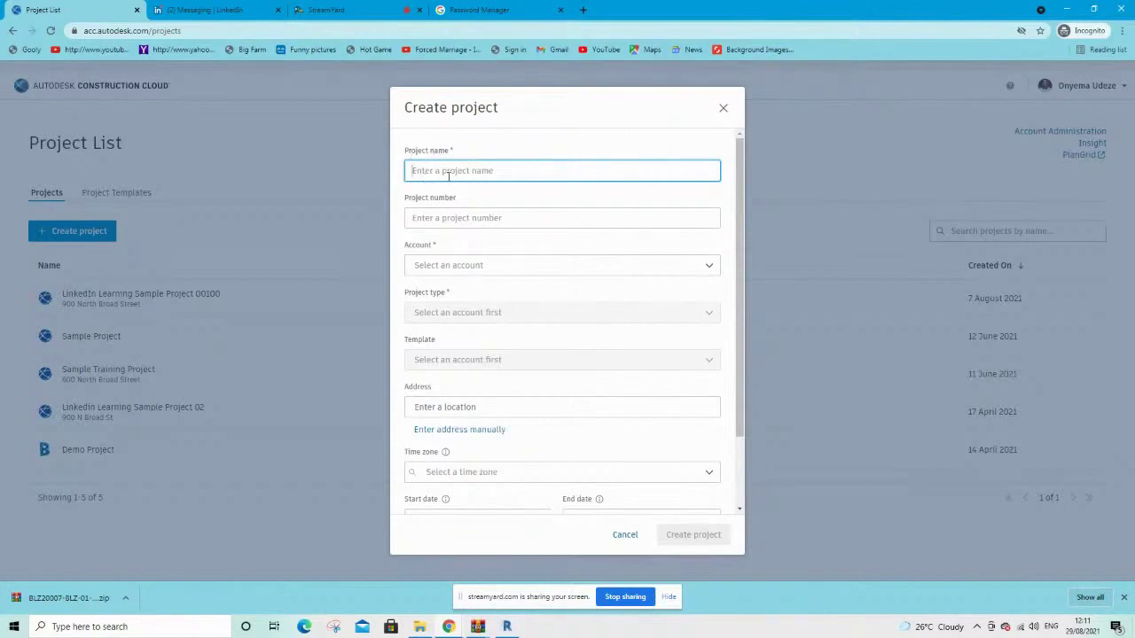
Enter 'Sample Project' as the project name and BLZ-00070 as the project number
text(Sample Project)
click(436, 219)
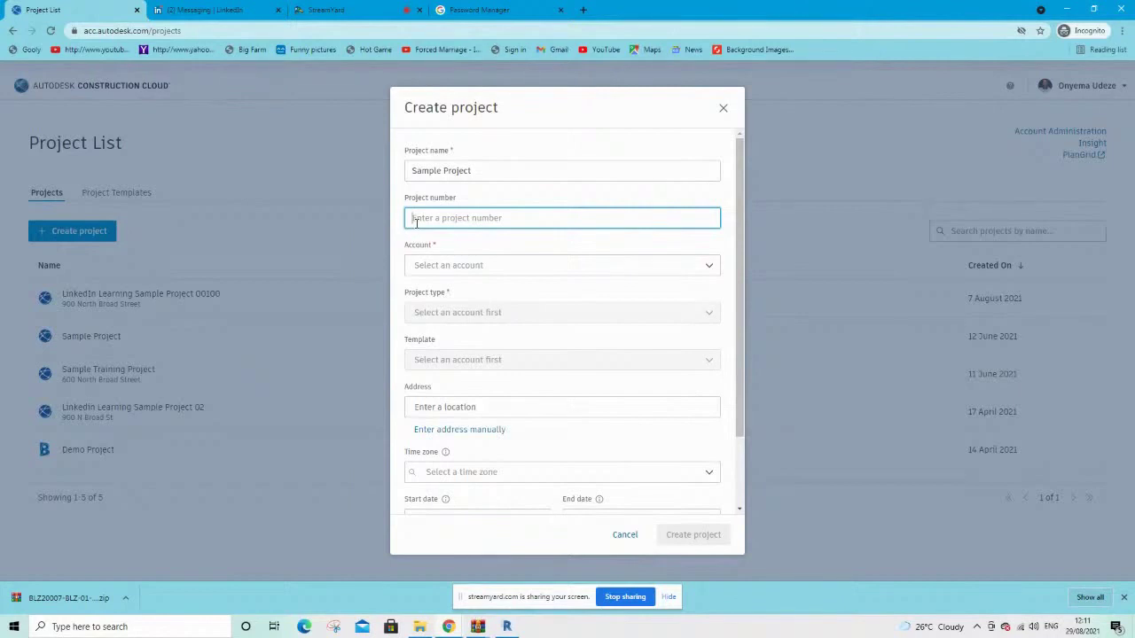
text(8)
text(LZ)
text(-00)
text(070)
click(462, 267)
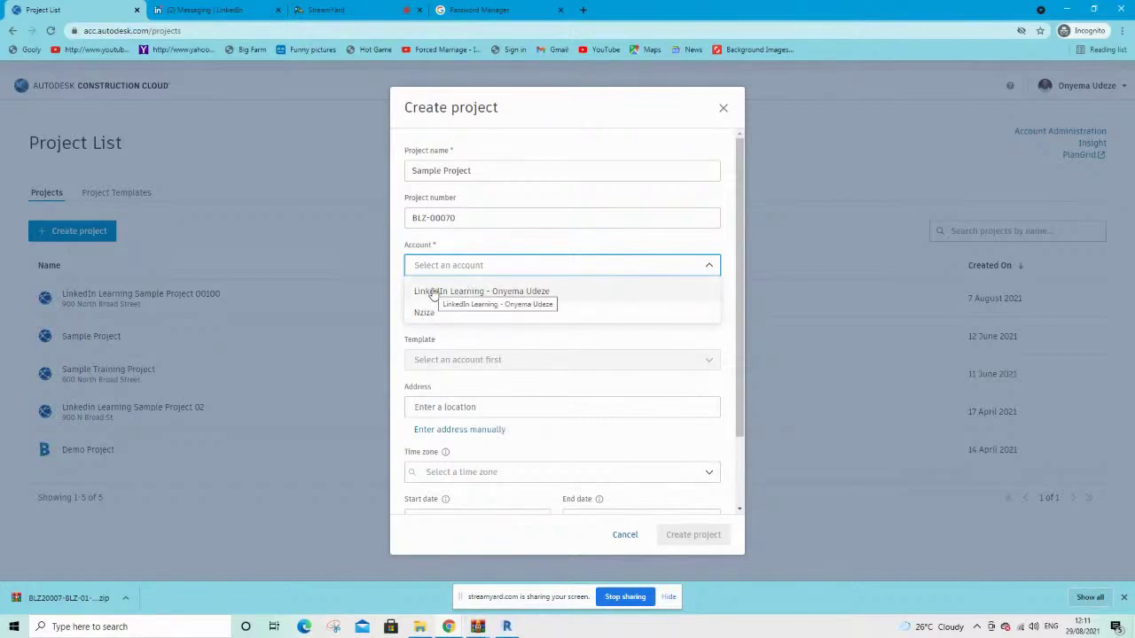
Assign the project to the LinkedIn Learning account and set its project type to Office
click(433, 292)
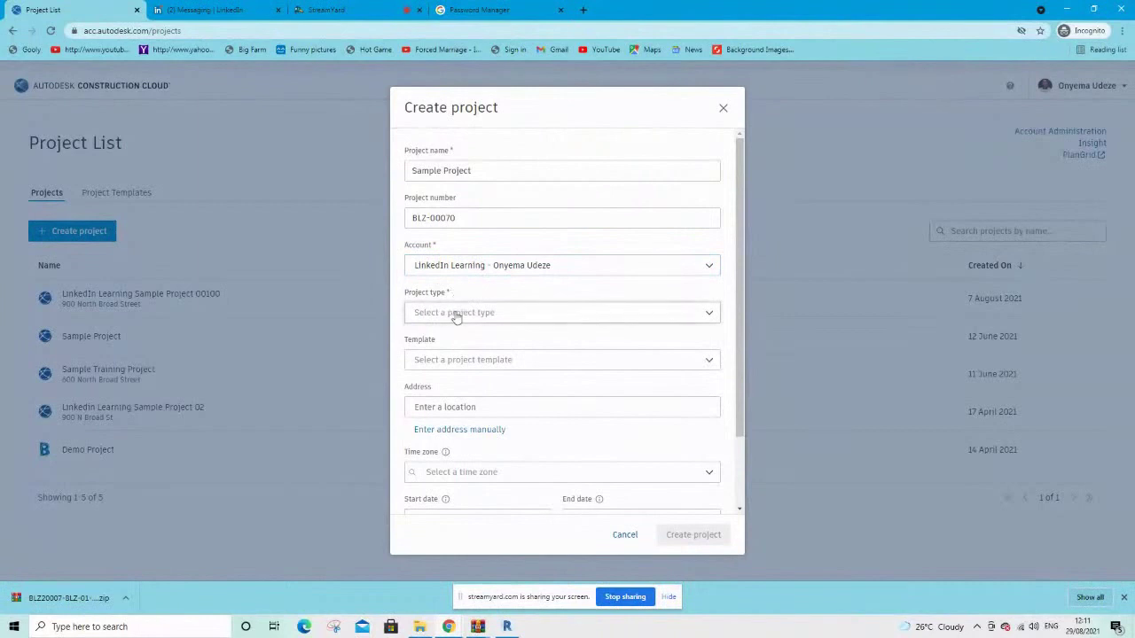
click(455, 316)
scroll(460, 428, down, 1)
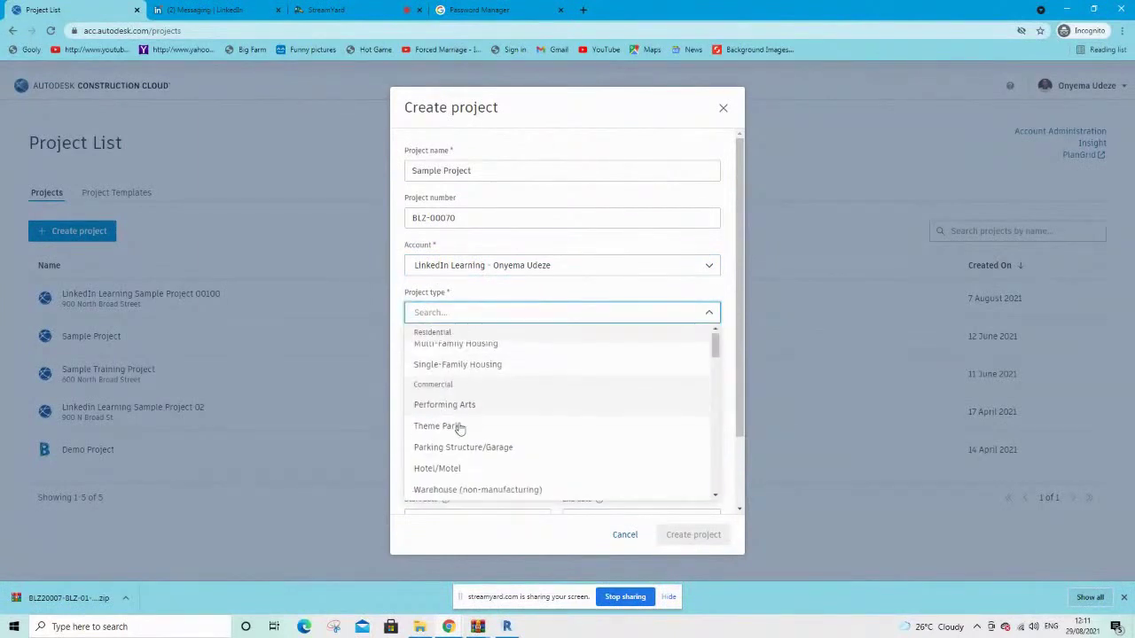
scroll(460, 428, down, 4)
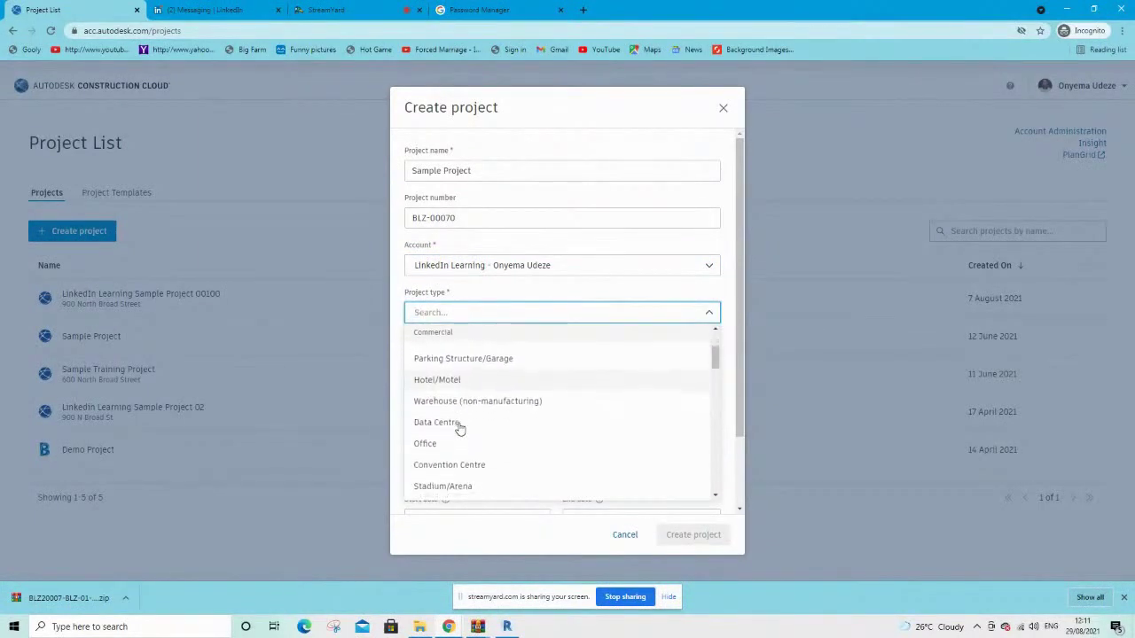
scroll(460, 428, down, 1)
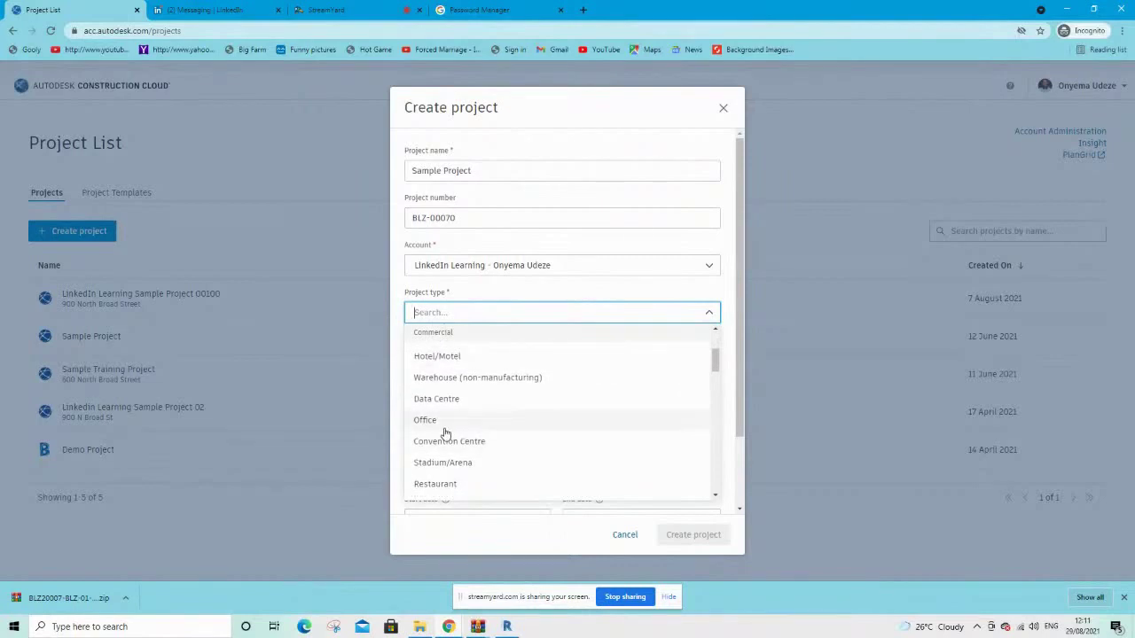
click(444, 427)
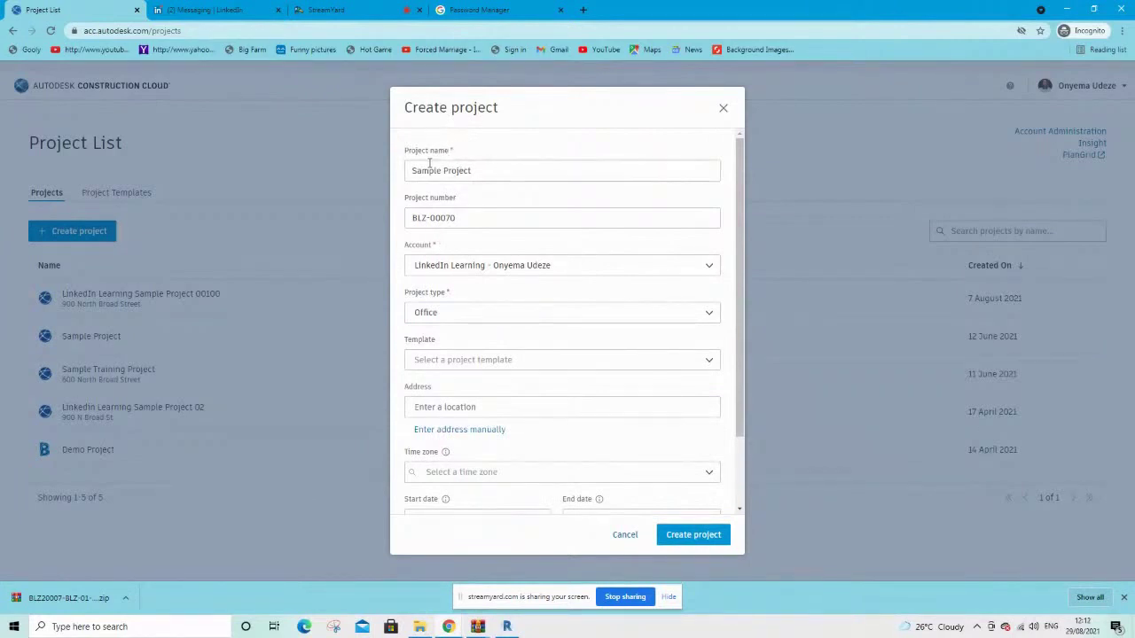
Base the project on the OFFICE-FIELD template
scroll(476, 390, down, 1)
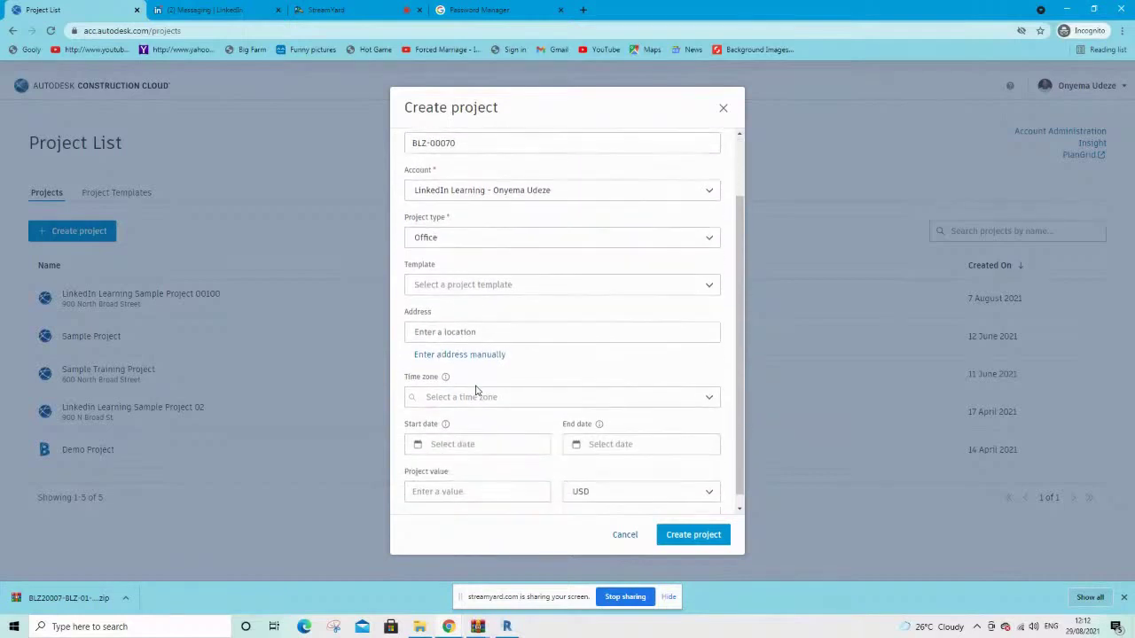
scroll(475, 390, up, 2)
scroll(475, 390, down, 1)
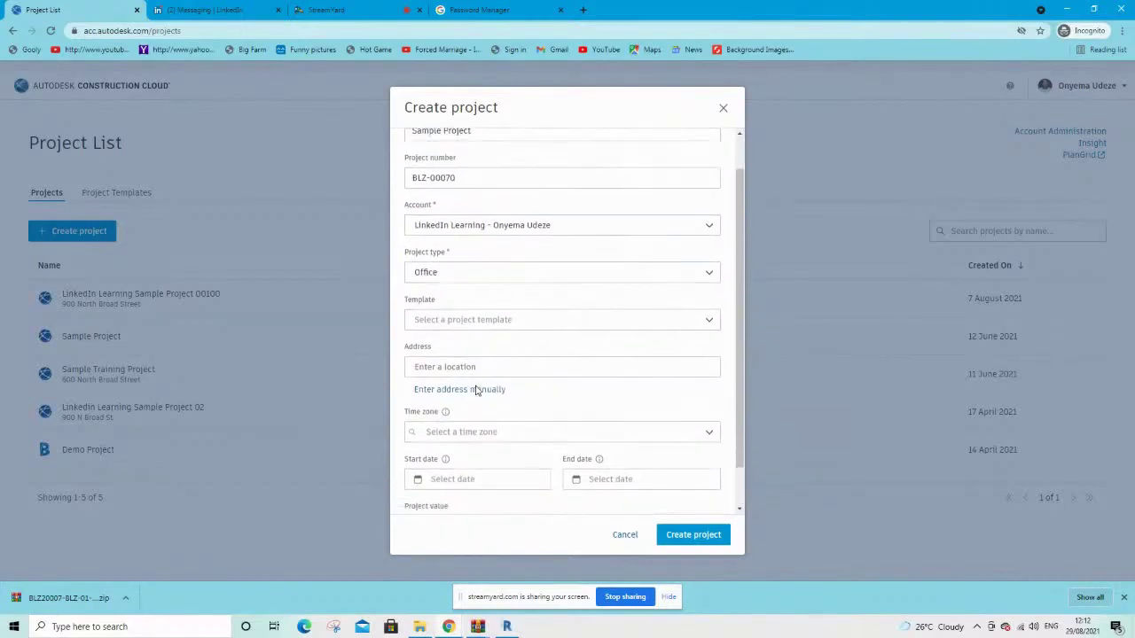
click(449, 317)
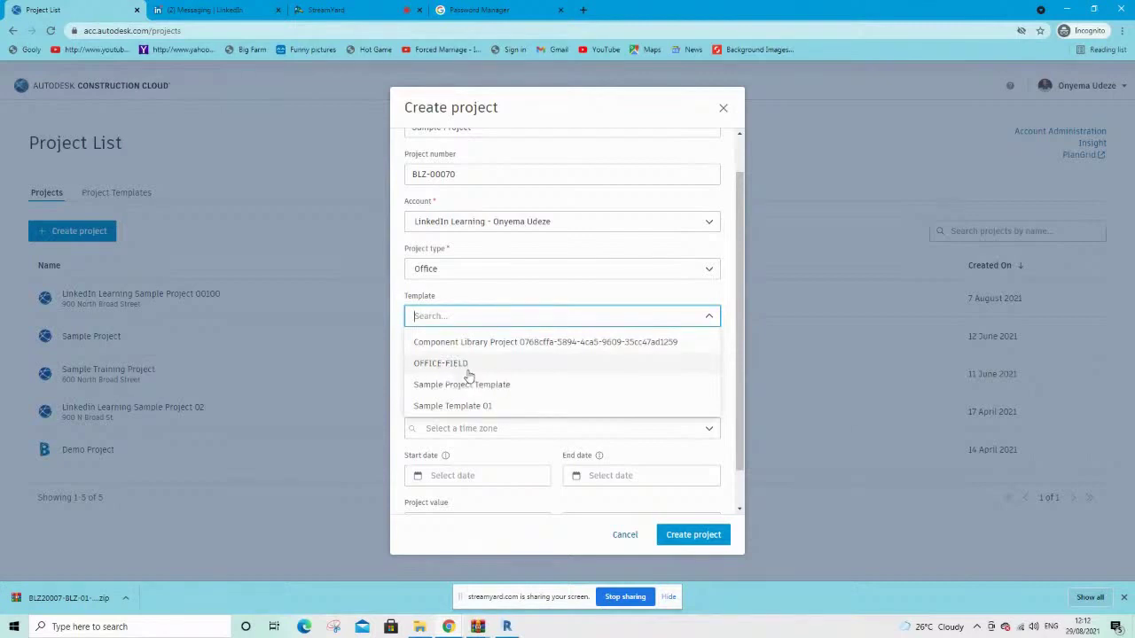
click(464, 367)
click(433, 363)
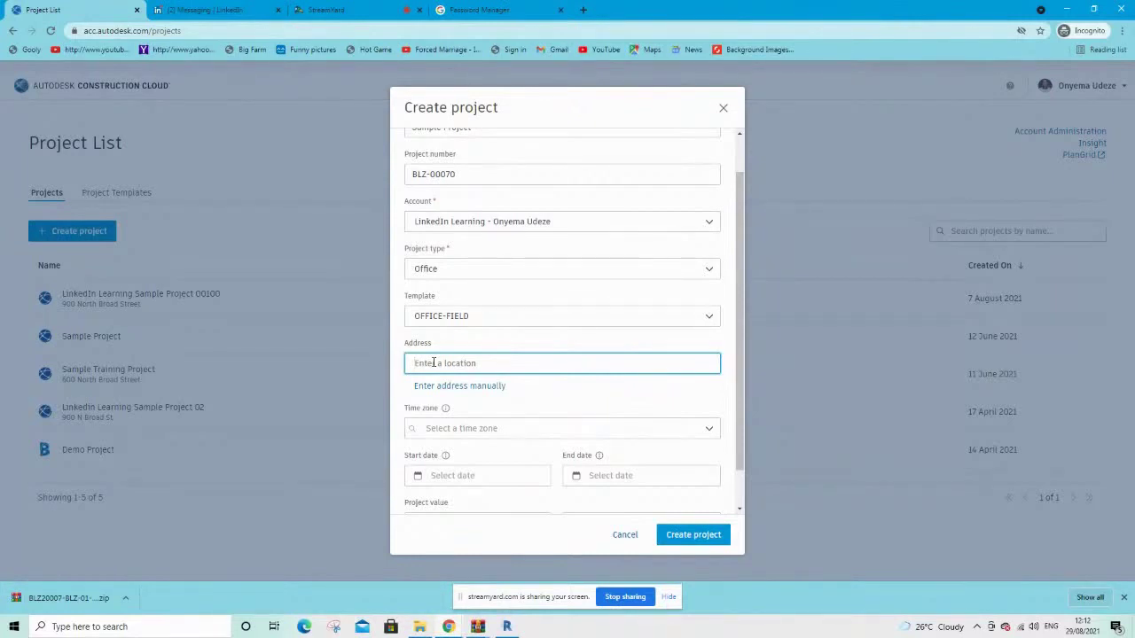
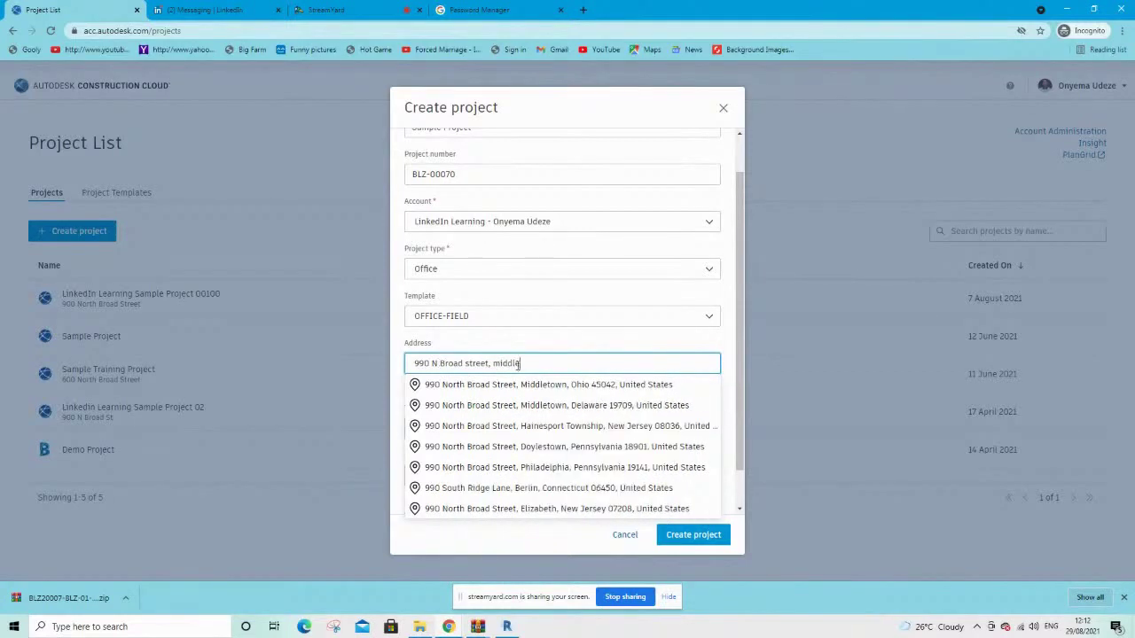
click(582, 390)
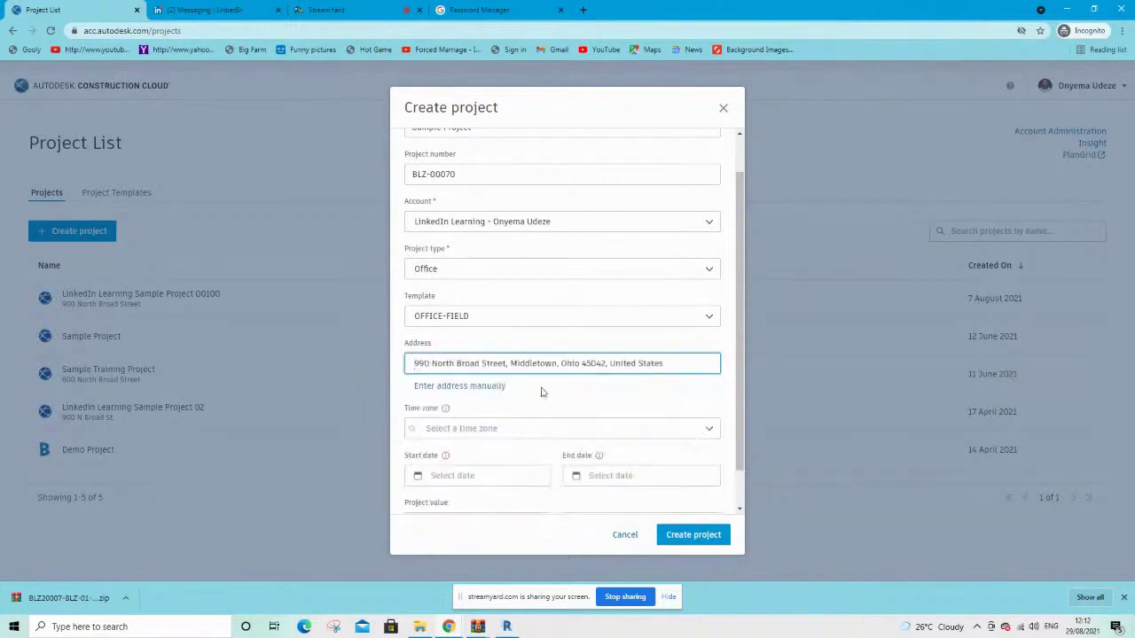
click(486, 430)
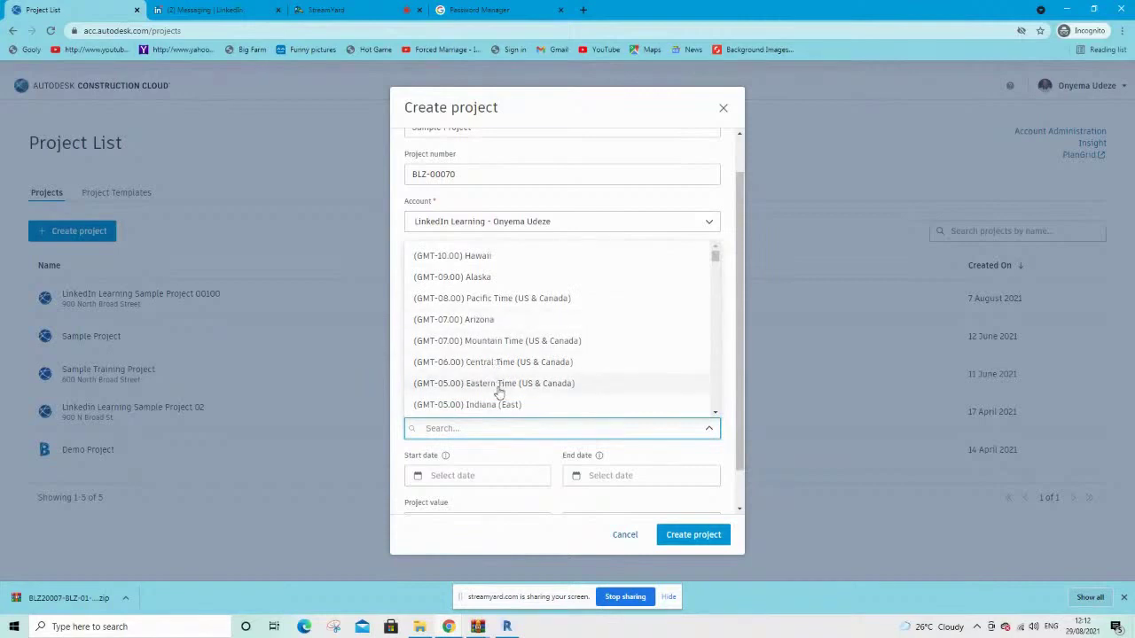
Set the time zone to Eastern Time (US & Canada) and the start date to 1 November 2021
click(499, 390)
scroll(573, 421, down, 2)
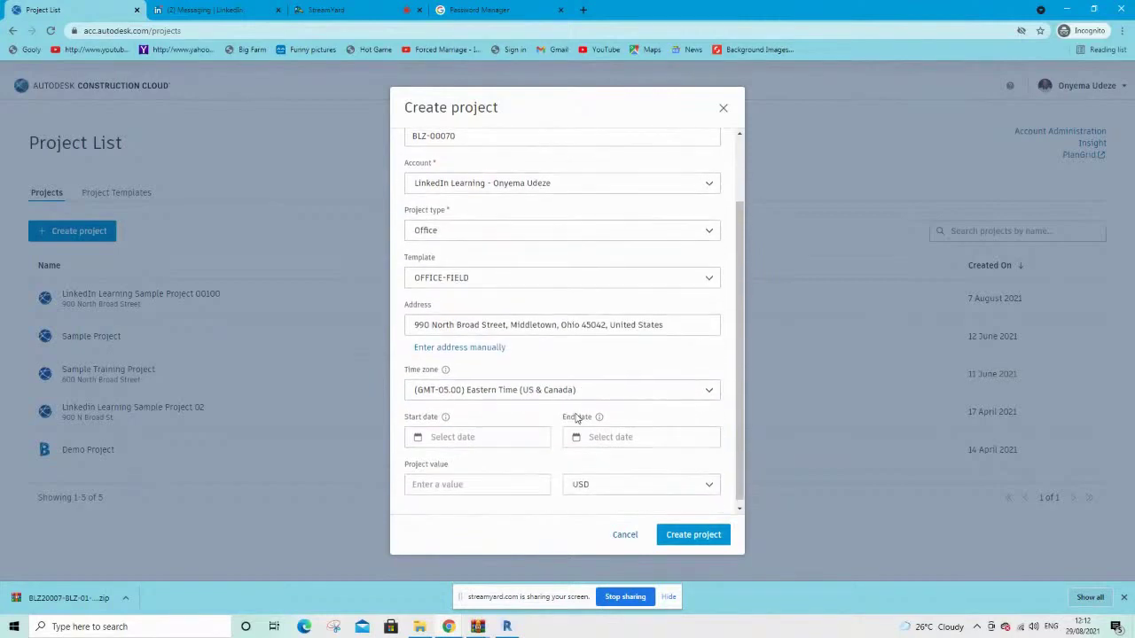
click(468, 438)
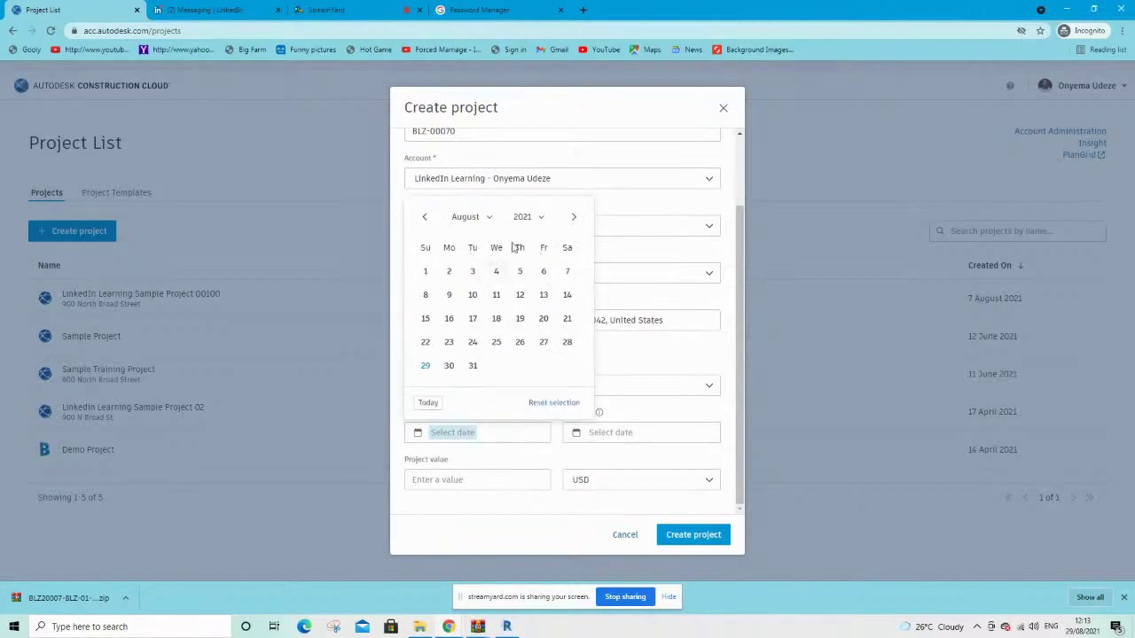
click(490, 220)
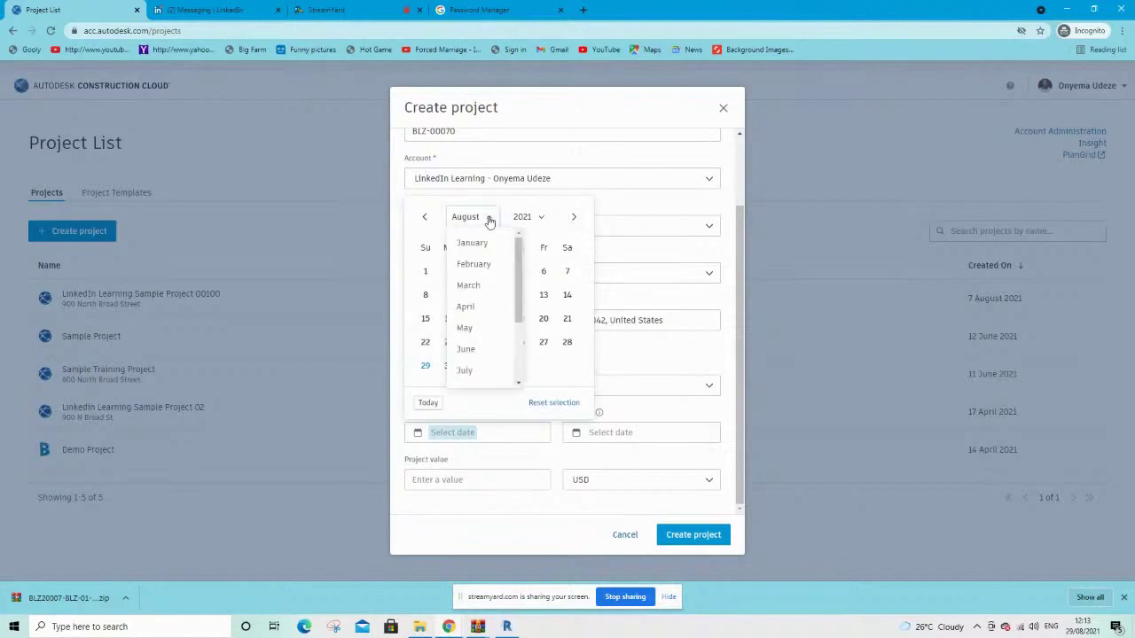
scroll(472, 314, down, 2)
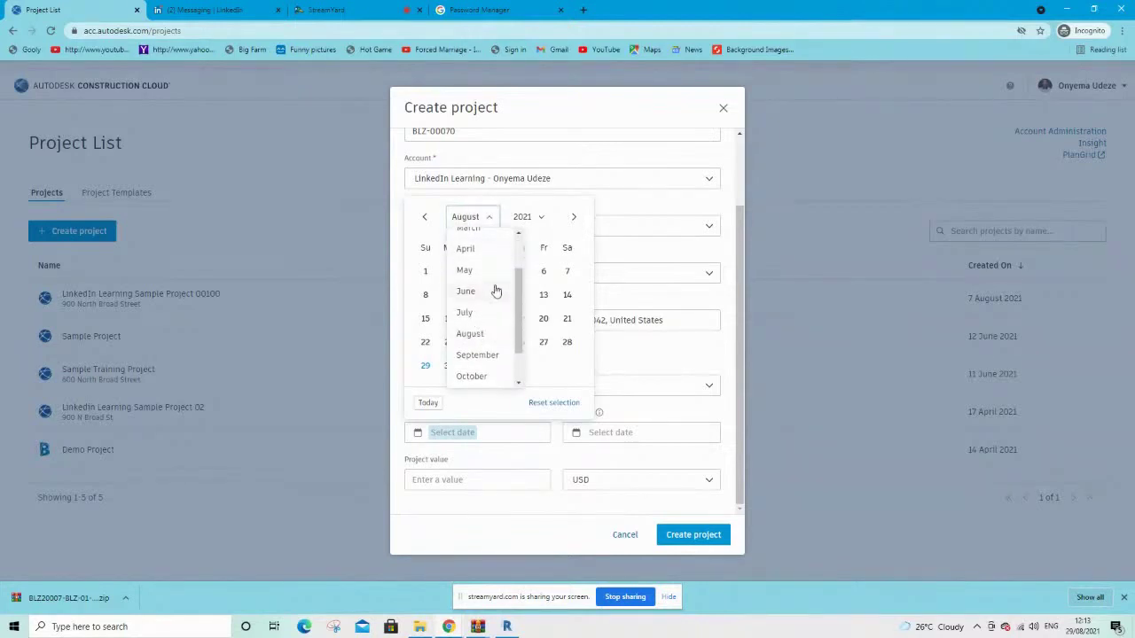
scroll(497, 291, down, 2)
click(471, 368)
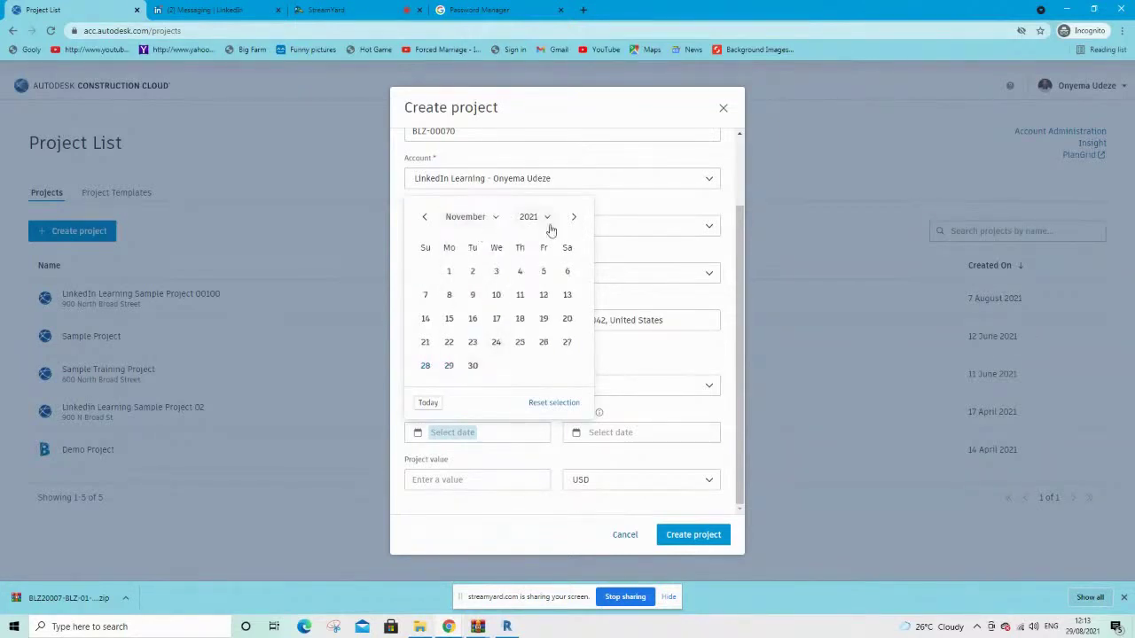
click(449, 271)
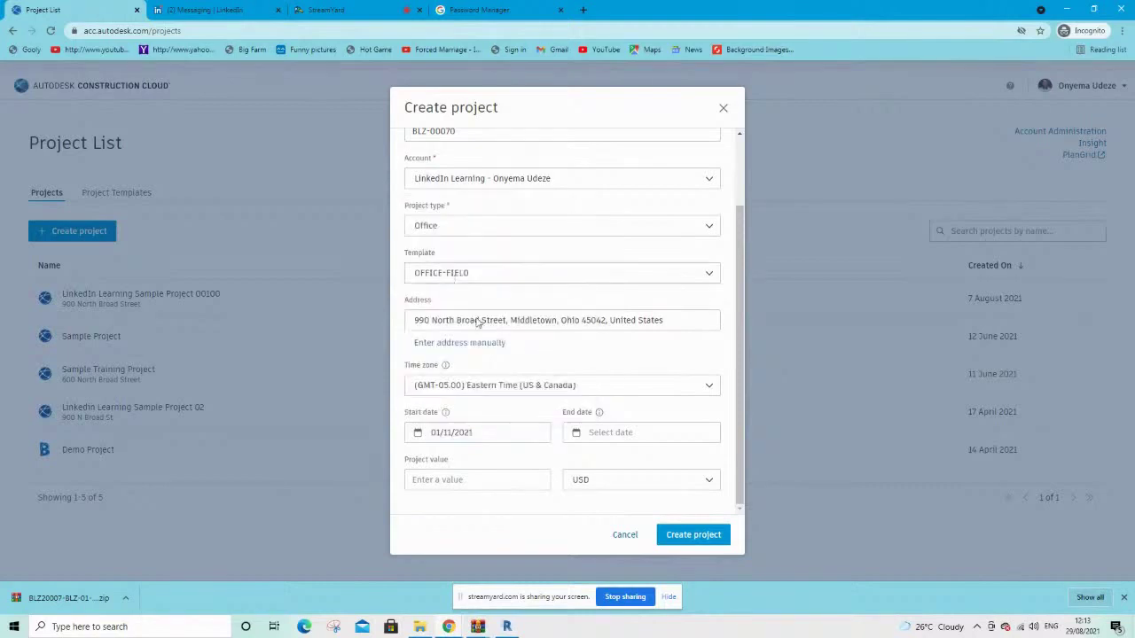
Set the project end date to 30 September 2024
click(624, 434)
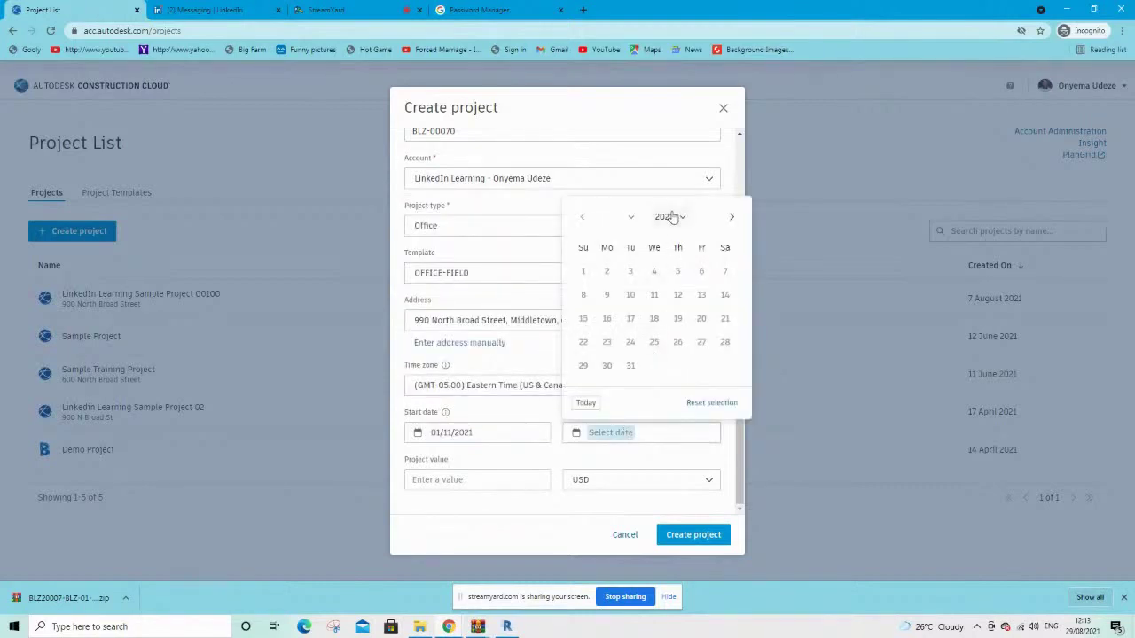
click(671, 217)
click(680, 308)
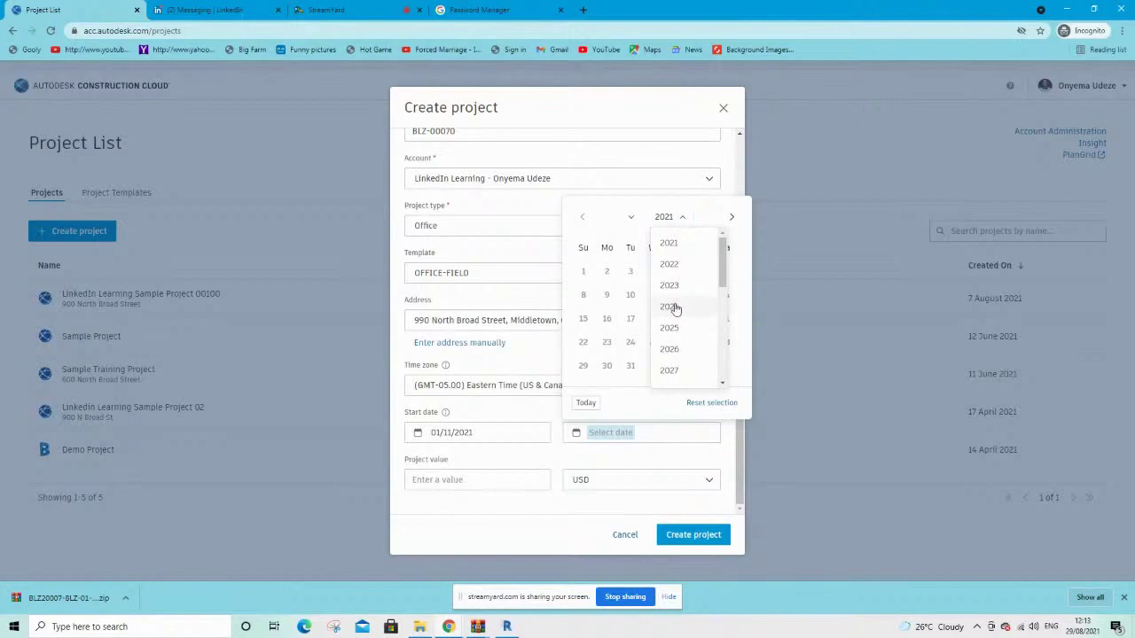
click(630, 218)
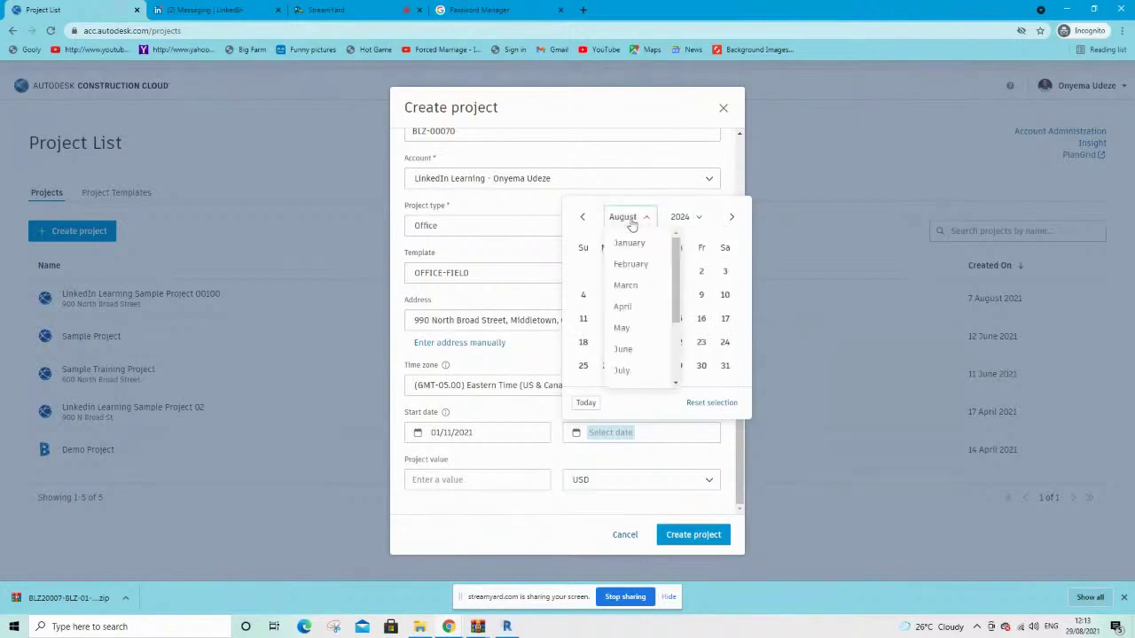
scroll(640, 312, down, 2)
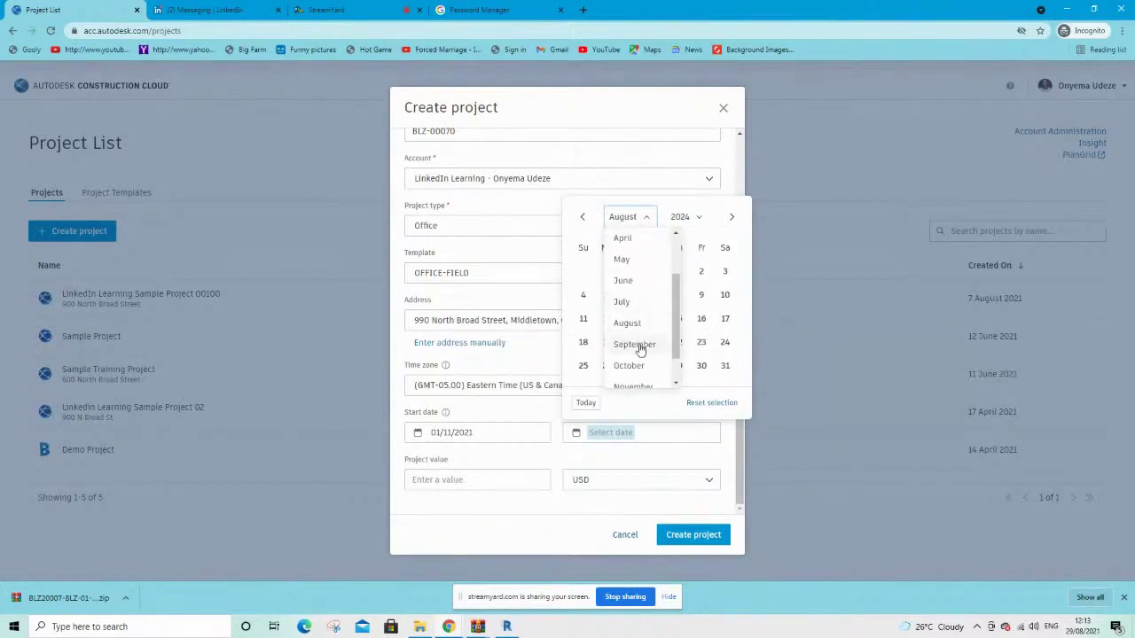
click(636, 345)
click(606, 366)
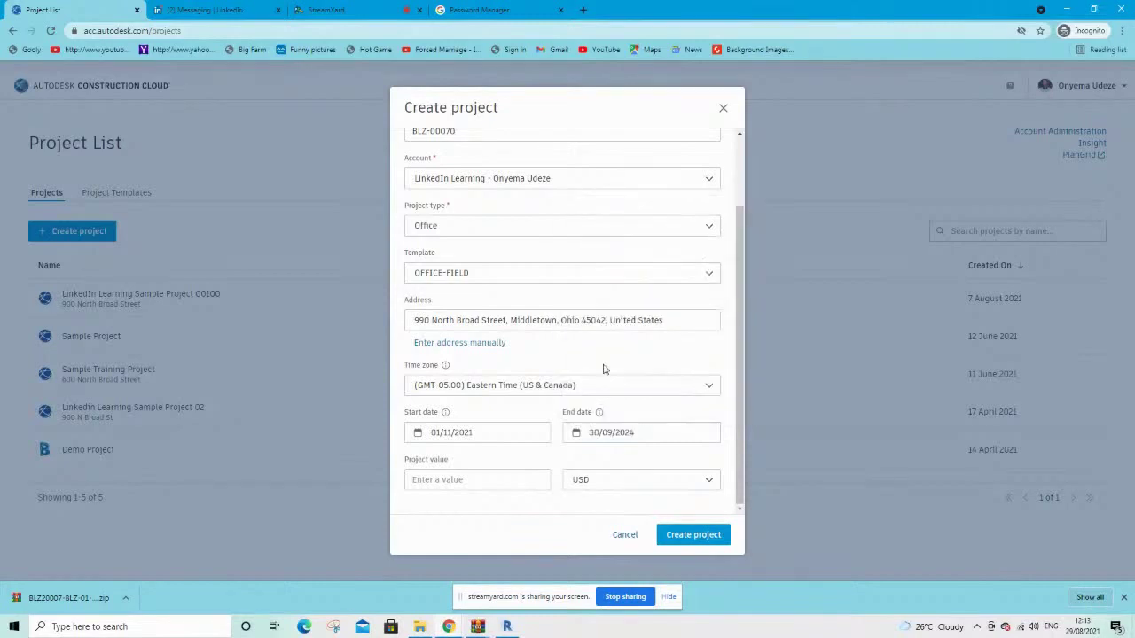
click(442, 479)
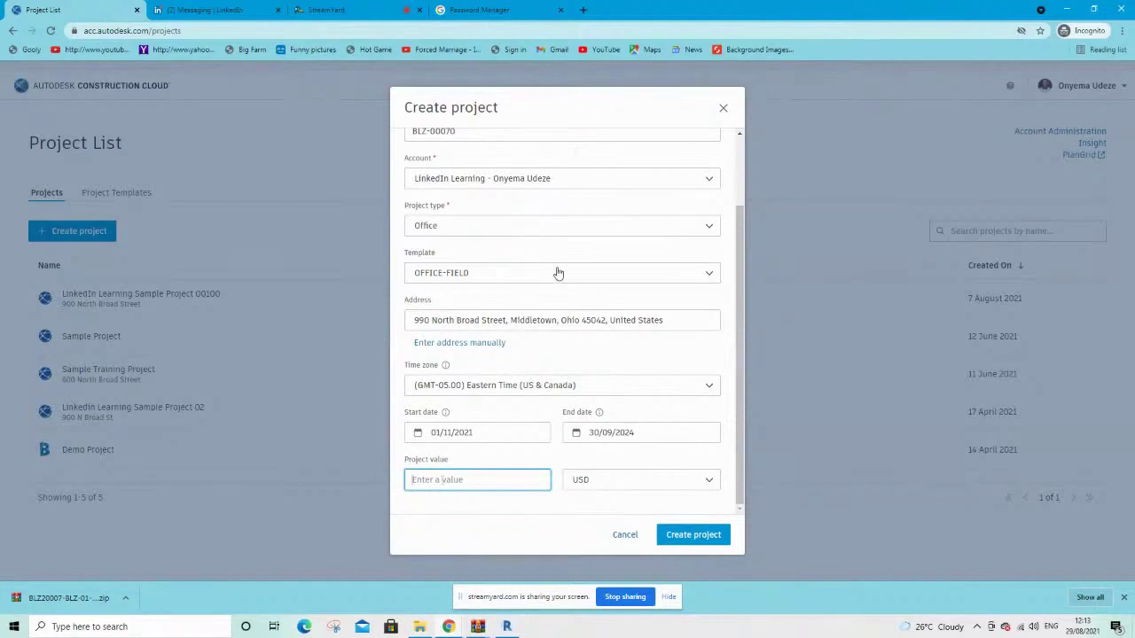
Enter the project value, extend the name to 'Sample Project 0070', and create the project
scroll(558, 271, up, 2)
scroll(478, 420, down, 2)
text(20000)
key(BackSpace)
text(000000)
click(680, 536)
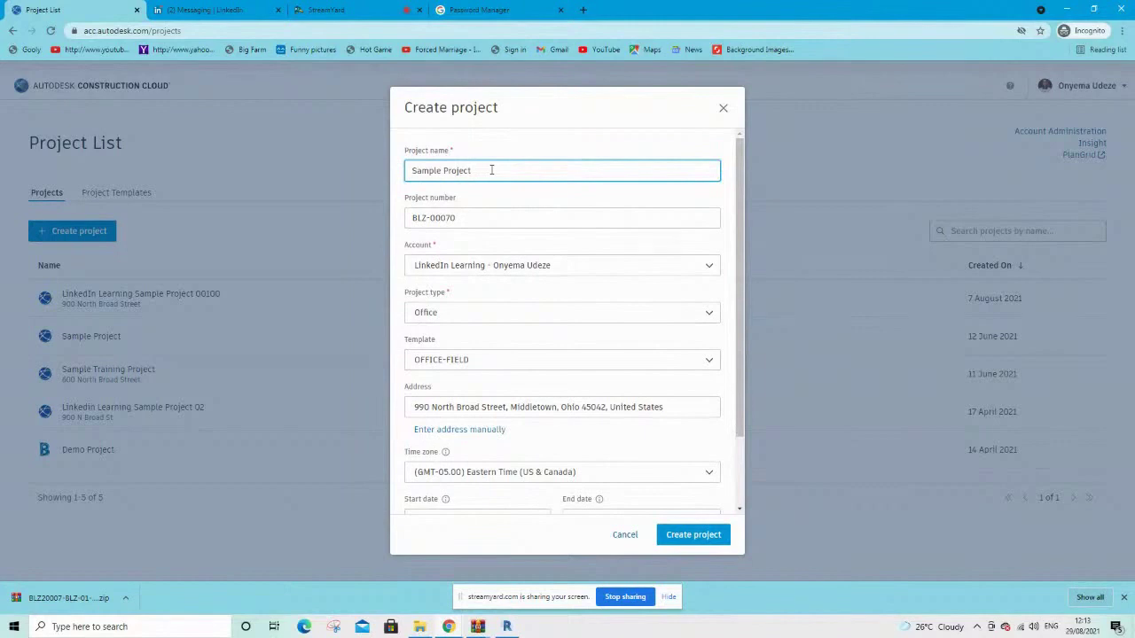
text(0070)
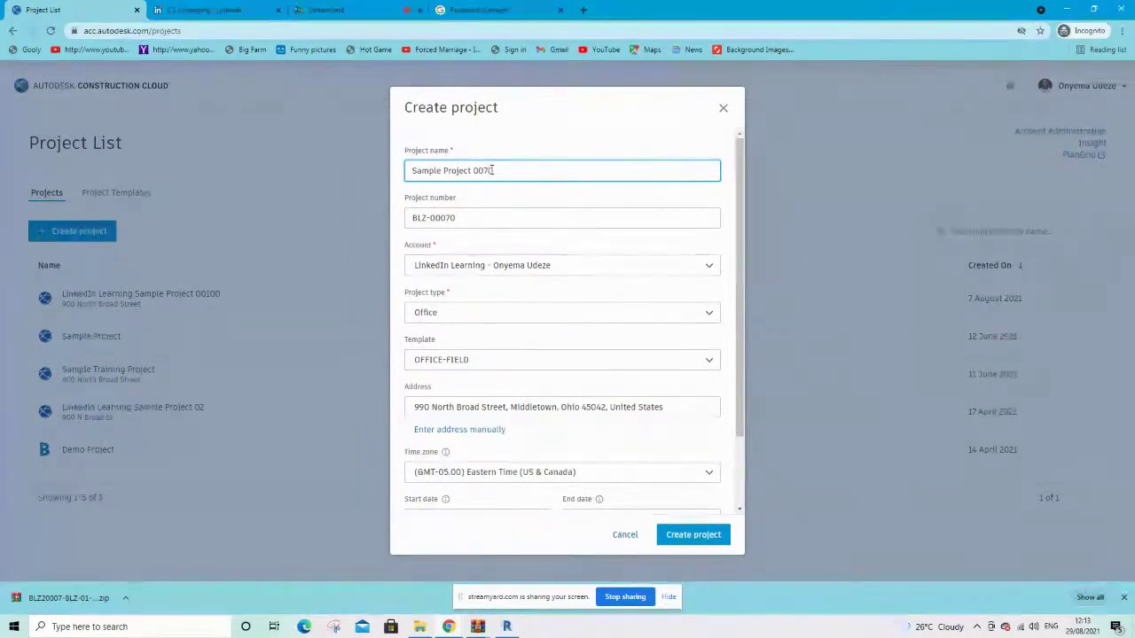
click(691, 536)
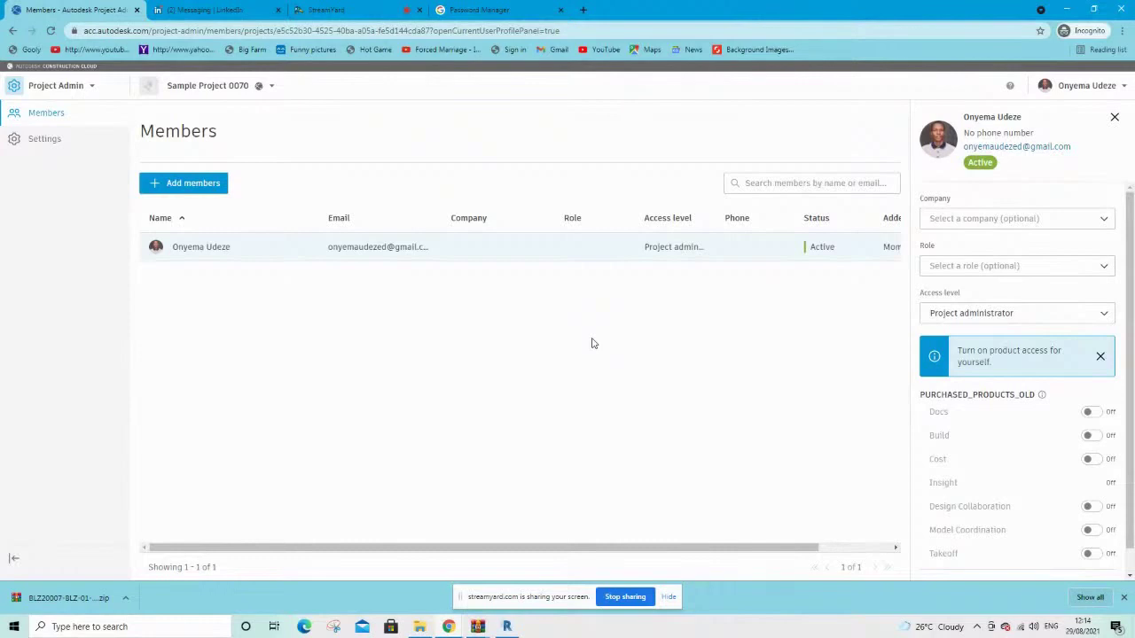
Start adding members to Sample Project 0070 from its Members page
click(183, 190)
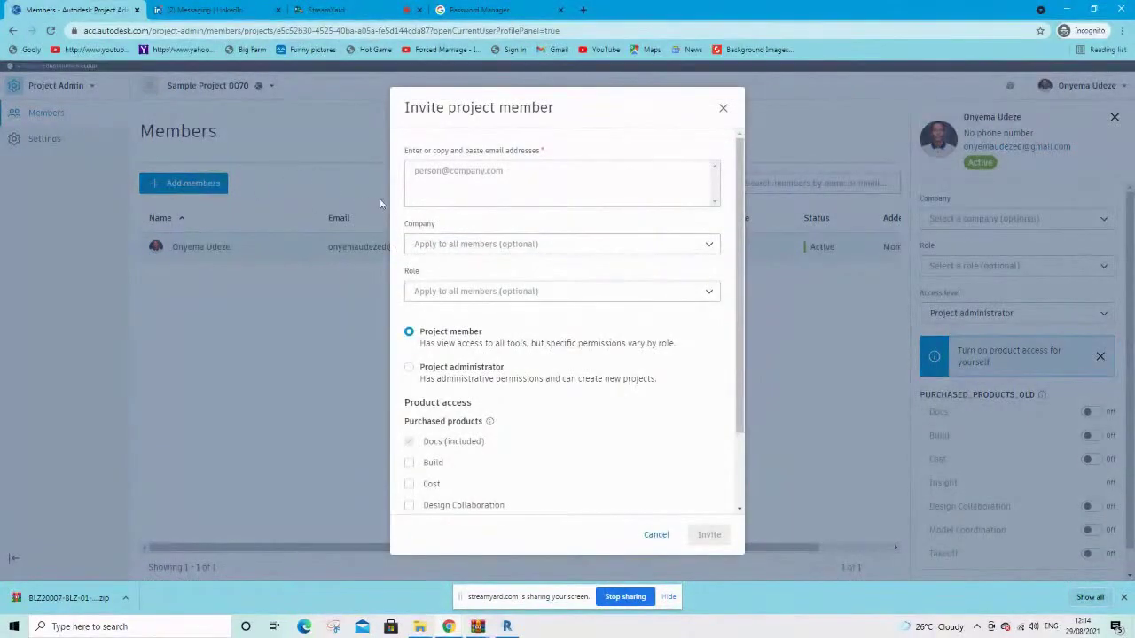
Add three colleagues' e-mail addresses from the suggestions list as invitees
click(461, 178)
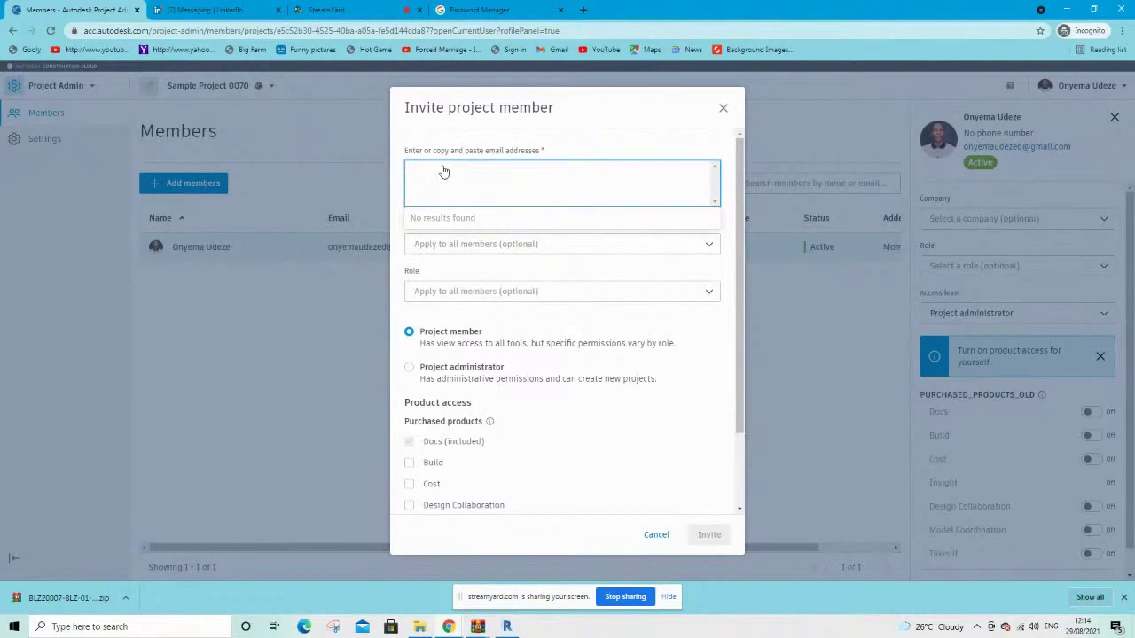
text(du)
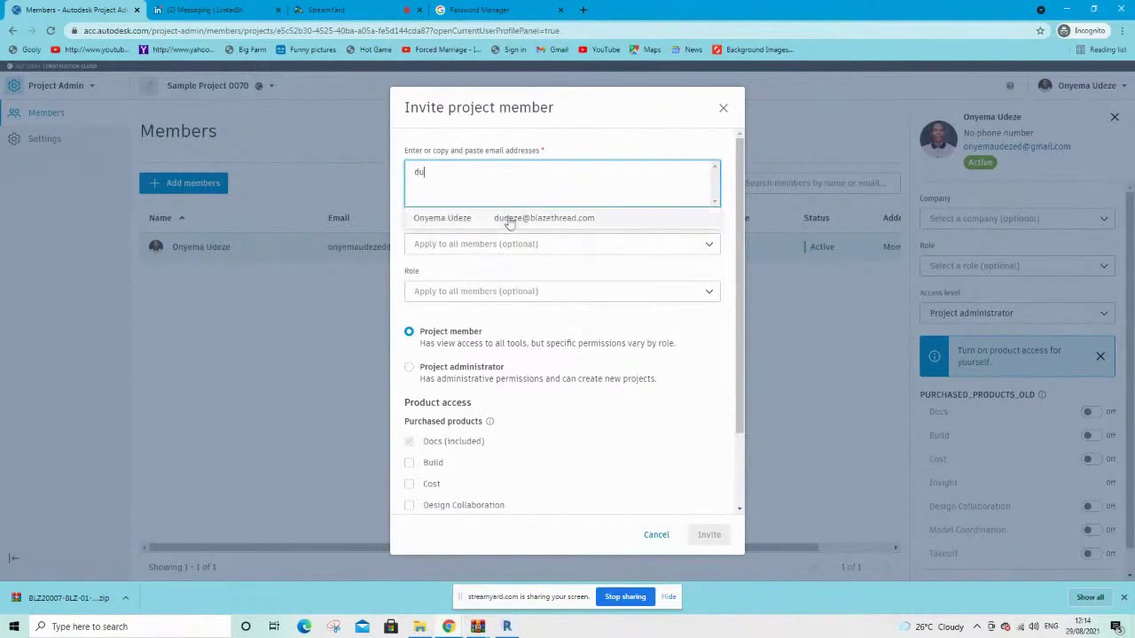
click(509, 219)
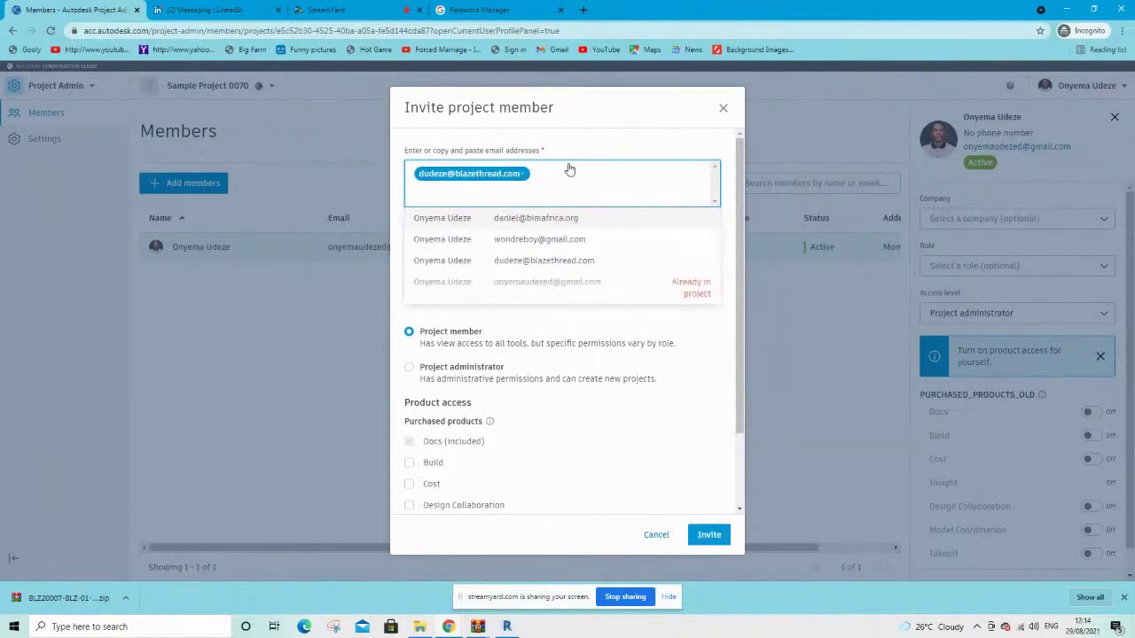
click(521, 247)
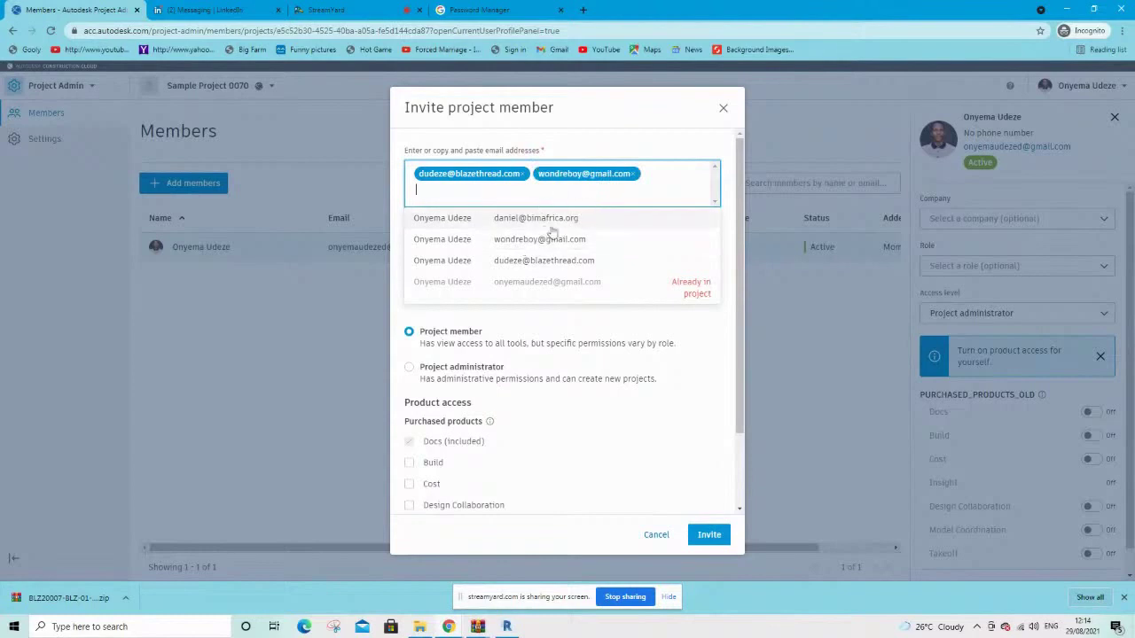
click(521, 229)
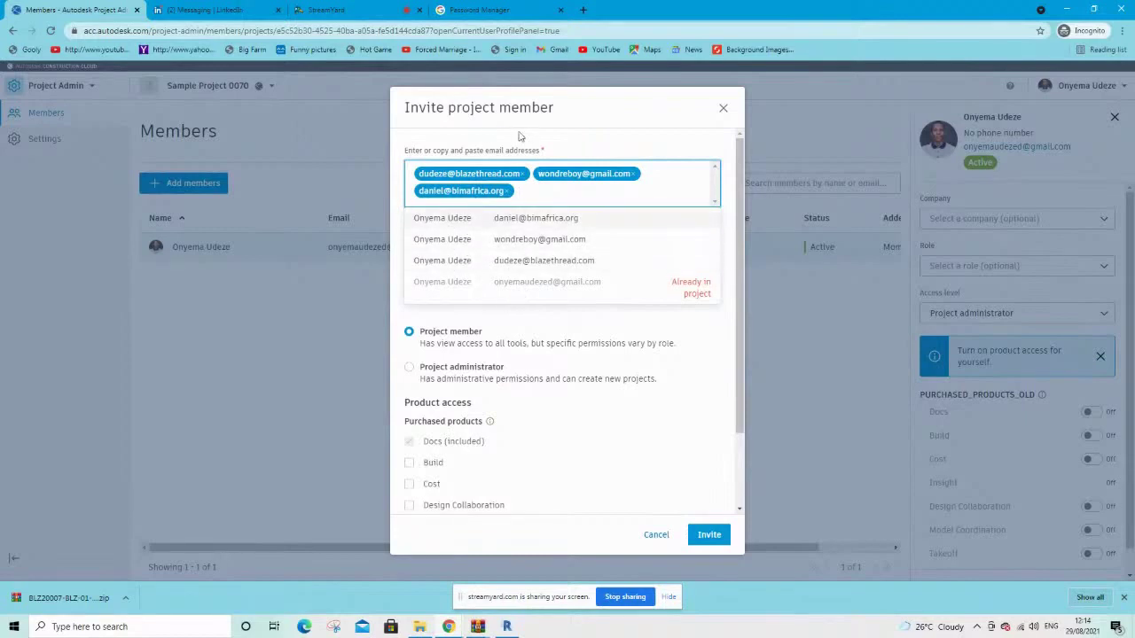
click(623, 151)
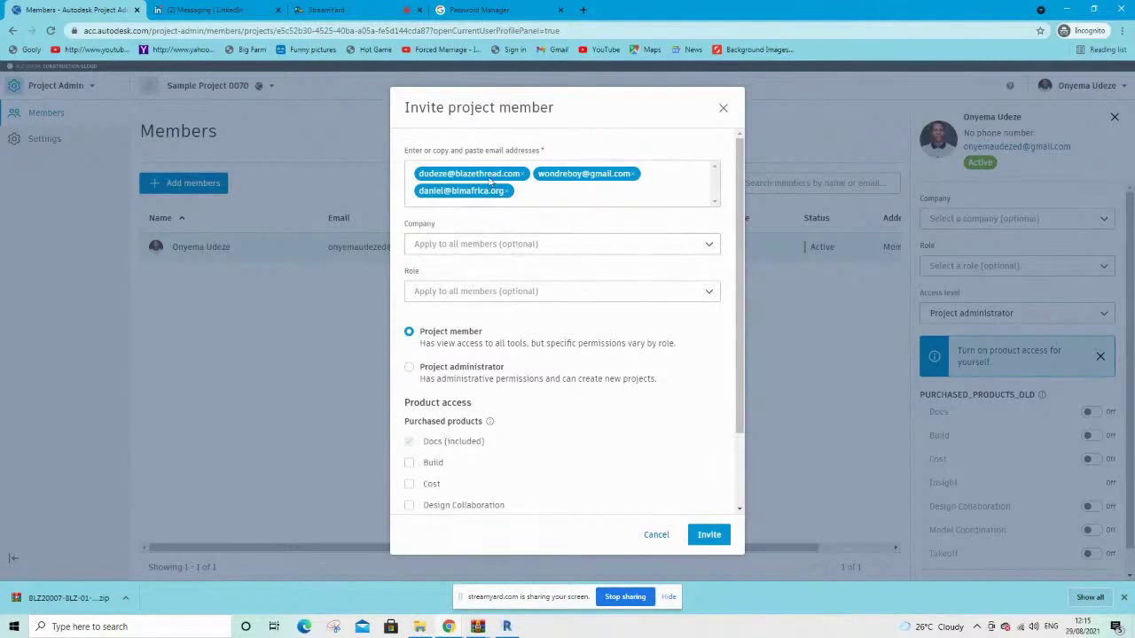
Tick Design Collaboration and Model Coordination under Purchased products and send the three invitations
scroll(527, 330, down, 1)
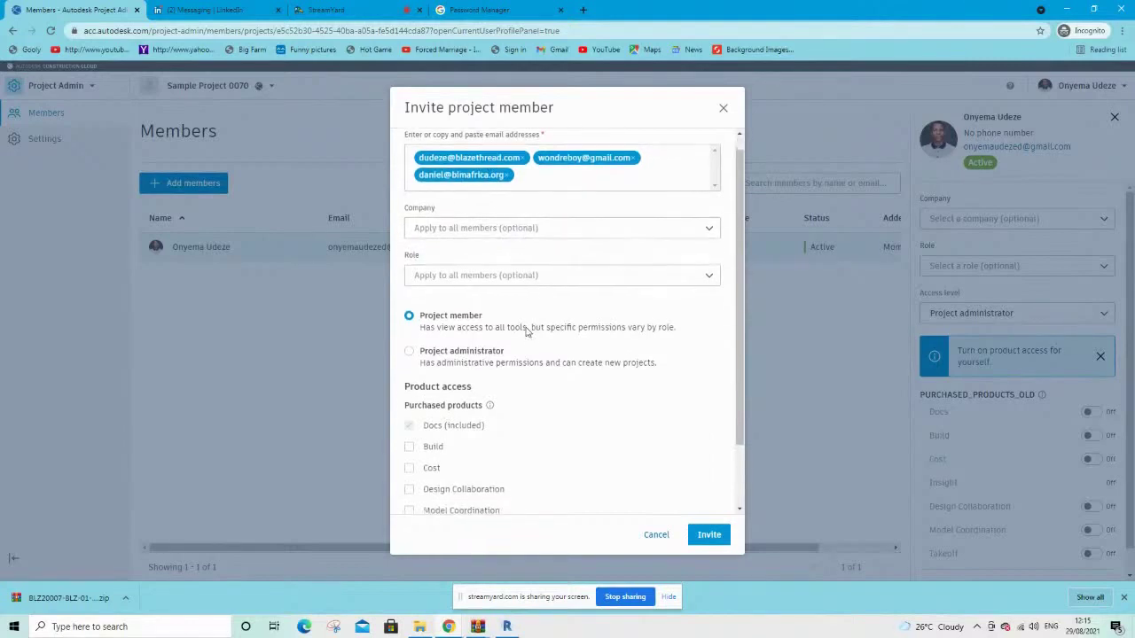
scroll(527, 331, down, 1)
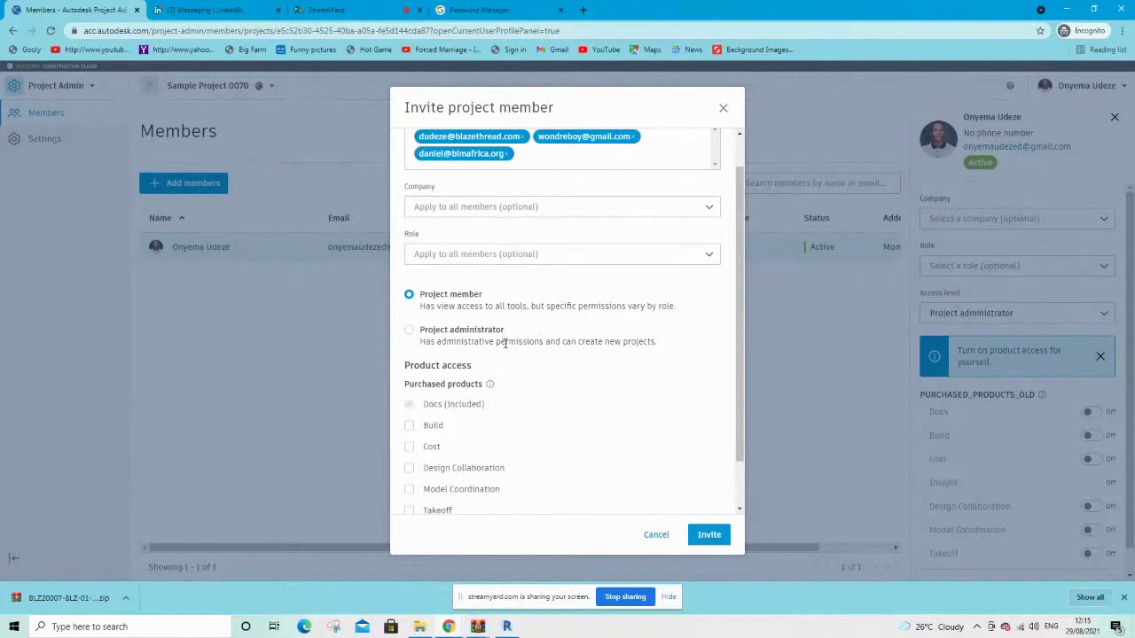
scroll(505, 344, down, 1)
scroll(506, 344, up, 1)
scroll(505, 343, down, 2)
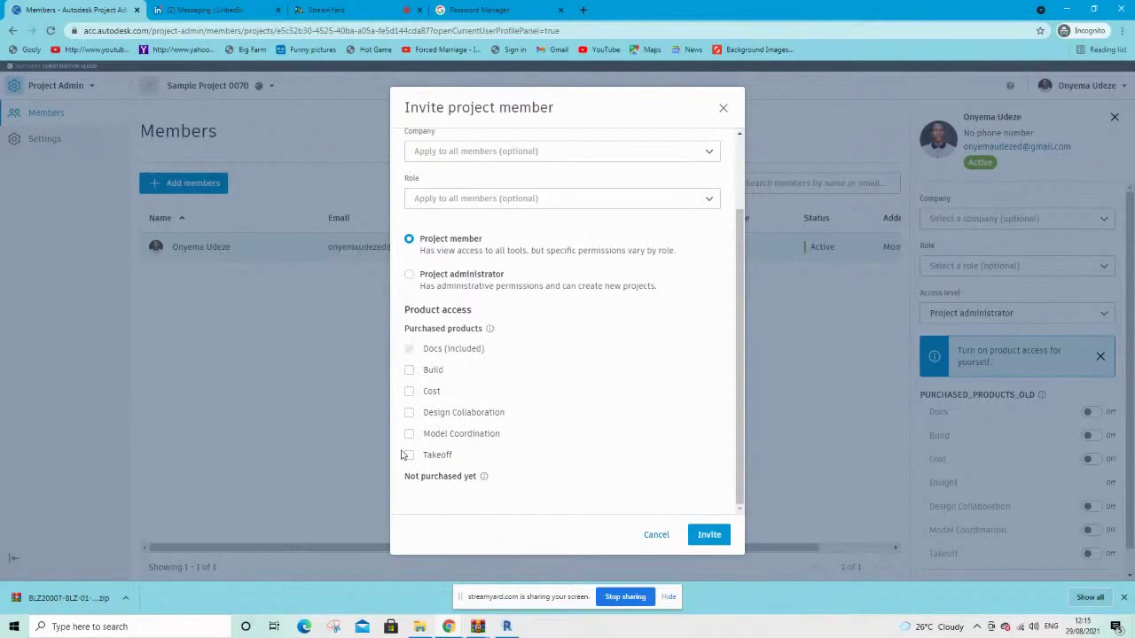
scroll(523, 326, up, 1)
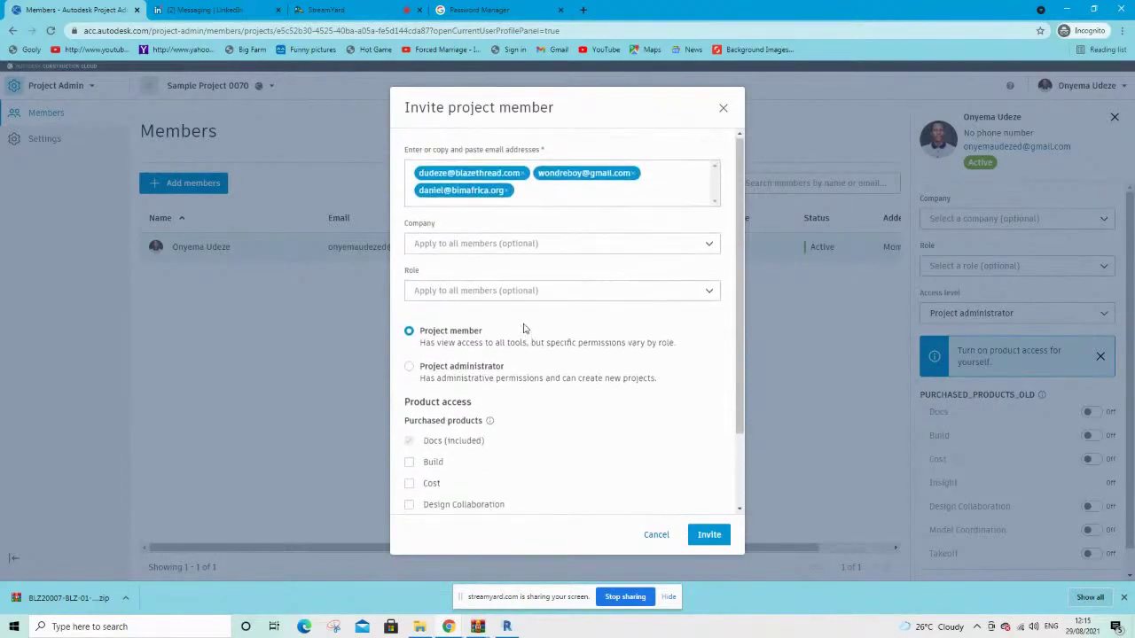
scroll(523, 354, down, 1)
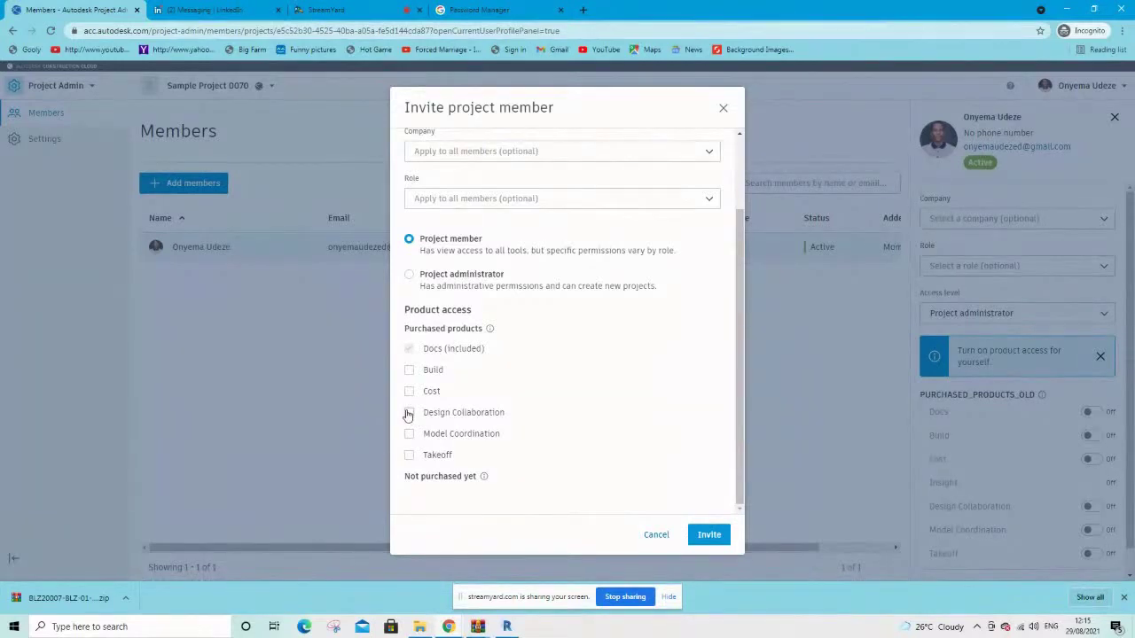
click(408, 414)
click(409, 435)
scroll(521, 393, up, 3)
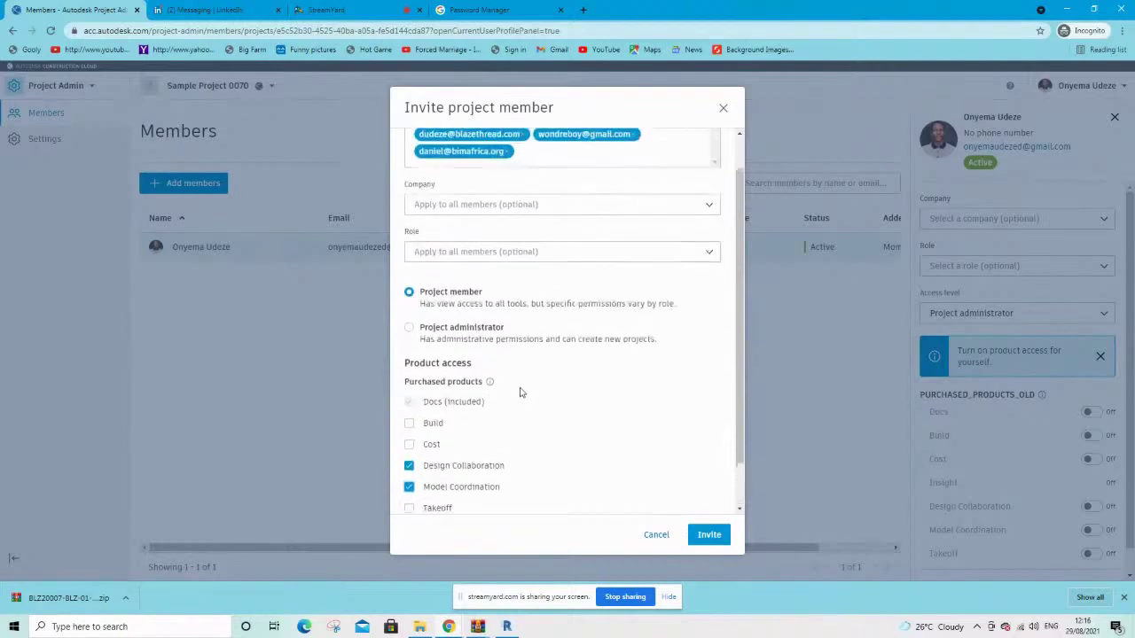
scroll(520, 392, down, 2)
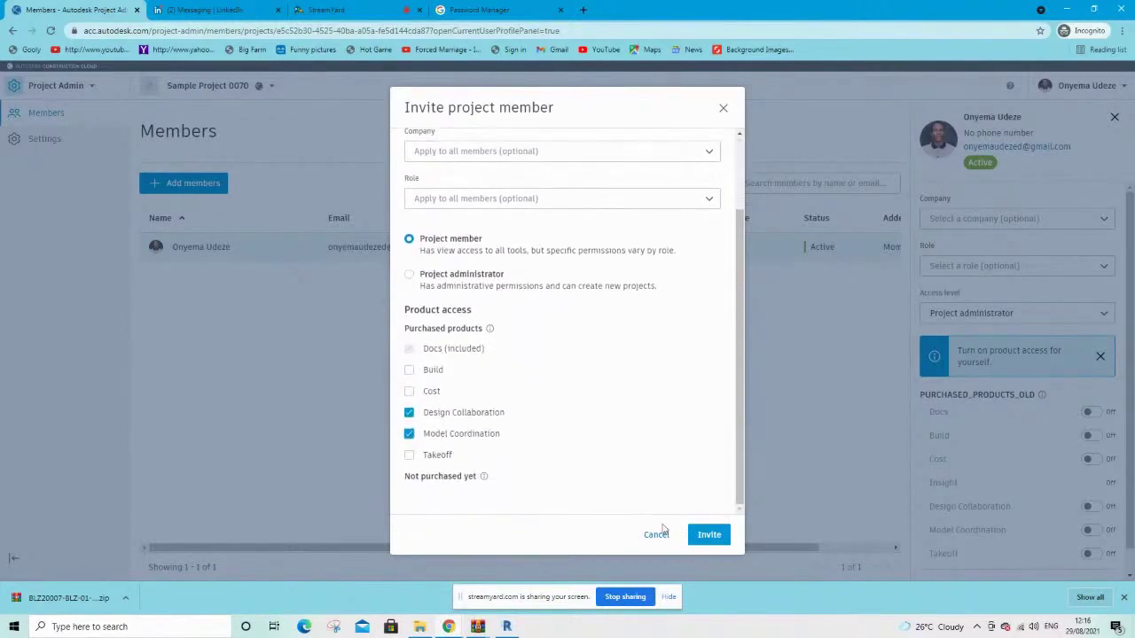
click(713, 539)
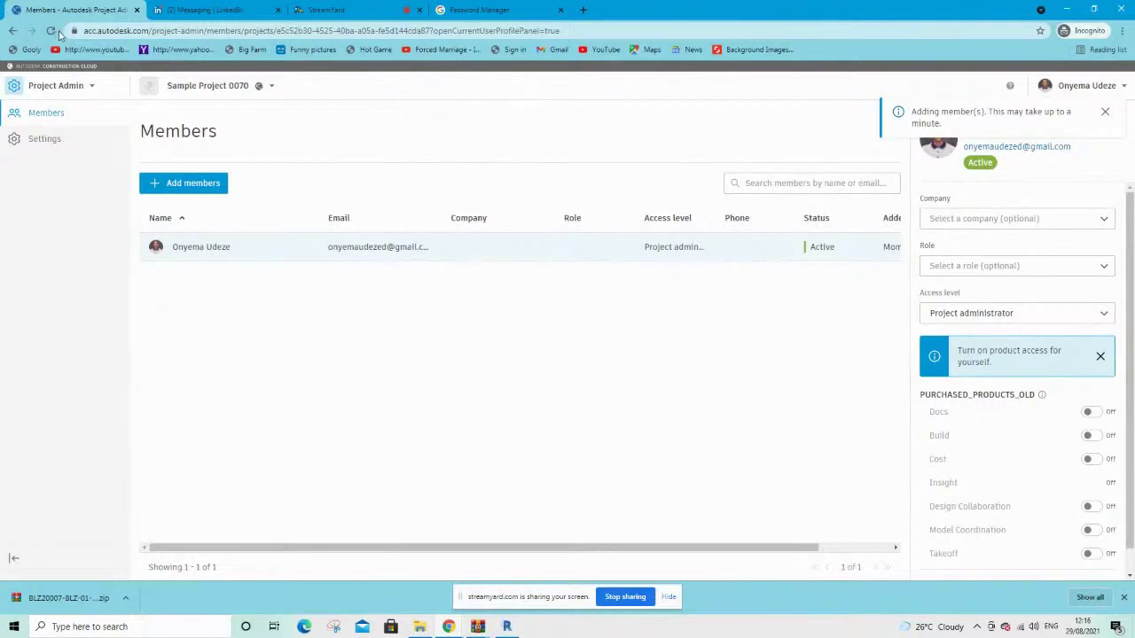
Reload the page to list the new members and open the first member's details
click(54, 31)
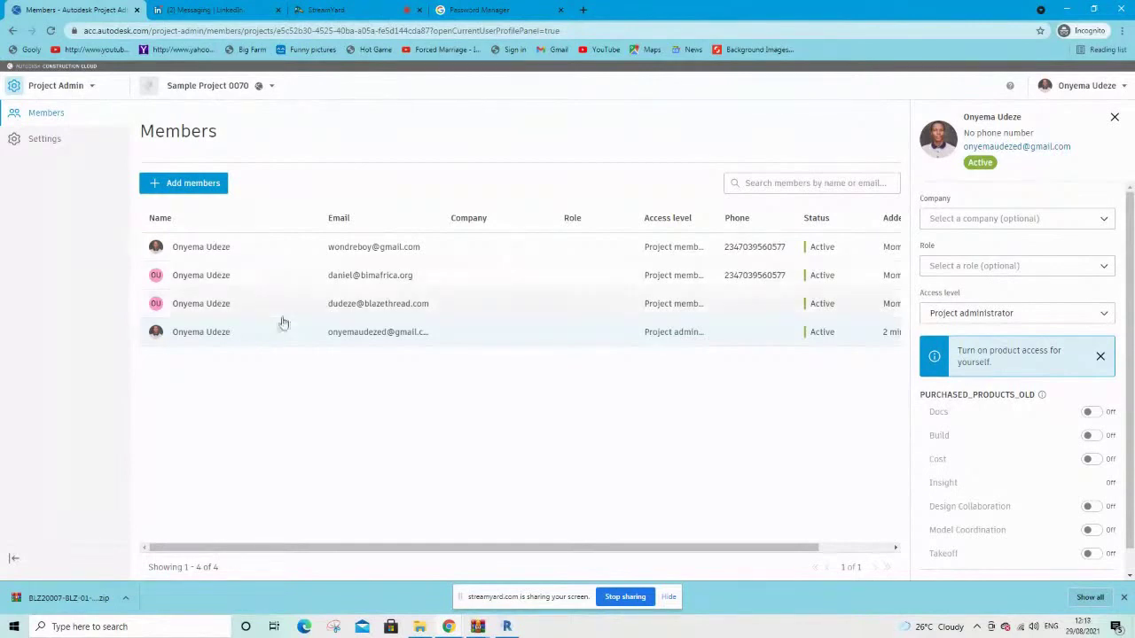
click(253, 252)
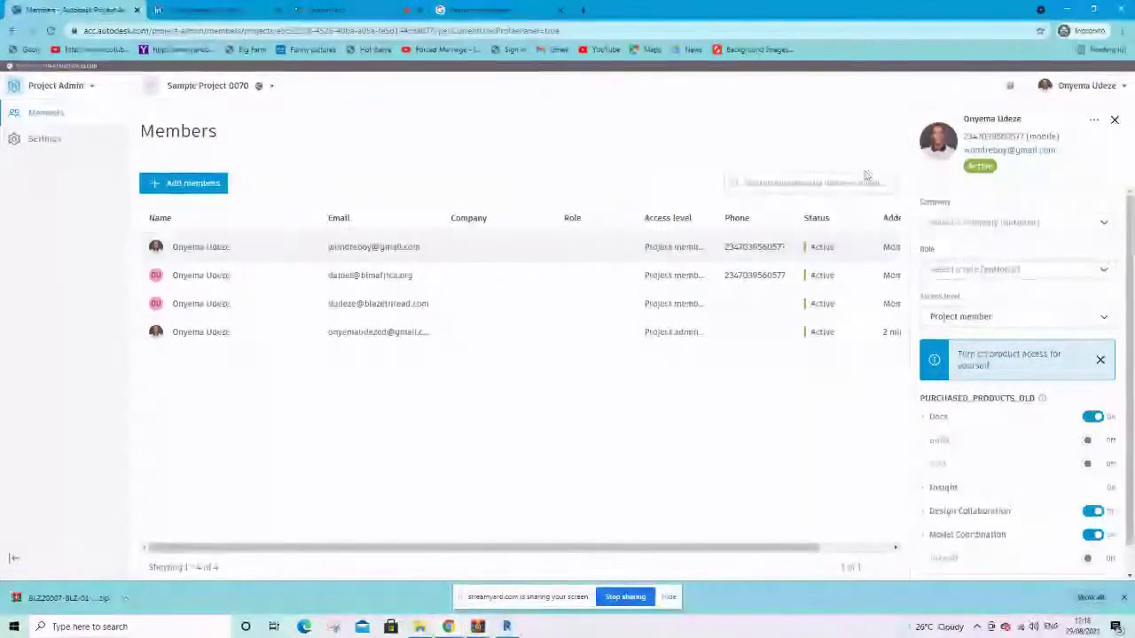
Set the first new member to company Red30, role Engineer, access level Project administrator
click(1000, 222)
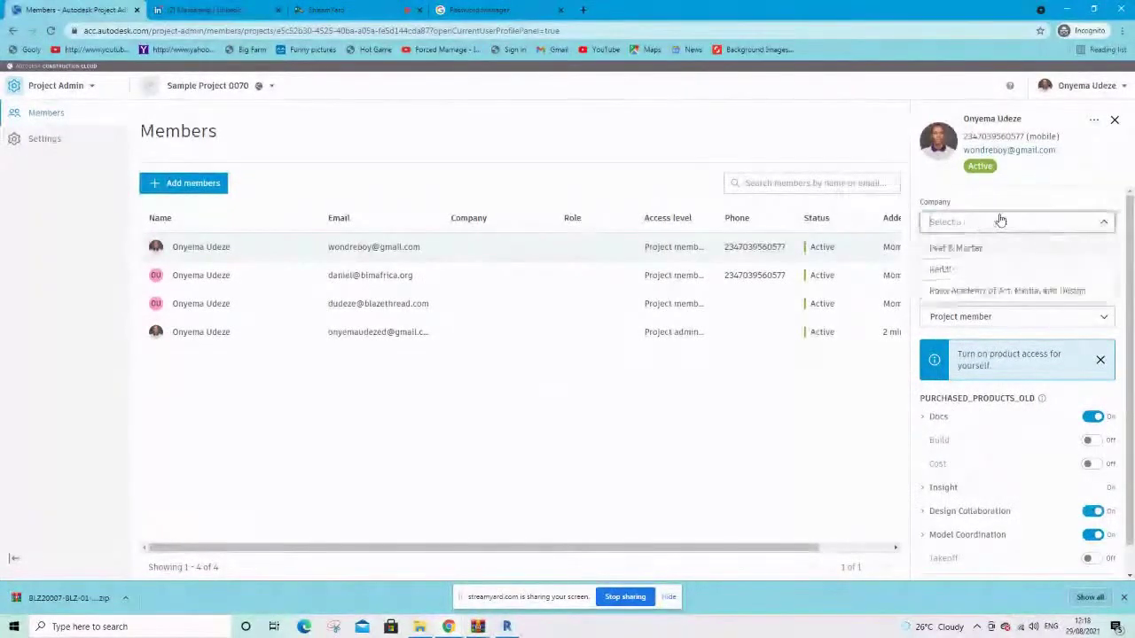
click(944, 269)
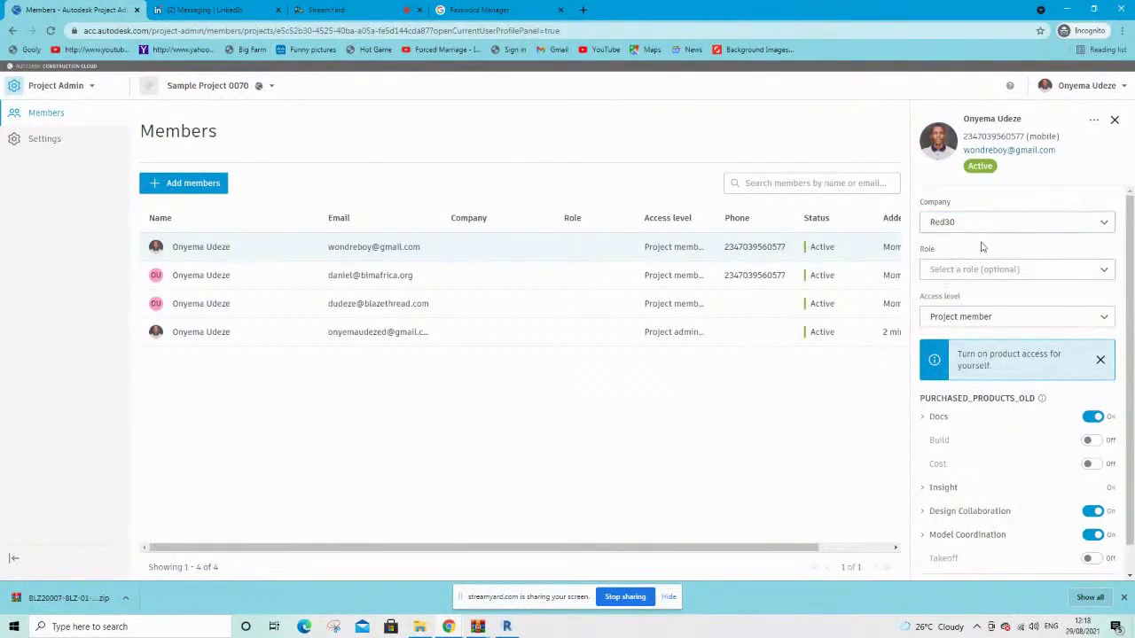
click(967, 270)
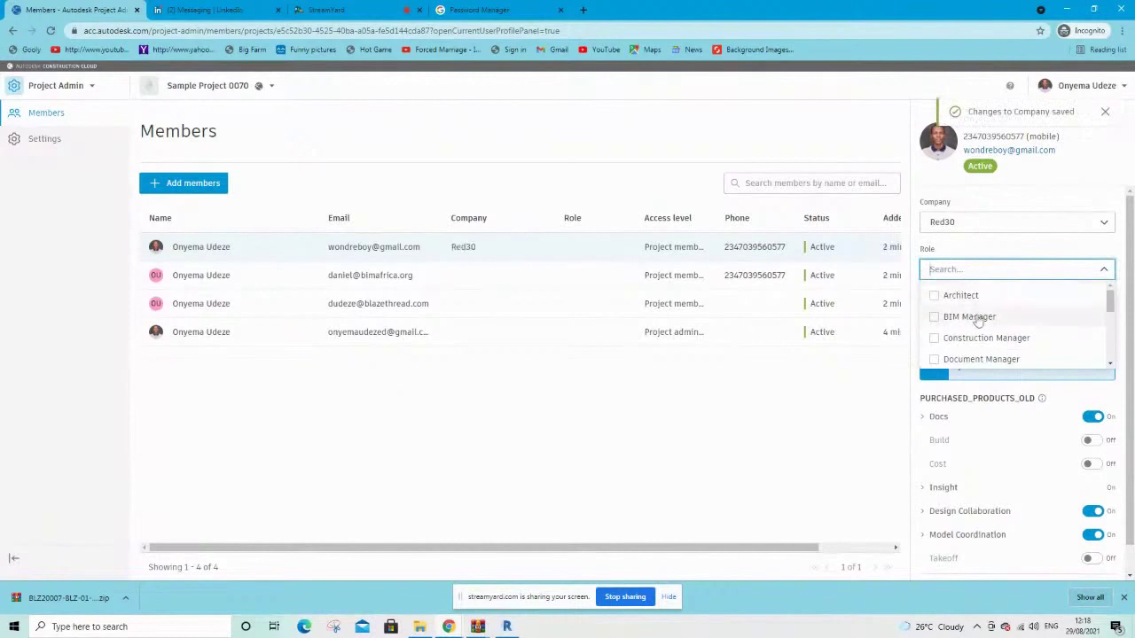
scroll(973, 323, down, 2)
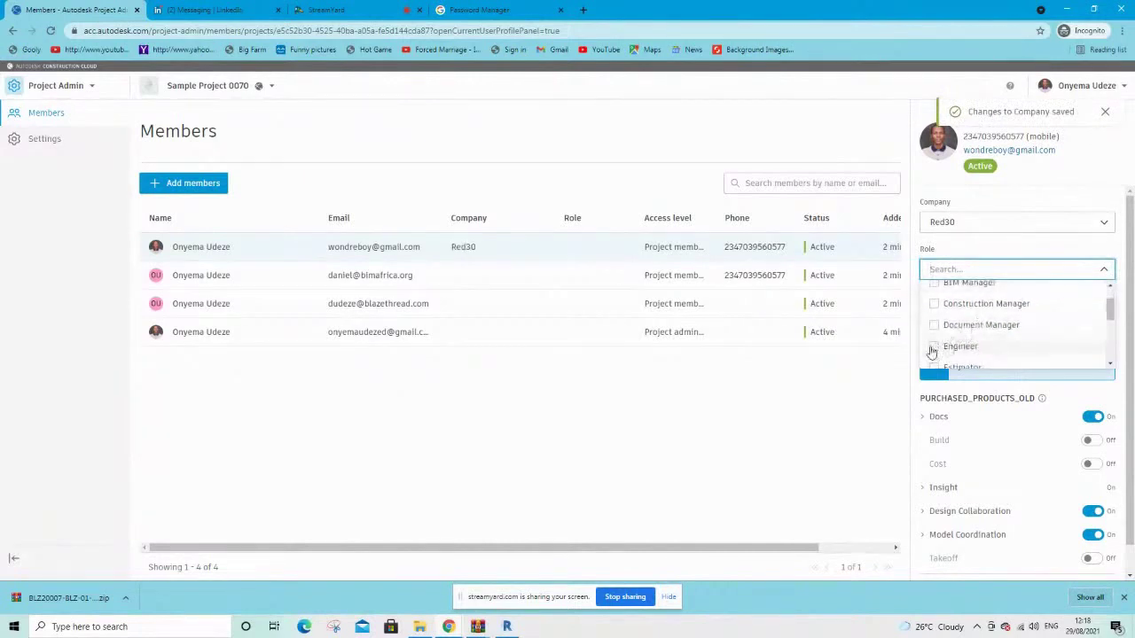
click(933, 347)
scroll(981, 329, down, 2)
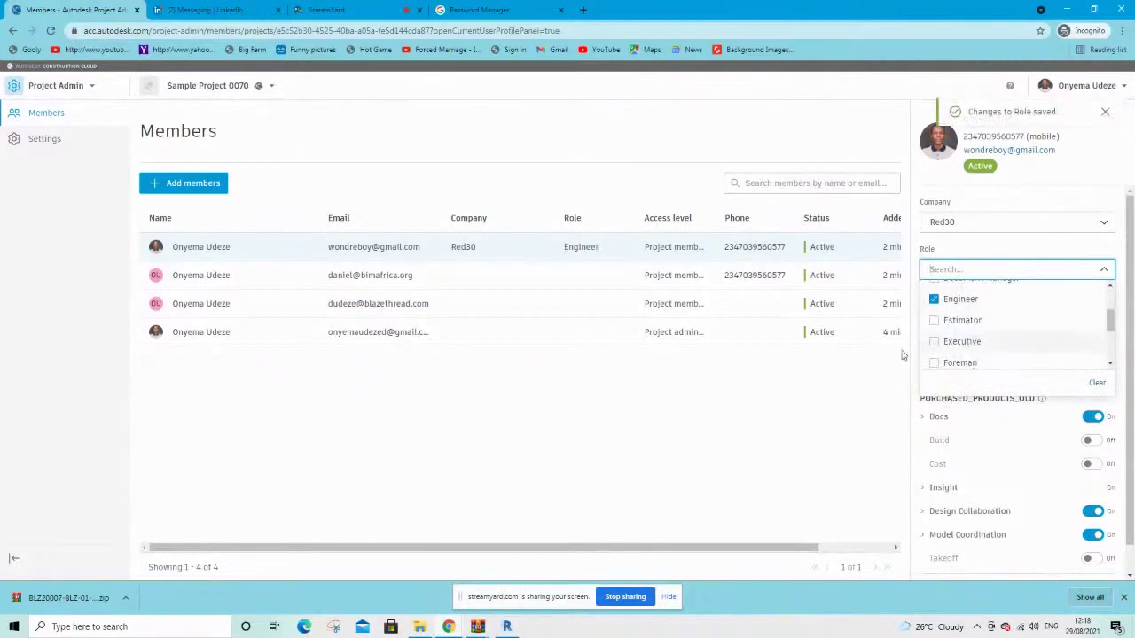
click(855, 383)
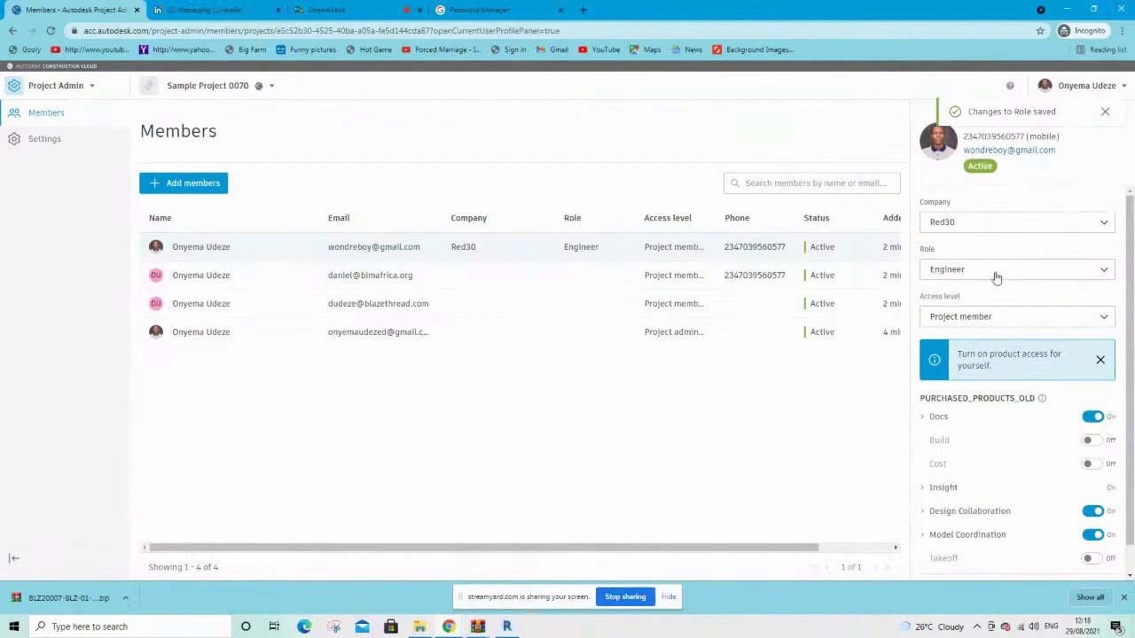
scroll(1042, 323, down, 1)
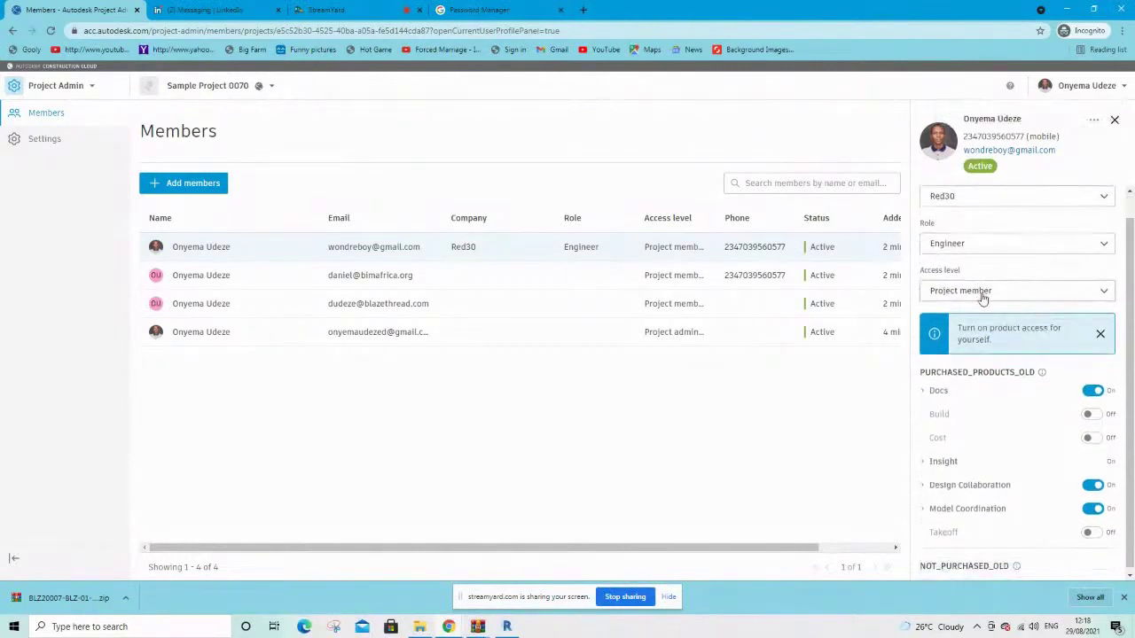
click(1030, 292)
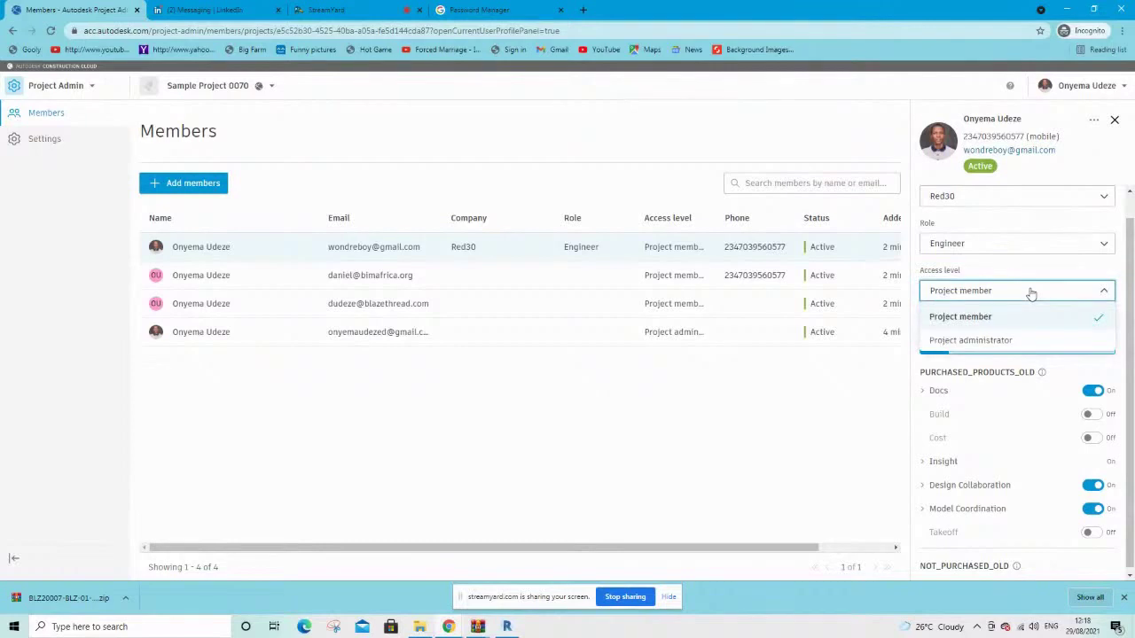
click(962, 340)
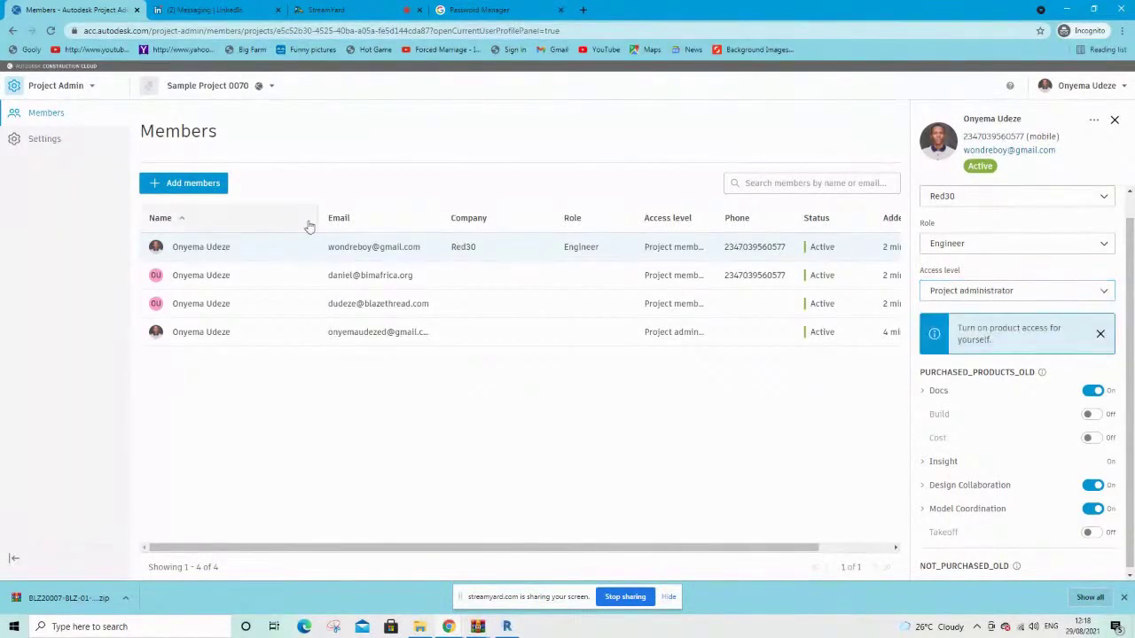
click(375, 277)
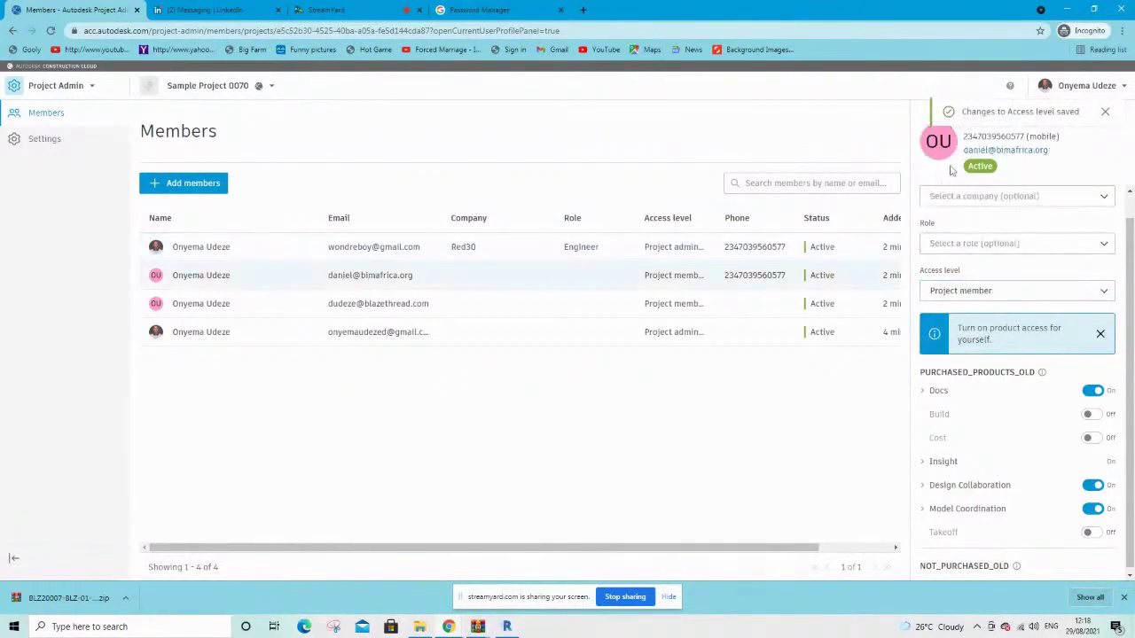
Set the third member's company to Leaf & Mortar and role to Engineer, keeping Project member access
click(396, 302)
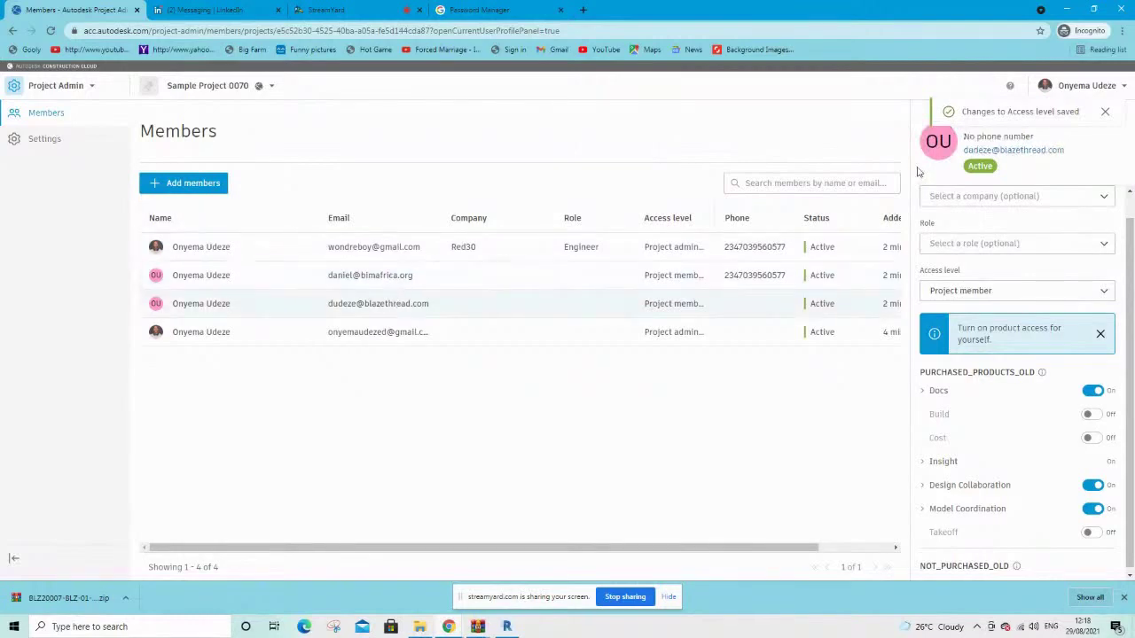
click(1020, 195)
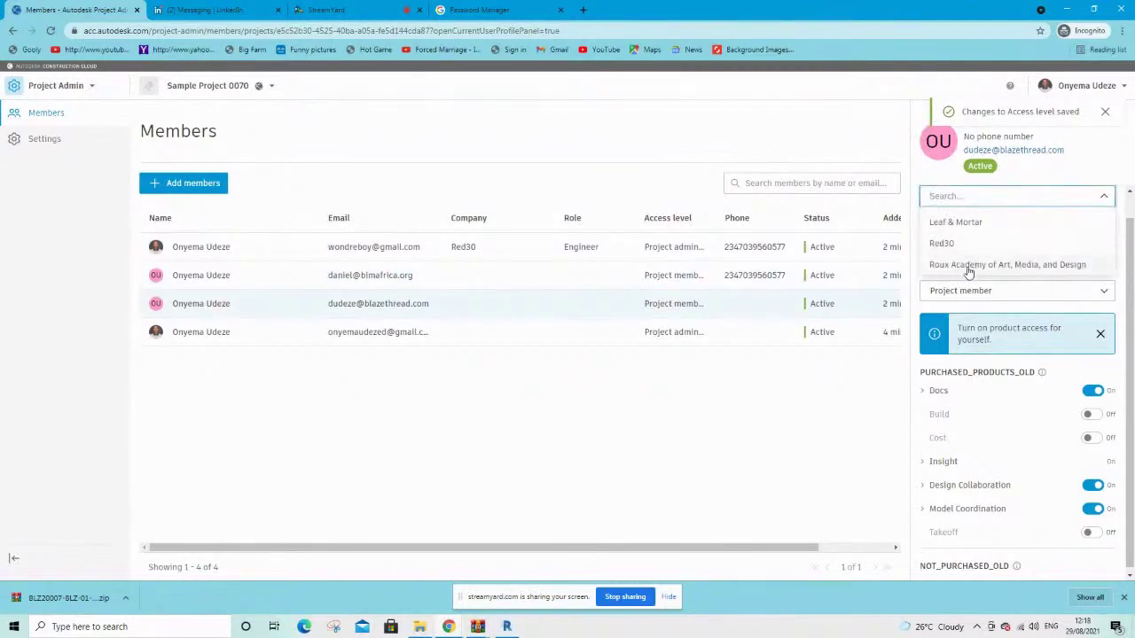
click(961, 222)
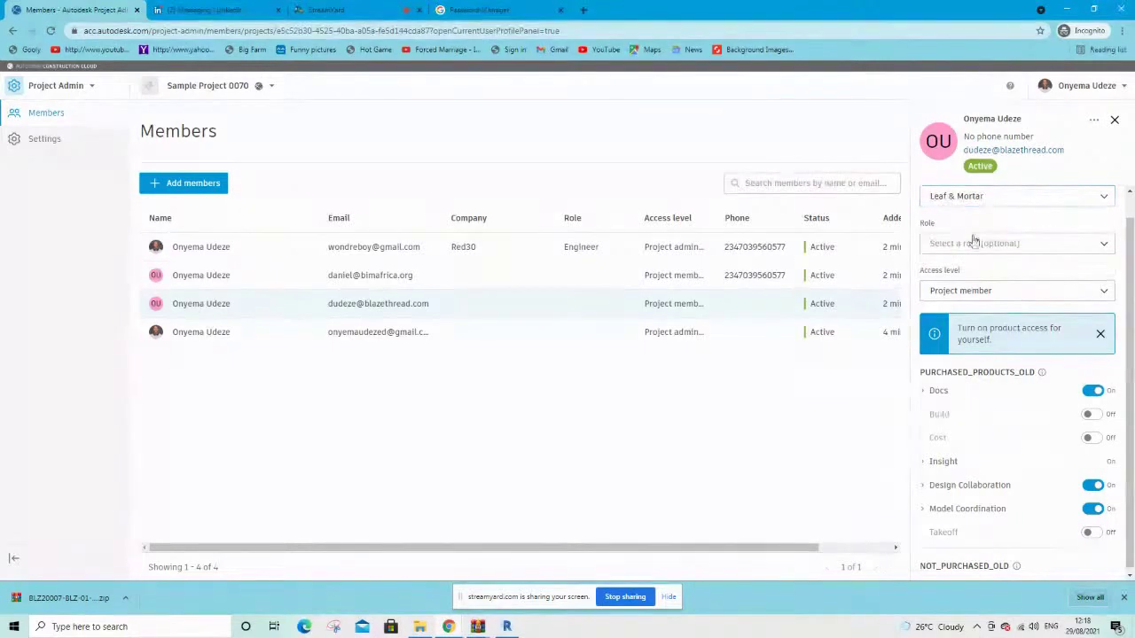
click(965, 248)
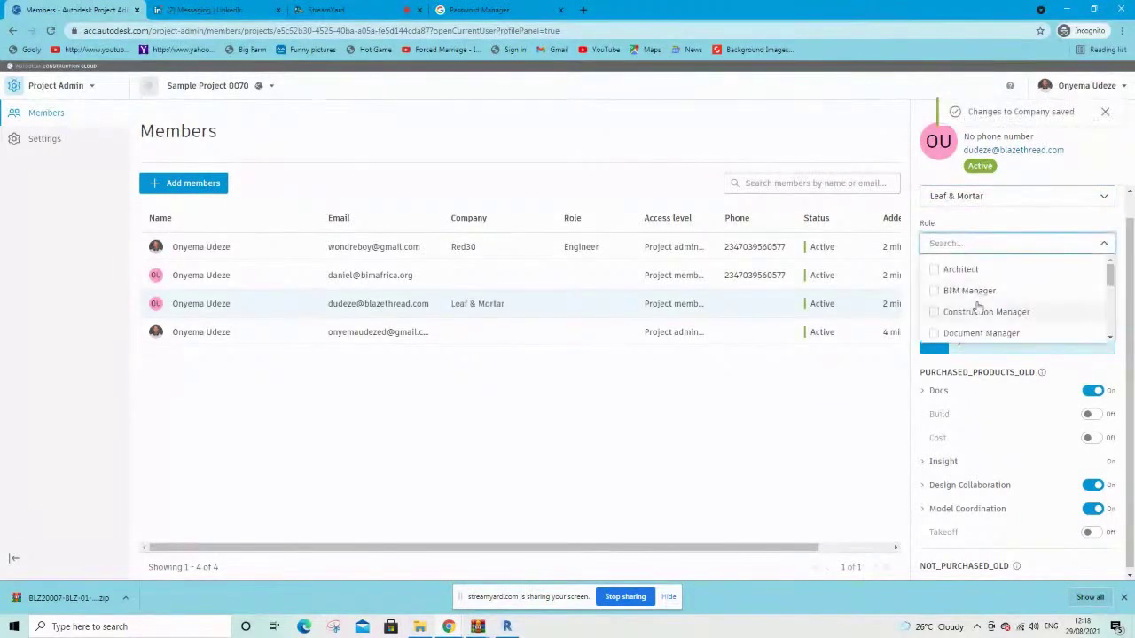
scroll(977, 307, down, 1)
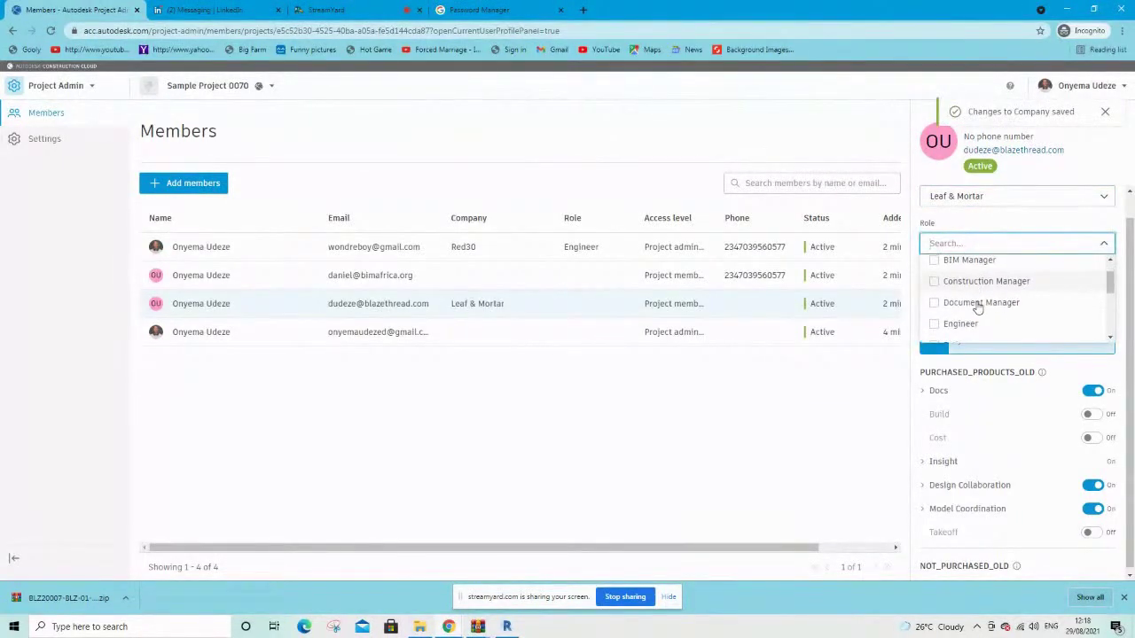
click(933, 322)
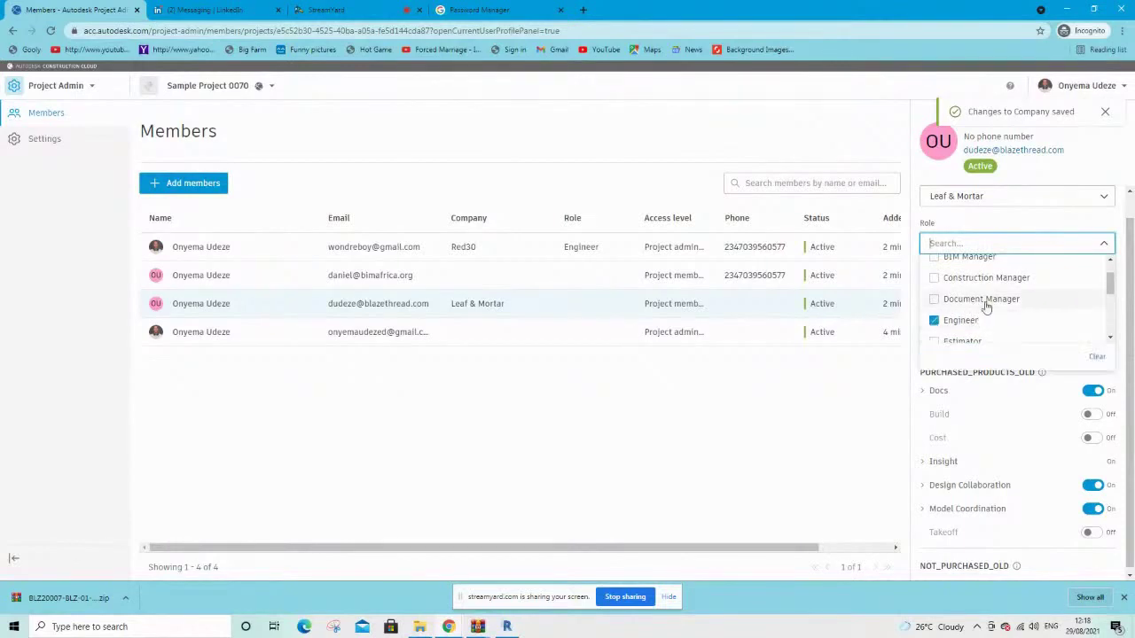
click(833, 375)
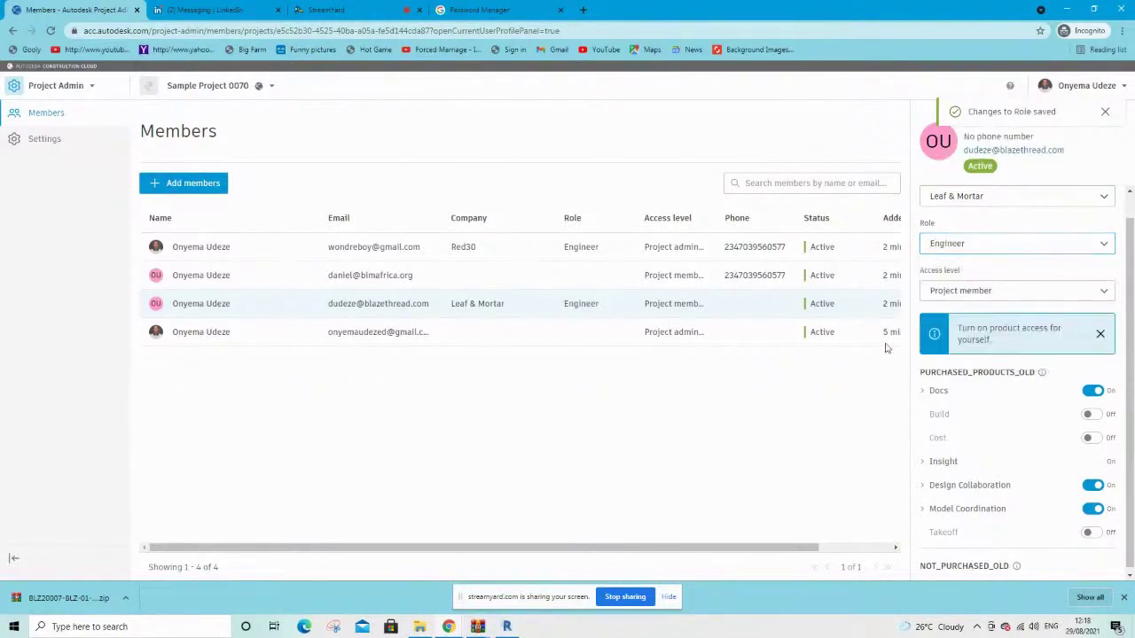
click(963, 297)
click(962, 297)
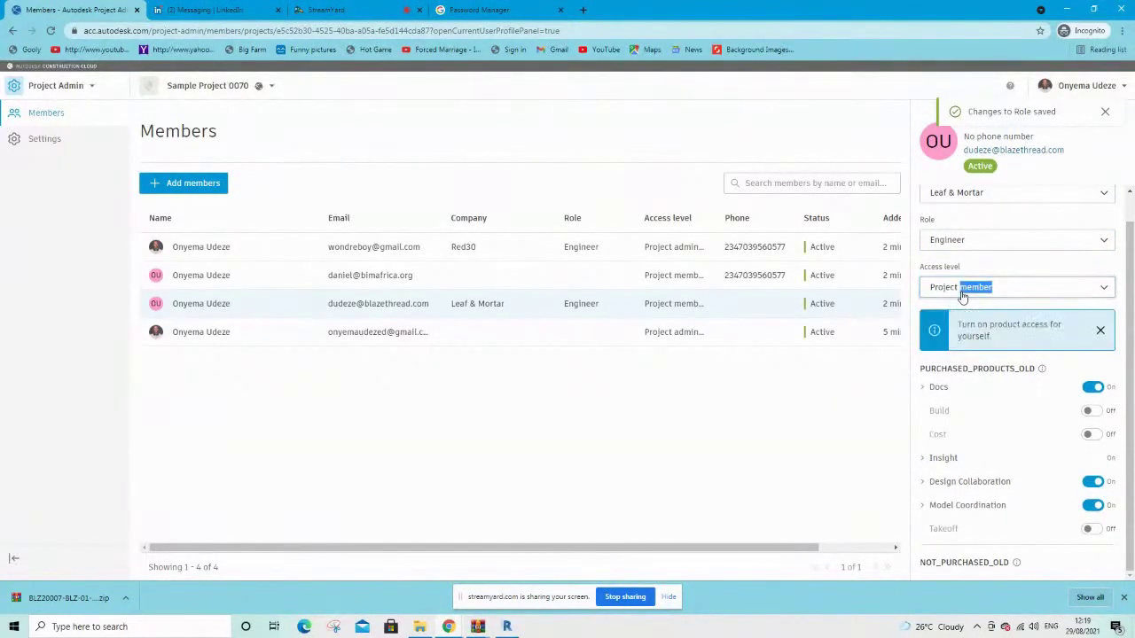
click(859, 372)
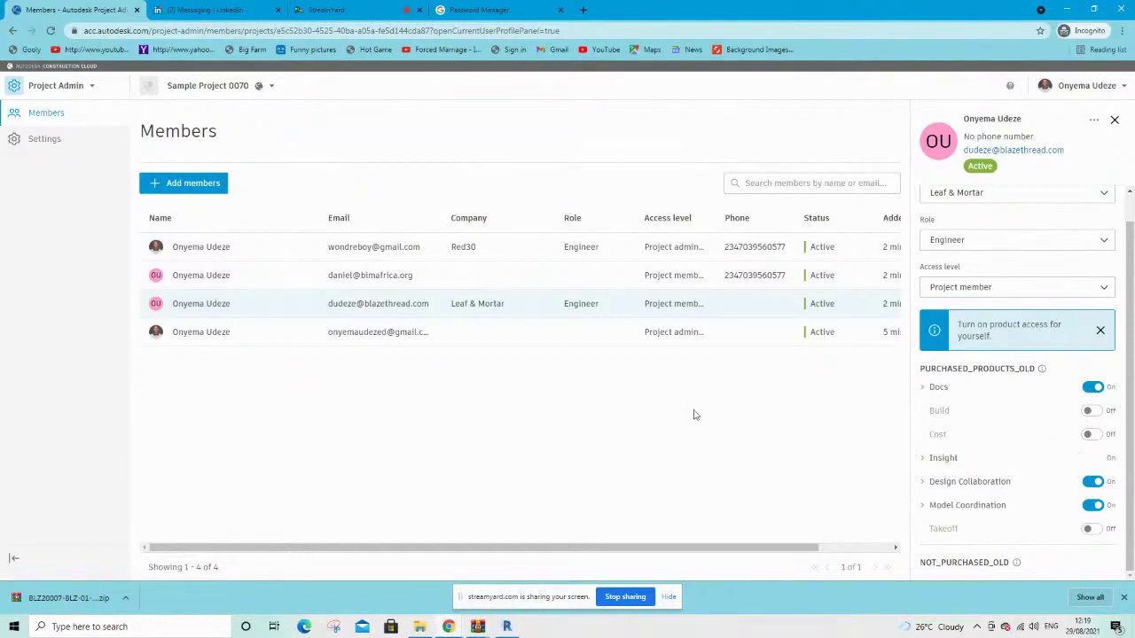
Give the fourth member company Roux Academy of Art, Media, and Design and the Architect role
click(358, 338)
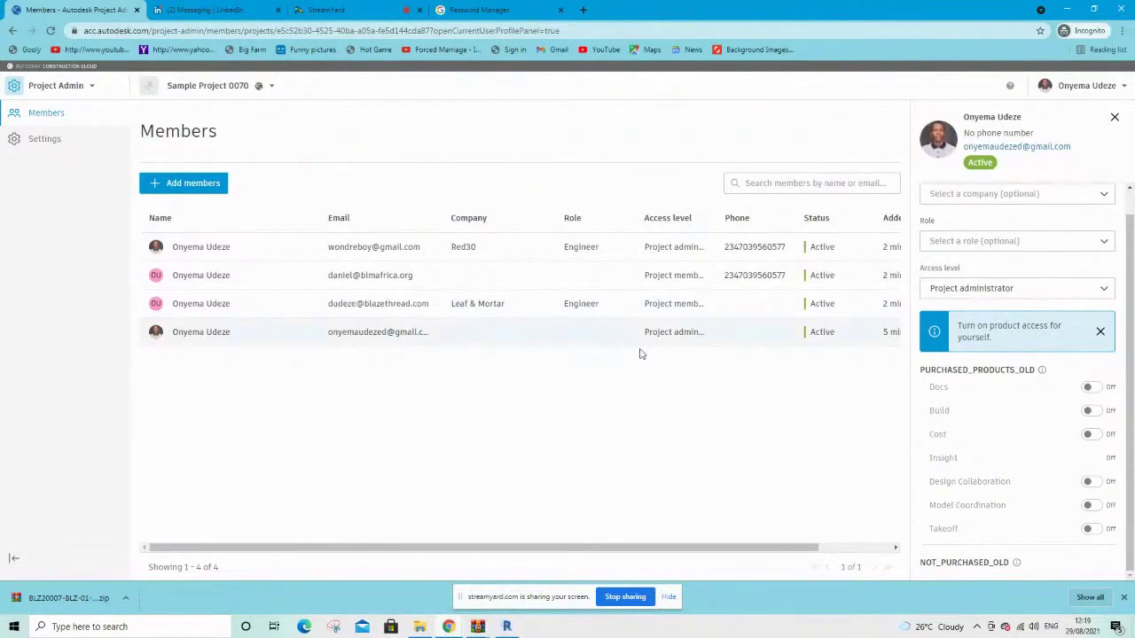
click(1025, 197)
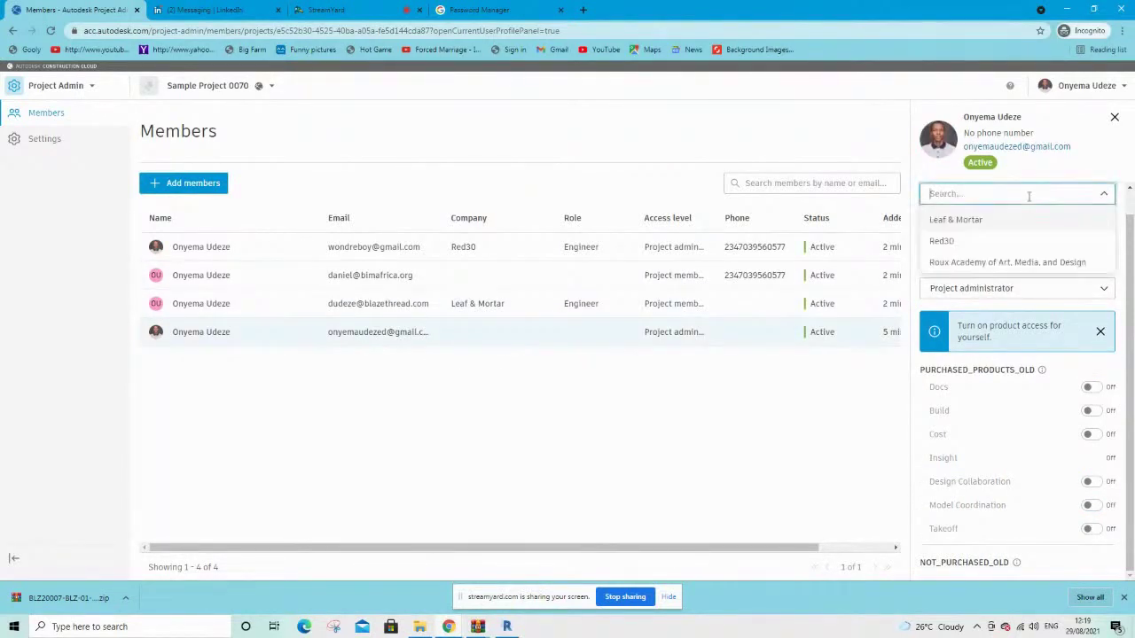
click(985, 263)
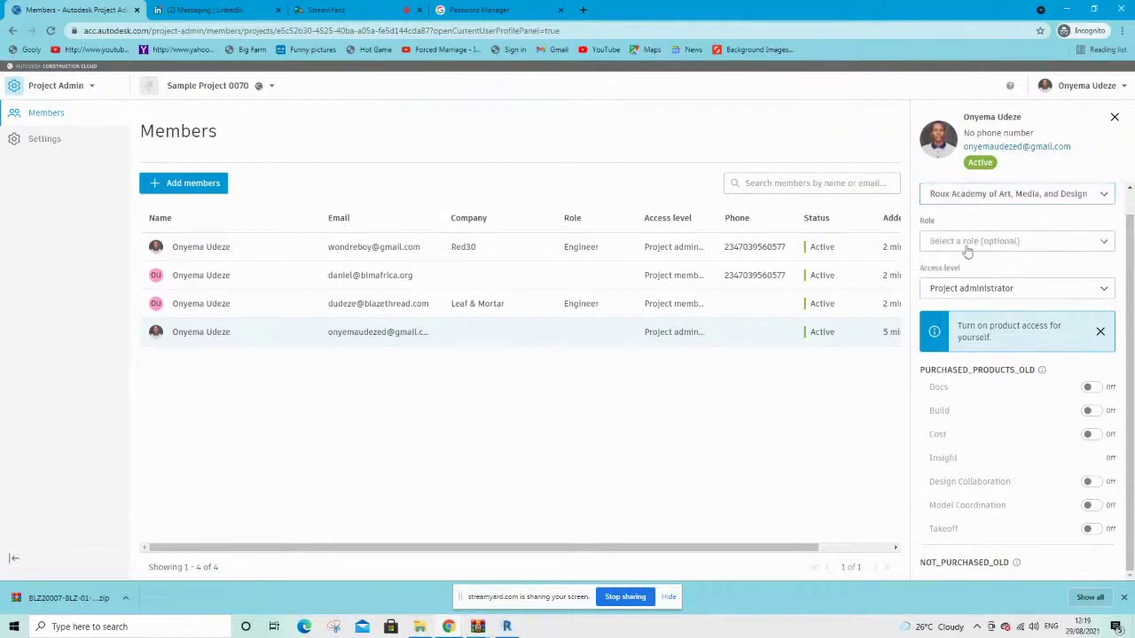
click(966, 245)
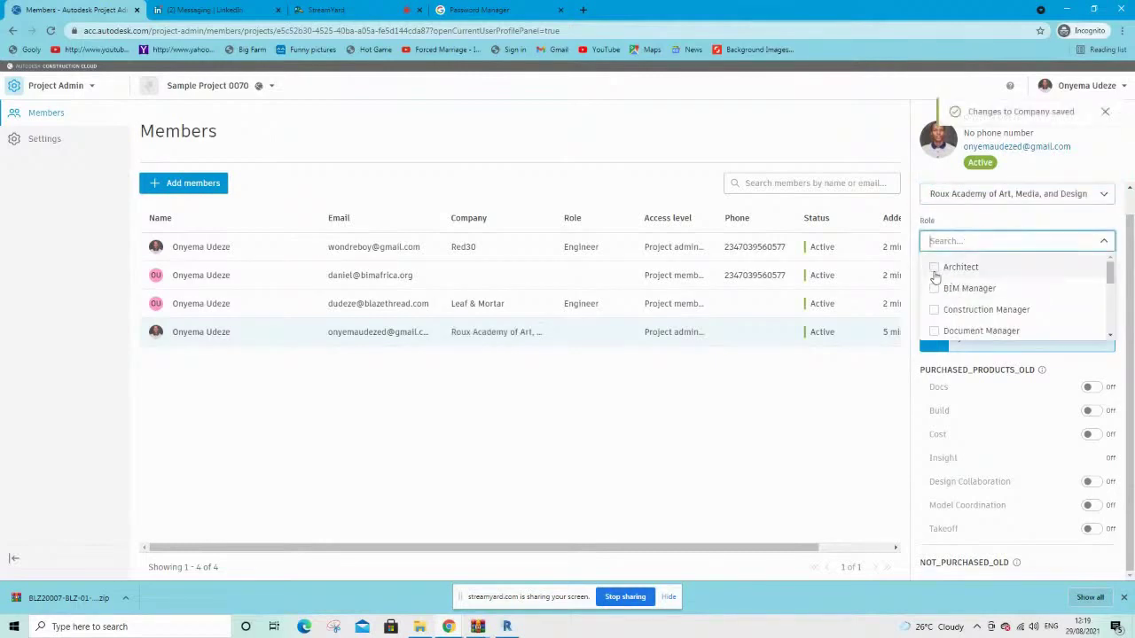
click(935, 269)
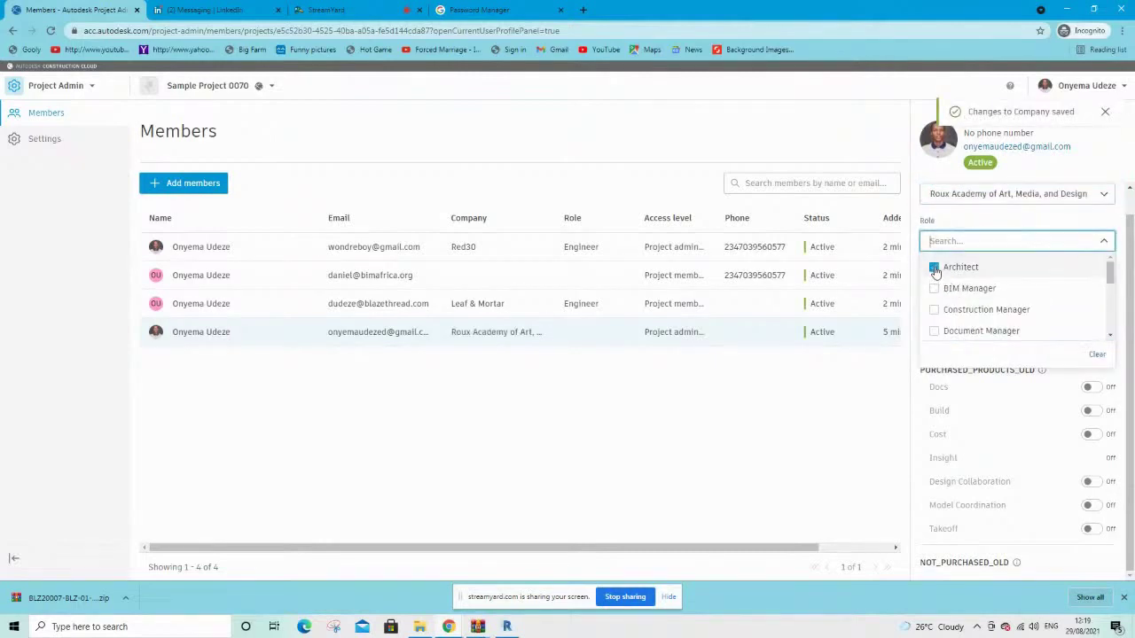
click(863, 376)
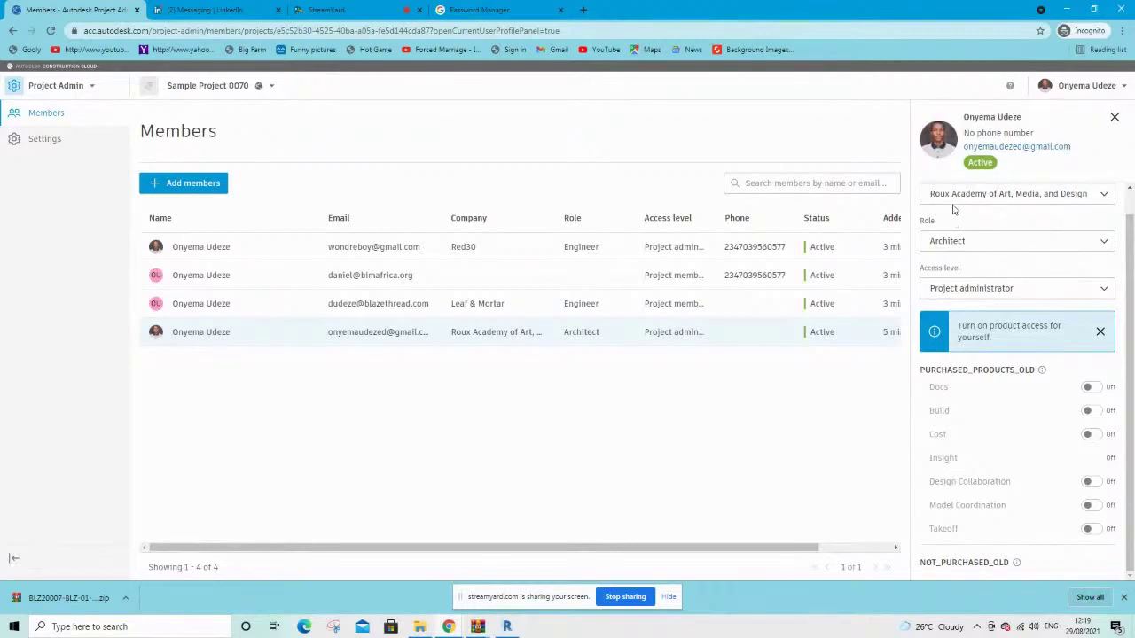
click(994, 195)
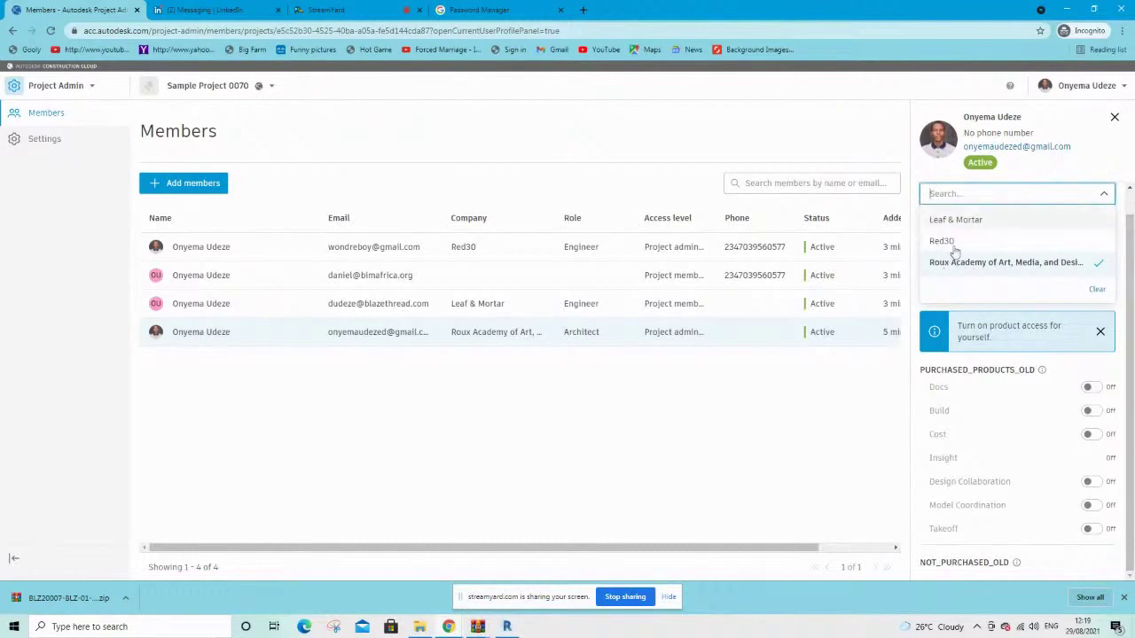
click(846, 387)
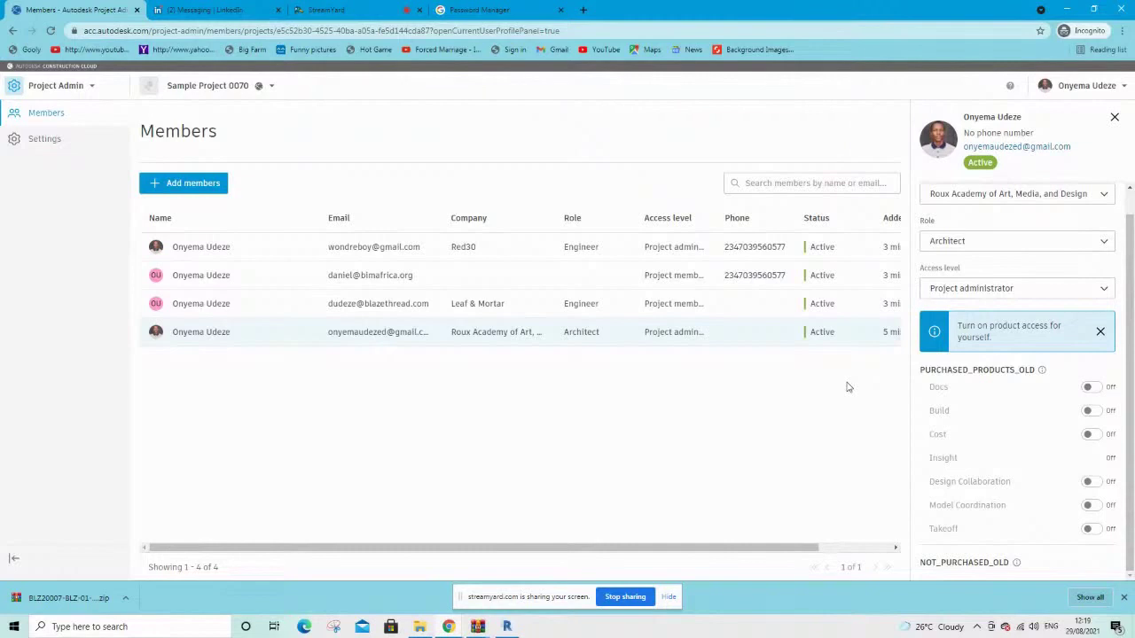
click(47, 94)
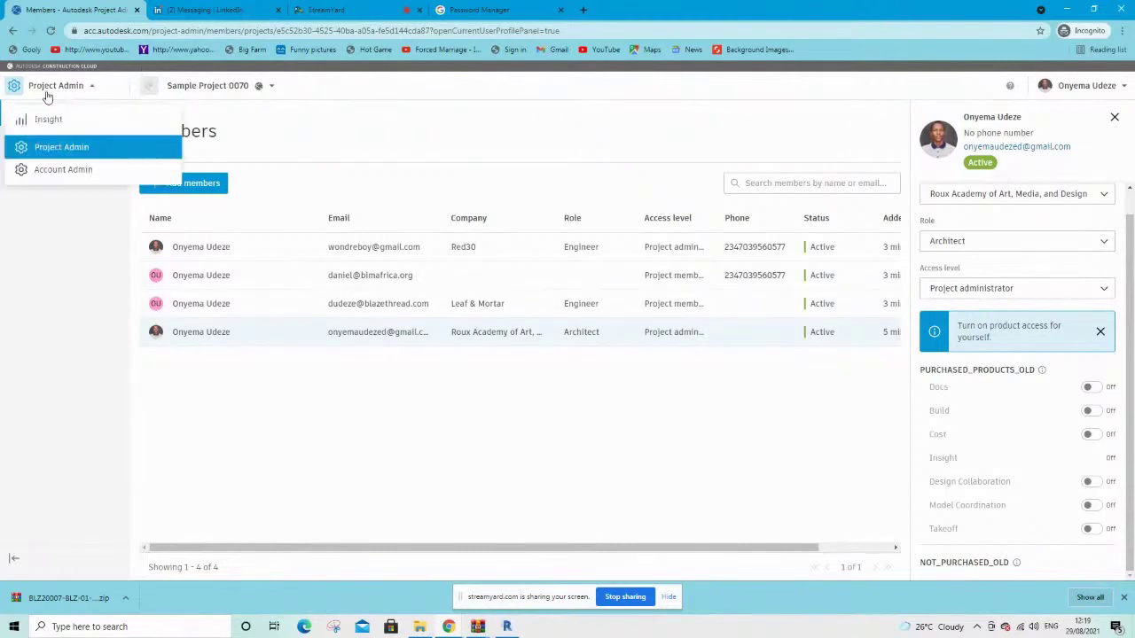
Go to Account Admin, then BIM 360 admin, and open the Companies directory
click(52, 172)
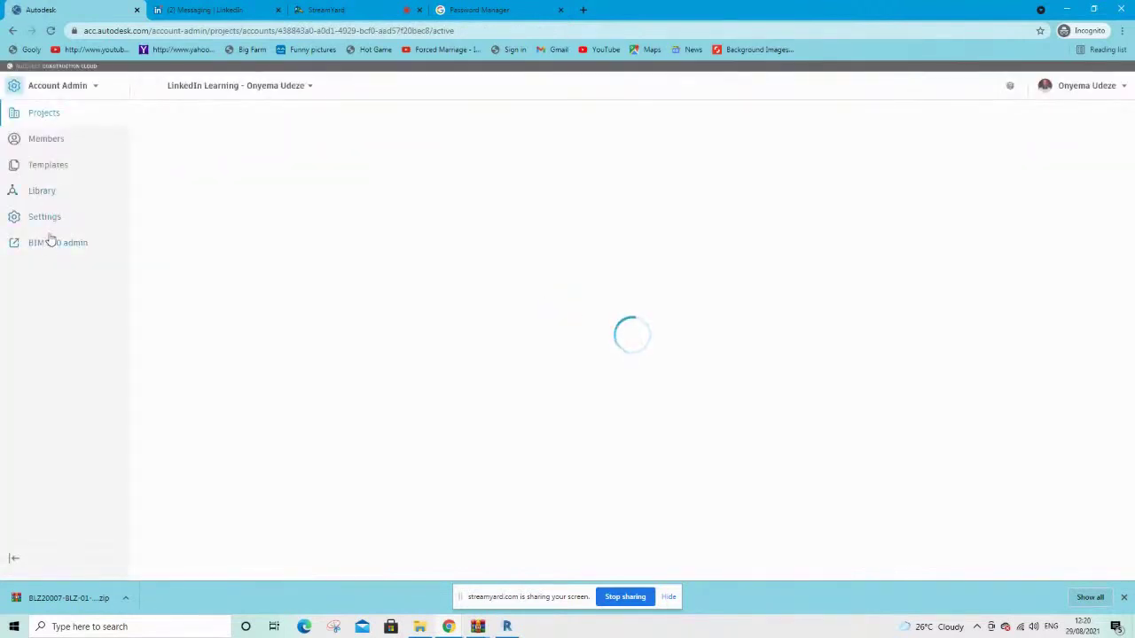
click(58, 252)
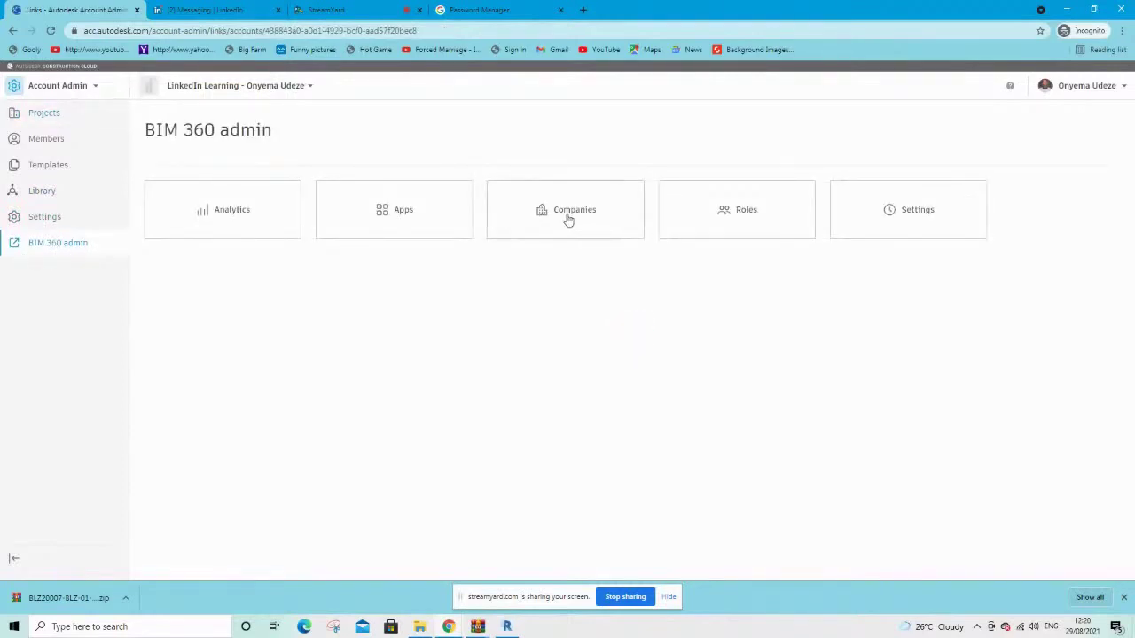
click(569, 219)
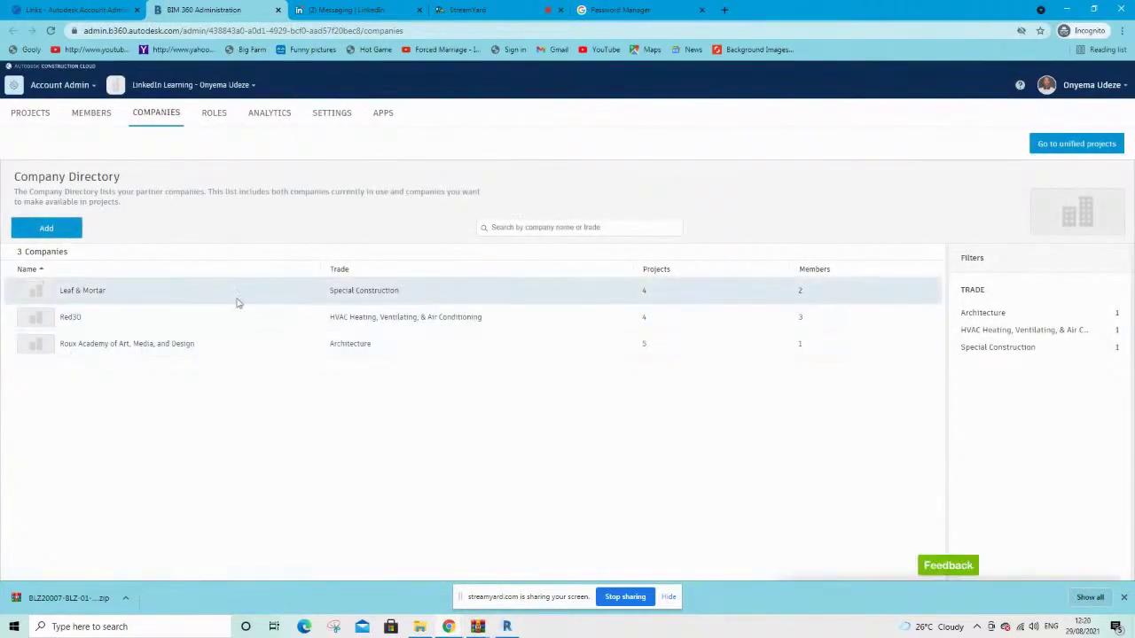
Open the Create Company form and look over its fields and trade type list without filling them
click(41, 230)
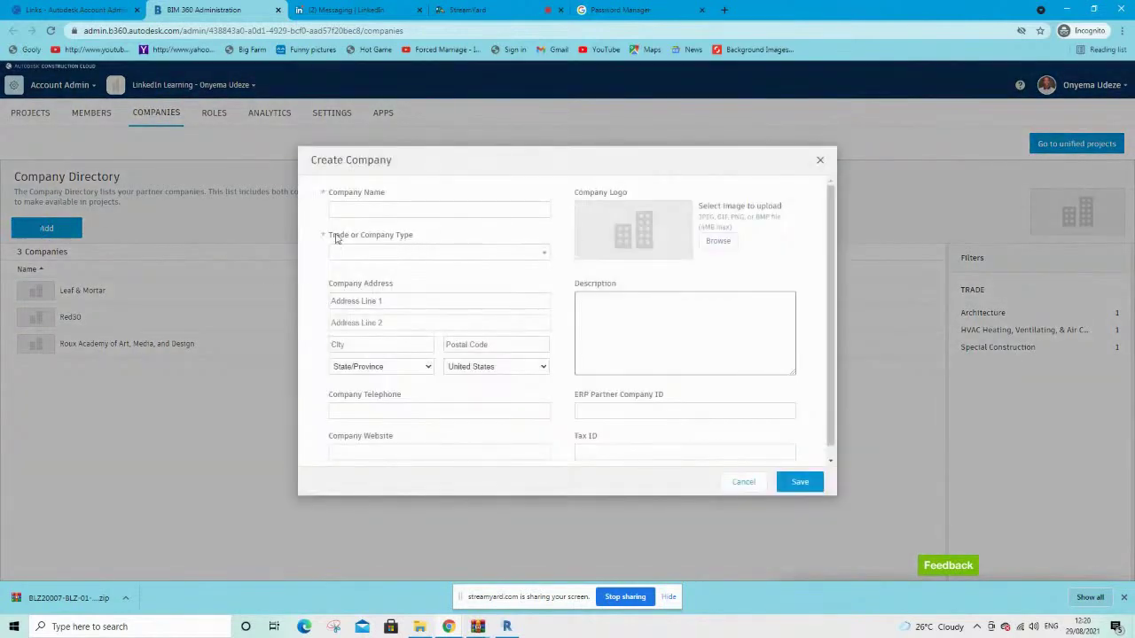
scroll(429, 298, down, 1)
scroll(429, 298, up, 1)
click(382, 255)
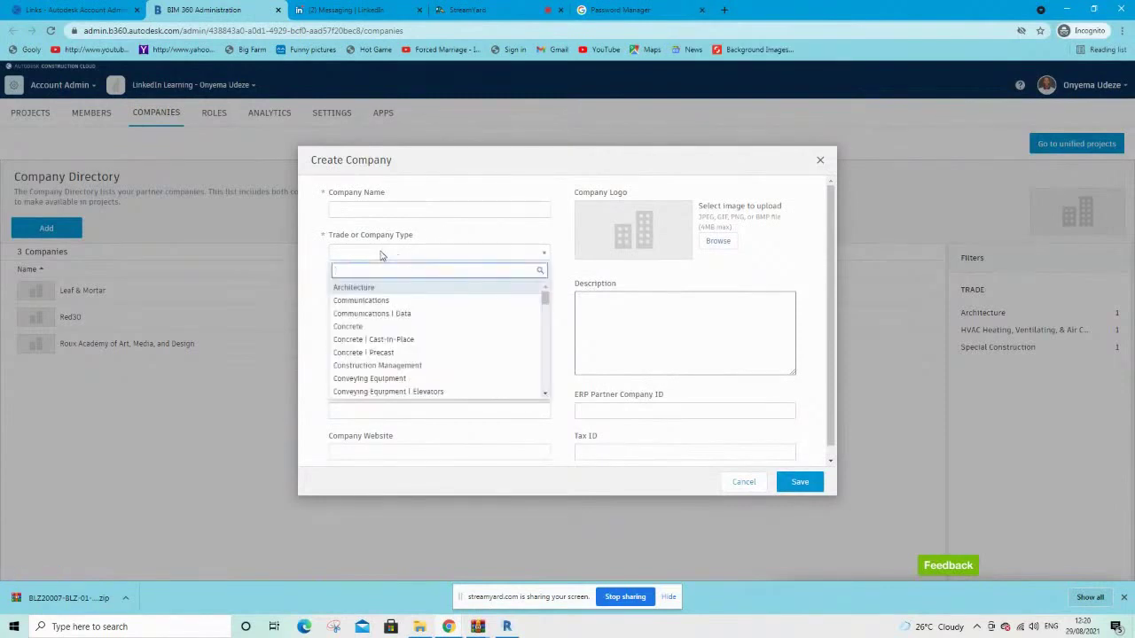
click(381, 255)
scroll(430, 308, down, 1)
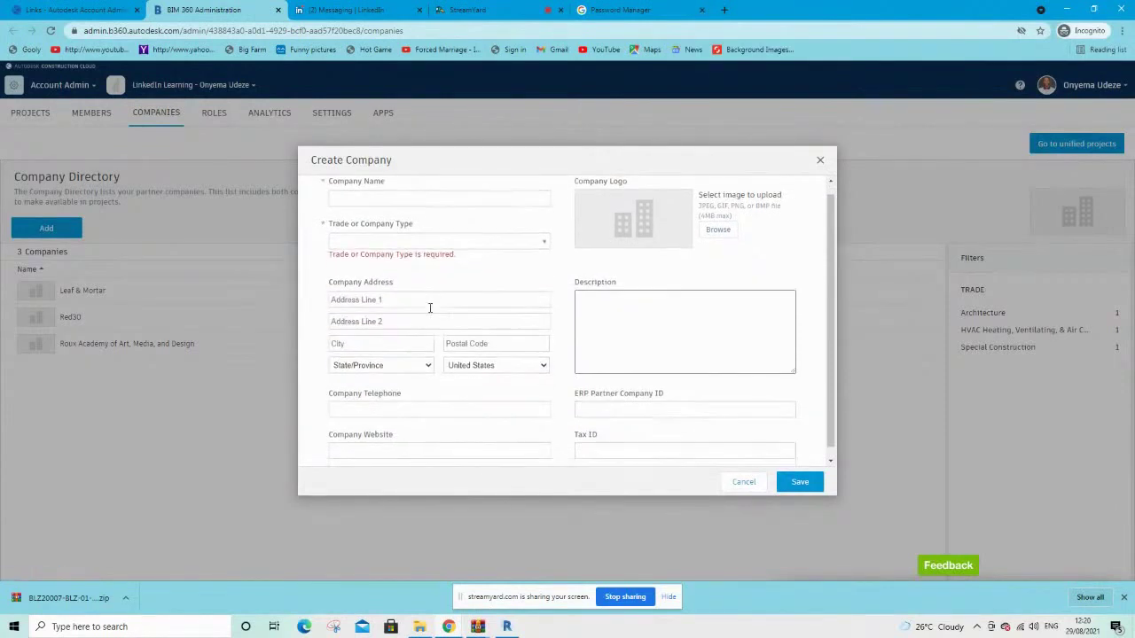
scroll(695, 263, up, 1)
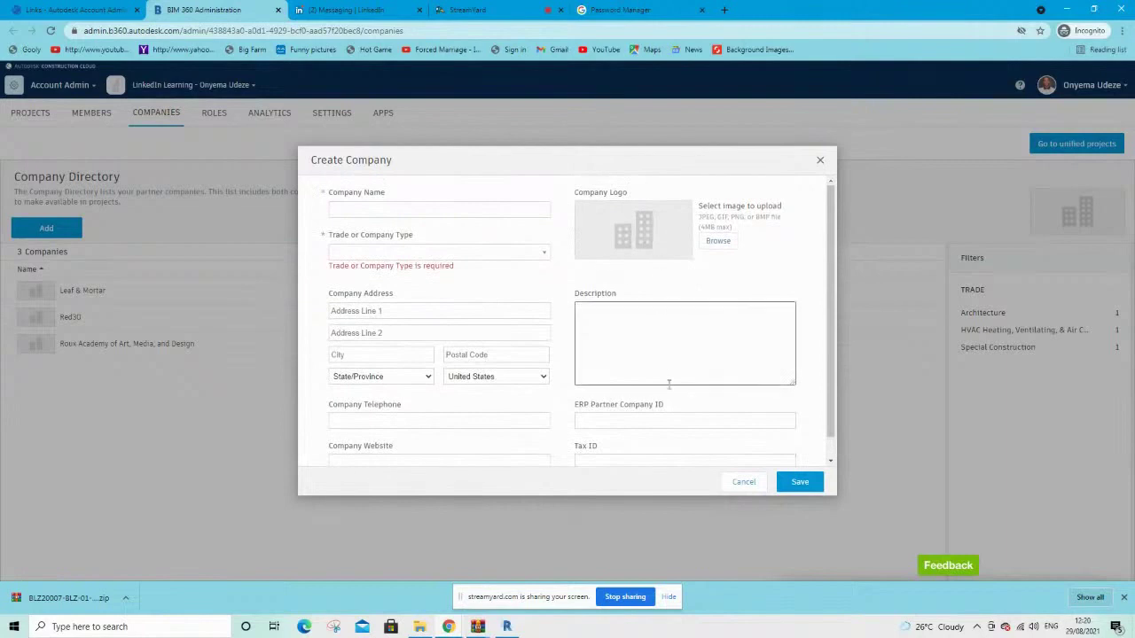
scroll(615, 274, down, 1)
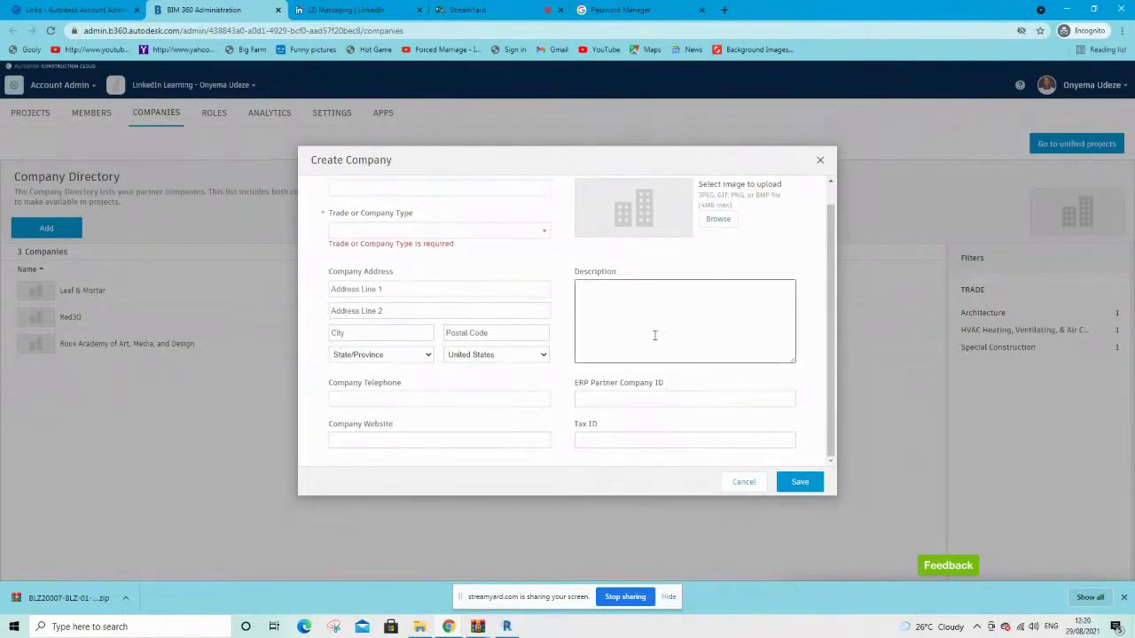
scroll(483, 284, up, 1)
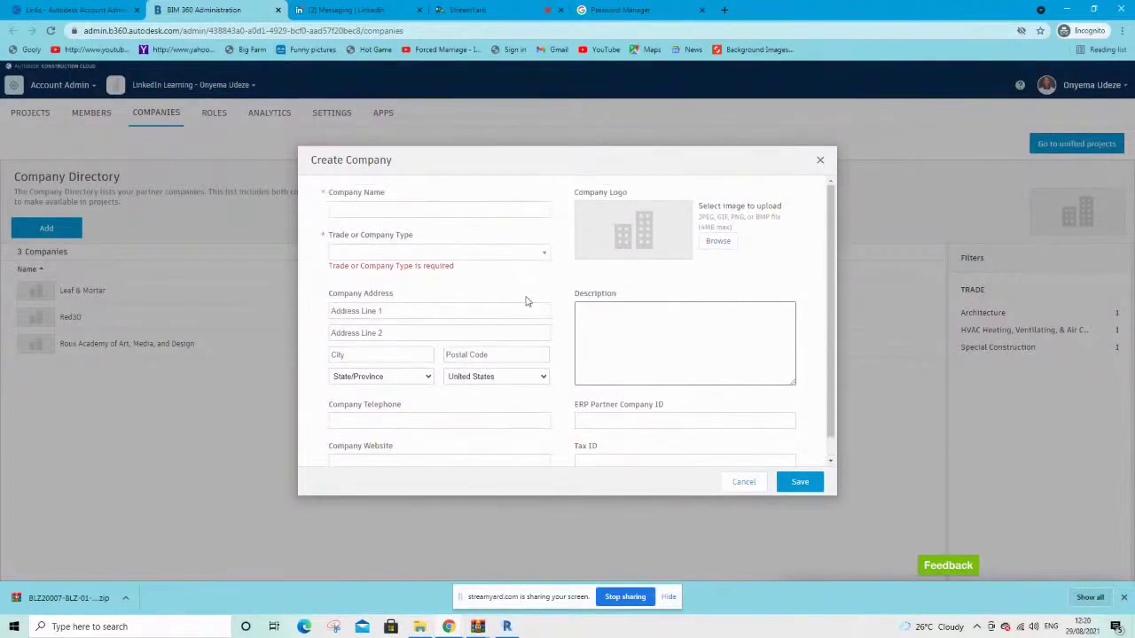
scroll(609, 351, down, 1)
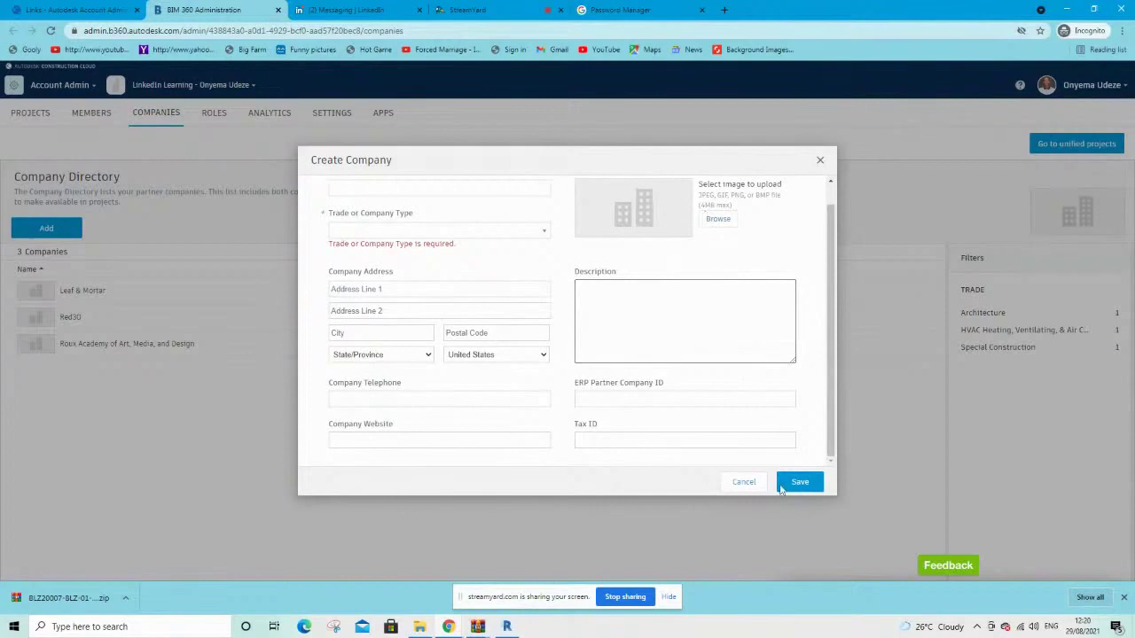
Close the Create Company form without saving and return to the BIM 360 admin page
click(820, 160)
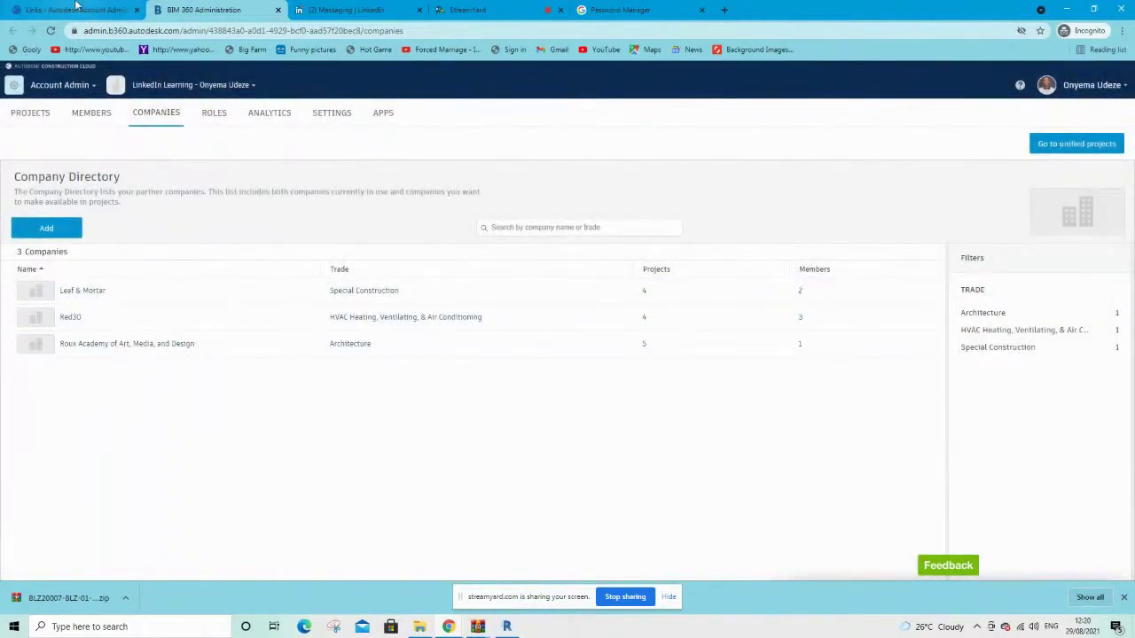
click(66, 8)
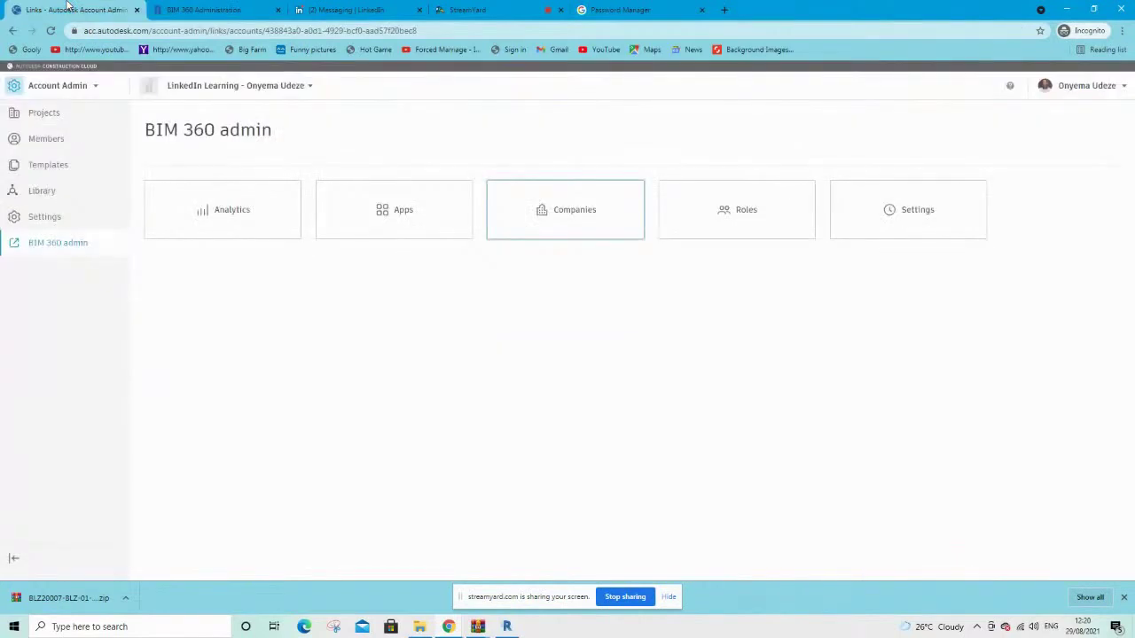
click(69, 86)
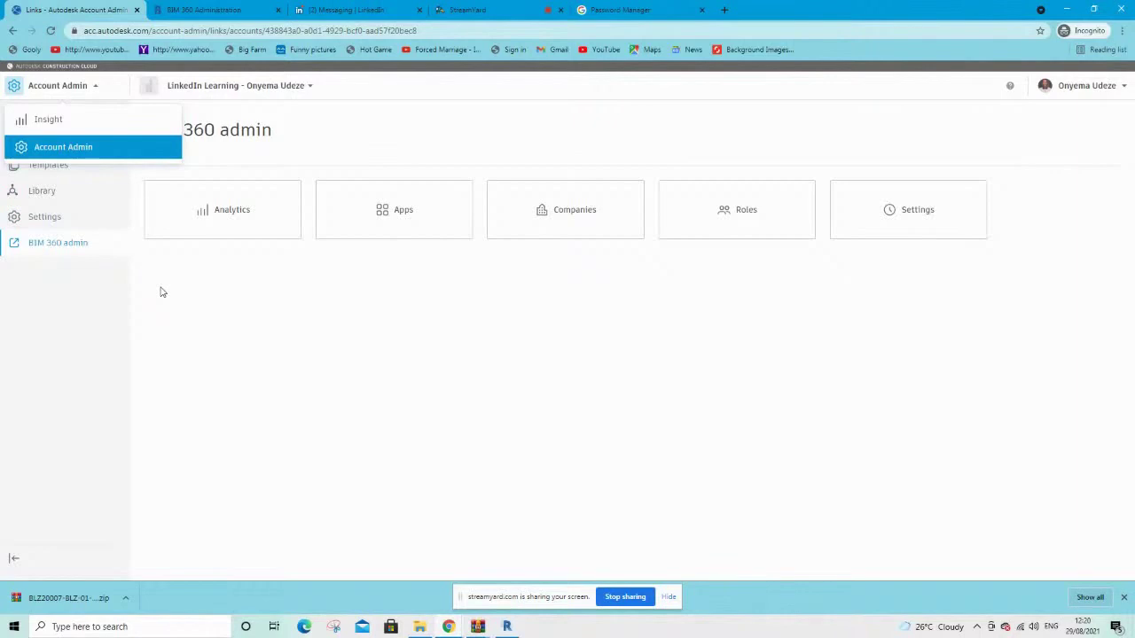
click(159, 371)
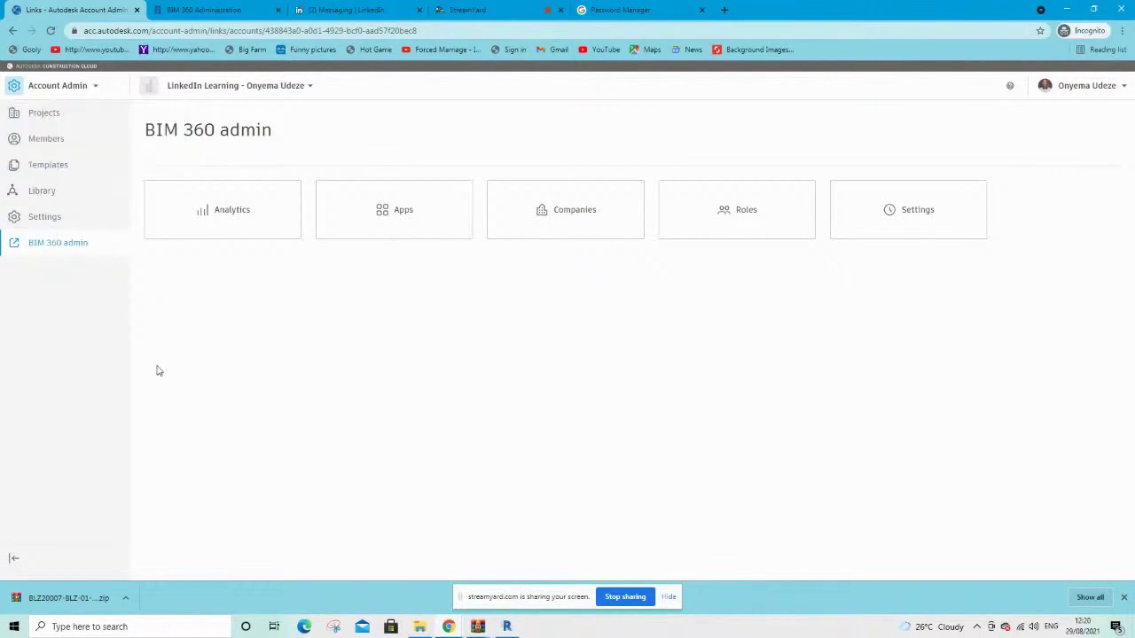
Open Sample Project 0070's administration from the account's project list
click(237, 86)
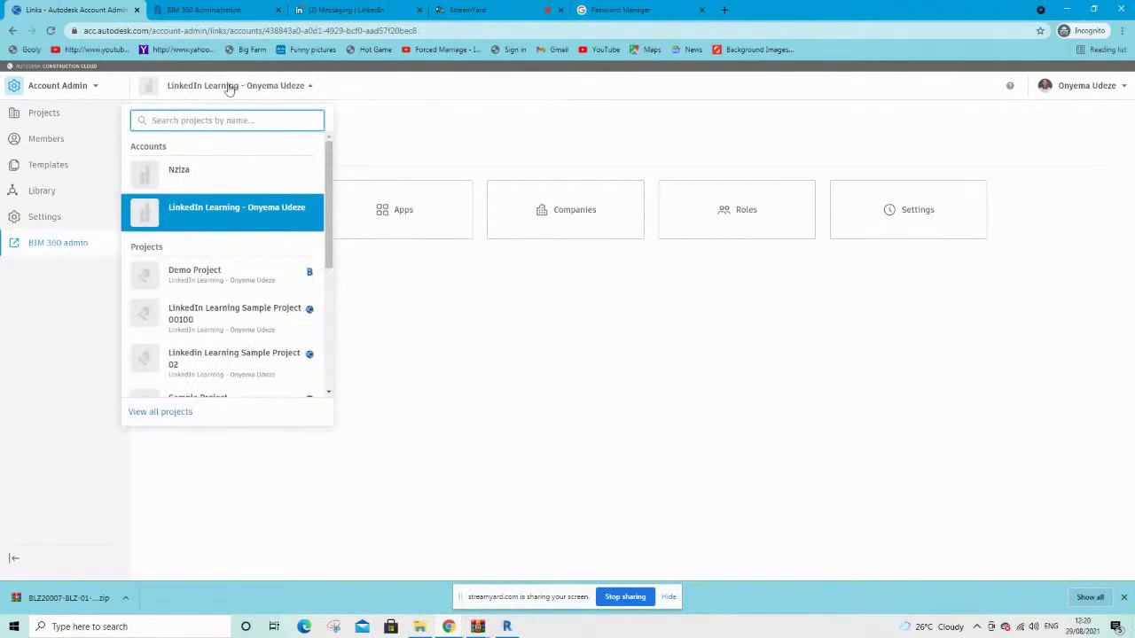
scroll(236, 319, down, 2)
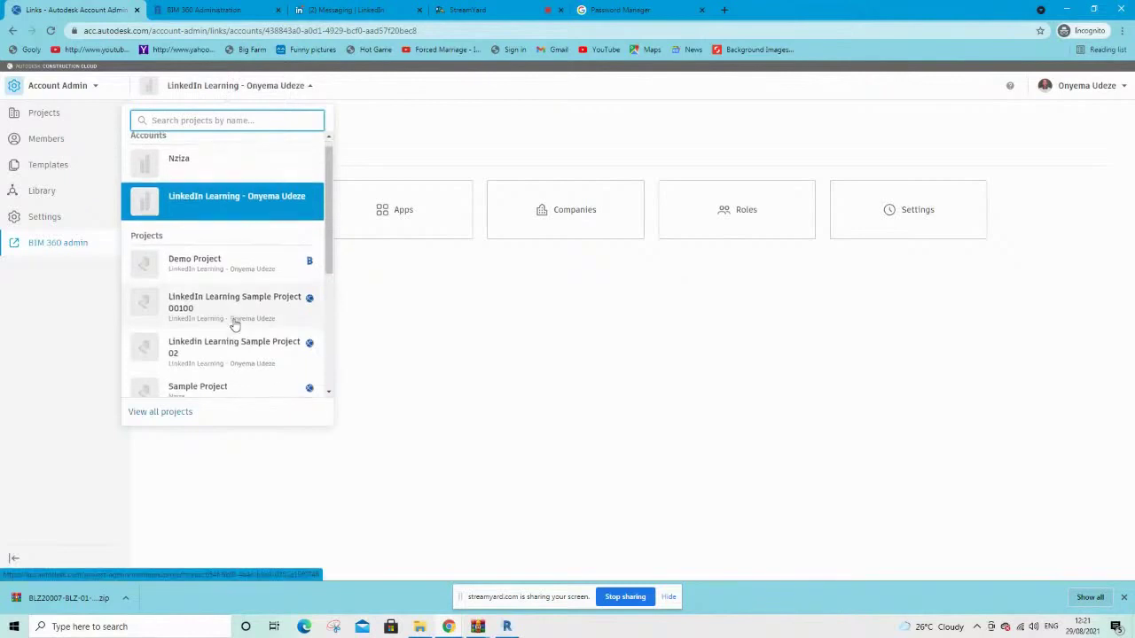
scroll(235, 323, down, 2)
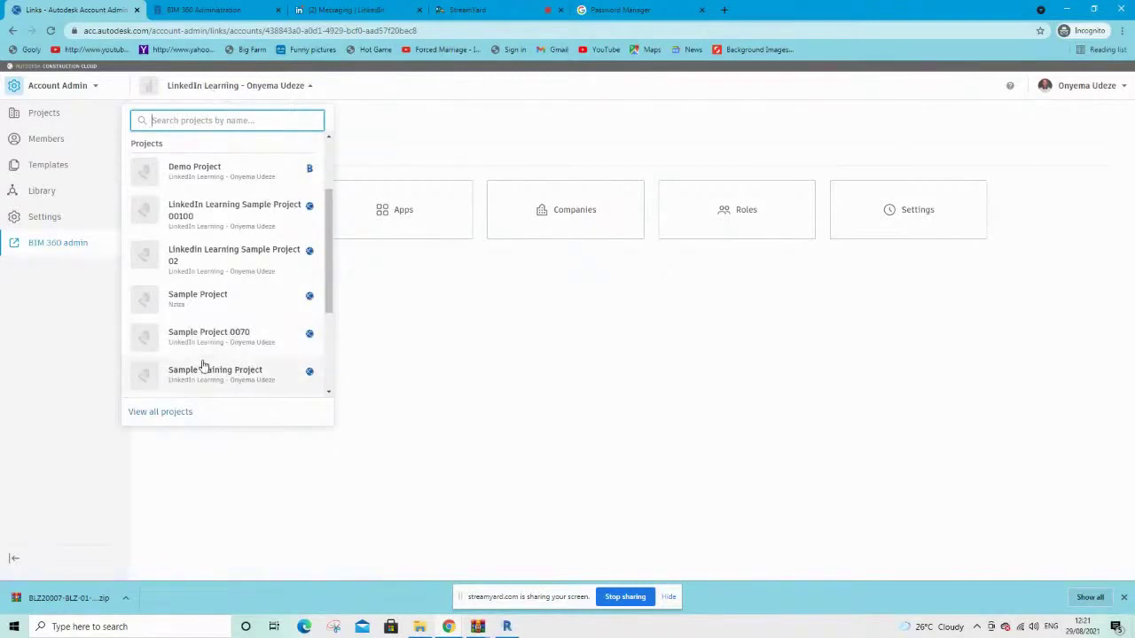
click(203, 330)
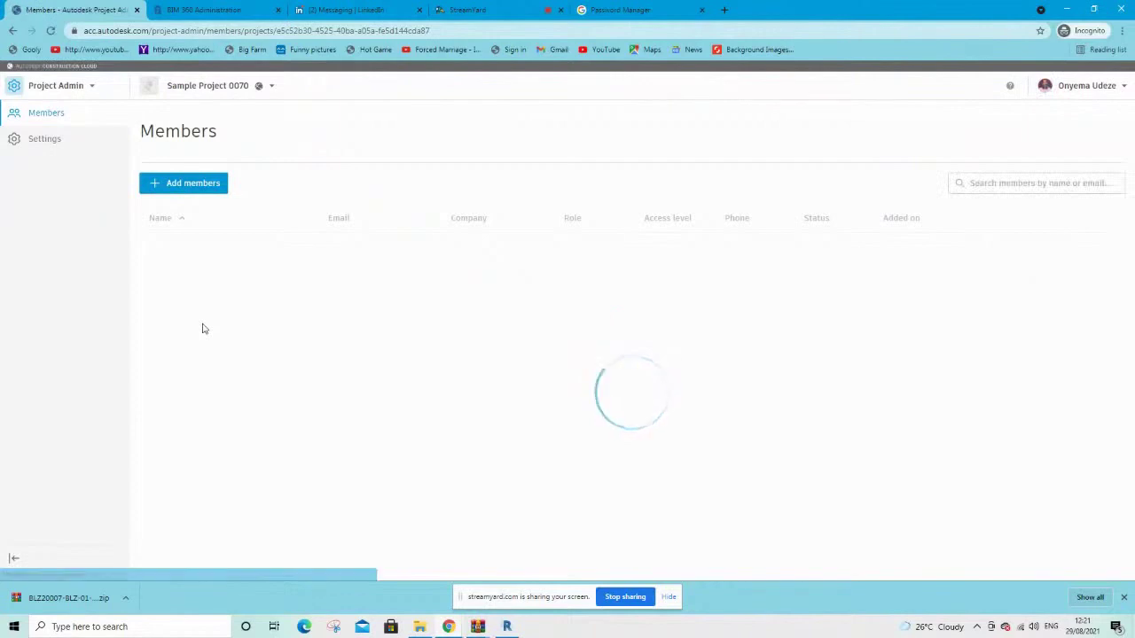
Check which modules are available for Sample Project 0070
click(71, 95)
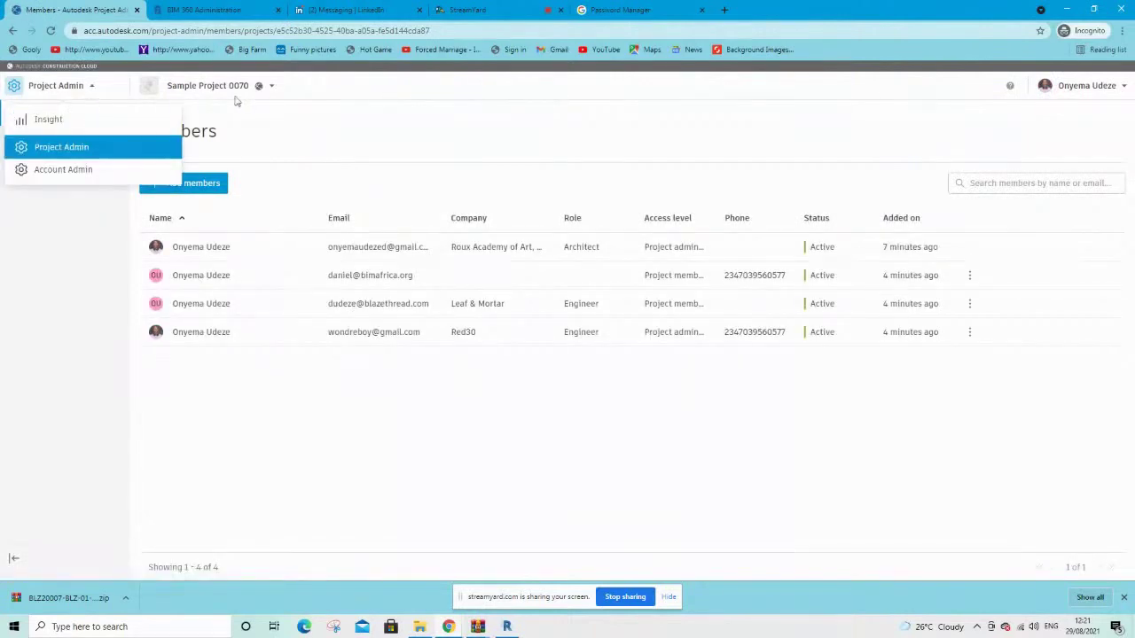
click(346, 428)
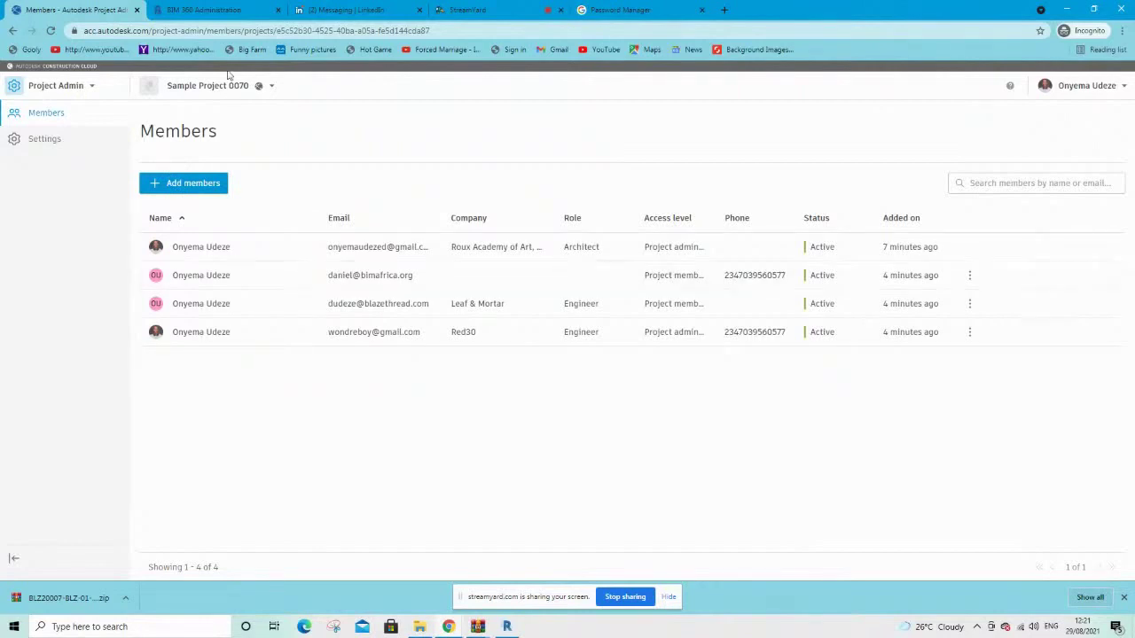
click(51, 85)
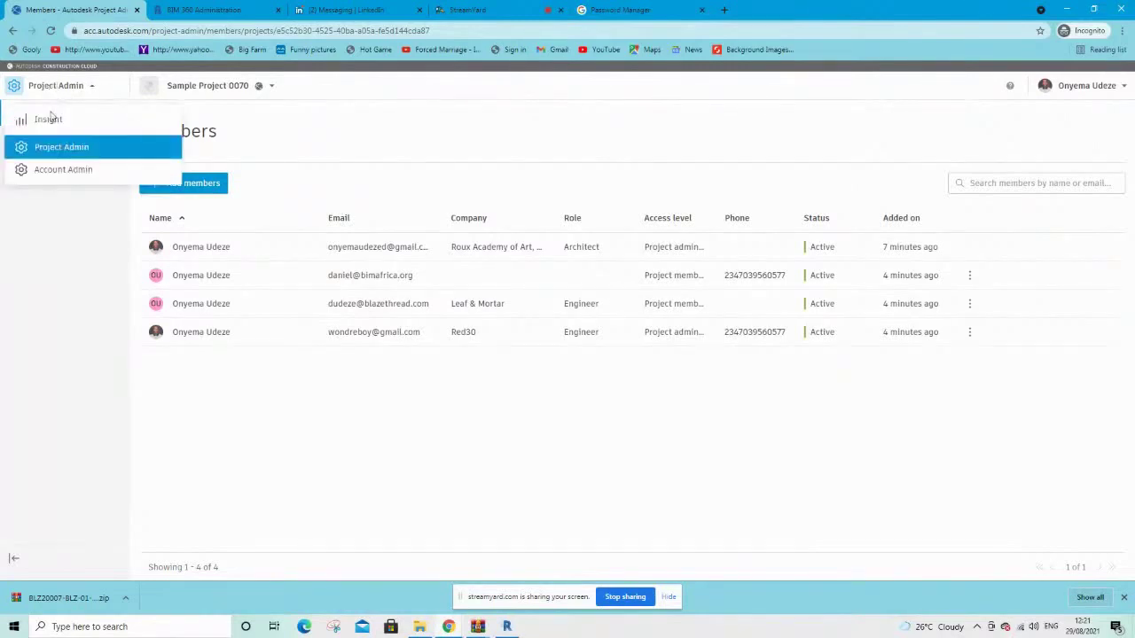
click(51, 256)
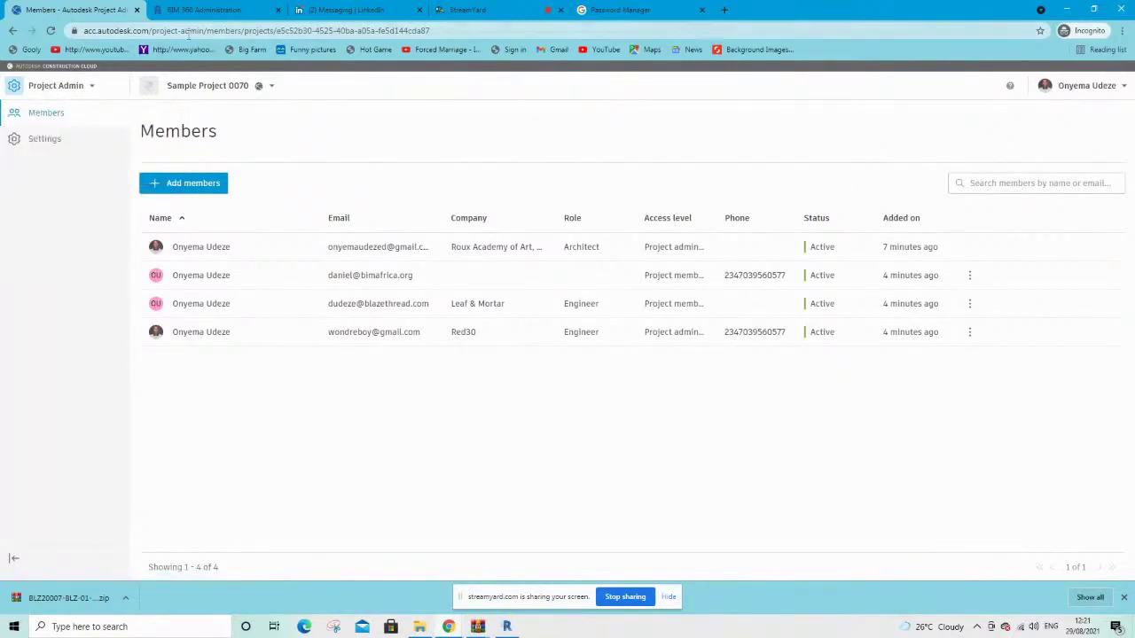
Trim the address to acc.autodesk.com, reopen Sample Project 0070 and view its module list
click(161, 31)
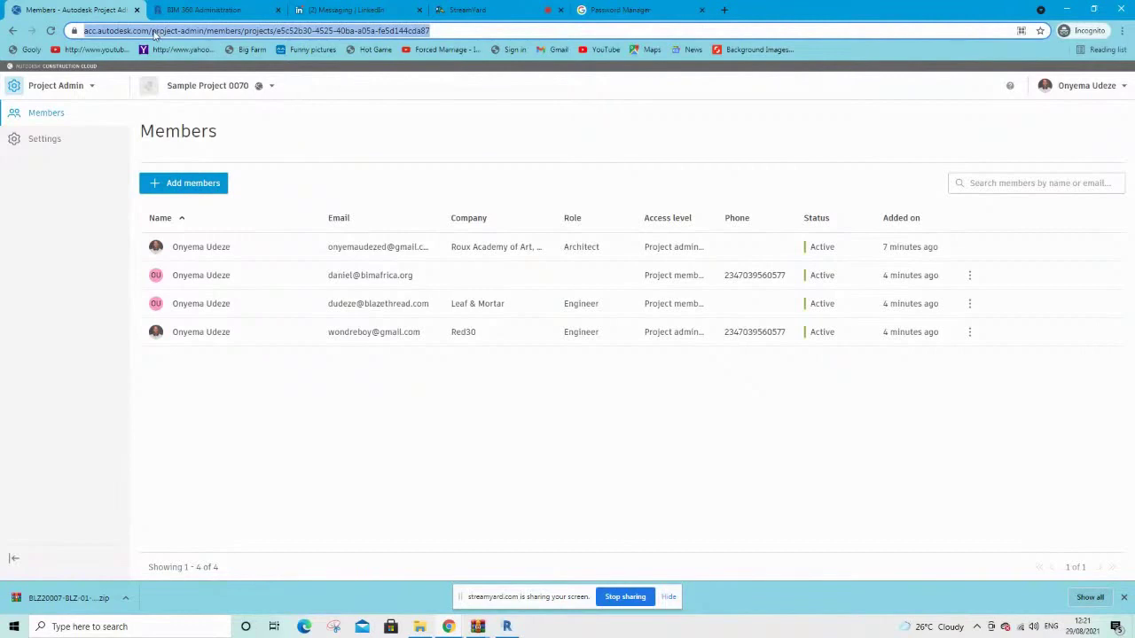
click(156, 31)
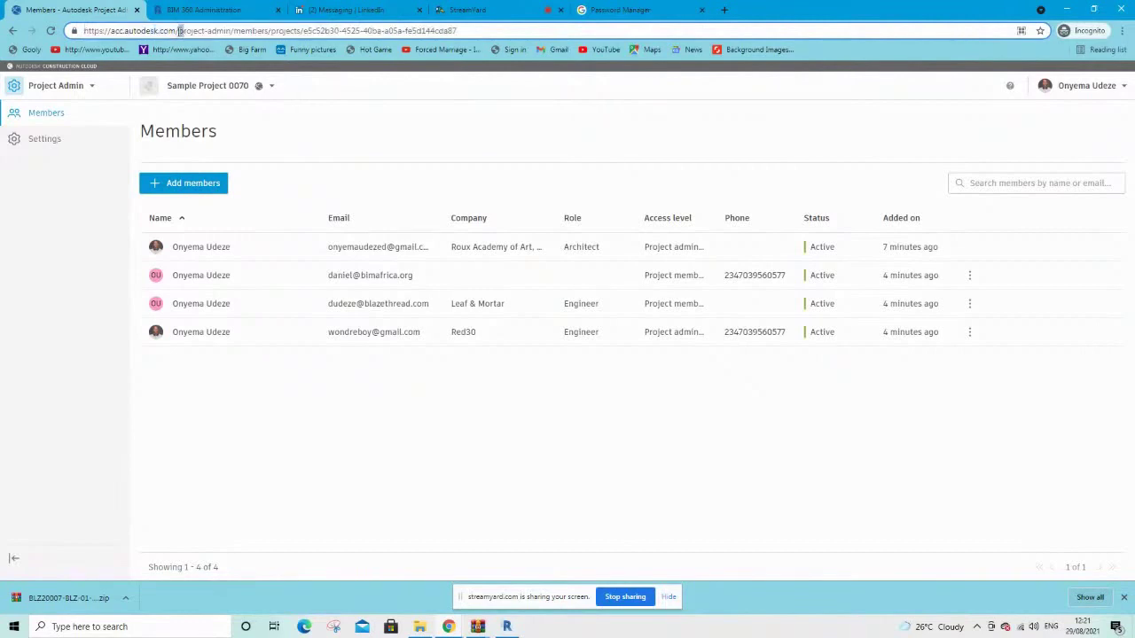
drag(183, 33, 175, 32)
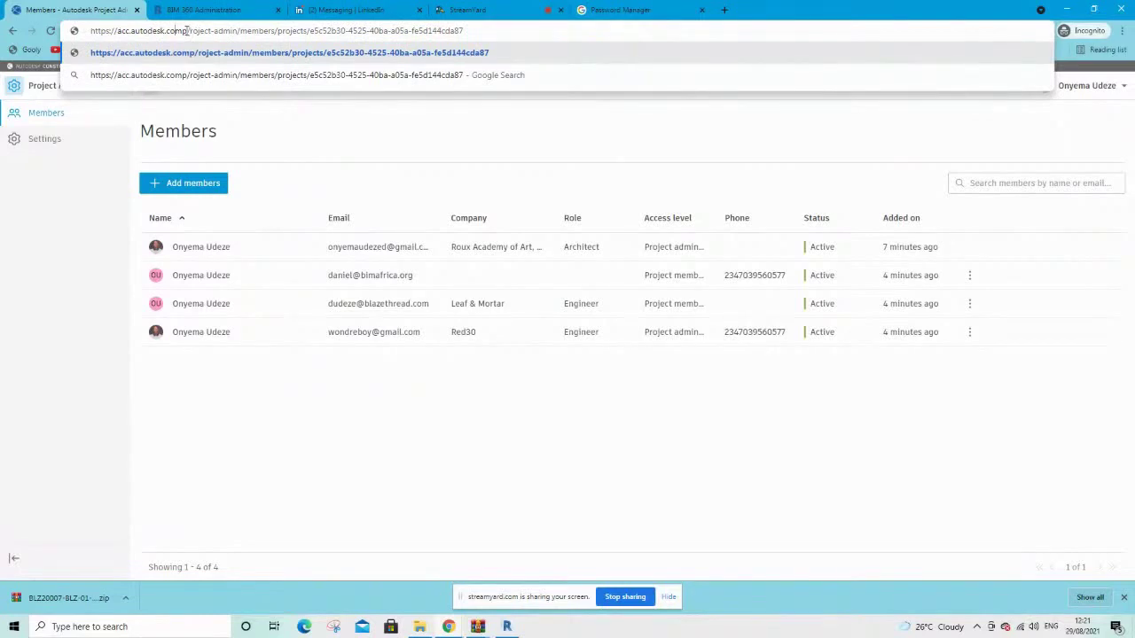
drag(181, 32, 581, 54)
key(BackSpace)
key(BackSpace)
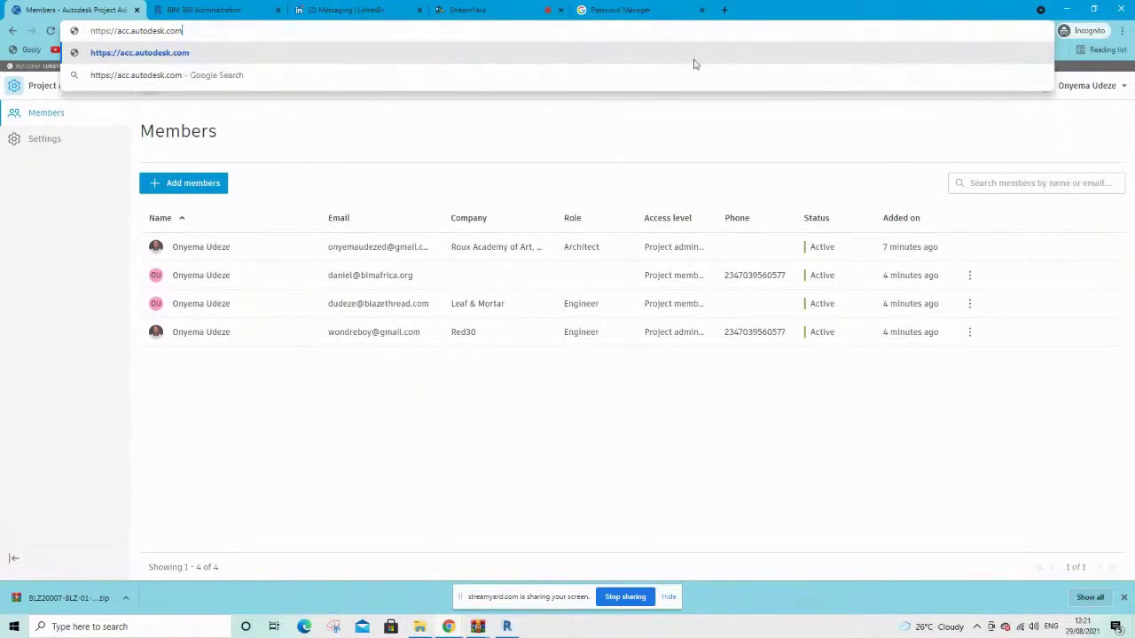
key(Return)
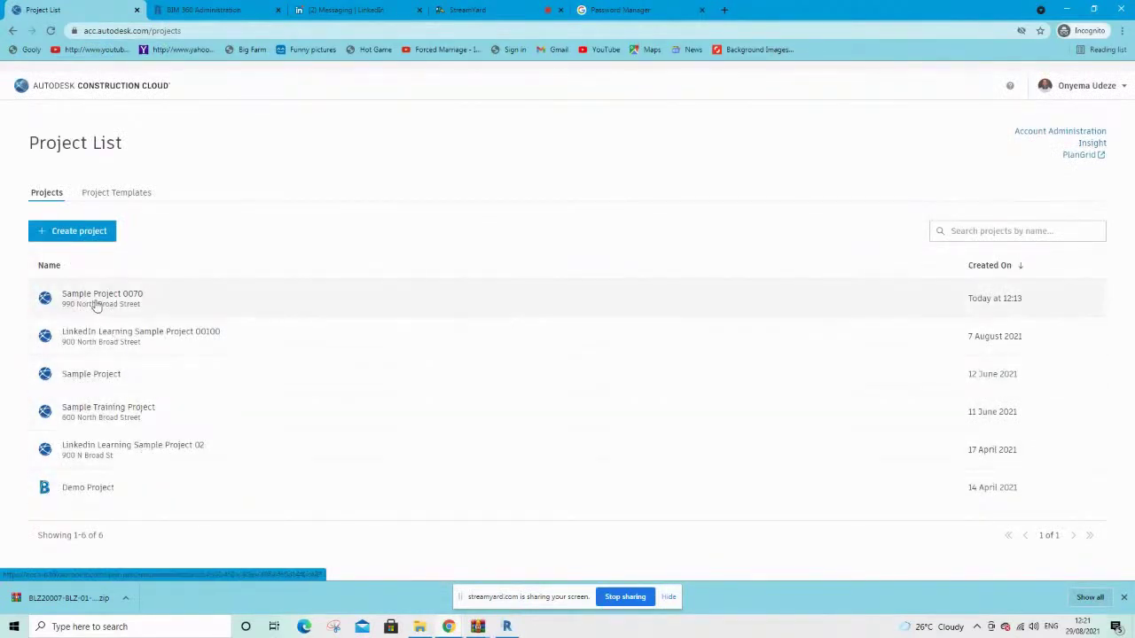
click(153, 312)
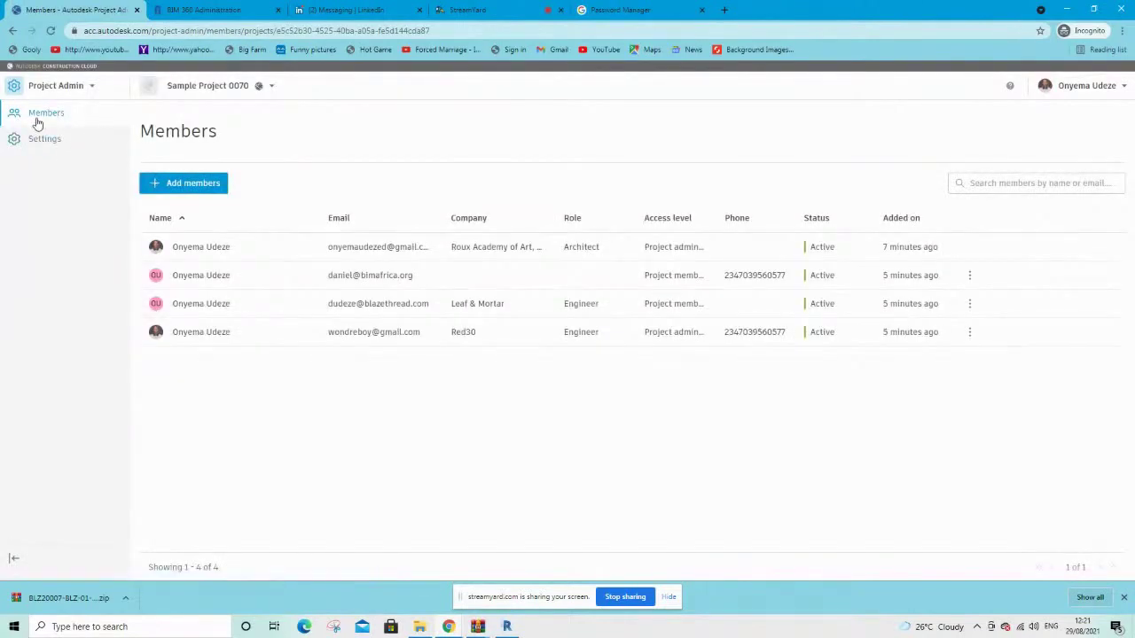
click(71, 84)
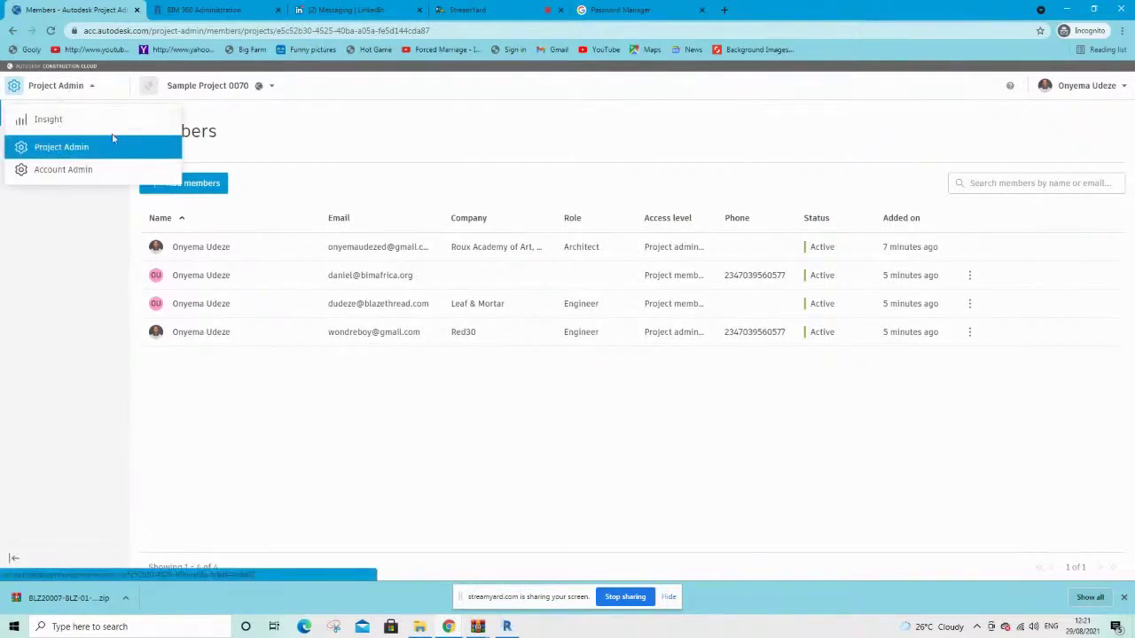
Turn on Docs, Design Collaboration and Model Coordination for the project administrator, leaving Build off
click(379, 252)
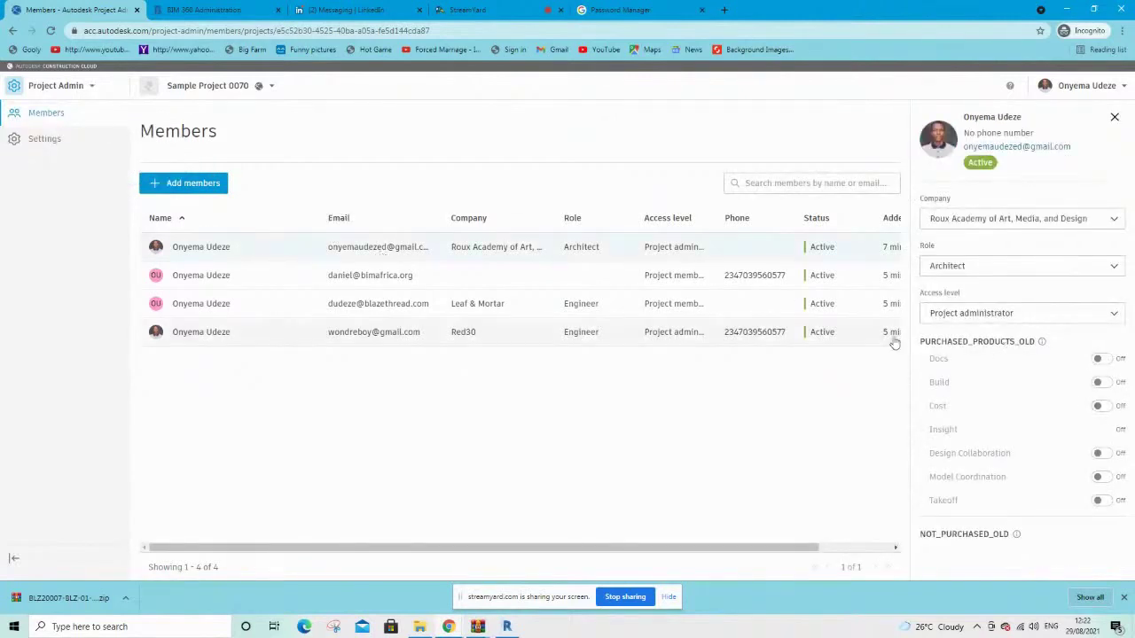
click(1098, 359)
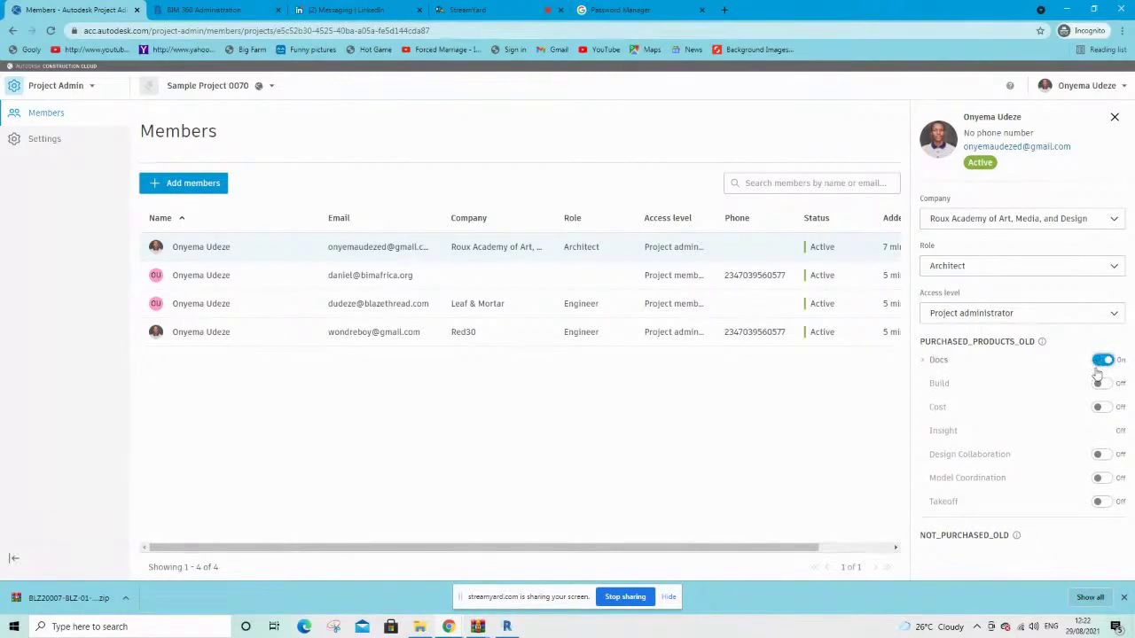
click(1097, 387)
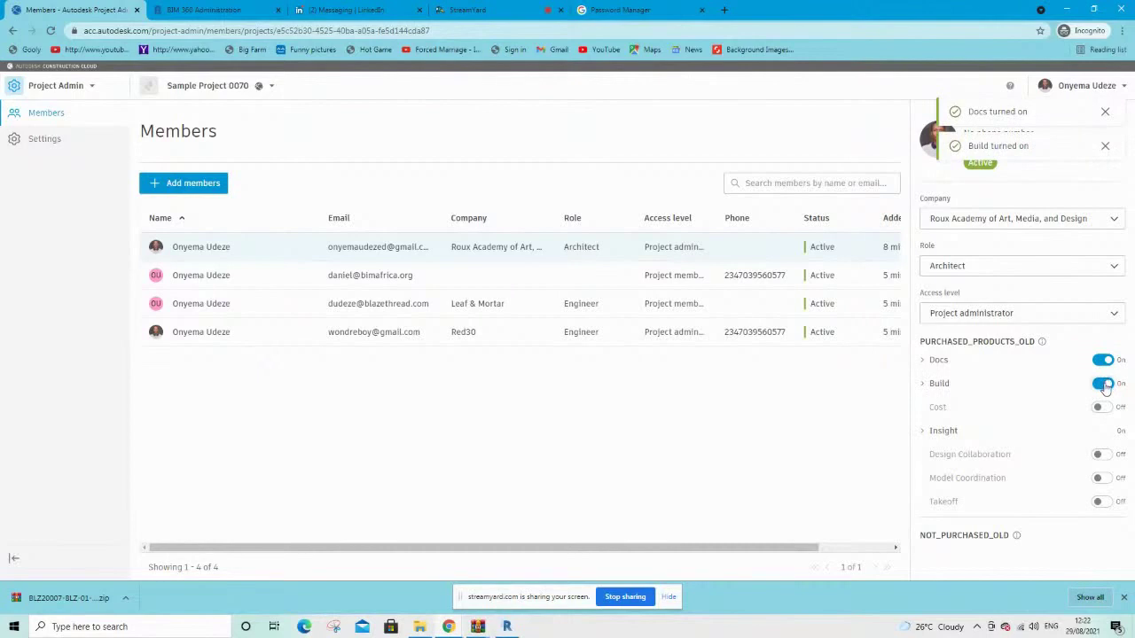
click(1101, 383)
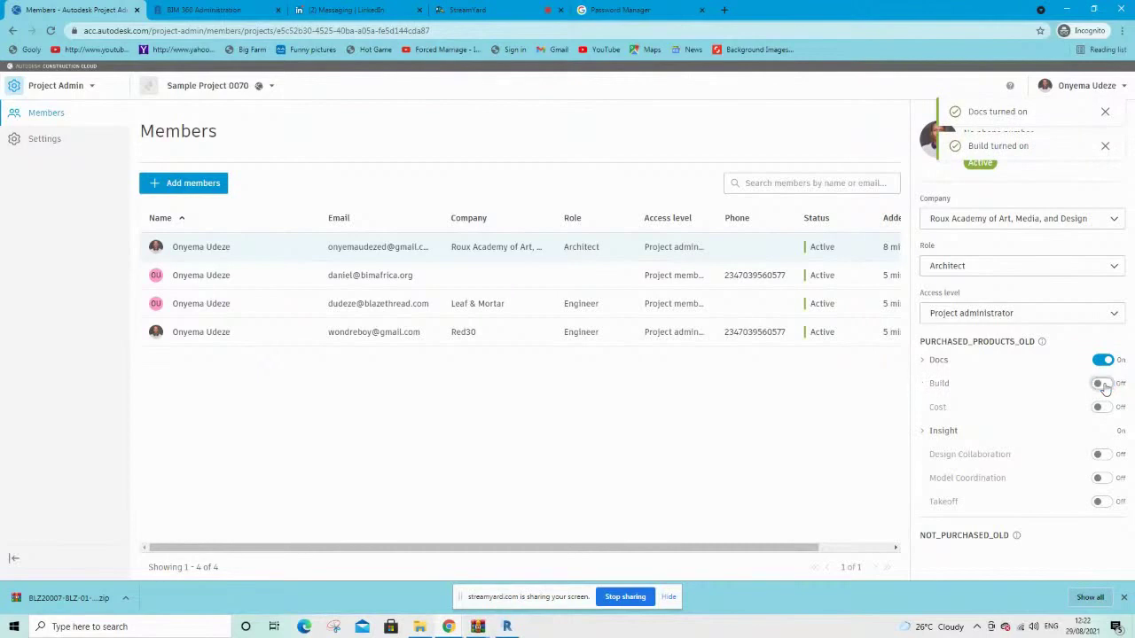
click(1104, 455)
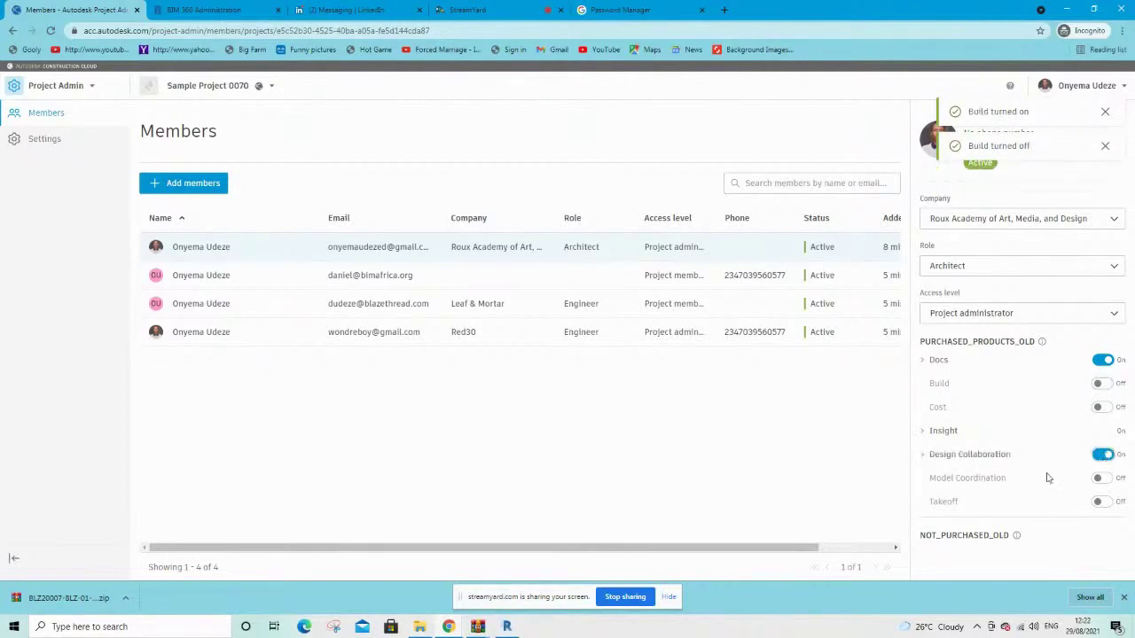
click(1103, 481)
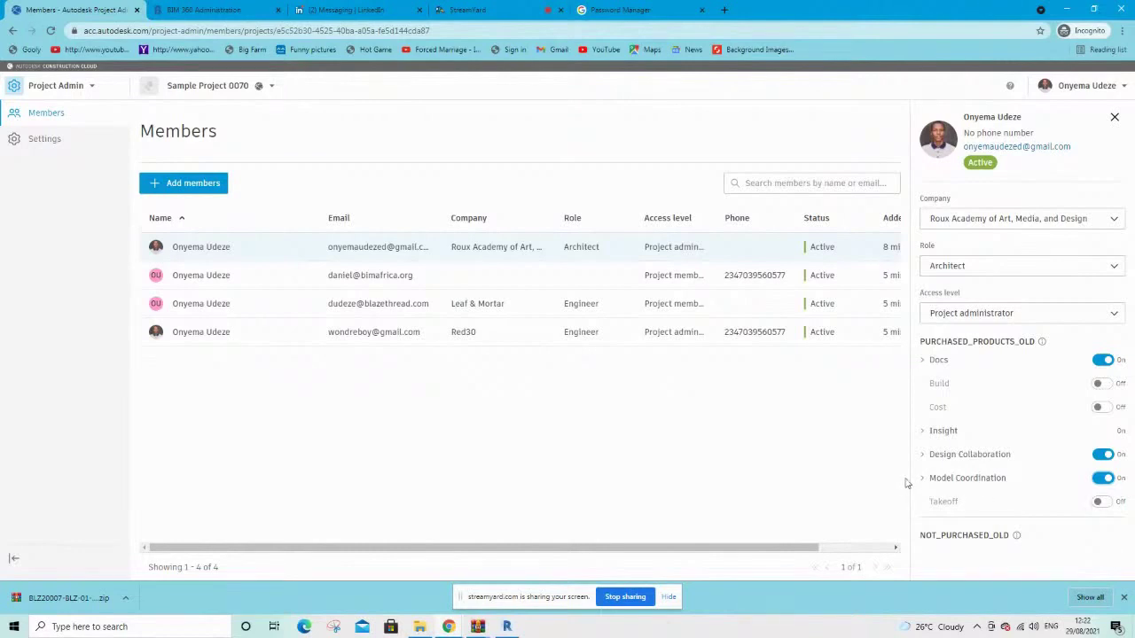
key(ctrl+a)
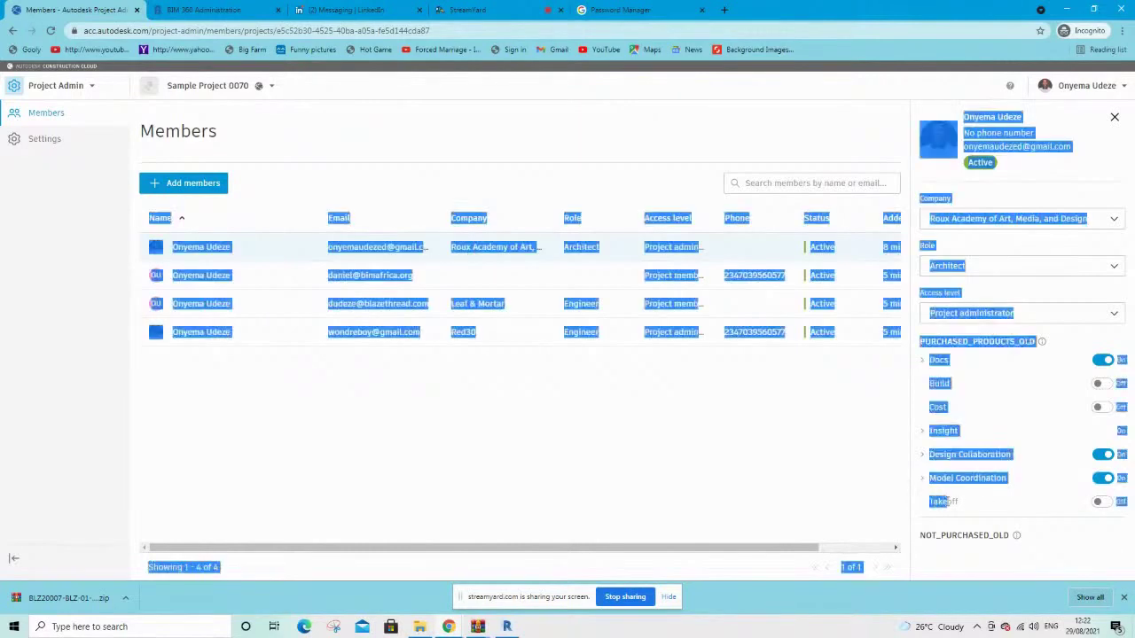
click(897, 486)
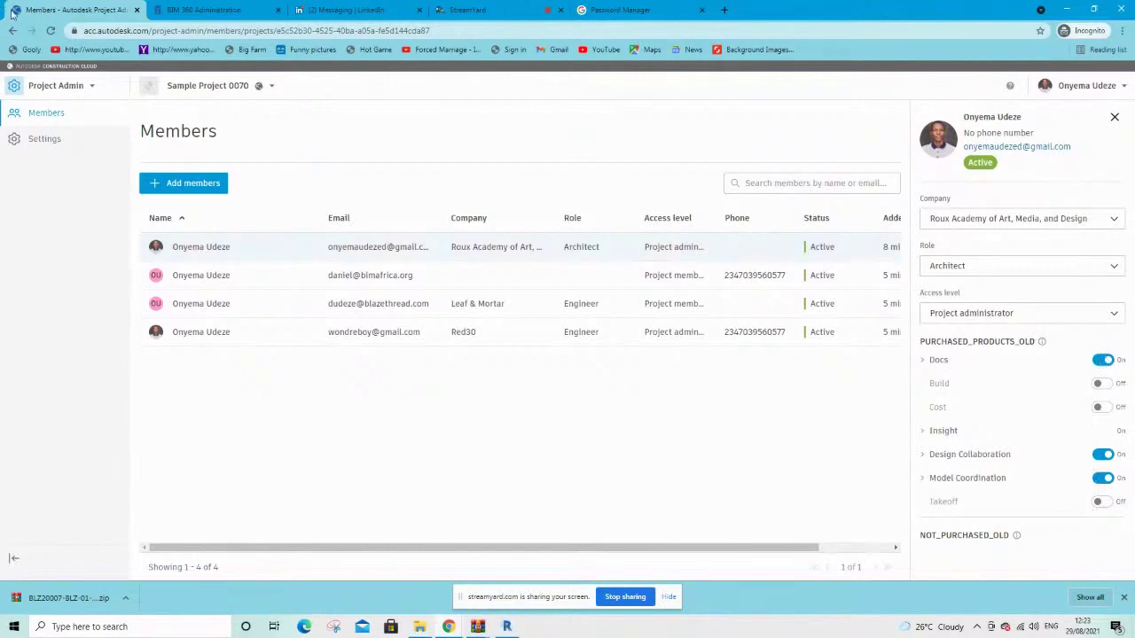
Reload the page and switch Sample Project 0070 to the Docs module
click(50, 31)
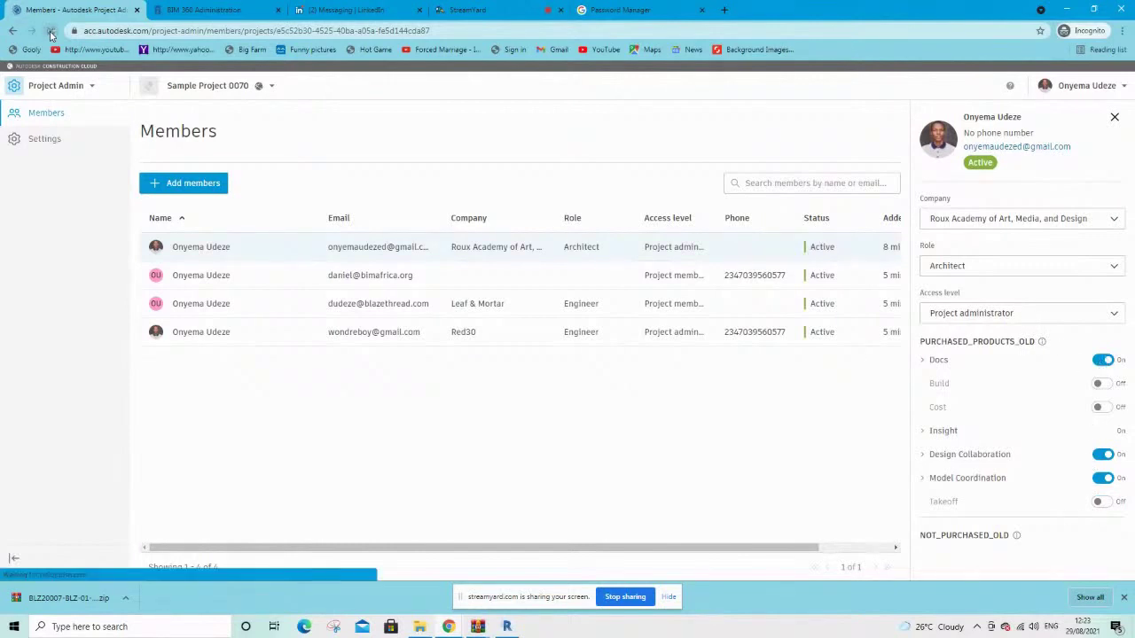
click(55, 86)
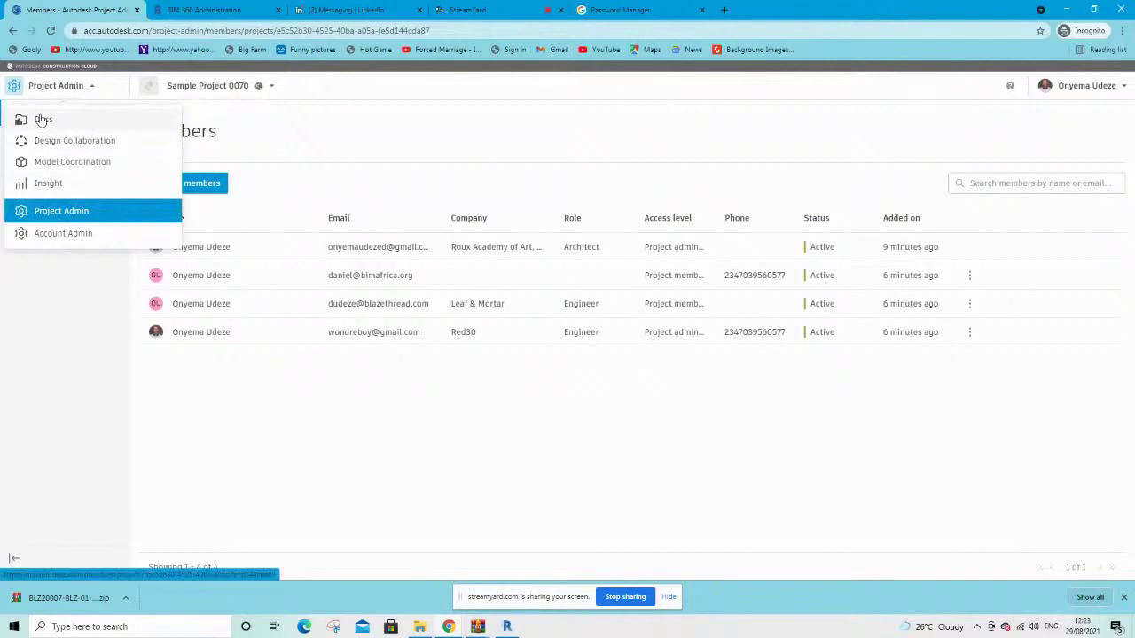
click(41, 120)
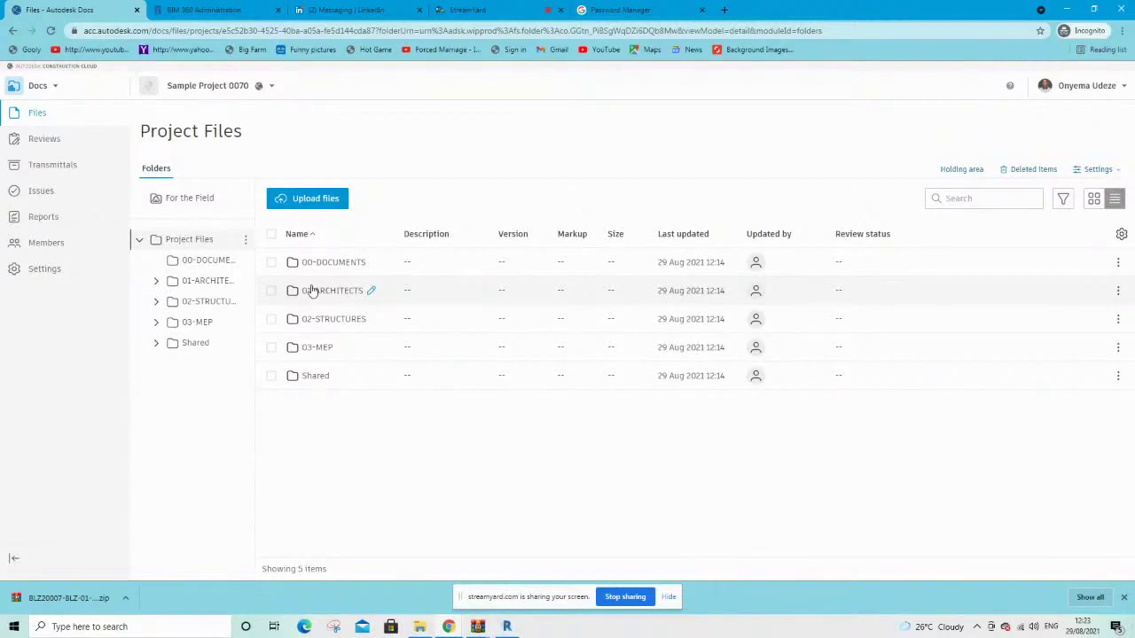
Expand the 01-ARCHITECTS, 01-BIM, 02-STRUCTURES, 03-MEP and Shared folders in Project Files
click(157, 282)
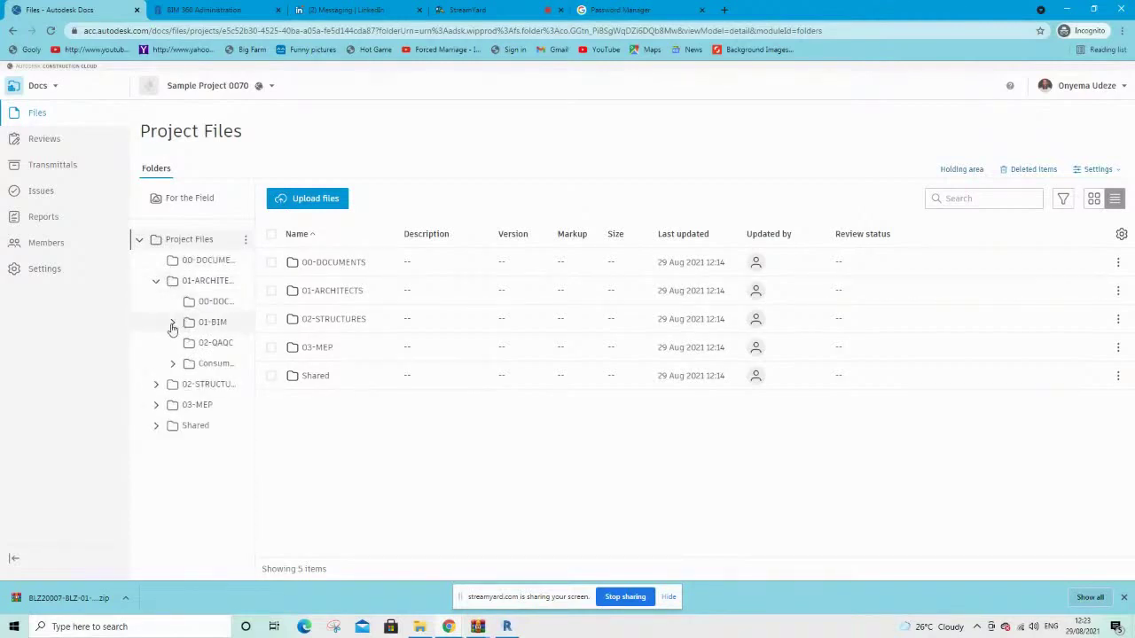
click(173, 323)
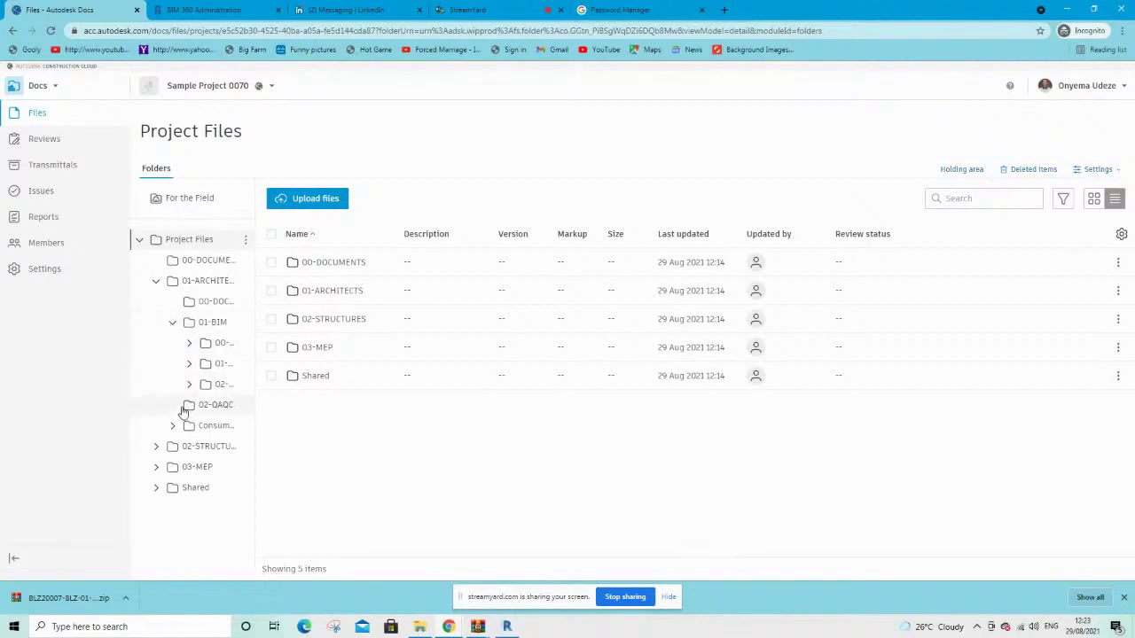
click(156, 447)
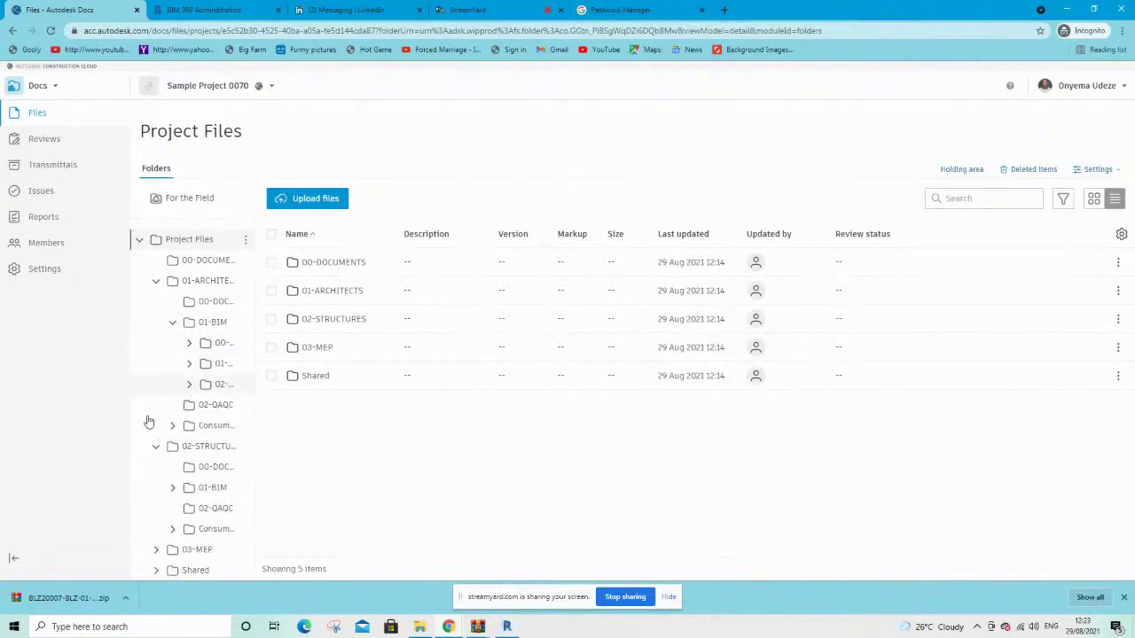
click(156, 549)
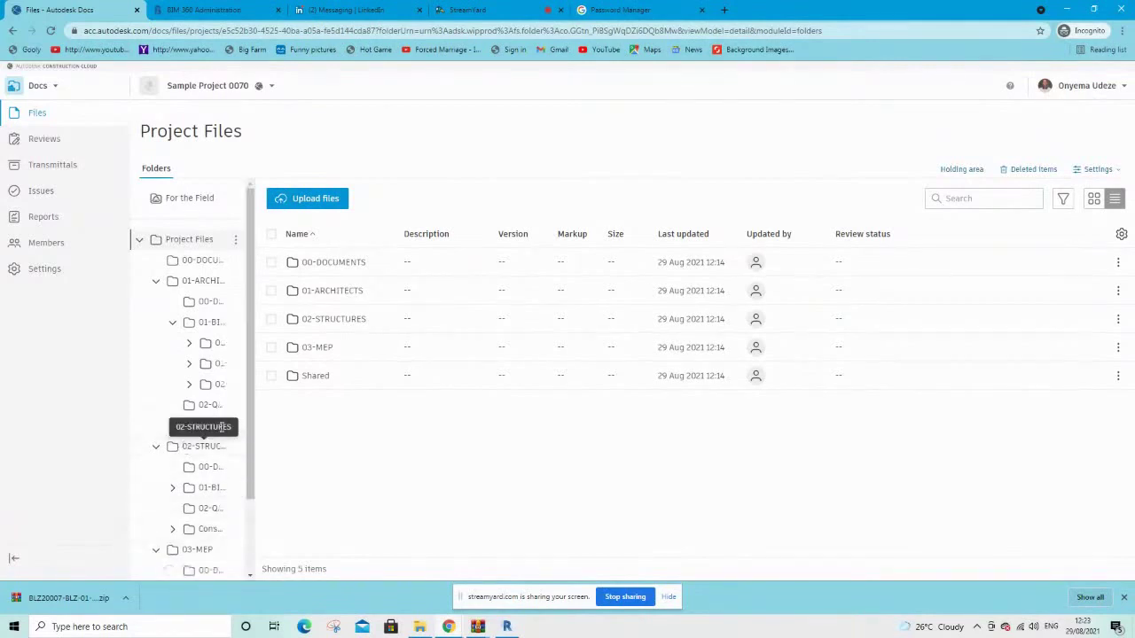
drag(253, 478, 253, 576)
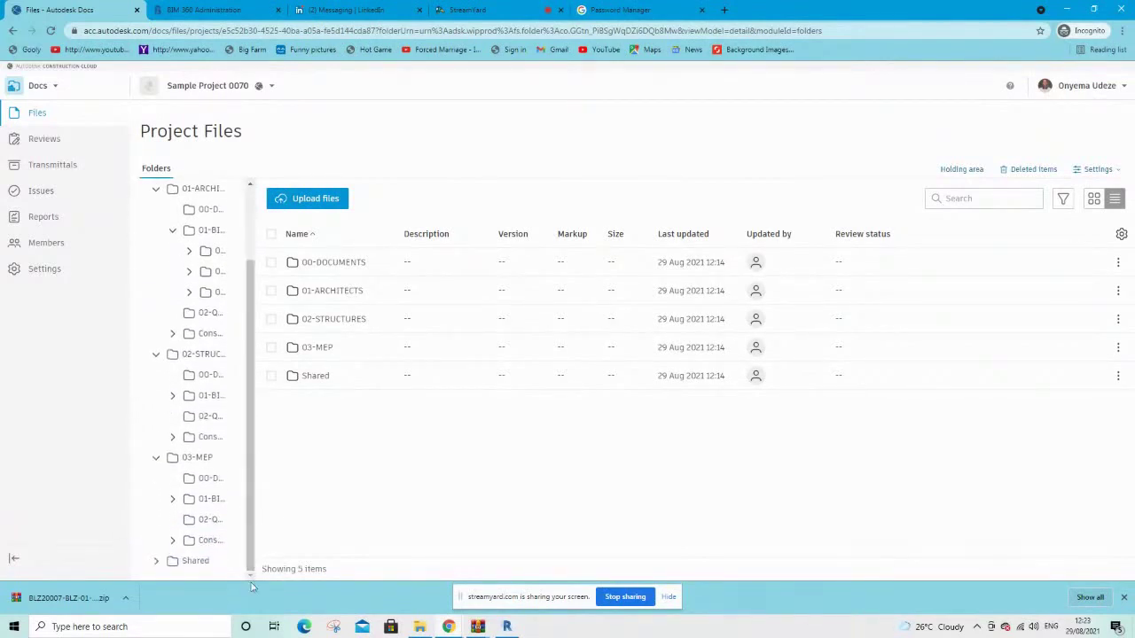
click(157, 562)
drag(254, 486, 231, 340)
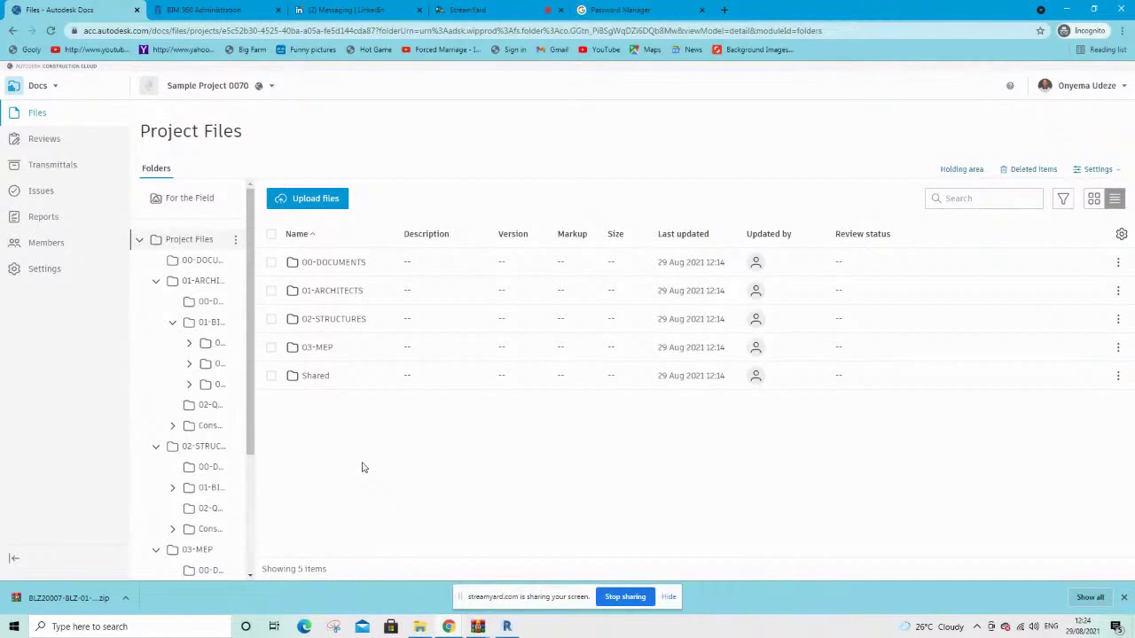
click(40, 88)
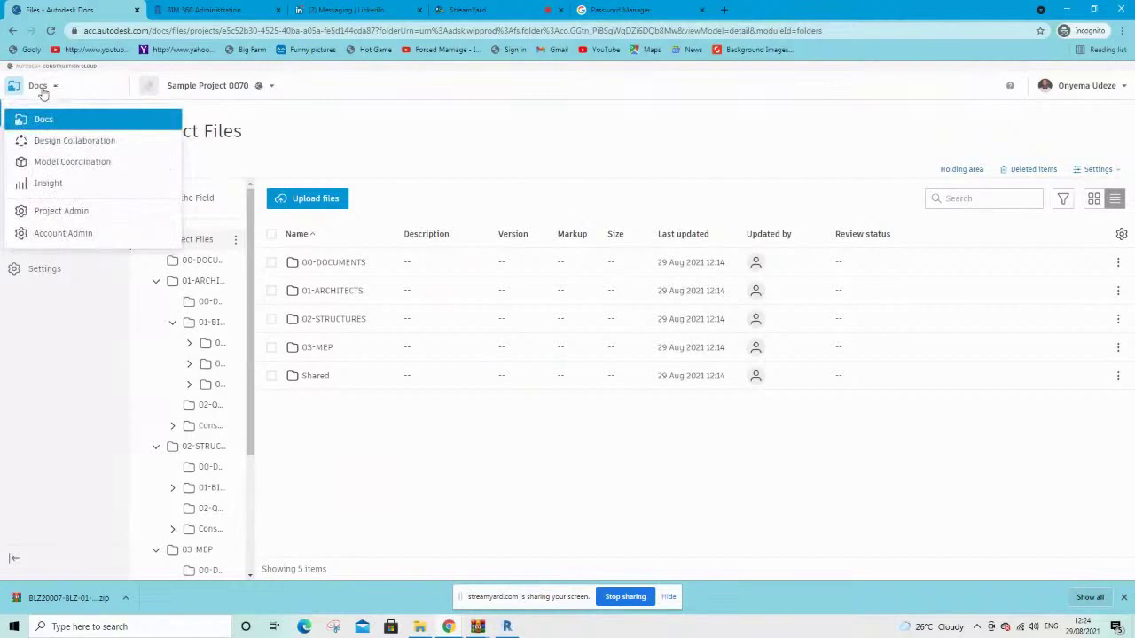
Switch to Design Collaboration and start its setup from the welcome dialog
click(56, 145)
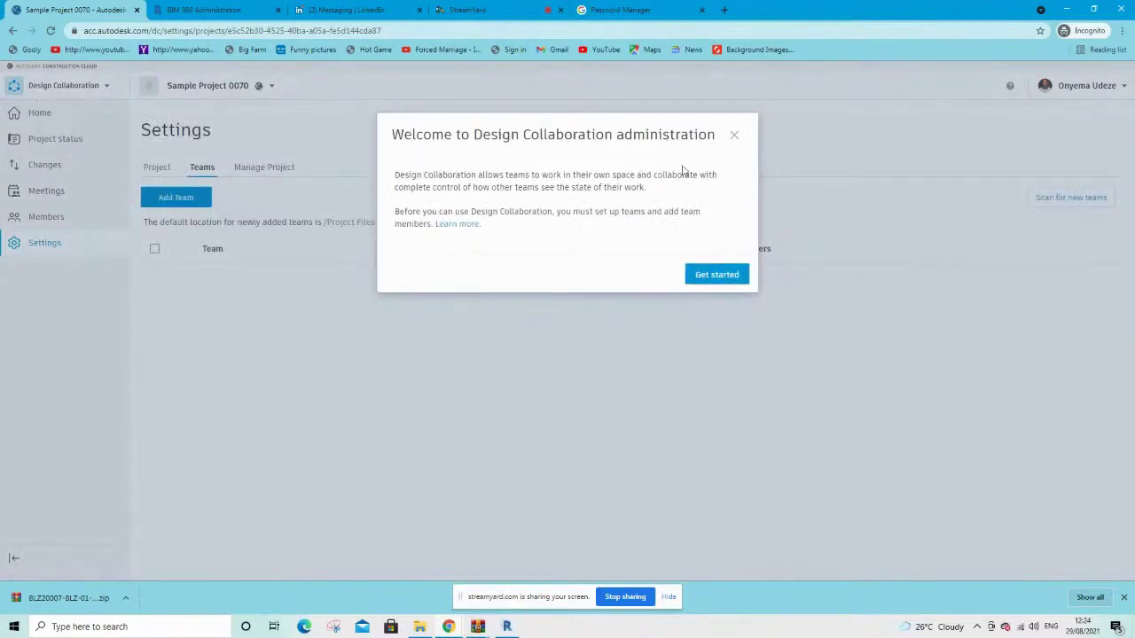
click(718, 278)
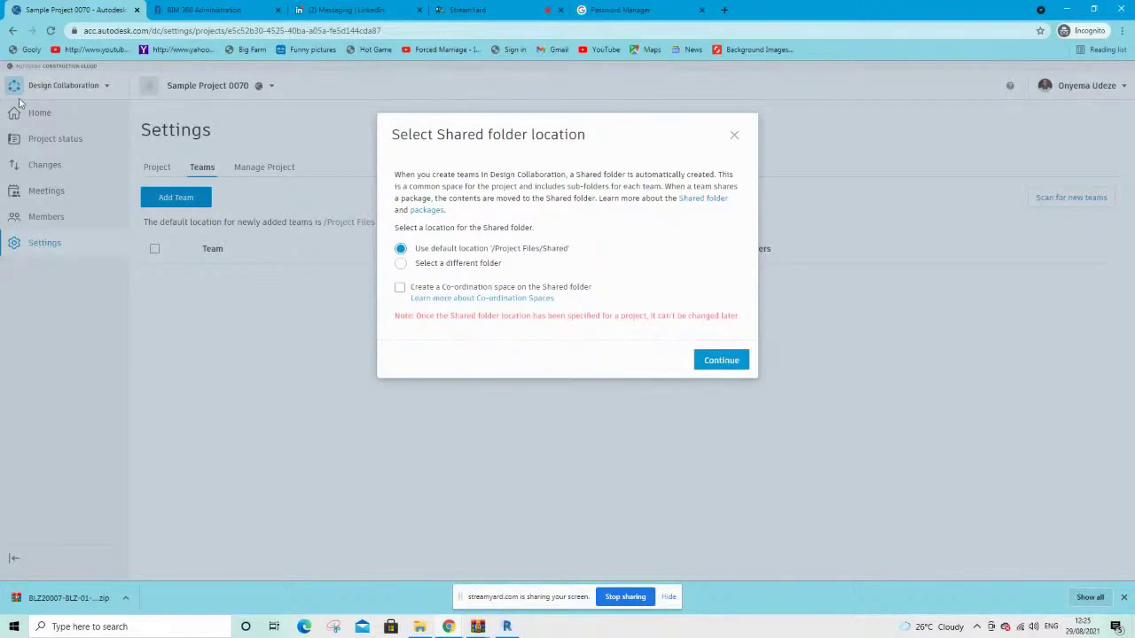
Keep the /Project Files/Shared location and create team 01-ARCHITECTS from its existing folder
click(737, 361)
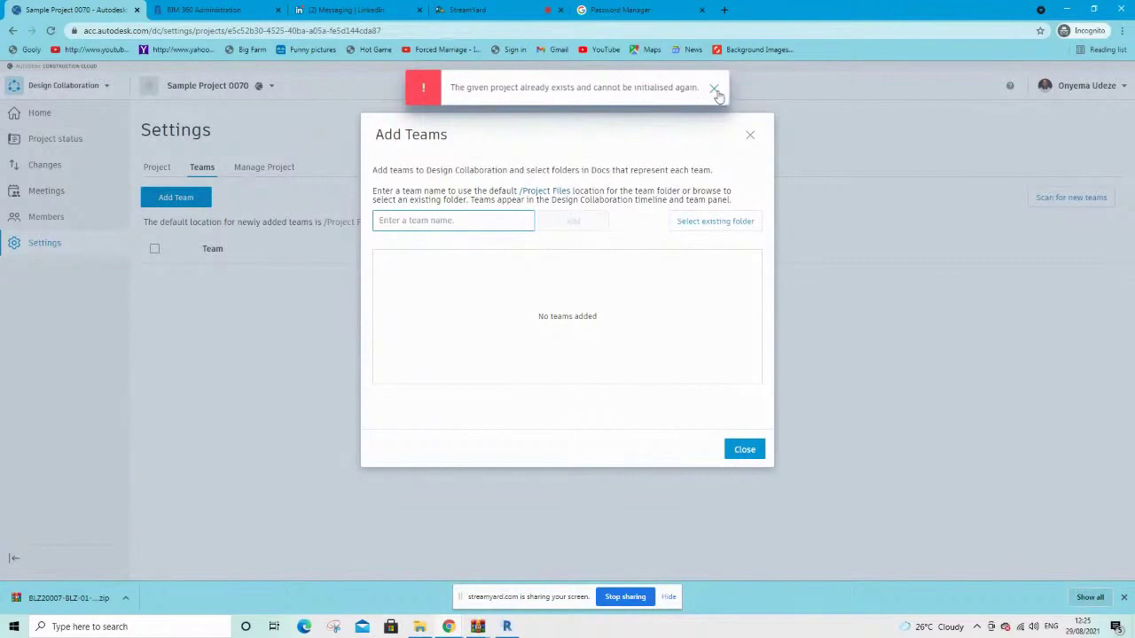
click(715, 92)
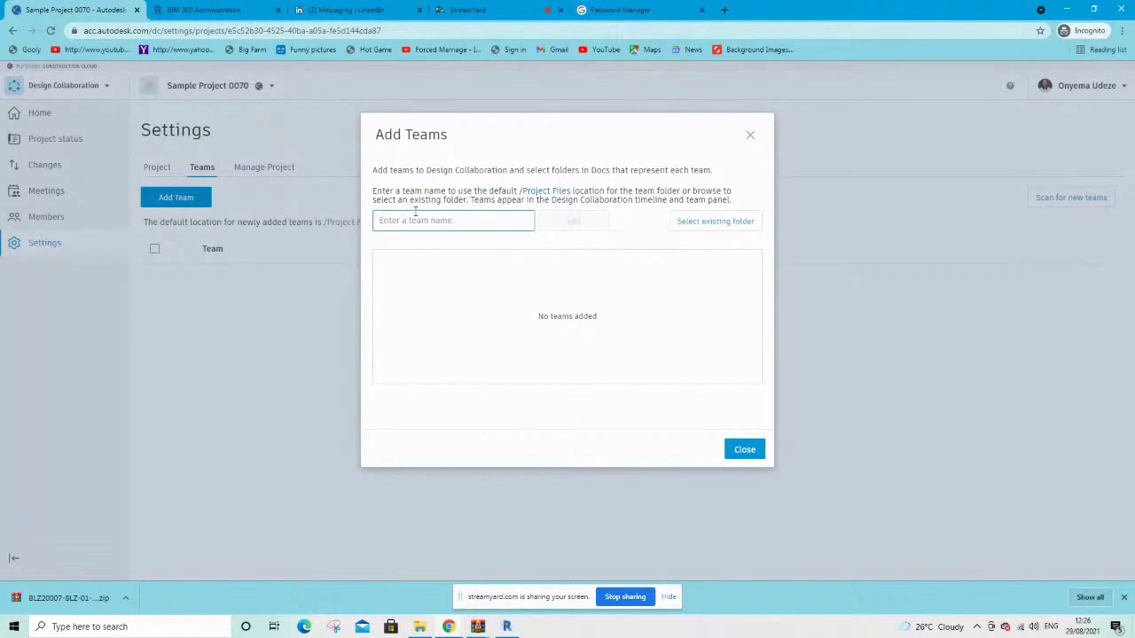
click(424, 218)
text(01 -)
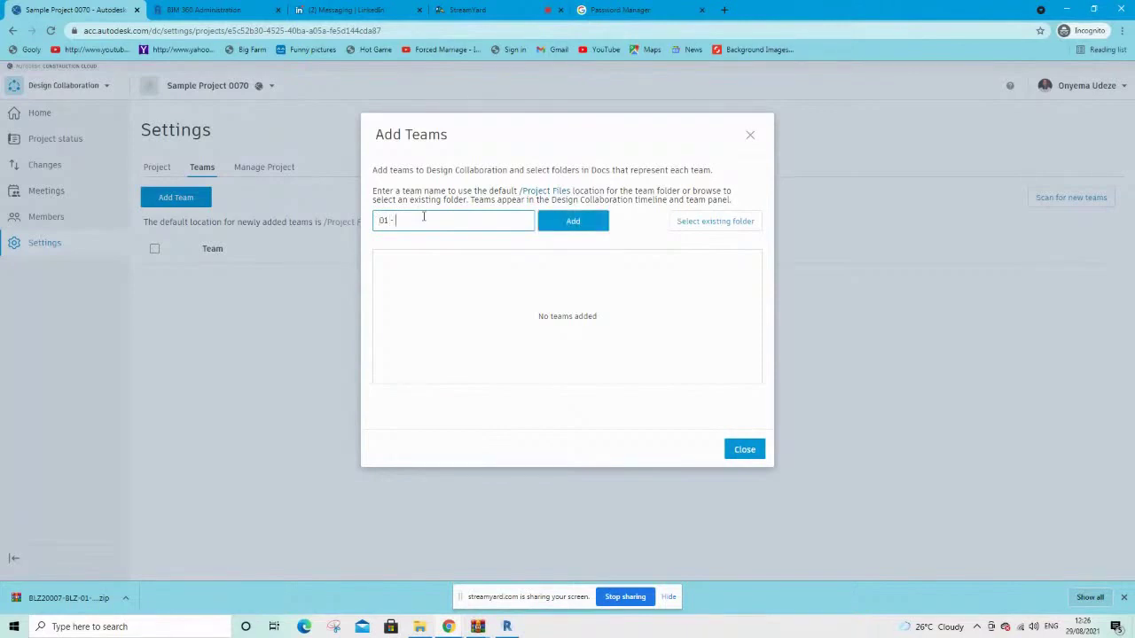
key(BackSpace)
key(BackSpace)
key(BackSpace)
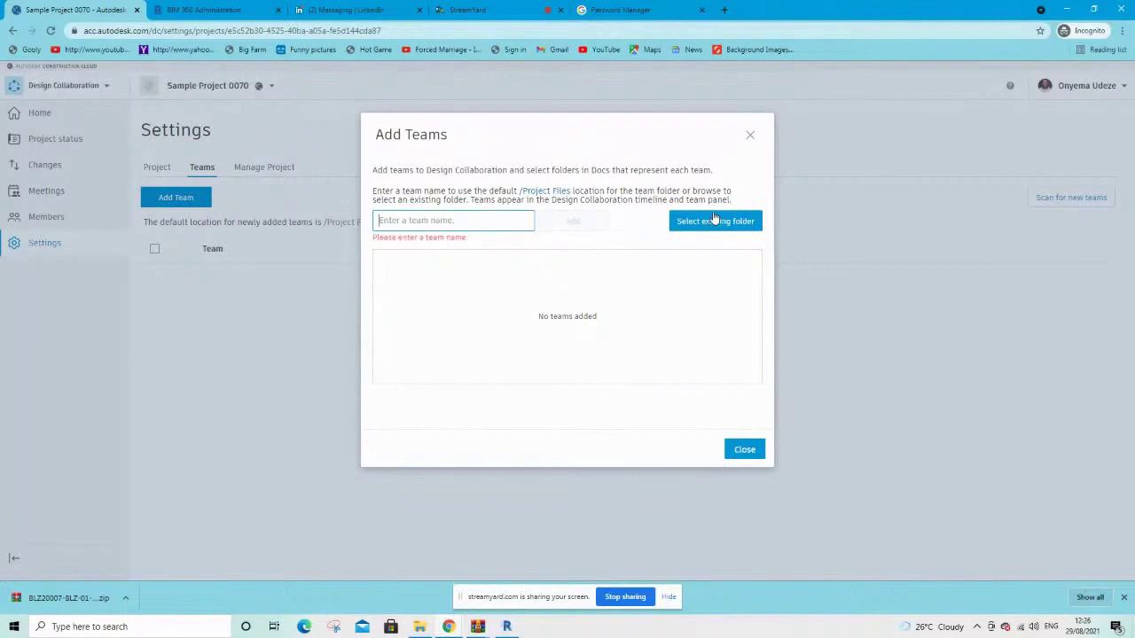
click(719, 223)
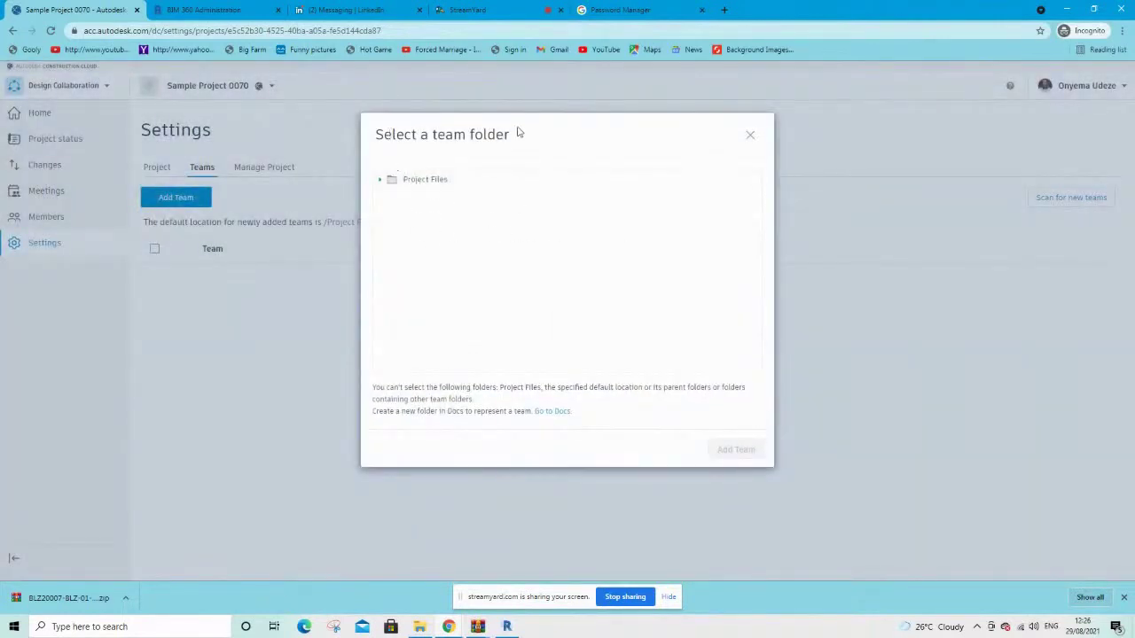
click(381, 184)
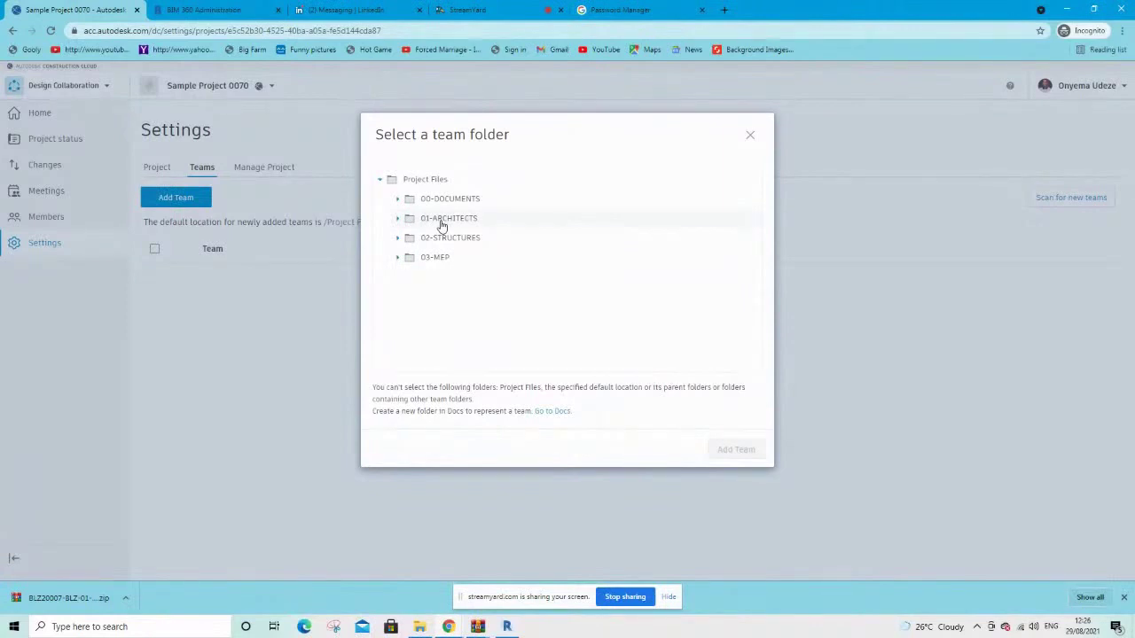
click(441, 225)
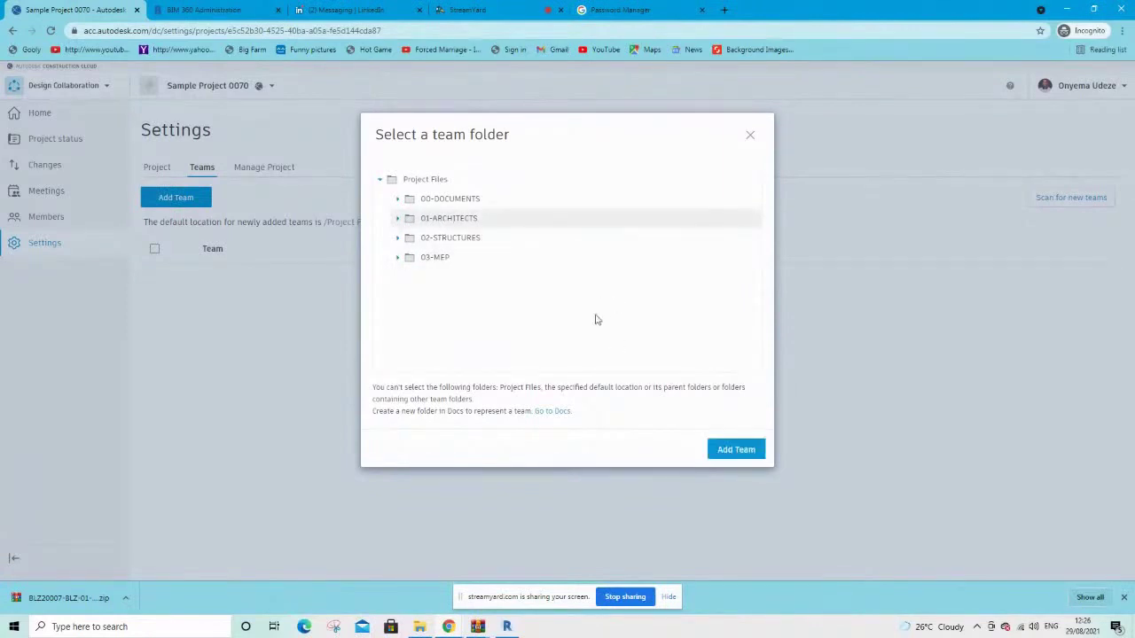
click(735, 450)
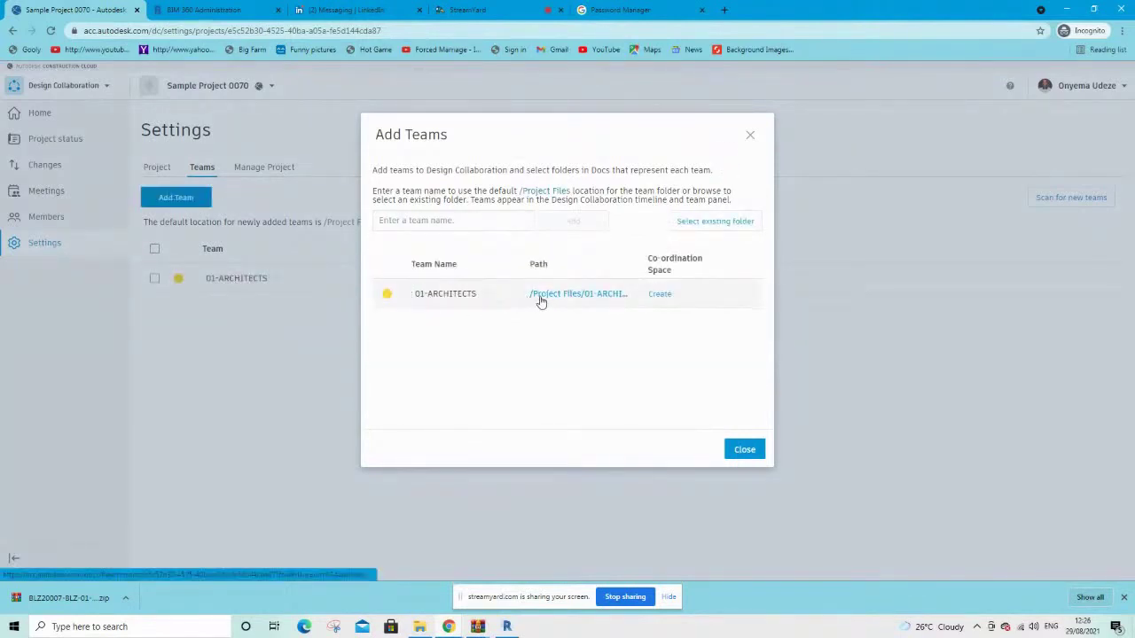
Create teams 02-STRUCTURES and 03-MEP from their existing Project Files folders
click(704, 222)
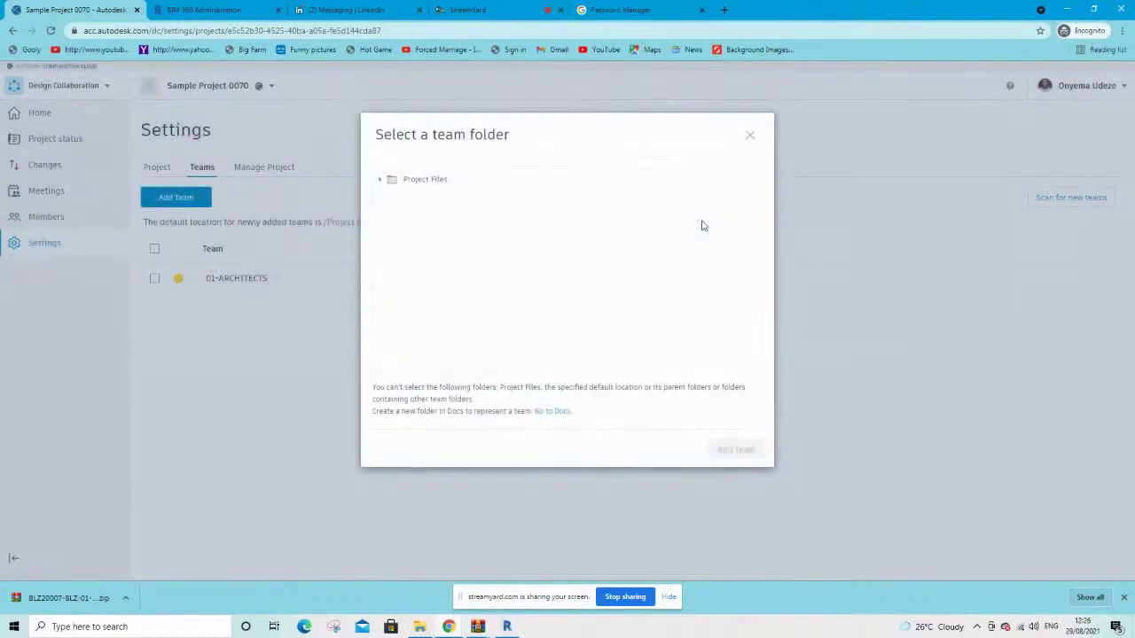
click(380, 180)
click(437, 218)
click(729, 452)
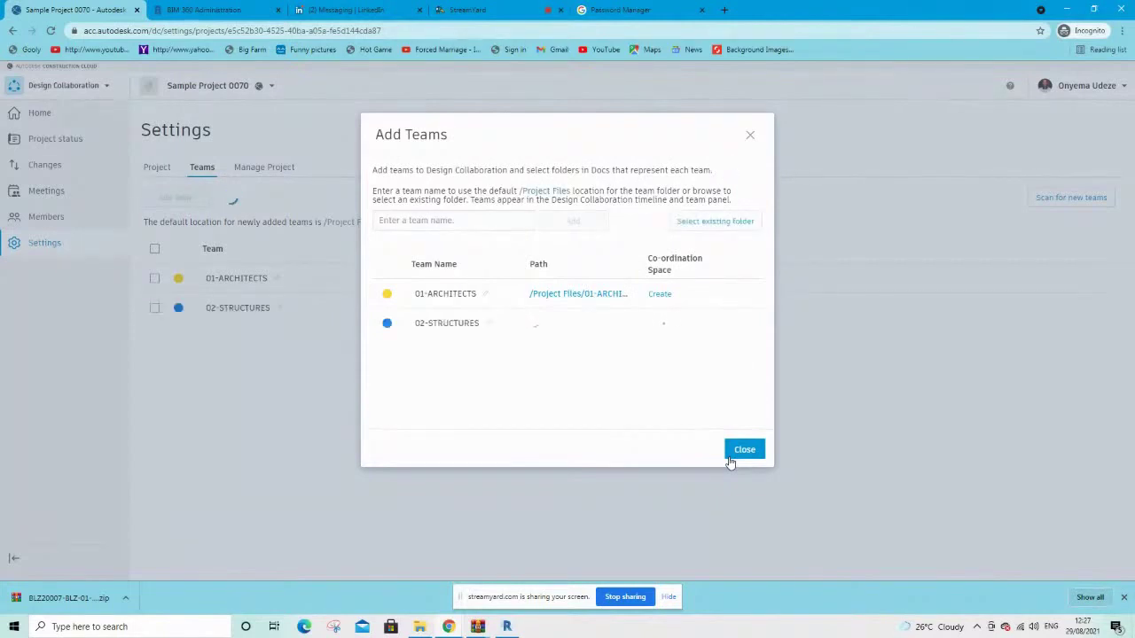
click(696, 228)
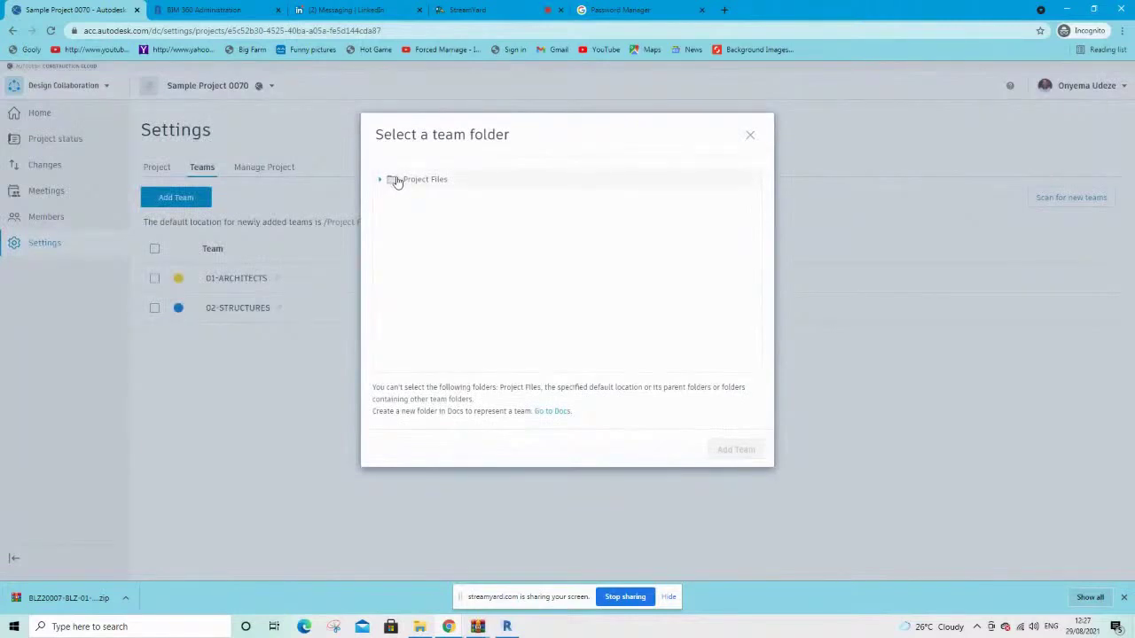
click(378, 180)
click(436, 219)
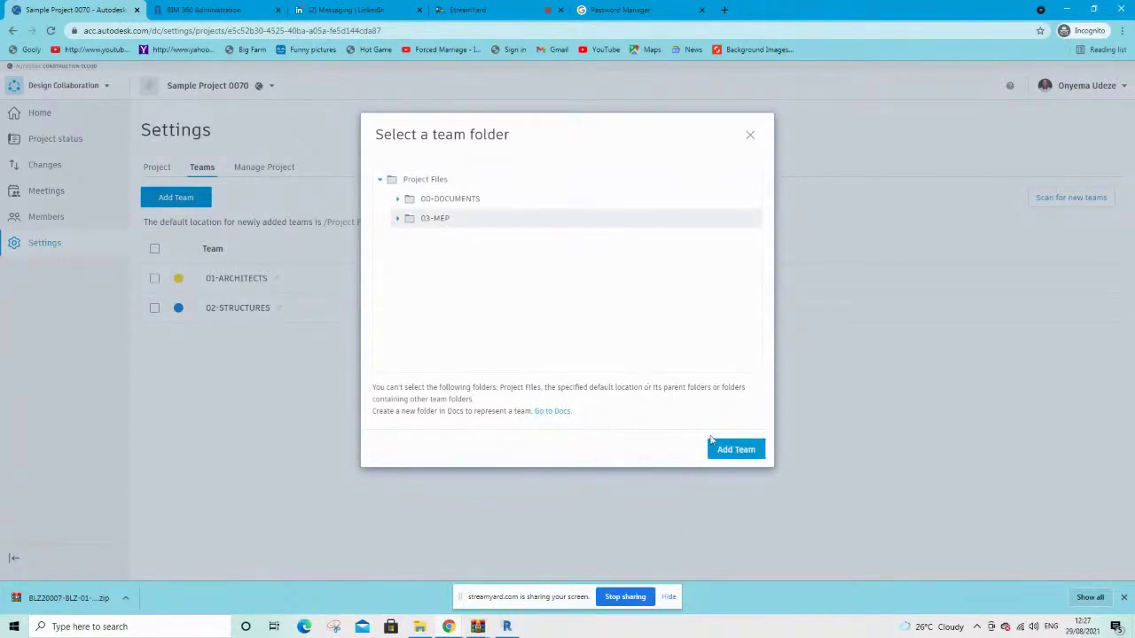
click(734, 454)
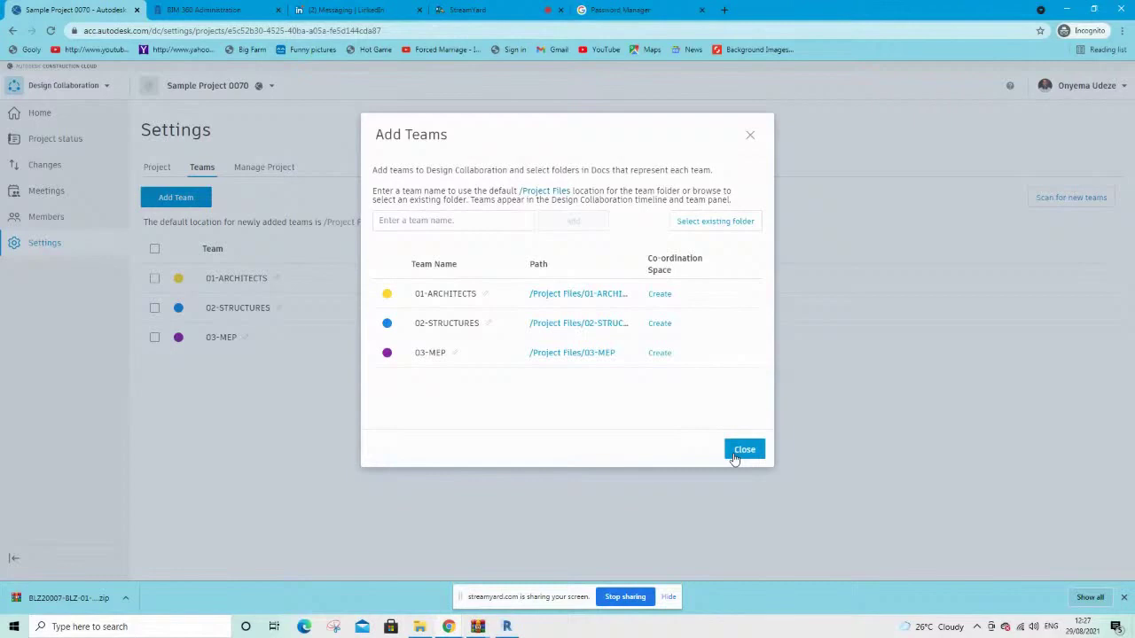
Close Add Teams so the list shows 01-ARCHITECTS, 02-STRUCTURES and 03-MEP
click(754, 451)
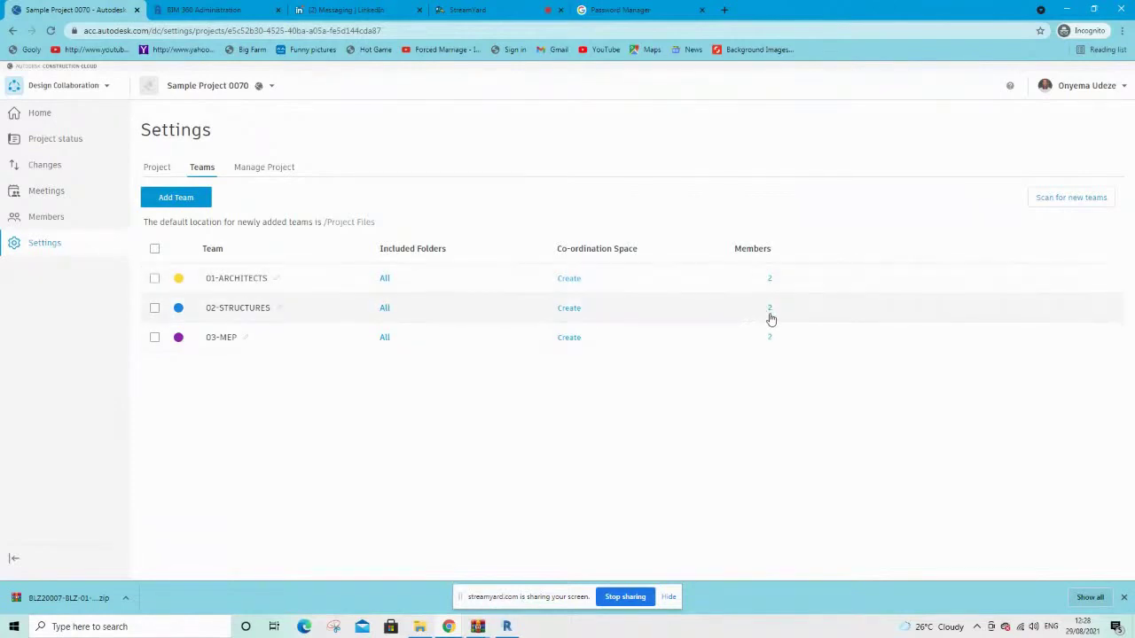
Search and select two project members for 02-STRUCTURES and give them Edit permission
click(769, 310)
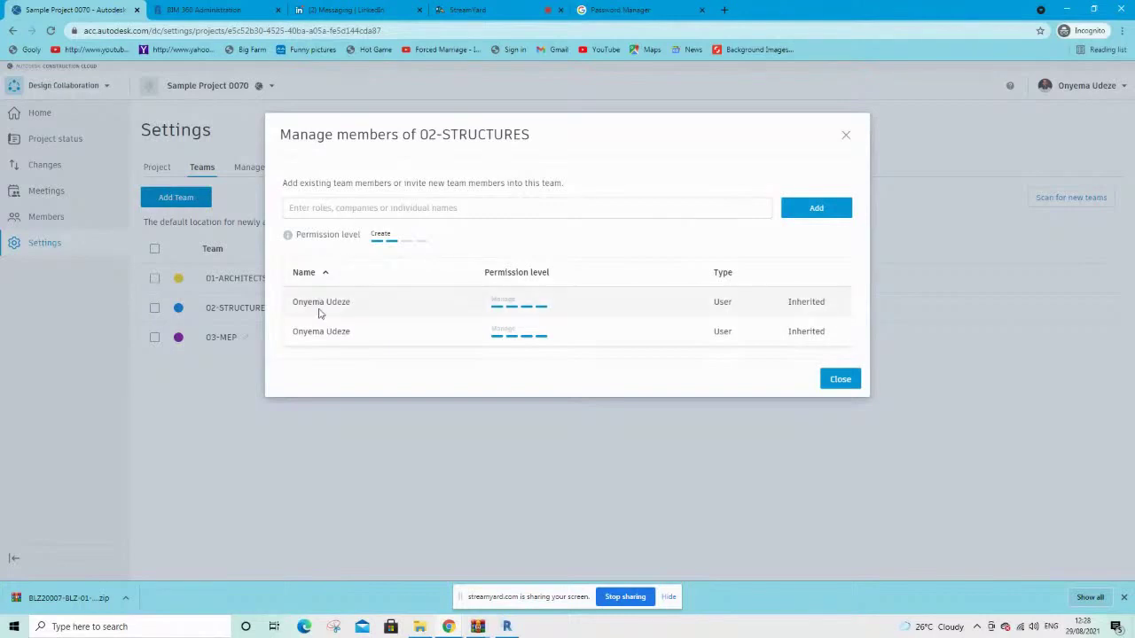
click(328, 206)
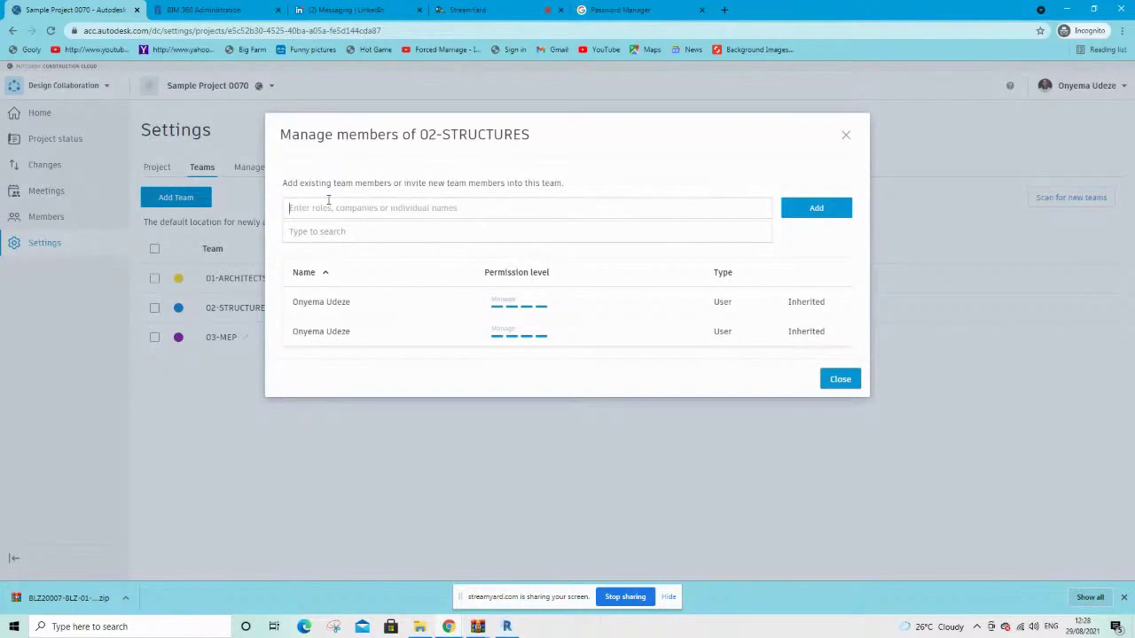
text(onye)
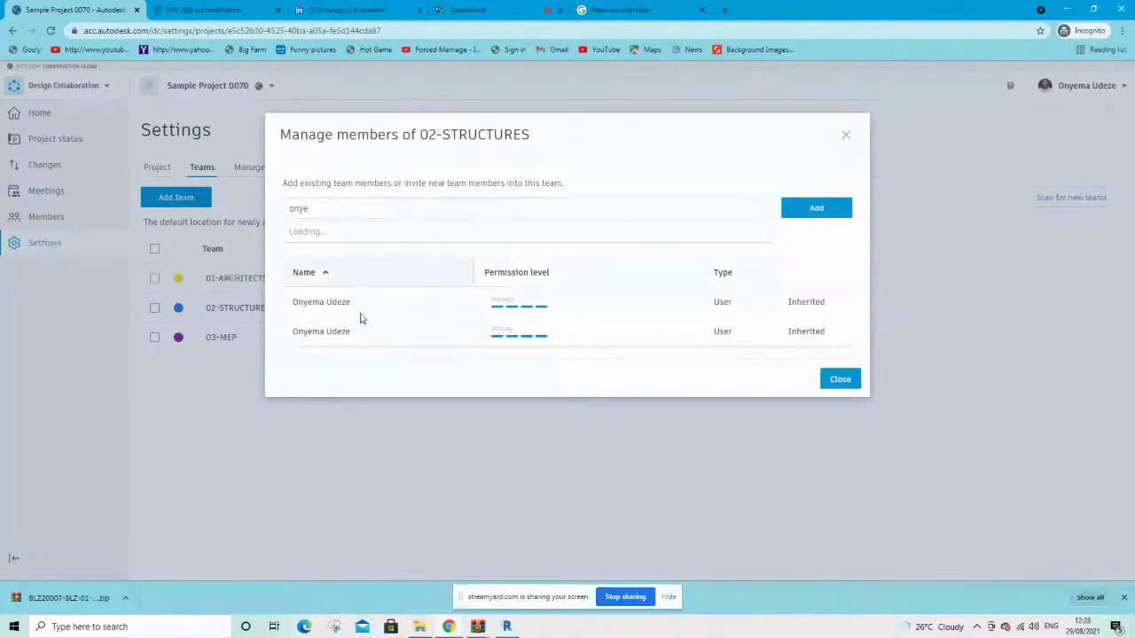
click(337, 229)
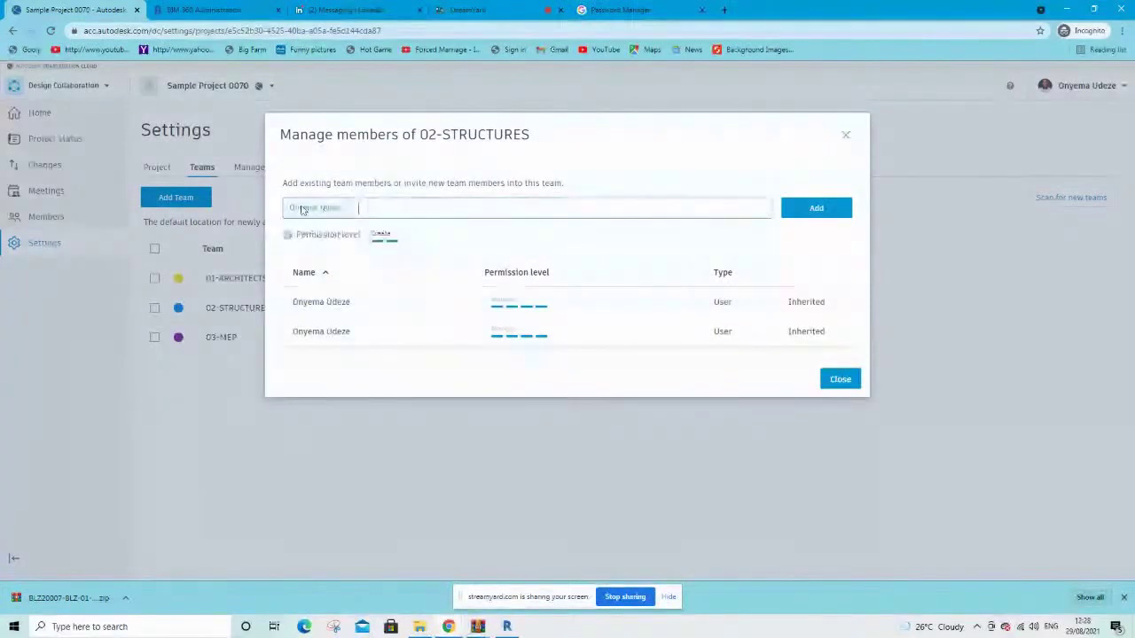
text(onyw)
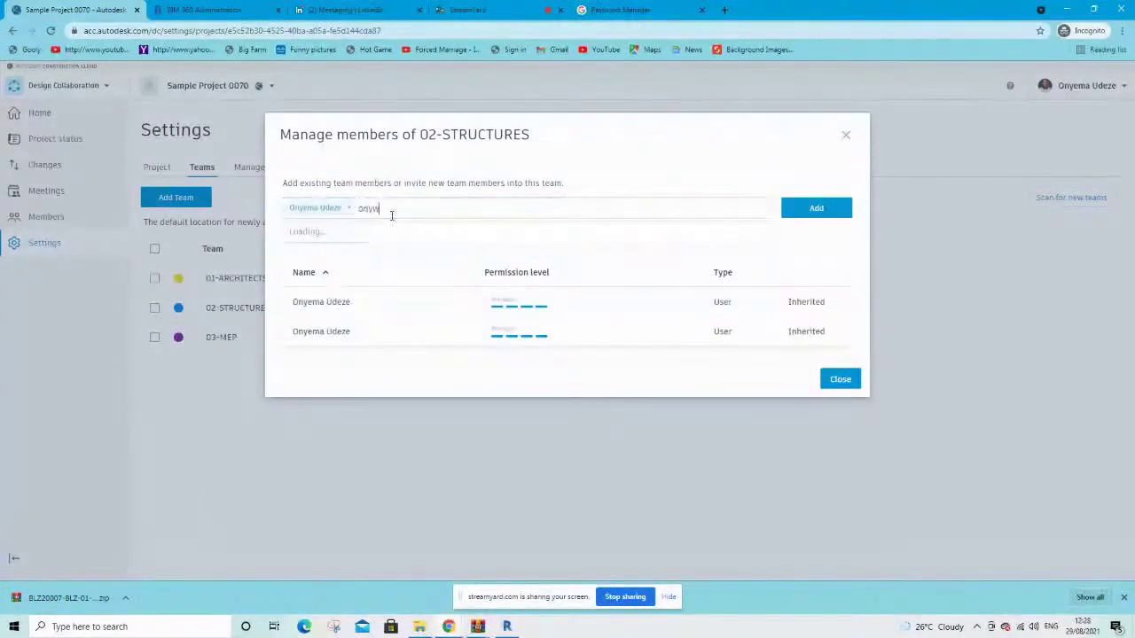
key(BackSpace)
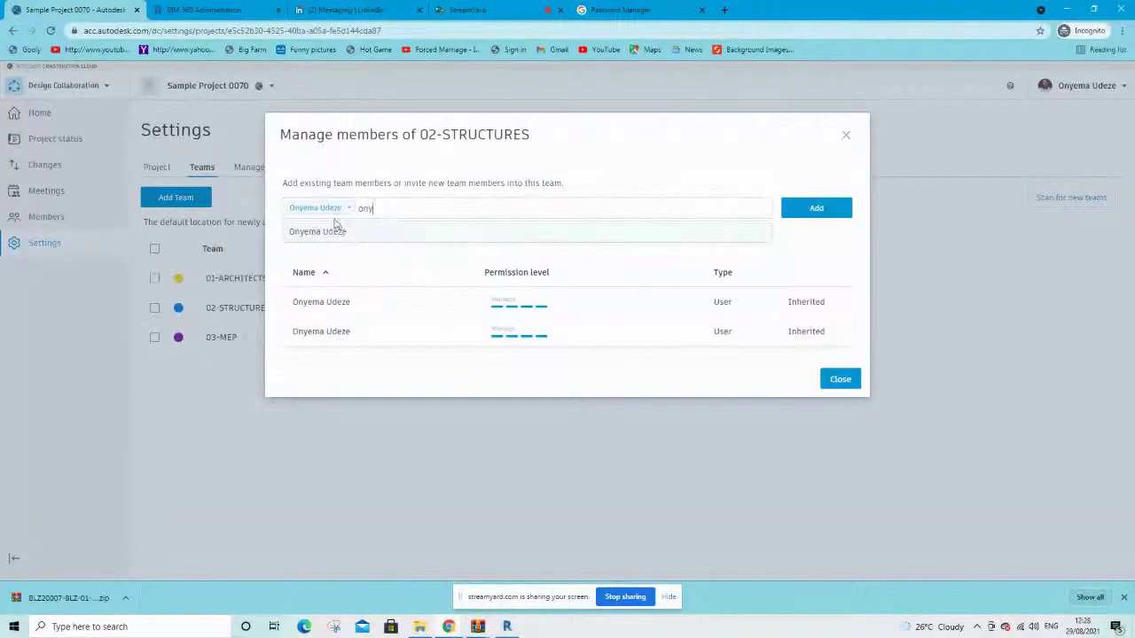
click(333, 231)
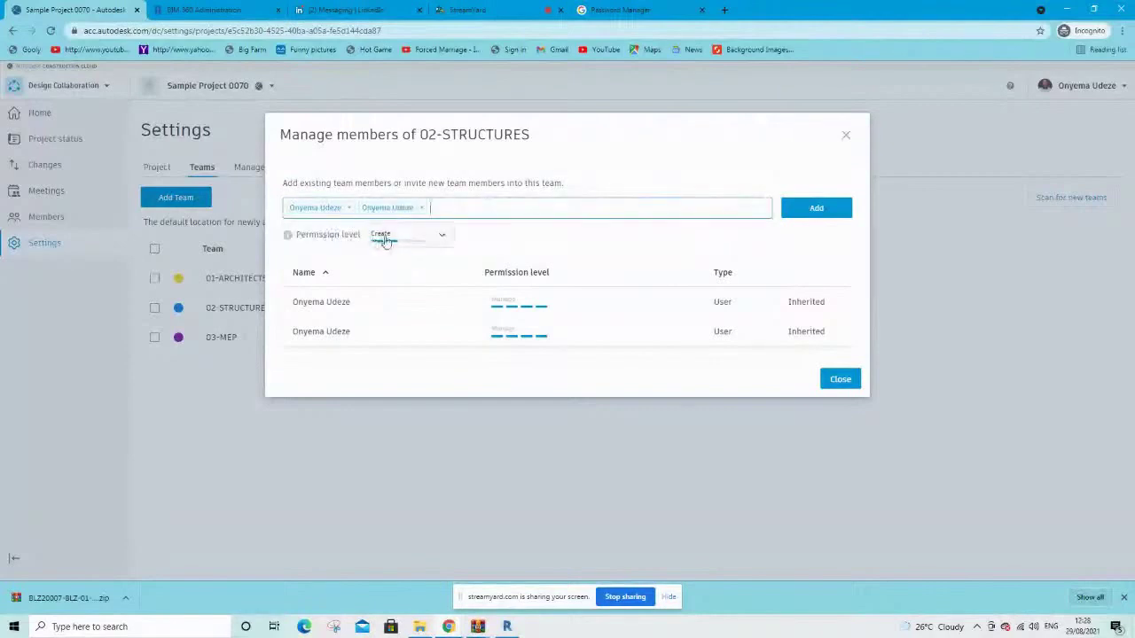
click(442, 239)
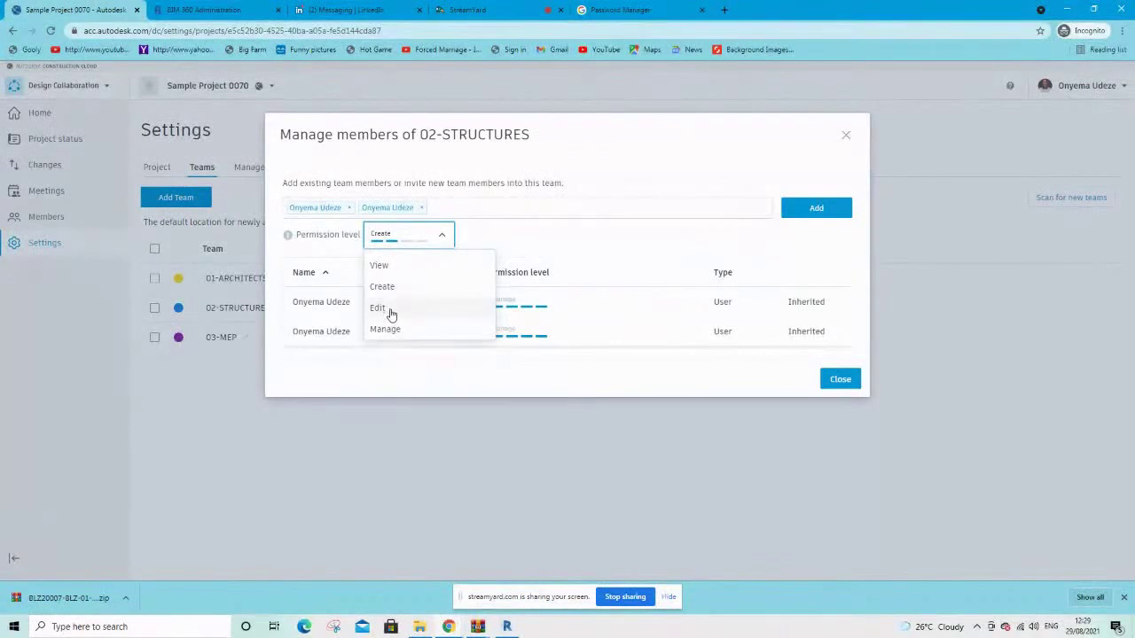
click(391, 312)
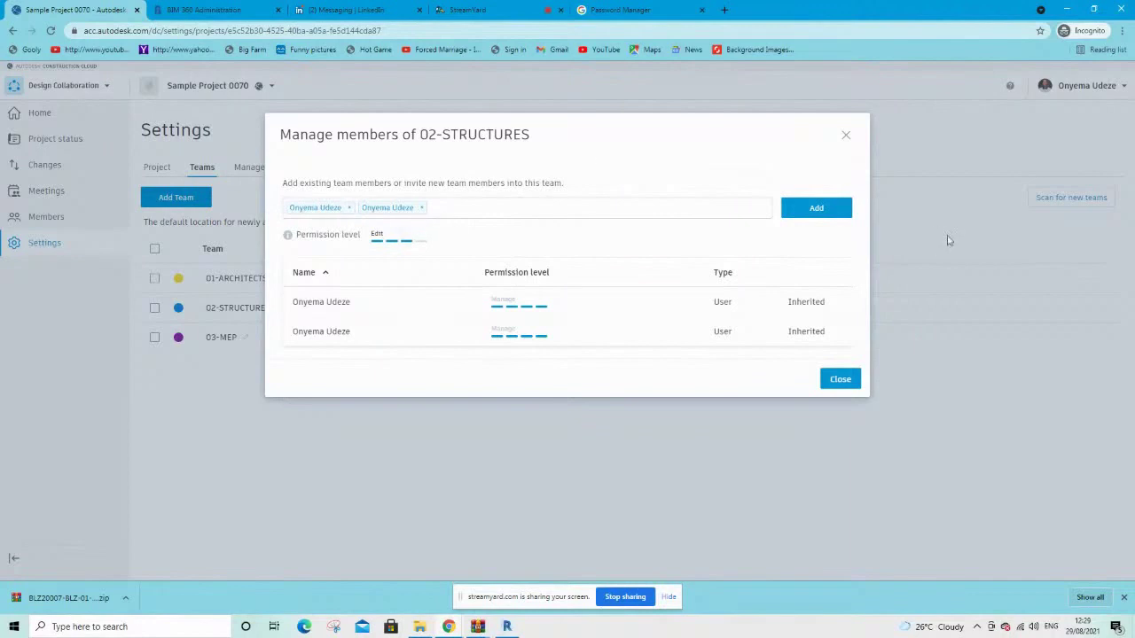
Add the two Edit-permission members to 02-STRUCTURES, bringing it to 4 members
click(814, 210)
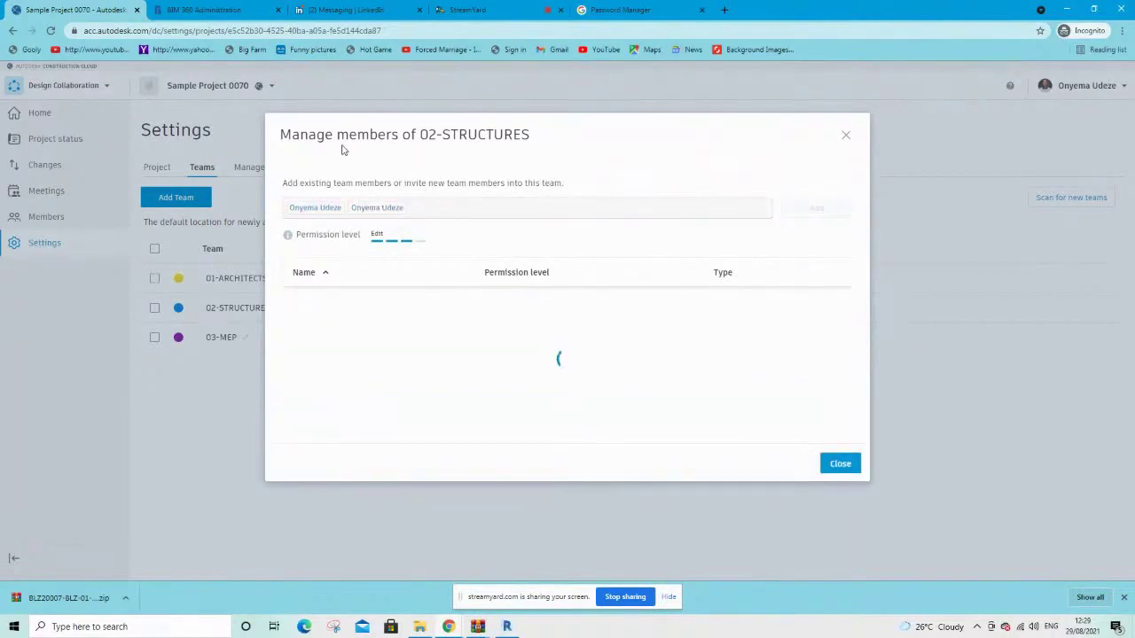
drag(530, 134, 429, 135)
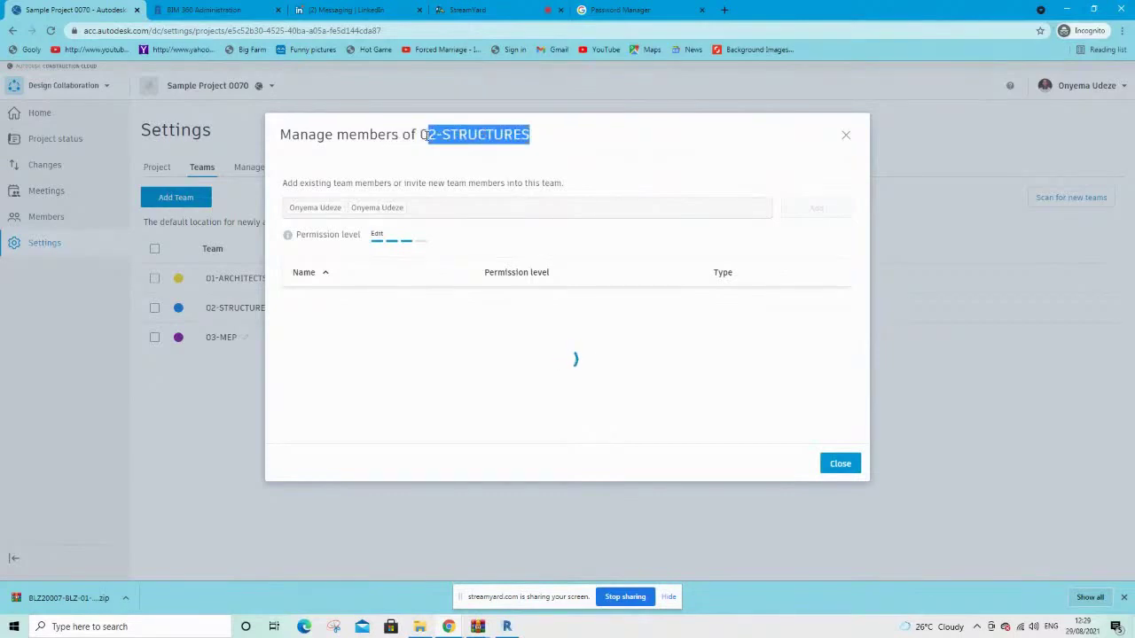
click(618, 160)
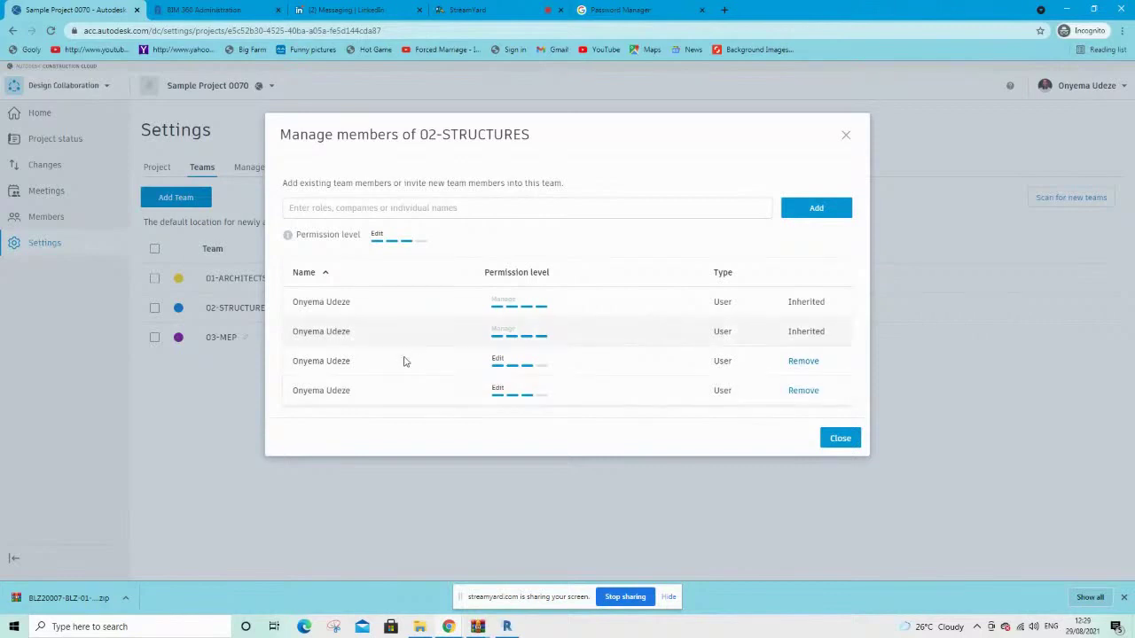
click(847, 440)
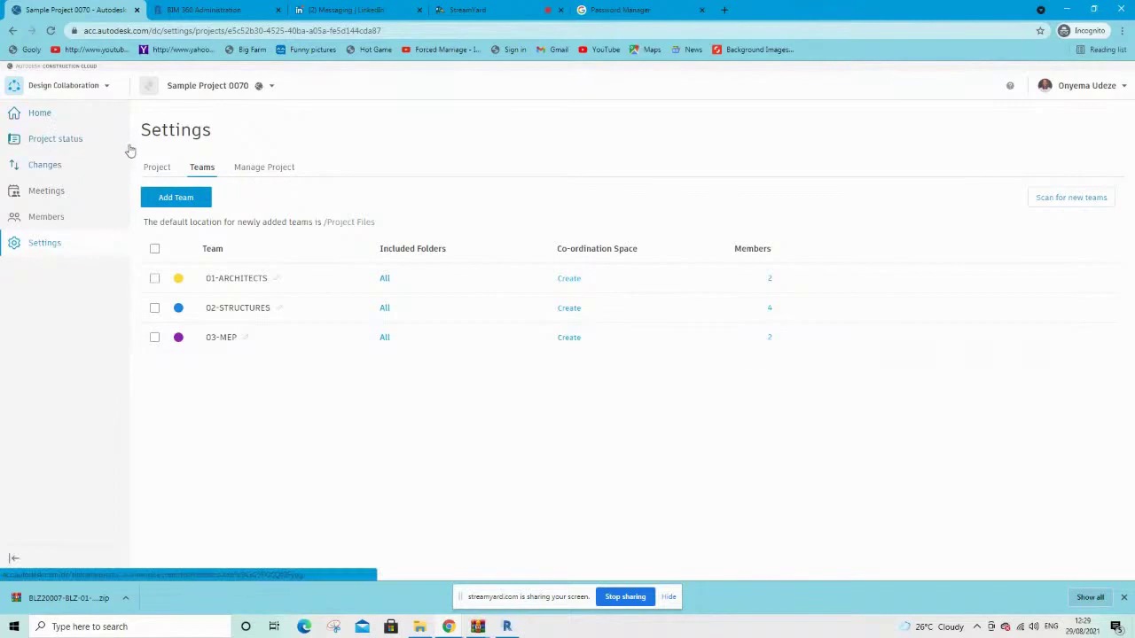
Switch to Docs to view Sample Project 0070's Project Files, then return to the Revit model
click(40, 114)
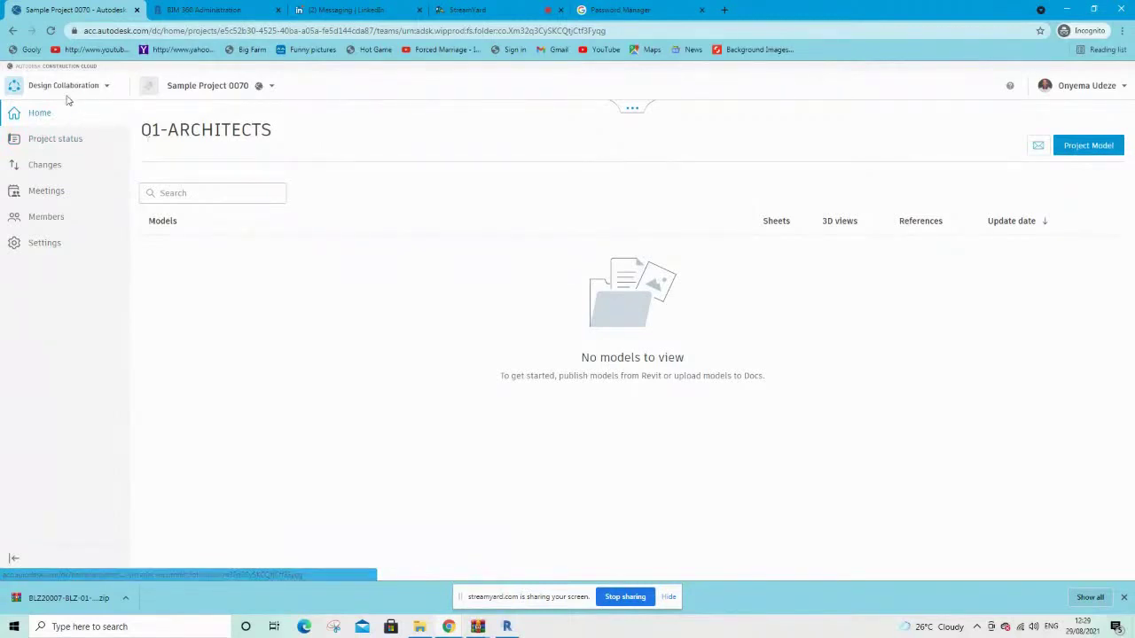
click(55, 97)
click(53, 97)
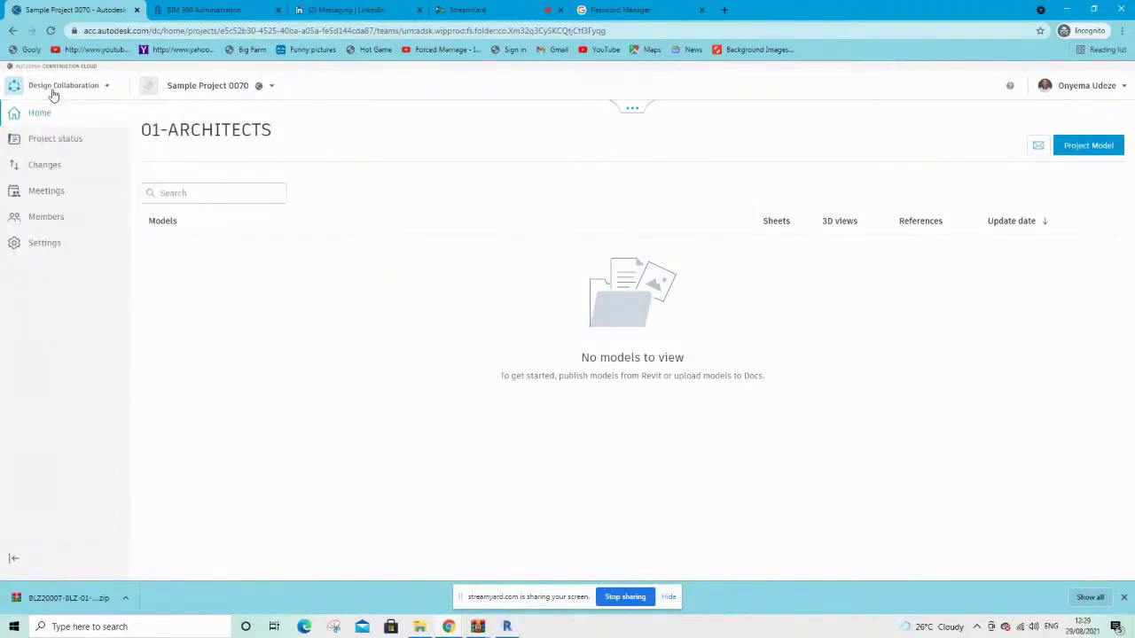
click(53, 100)
click(43, 120)
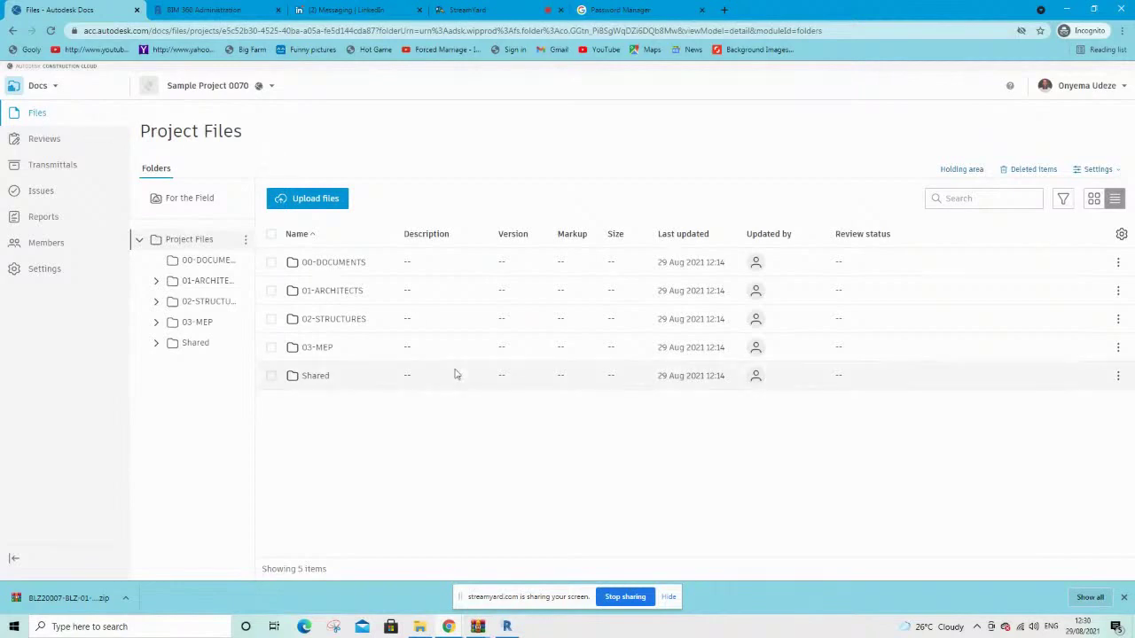
click(506, 626)
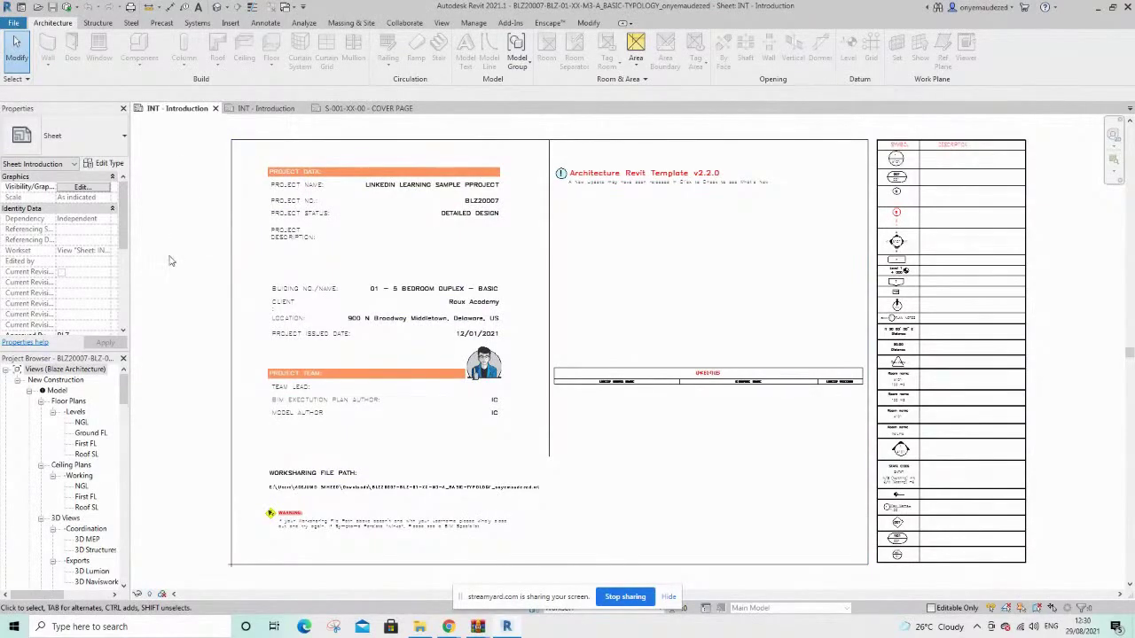
scroll(345, 272, up, 3)
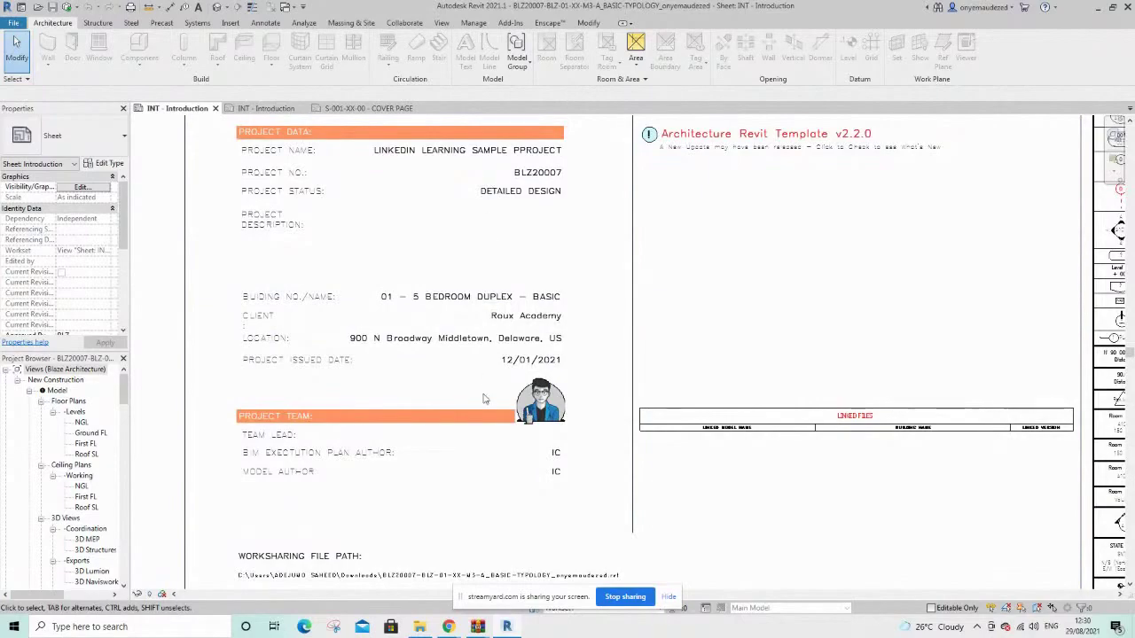
scroll(448, 472, down, 3)
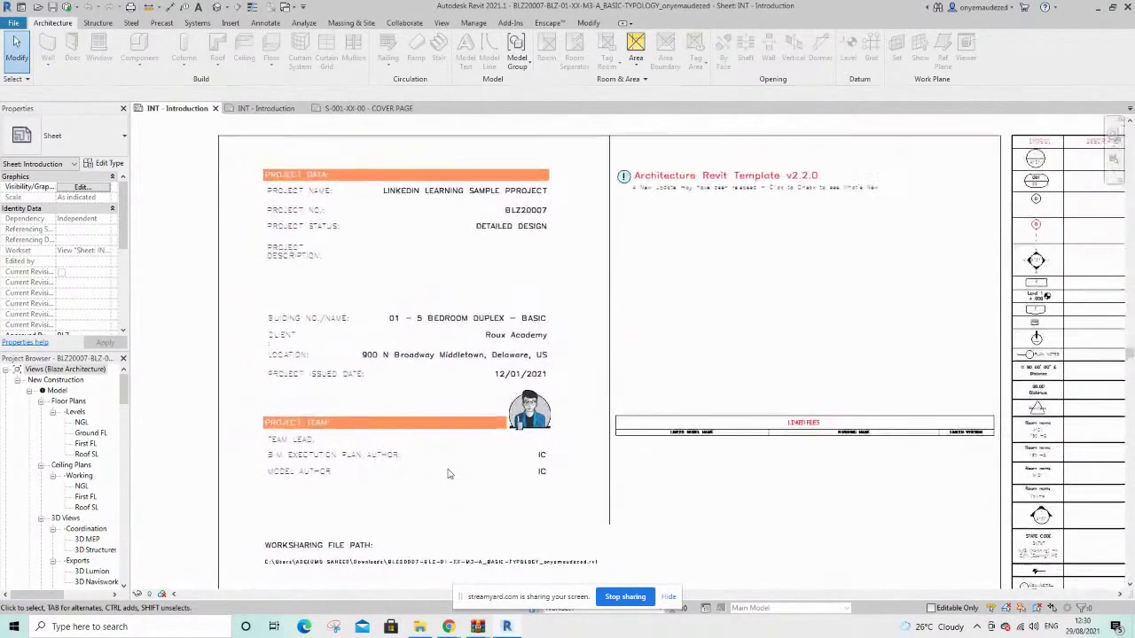
scroll(448, 471, up, 1)
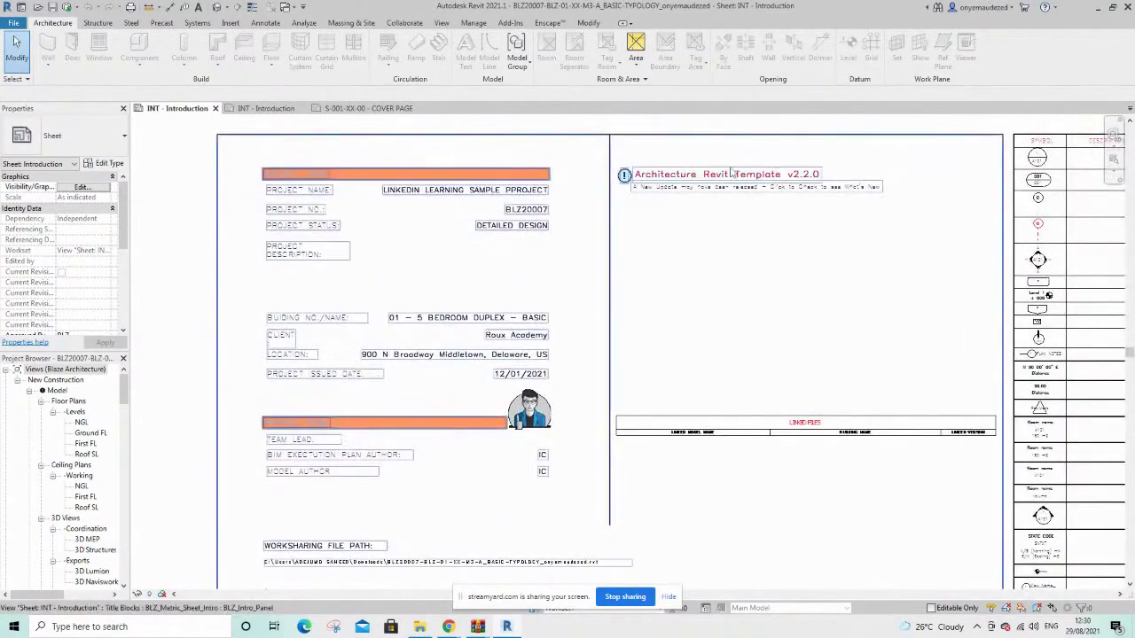
click(262, 109)
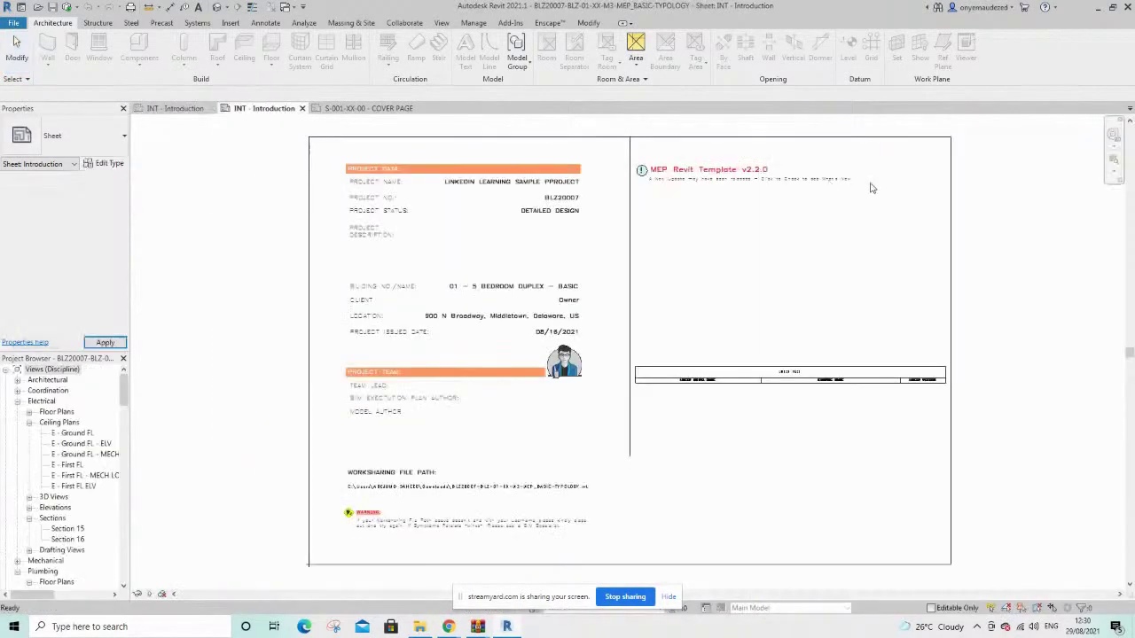
scroll(707, 142, up, 2)
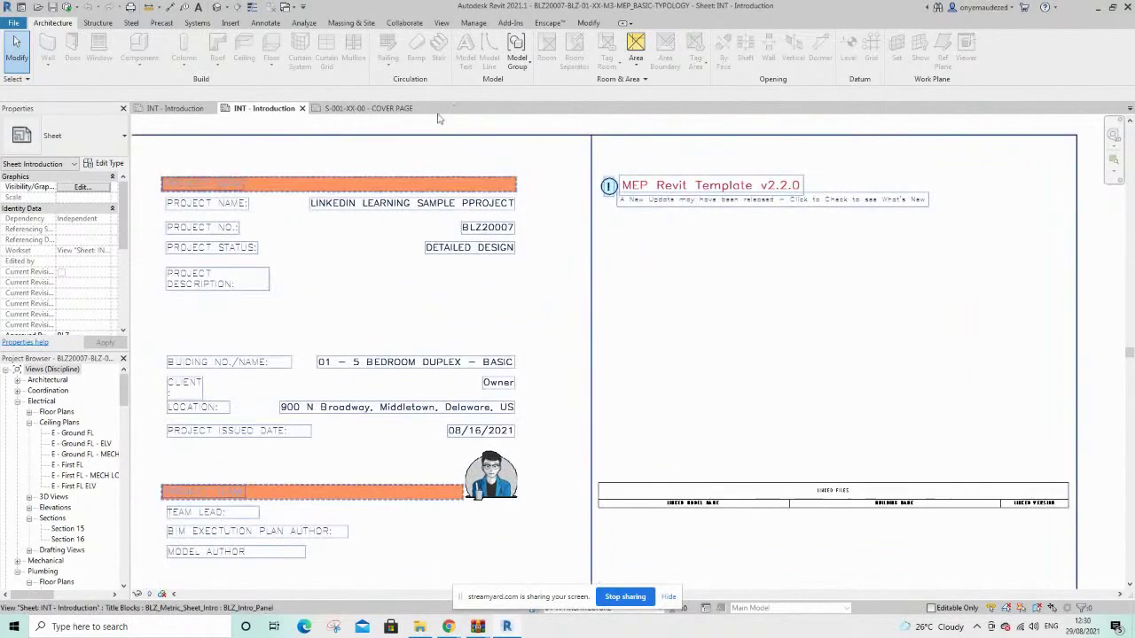
click(367, 109)
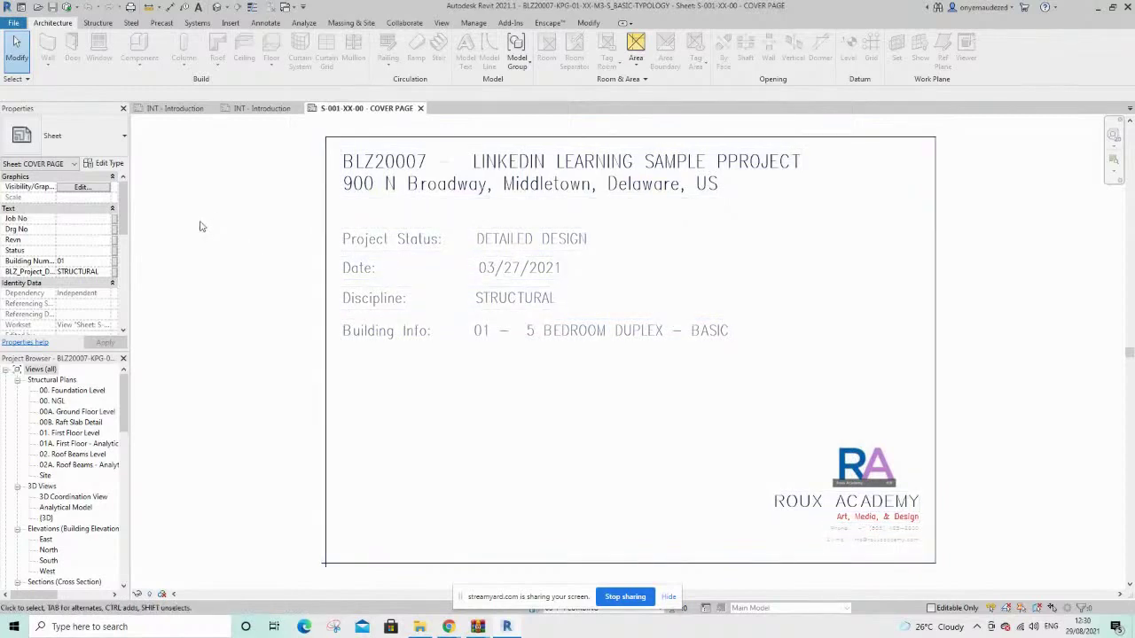
click(173, 108)
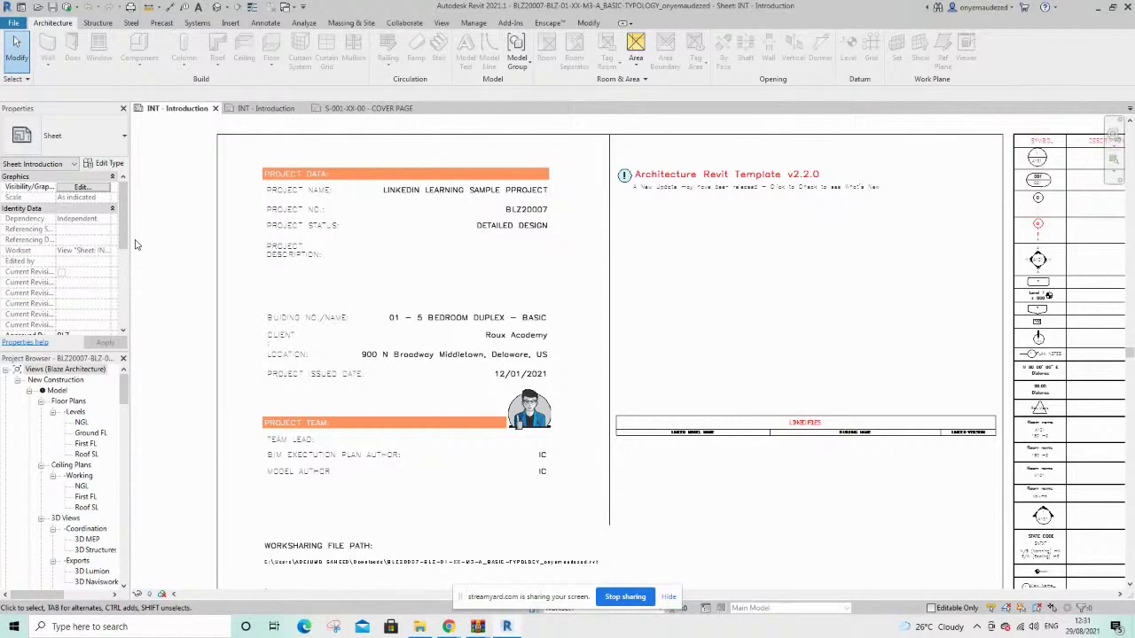
click(994, 11)
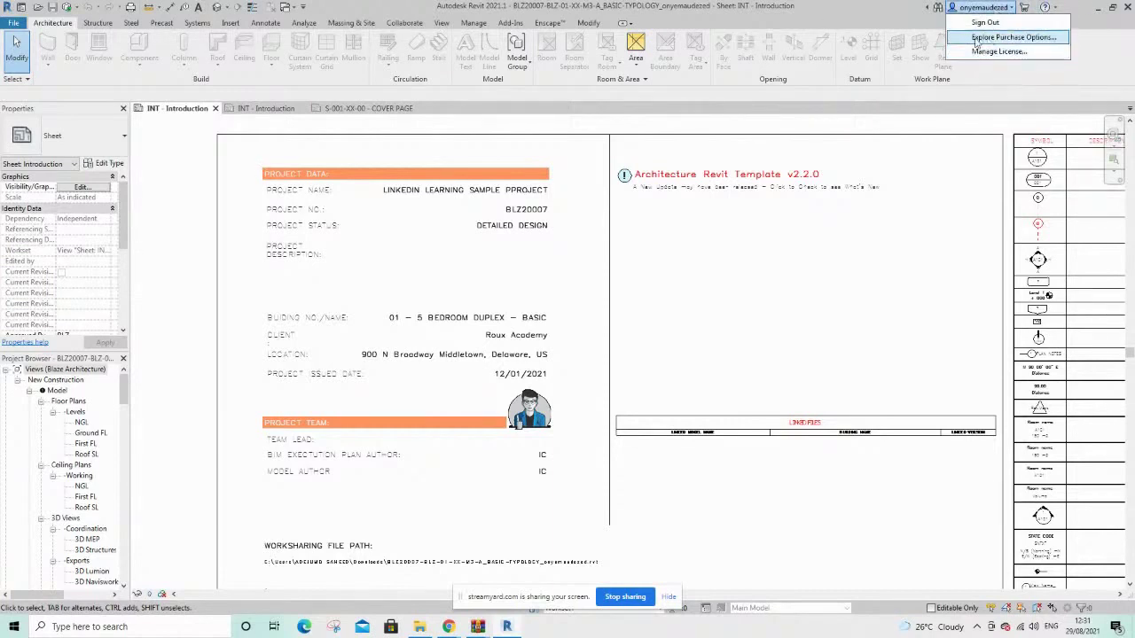
click(189, 203)
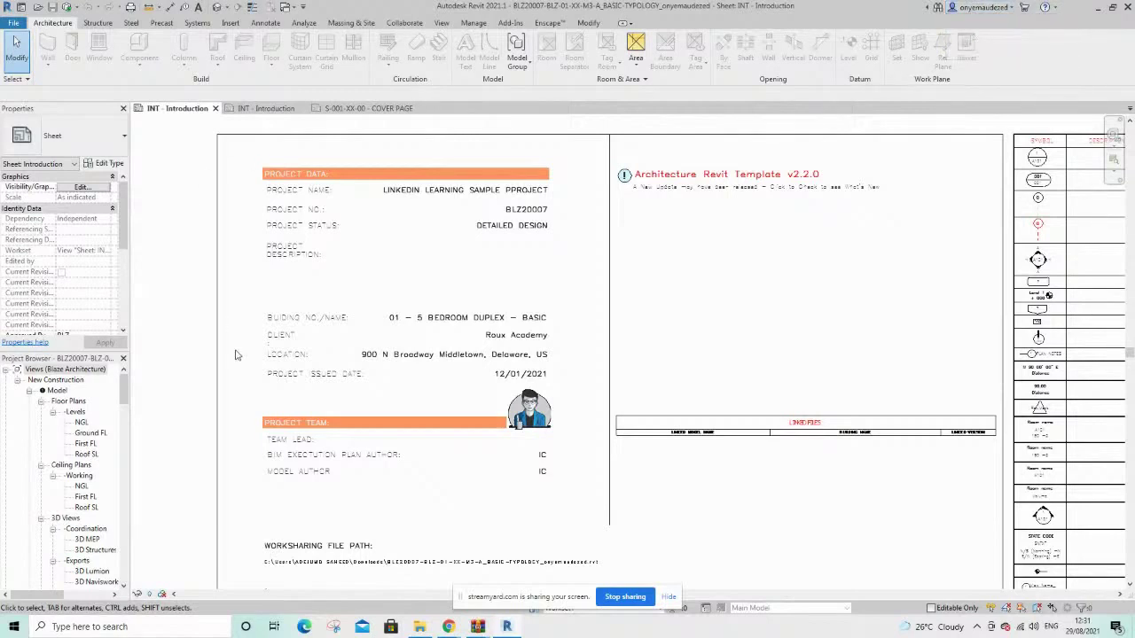
mouse_move(449, 627)
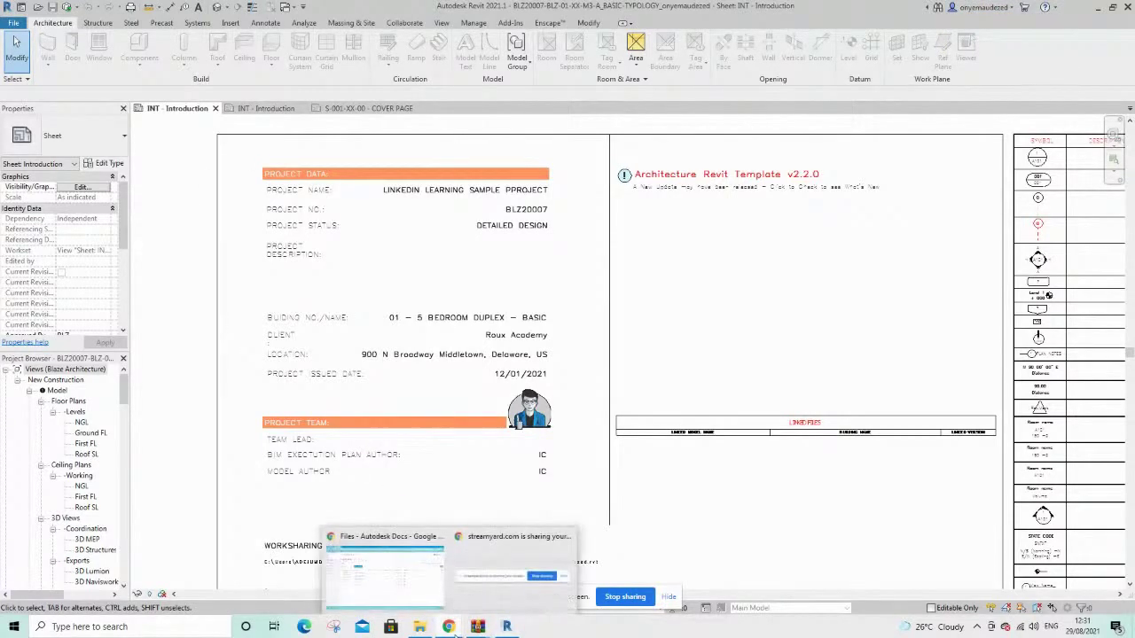
click(397, 591)
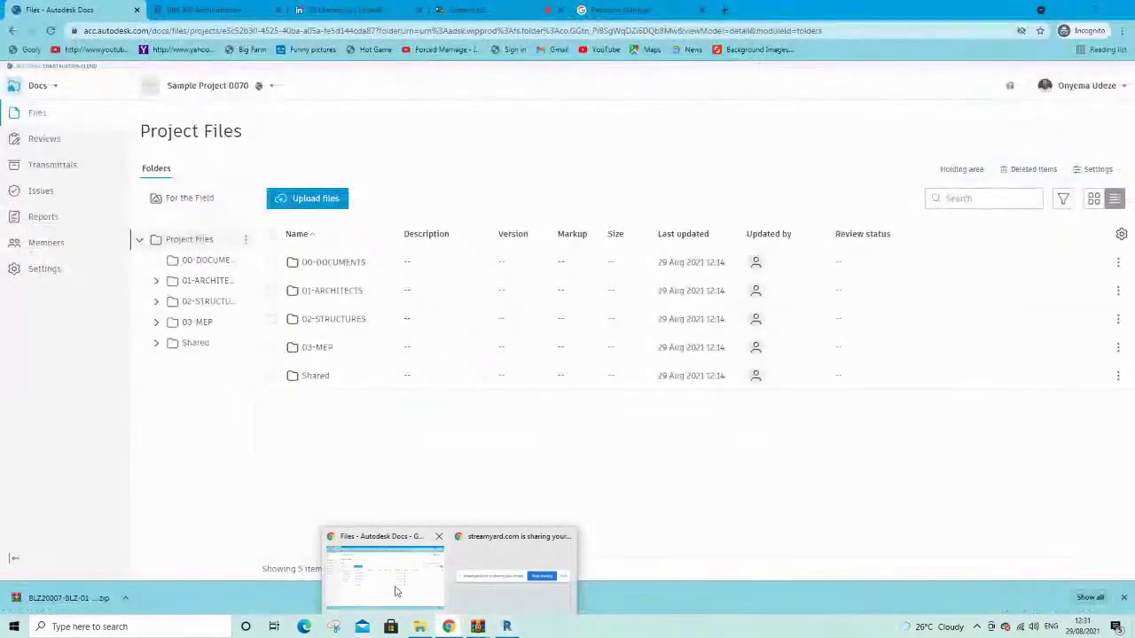
click(360, 535)
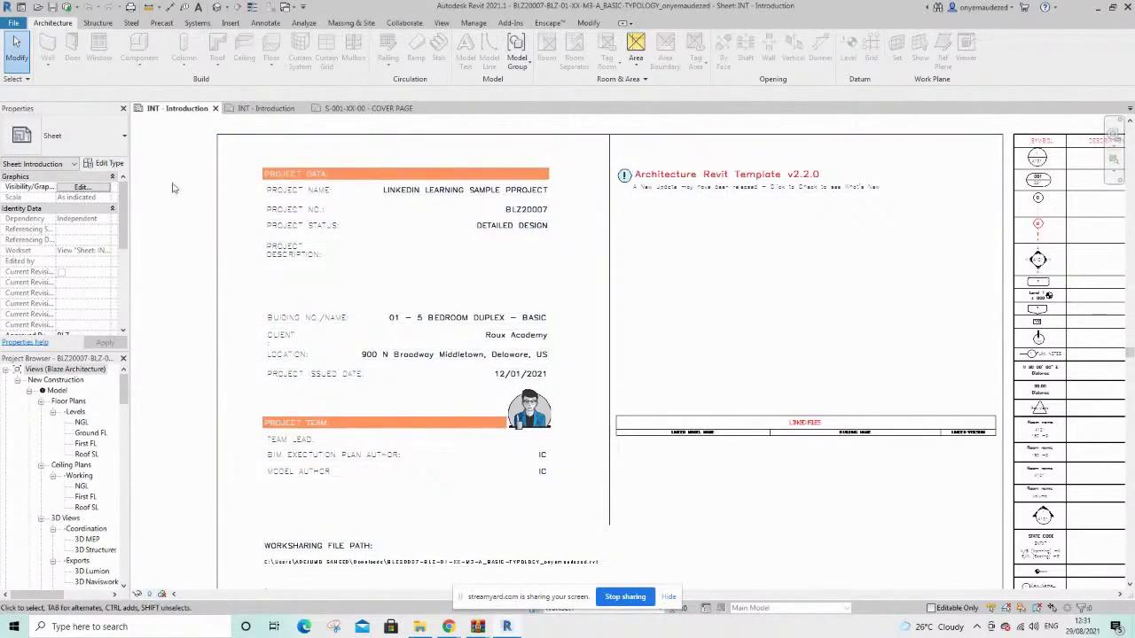
Show the Collaborate ribbon tools for the BLZ20007 model, with Workset1 active
click(406, 24)
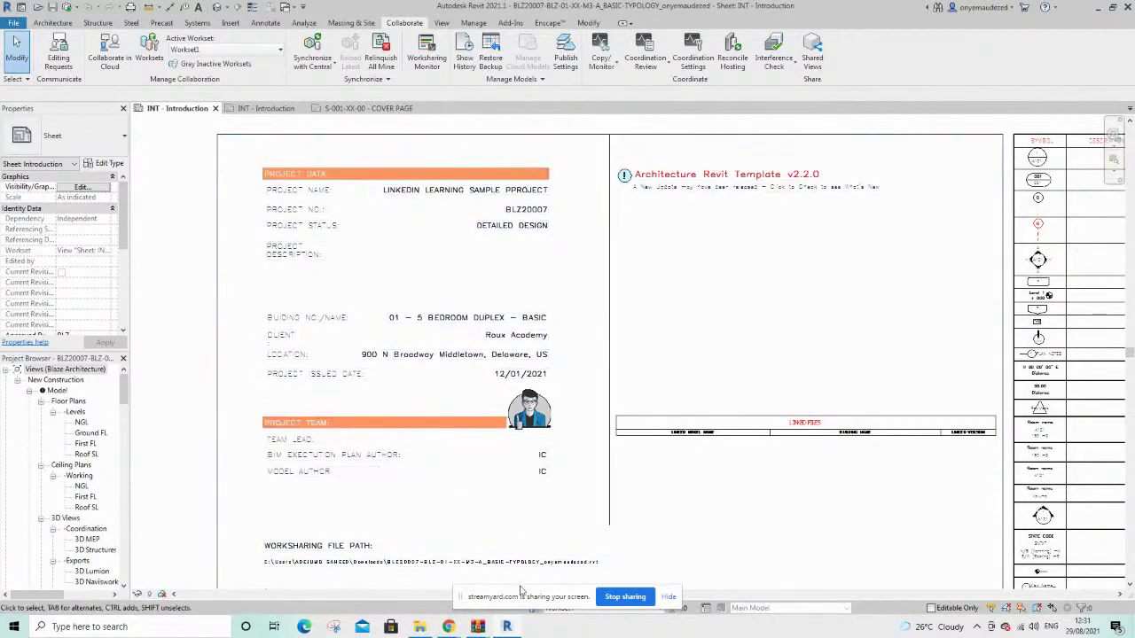
drag(503, 606, 400, 505)
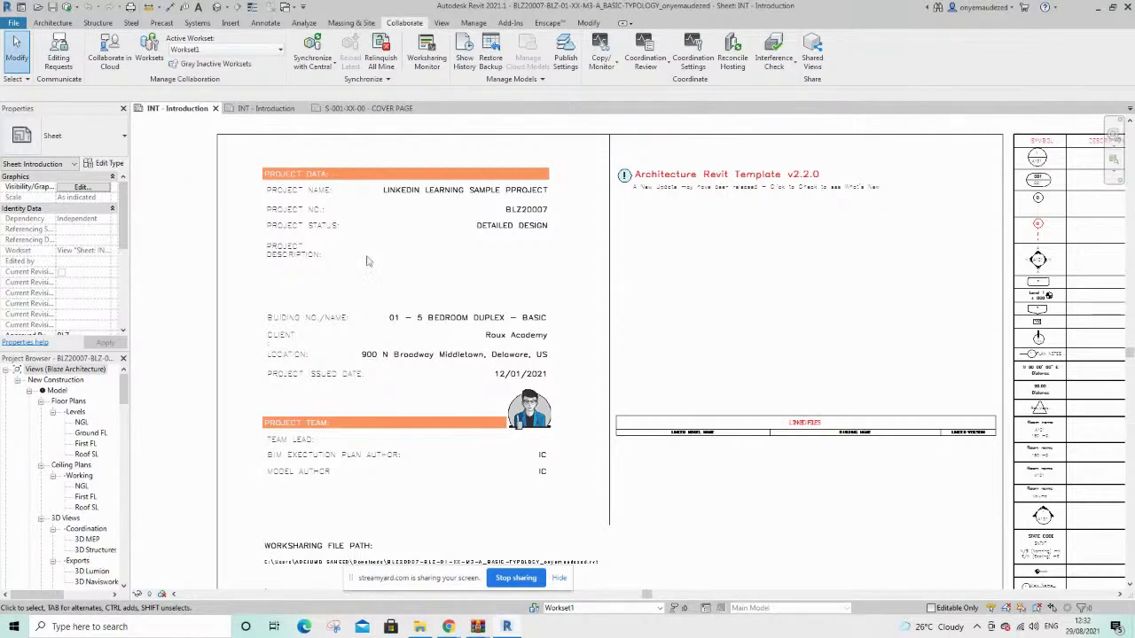
drag(418, 582, 288, 524)
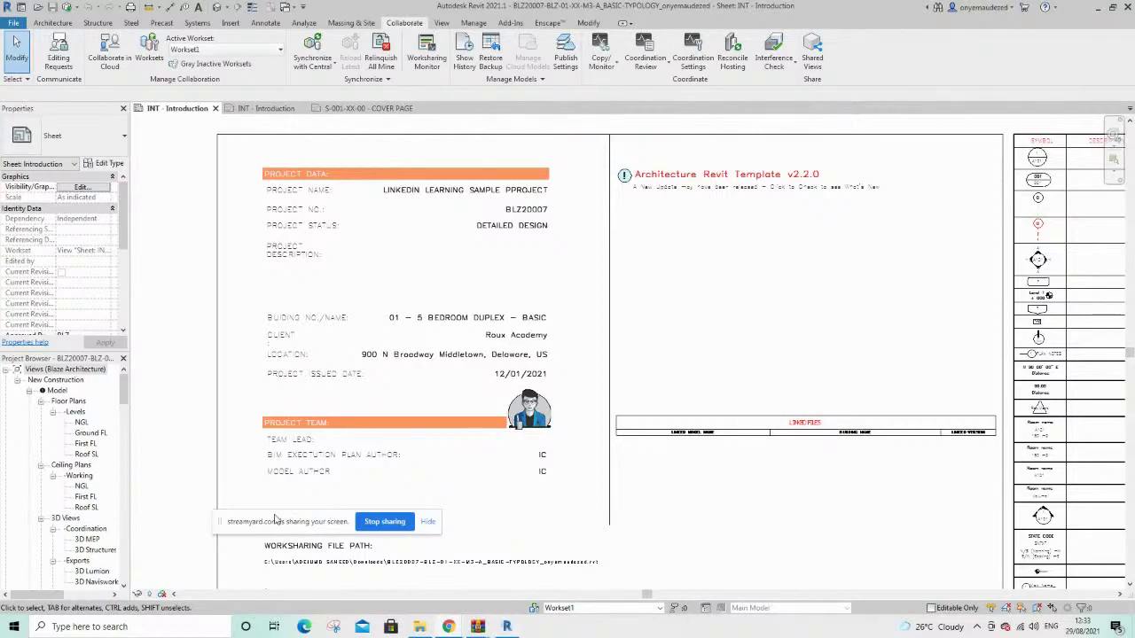
drag(276, 521, 262, 582)
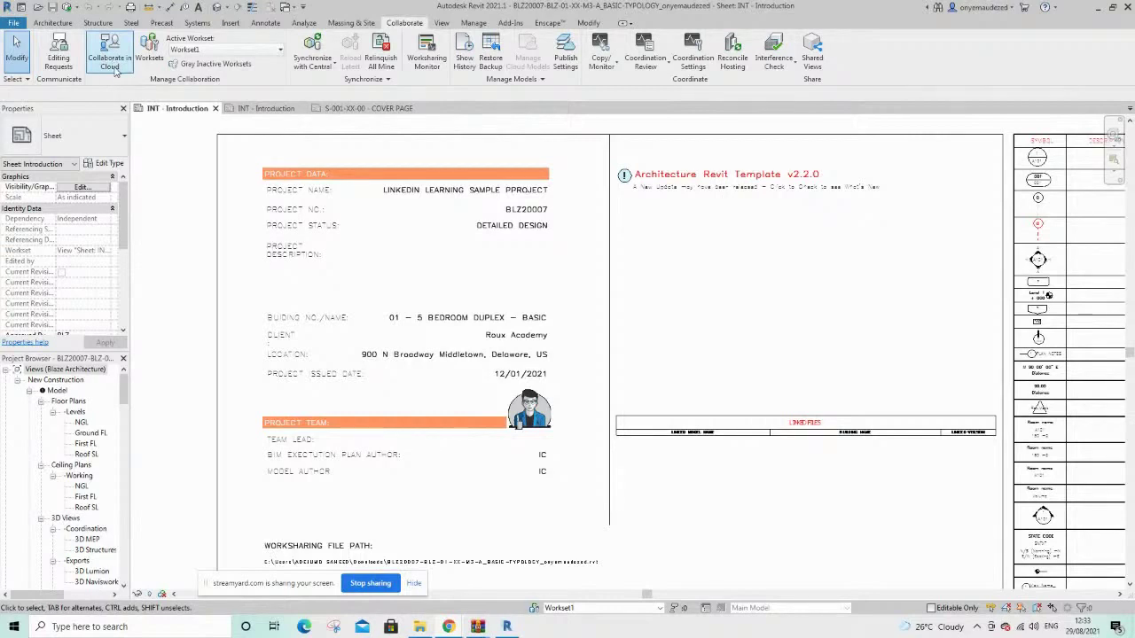
Start Collaborate in Cloud and open Sample Project 0070 in the hub
click(115, 71)
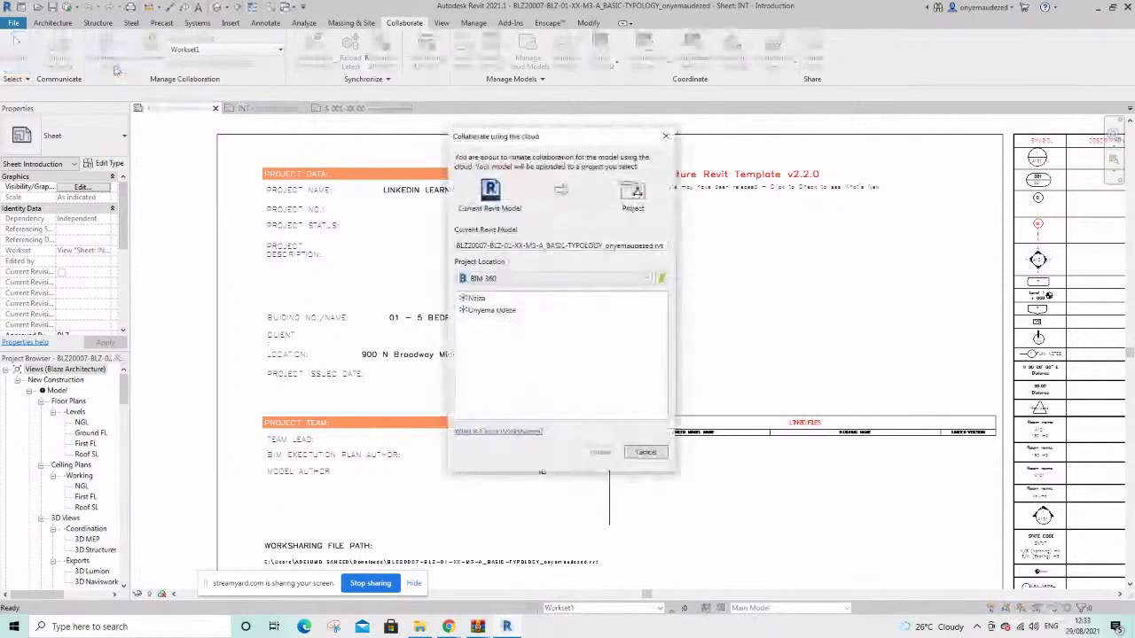
double_click(483, 310)
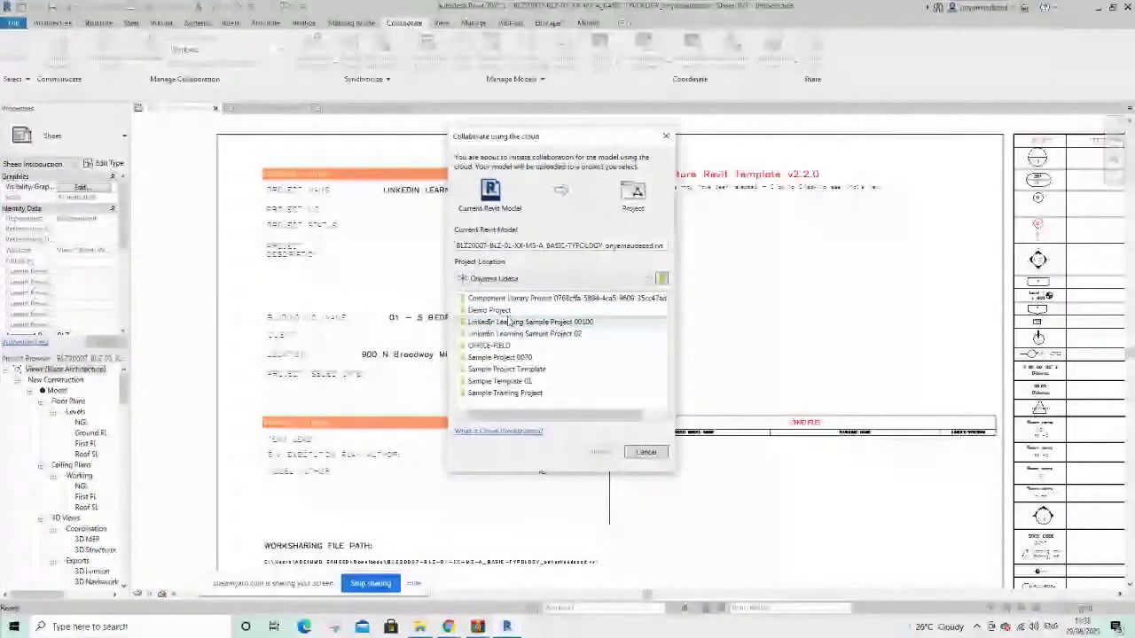
click(532, 357)
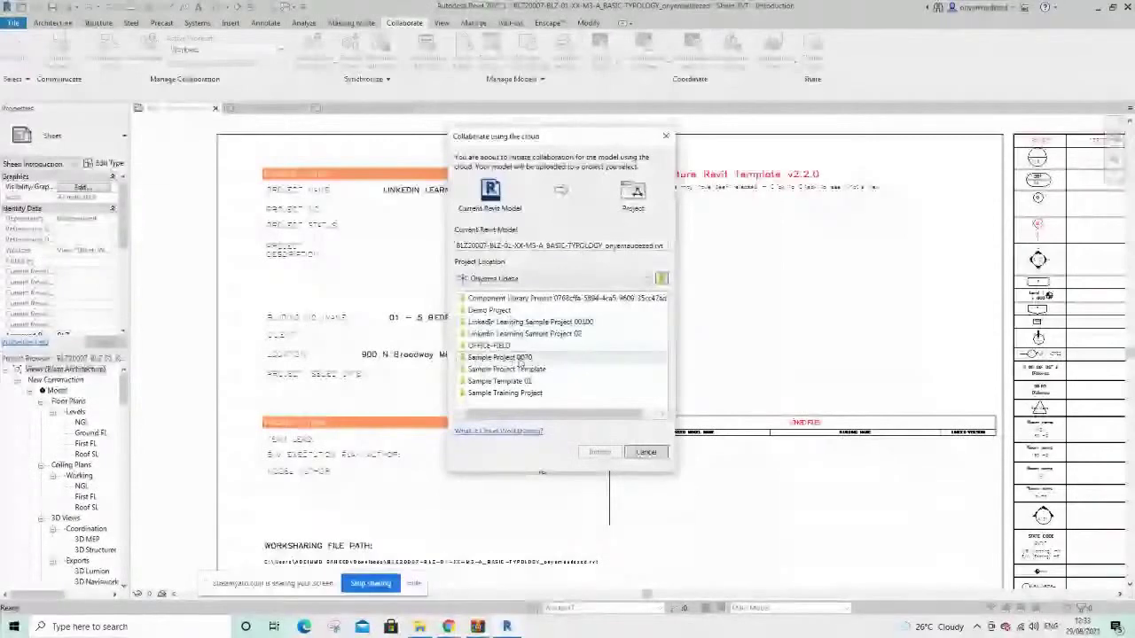
double_click(532, 358)
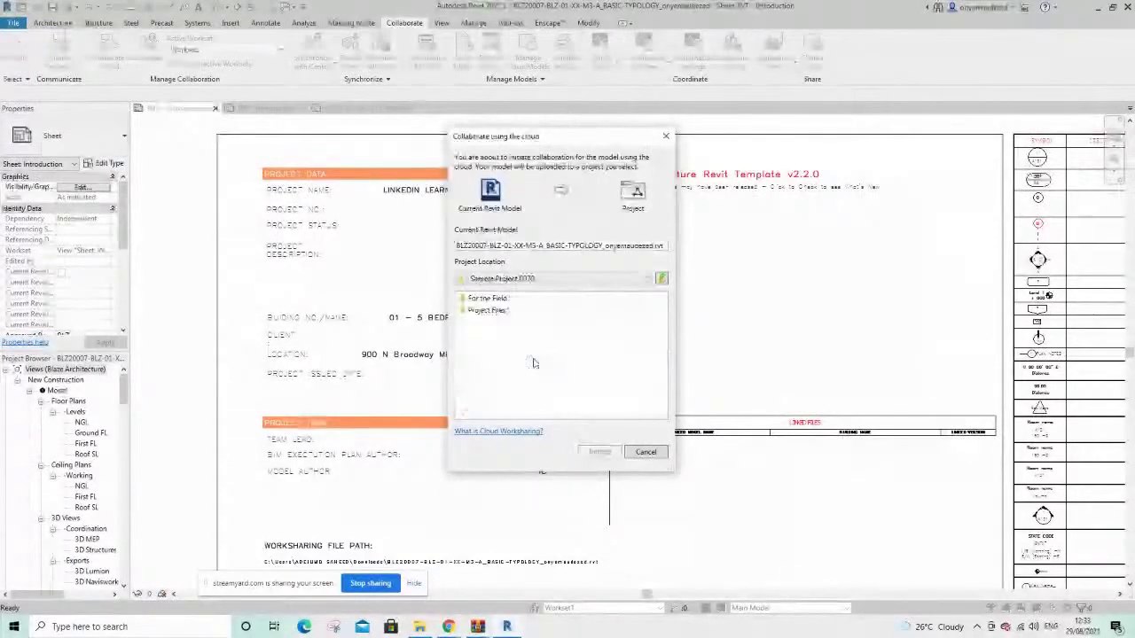
Set the destination to Project Files > 01-ARCHITECTS > 01-BIM > 00-MODEL > 01-REVIT
click(483, 311)
double_click(480, 311)
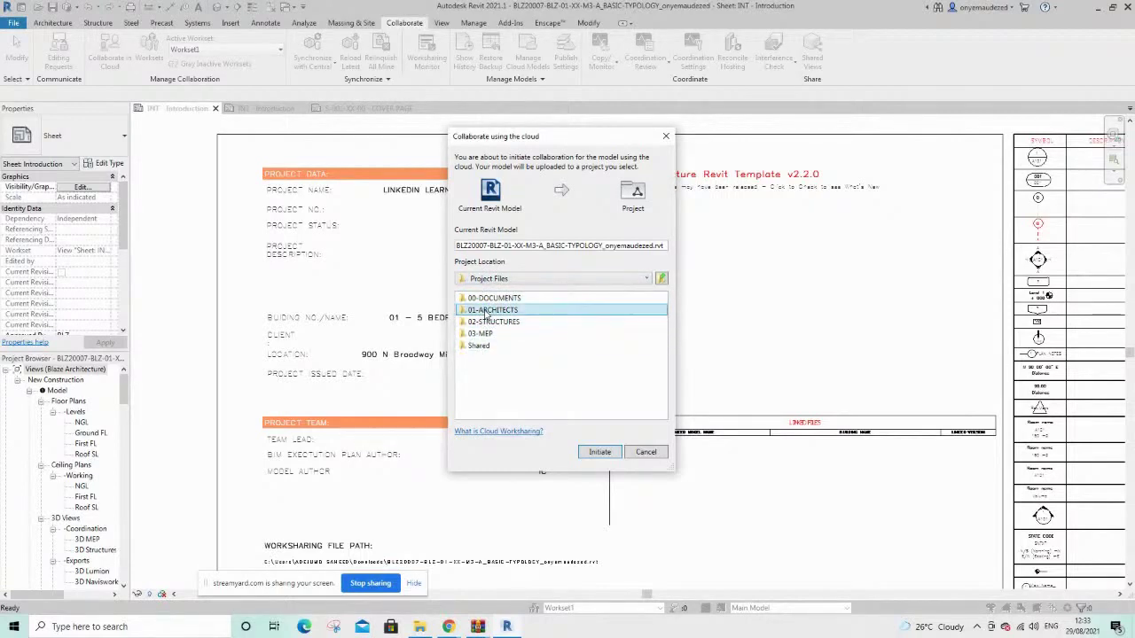
double_click(485, 312)
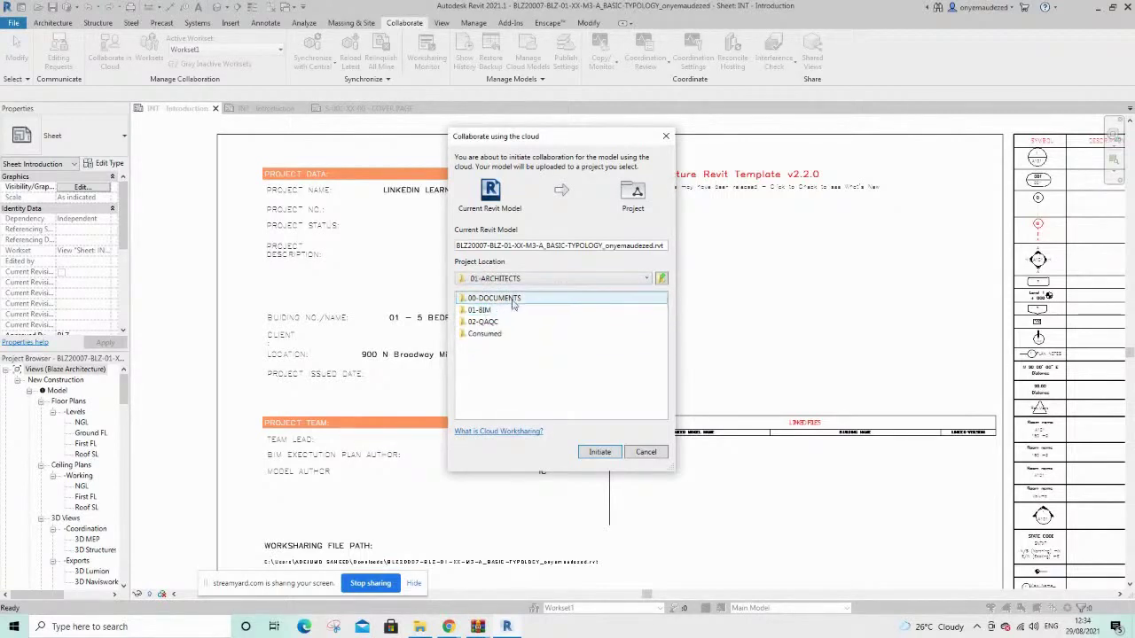
click(486, 311)
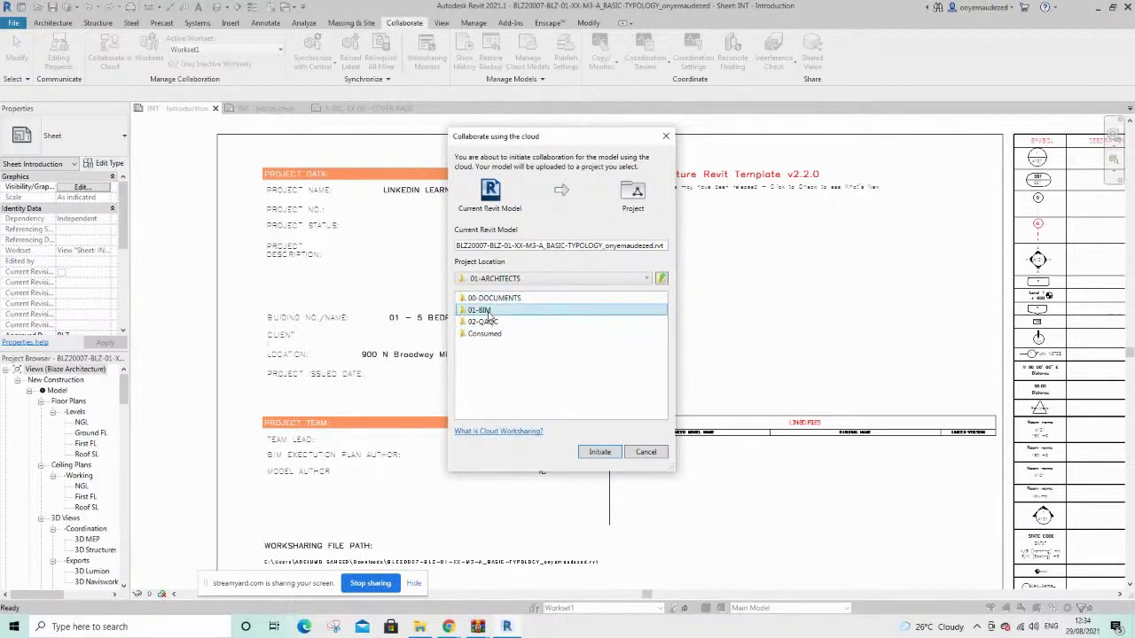
double_click(487, 311)
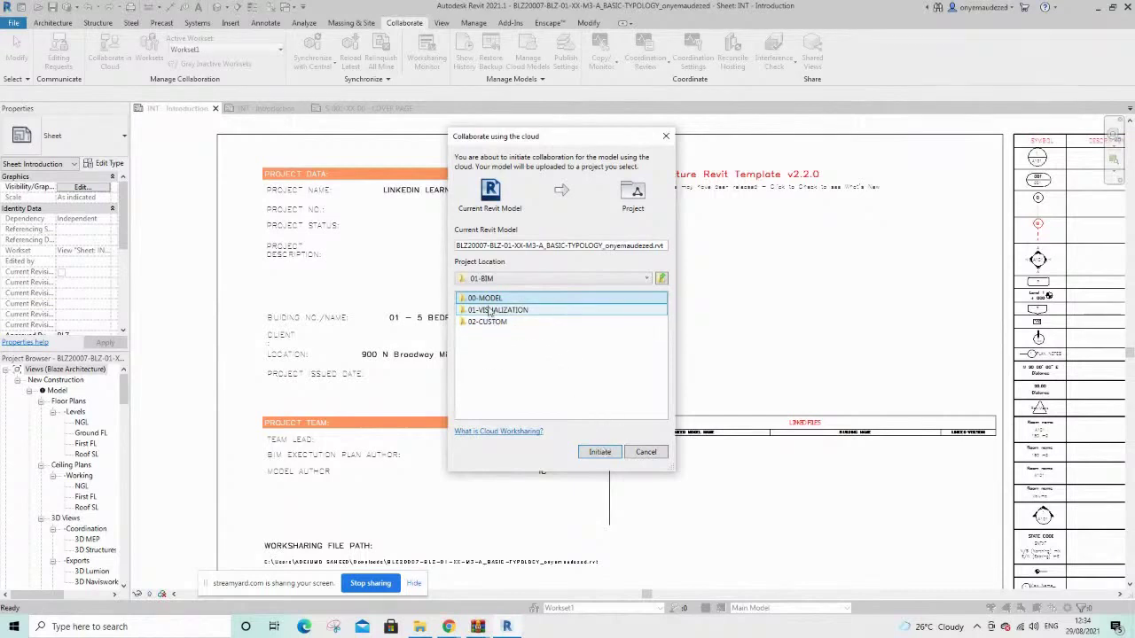
double_click(485, 302)
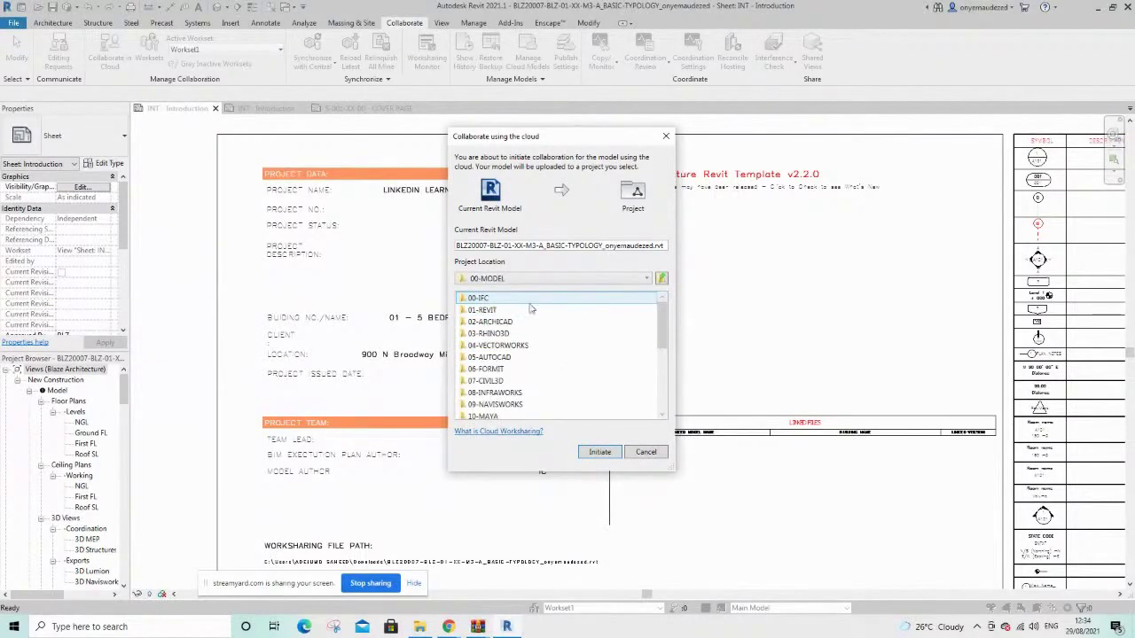
double_click(496, 310)
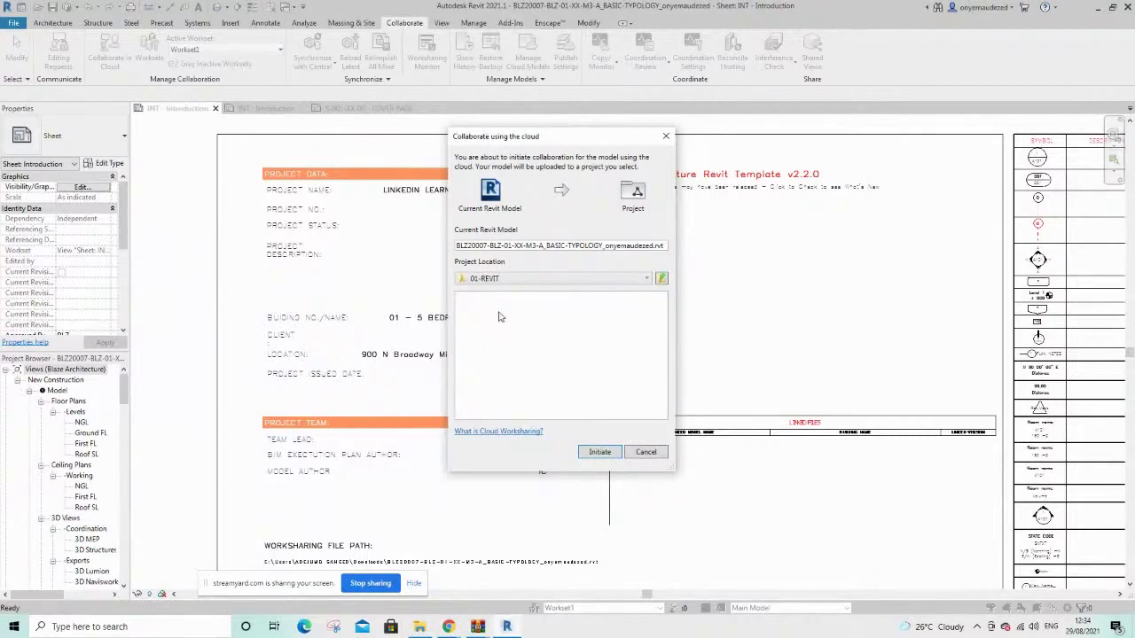
Initiate the cloud upload of the BLZ20007 model, then switch to the browser
click(600, 453)
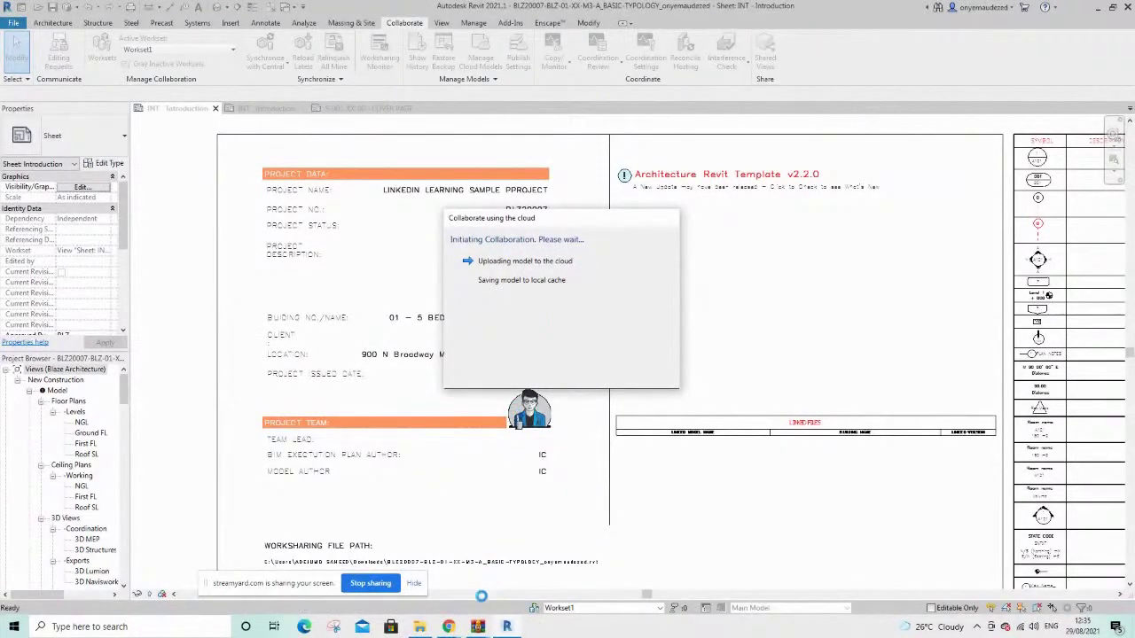
mouse_move(449, 628)
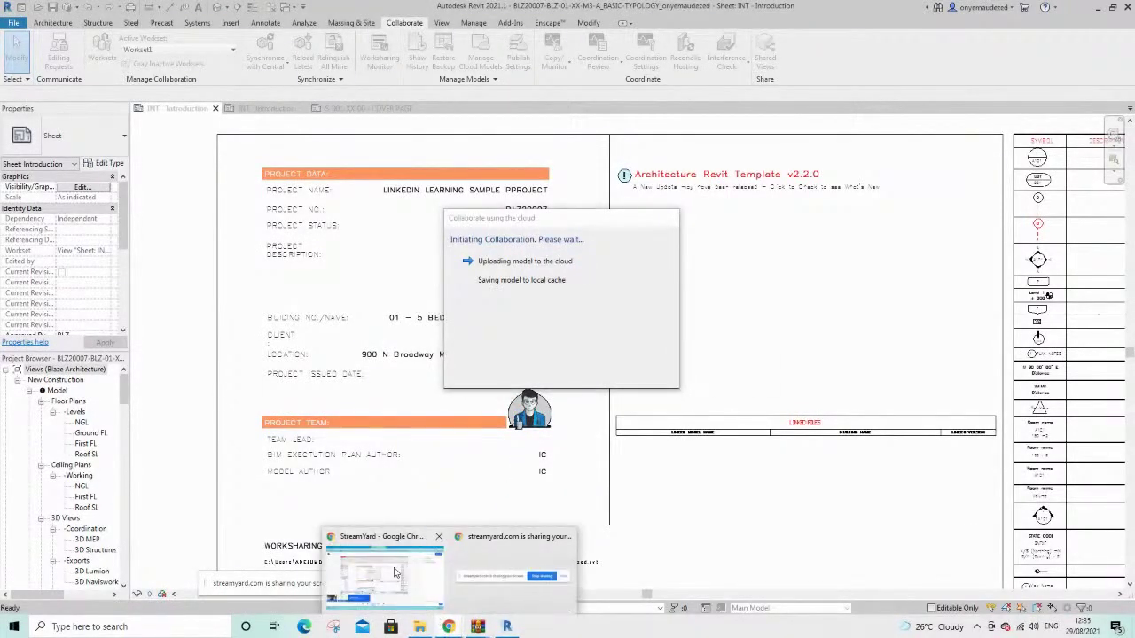
click(395, 574)
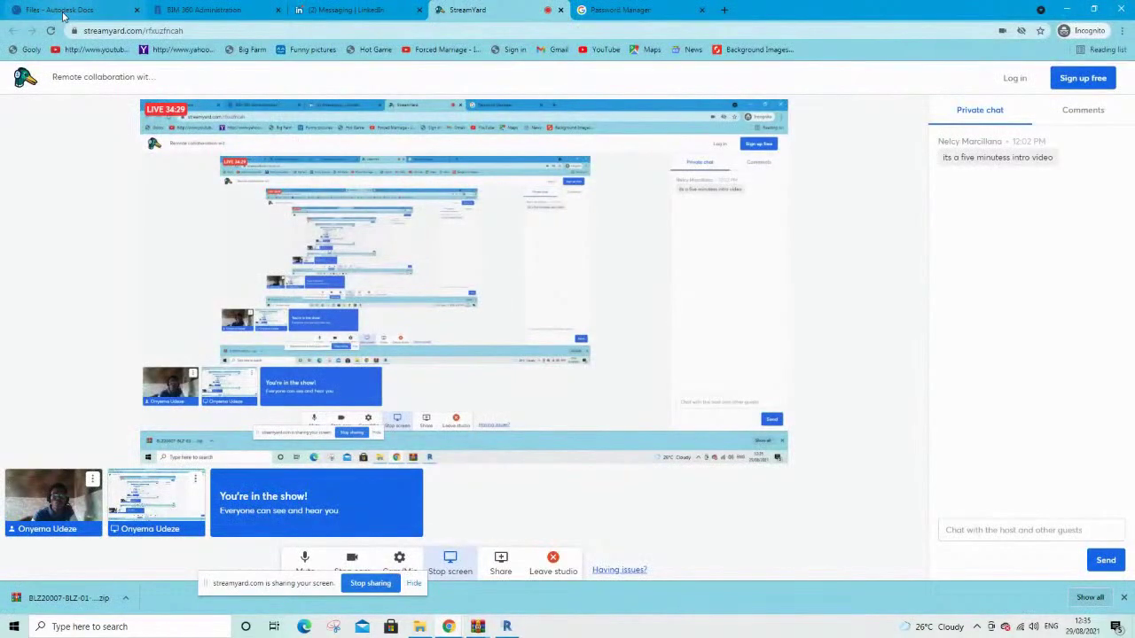
Check the uploaded model in Docs under 01-ARCHITECTS > 01-BIM > 00-MODEL, then return to Revit
click(57, 12)
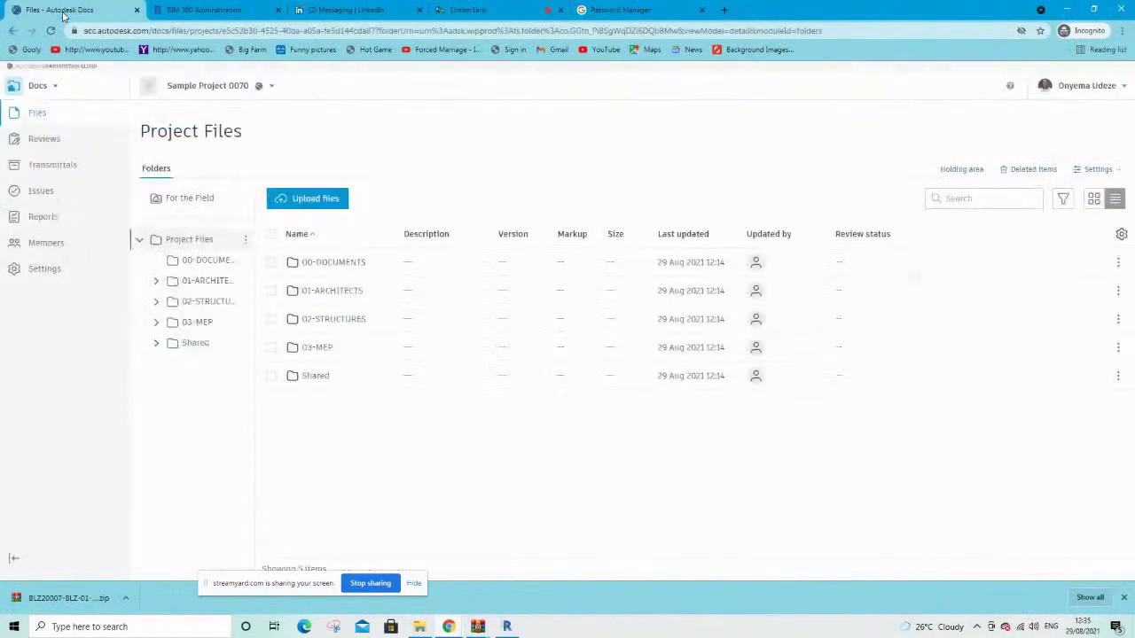
click(321, 292)
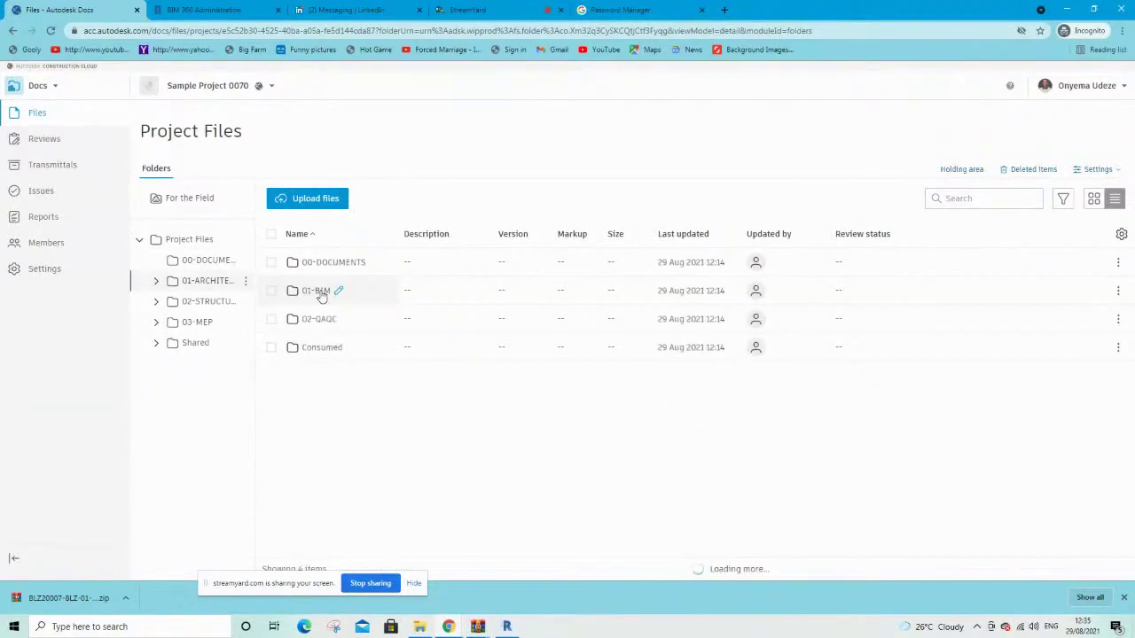
click(309, 293)
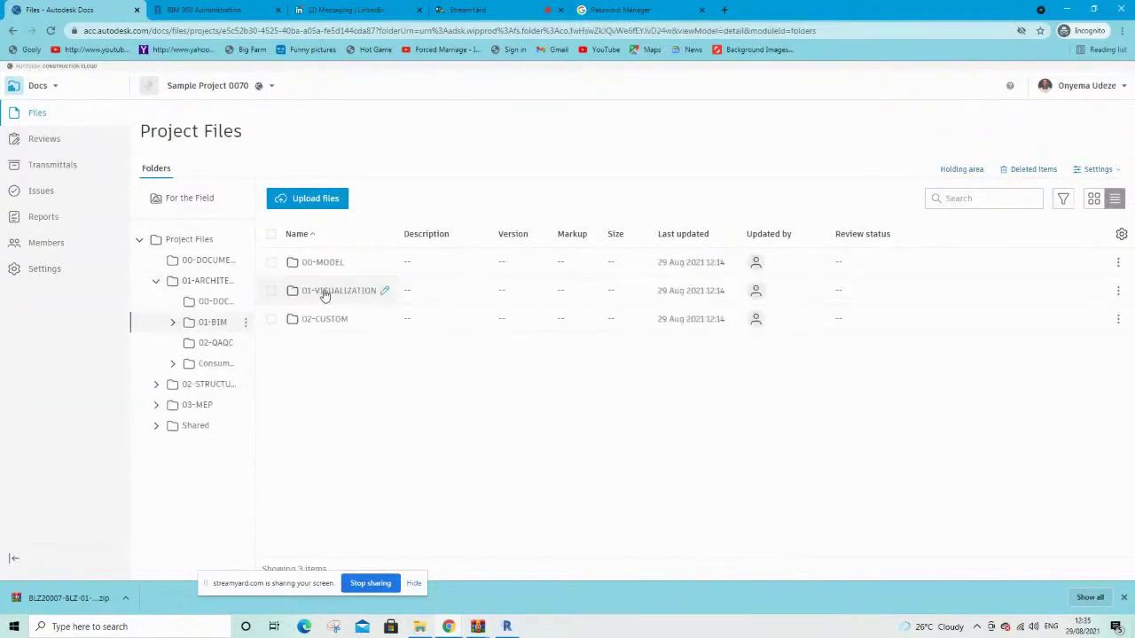
click(331, 266)
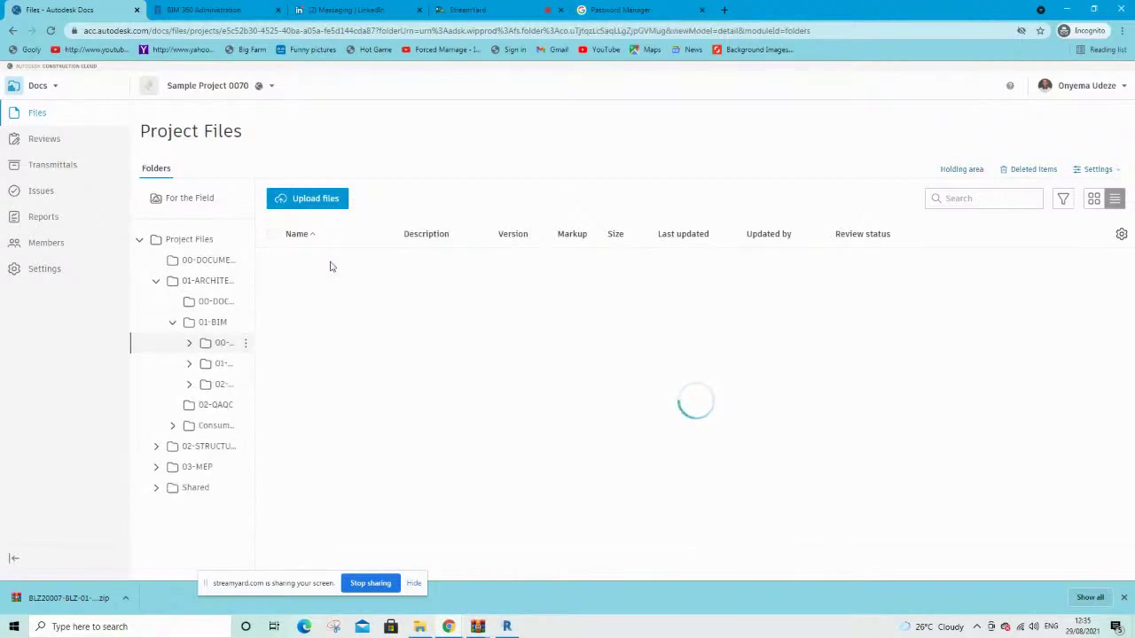
click(333, 296)
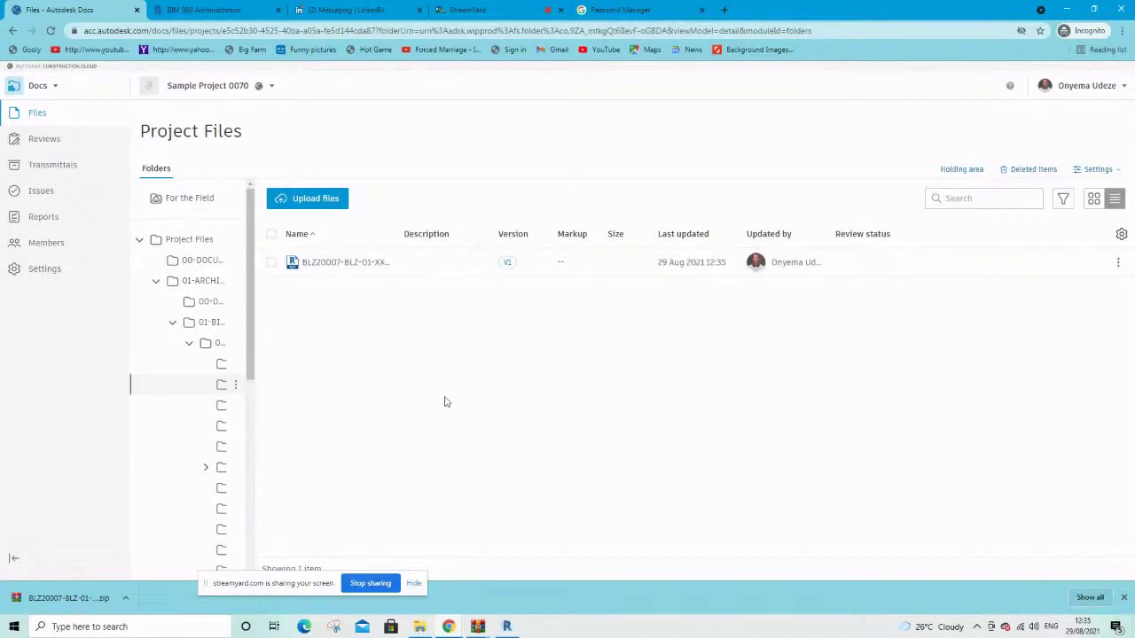
click(506, 627)
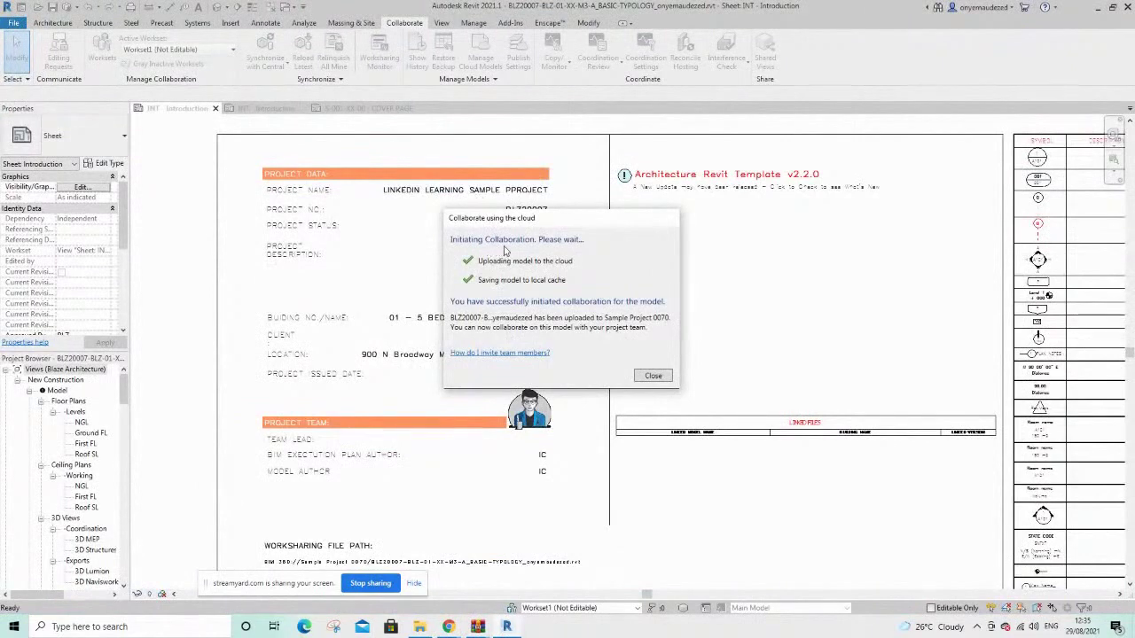
Dismiss the upload success message, then save the MEP model and launch Collaborate in Cloud
click(636, 376)
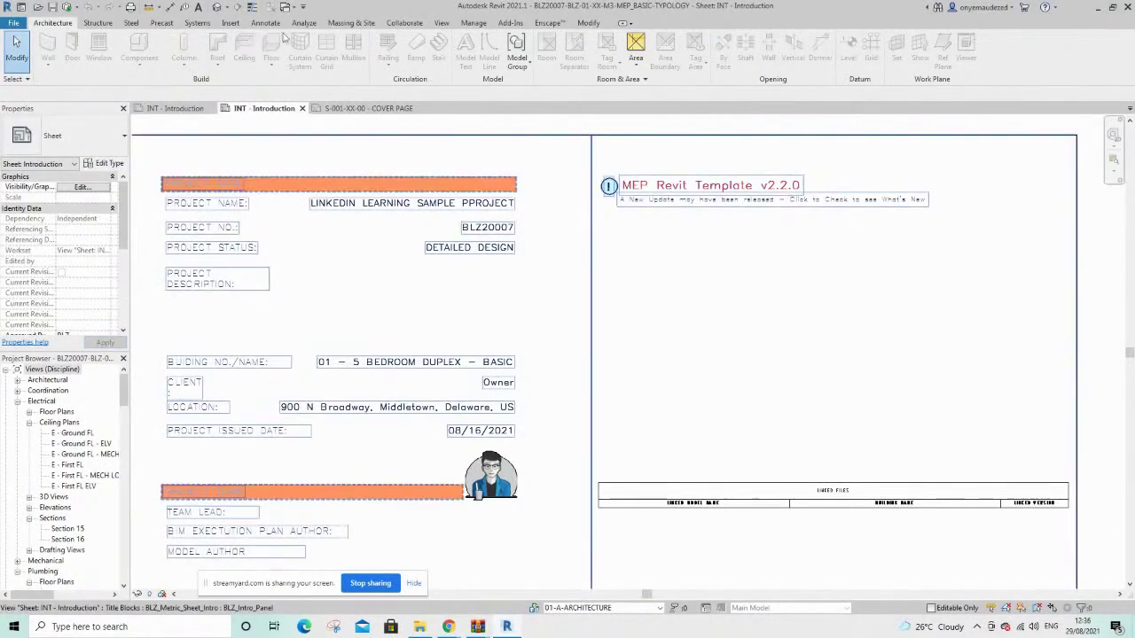
click(405, 24)
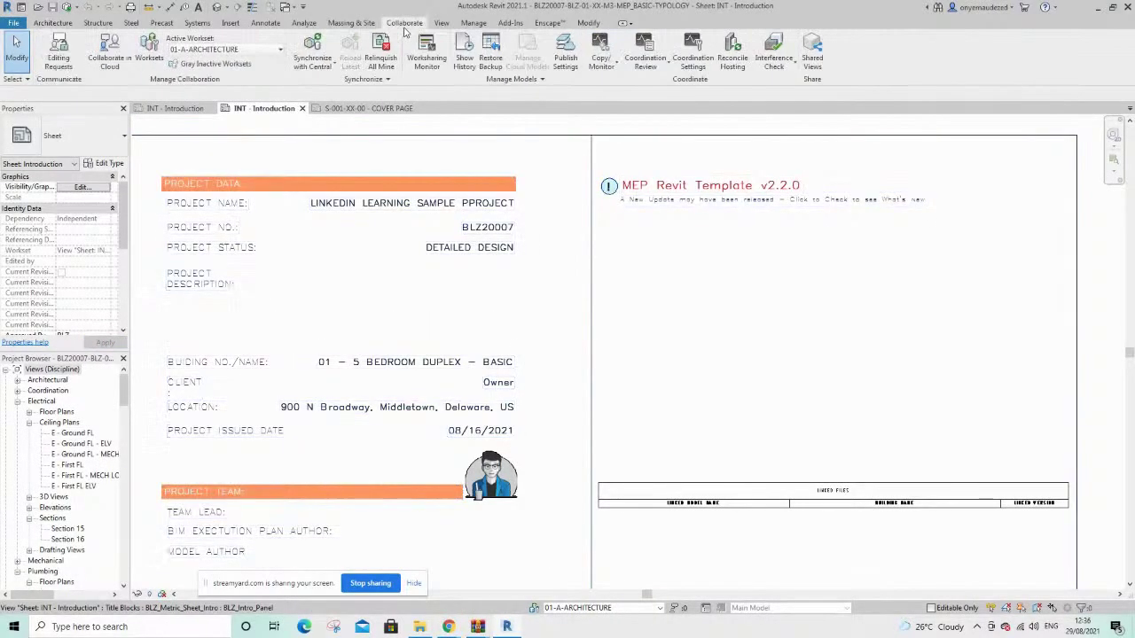
click(109, 53)
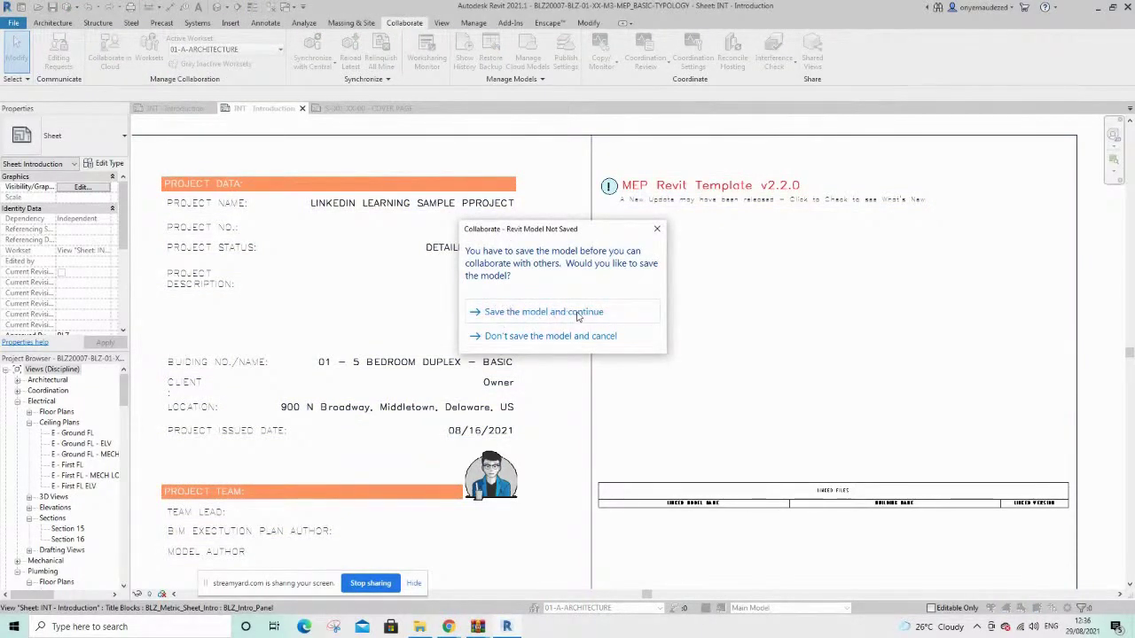
click(563, 315)
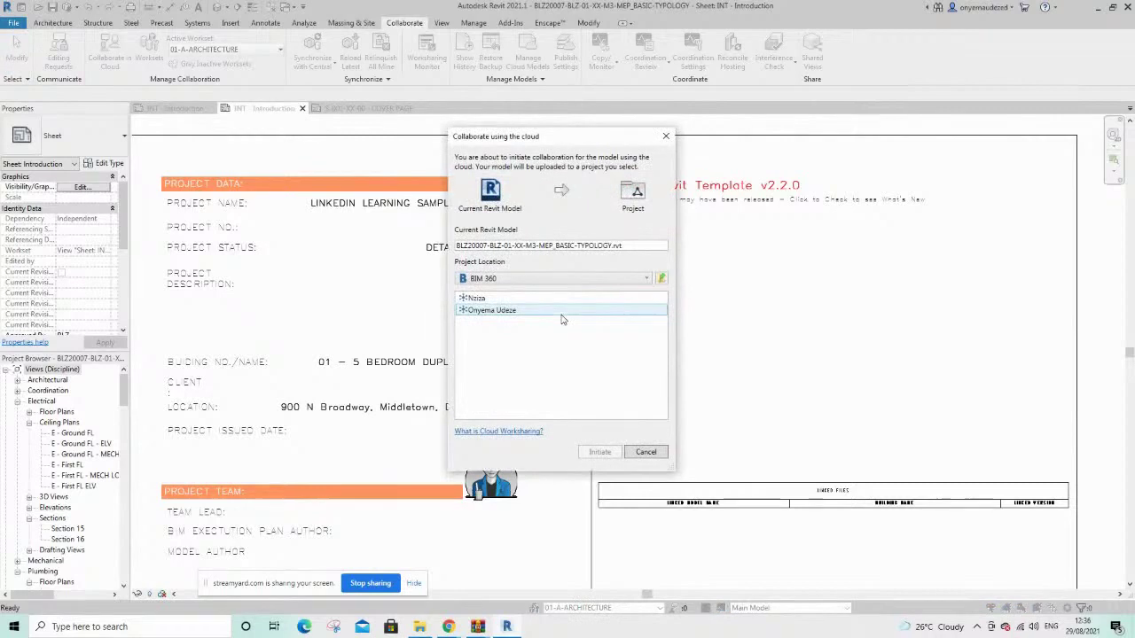
Open Sample Project 0070's Project Files from the BIM 360 hub
click(517, 320)
double_click(516, 321)
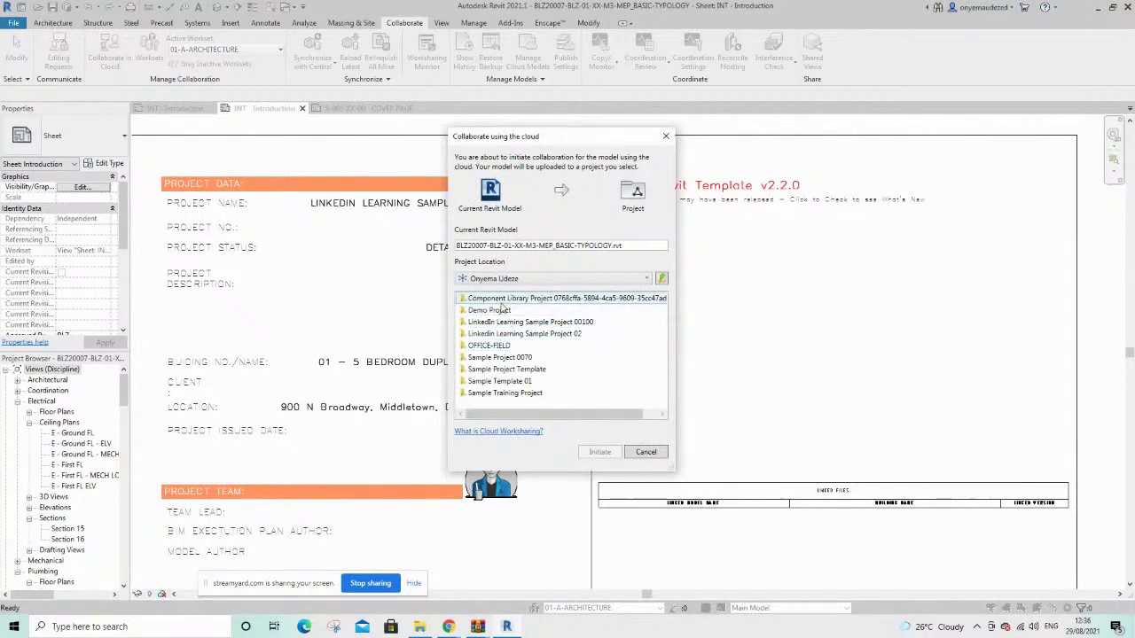
double_click(524, 357)
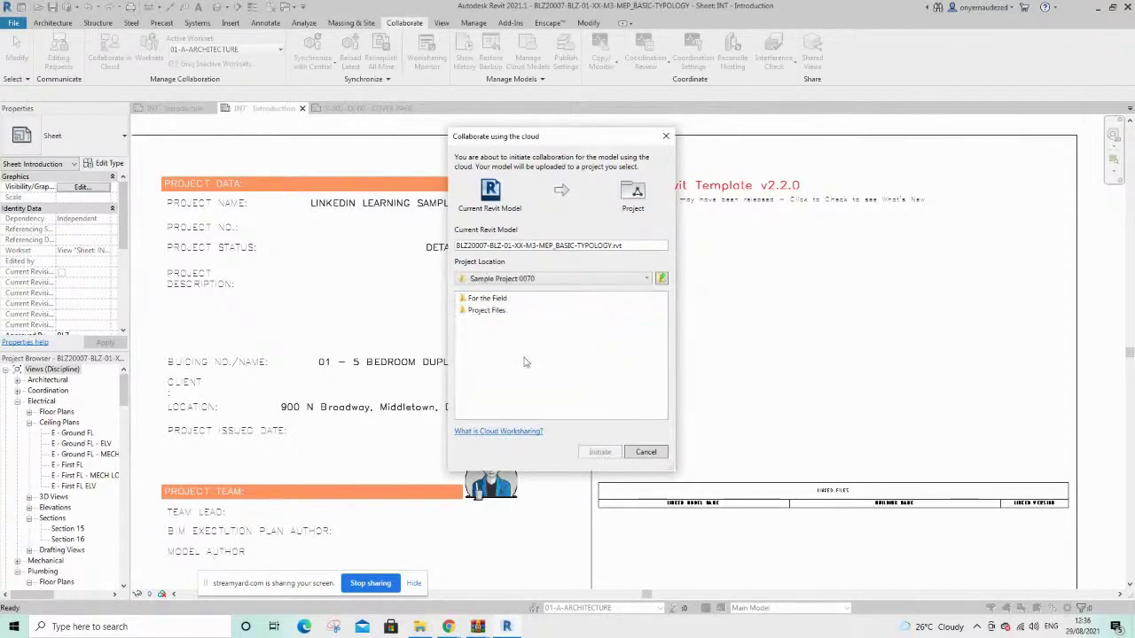
click(484, 312)
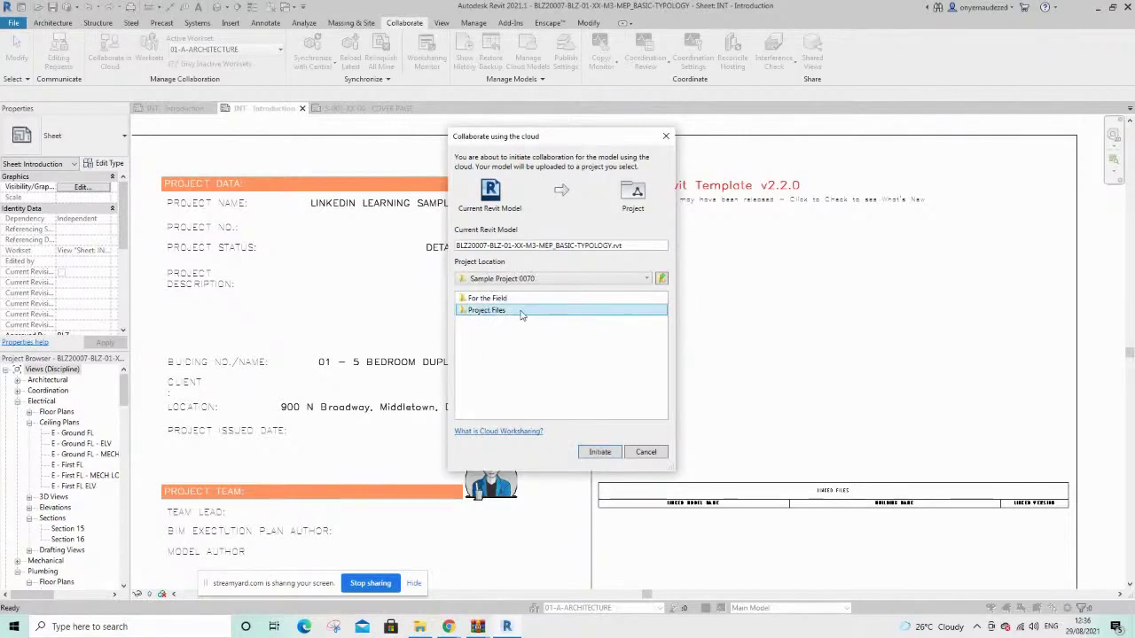
double_click(521, 312)
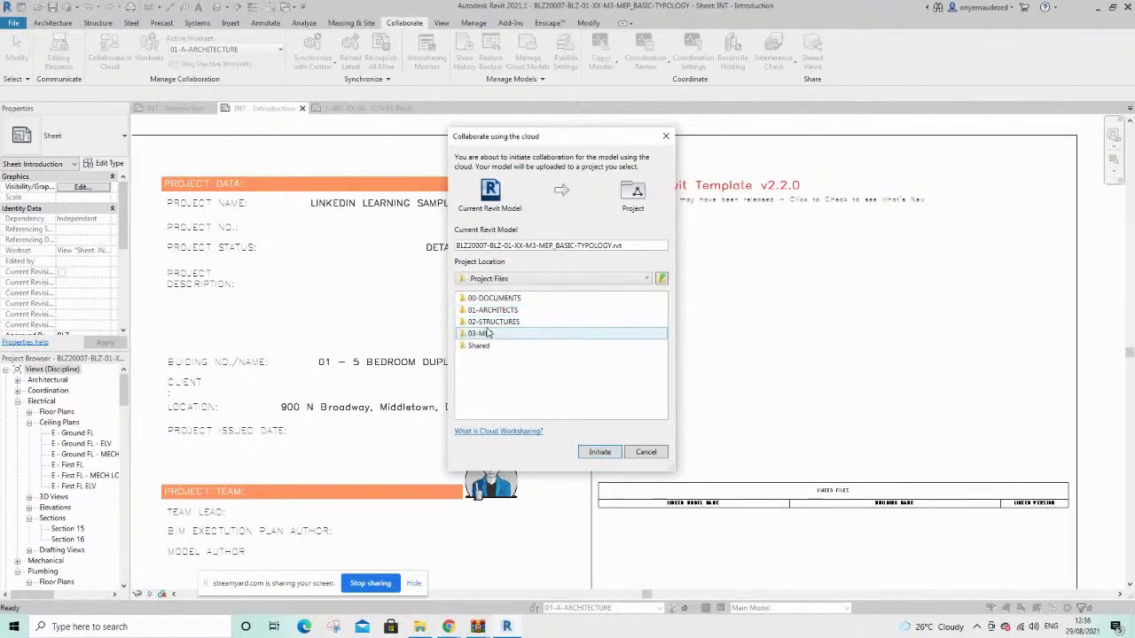
Browse to 03-MEP > 01-BIM > 00-MODEL > 01-REVIT and initiate the MEP model upload
double_click(488, 333)
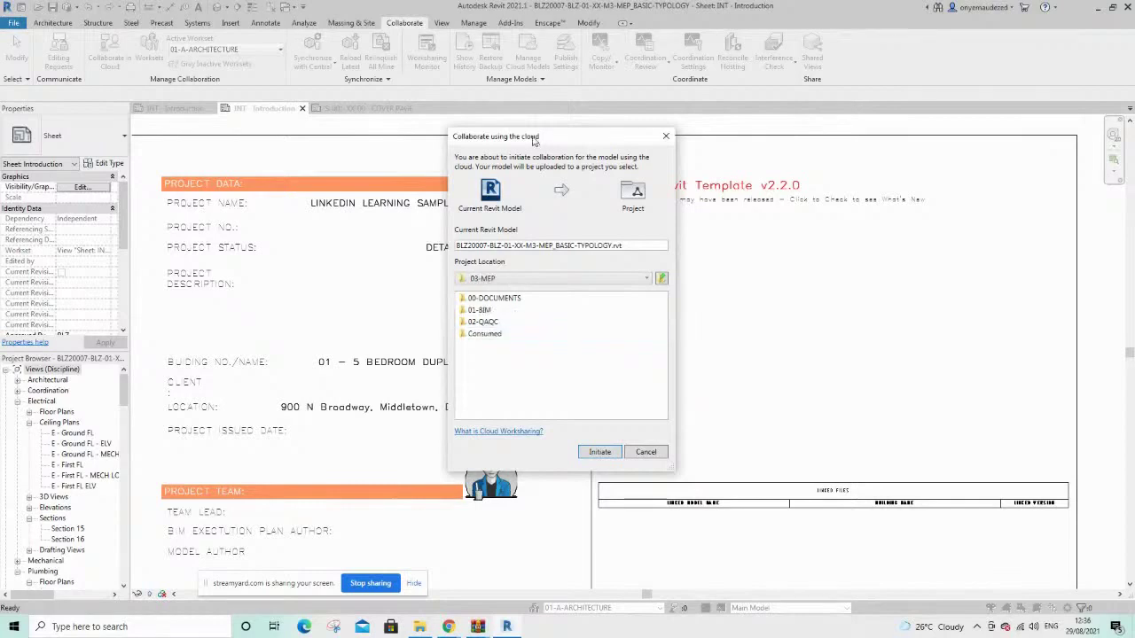
mouse_move(534, 141)
mouse_down()
mouse_move(208, 114)
mouse_move(518, 127)
mouse_up()
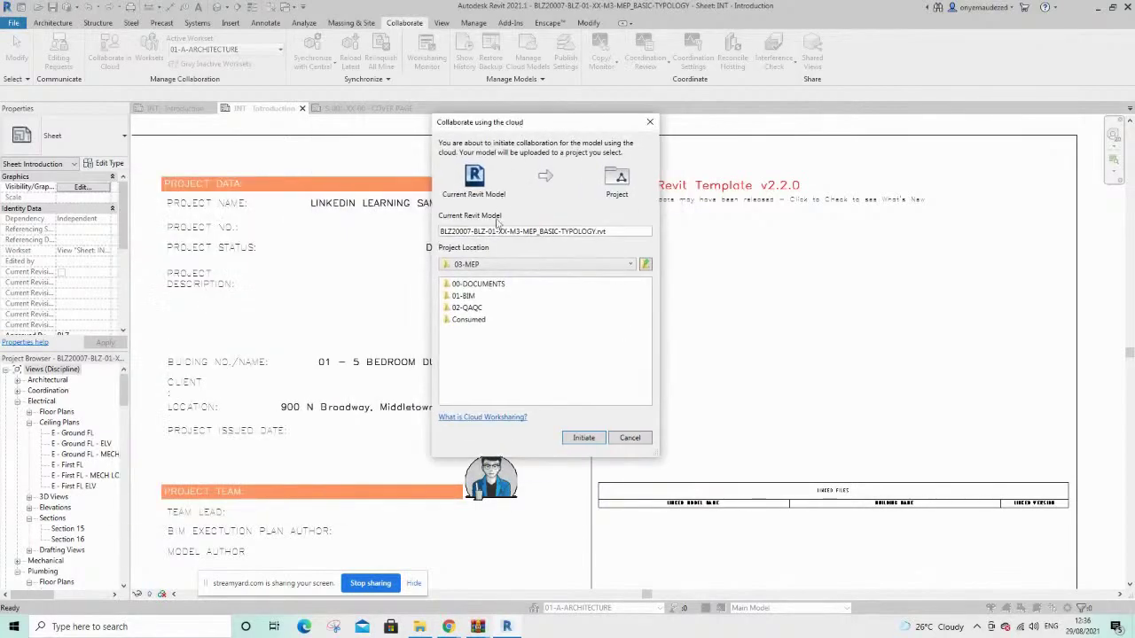
click(476, 299)
double_click(476, 299)
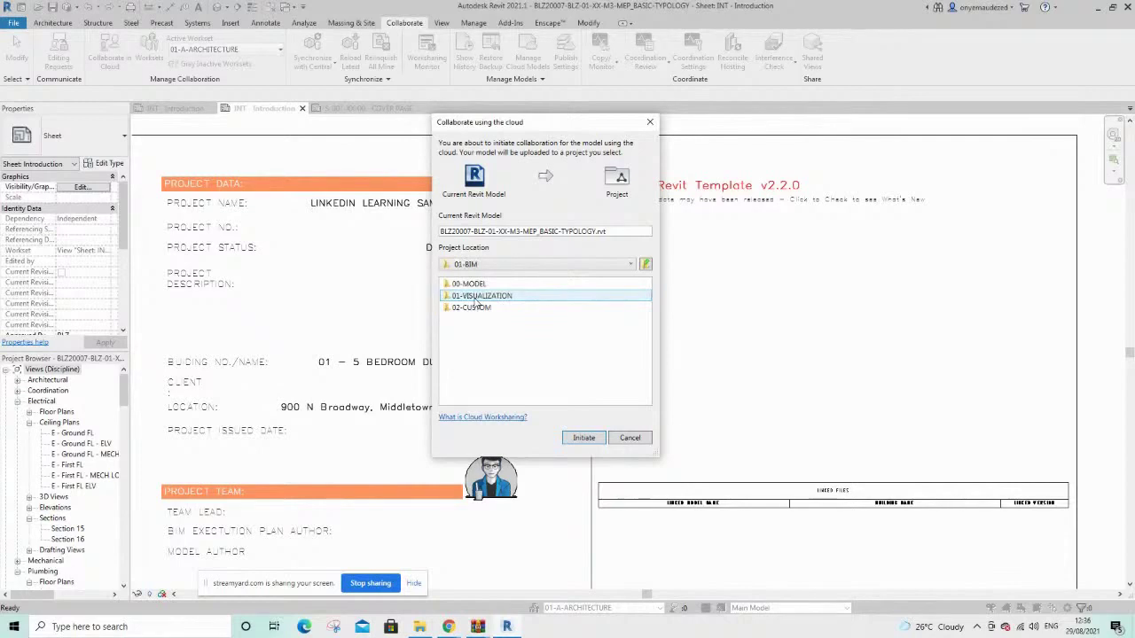
click(476, 286)
double_click(476, 285)
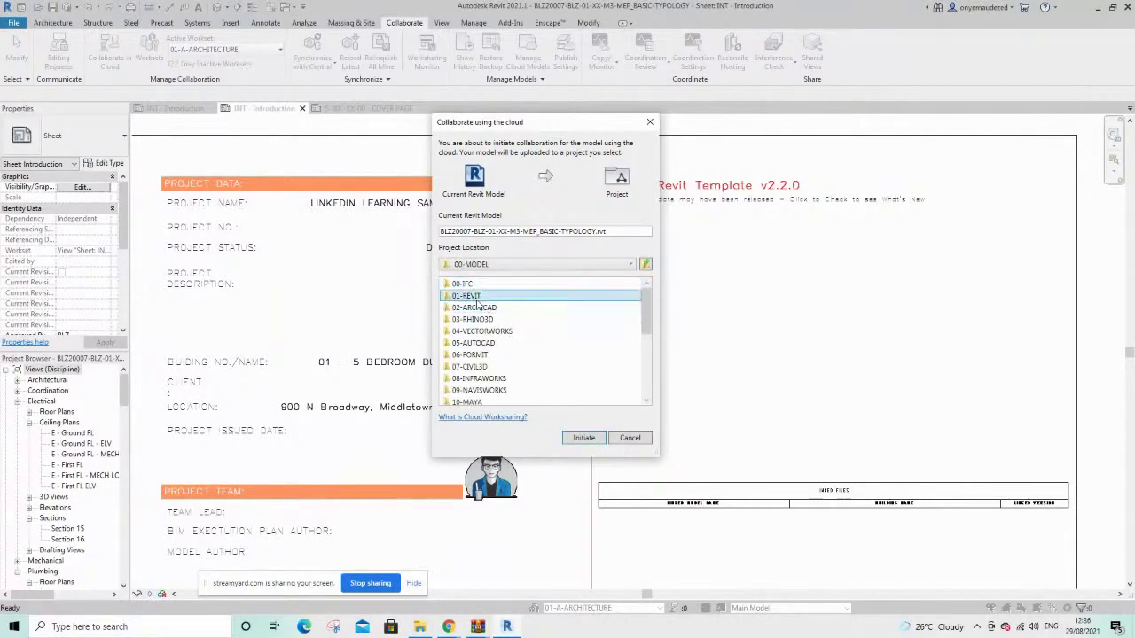
double_click(478, 300)
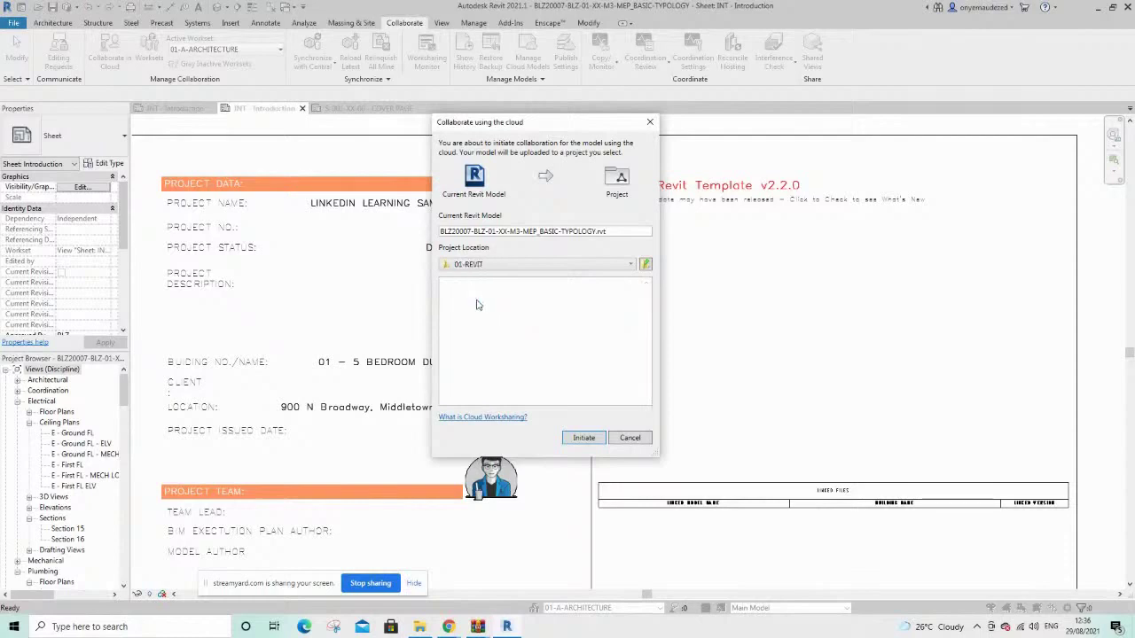
click(583, 437)
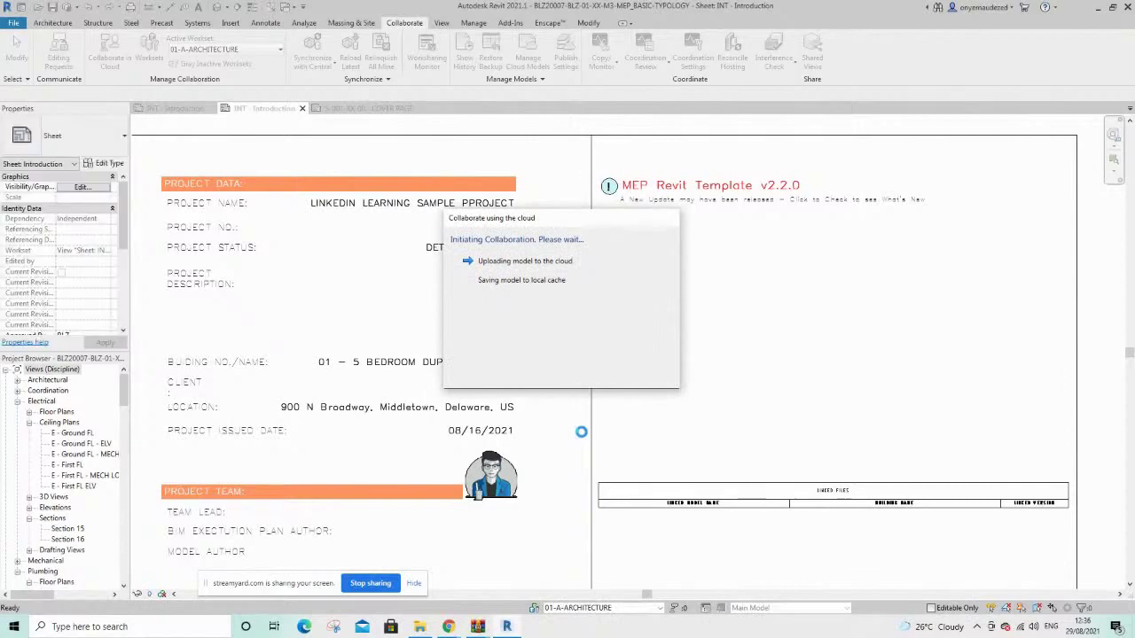
In Autodesk Docs, confirm 03-MEP > 01-BIM > 00-MODEL > 01-REVIT is still empty, then return to Revit
mouse_move(449, 628)
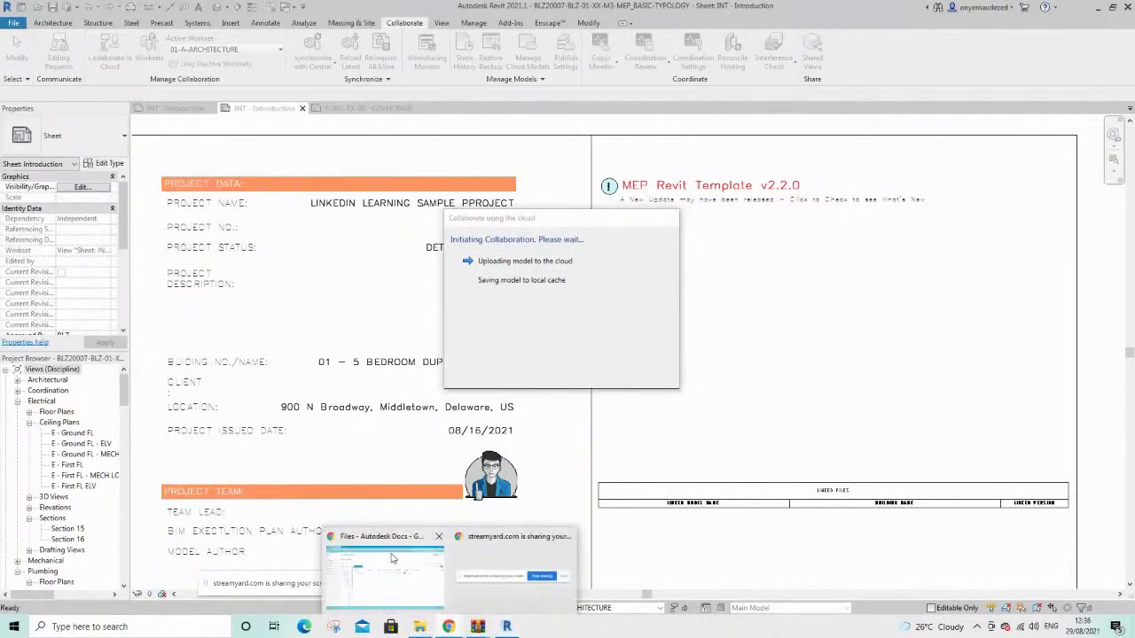
click(395, 558)
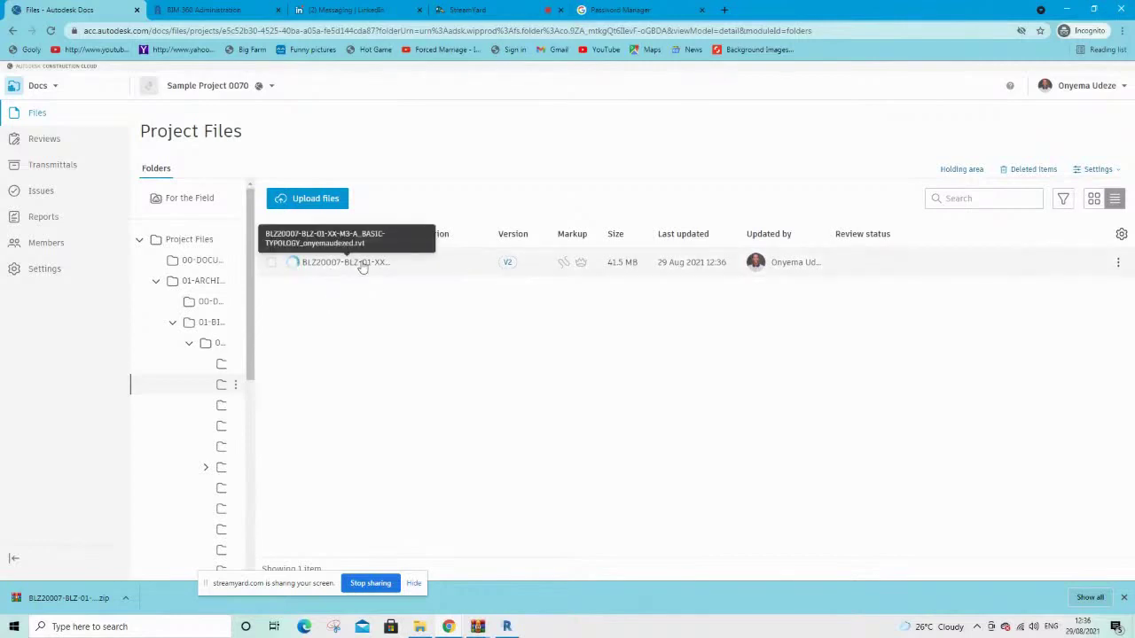
click(165, 285)
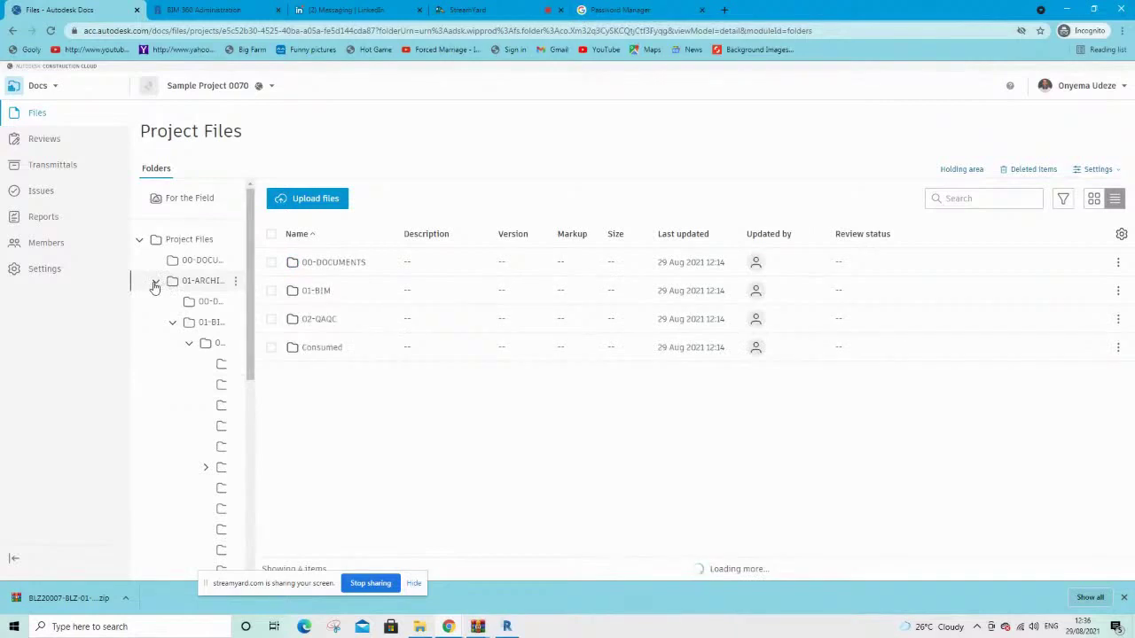
click(154, 285)
click(186, 322)
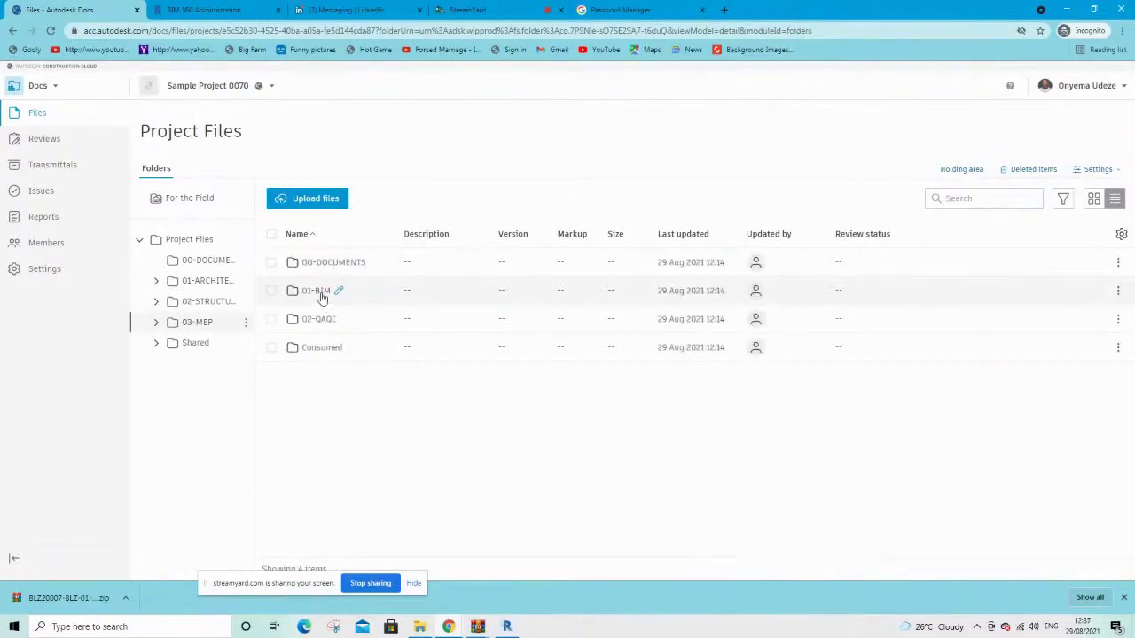
click(319, 292)
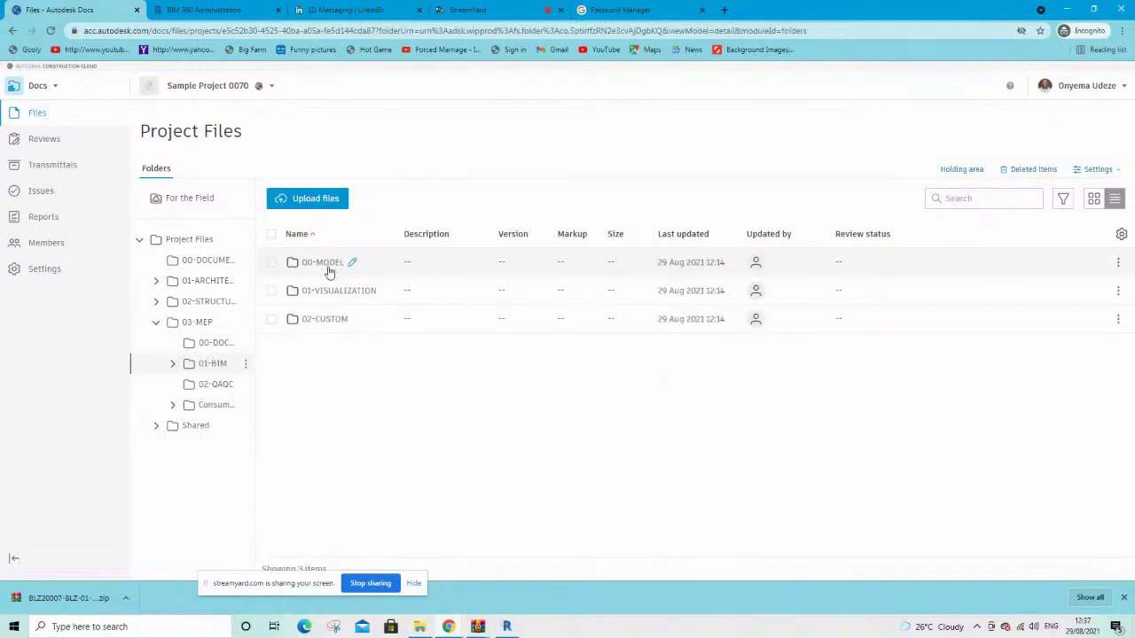
click(332, 267)
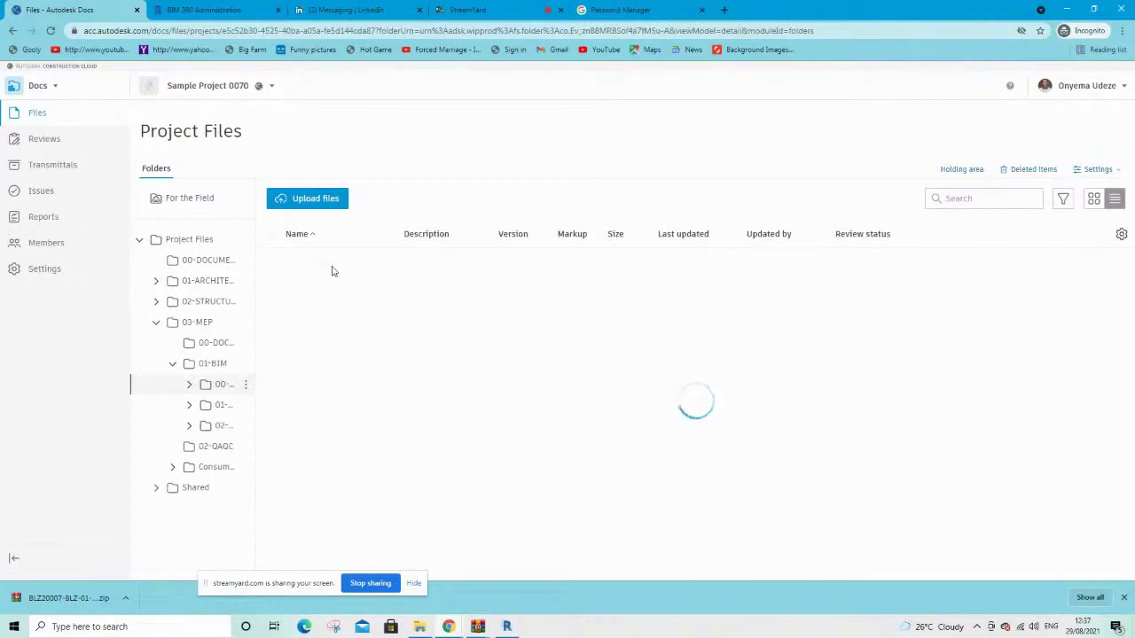
click(328, 292)
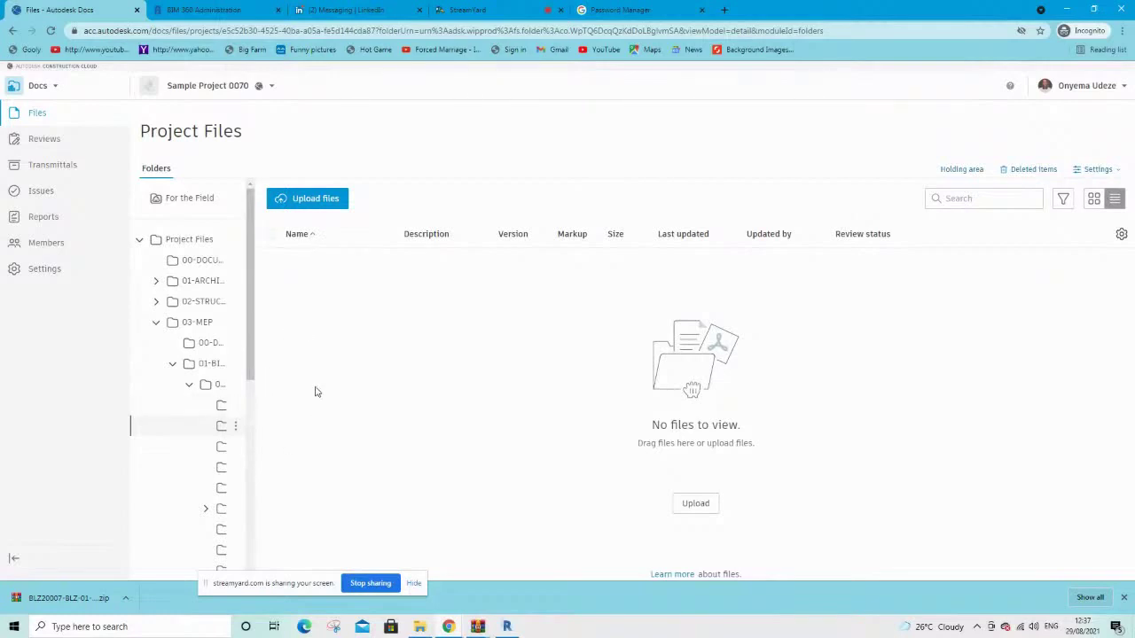
click(507, 627)
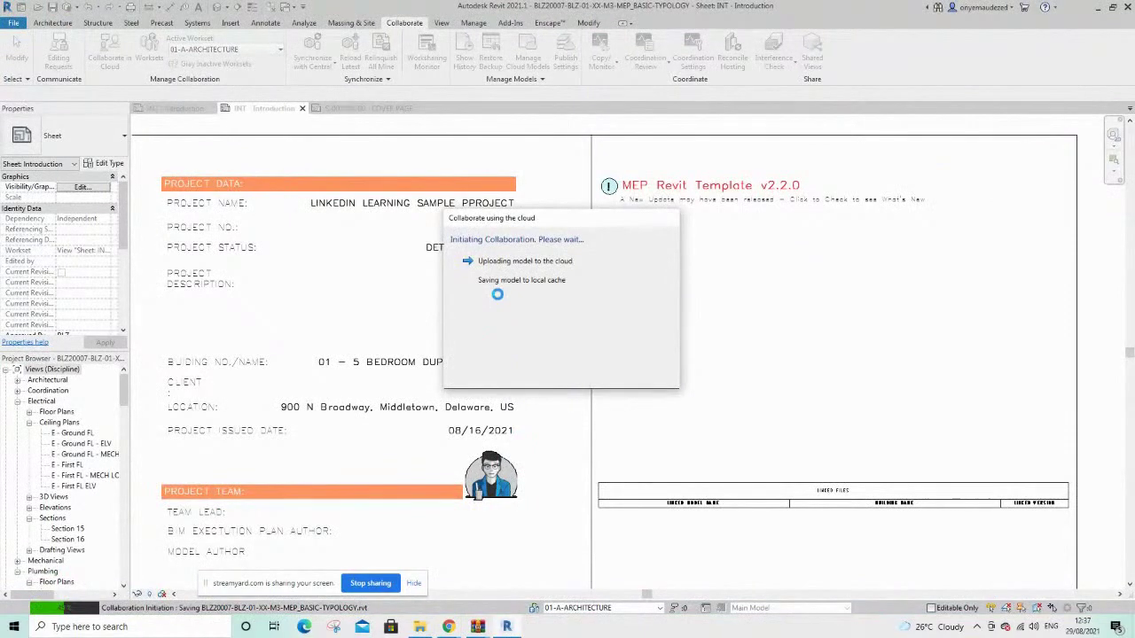
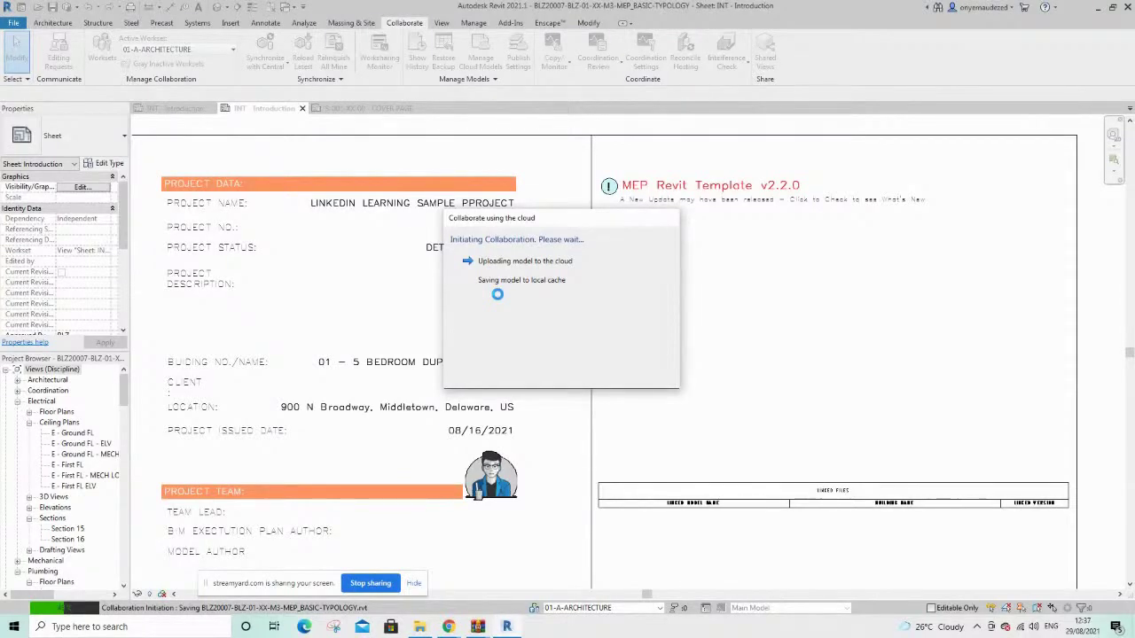
Wait for the MEP model upload to finish, then close the collaboration success message
mouse_move(450, 629)
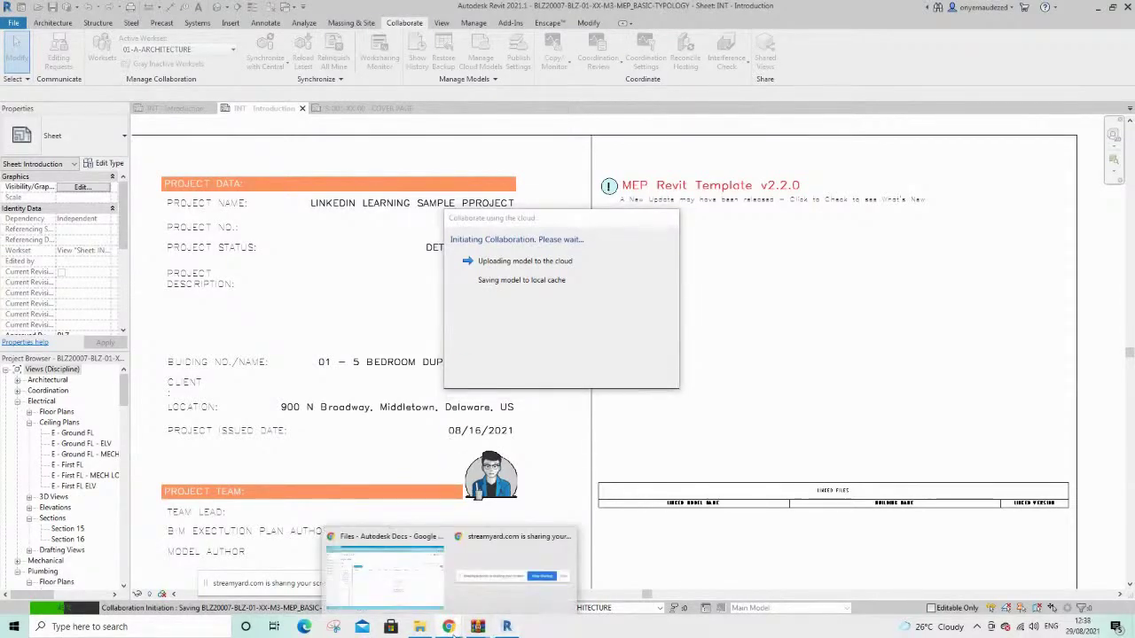
click(376, 581)
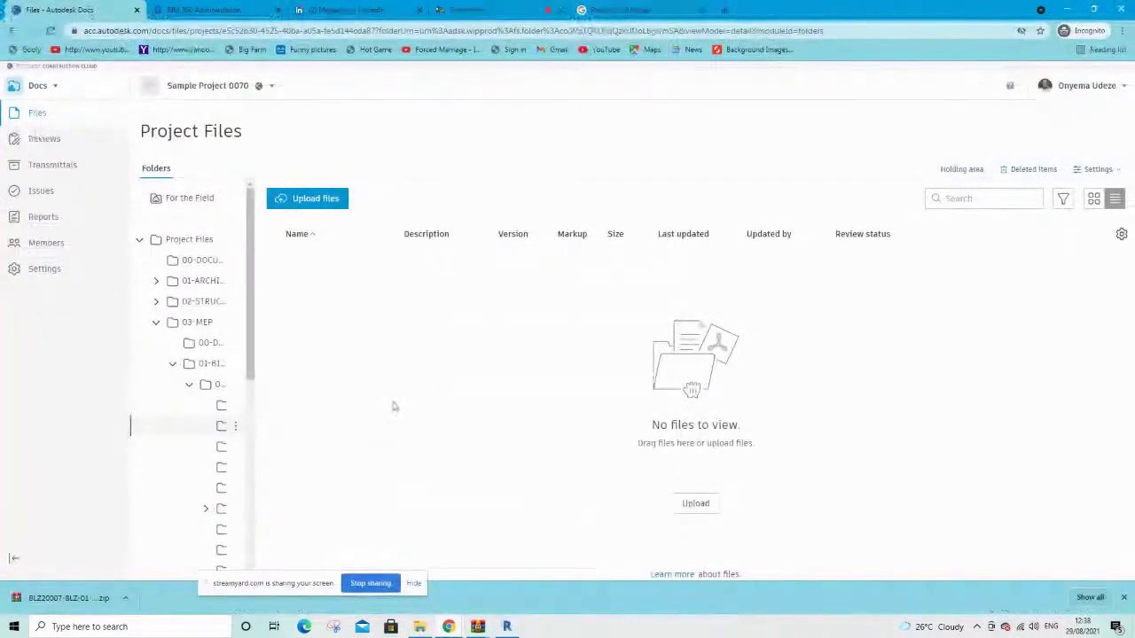
click(506, 626)
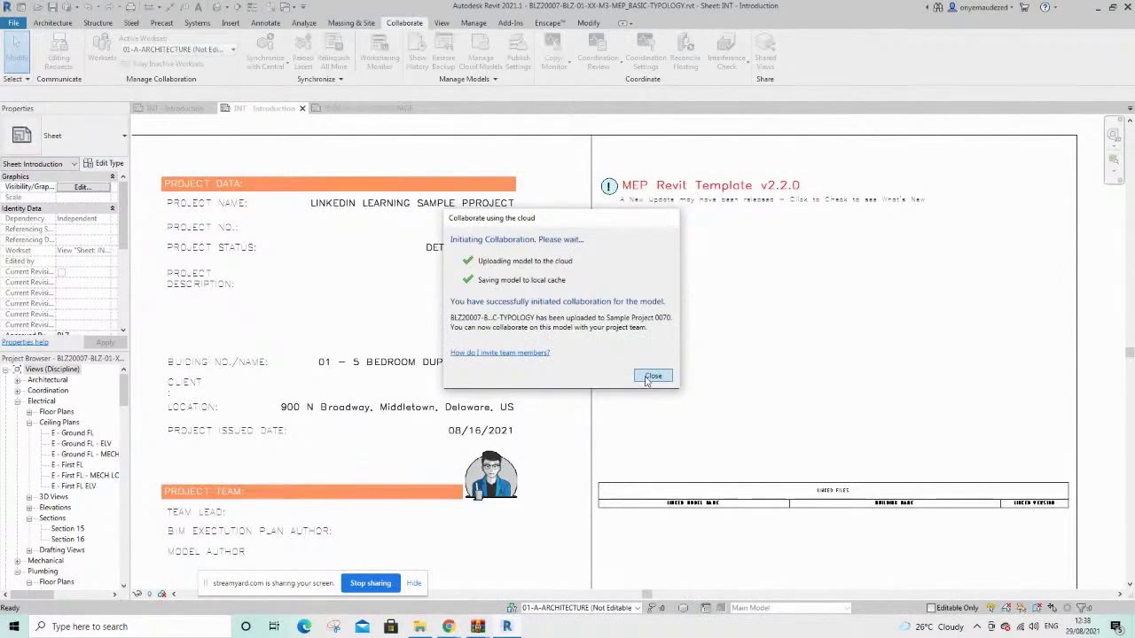
click(650, 377)
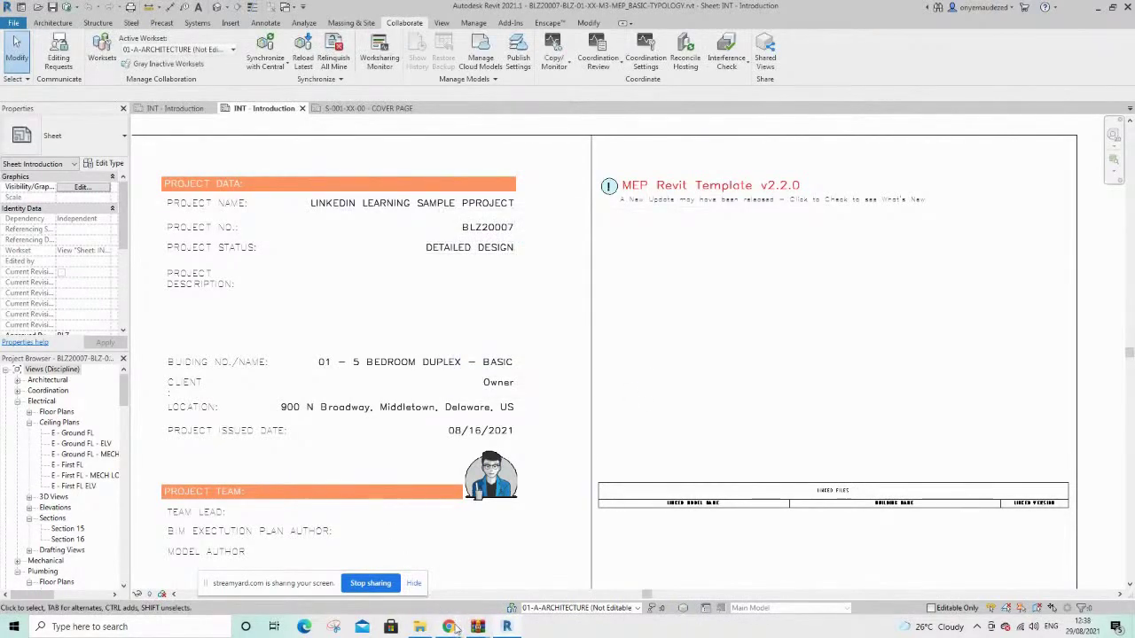
Confirm the MEP model is in Docs as V1, then show the structural model's COVER PAGE sheet
mouse_move(455, 626)
click(374, 580)
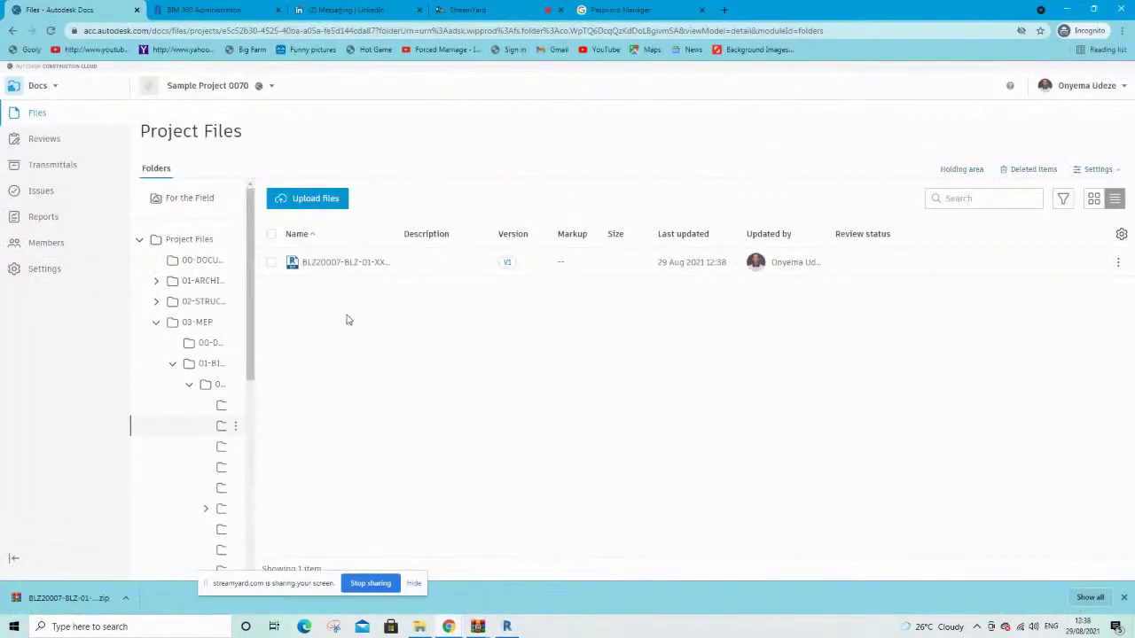
click(507, 627)
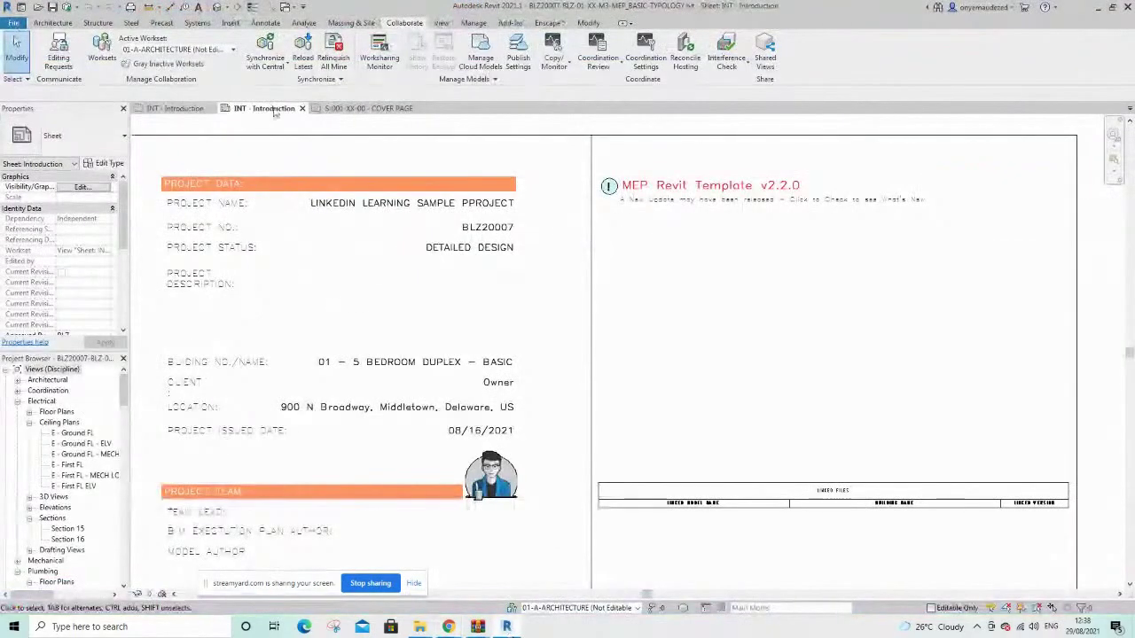
click(363, 109)
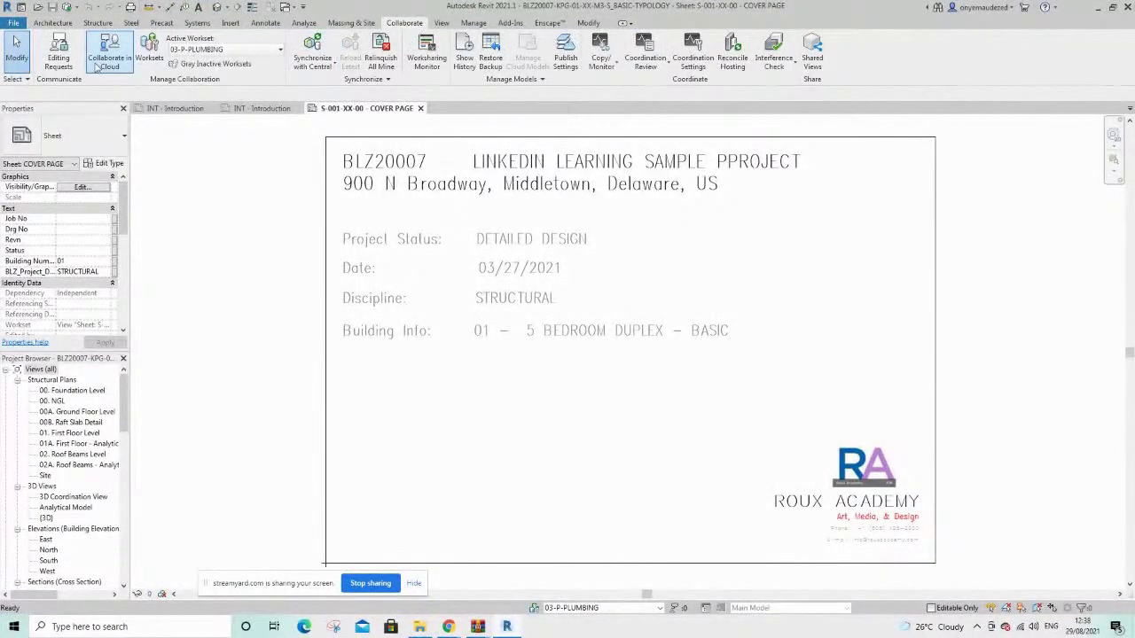
Start Collaborate in Cloud for the structural model and browse into Sample Project 0070's Project Files
click(109, 53)
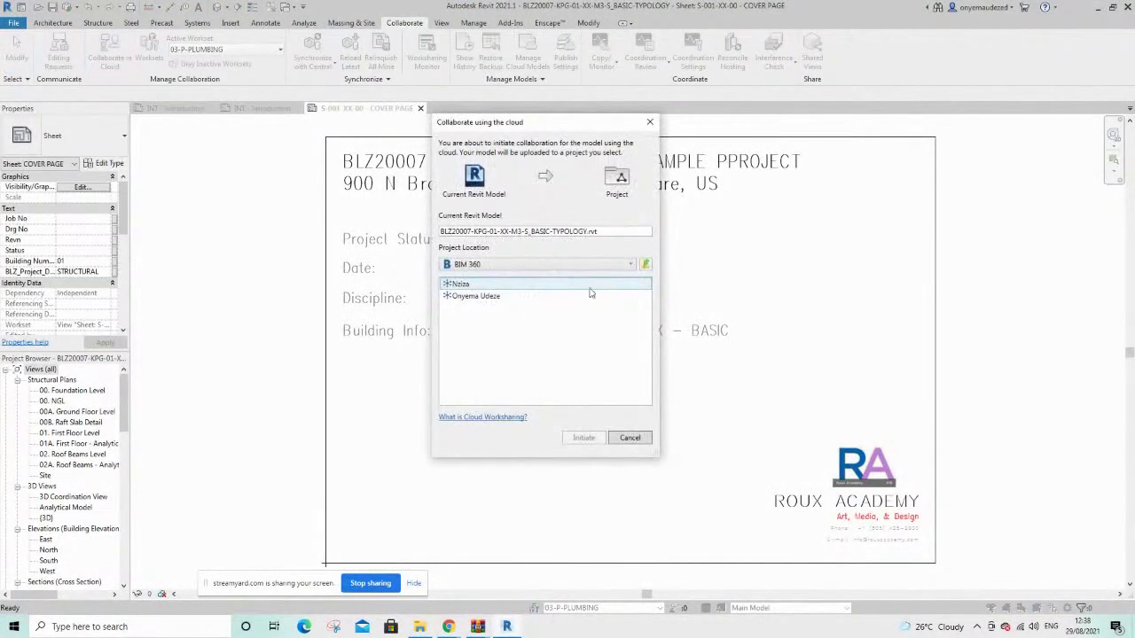
double_click(477, 296)
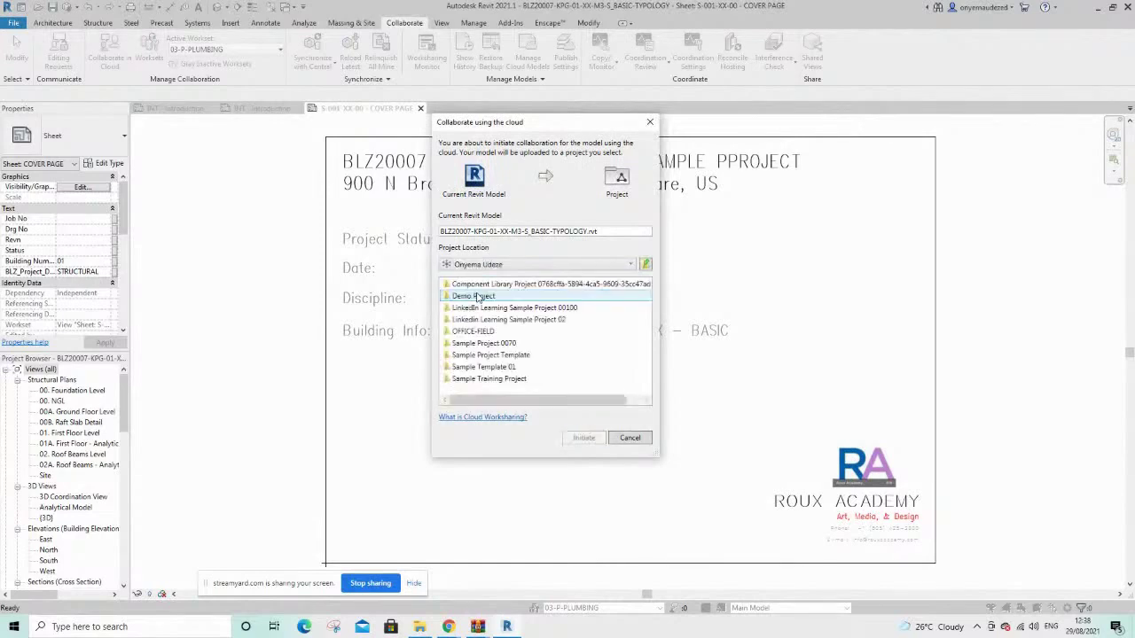
click(497, 347)
double_click(497, 346)
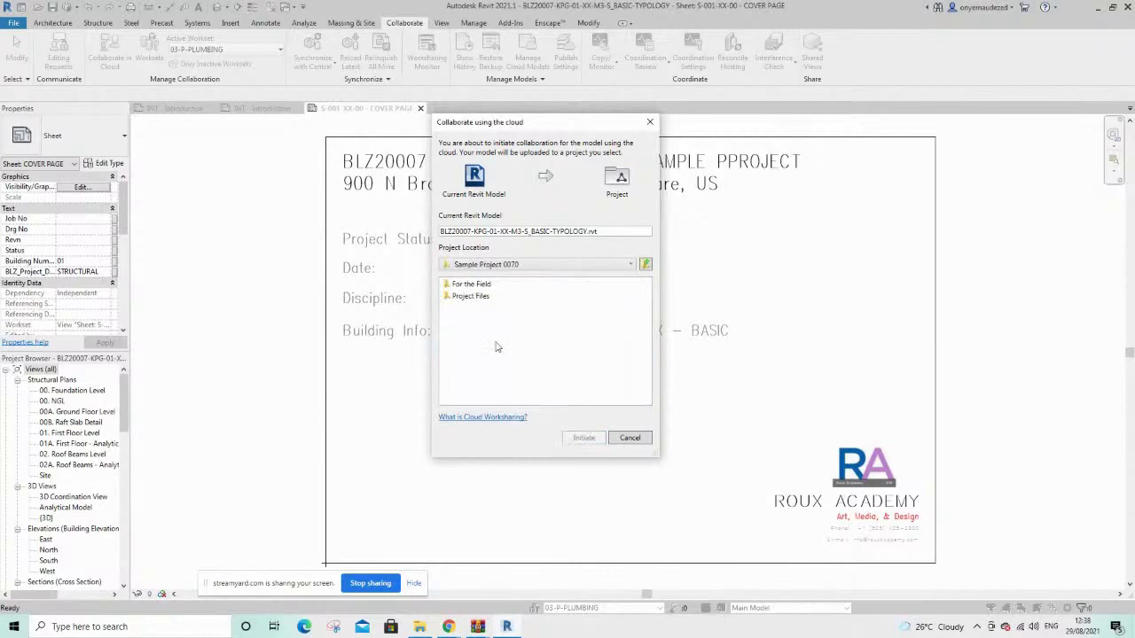
click(473, 298)
double_click(473, 298)
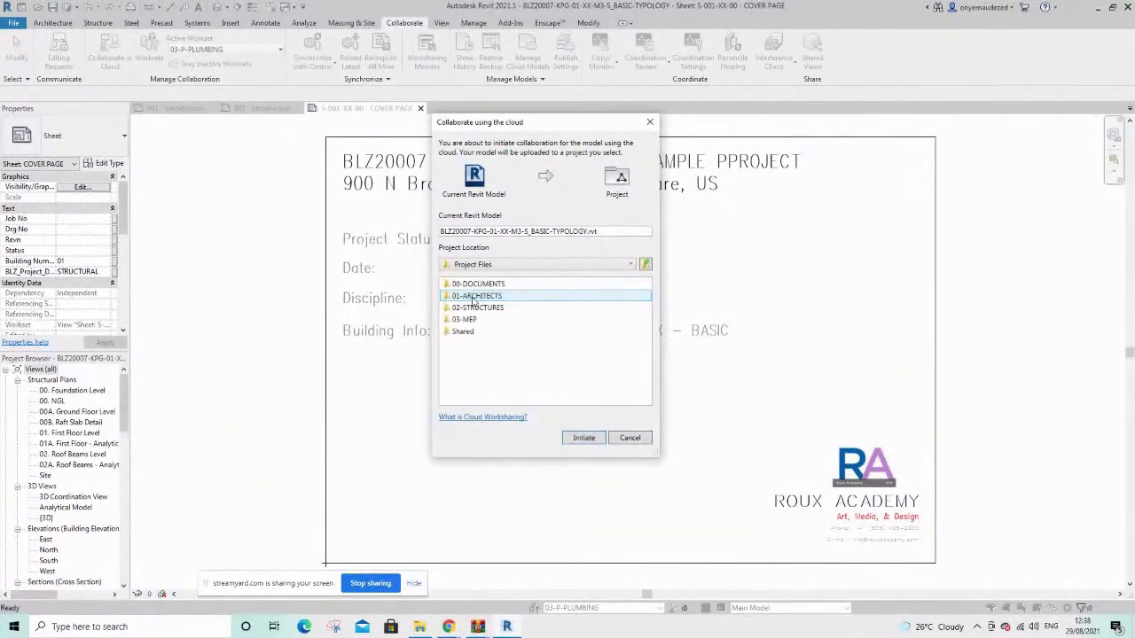
click(502, 300)
double_click(479, 296)
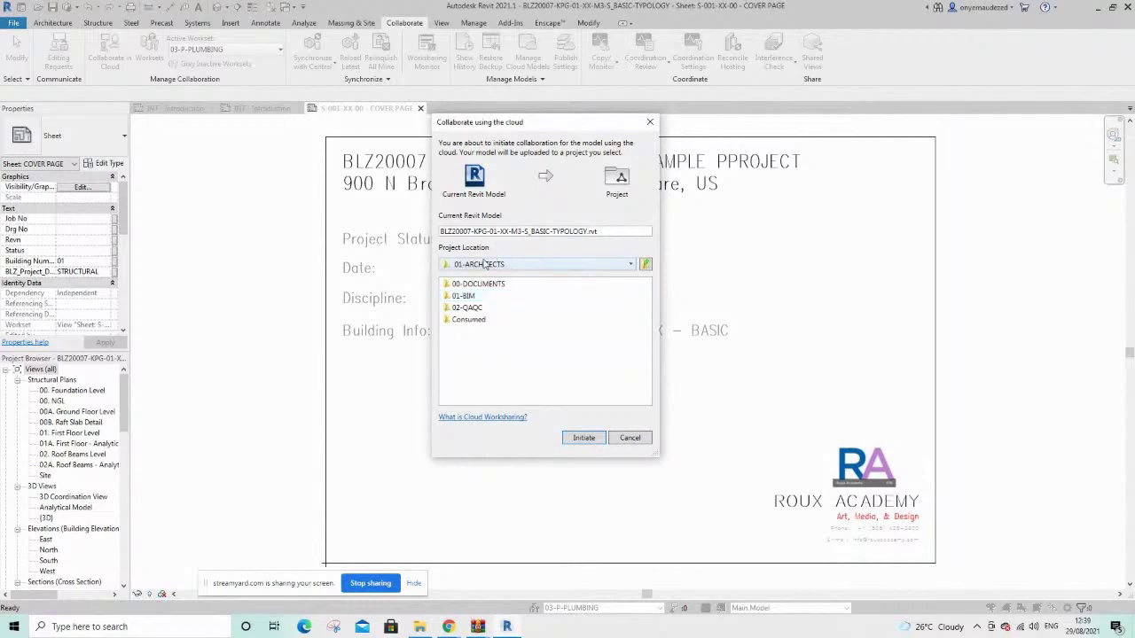
Target 02-STRUCTURES > 01-BIM > 00-MODEL > 01-REVIT and initiate the structural upload
click(495, 260)
click(488, 313)
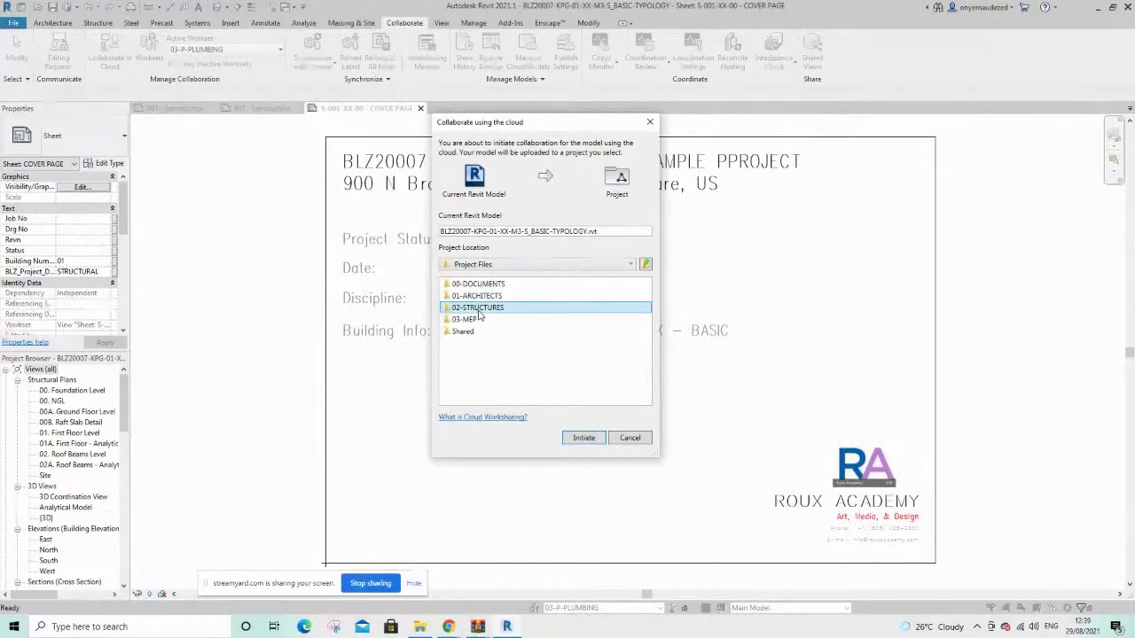
double_click(479, 308)
double_click(479, 296)
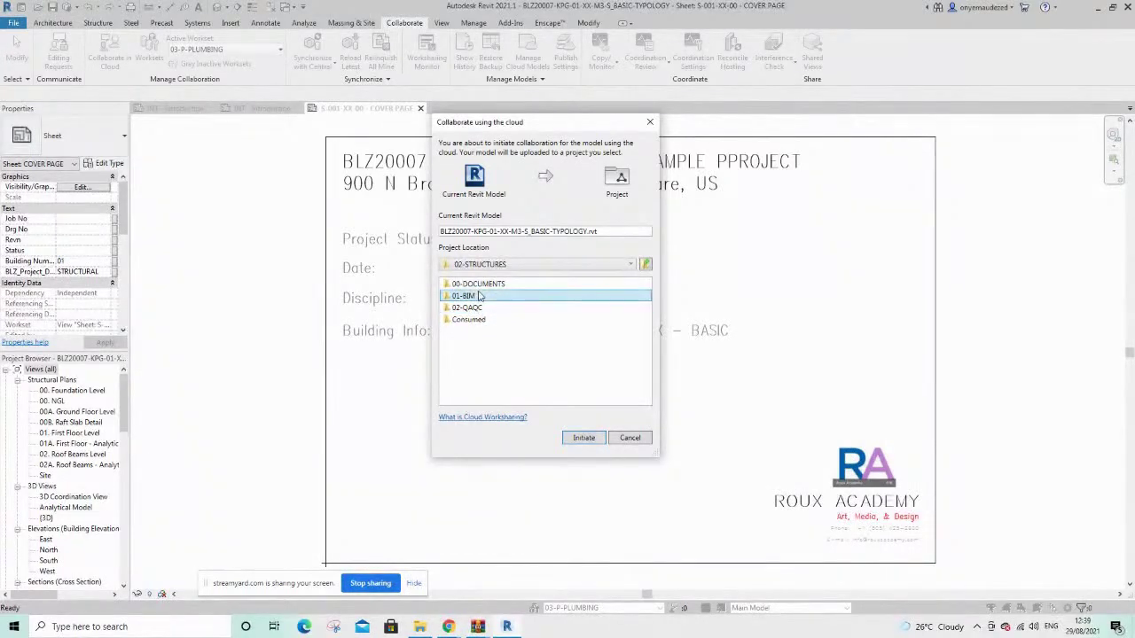
click(486, 284)
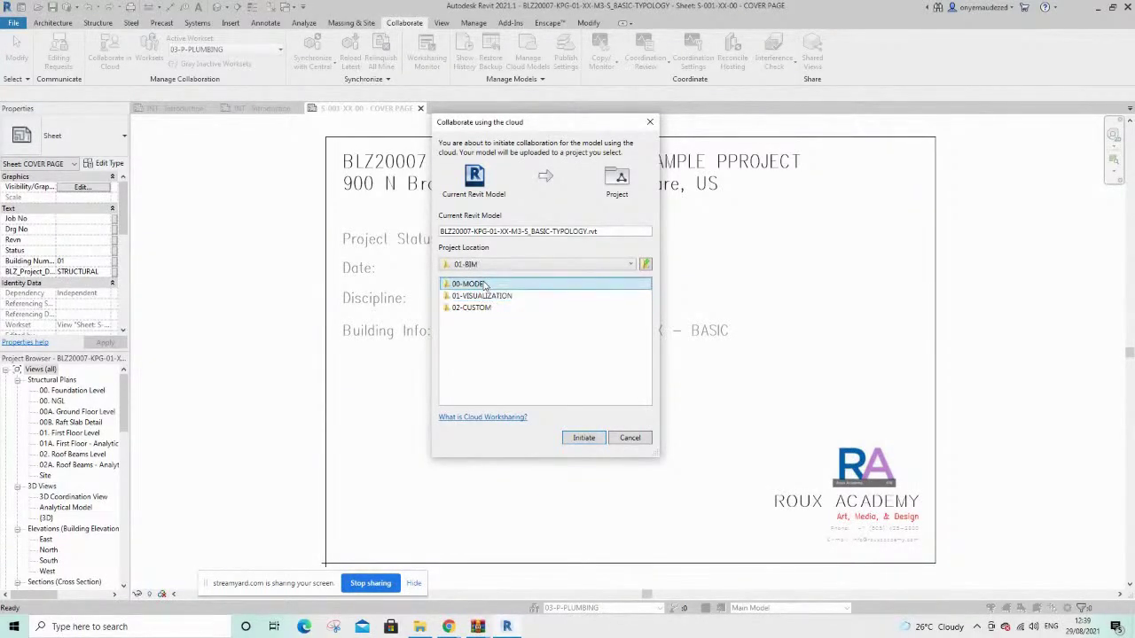
double_click(485, 284)
click(494, 296)
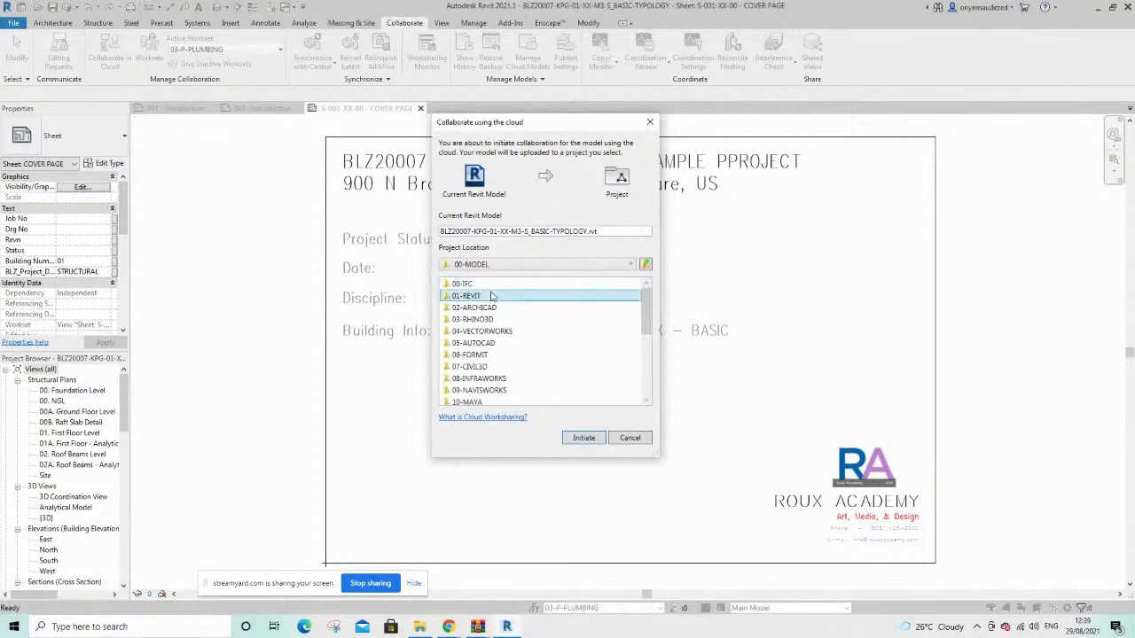
double_click(493, 296)
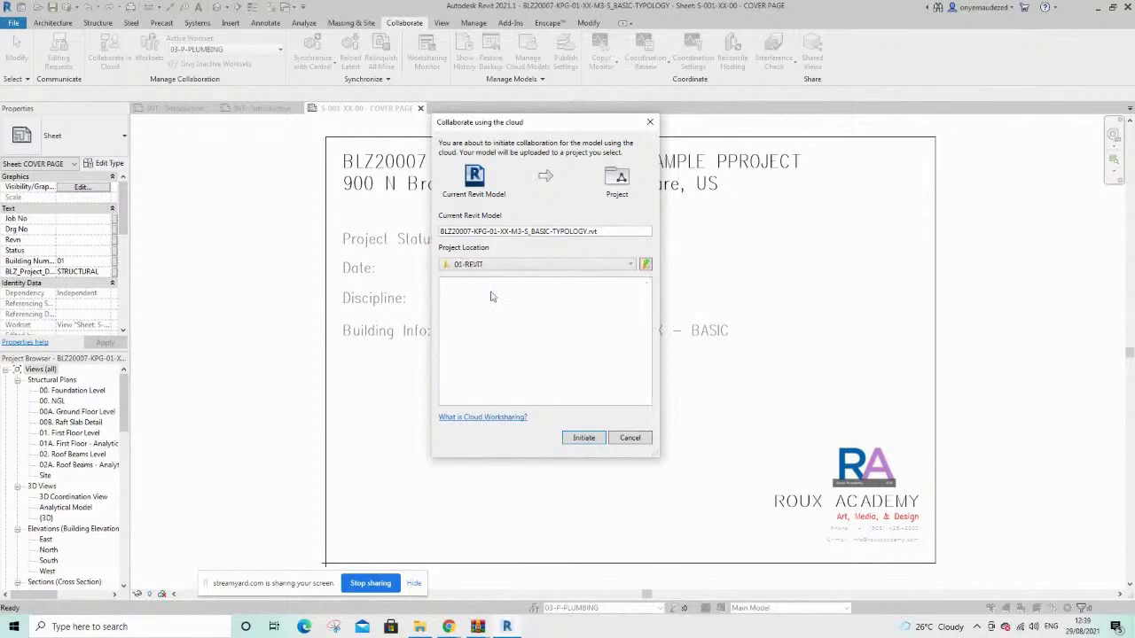
click(582, 438)
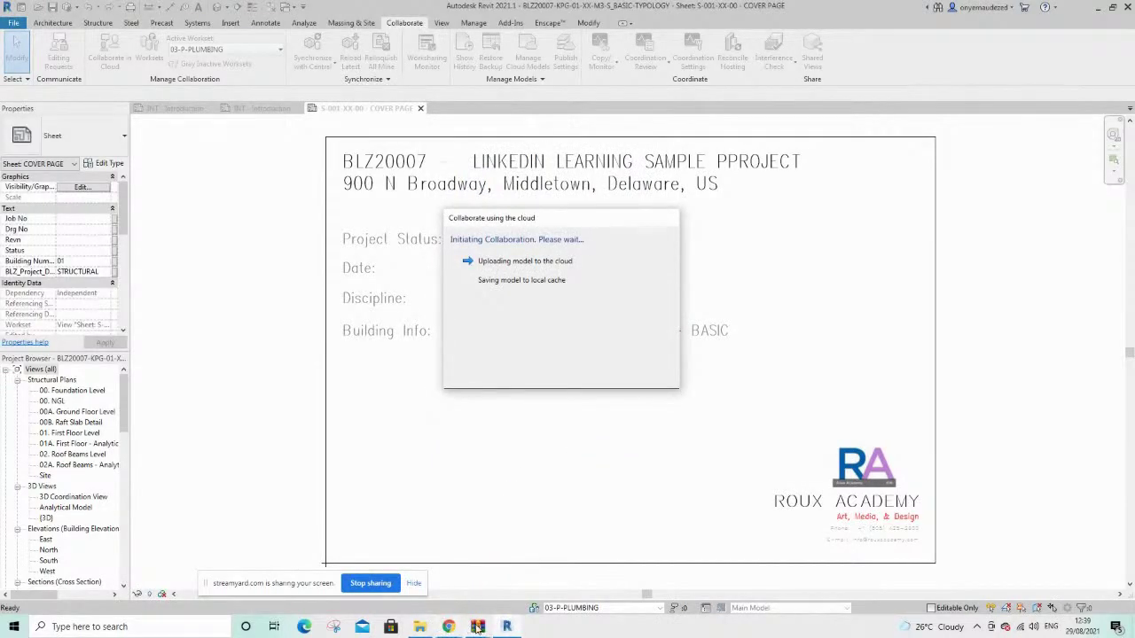
Leave the structural upload running and switch to the Autodesk Docs browser window
mouse_move(495, 627)
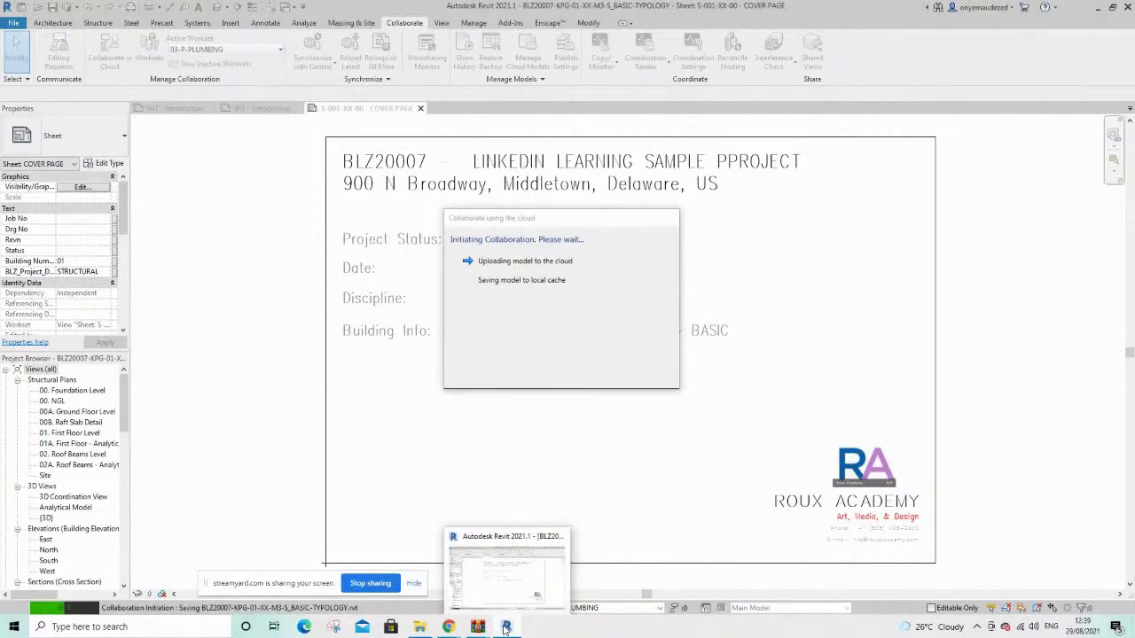
click(485, 589)
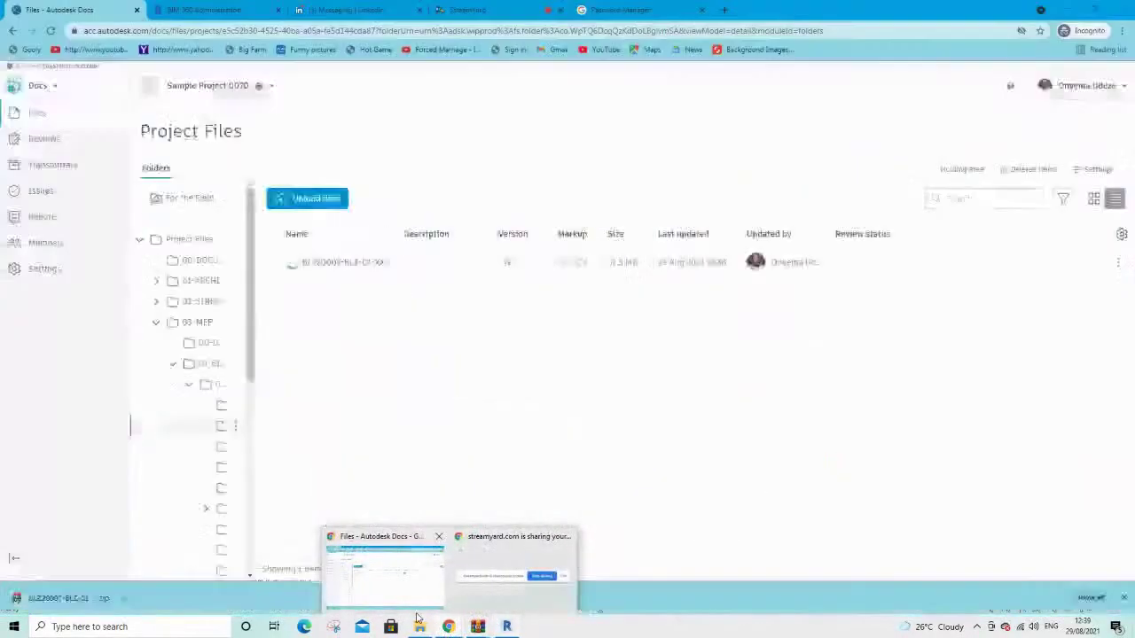
Collapse the 03-MEP folder tree in Docs, then go back to Revit to see the upload result
click(385, 567)
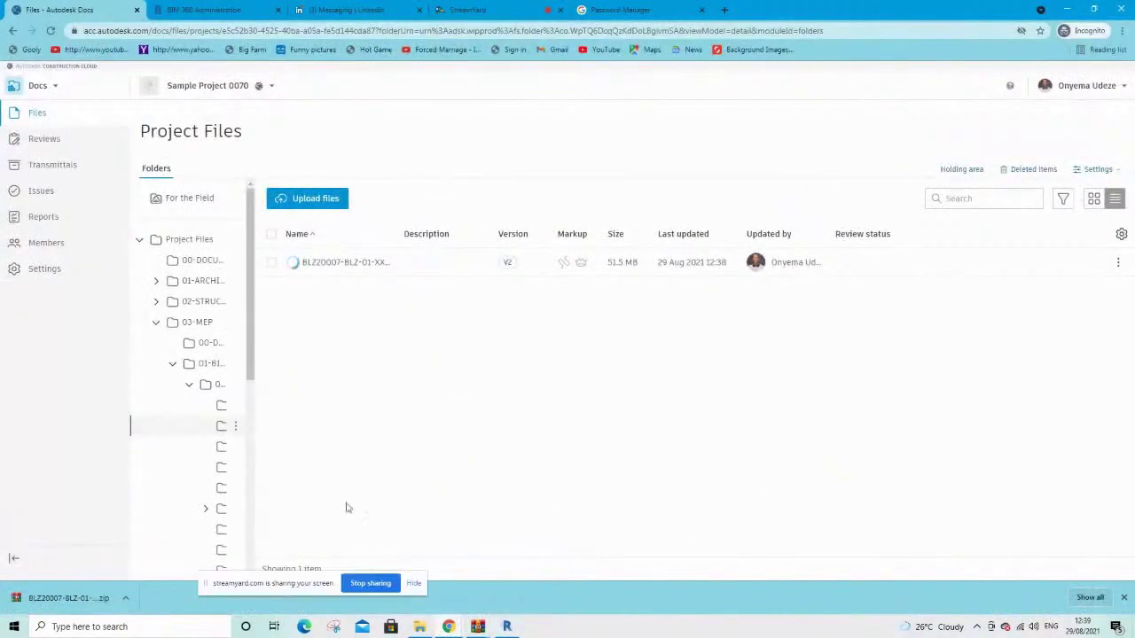
click(152, 323)
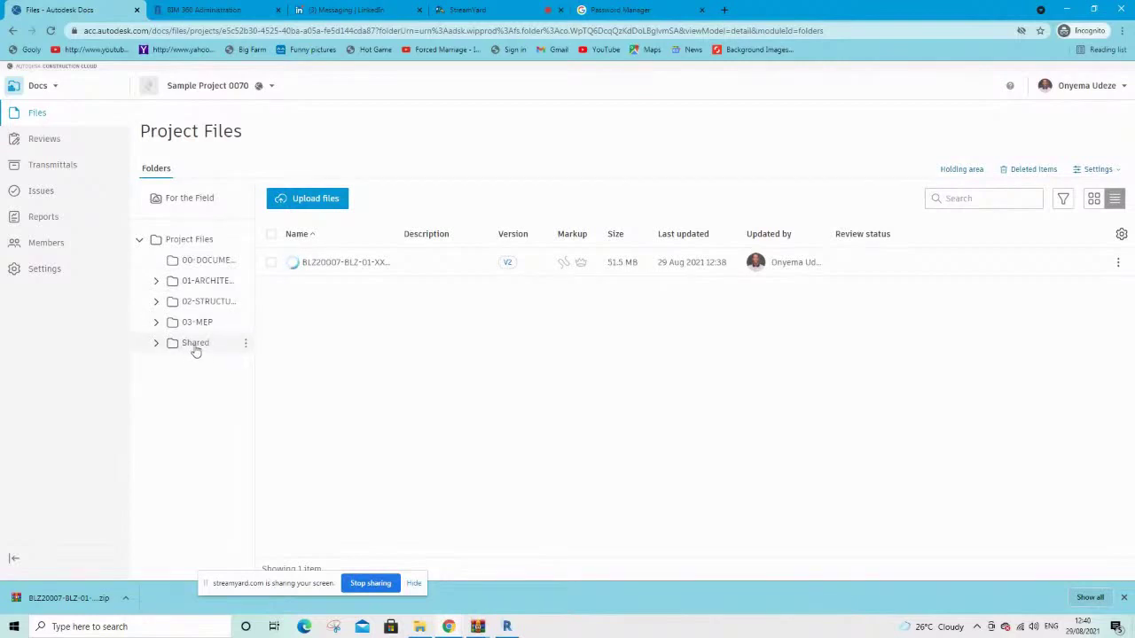
click(507, 627)
Close the upload success message, open Docs' Design Collaboration, then show the MEP INT - Introduction sheet
click(652, 376)
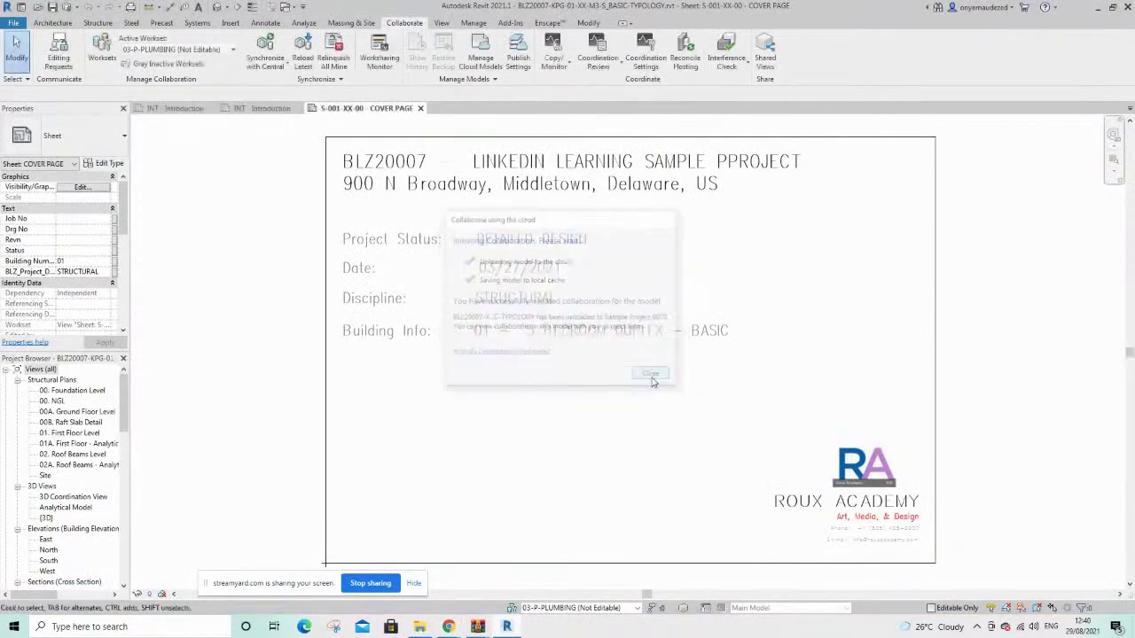
click(448, 627)
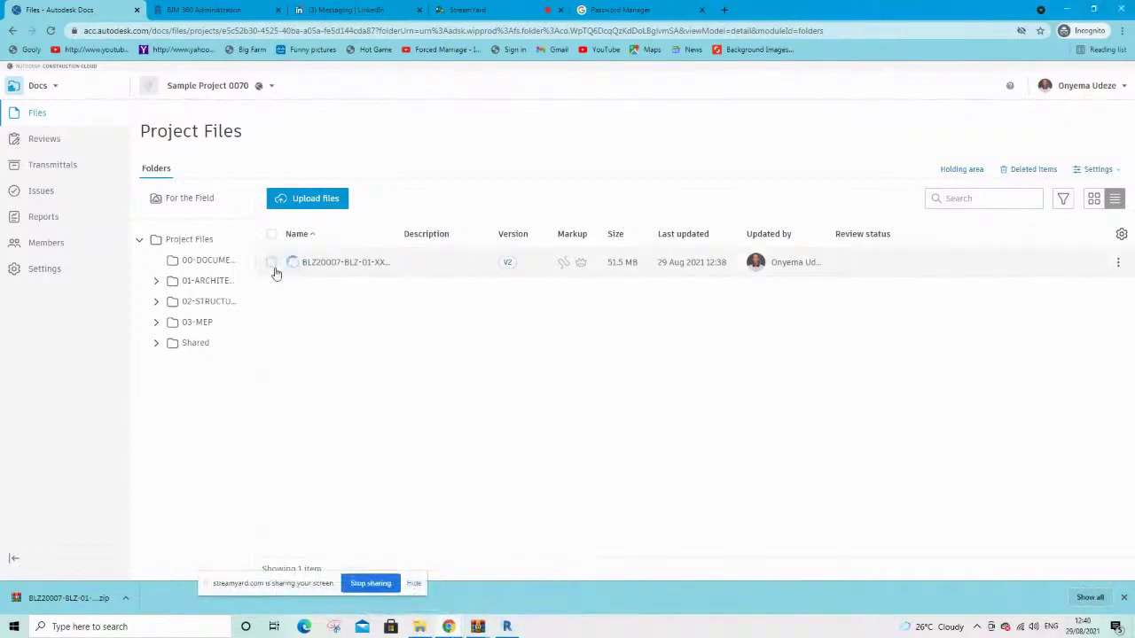
click(39, 87)
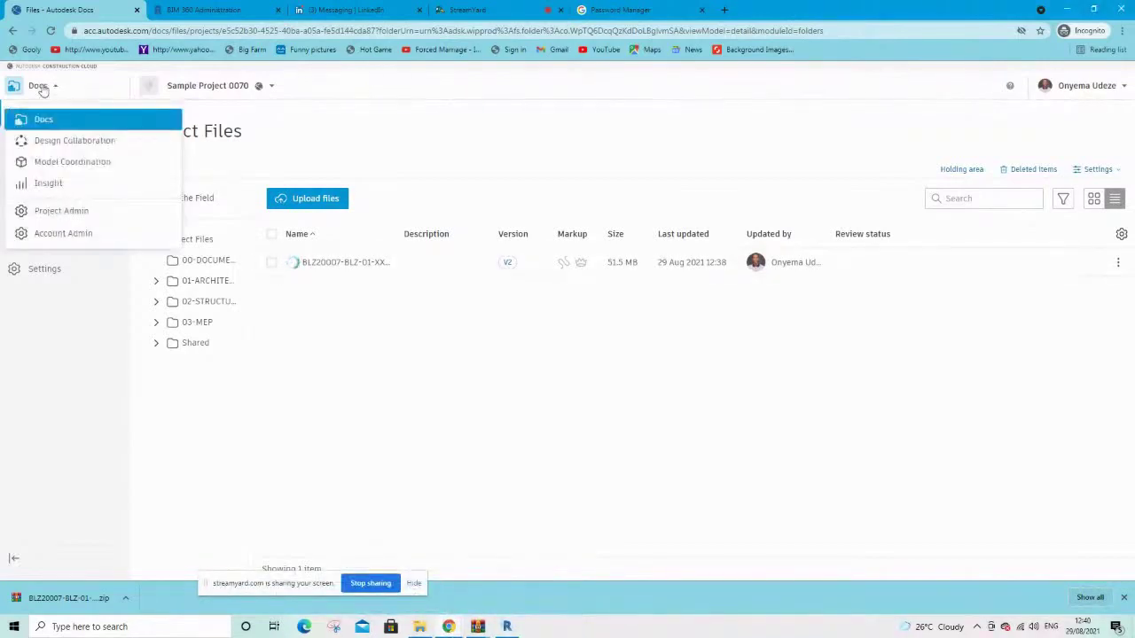
click(65, 145)
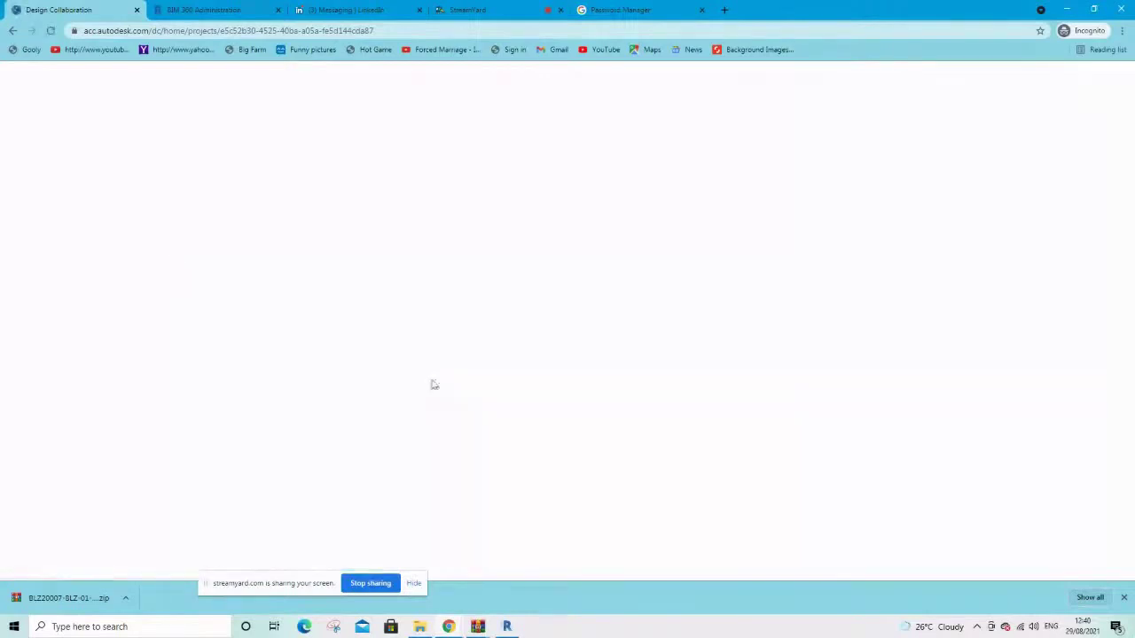
click(507, 627)
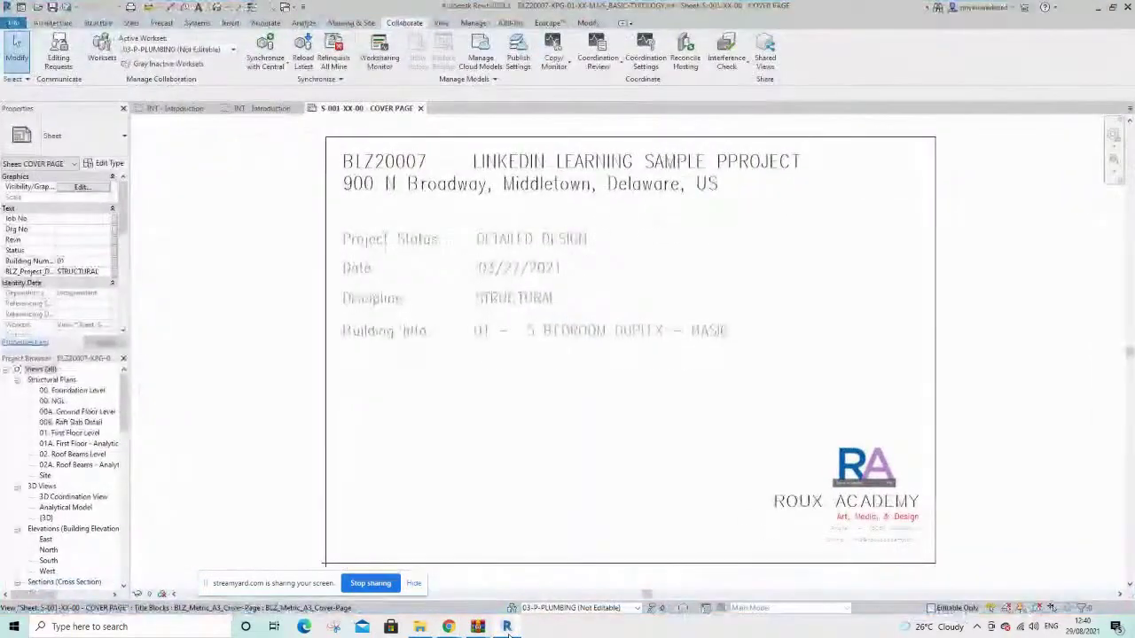
click(266, 108)
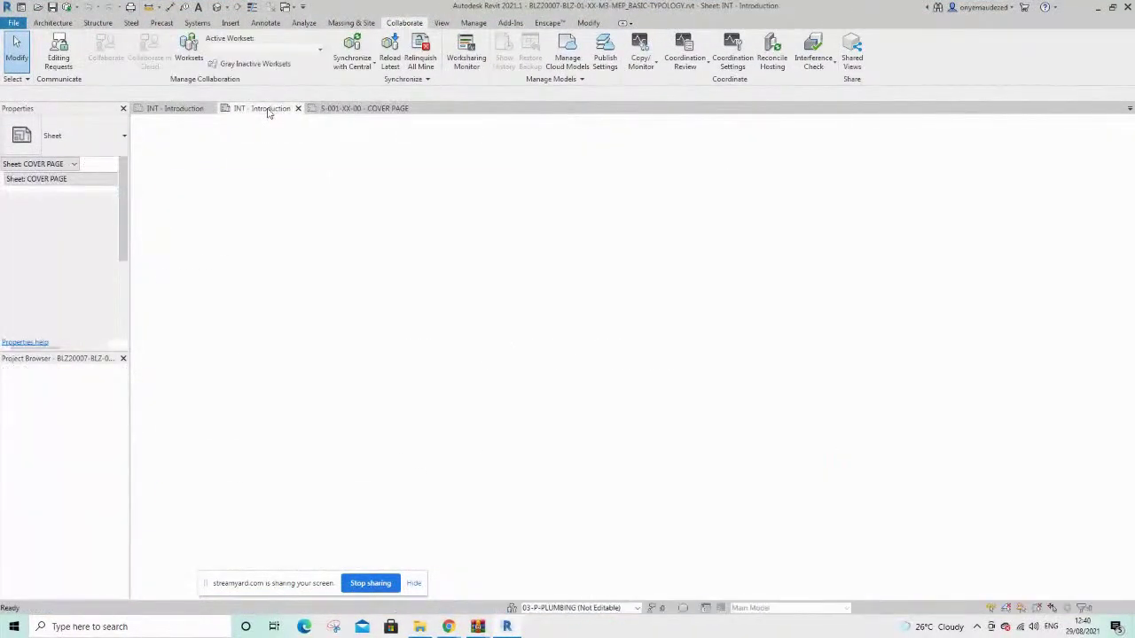
Inspect the 03-E-ELECTRICAL and 03-P-PLUMBING worksets in the Worksets dialog, then close it
click(511, 608)
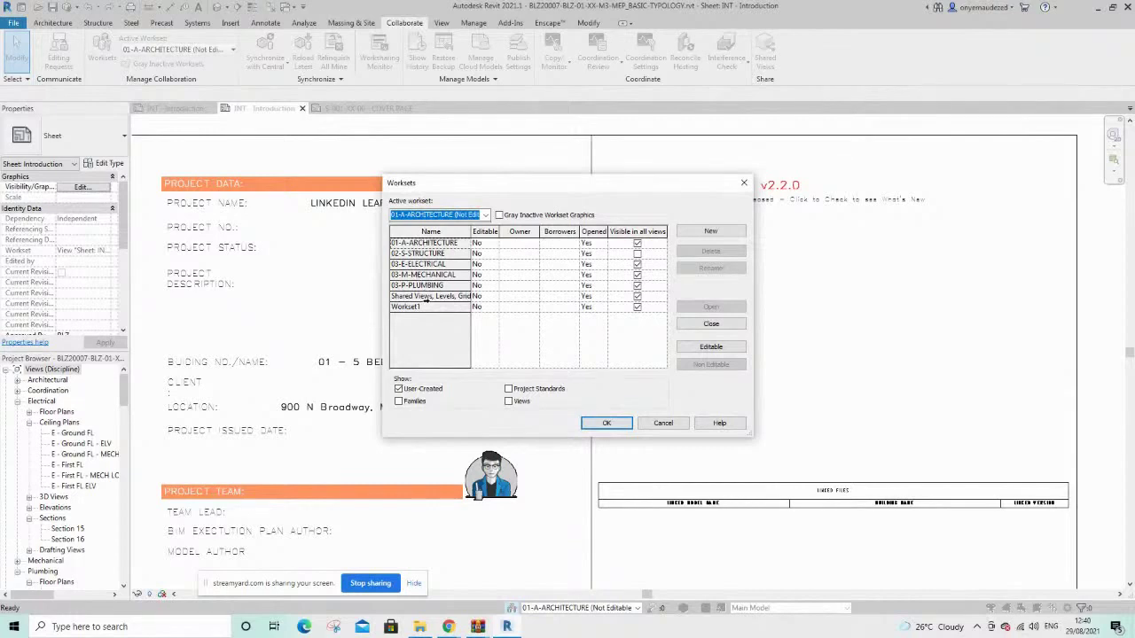
drag(416, 265, 408, 286)
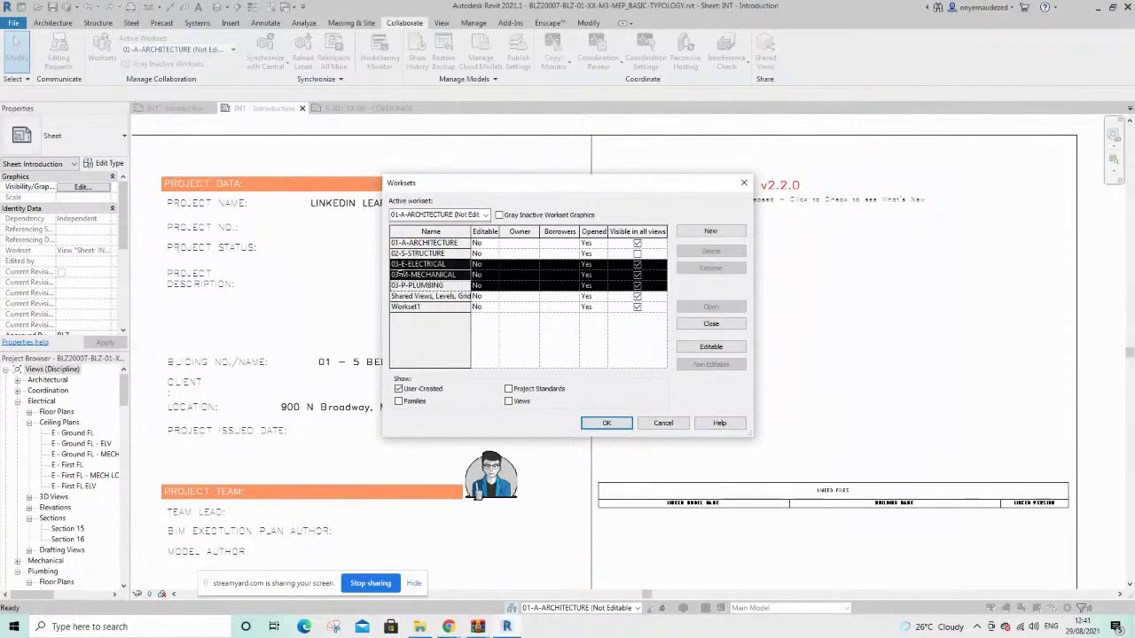
click(403, 283)
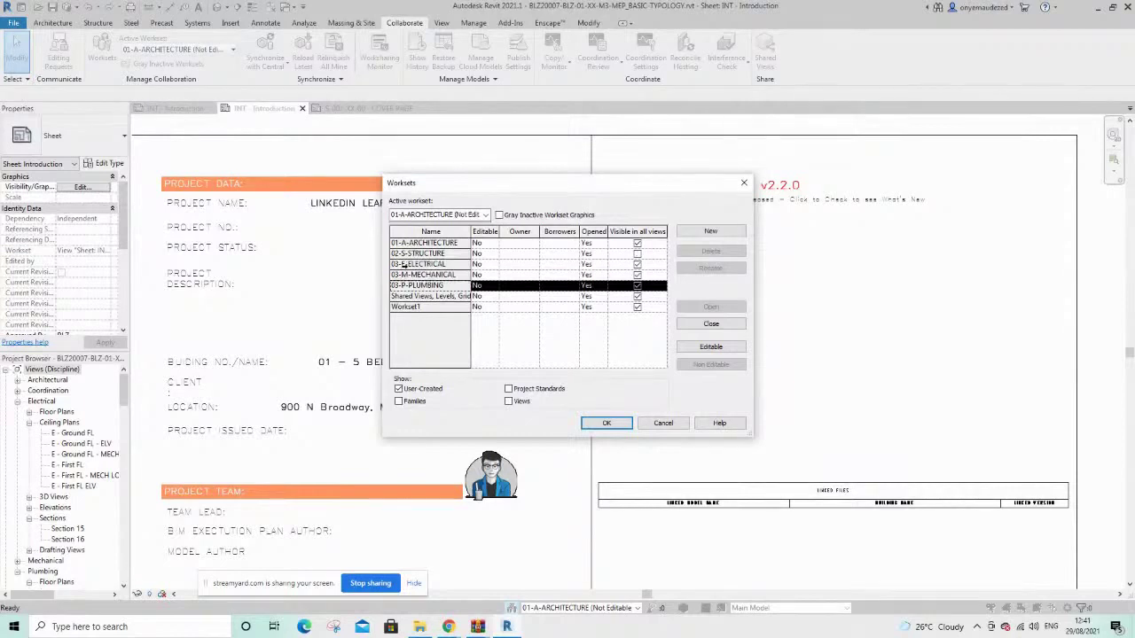
click(401, 265)
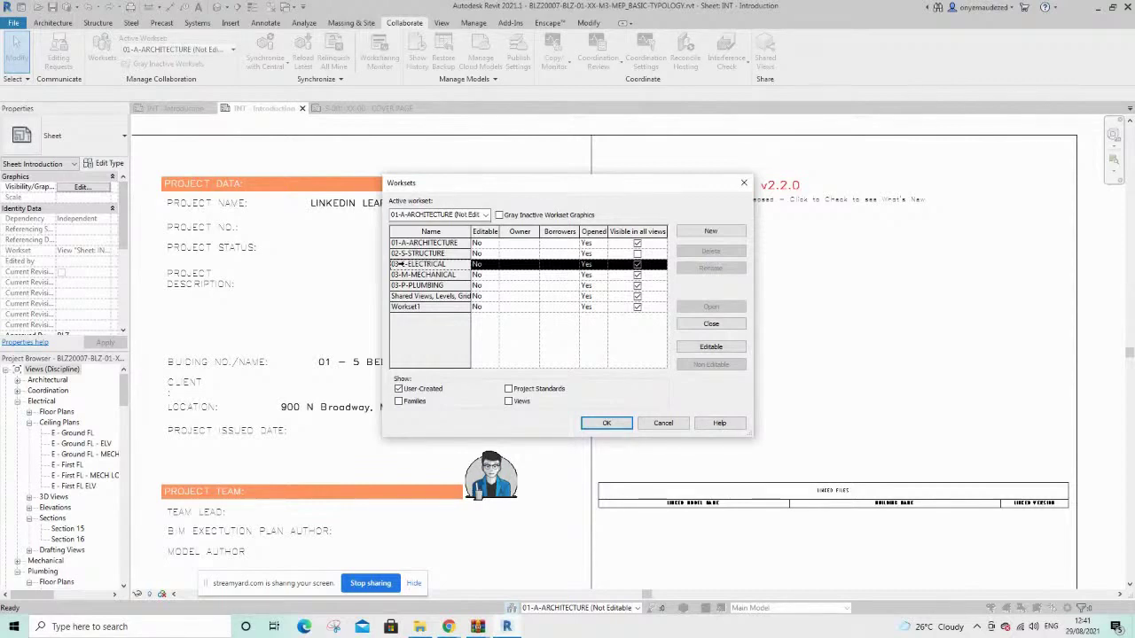
click(743, 183)
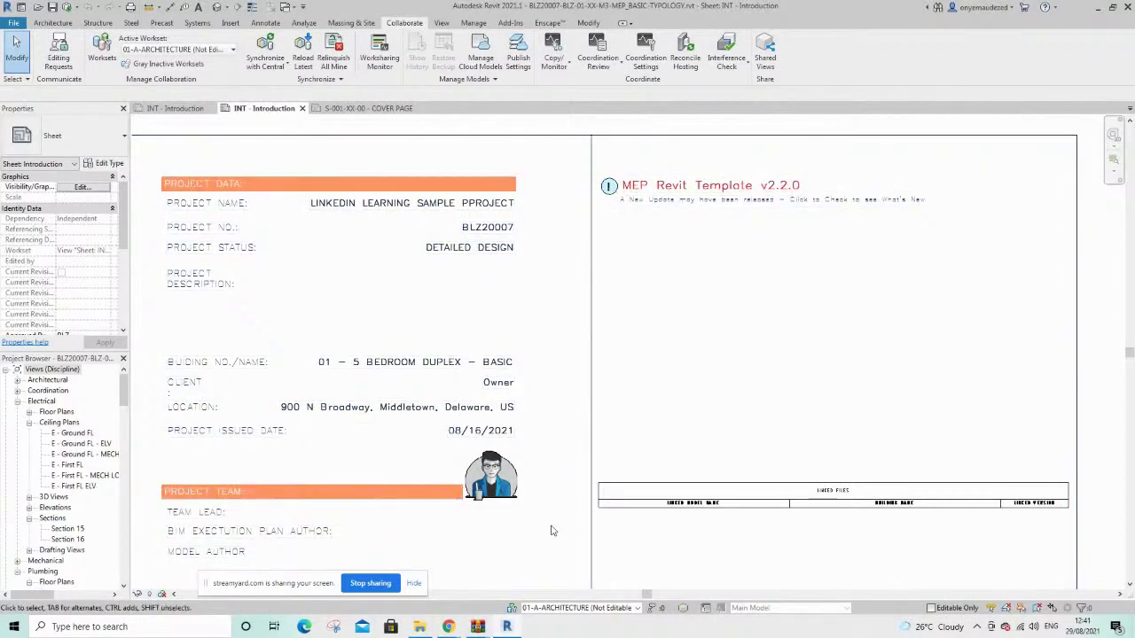
In Design Collaboration, dismiss the team notification and expand the per-team publishing timelines
click(508, 626)
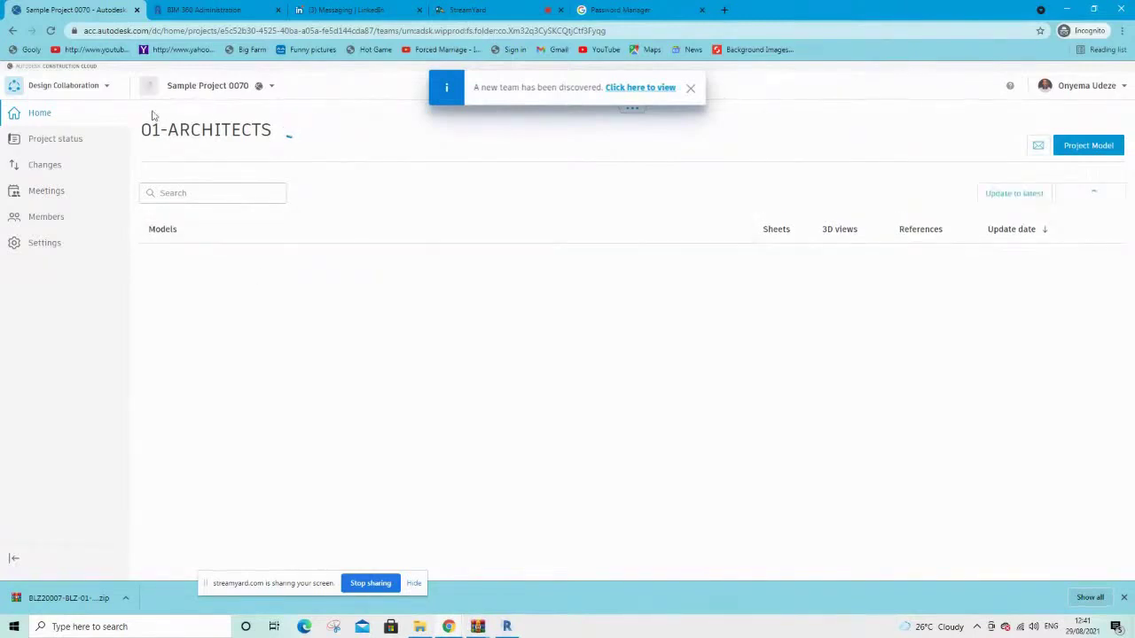
click(690, 89)
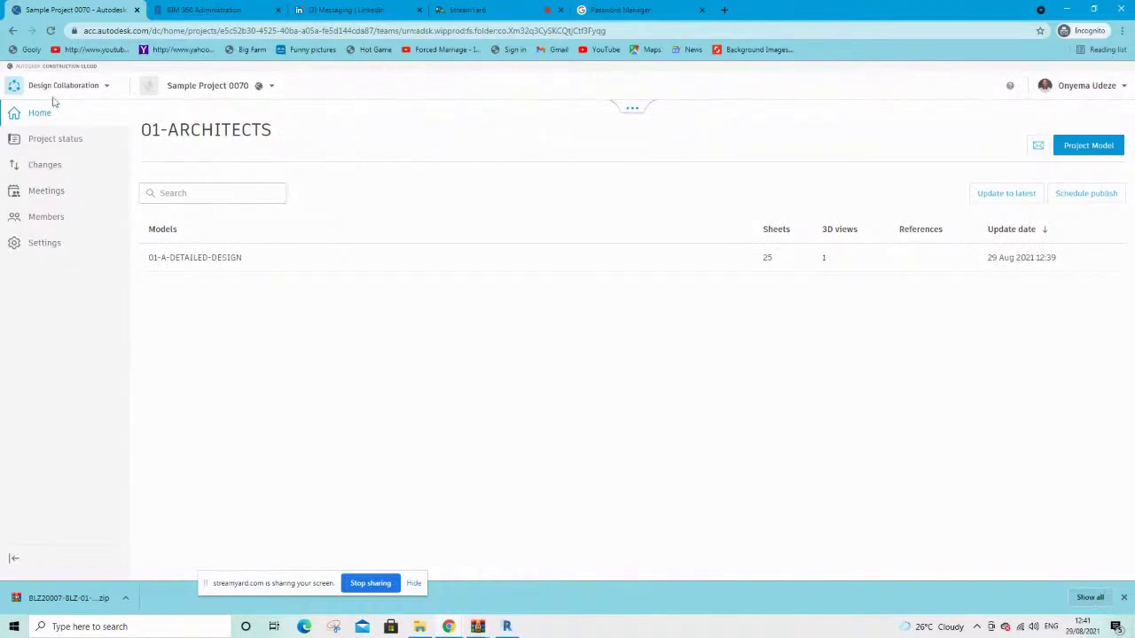
click(635, 112)
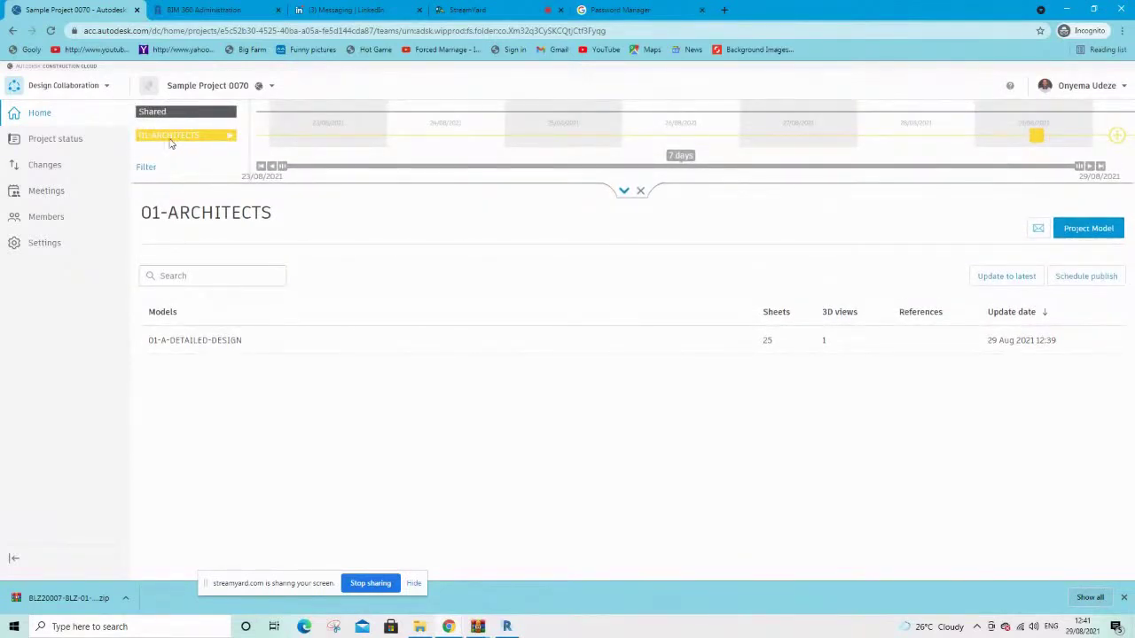
click(160, 116)
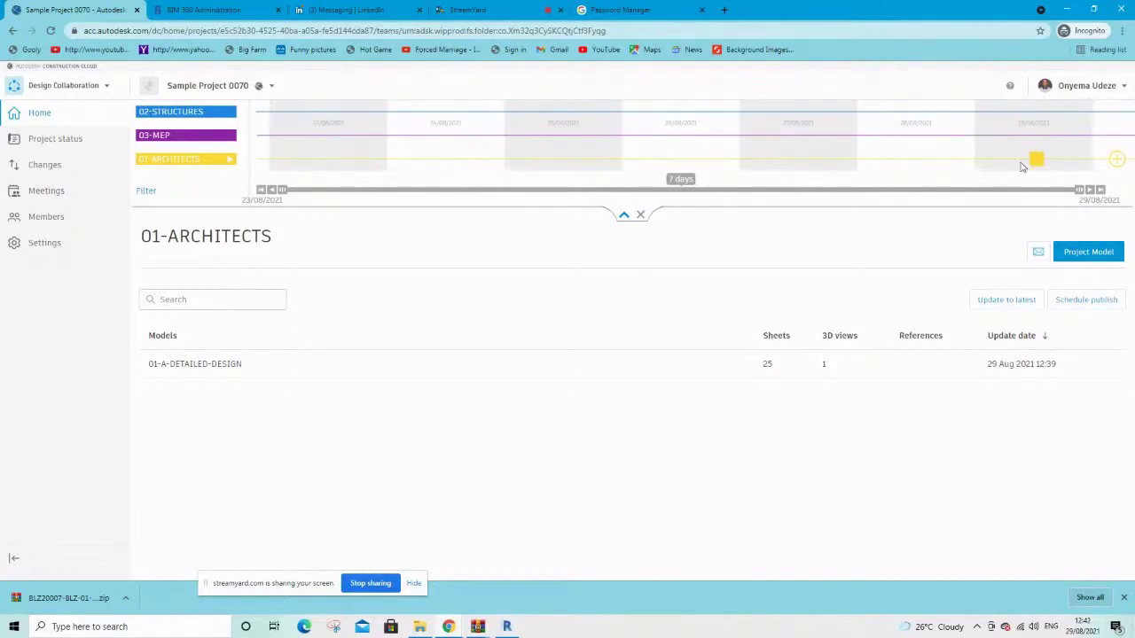
Open the latest published 02-STRUCTURES model version in the 3D viewer and orbit it
mouse_move(1039, 166)
click(166, 139)
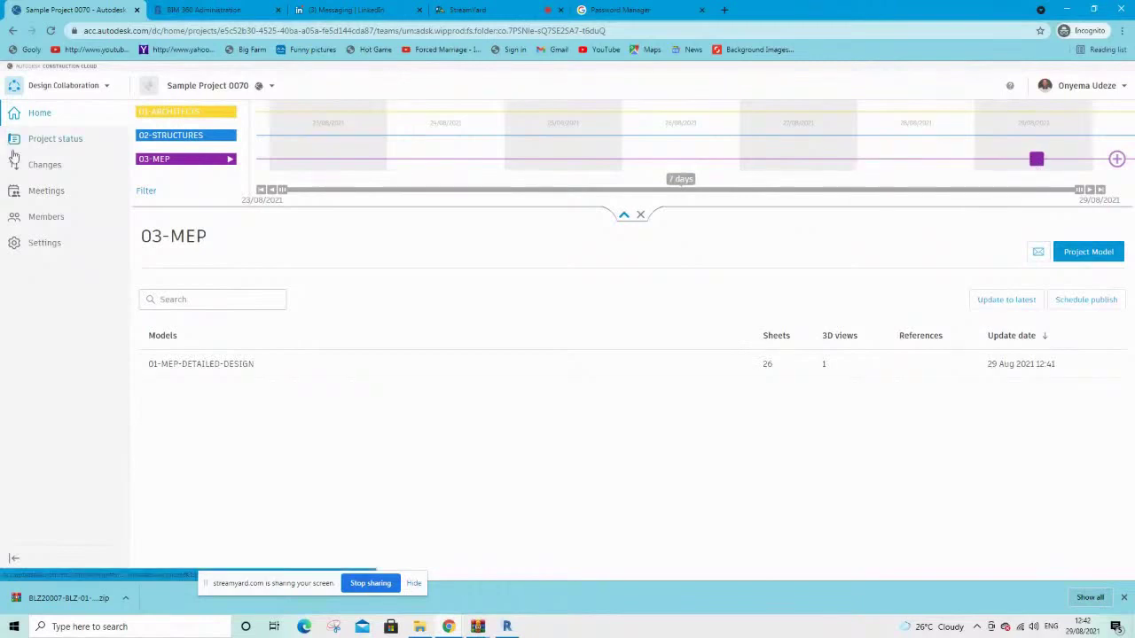
click(176, 140)
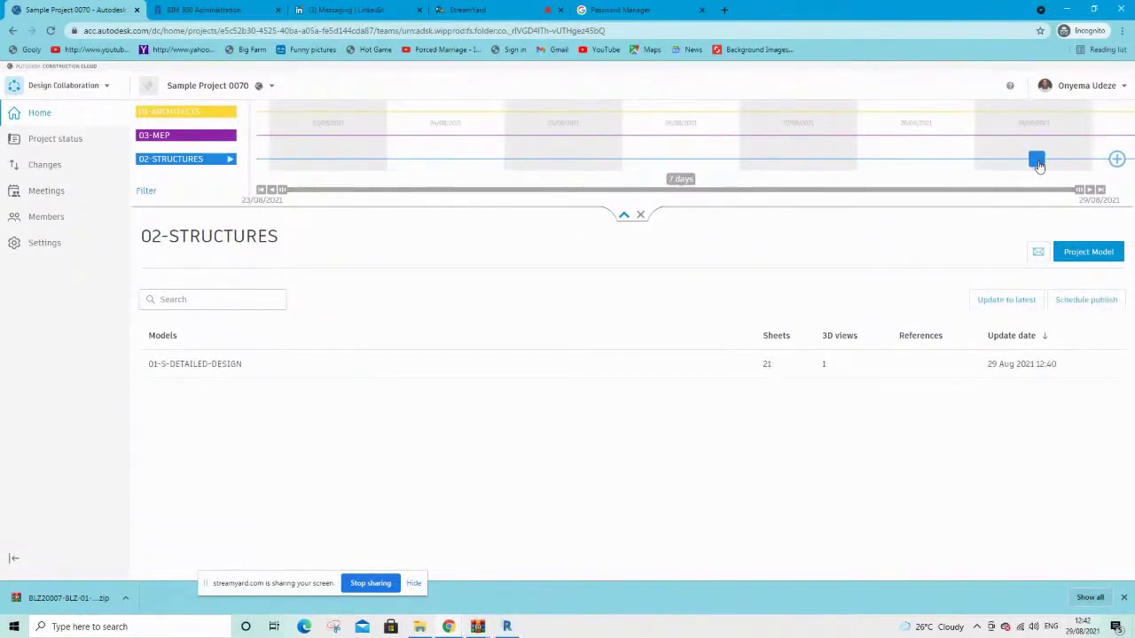
mouse_move(1036, 168)
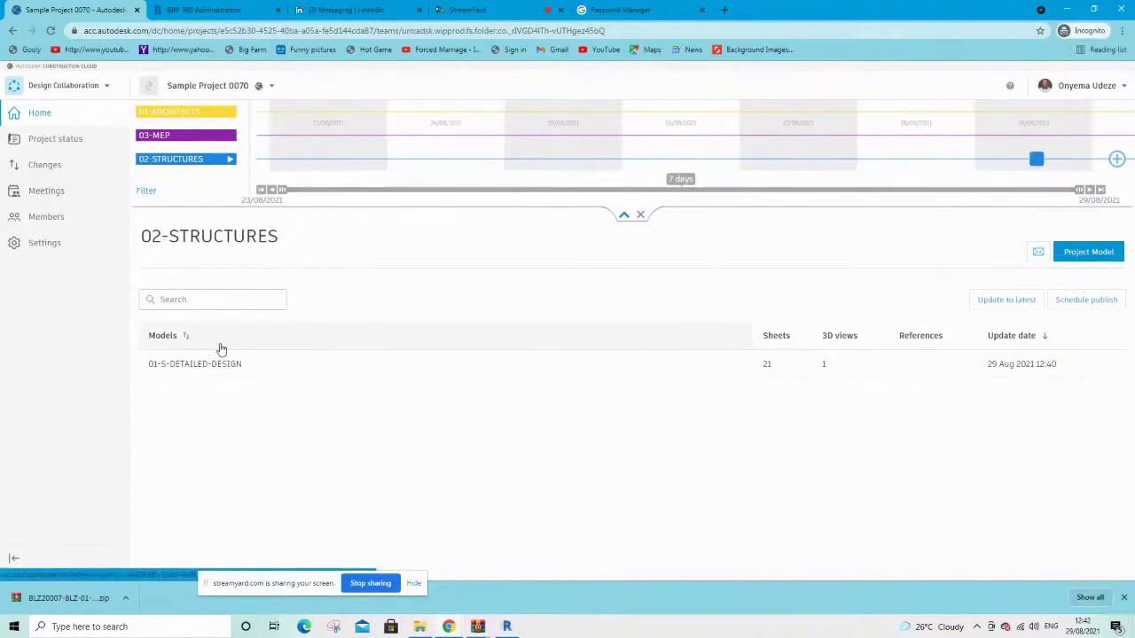
click(1036, 159)
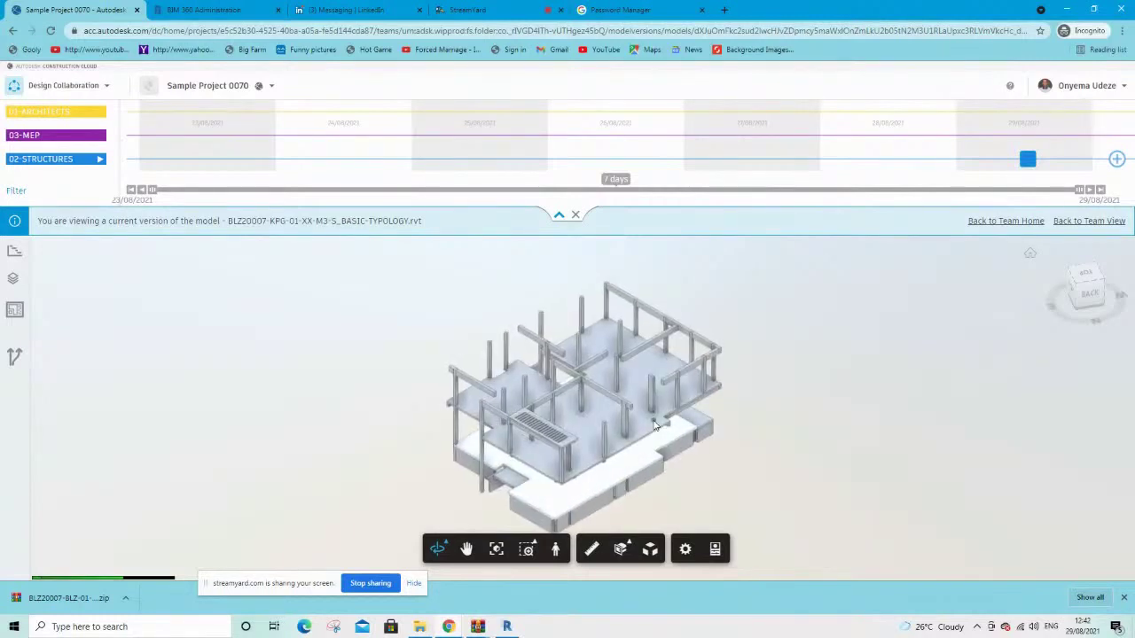
drag(654, 425, 860, 321)
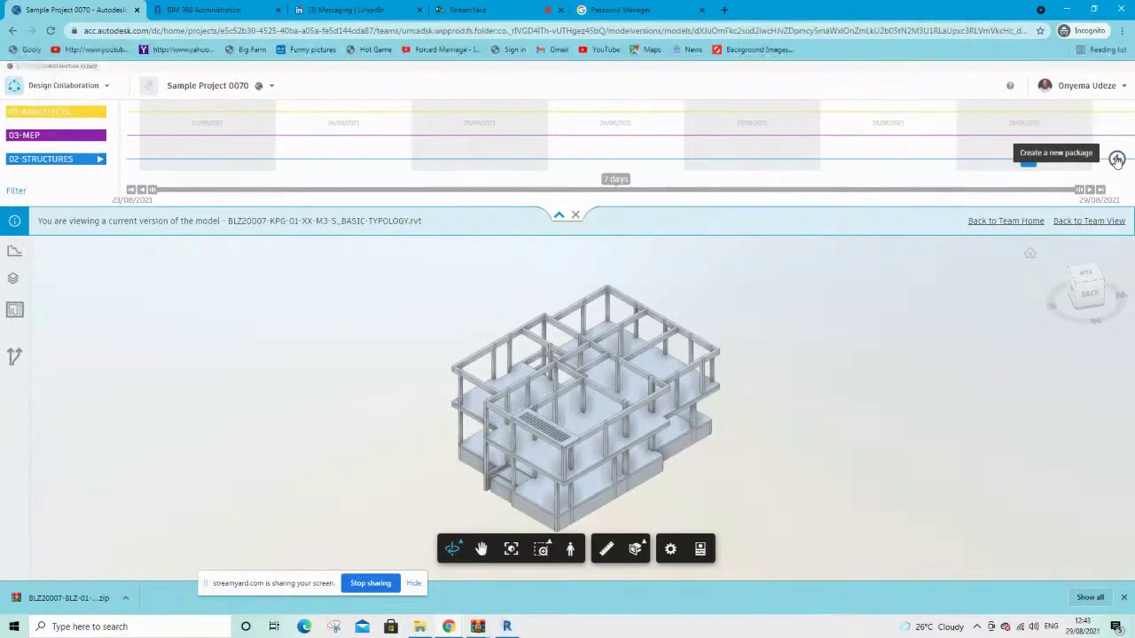
Create the 02-STRUCTURES (1) package, browse its structural sheet set, then return to Revit
click(1117, 158)
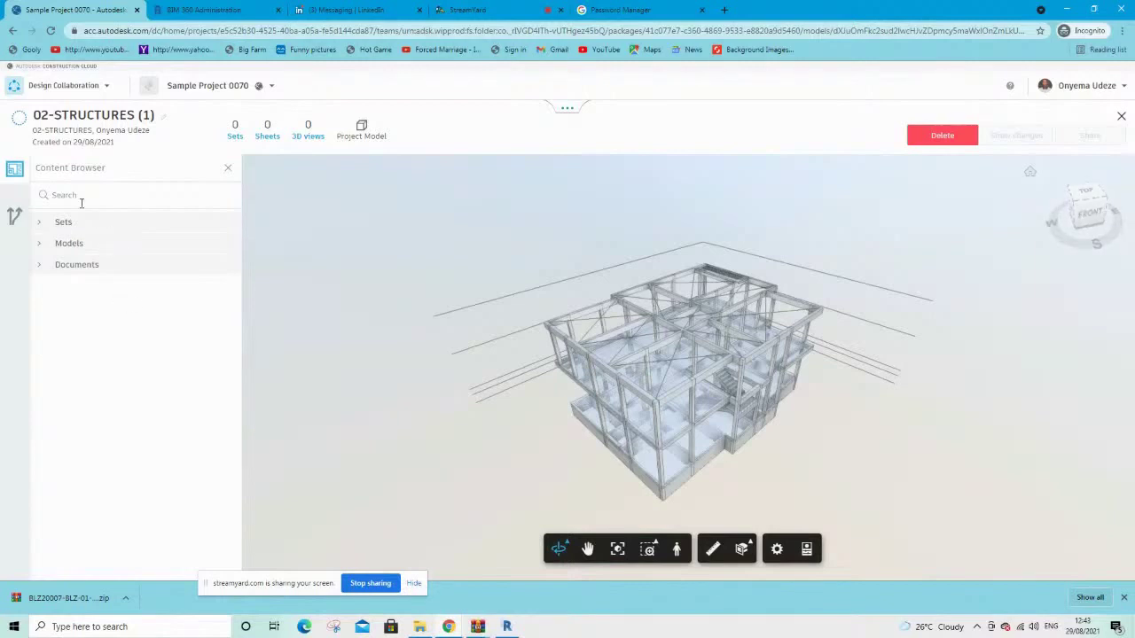
click(40, 223)
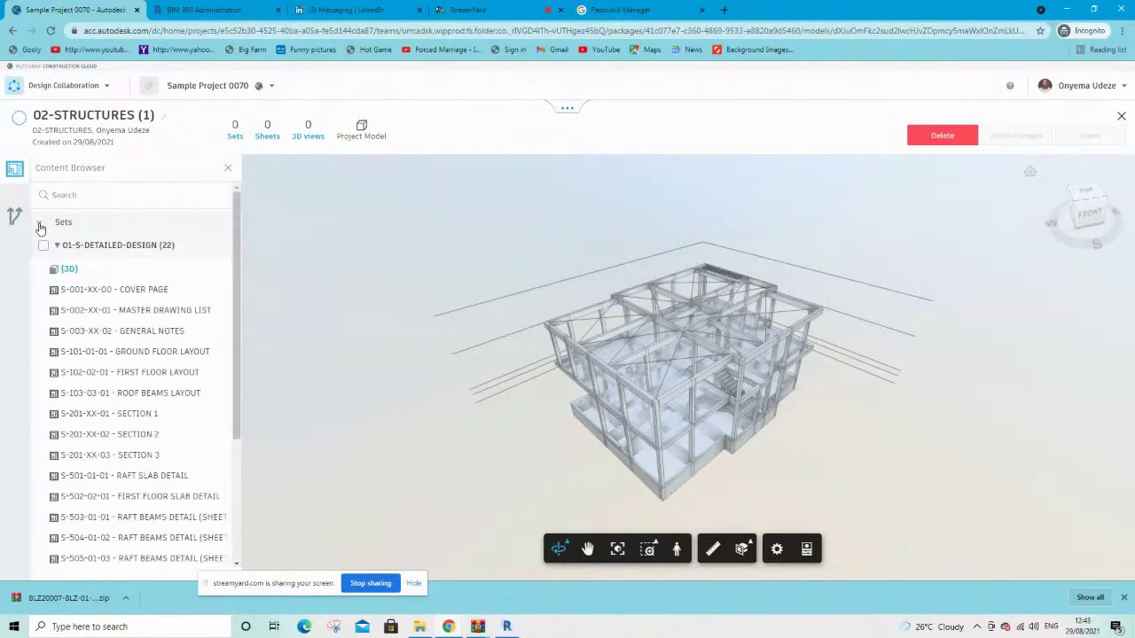
scroll(119, 390, down, 3)
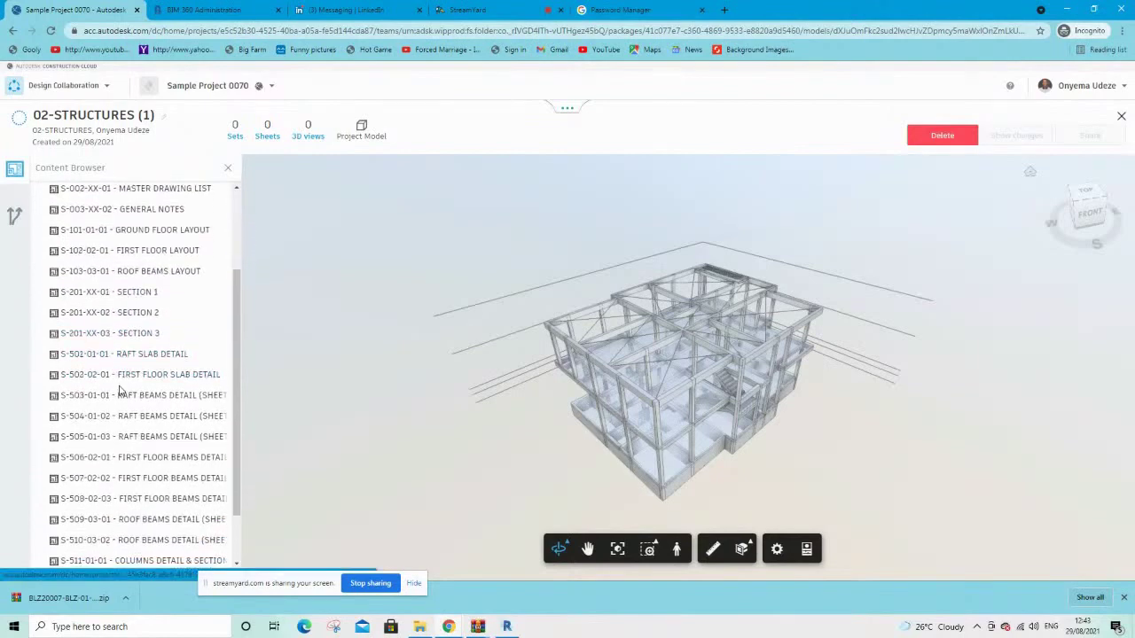
scroll(120, 391, up, 2)
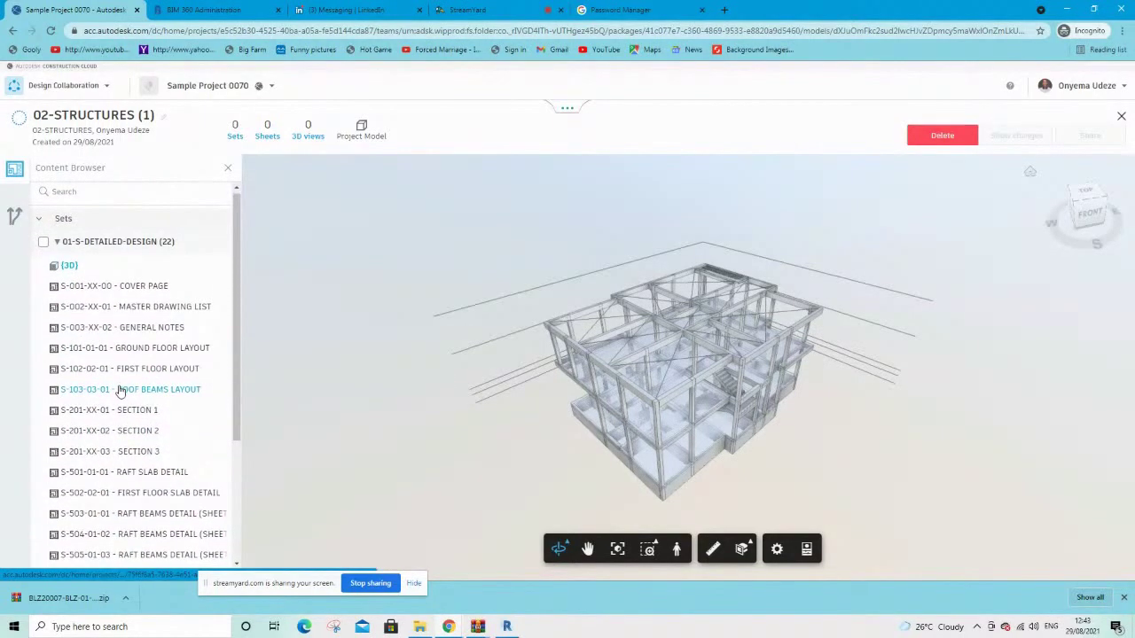
scroll(120, 390, down, 3)
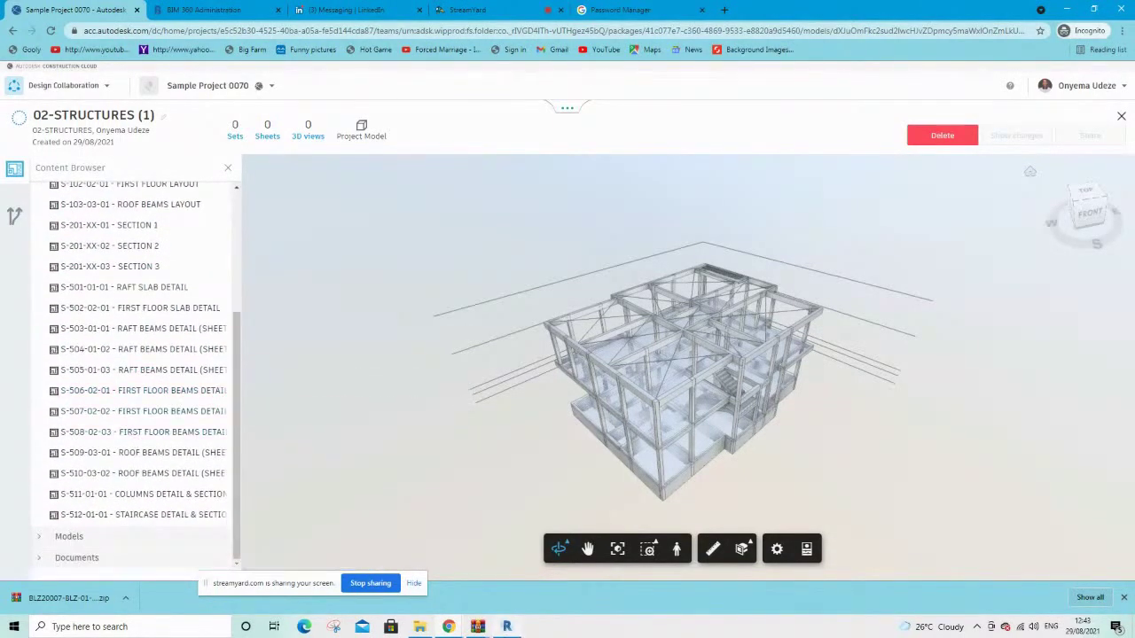
click(507, 627)
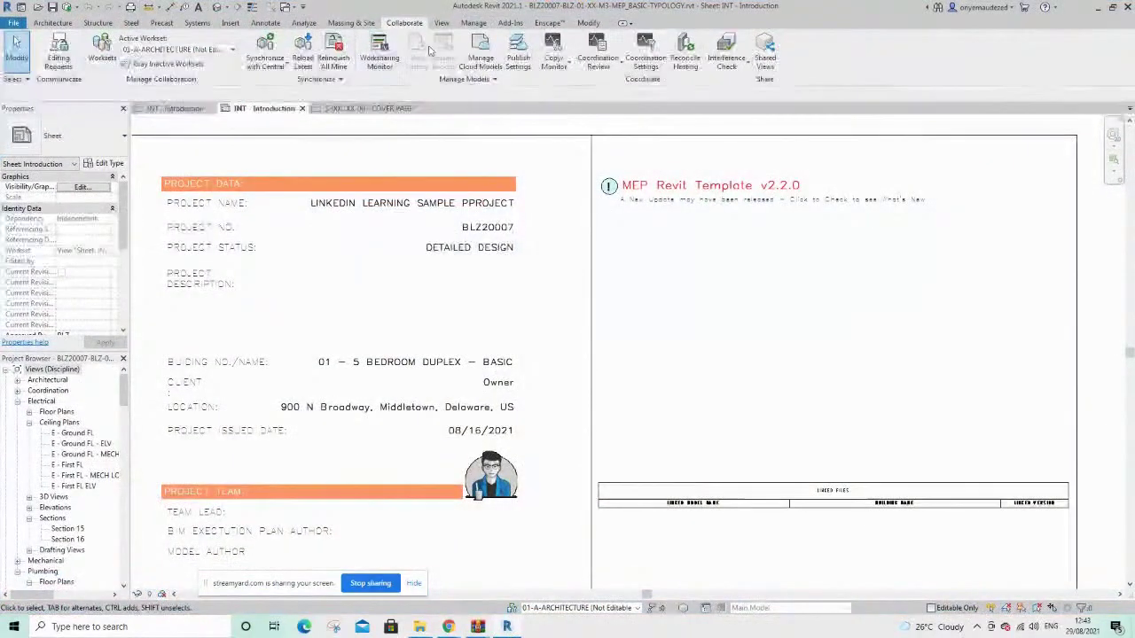
Compare the MEP and structural models' Publish Settings, then return to the package page in Chrome
click(518, 53)
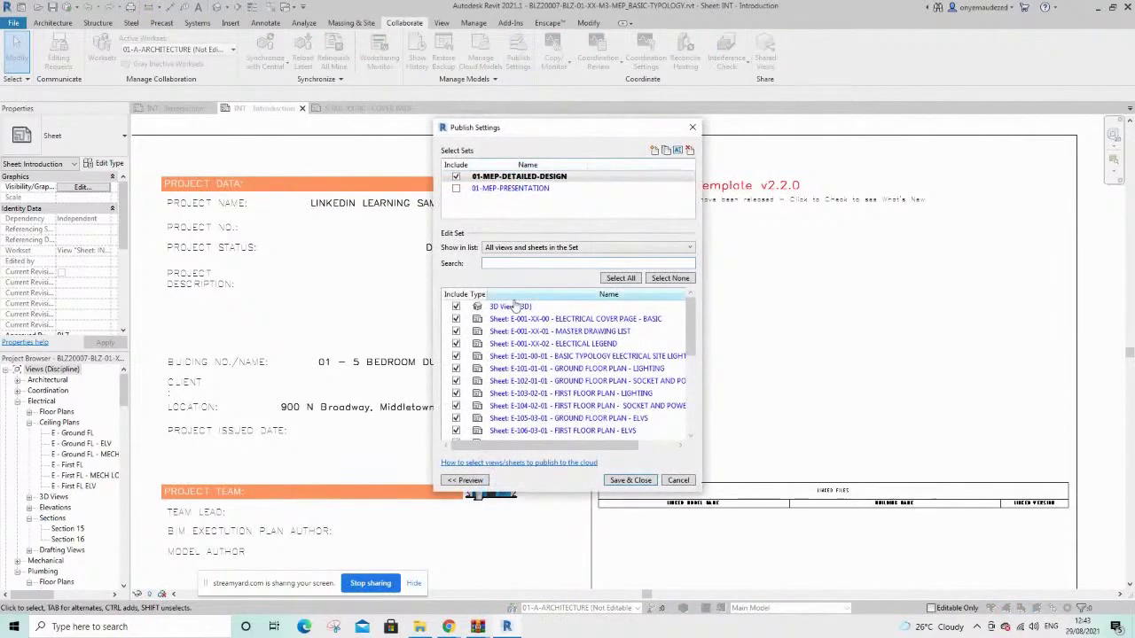
mouse_move(691, 321)
mouse_down()
mouse_move(683, 396)
mouse_move(686, 306)
mouse_up()
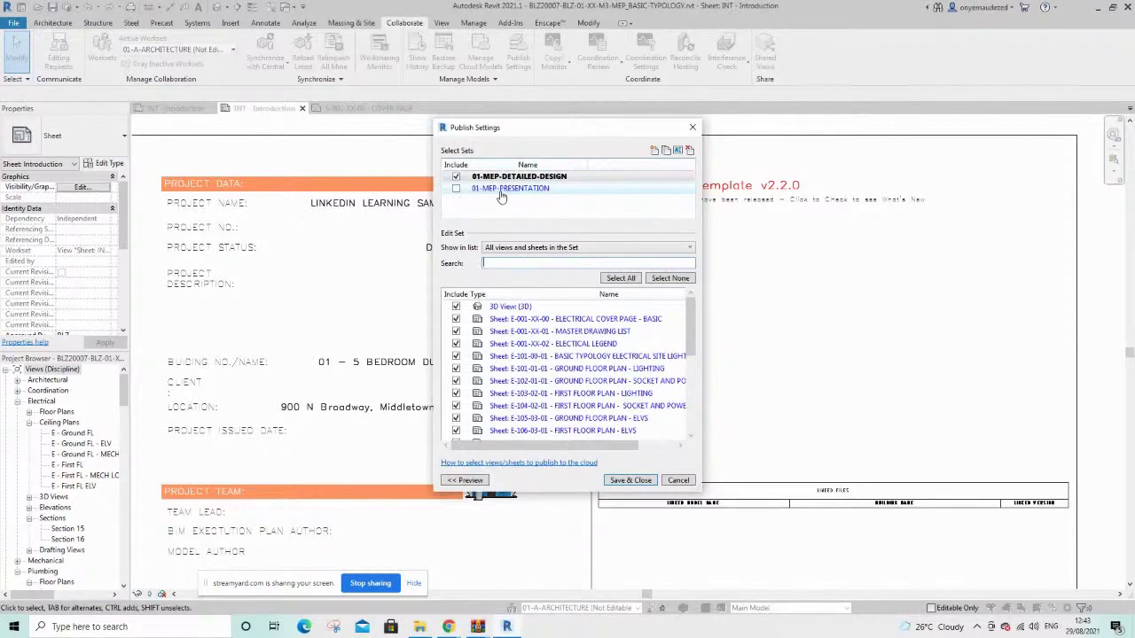
click(692, 126)
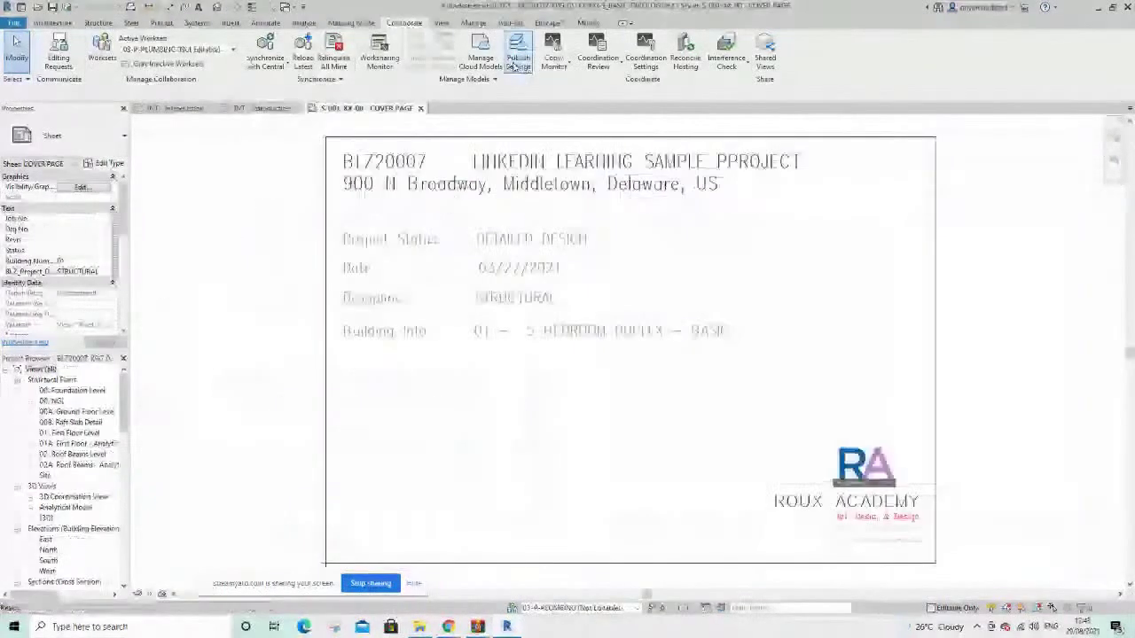
click(518, 55)
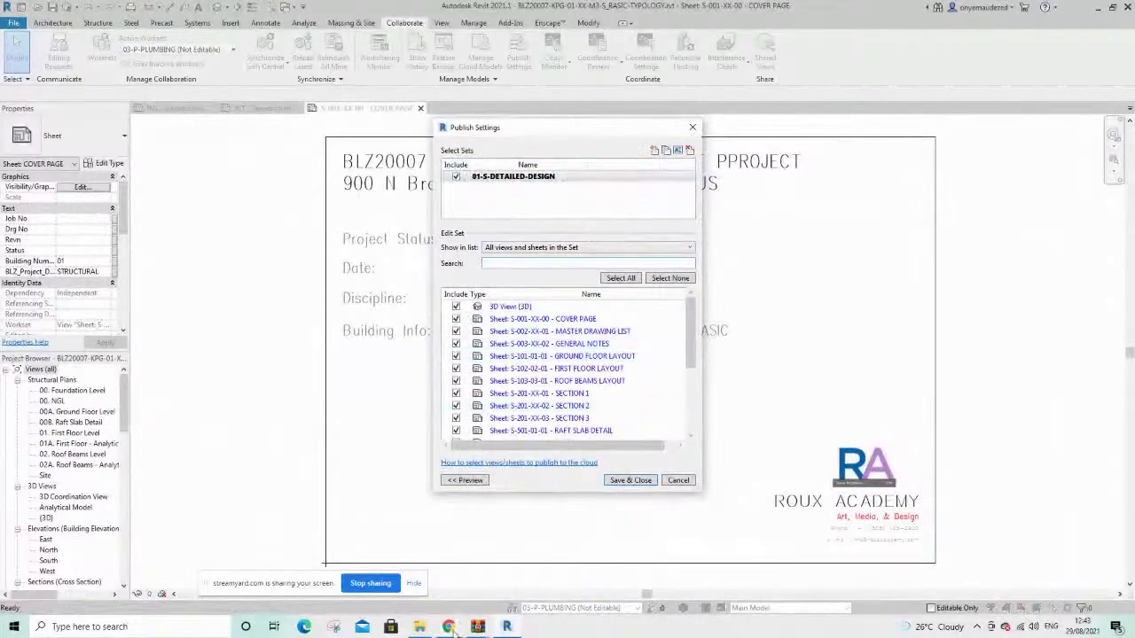
click(452, 627)
click(399, 598)
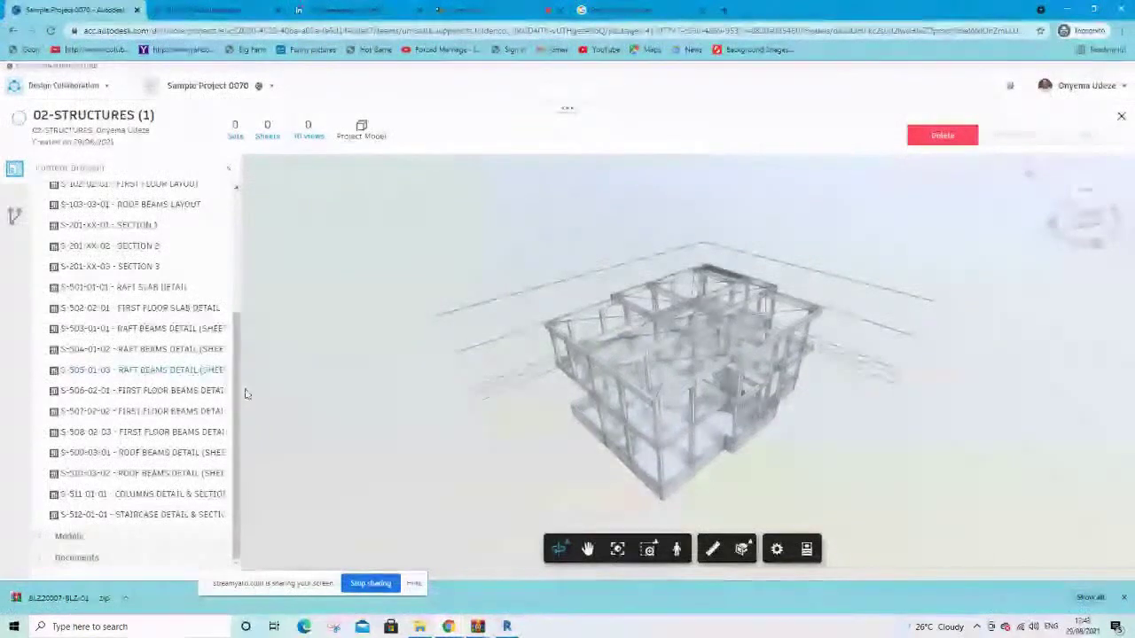
Add the 01-S-DETAILED-DESIGN set (21 sheets, one 3D view), review Models and Documents, and save
scroll(239, 401, up, 3)
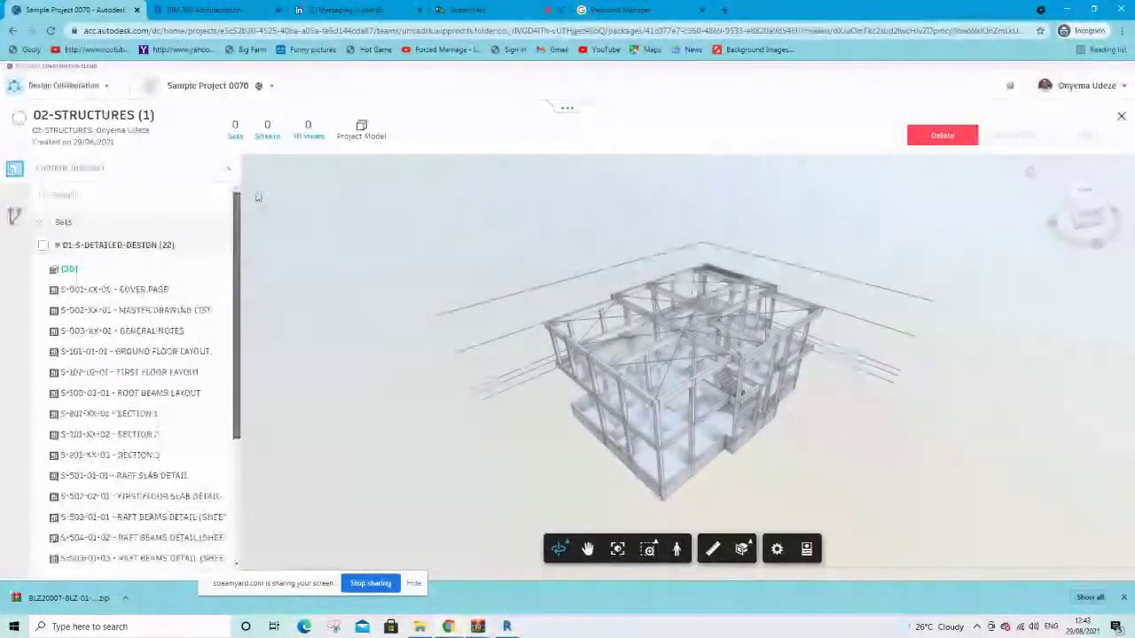
click(45, 247)
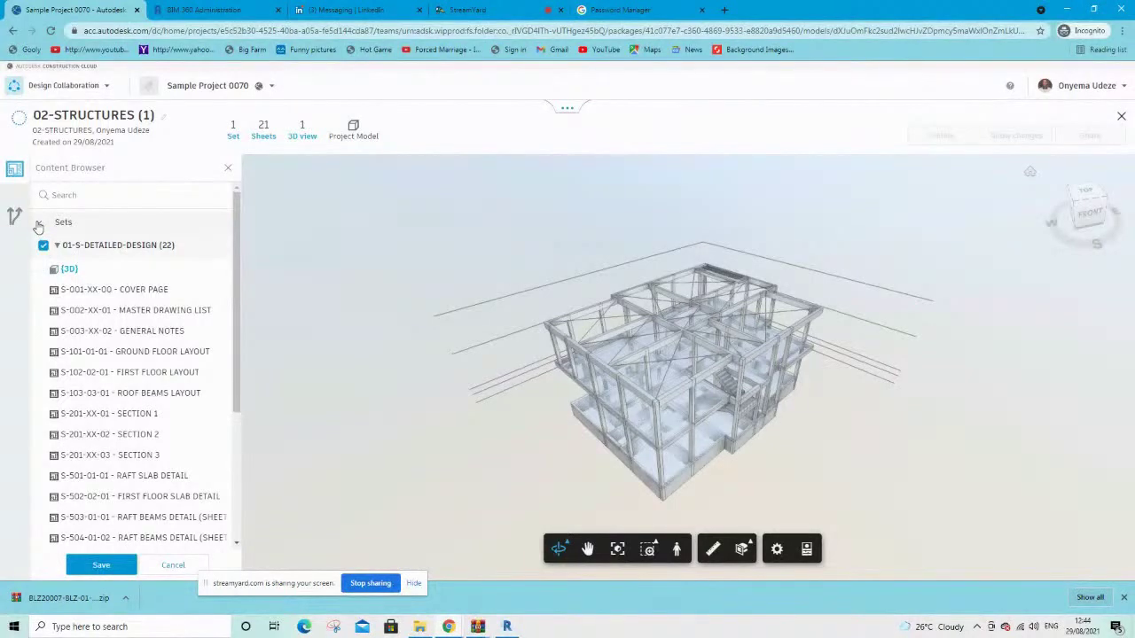
click(41, 225)
click(39, 244)
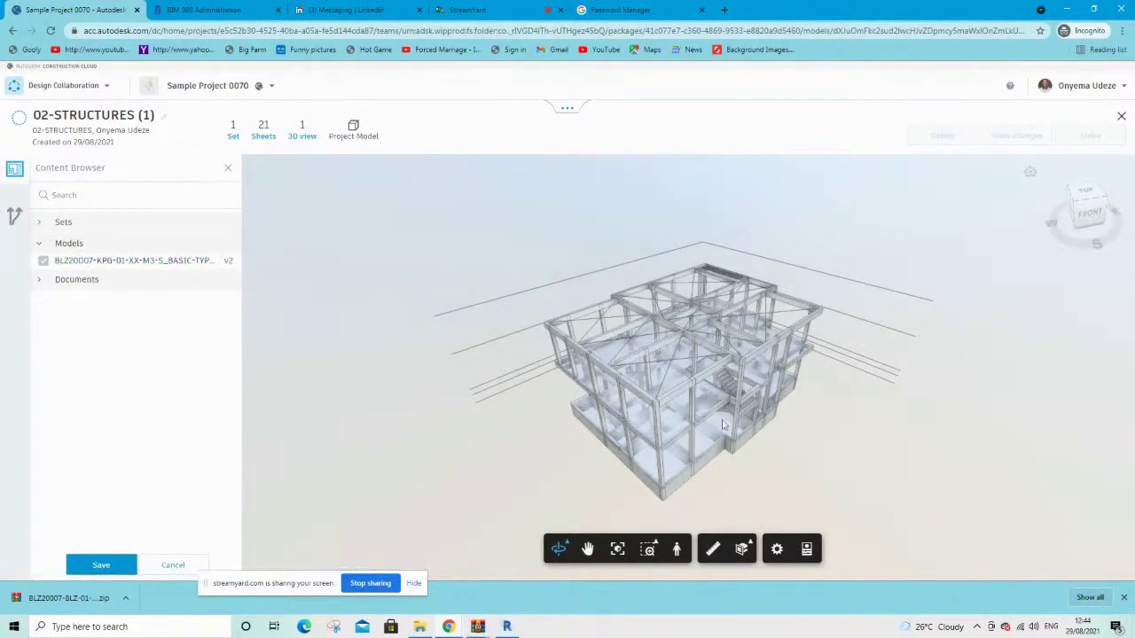
click(48, 278)
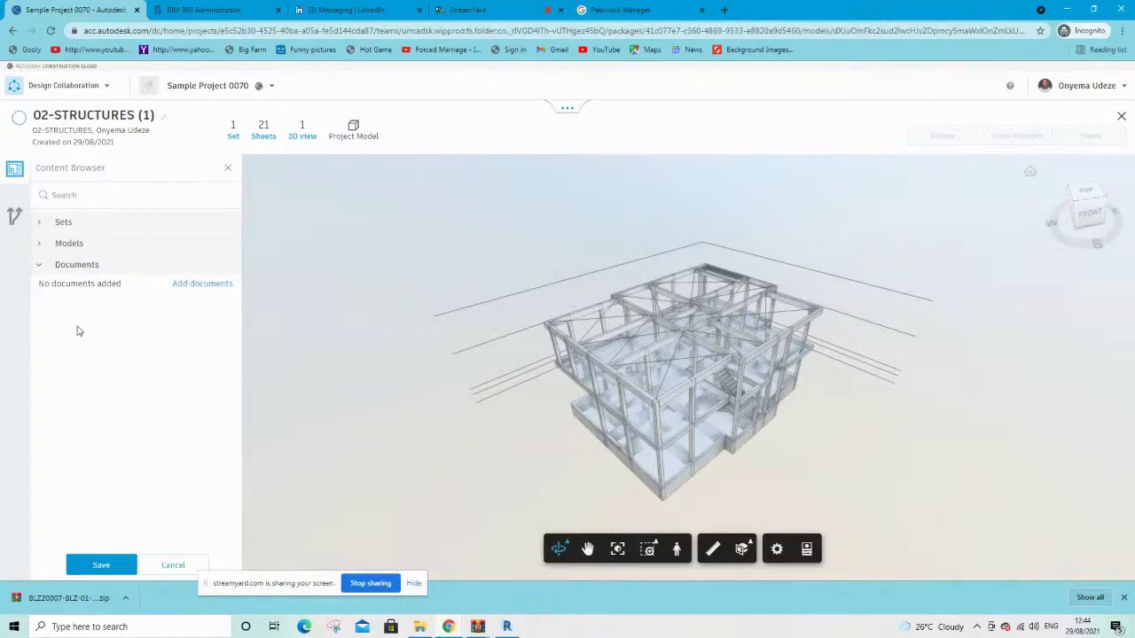
click(96, 566)
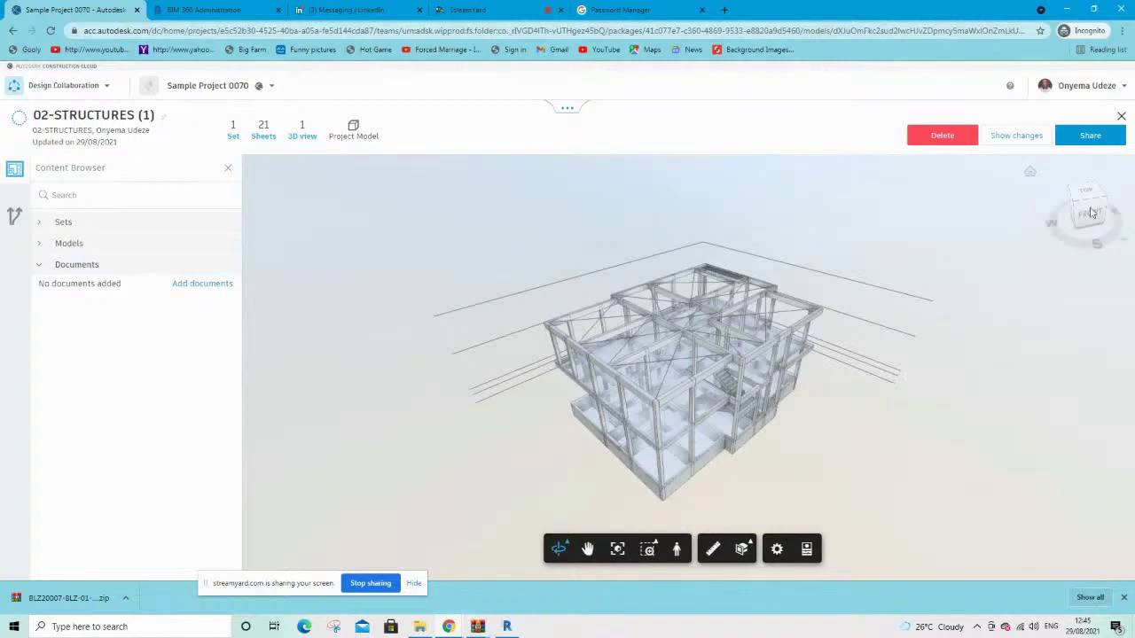
Share the structures package with all teams, named '02-STRUCTURES (1) - DETAIL DESIGN PROGRESS'
click(1081, 136)
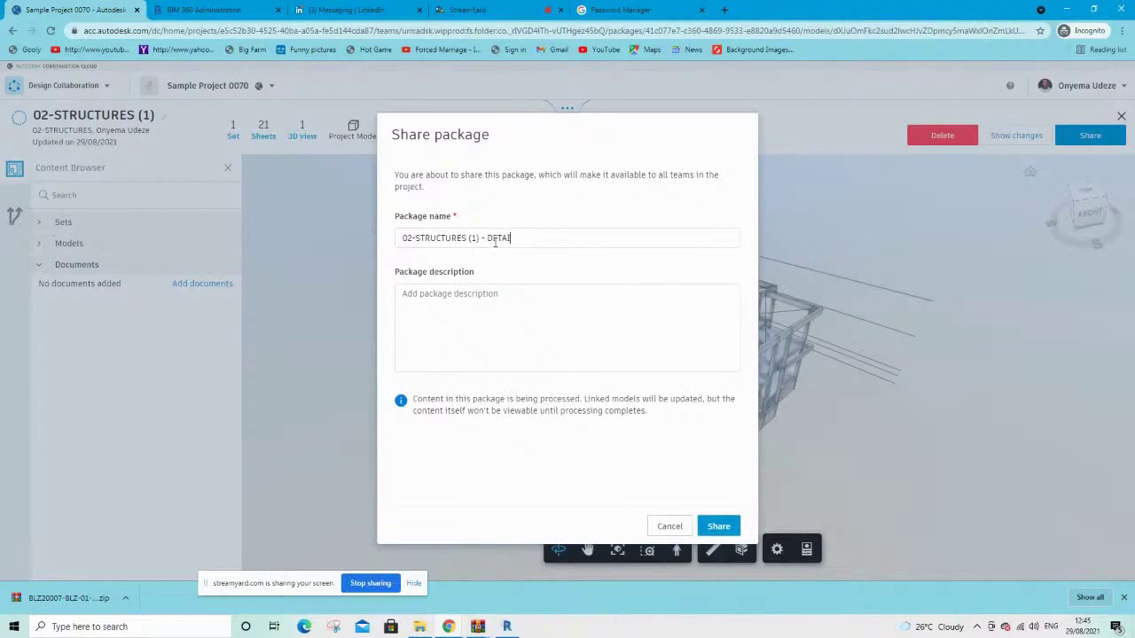
text(- DETAIL DESIGN PROGRESS)
click(452, 293)
click(717, 527)
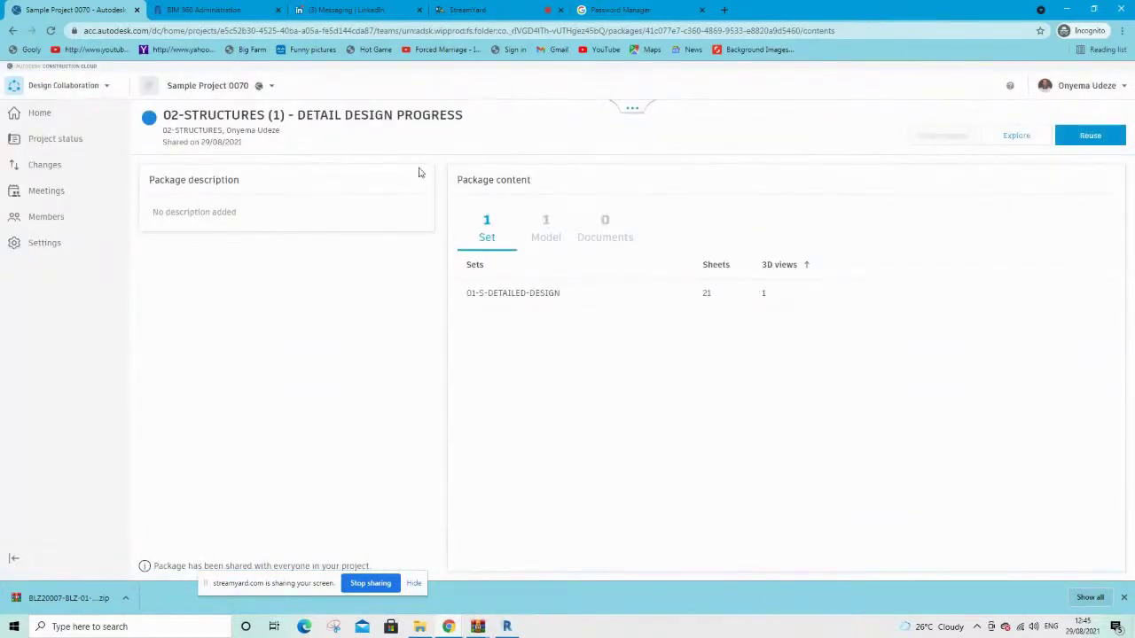
Check the 5.8 MB V1 file in Docs' Shared/02-STRUCTURES folder, then return to Design Collaboration
click(55, 89)
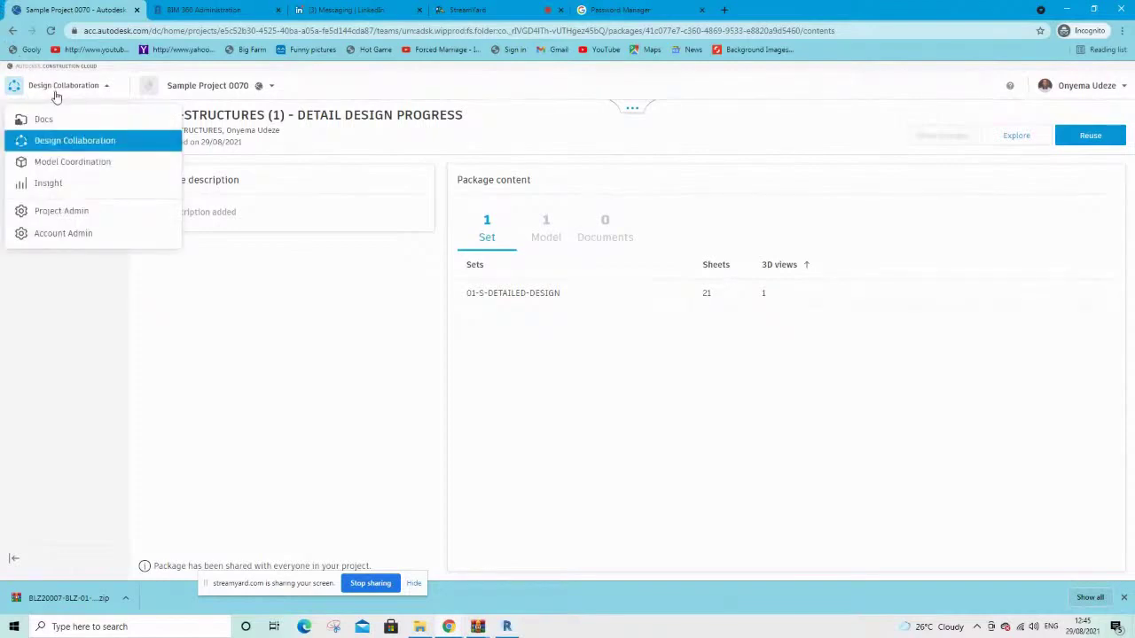
click(50, 120)
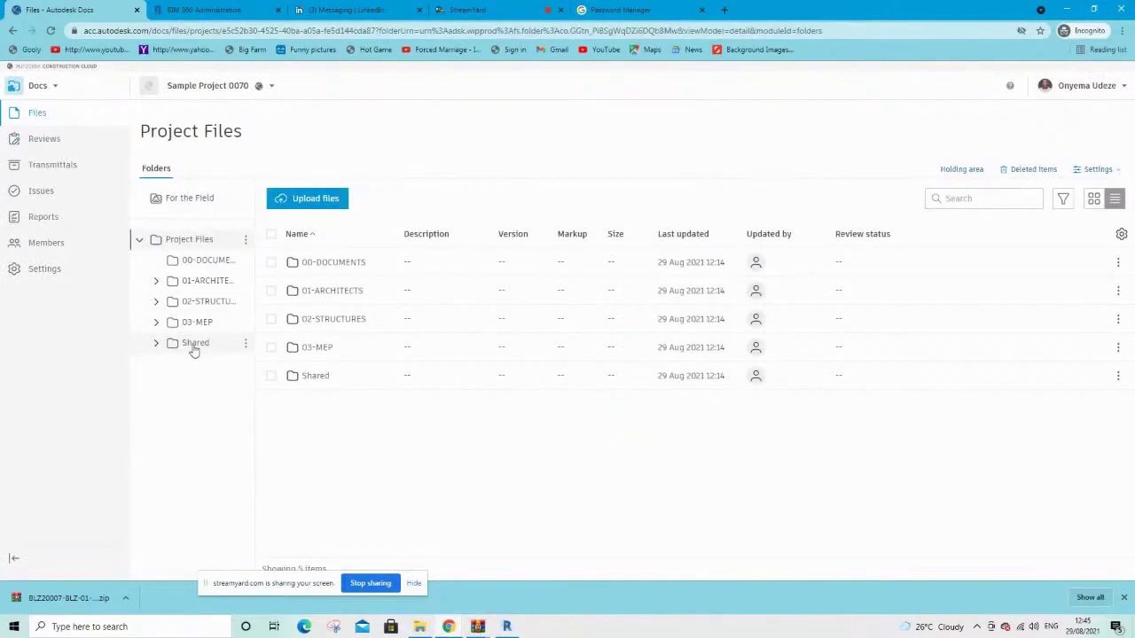
click(194, 346)
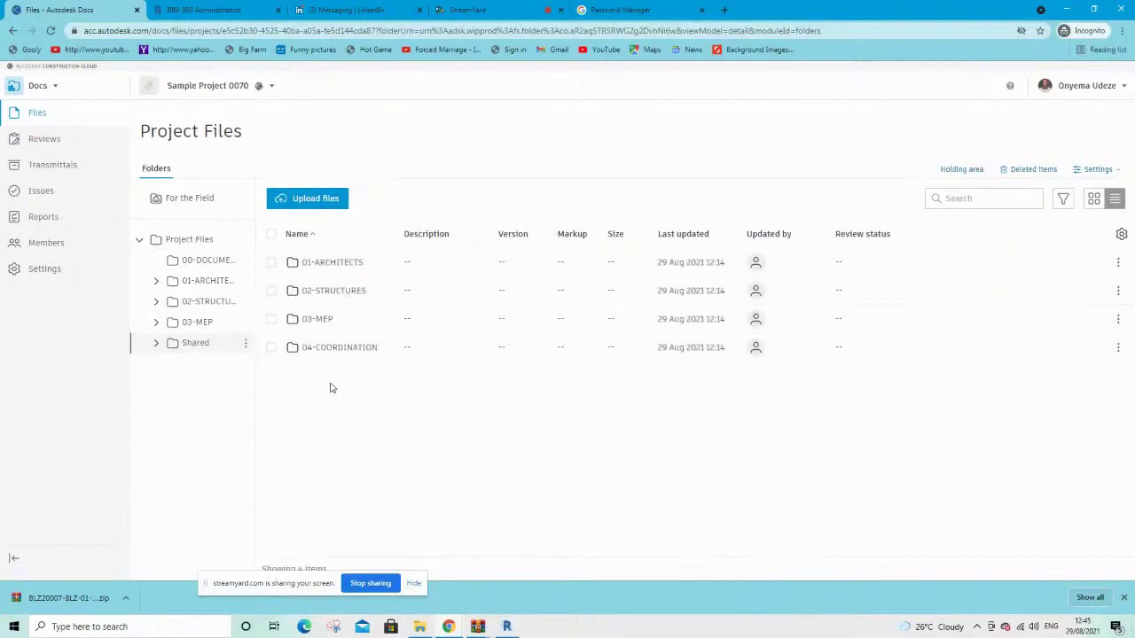
click(326, 295)
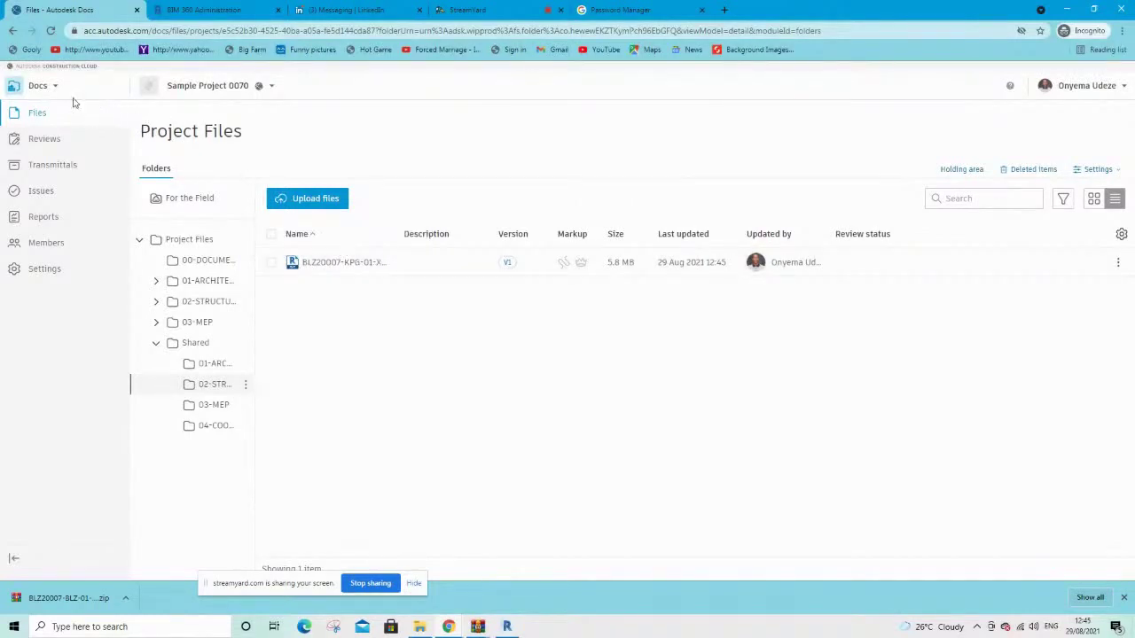
click(44, 92)
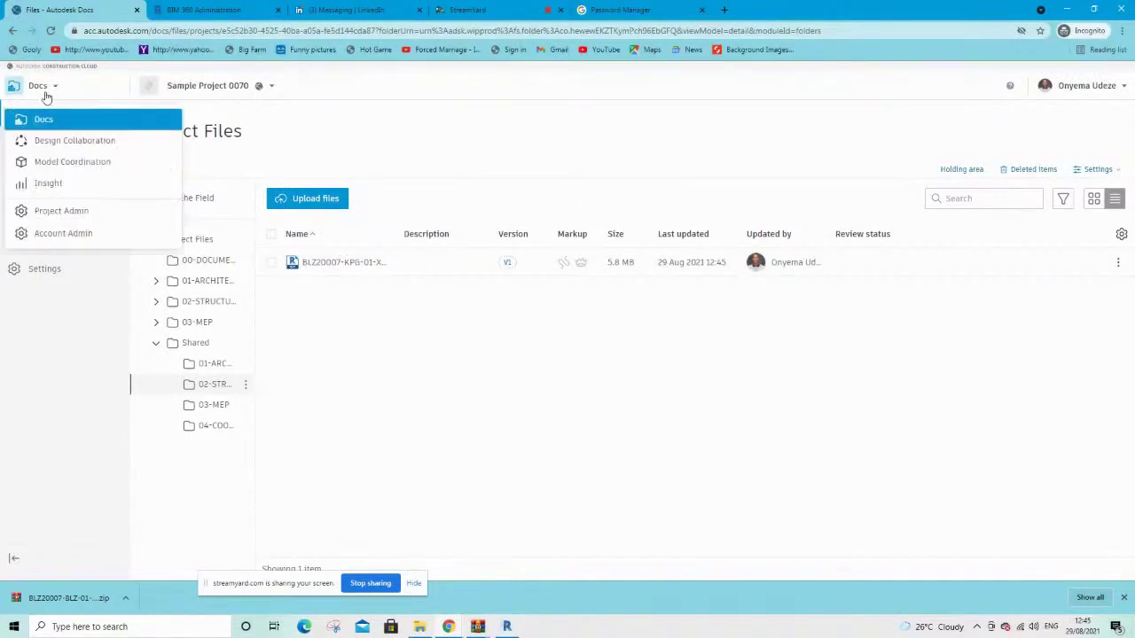
click(68, 145)
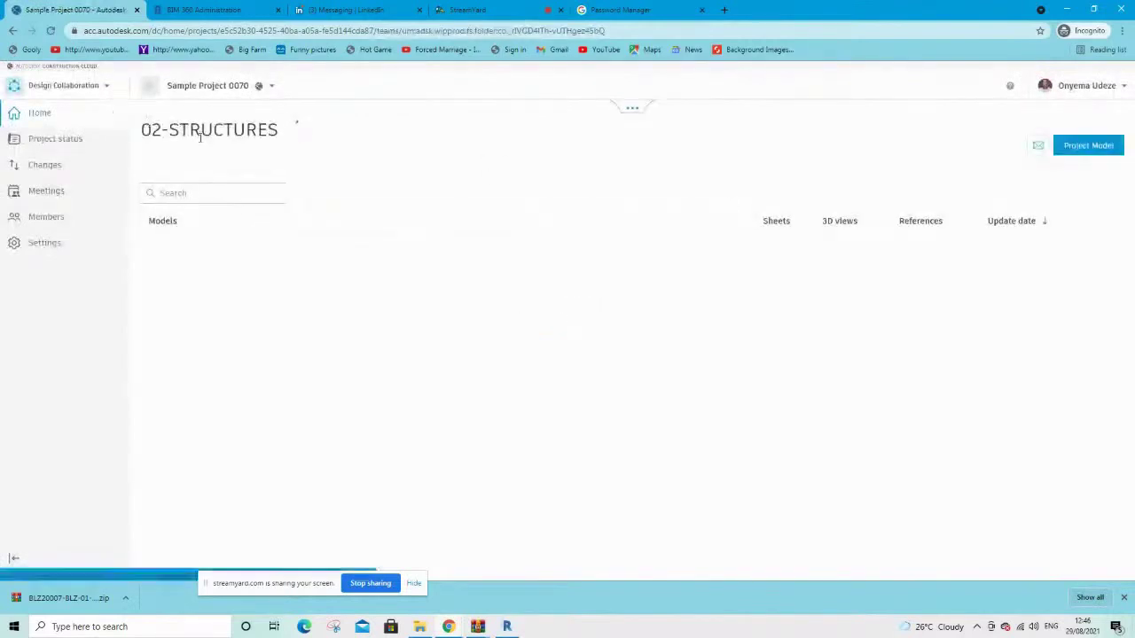
Show the package timeline and switch to 01-ARCHITECTS, showing its 01-A-DETAILED-DESIGN model
click(633, 113)
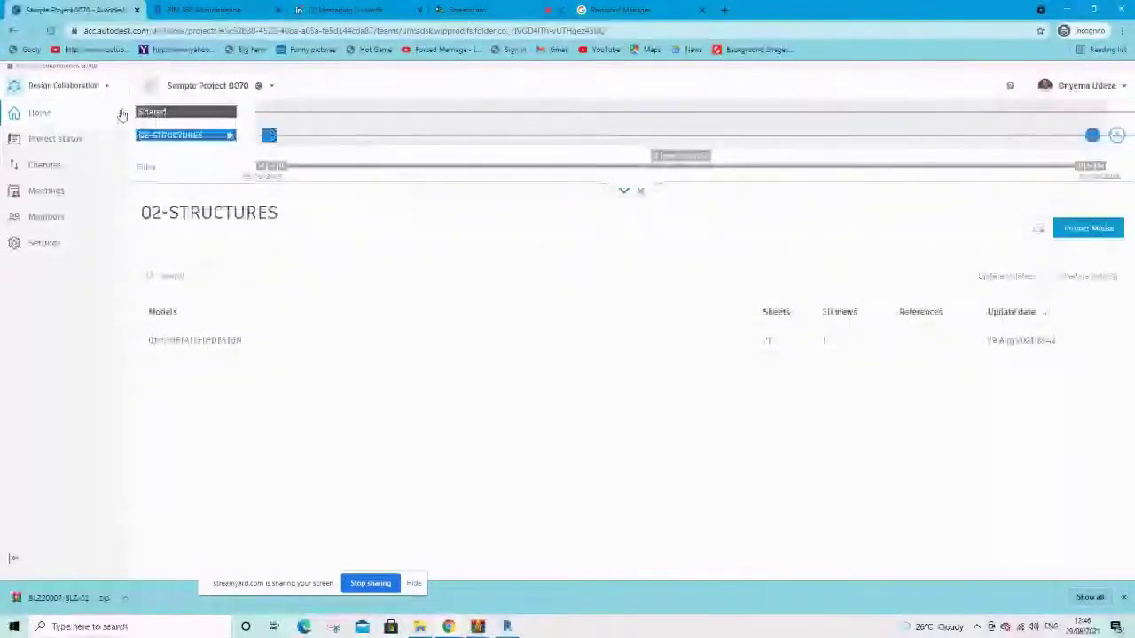
click(167, 112)
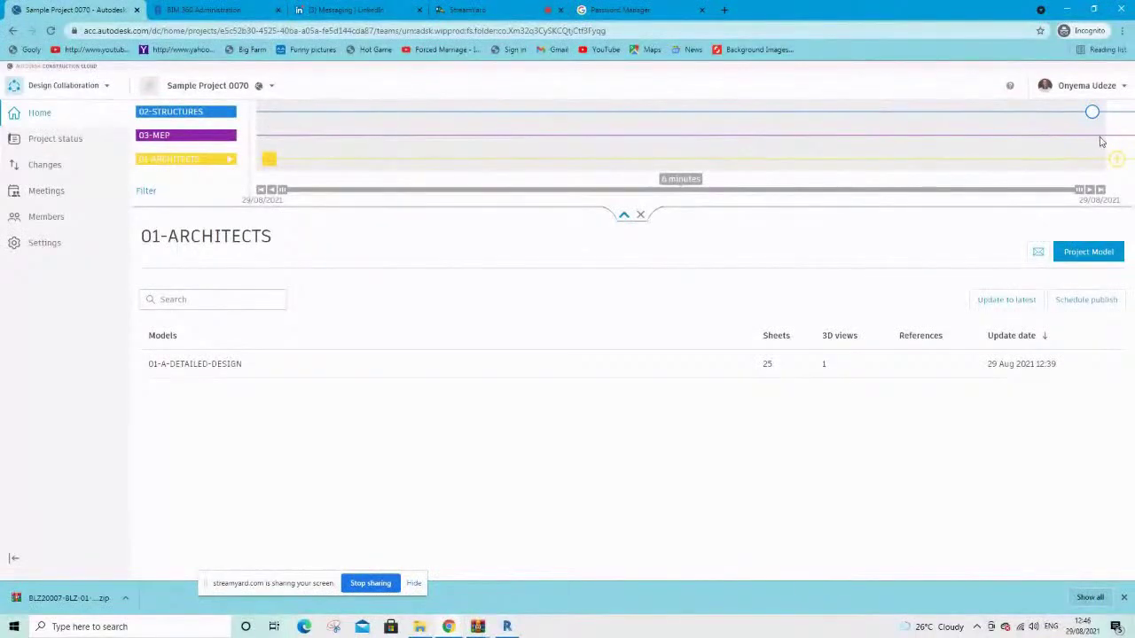
mouse_move(1092, 118)
mouse_move(273, 167)
mouse_move(1096, 115)
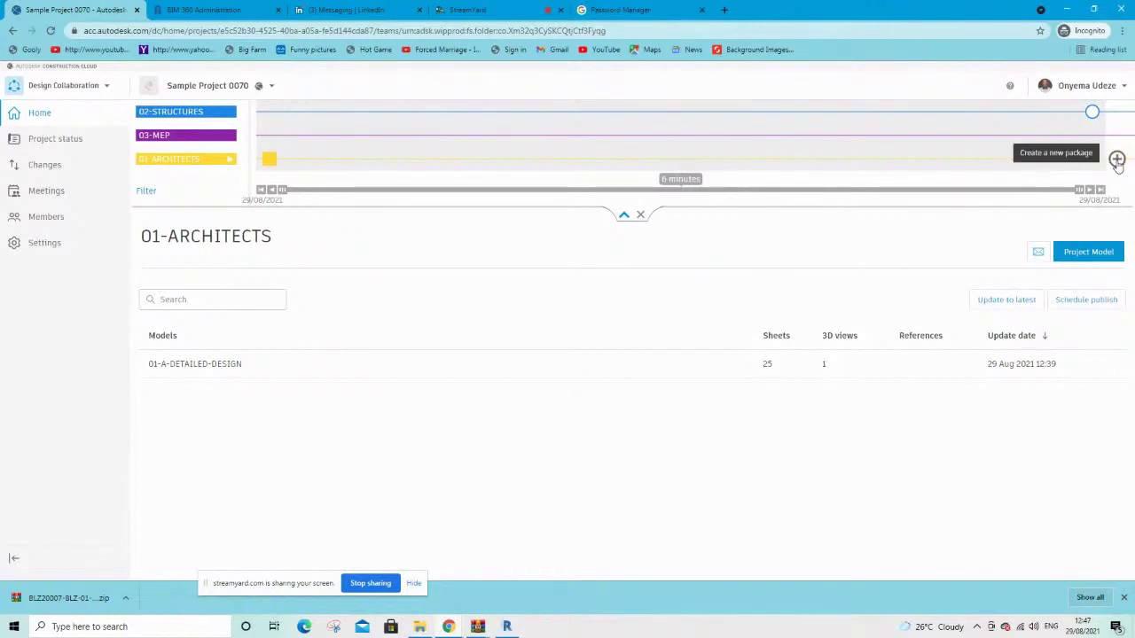
Create a new 01-ARCHITECTS package including the 01-A-DETAILED-DESIGN set, orbiting its 3D preview
click(1116, 160)
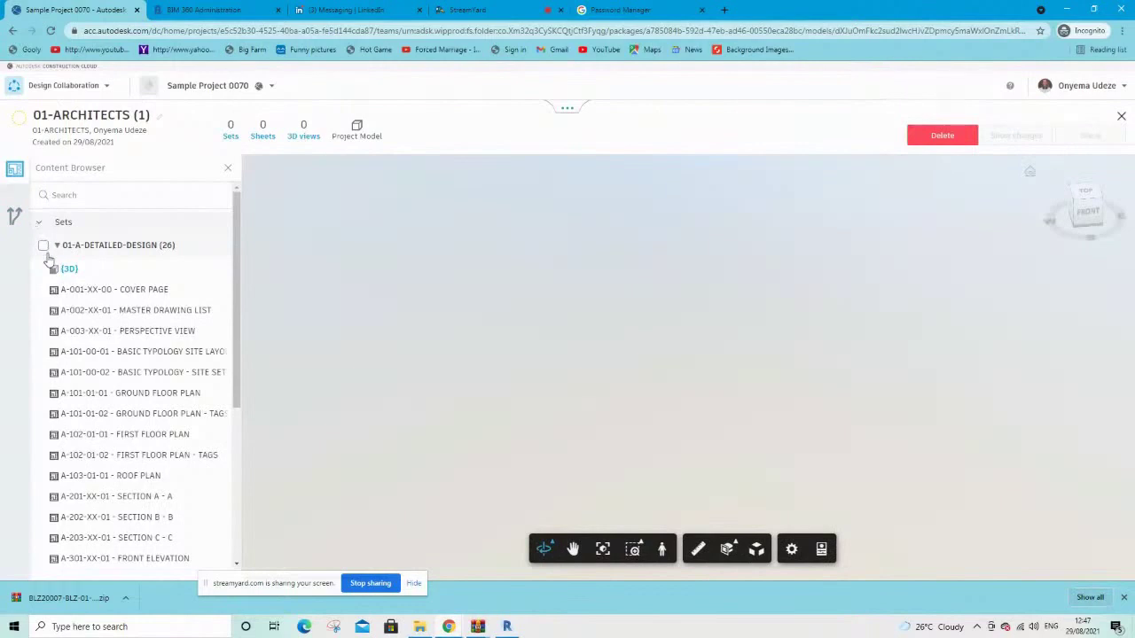
click(43, 247)
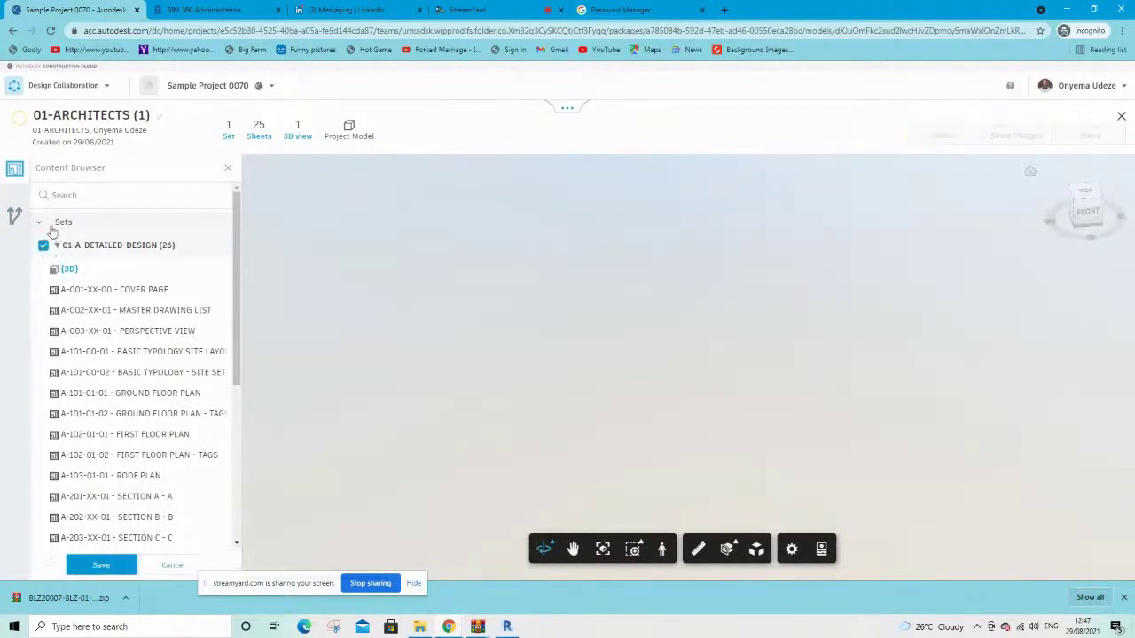
scroll(110, 375, down, 5)
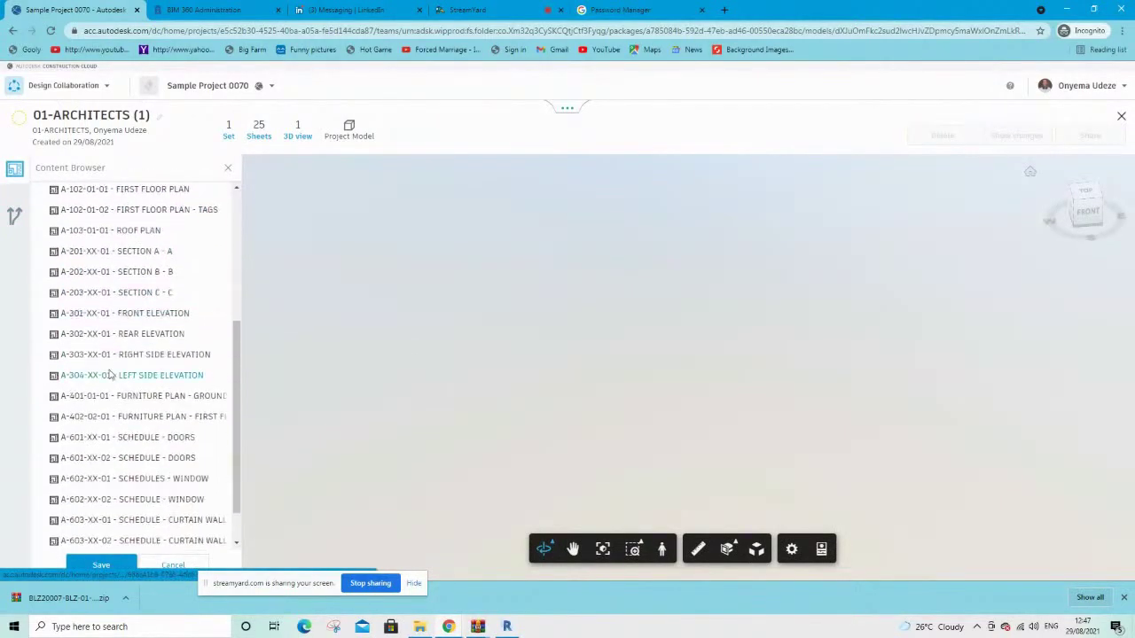
scroll(110, 375, up, 3)
scroll(109, 375, up, 4)
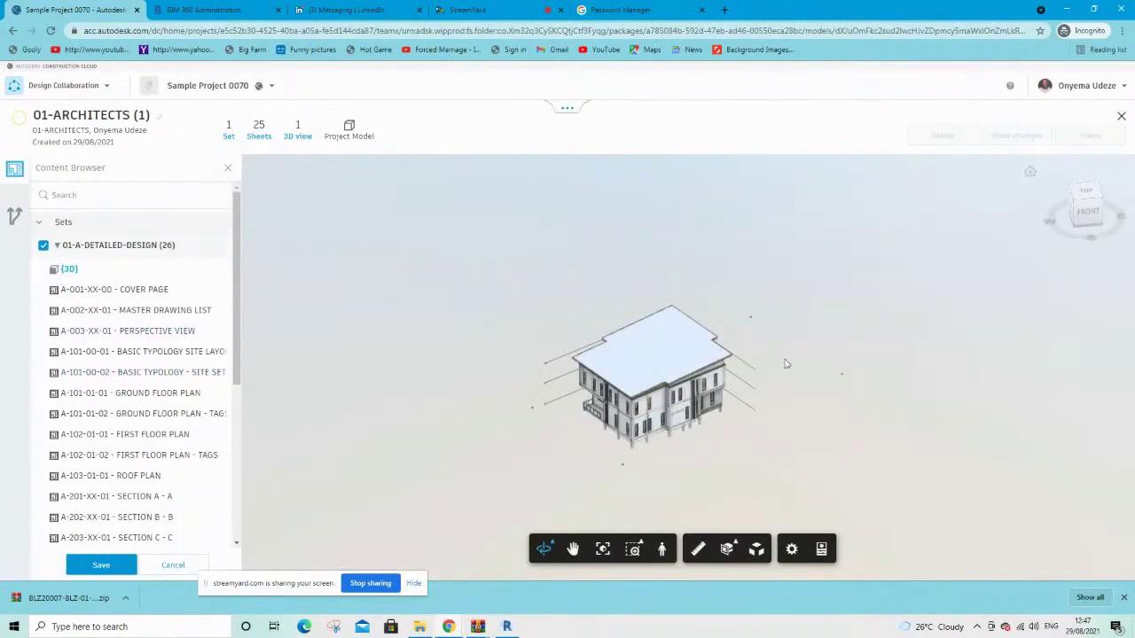
drag(804, 416, 519, 392)
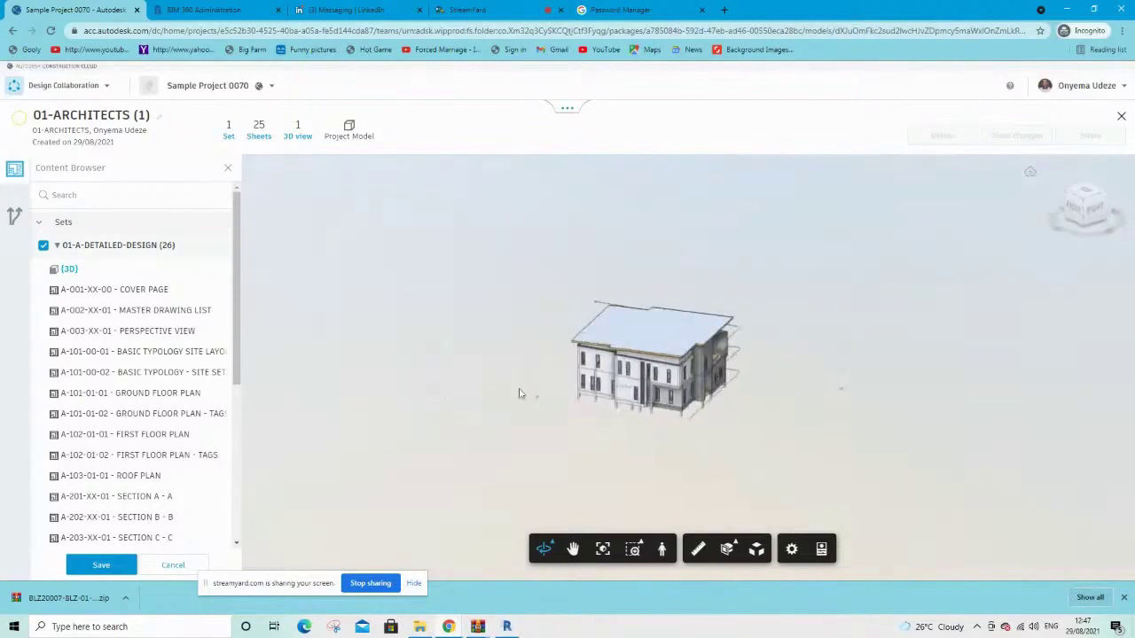
scroll(665, 370, up, 4)
drag(927, 383, 716, 372)
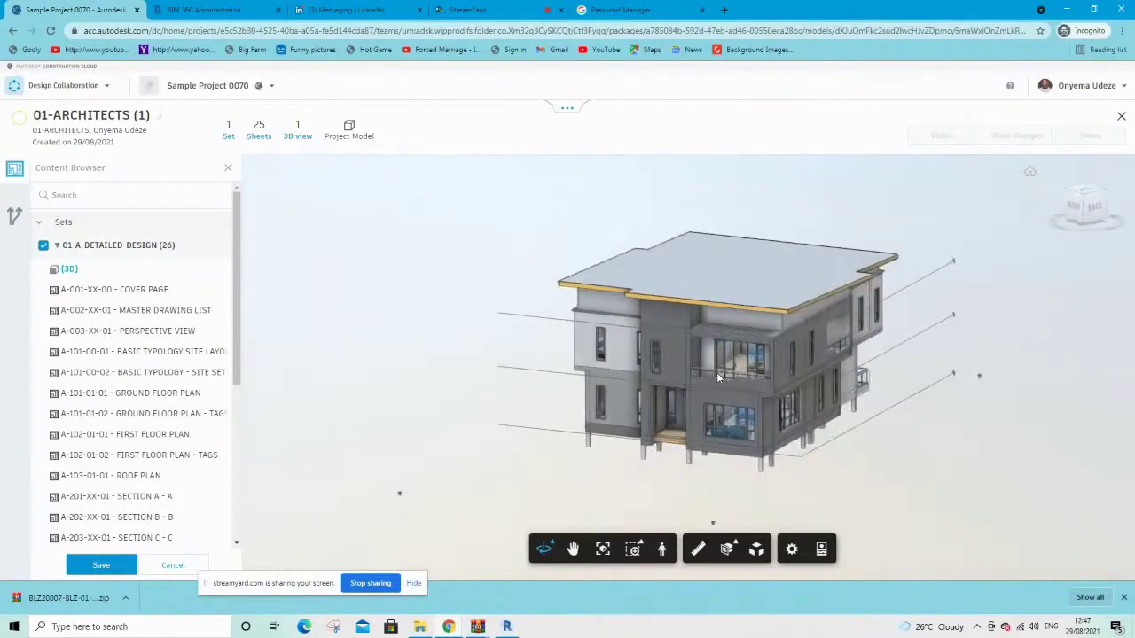
scroll(765, 382, up, 3)
scroll(765, 381, up, 3)
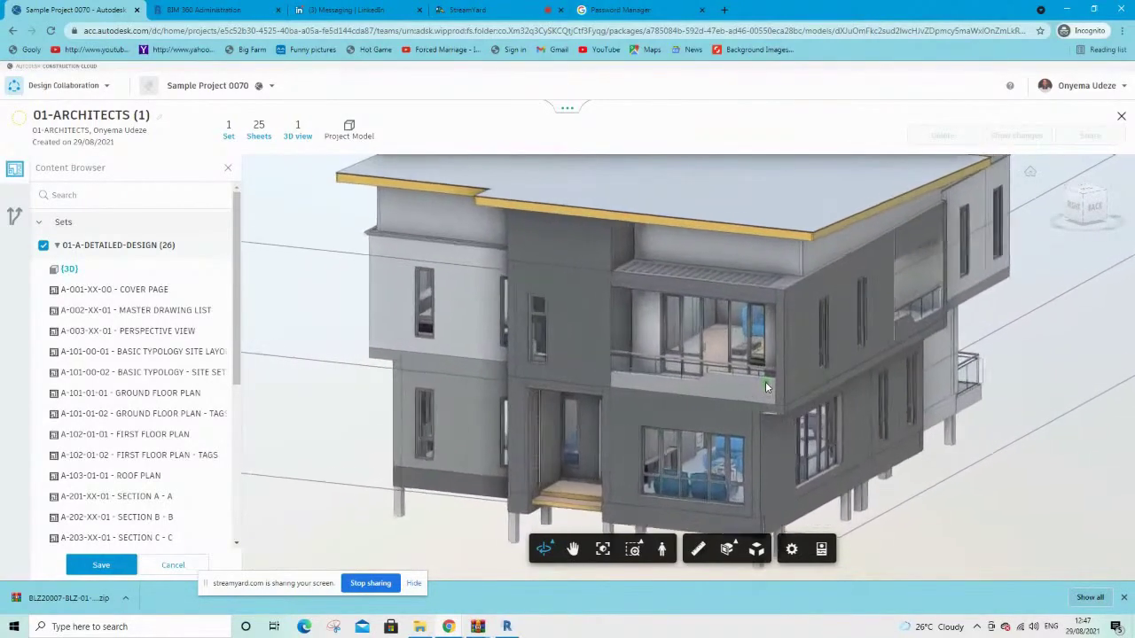
scroll(534, 430, down, 4)
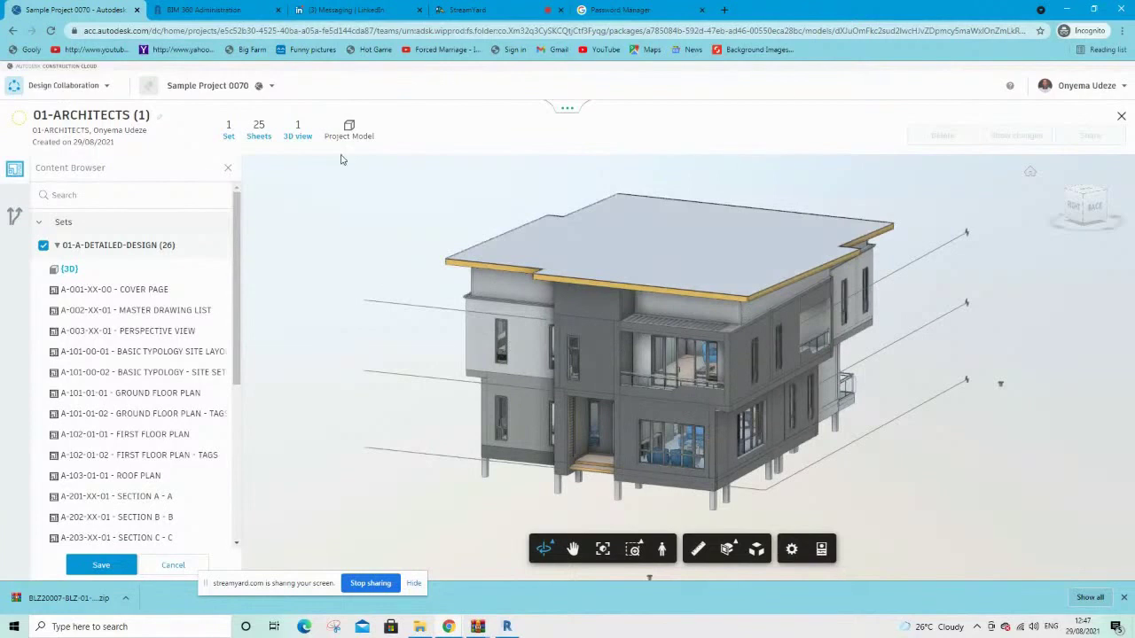
Review the package's models and documents, save it as 01-ARCHITECTS (1), and start sharing
click(39, 222)
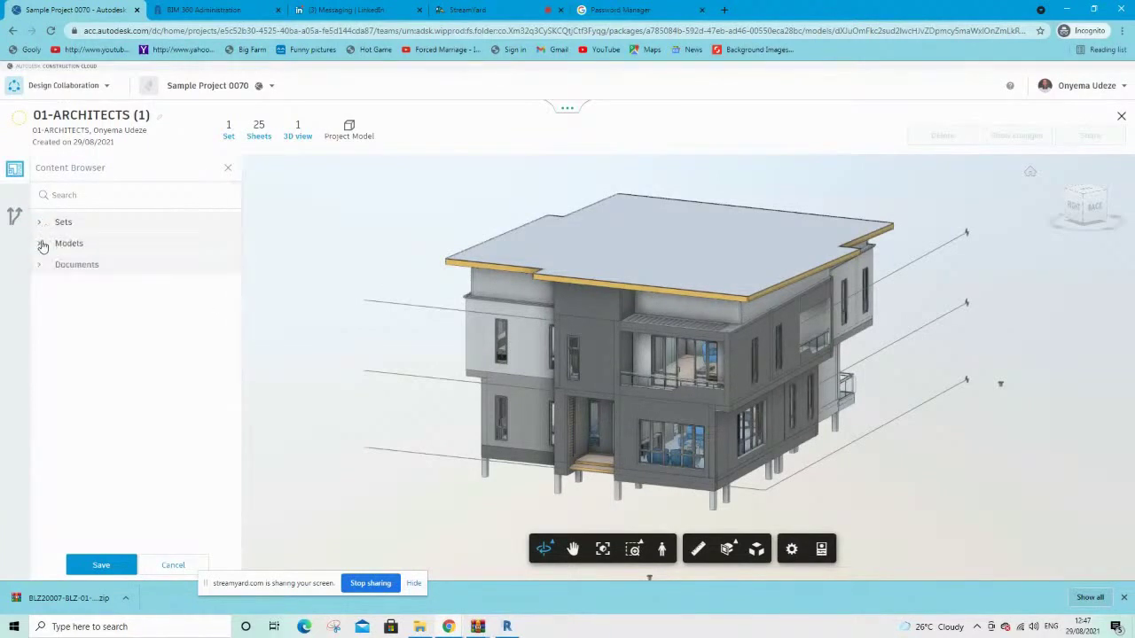
click(40, 243)
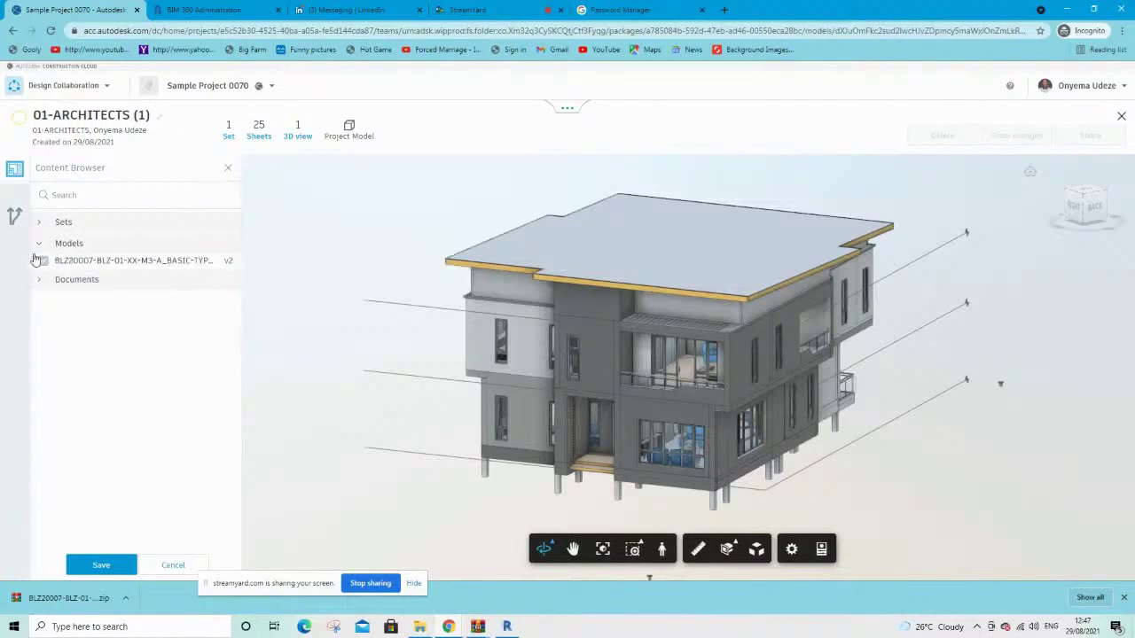
click(38, 279)
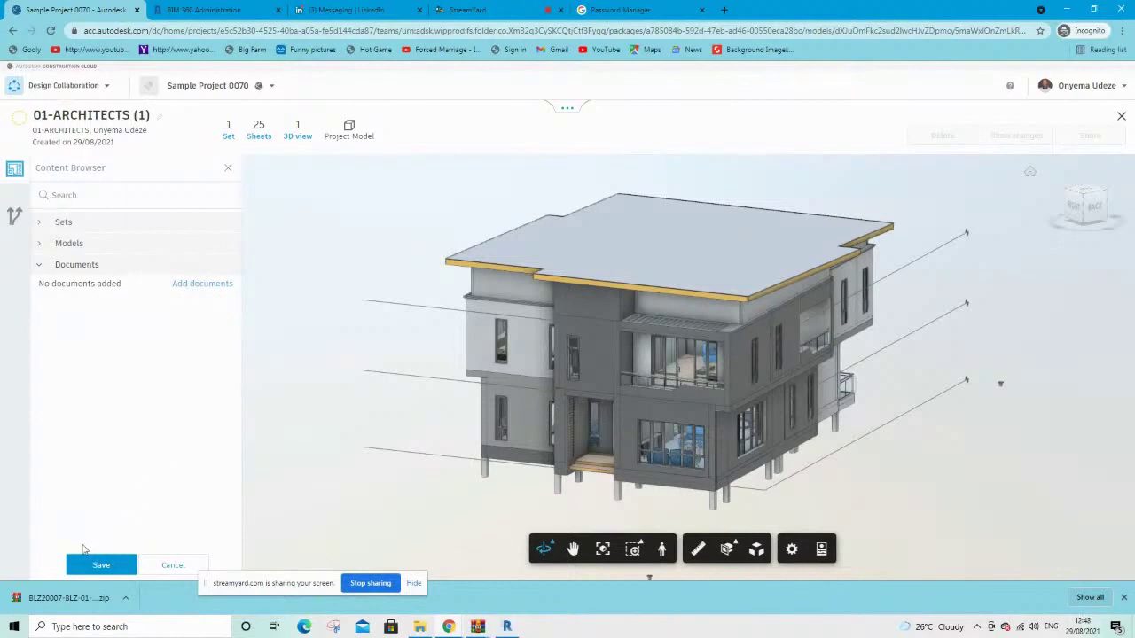
click(107, 567)
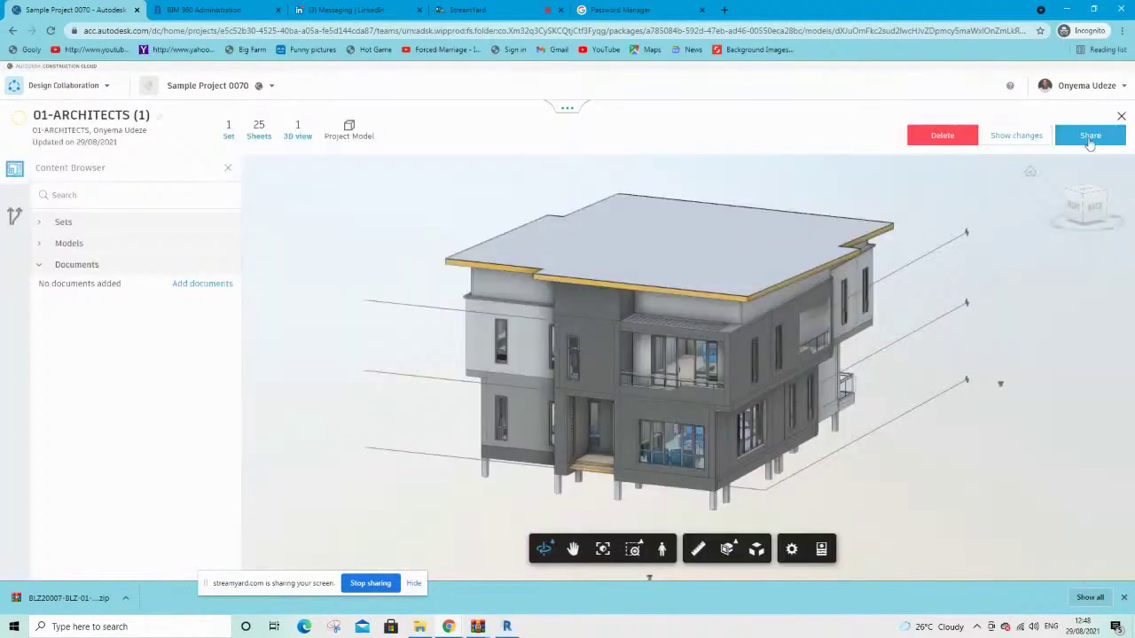
click(1090, 140)
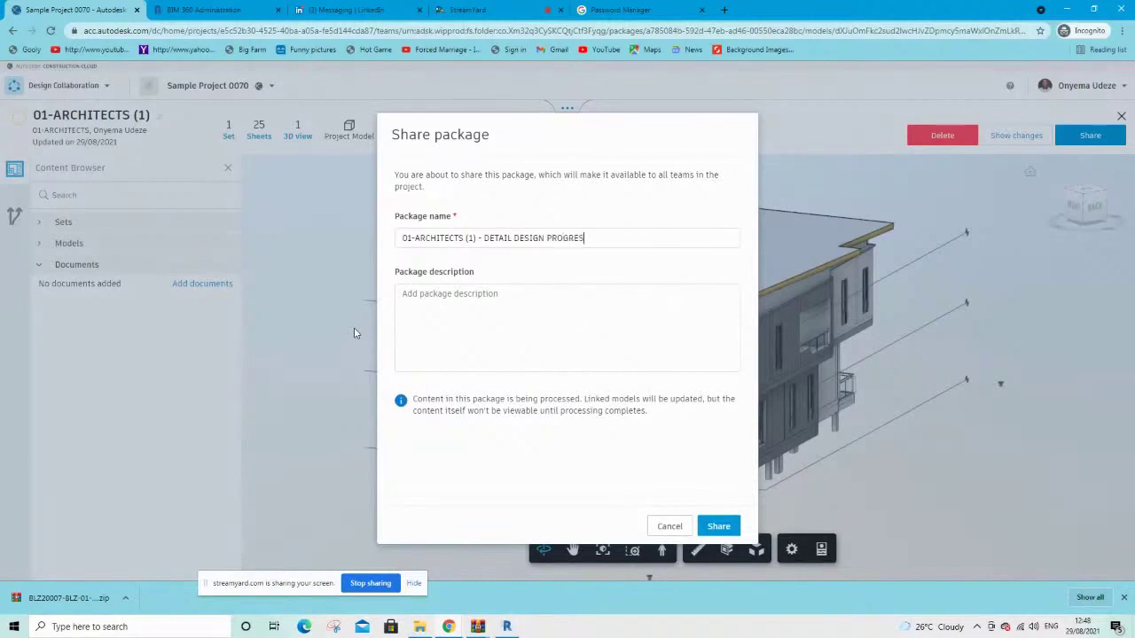
Share '01-ARCHITECTS (1) - DETAIL DESIGN PROGRESS' with all teams, then open the 03-MEP team page
click(719, 526)
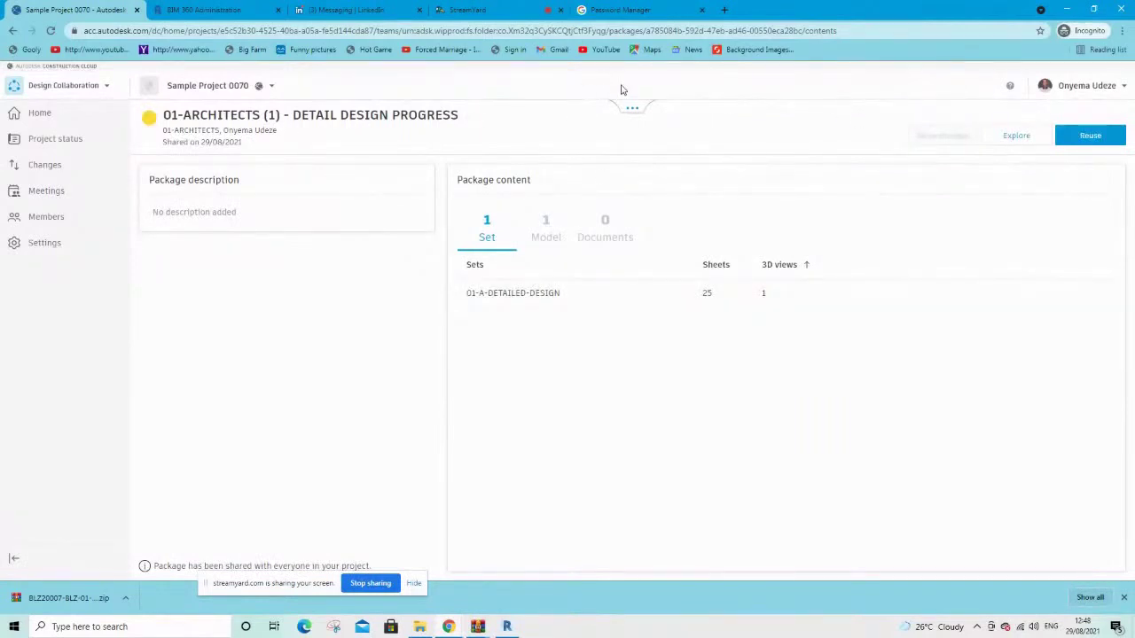
click(634, 108)
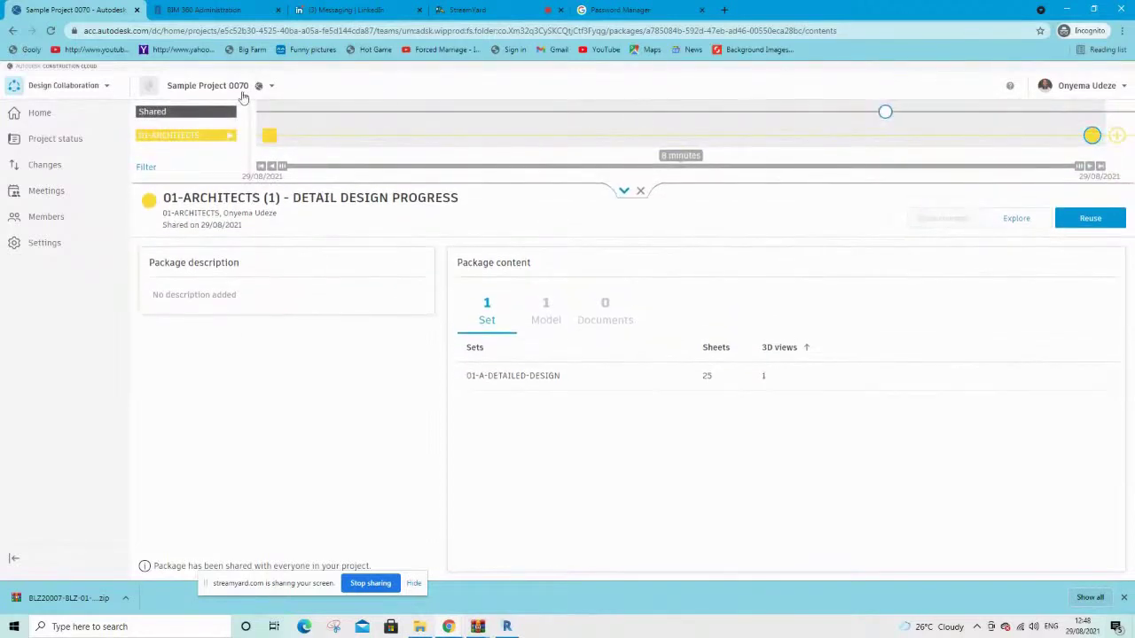
click(186, 114)
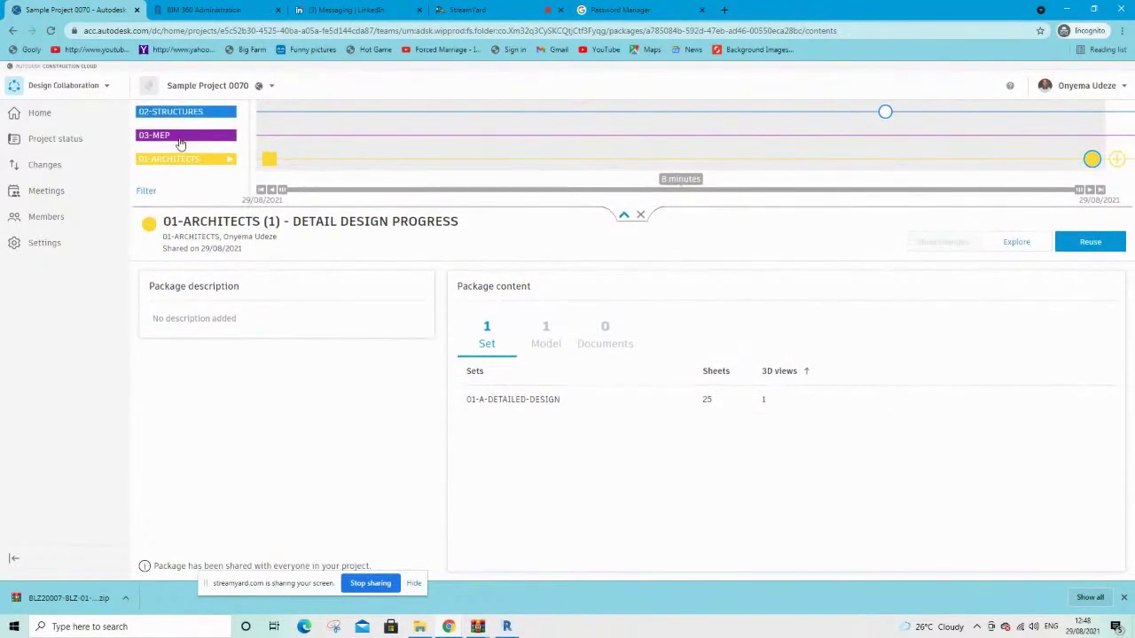
click(180, 139)
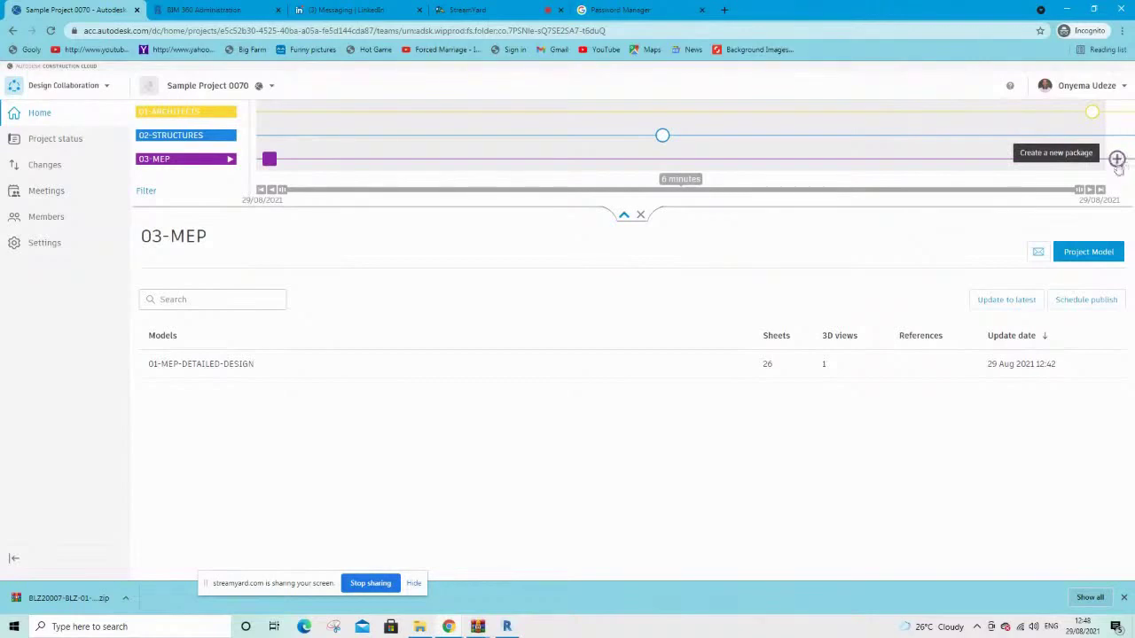
Create and save a new 03-MEP package containing the 01-MEP-DETAILED-DESIGN set
click(1117, 160)
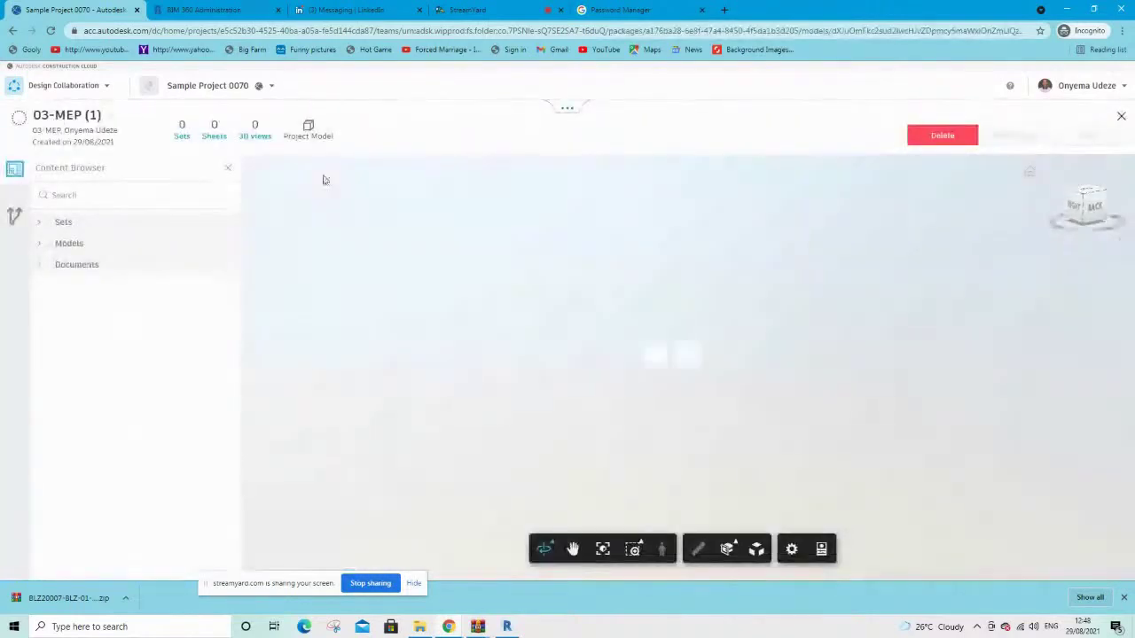
click(40, 223)
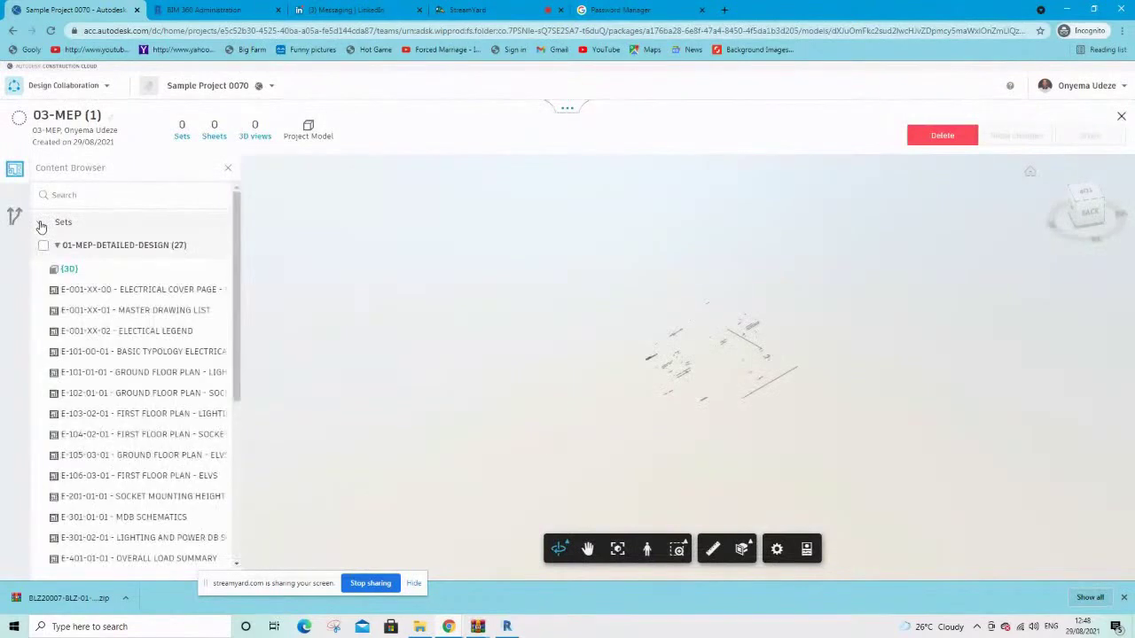
click(42, 247)
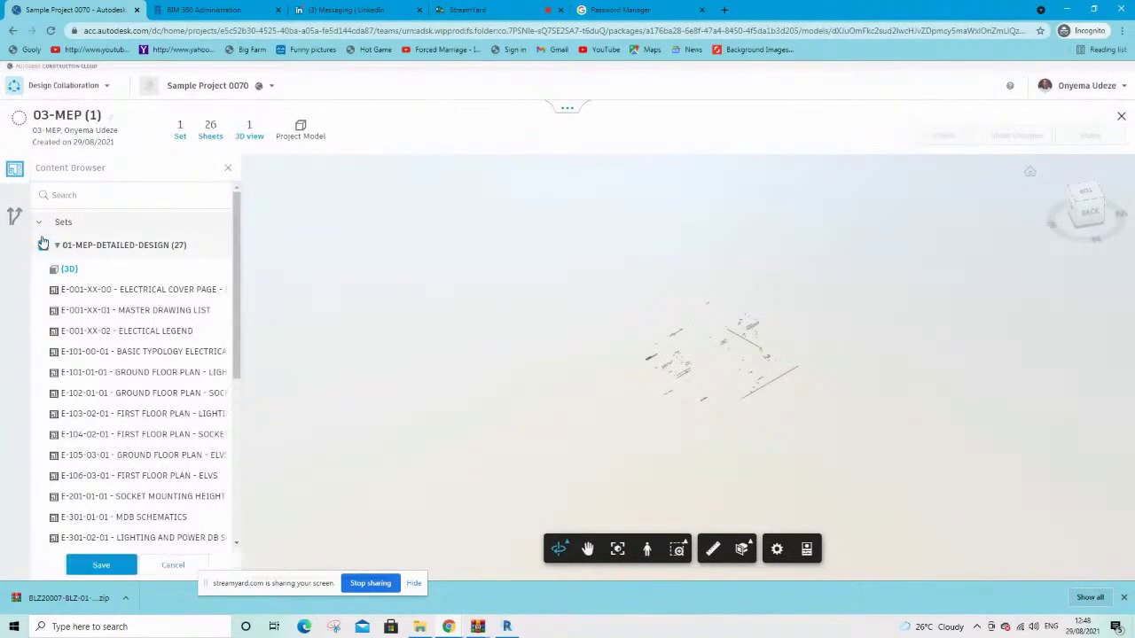
click(40, 223)
click(40, 244)
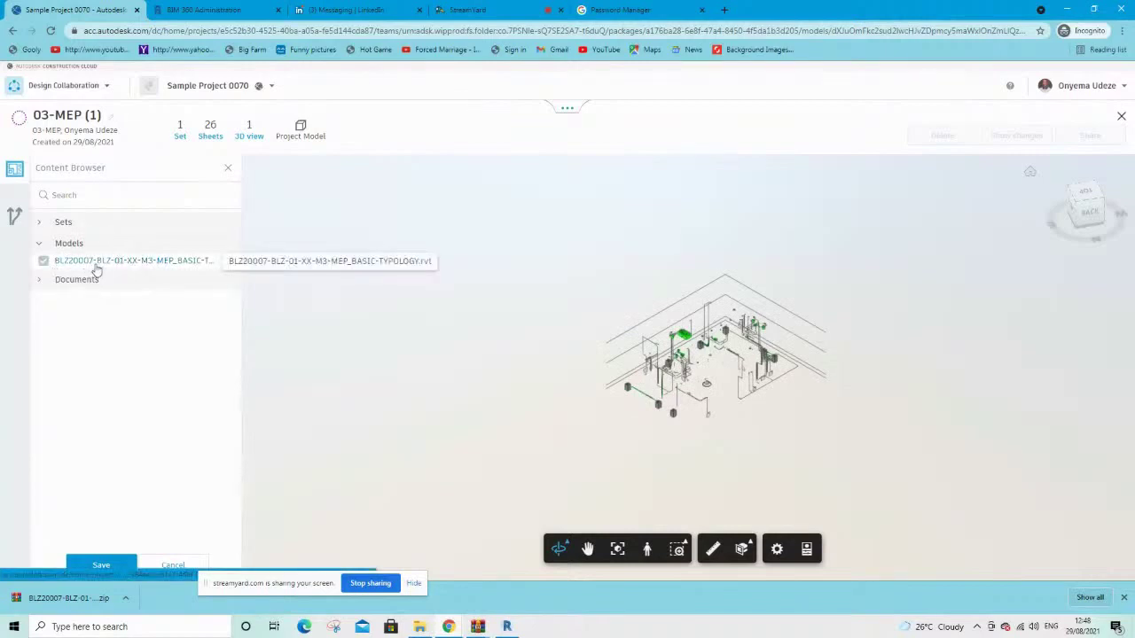
click(34, 290)
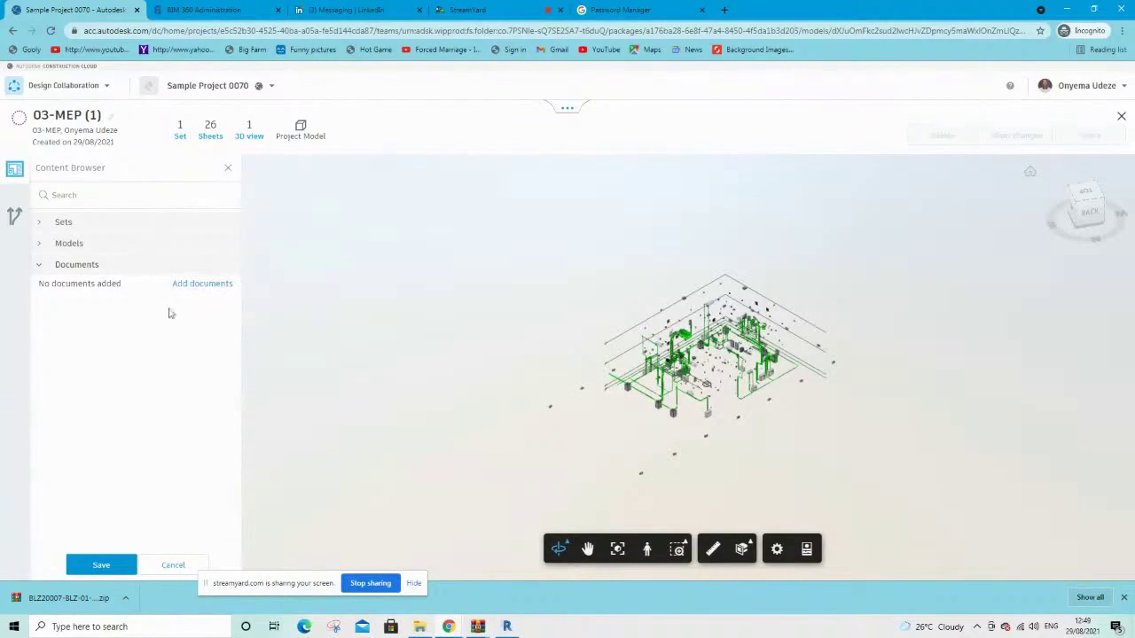
click(103, 565)
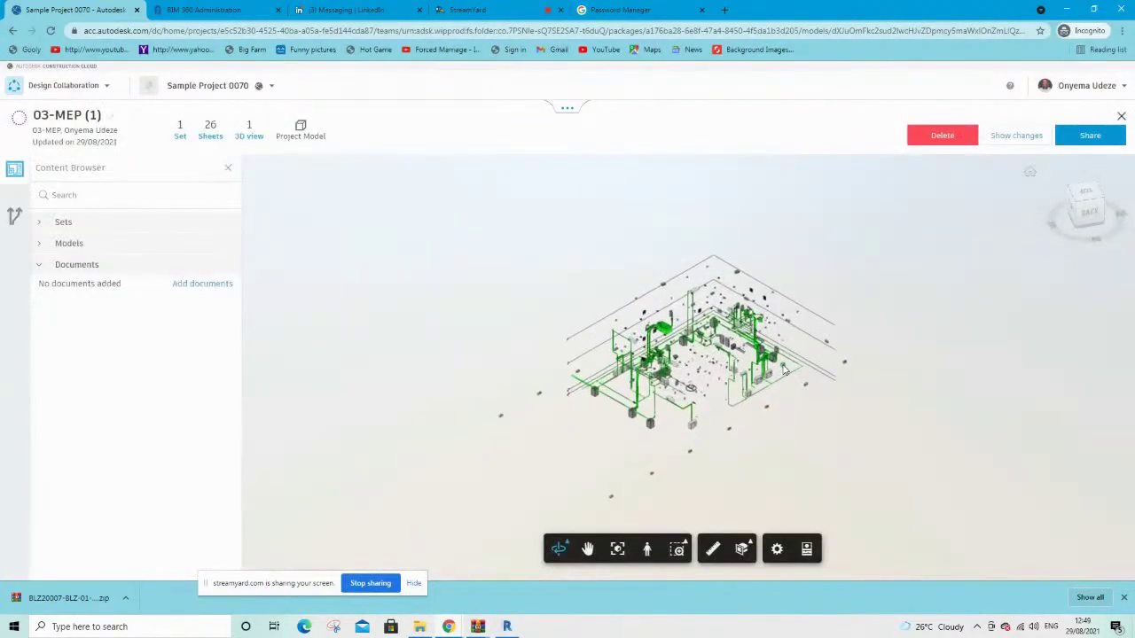
Zoom around the MEP model and begin sharing it as '03-MEP (1) - DETAIL DESIGN PROGRESS'
scroll(927, 387, up, 3)
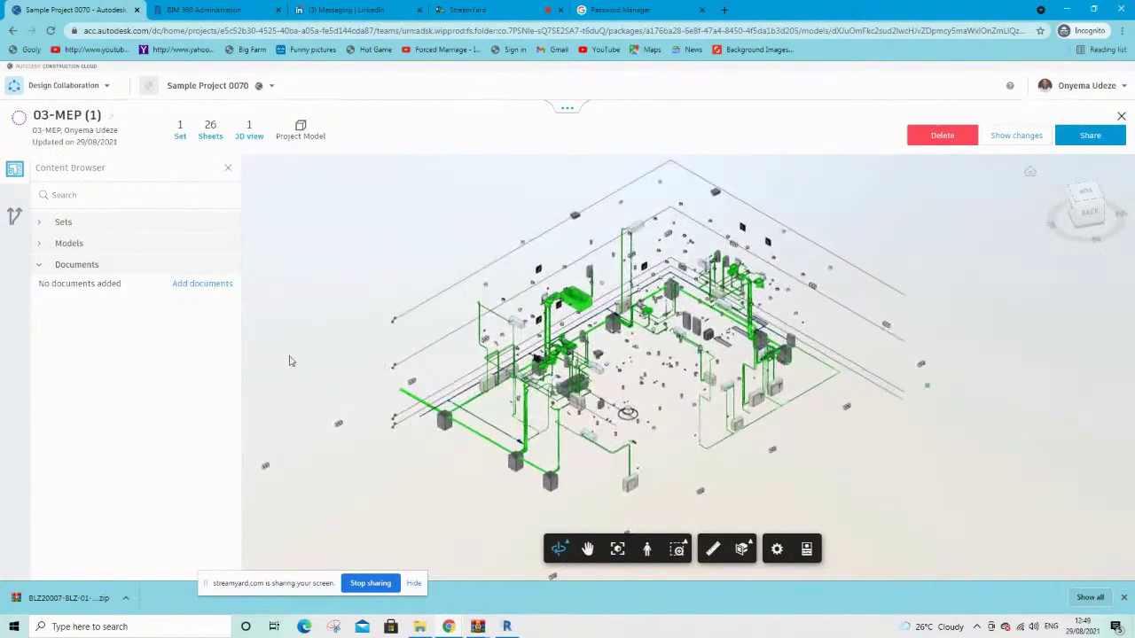
scroll(289, 360, up, 2)
scroll(955, 305, up, 3)
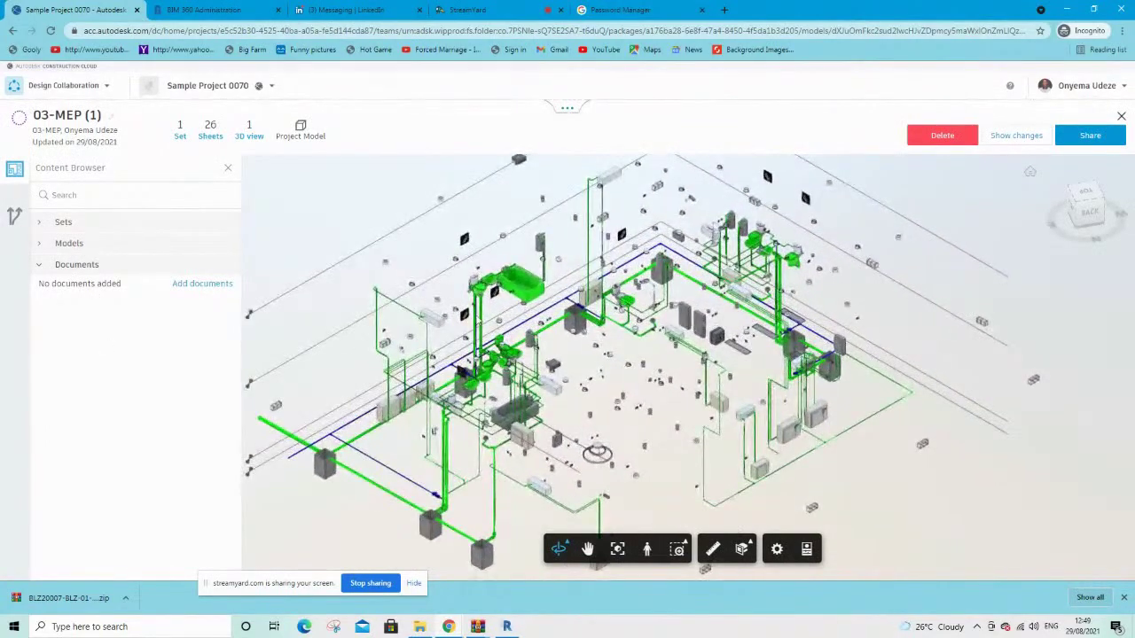
scroll(481, 322, up, 3)
scroll(481, 323, up, 6)
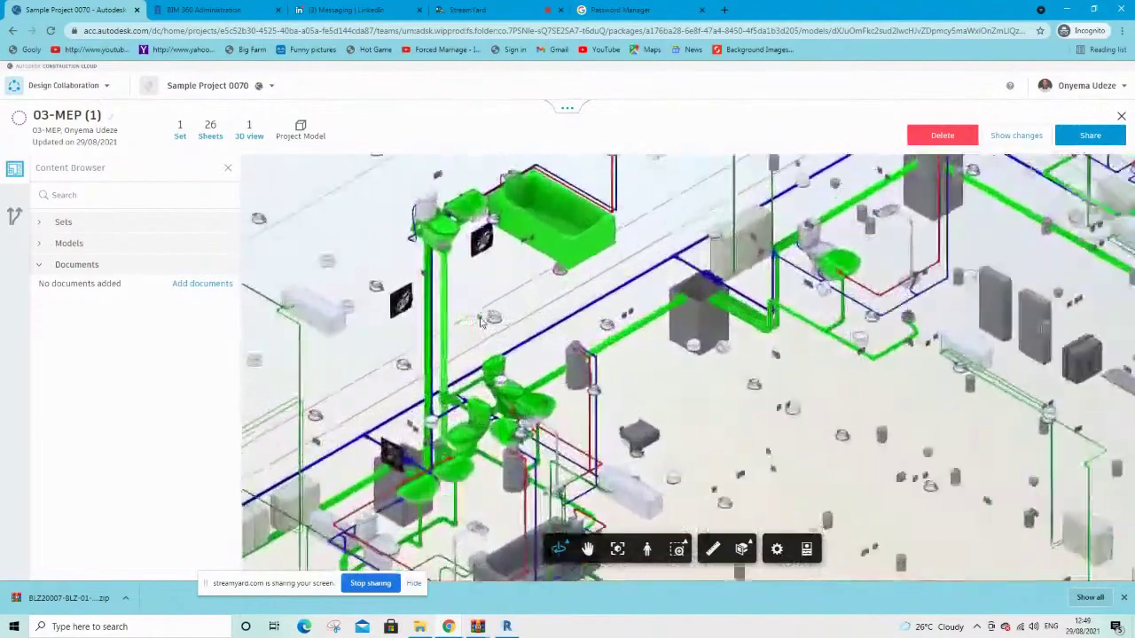
scroll(481, 323, down, 6)
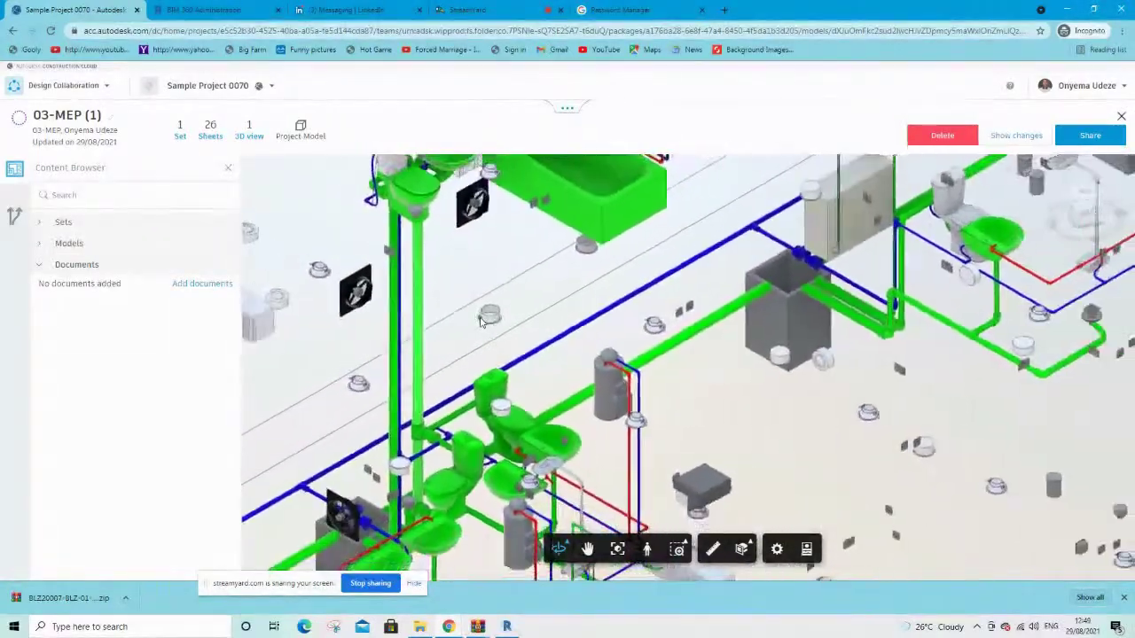
scroll(481, 323, down, 8)
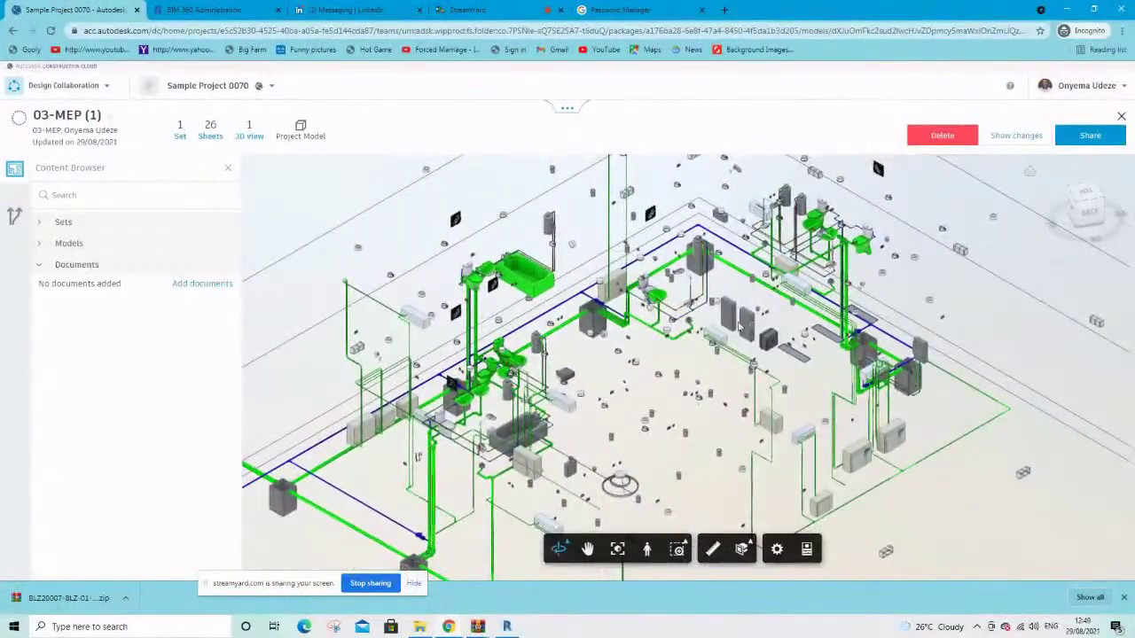
scroll(741, 399, down, 6)
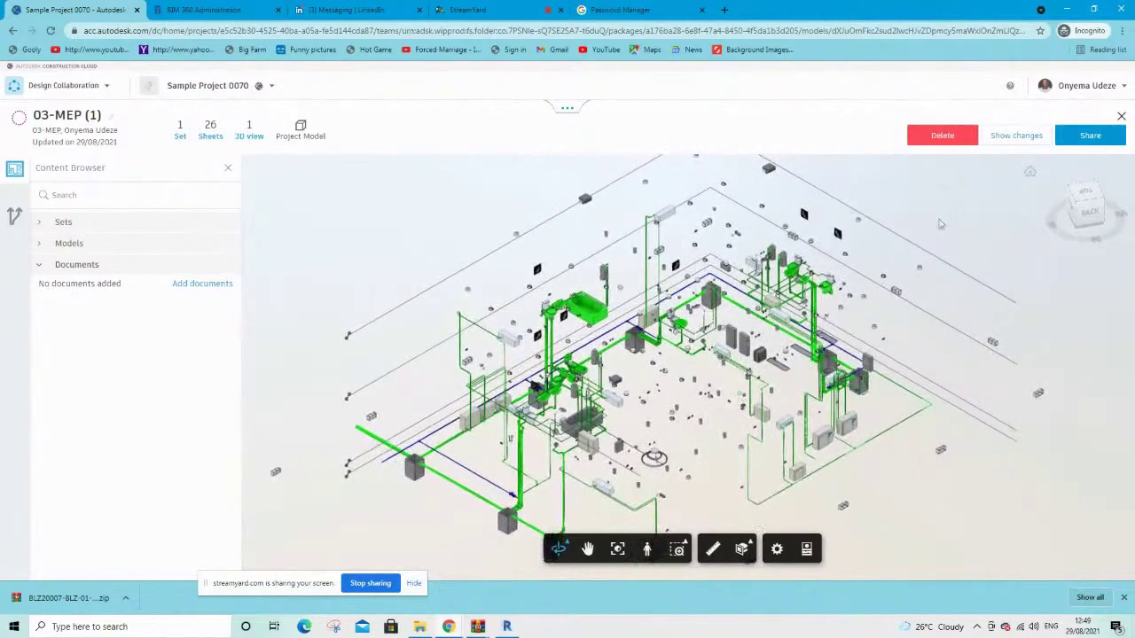
click(1090, 135)
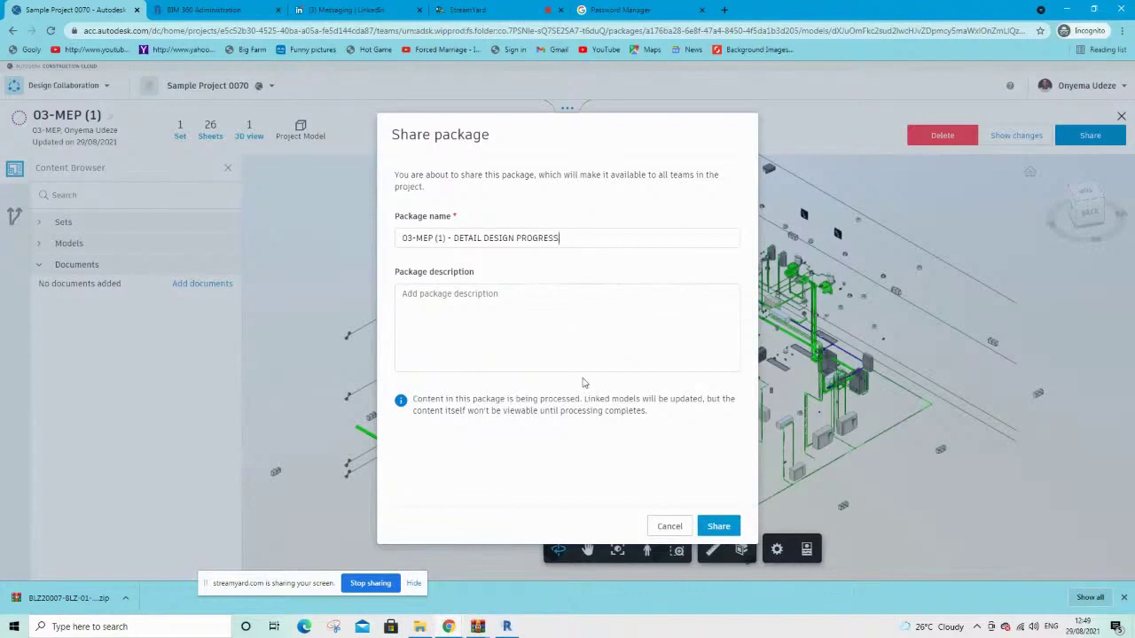
Share '03-MEP (1) - DETAIL DESIGN PROGRESS' project-wide, then go to Docs Project Files
click(718, 529)
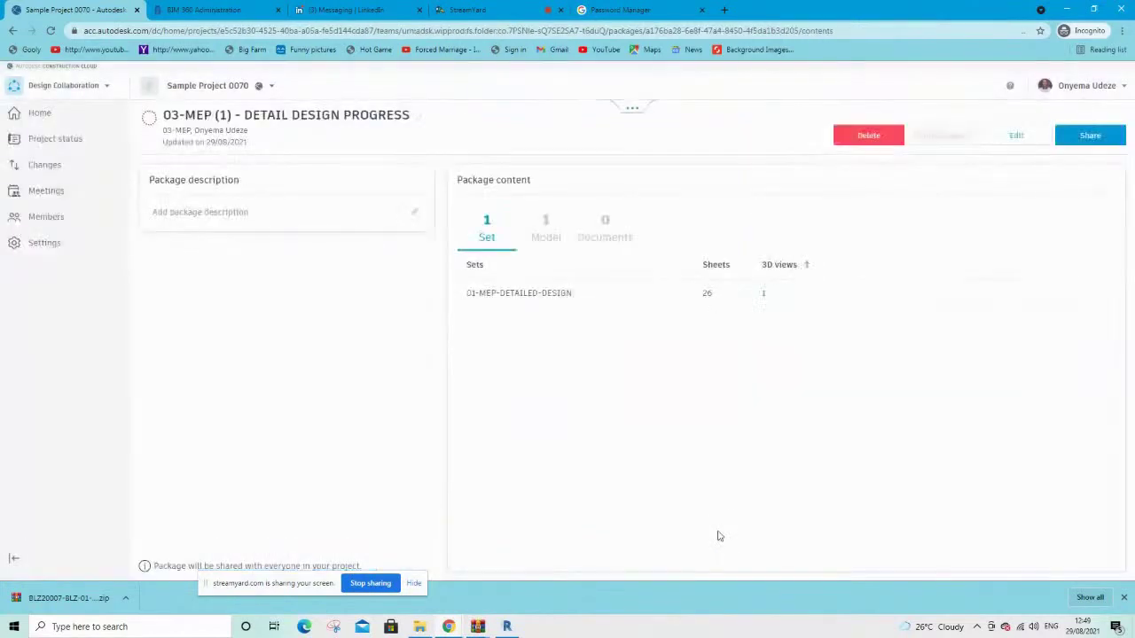
click(631, 110)
mouse_move(630, 111)
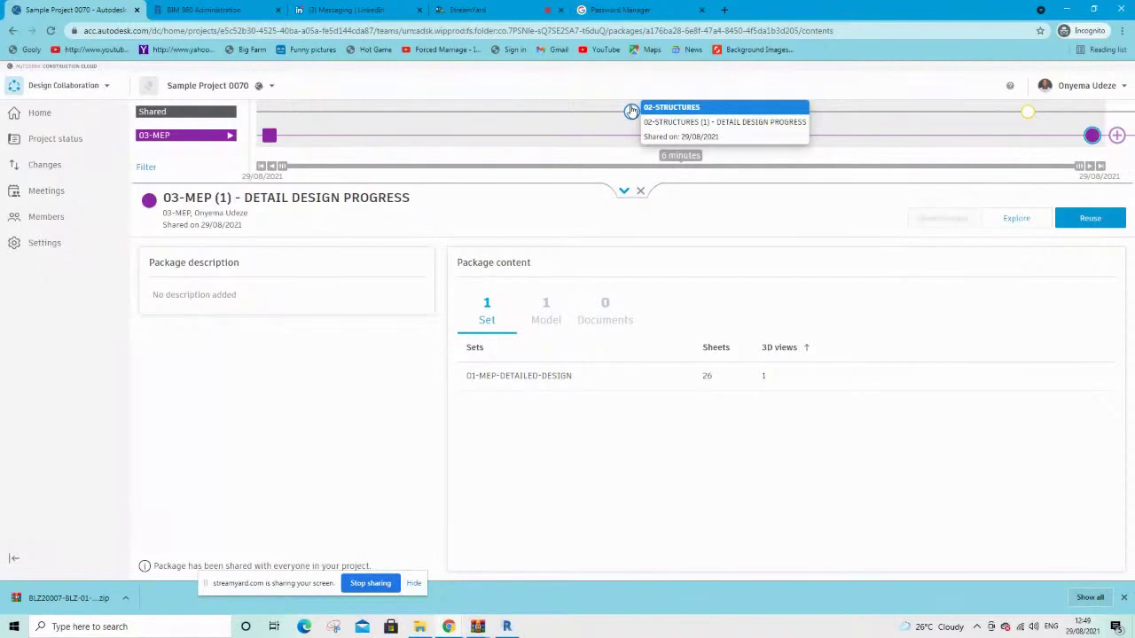
click(59, 92)
click(51, 124)
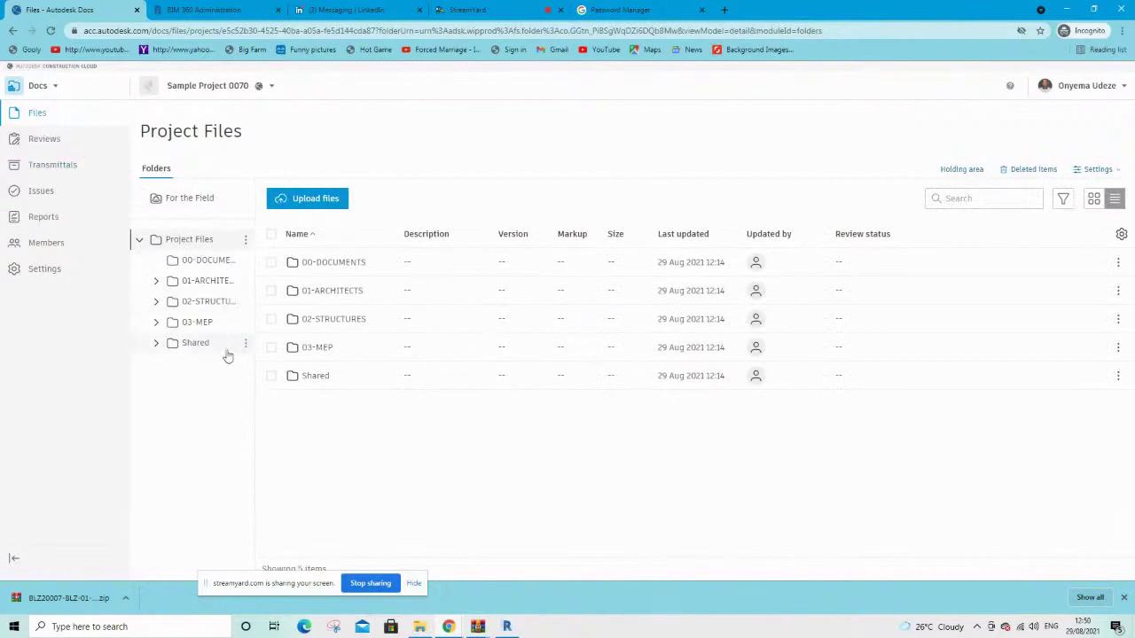
Browse Docs' Shared 01-ARCHITECTS, 02-STRUCTURES and 03-MEP folders, then return to Design Collaboration
click(199, 352)
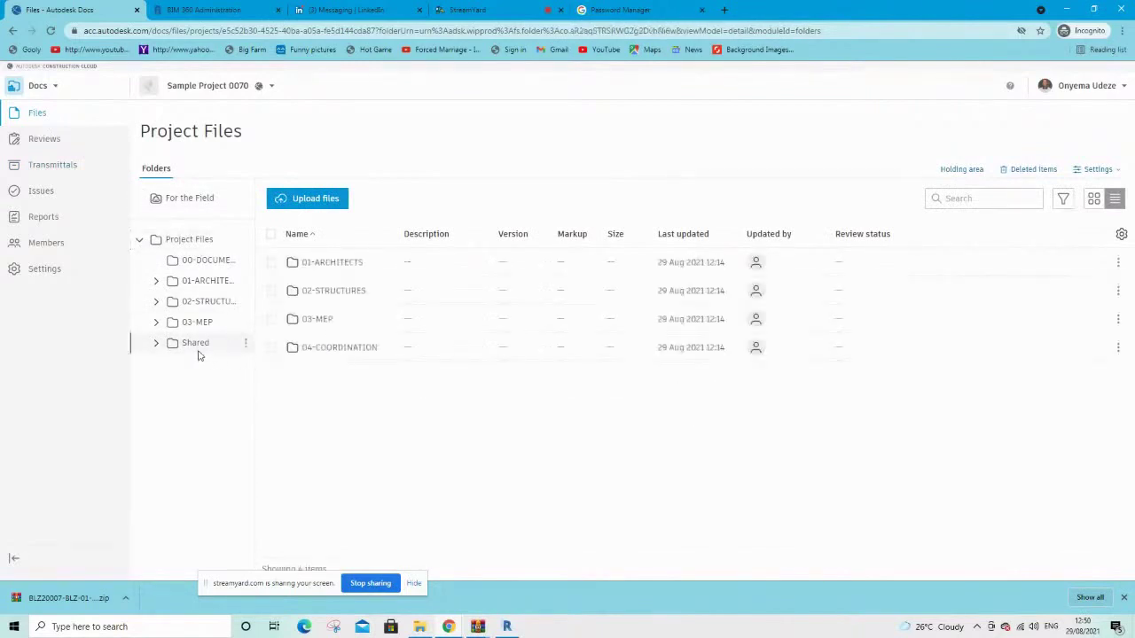
click(340, 271)
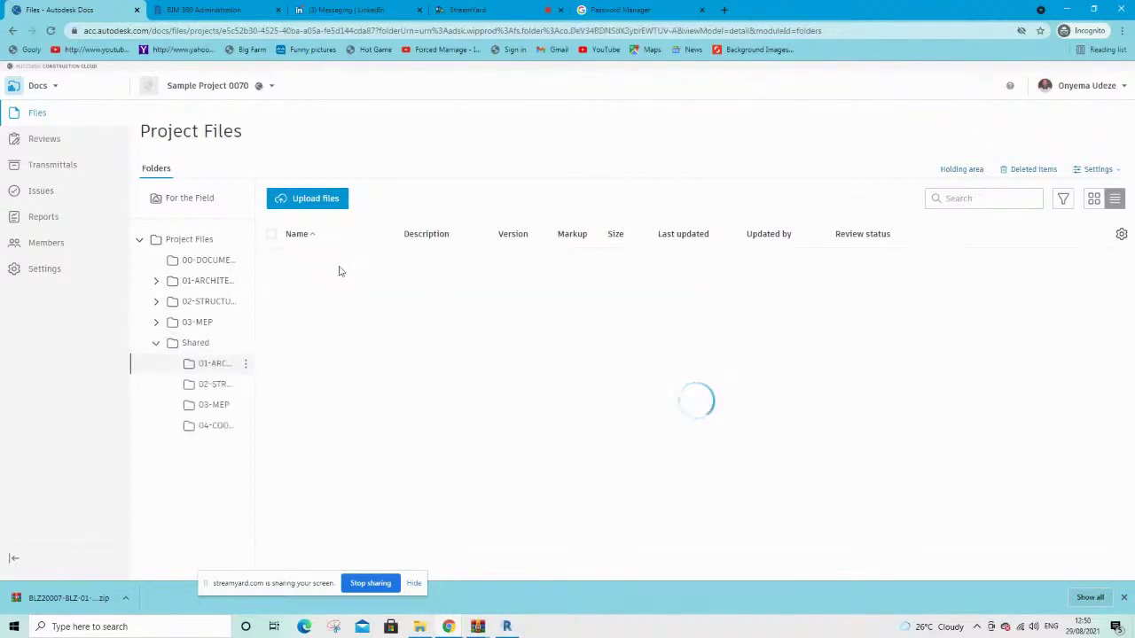
click(218, 387)
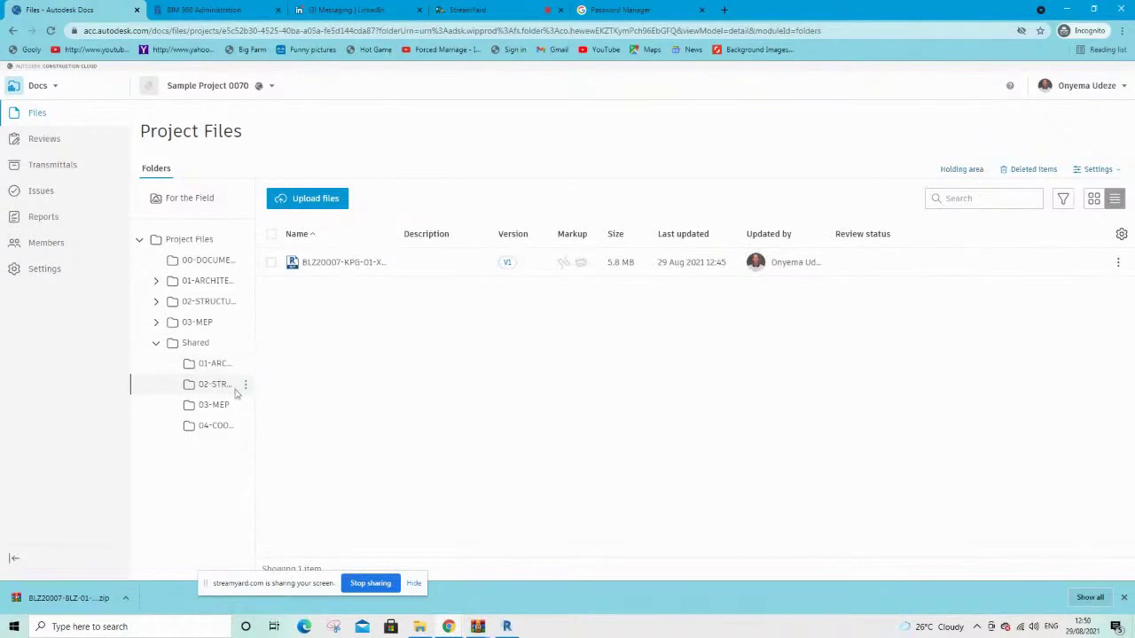
click(215, 407)
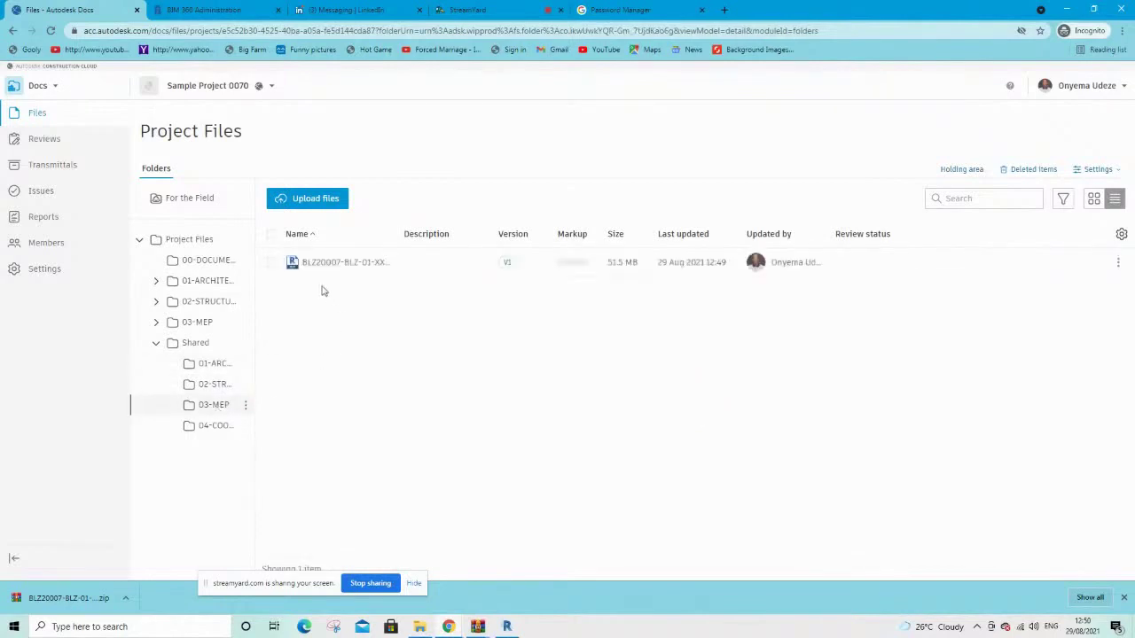
click(35, 86)
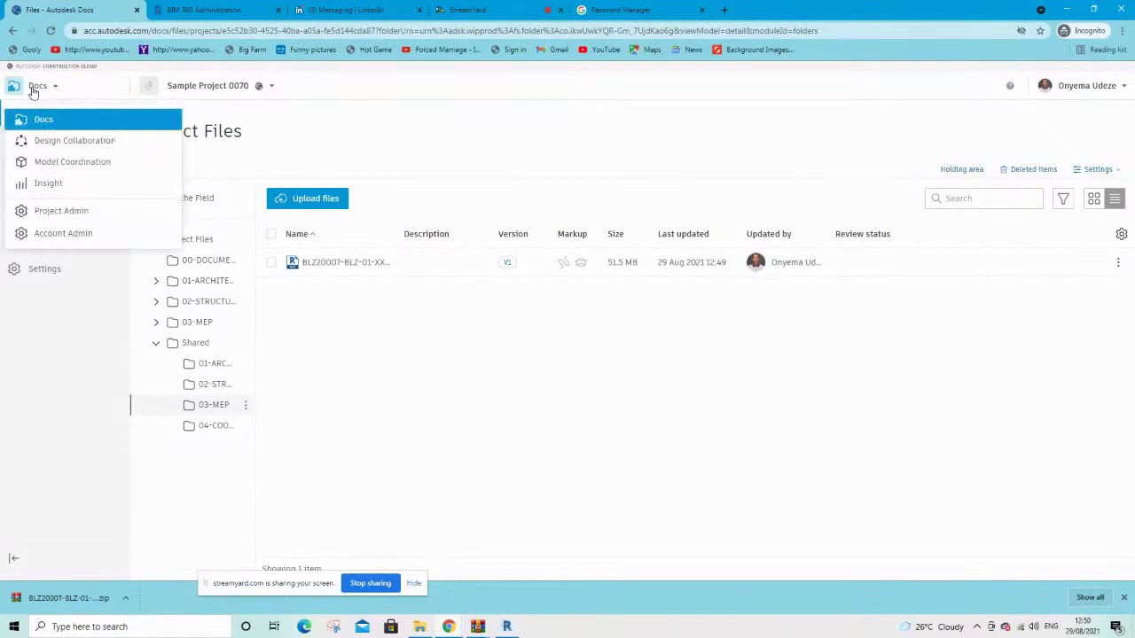
click(53, 140)
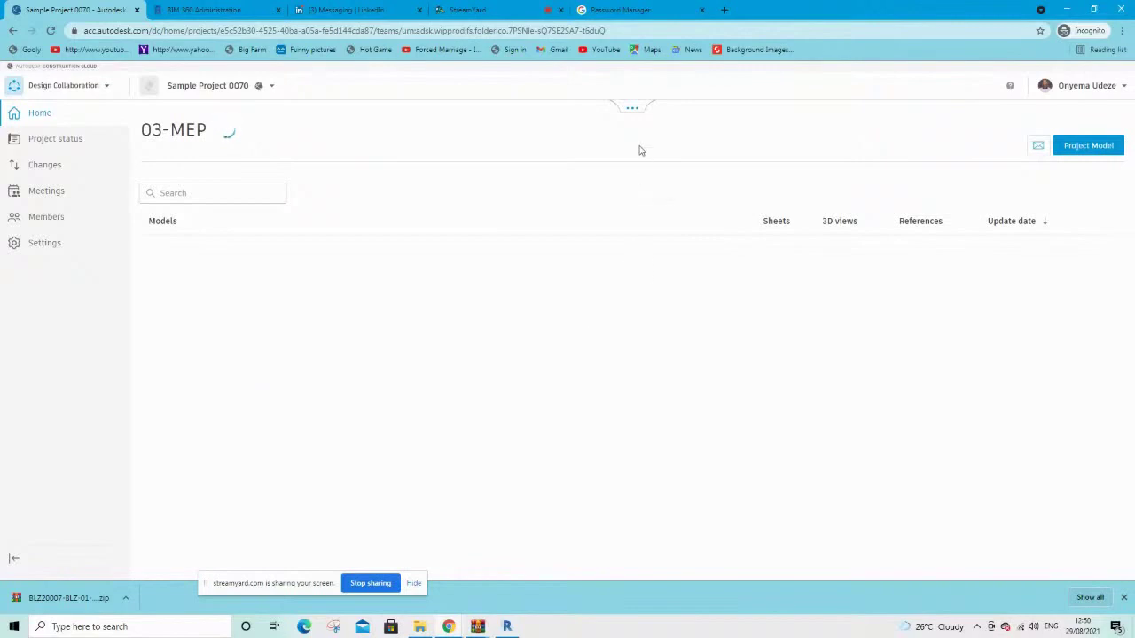
Open the shared '03-MEP (1) - DETAIL DESIGN PROGRESS' package from the timeline and list its 01-MEP-DETAILED-DESIGN set
click(634, 113)
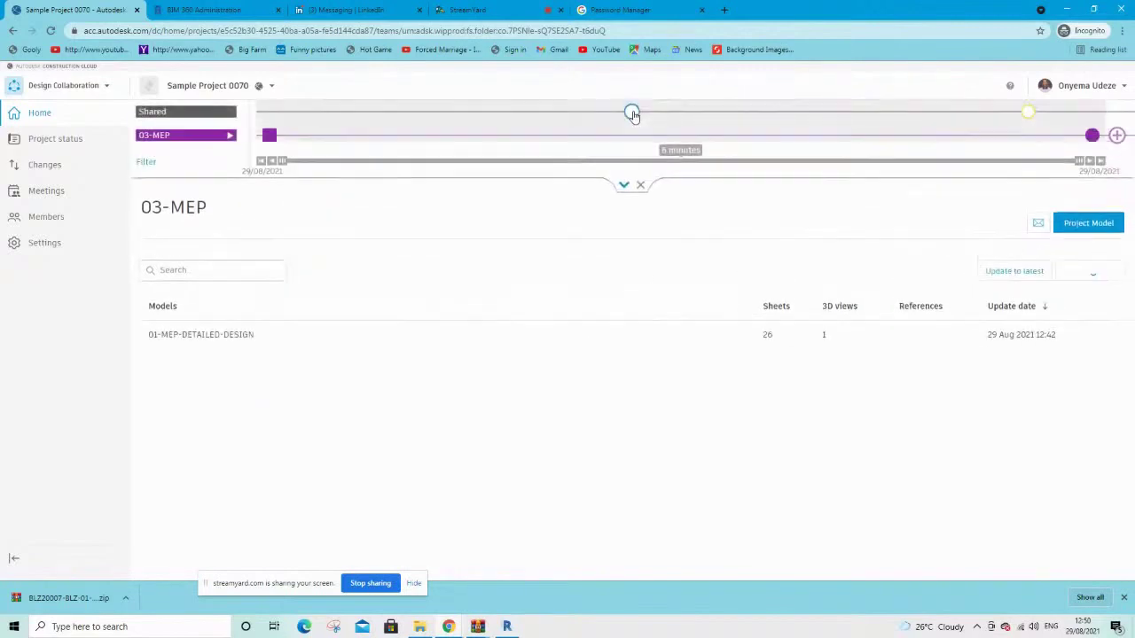
click(181, 113)
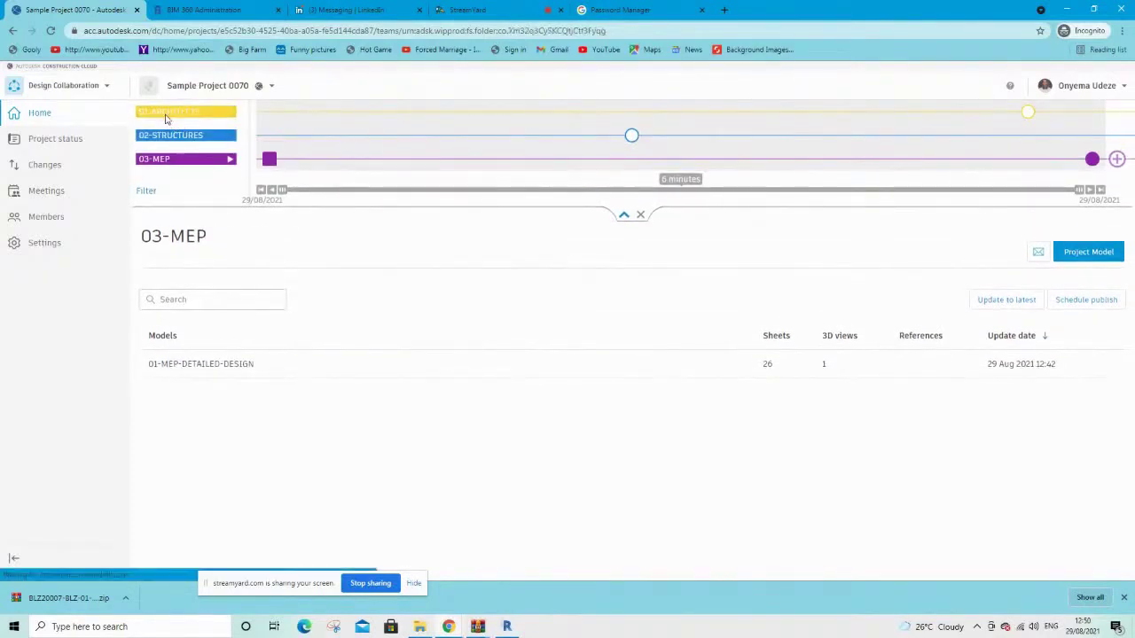
click(166, 113)
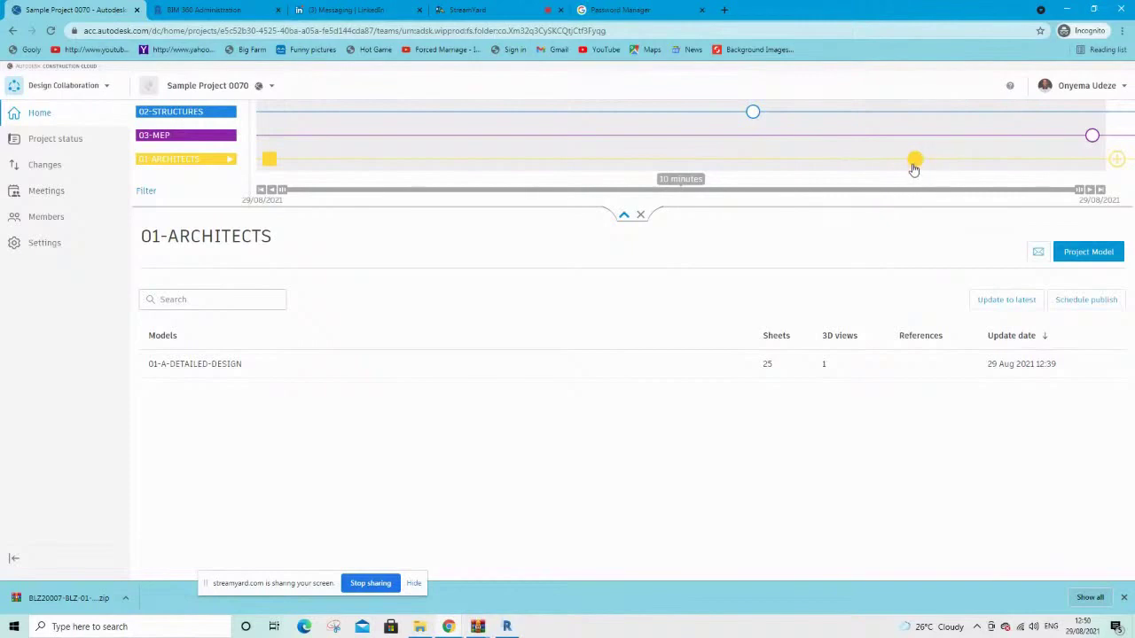
mouse_move(917, 167)
mouse_move(1093, 144)
click(1092, 136)
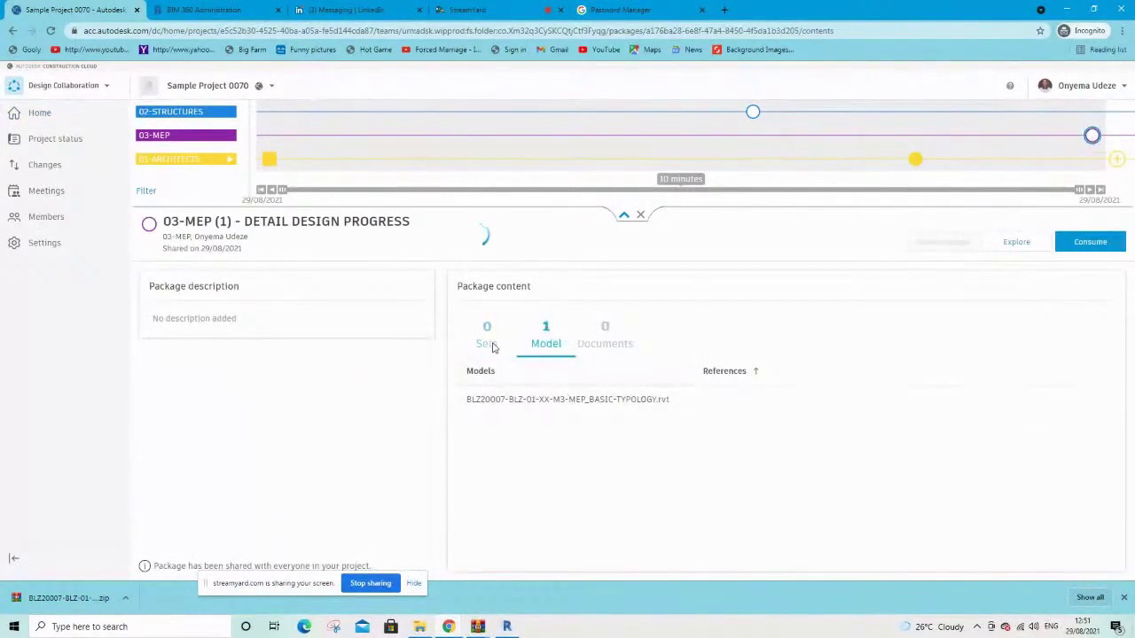
click(490, 345)
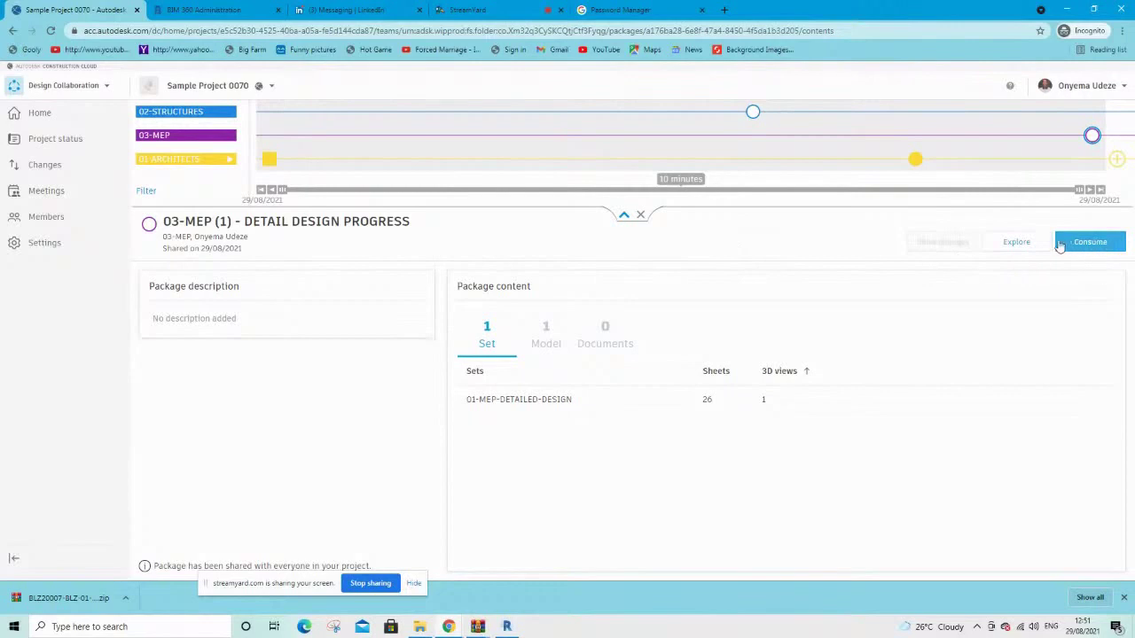
Browse the 03-MEP (1) package's sheets in the expanded sets list
click(1020, 243)
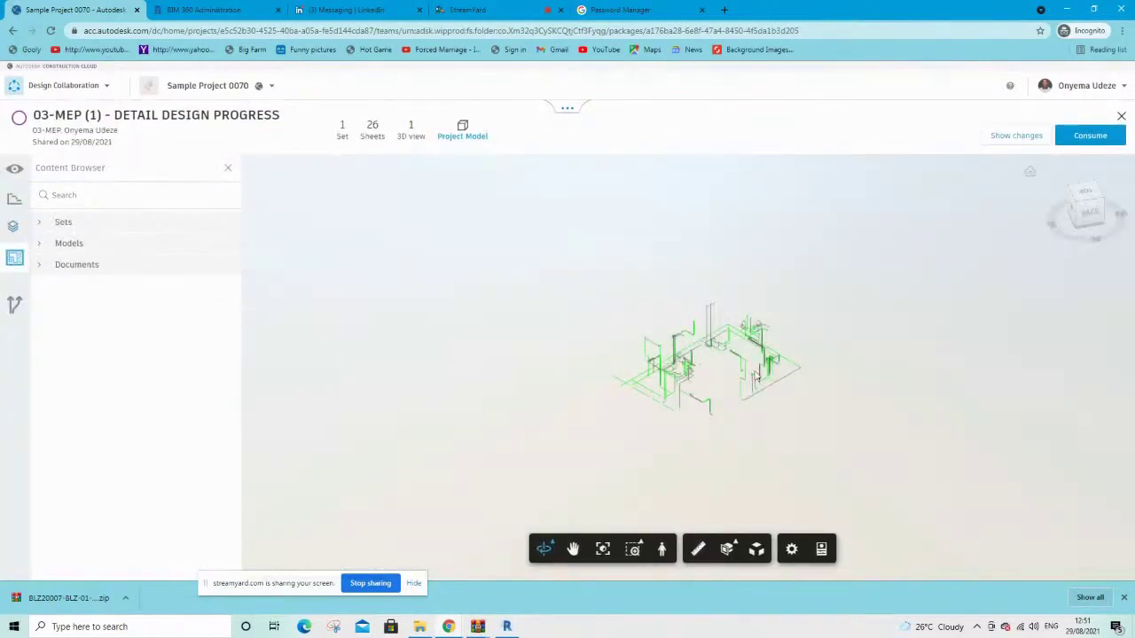
click(373, 140)
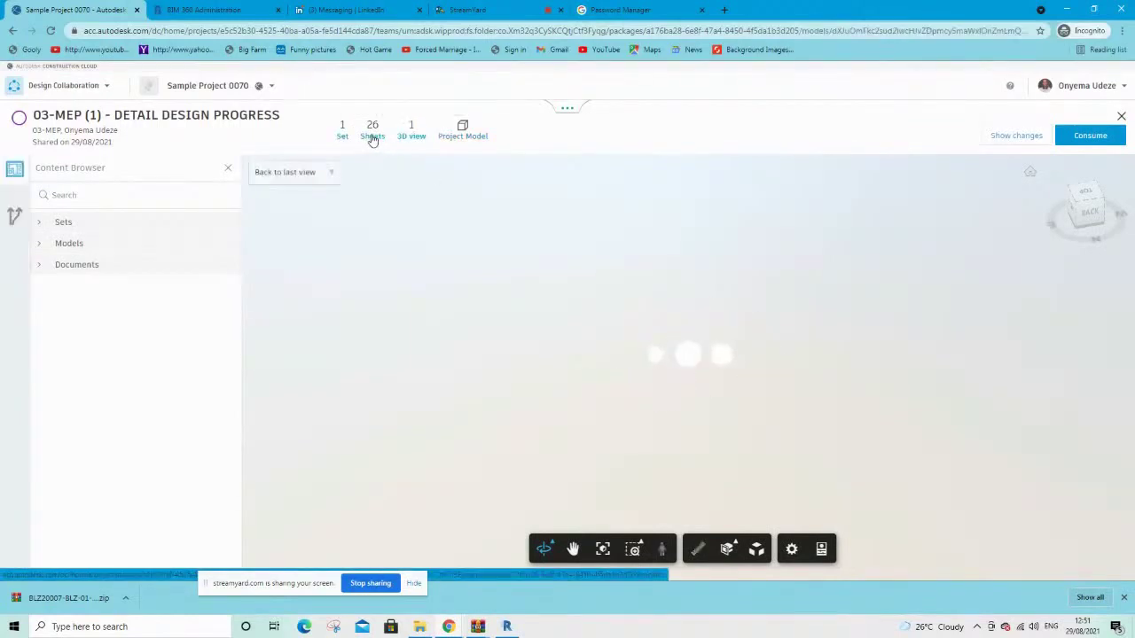
click(37, 223)
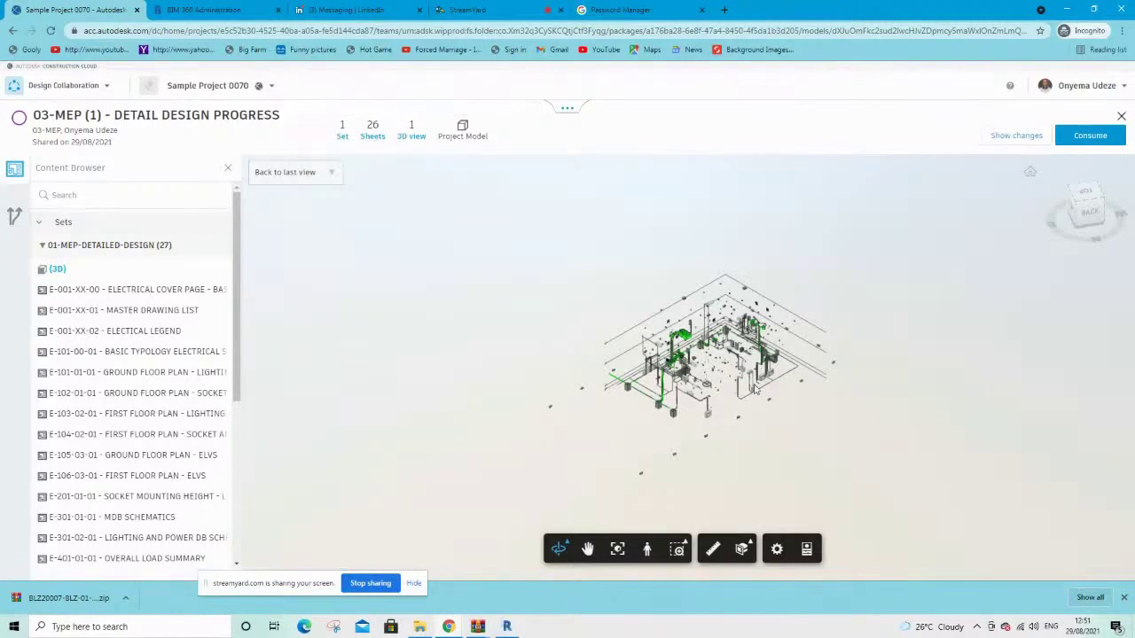
scroll(755, 387, up, 5)
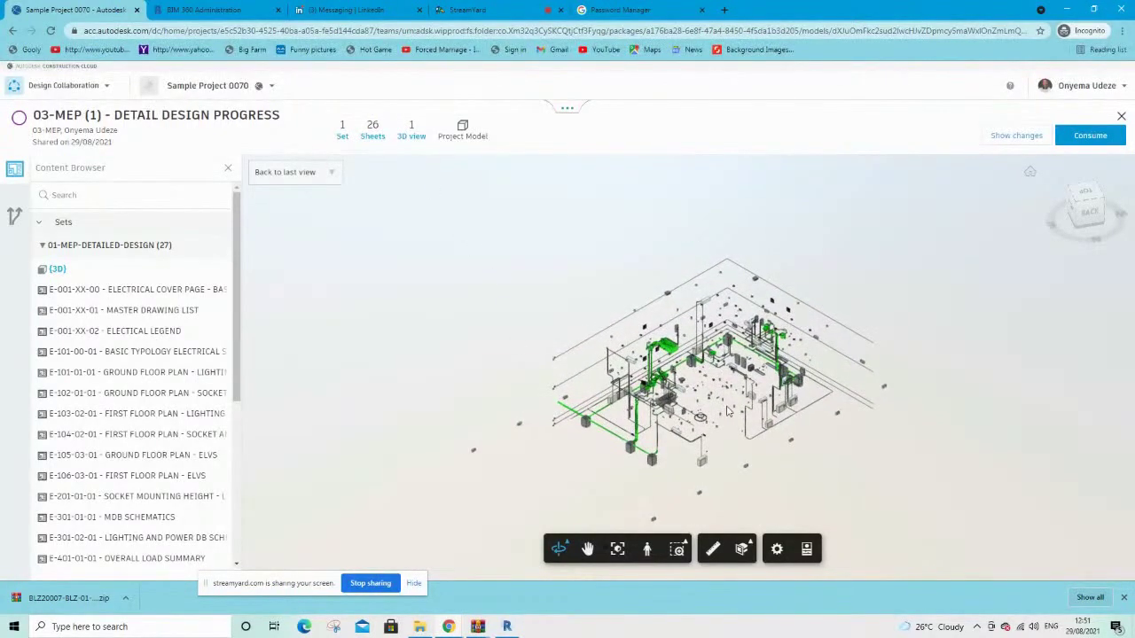
scroll(728, 411, up, 5)
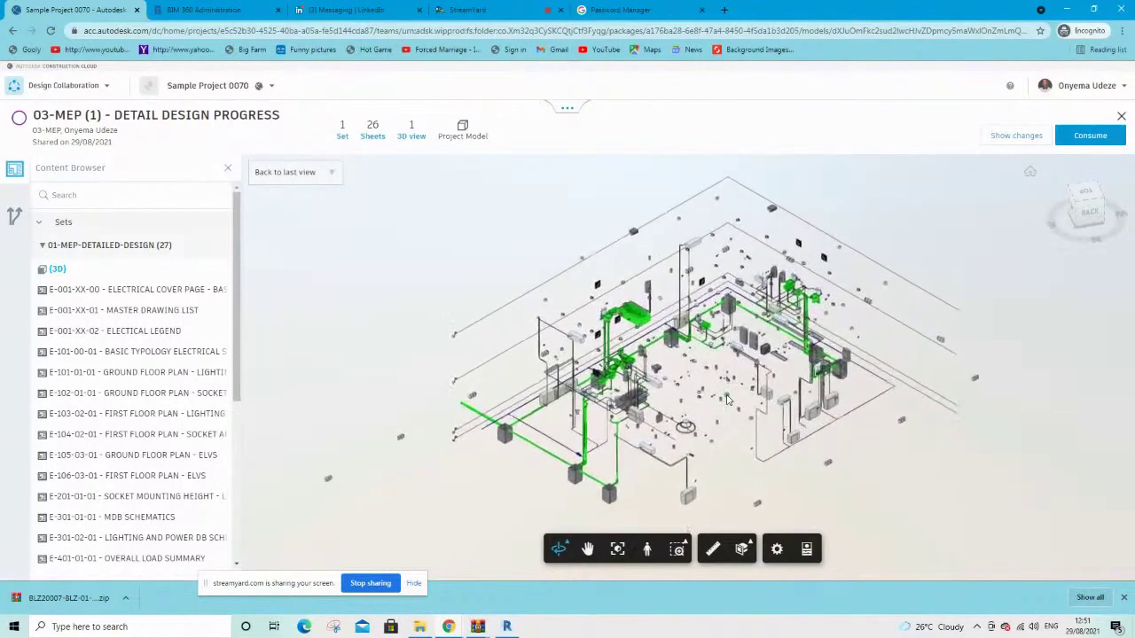
scroll(726, 400, up, 5)
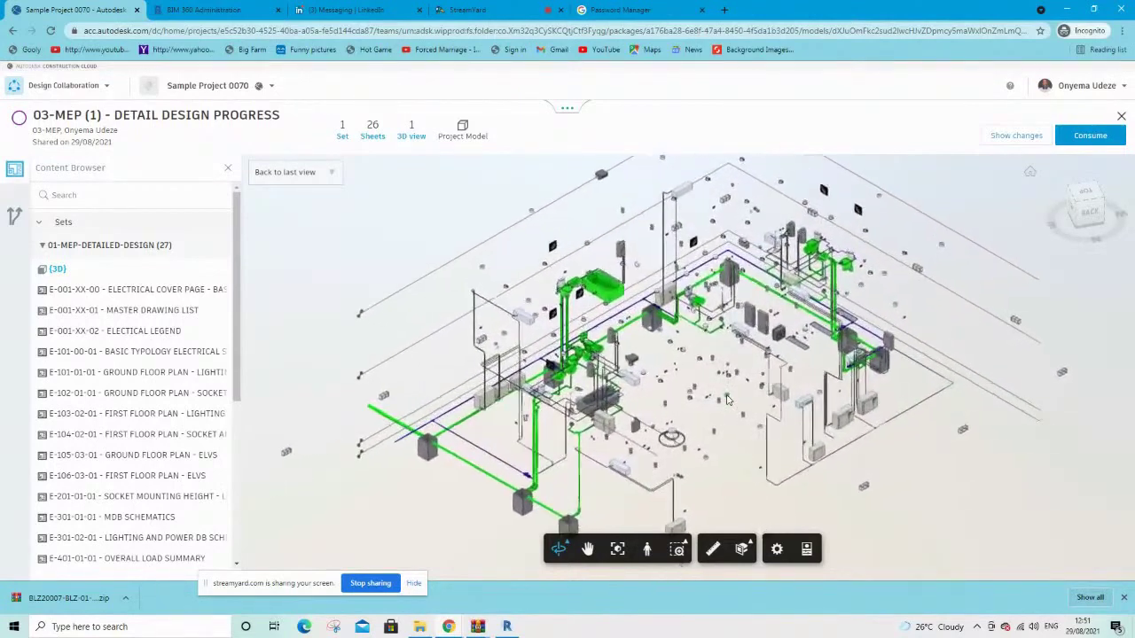
scroll(727, 399, up, 2)
scroll(637, 300, up, 3)
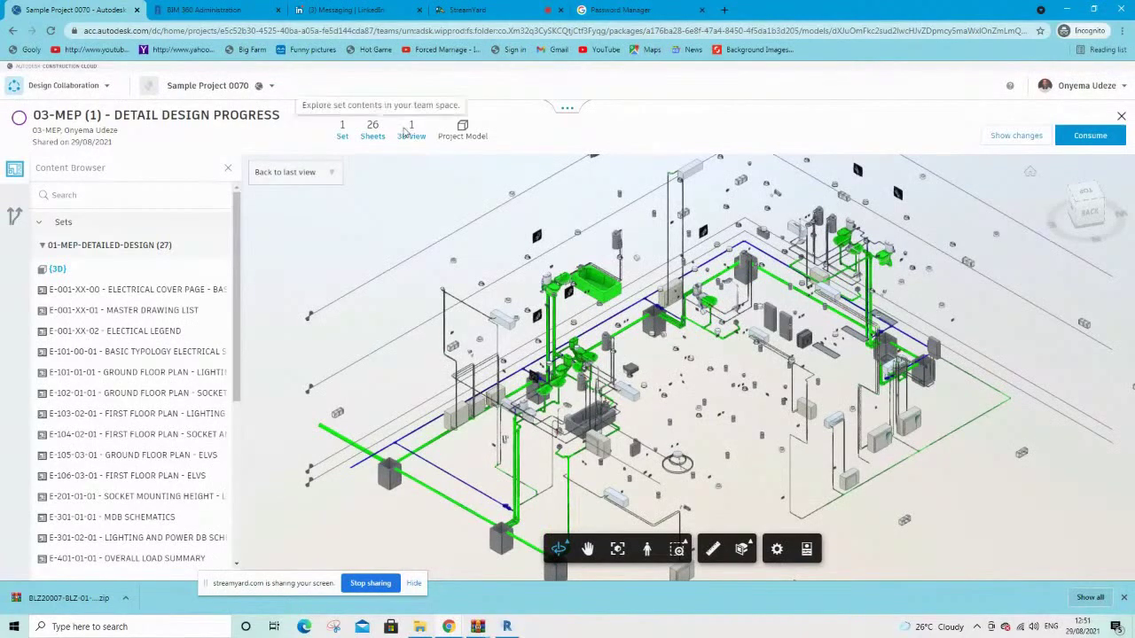
Return to the MEP model's 3D view, turn off version comparison, and zoom the view
click(415, 137)
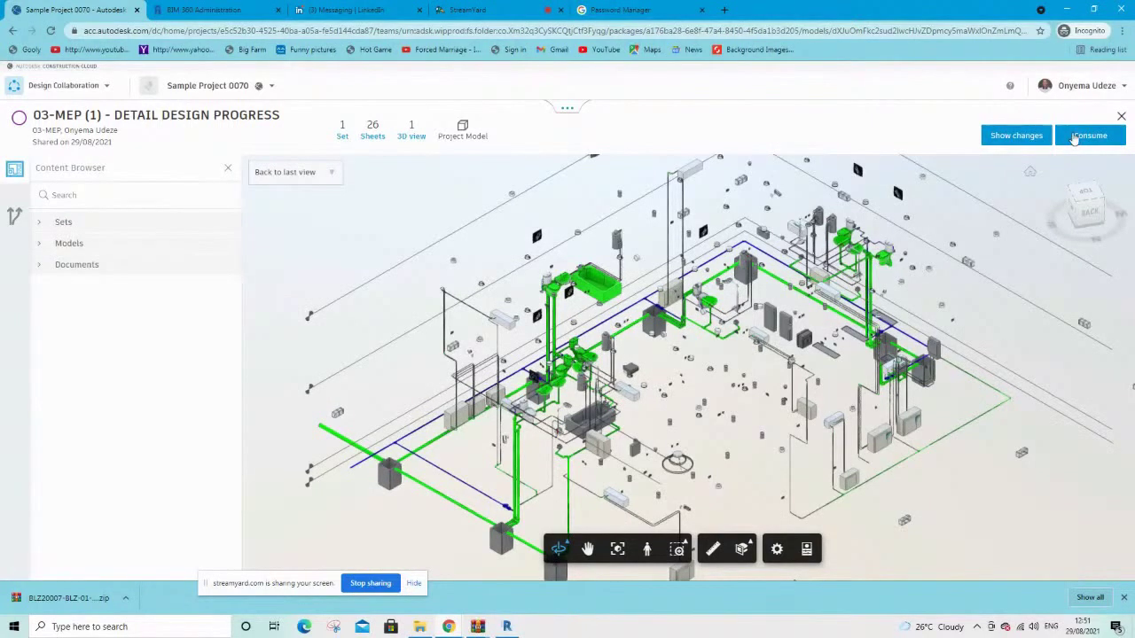
click(1028, 139)
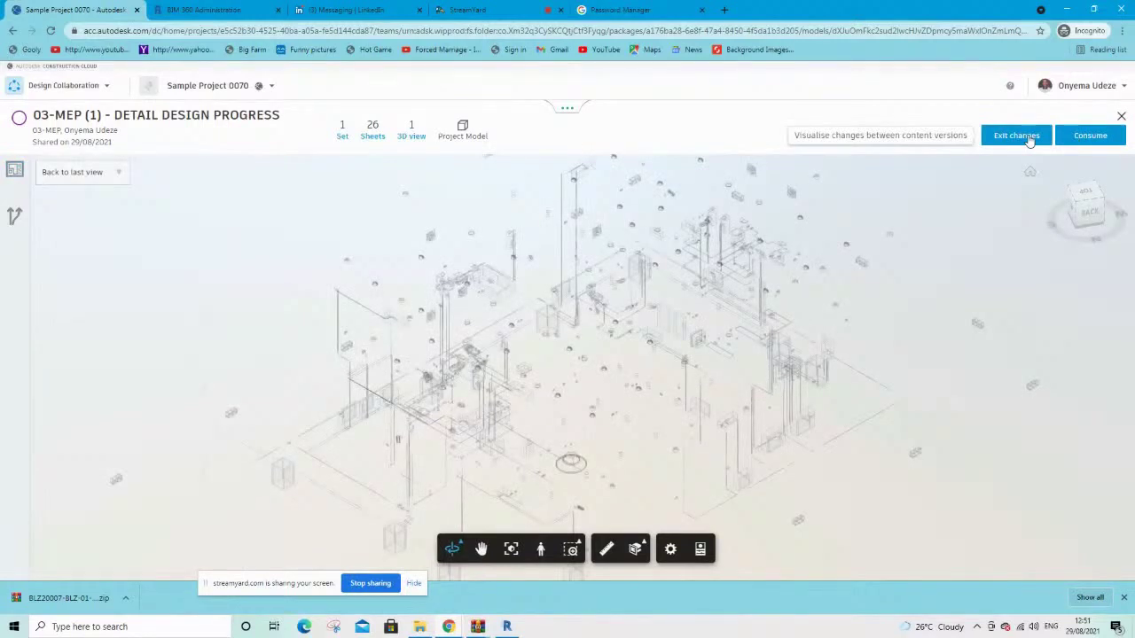
scroll(680, 285, up, 1)
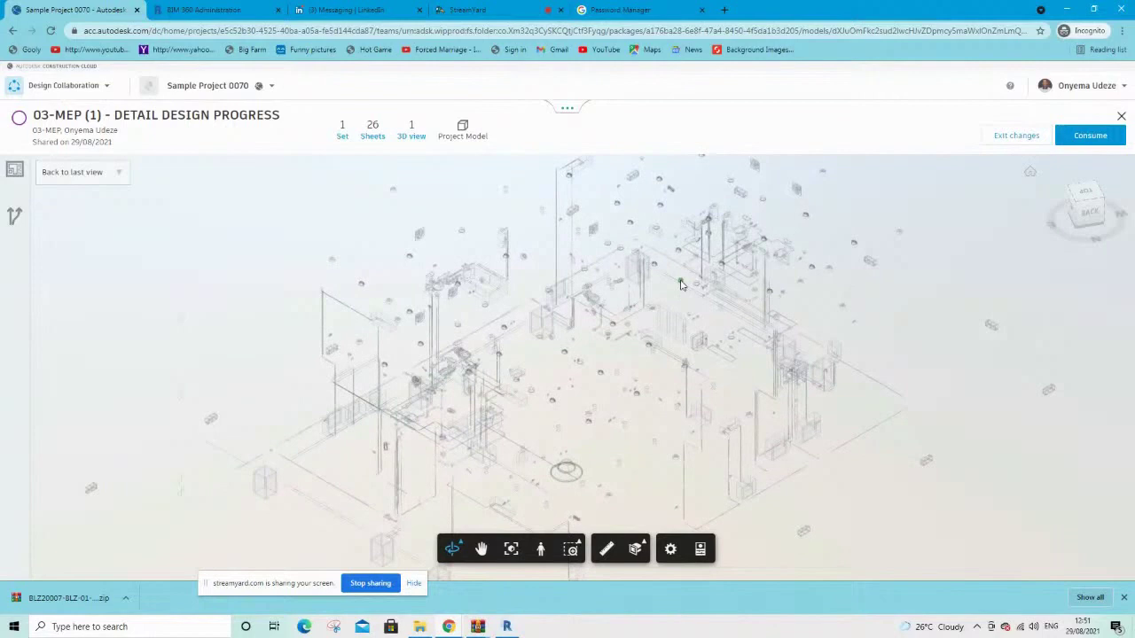
scroll(692, 319, up, 2)
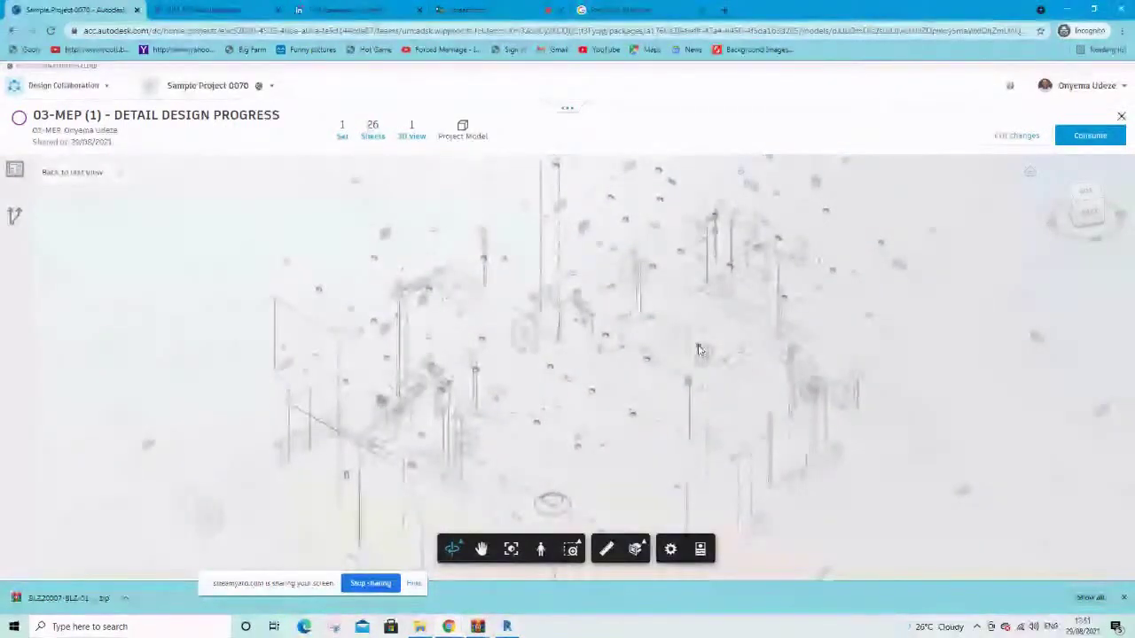
scroll(699, 349, down, 2)
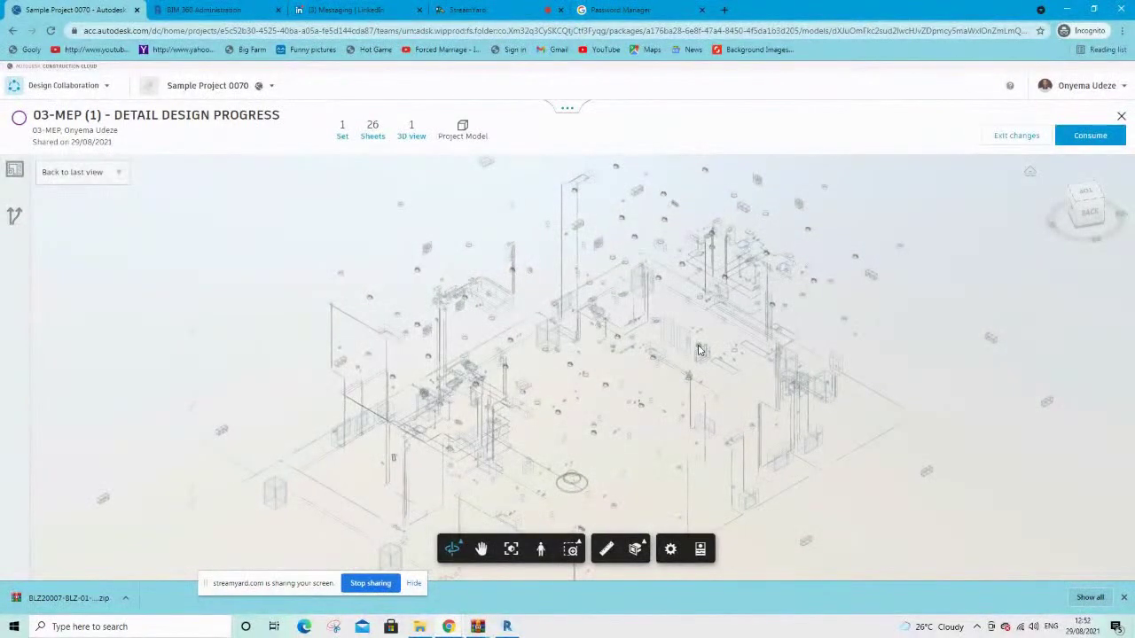
scroll(699, 349, down, 1)
scroll(699, 350, down, 1)
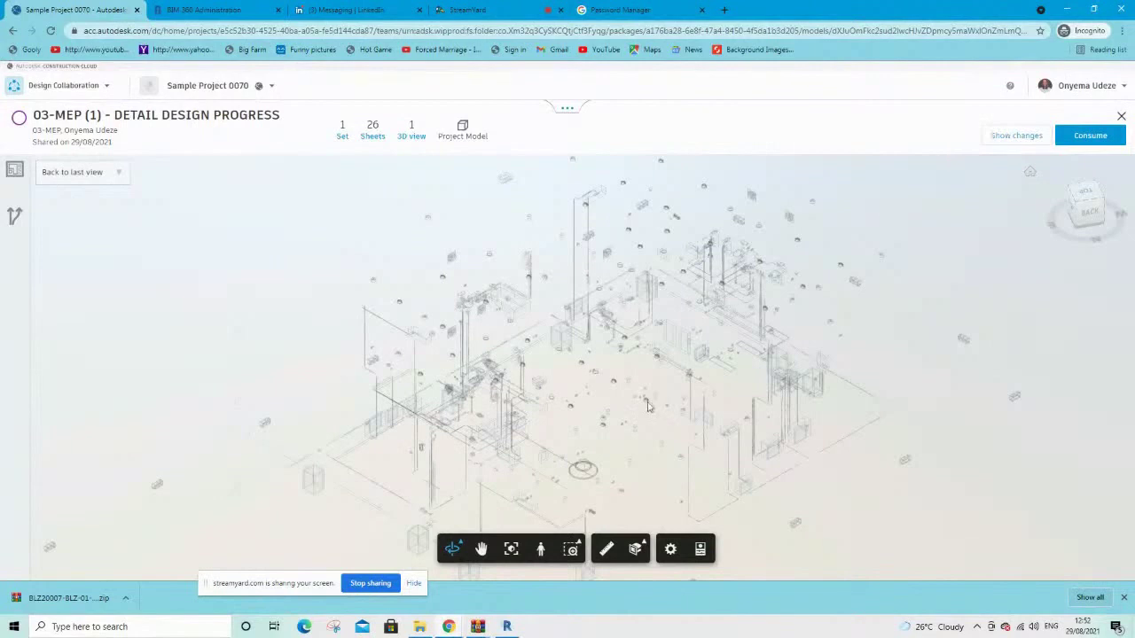
Consume the 03-MEP detail design package, then expand the timeline into separate team tracks
click(1080, 141)
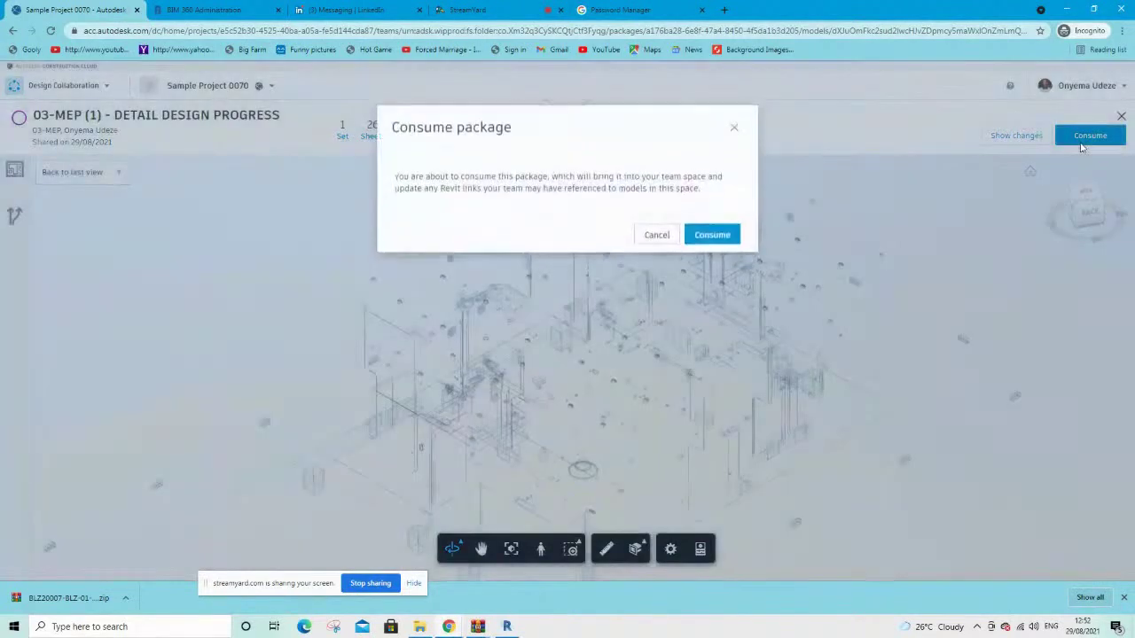
click(709, 242)
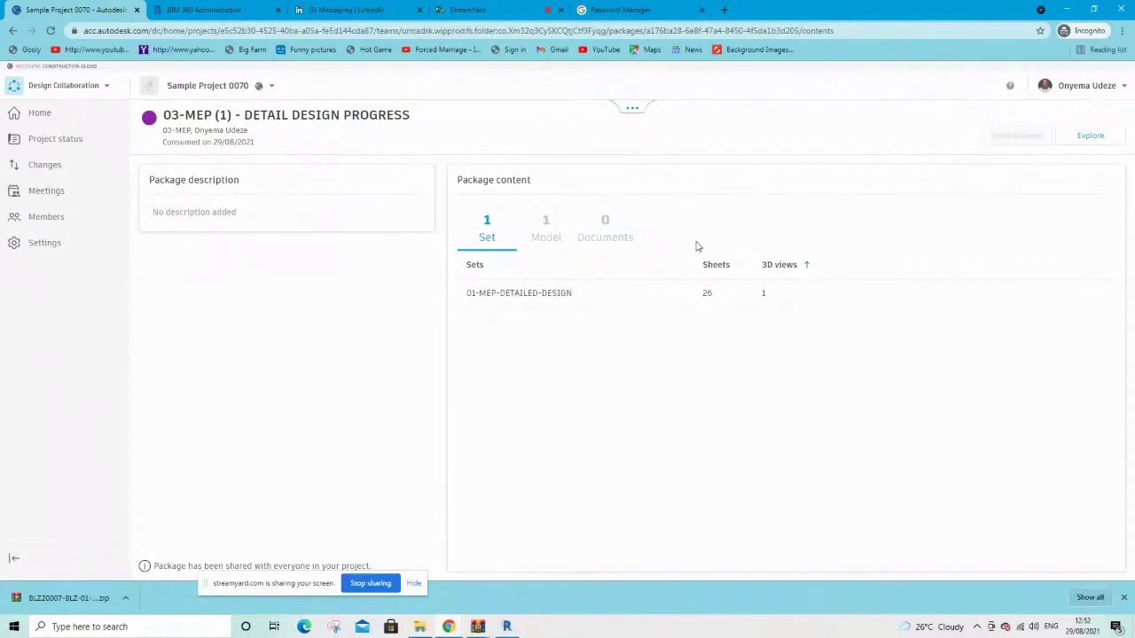
click(630, 106)
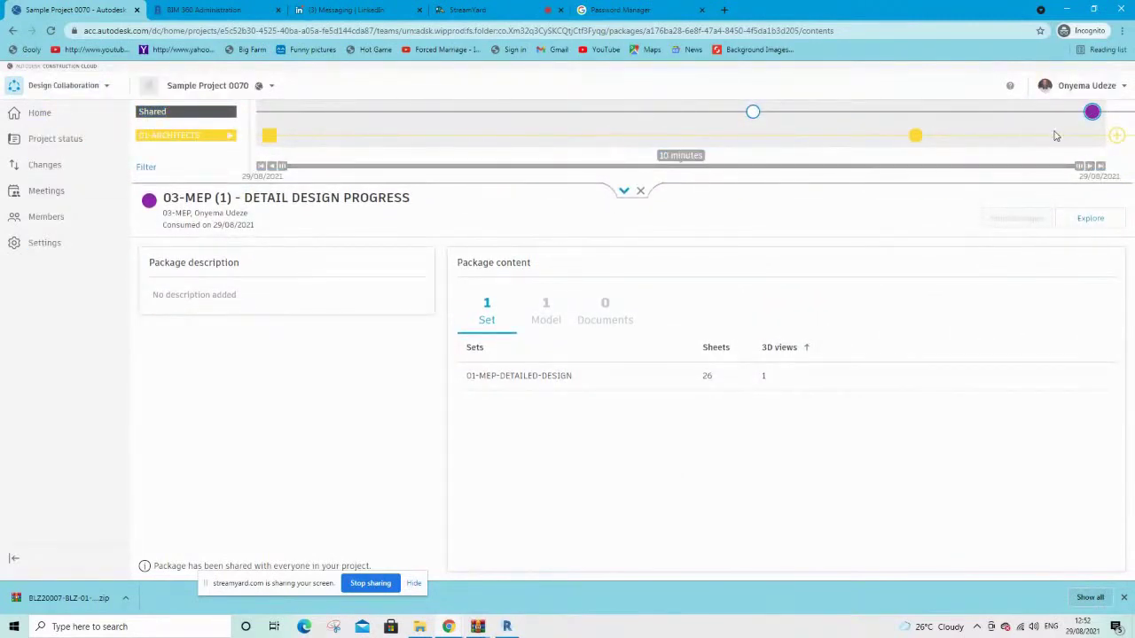
click(205, 117)
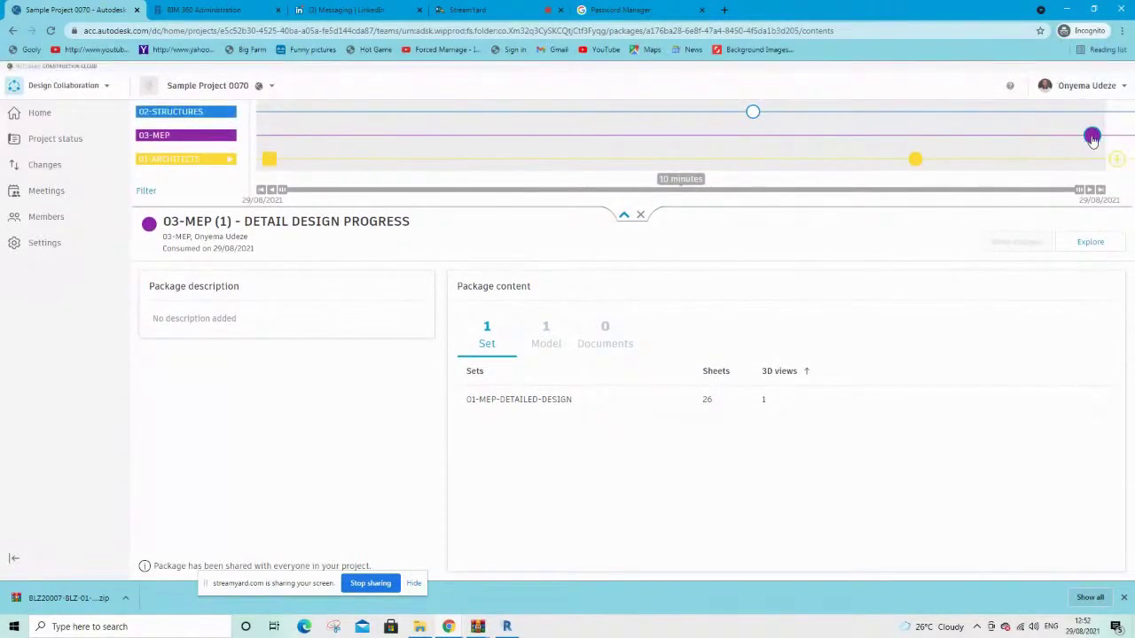
mouse_move(1092, 137)
mouse_move(753, 124)
Explore the 02-STRUCTURES package's 01-S-DETAILED-DESIGN set in 3D, then consume the package
click(751, 114)
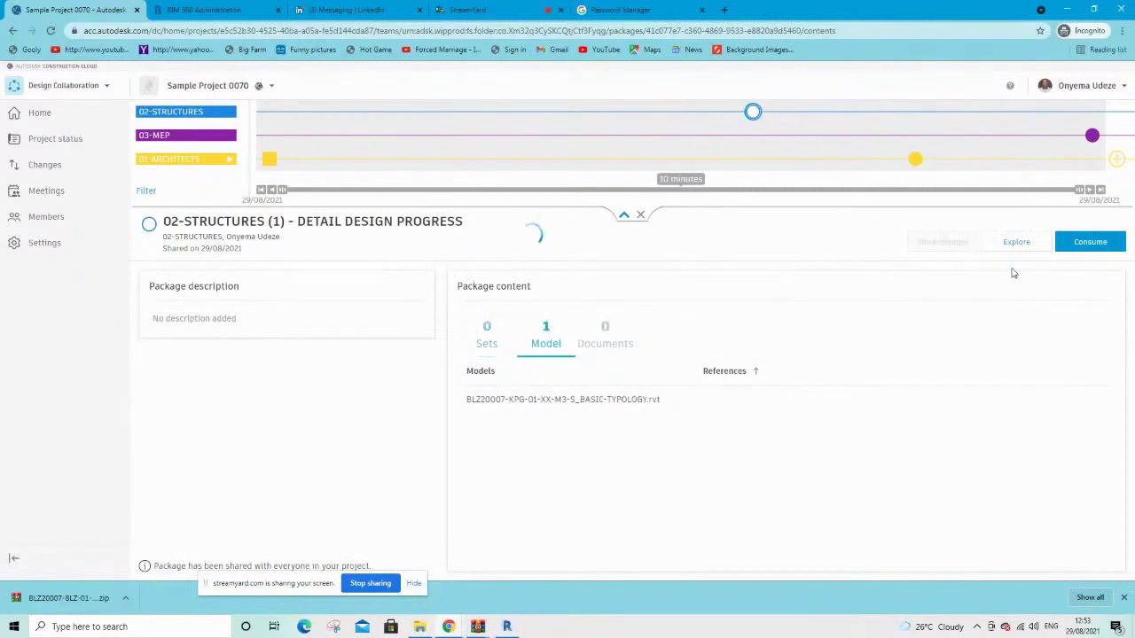
click(1016, 242)
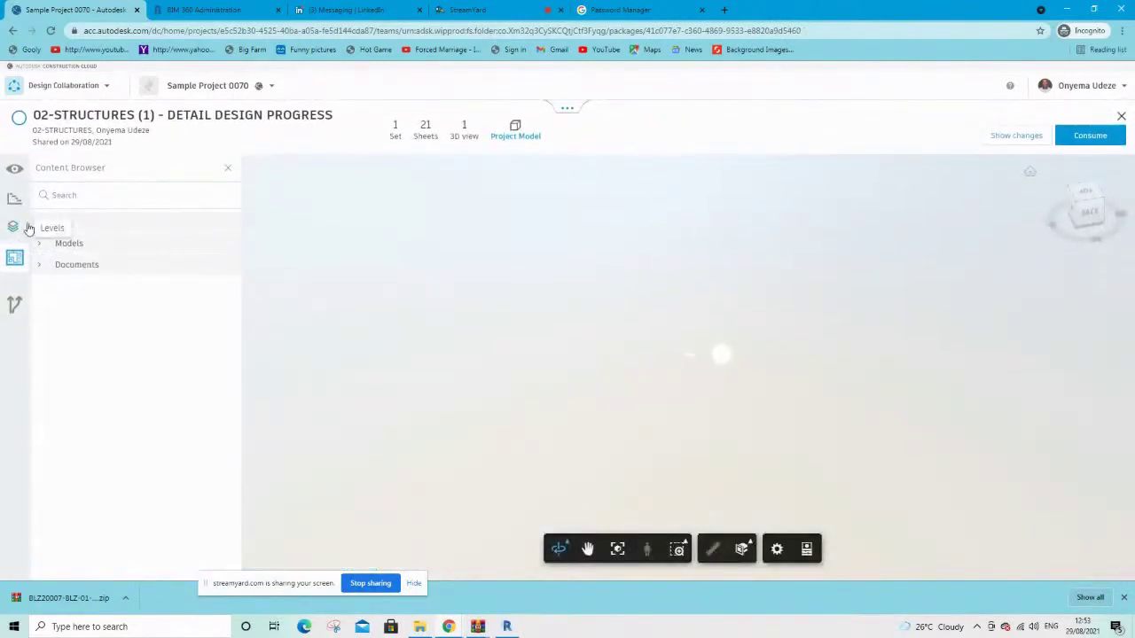
click(38, 226)
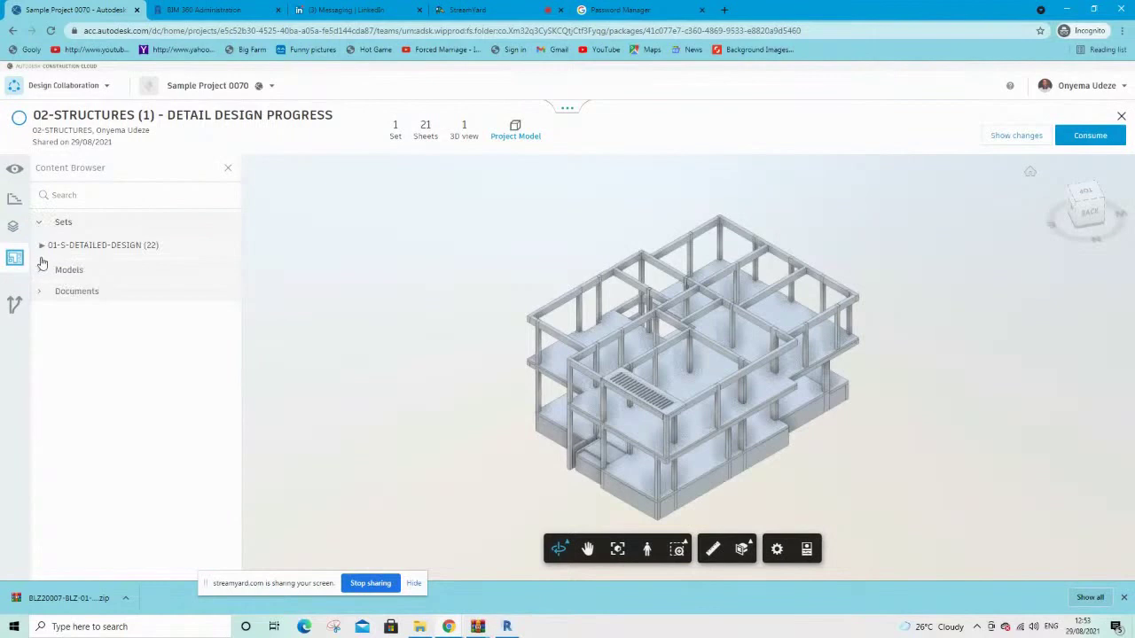
click(428, 142)
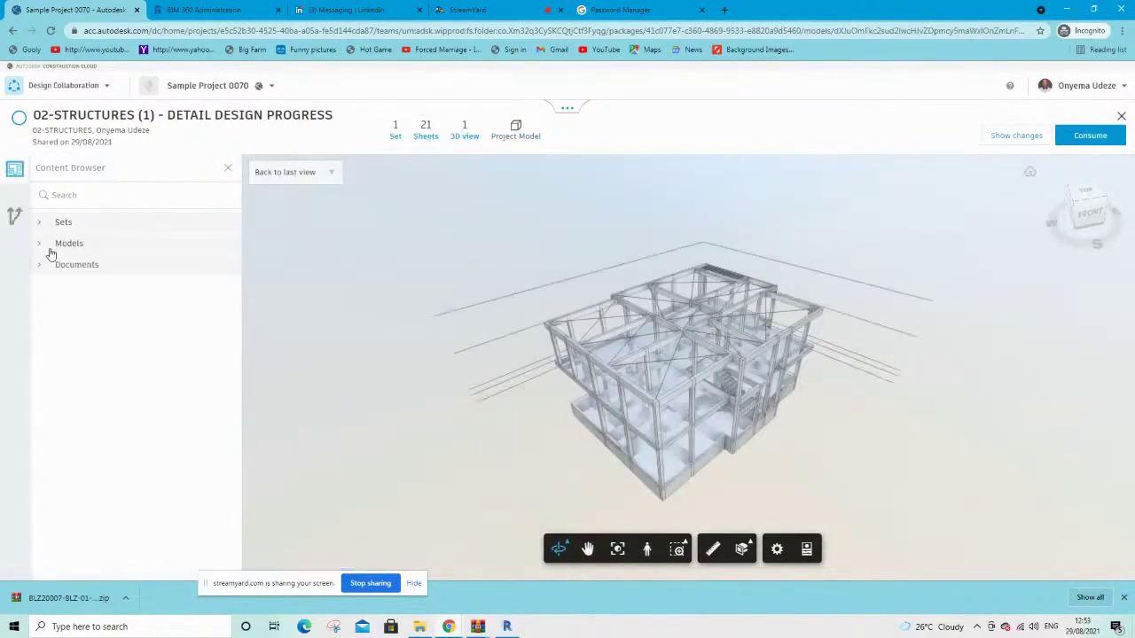
click(1088, 136)
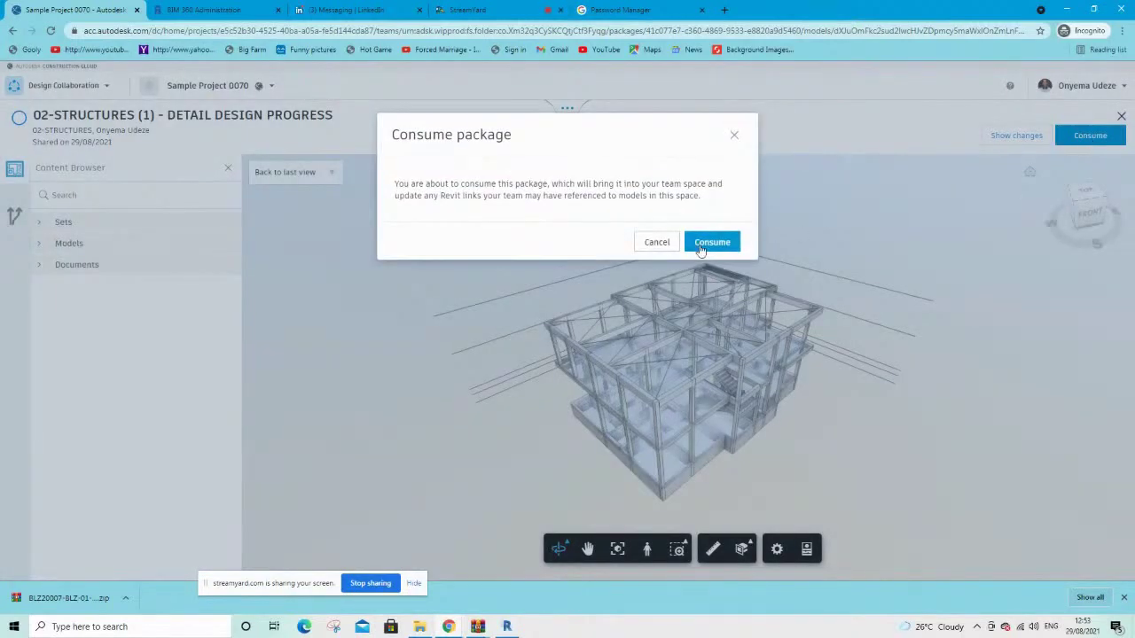
click(700, 249)
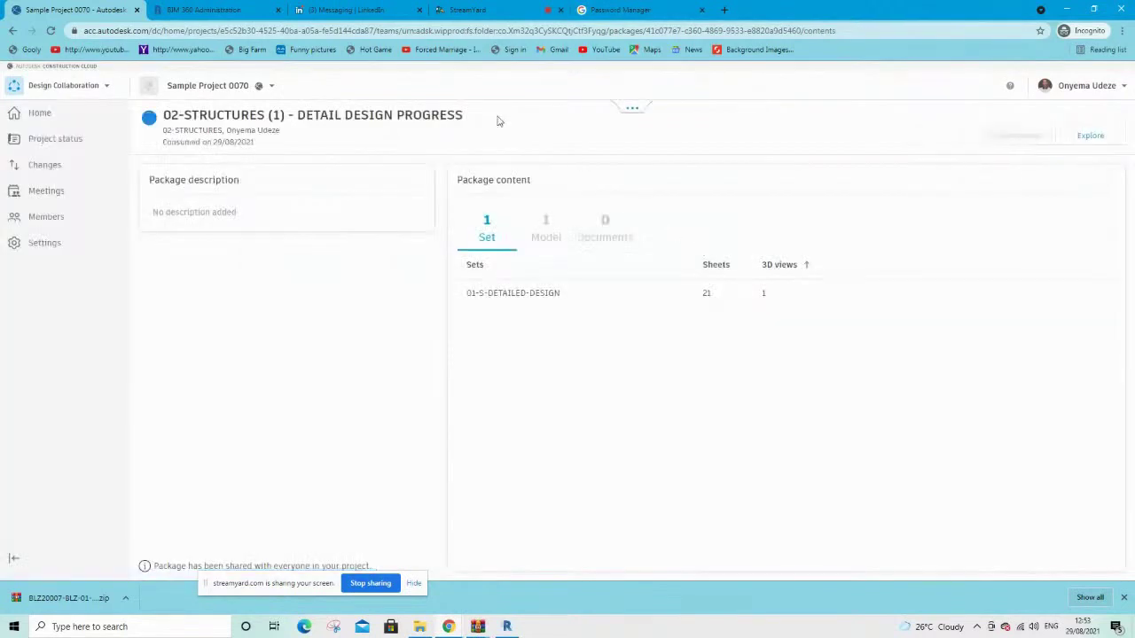
Switch the timeline to the 03-MEP team space and consume the shared 02-STRUCTURES package
click(631, 107)
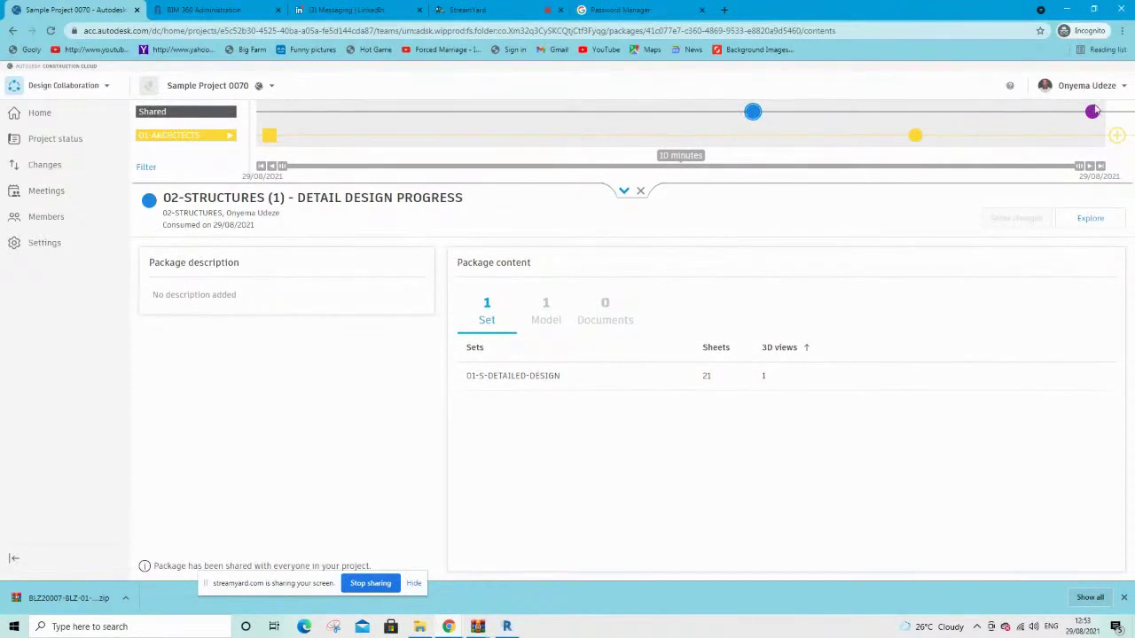
click(153, 112)
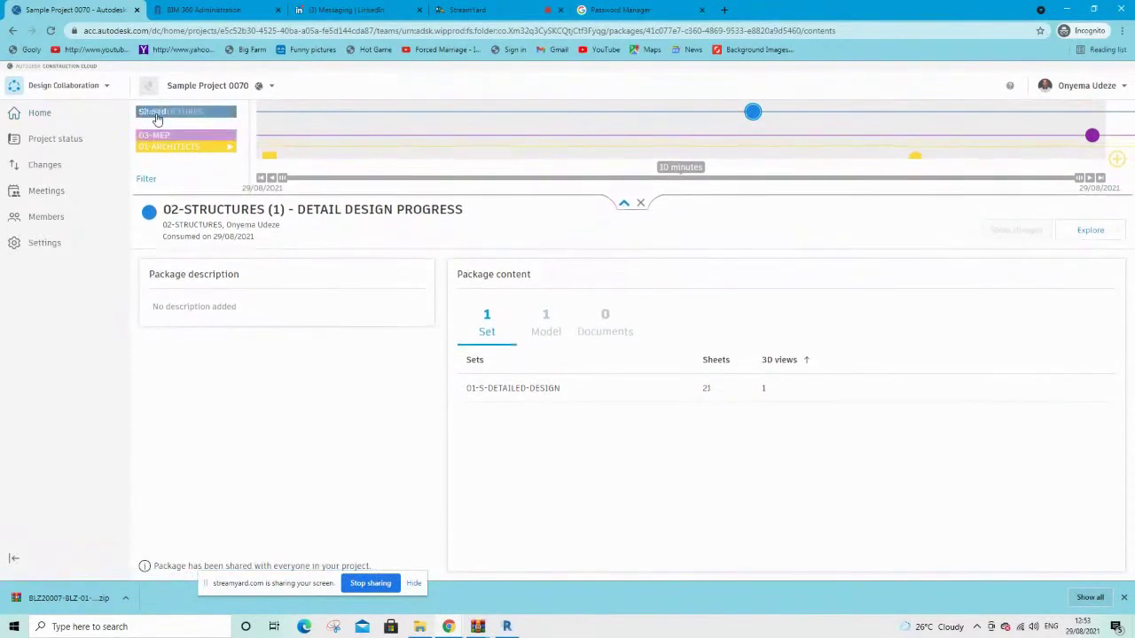
click(161, 134)
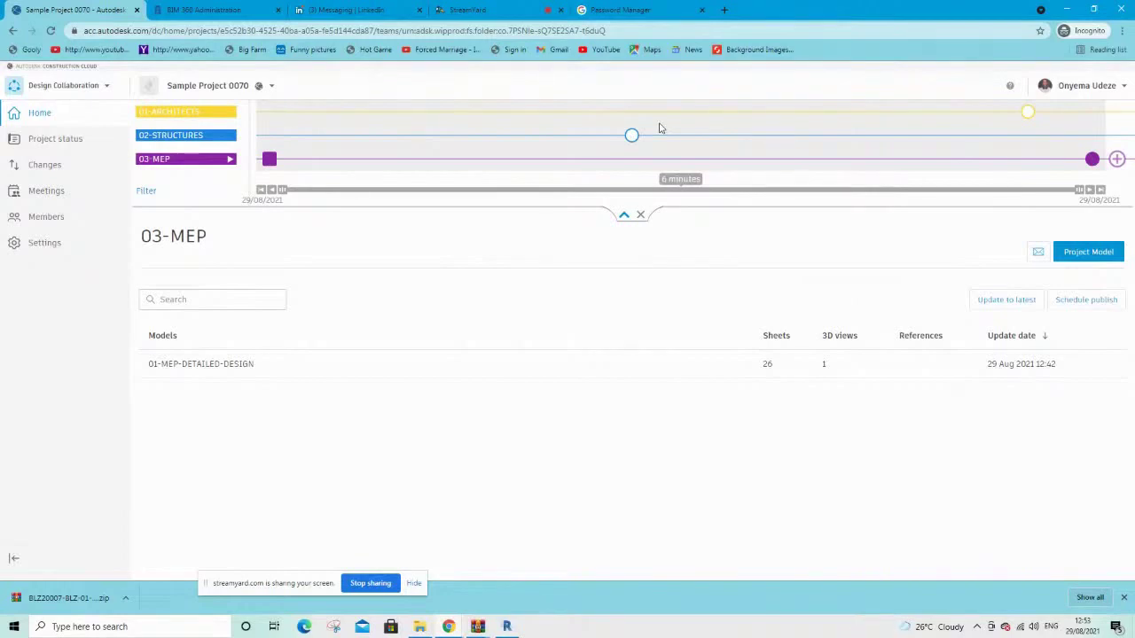
click(631, 134)
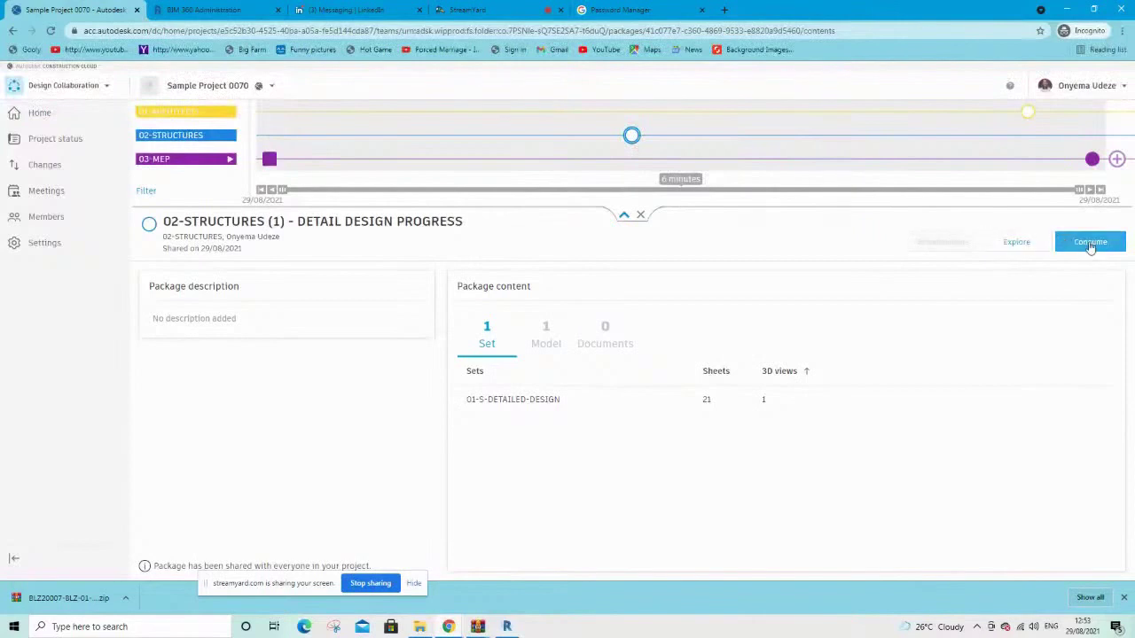
click(1089, 242)
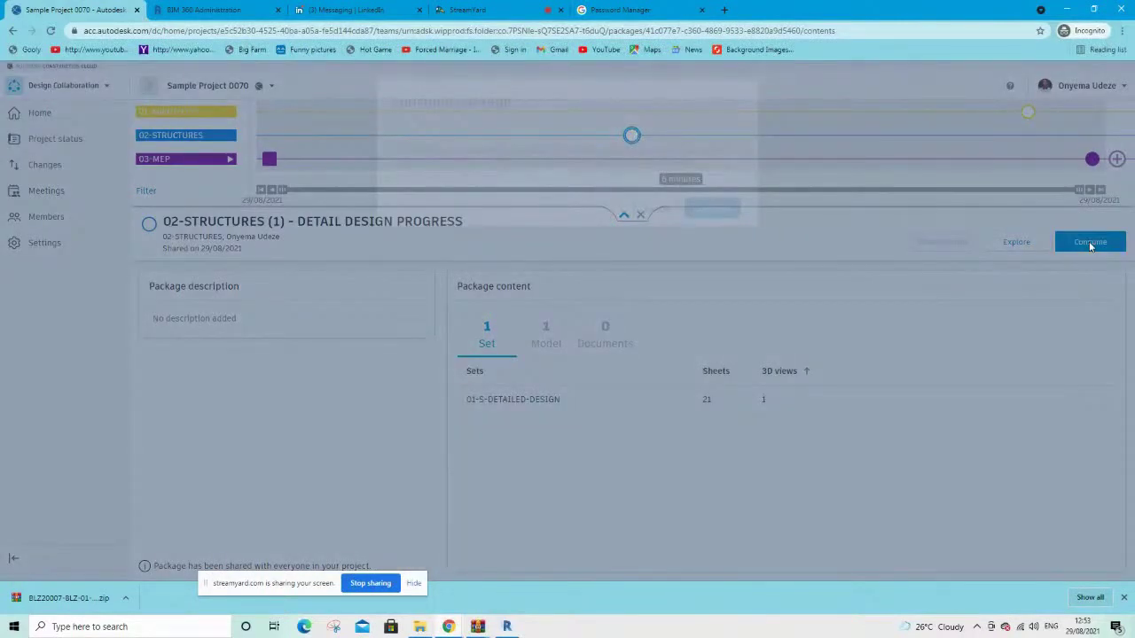
click(712, 210)
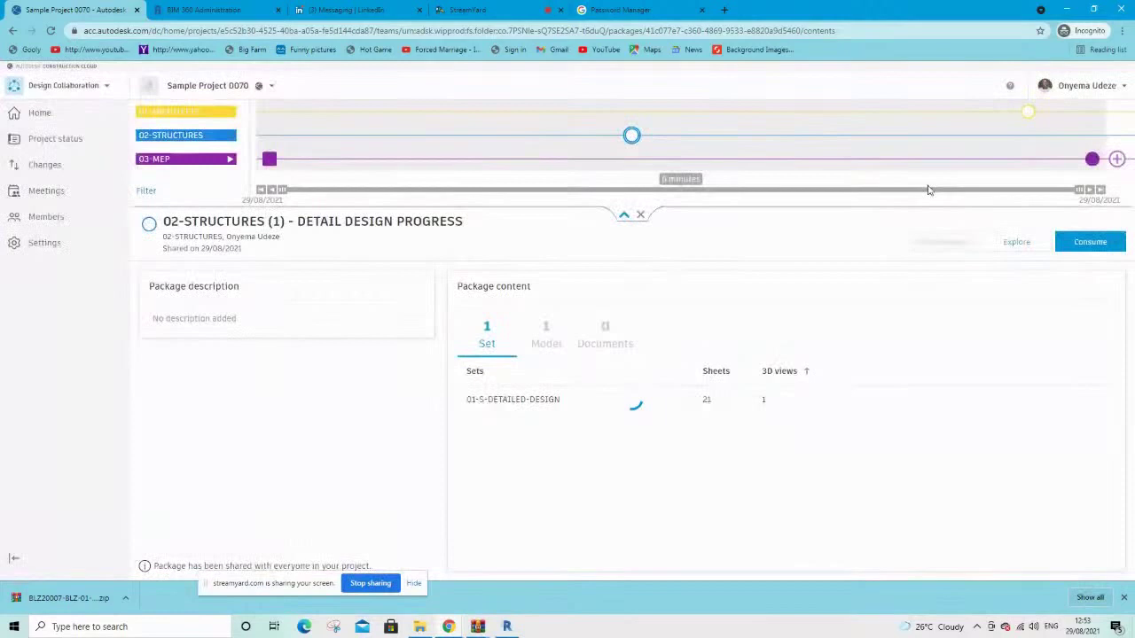
Consume the shared 01-ARCHITECTS package and return to the 03-MEP team page
click(1029, 119)
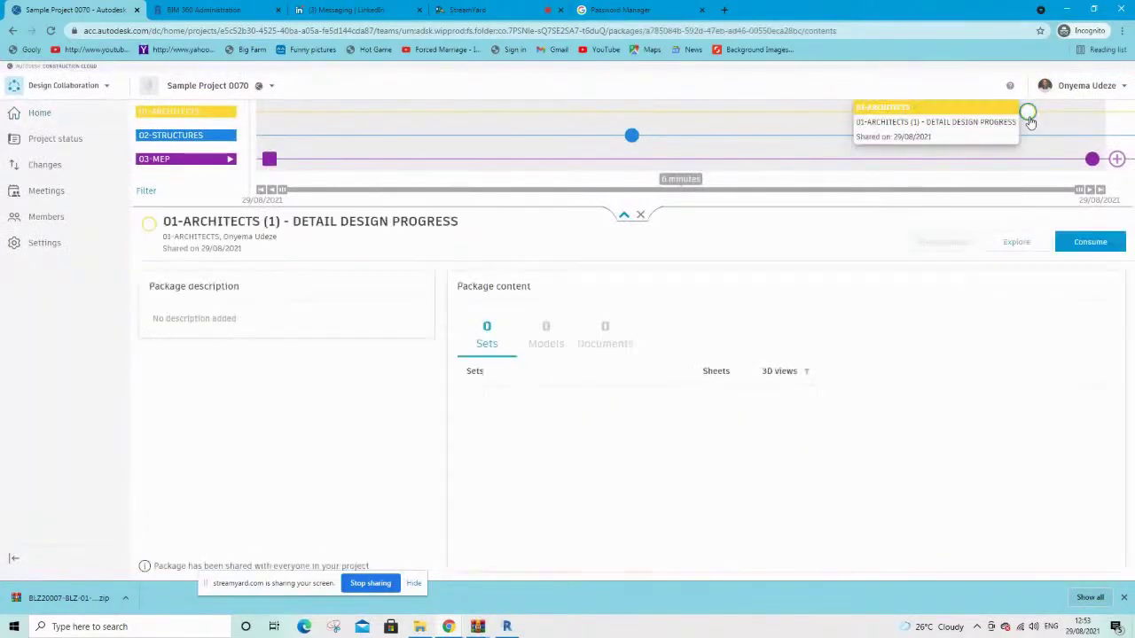
click(1088, 247)
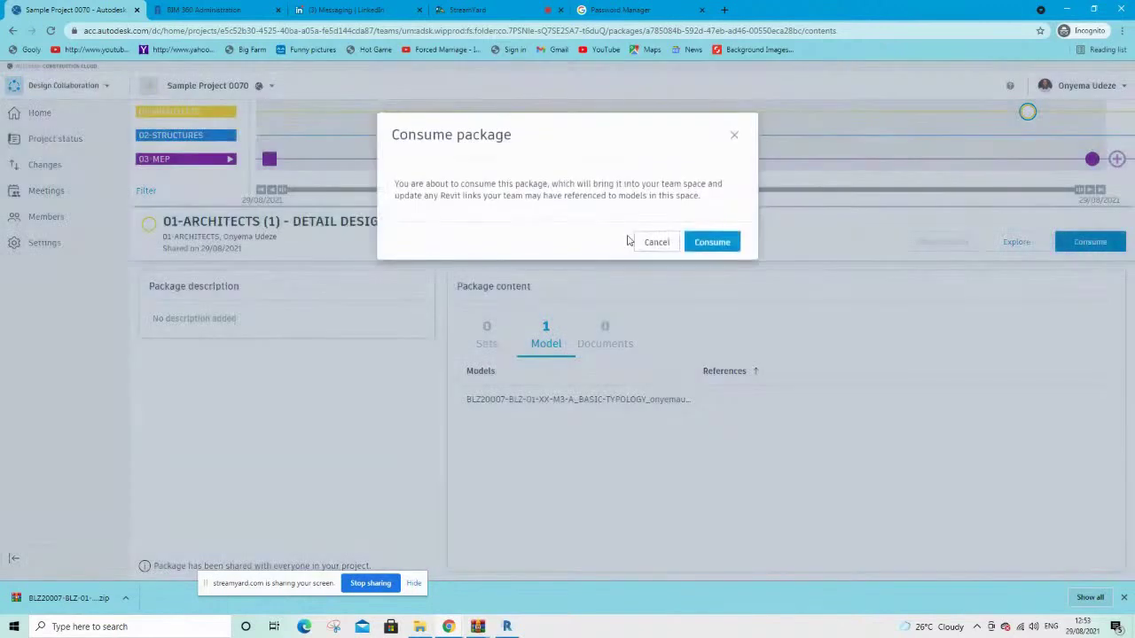
click(712, 242)
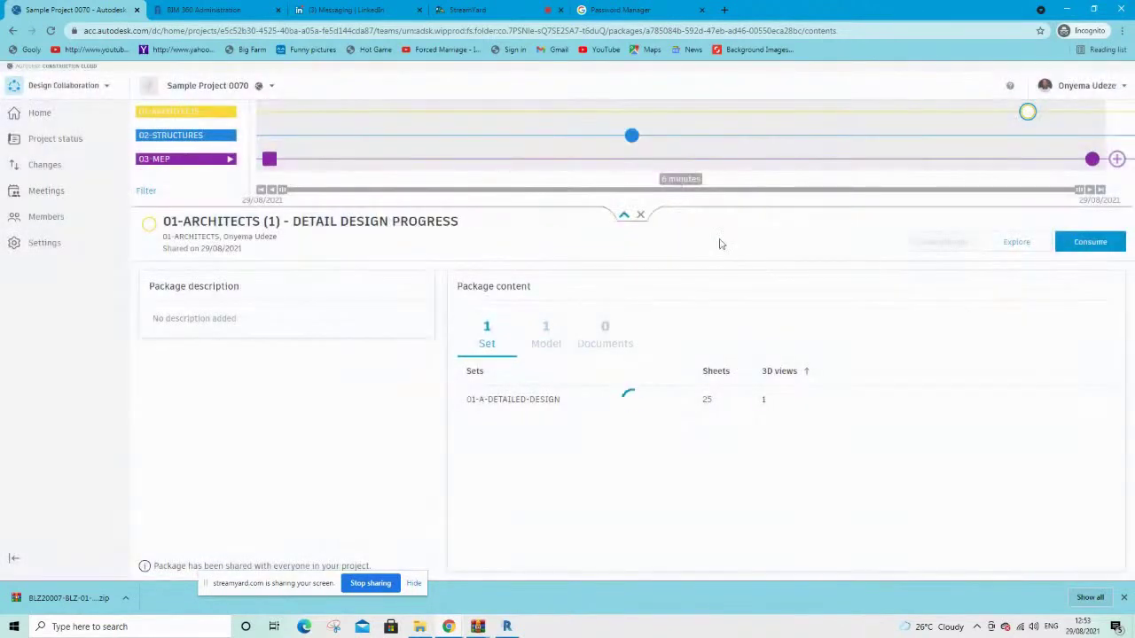
click(148, 160)
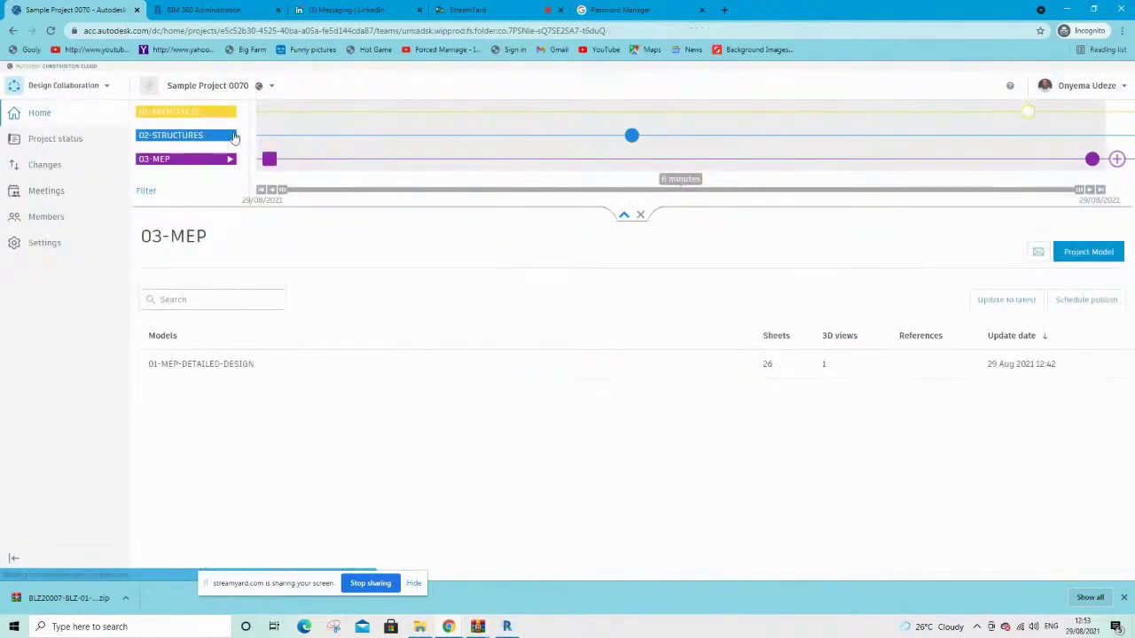
In the 02-STRUCTURES team space, consume the shared 03-MEP package
click(167, 139)
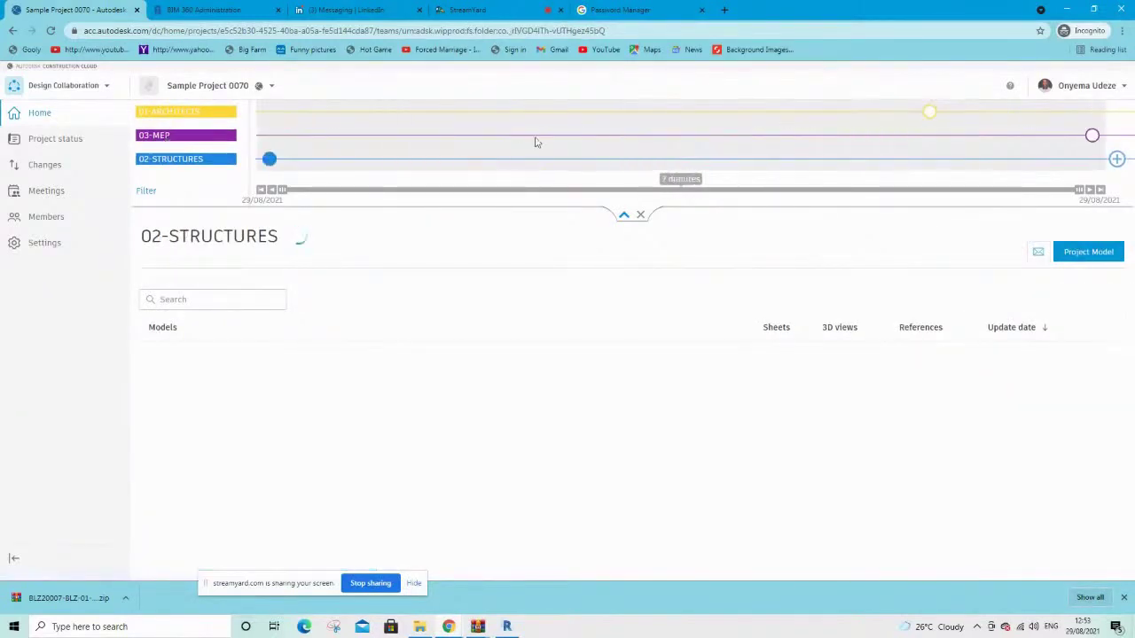
click(1093, 139)
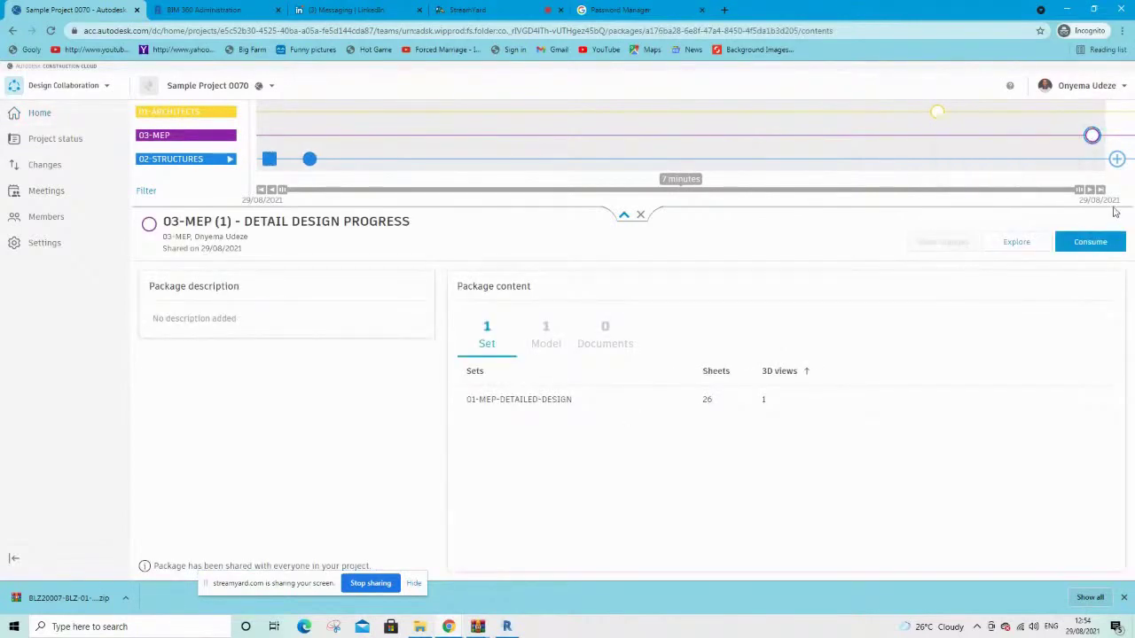
click(1079, 250)
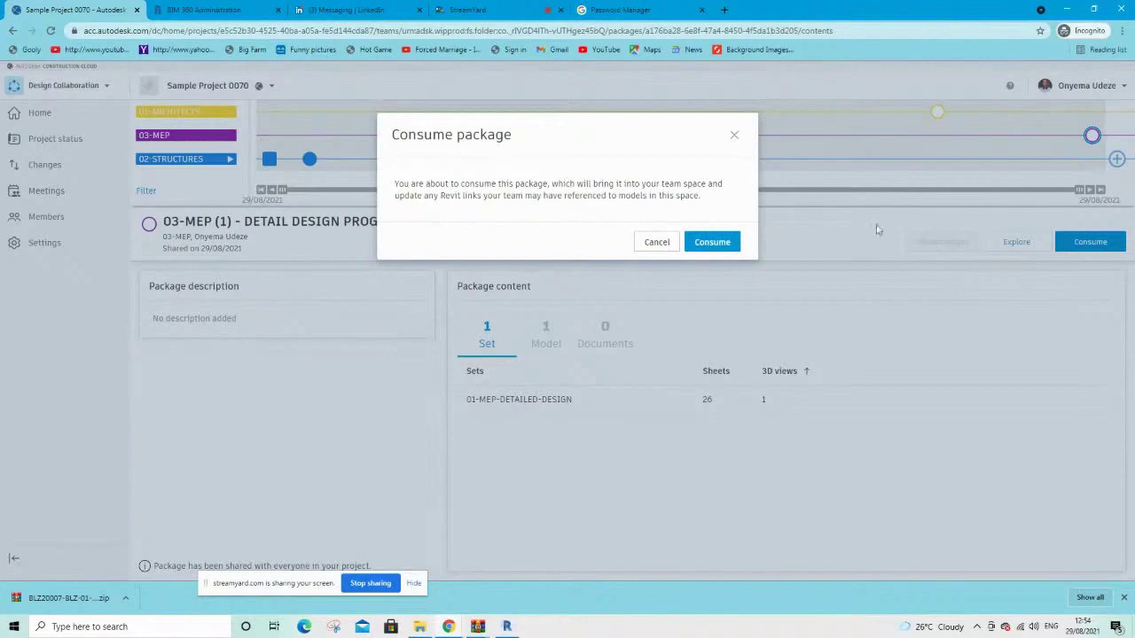
click(706, 243)
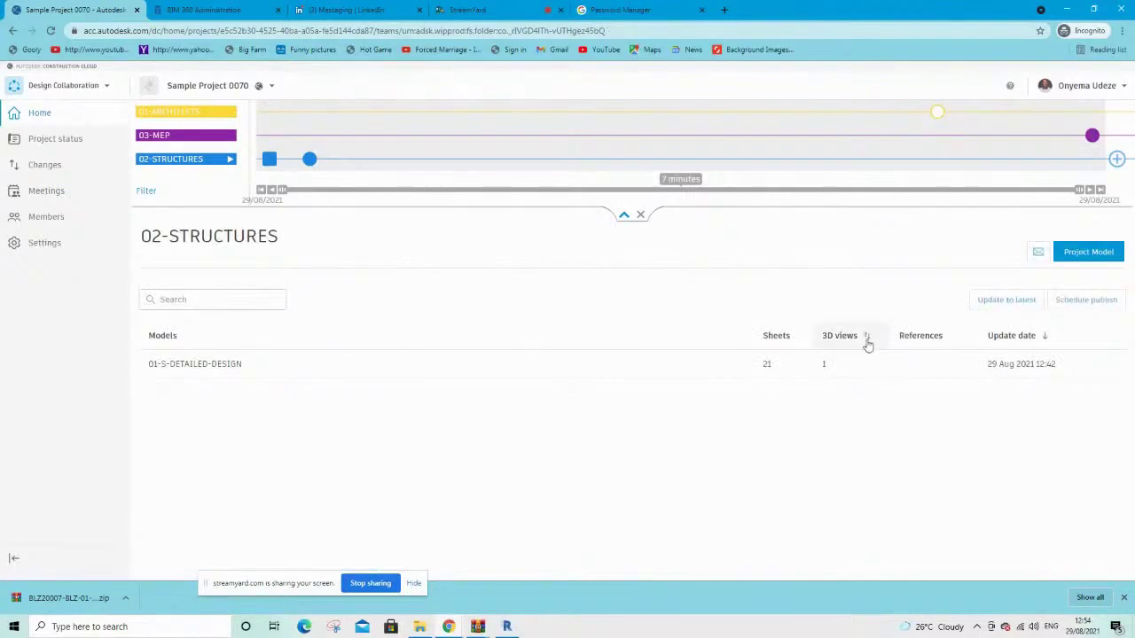
Consume the shared 01-ARCHITECTS package into the 02-STRUCTURES team space
click(935, 114)
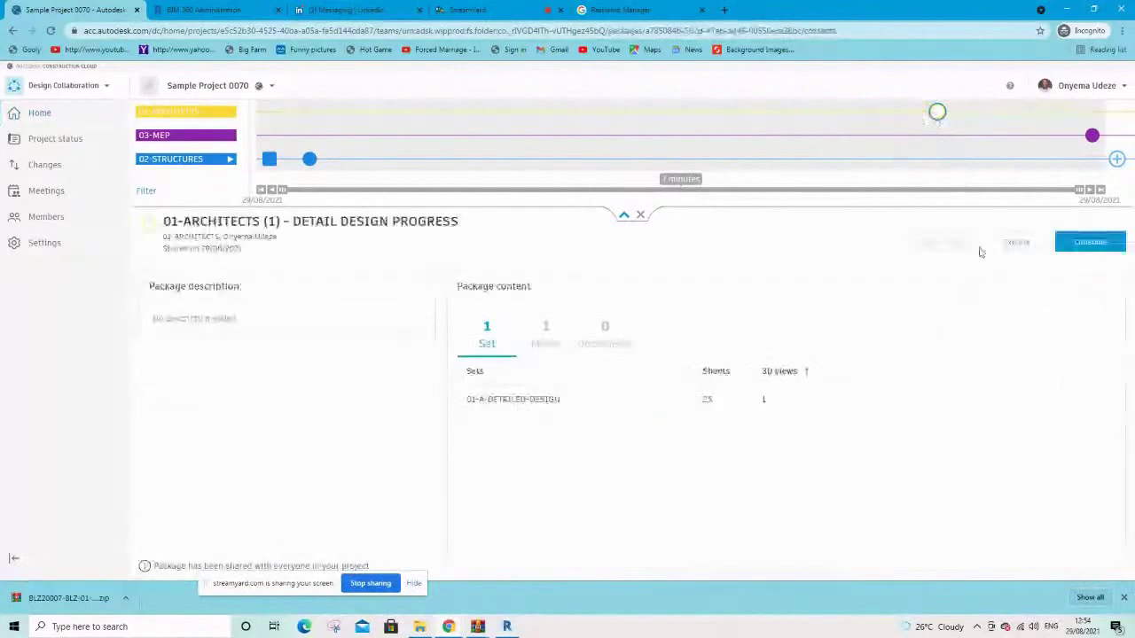
click(1085, 248)
click(702, 244)
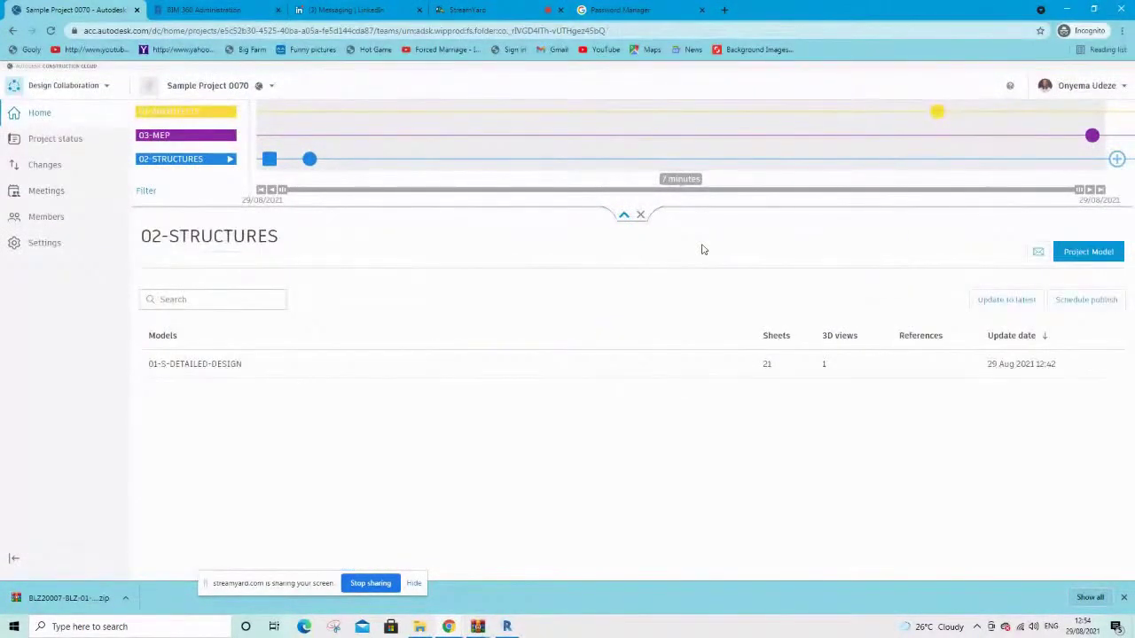
click(44, 85)
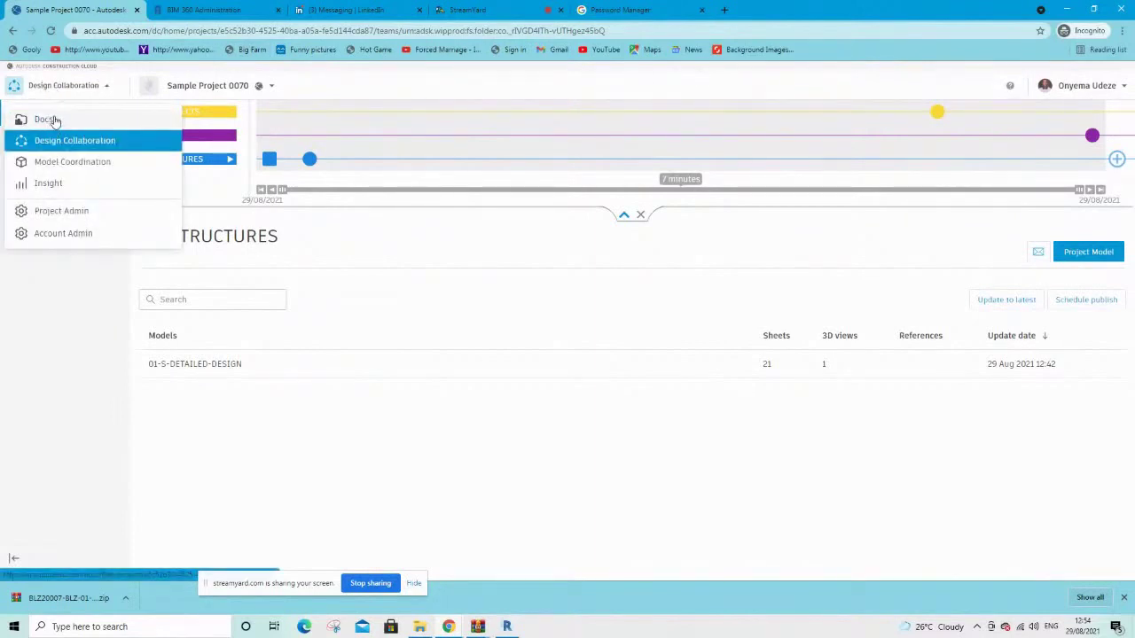
In Docs Project Files, browse the 01-ARCHITECTS Consumed folder and its 02-STRUCTURES and MEP subfolders
click(52, 120)
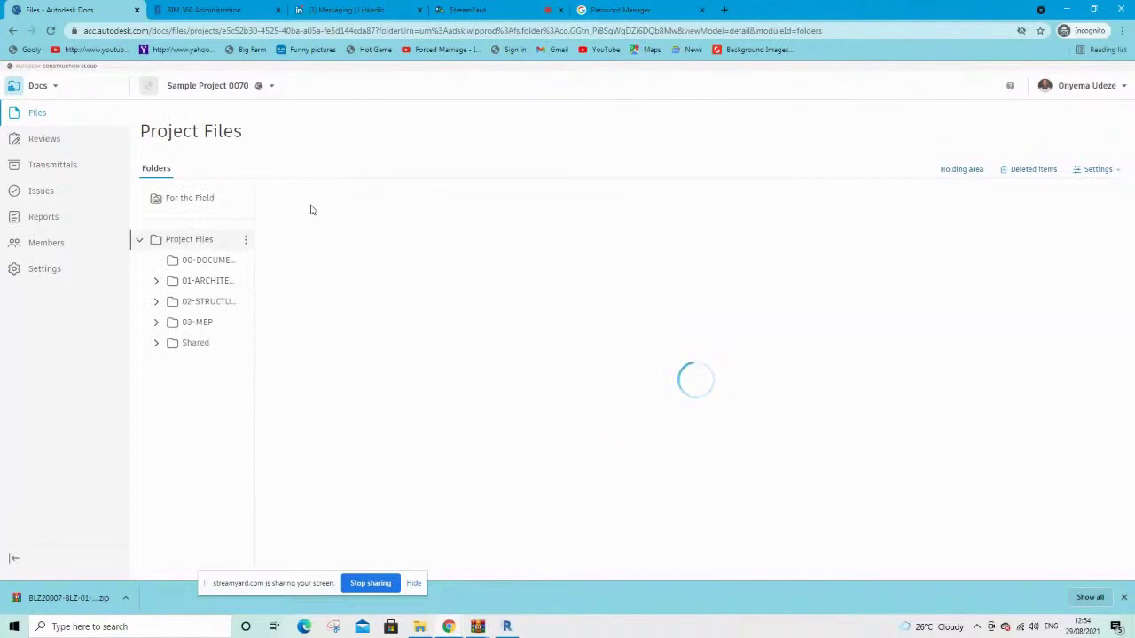
click(328, 296)
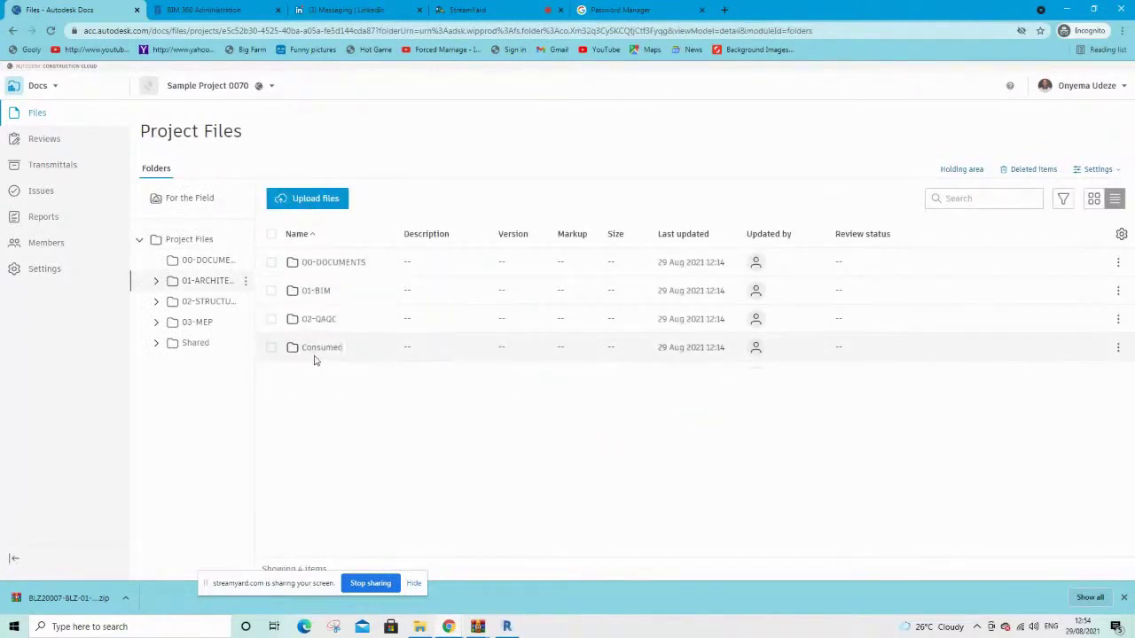
click(321, 348)
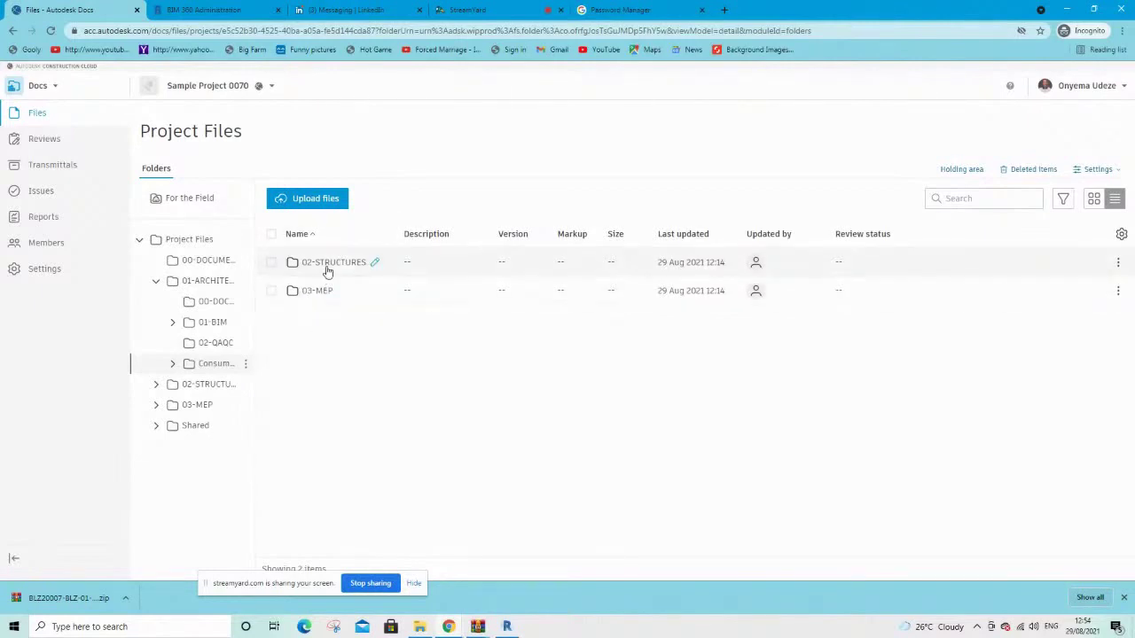
click(327, 266)
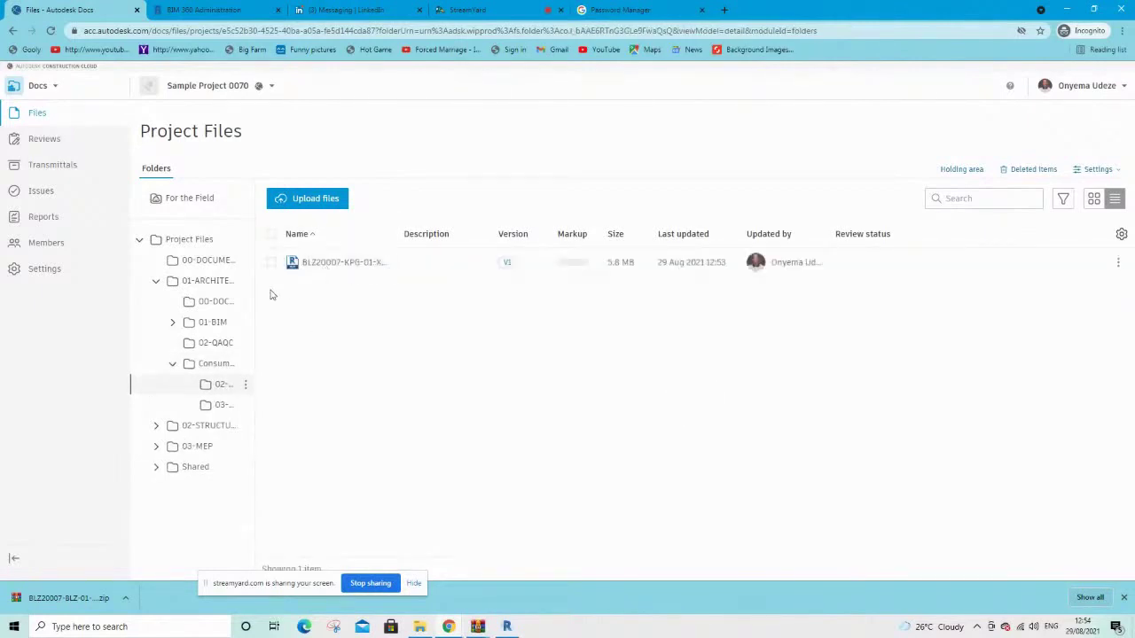
click(217, 404)
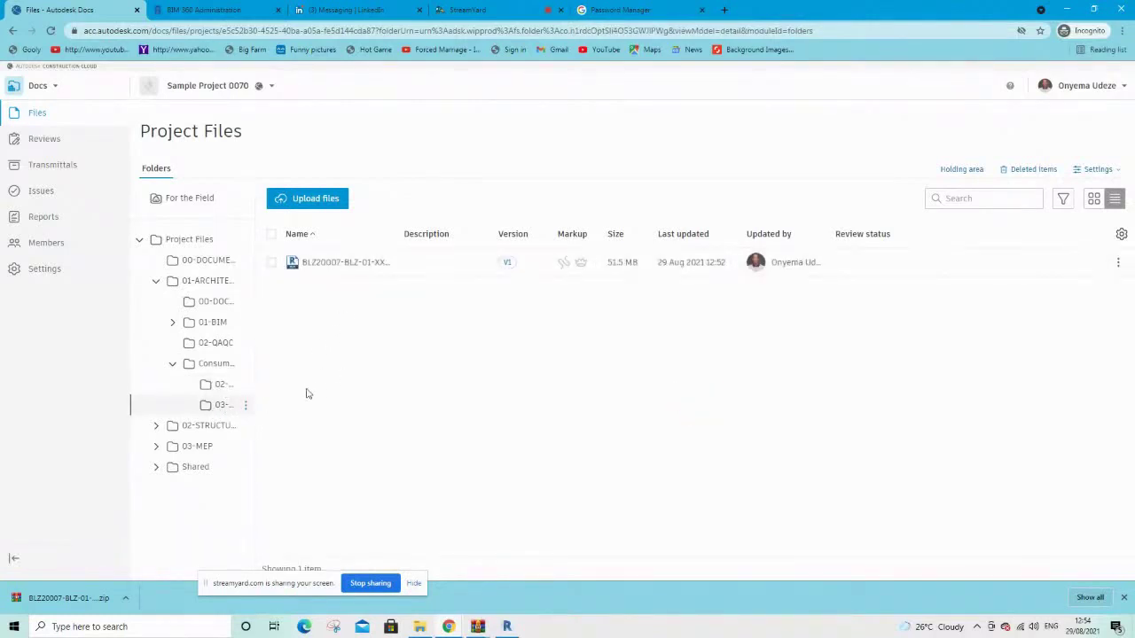
Check the 02-STRUCTURES and 03-MEP Consumed folders, then return to Revit
click(185, 429)
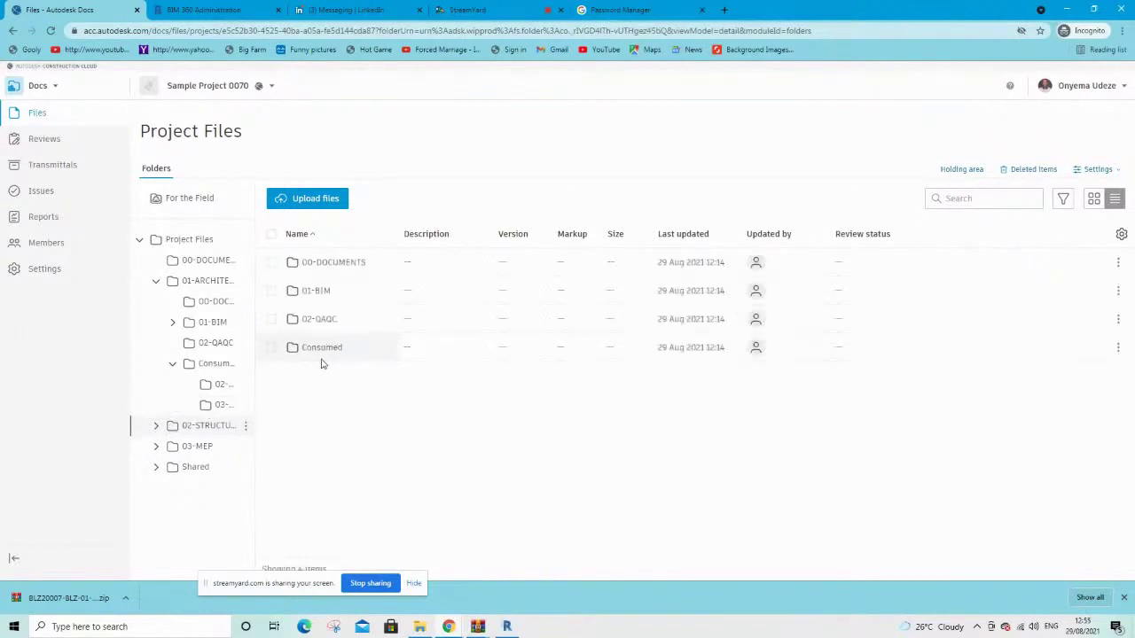
click(312, 347)
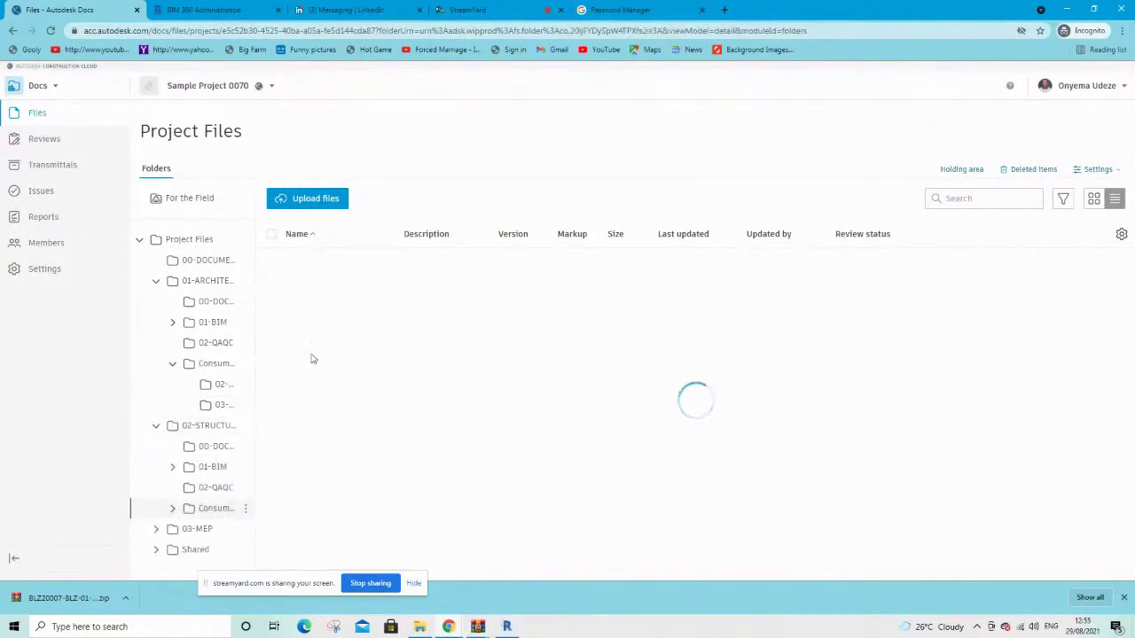
click(199, 529)
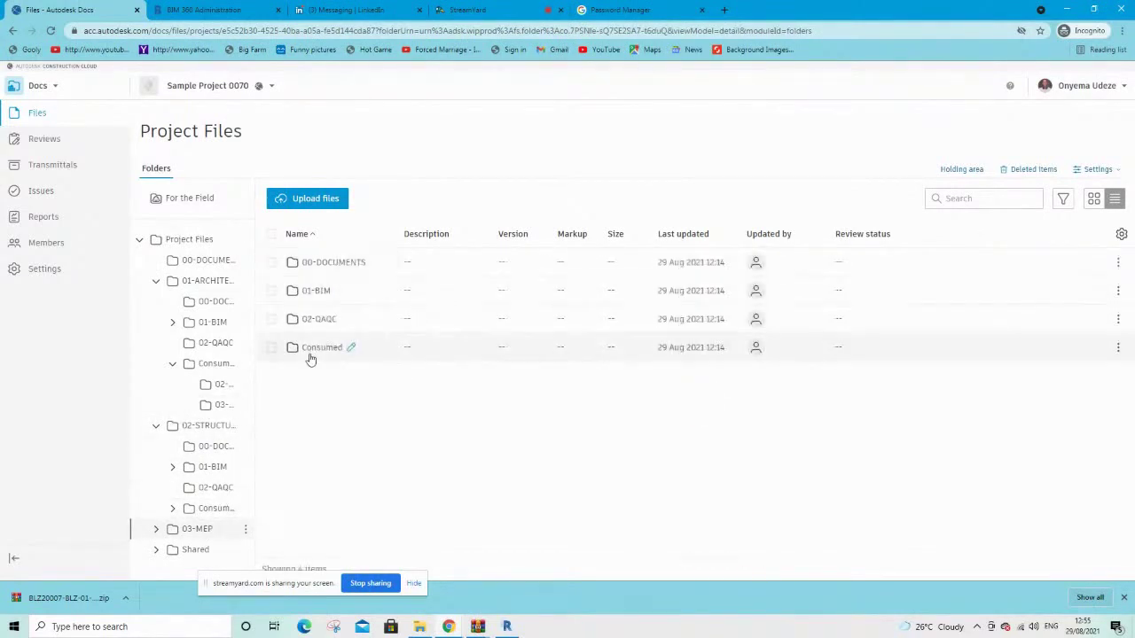
click(310, 354)
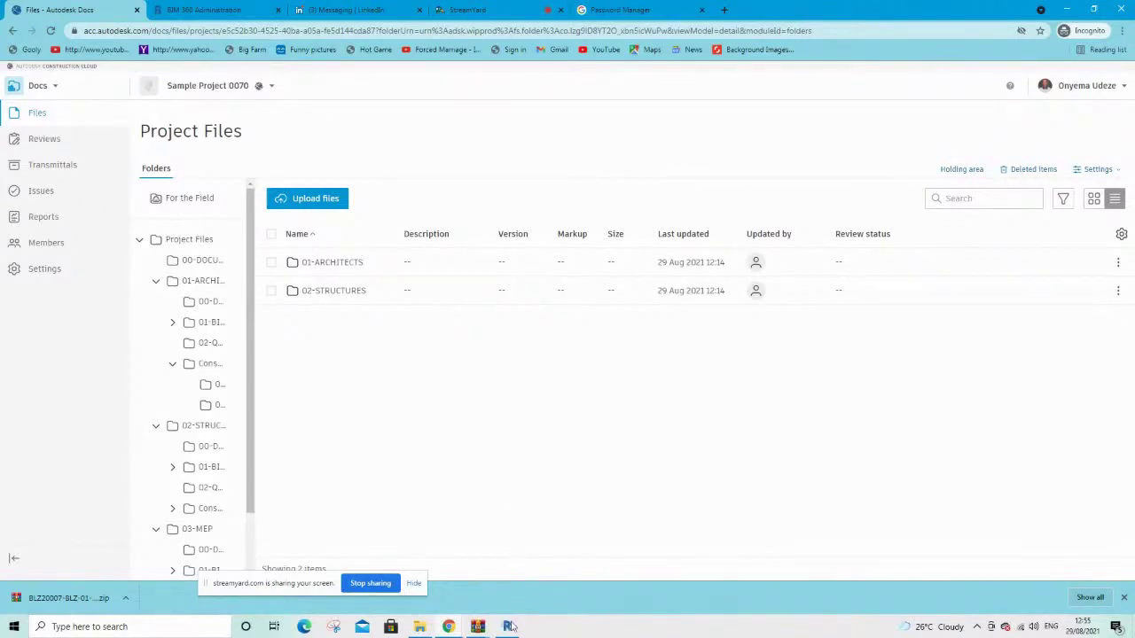
mouse_move(507, 627)
click(508, 572)
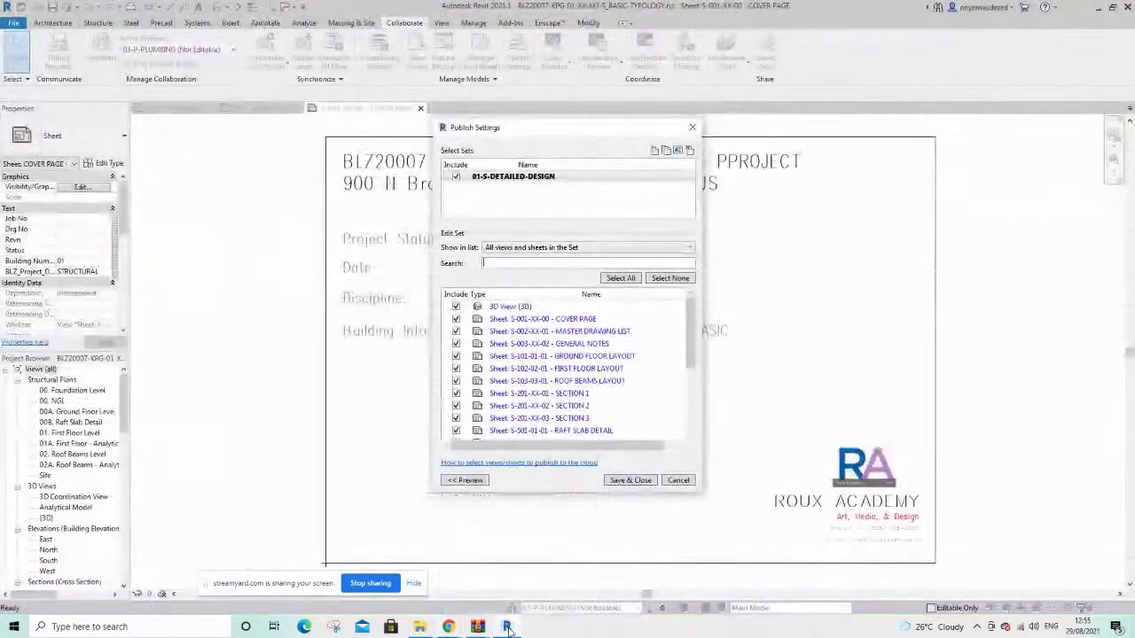
Close Publish Settings and open default 3D views of the architectural and structural models, closing inactive views
click(693, 126)
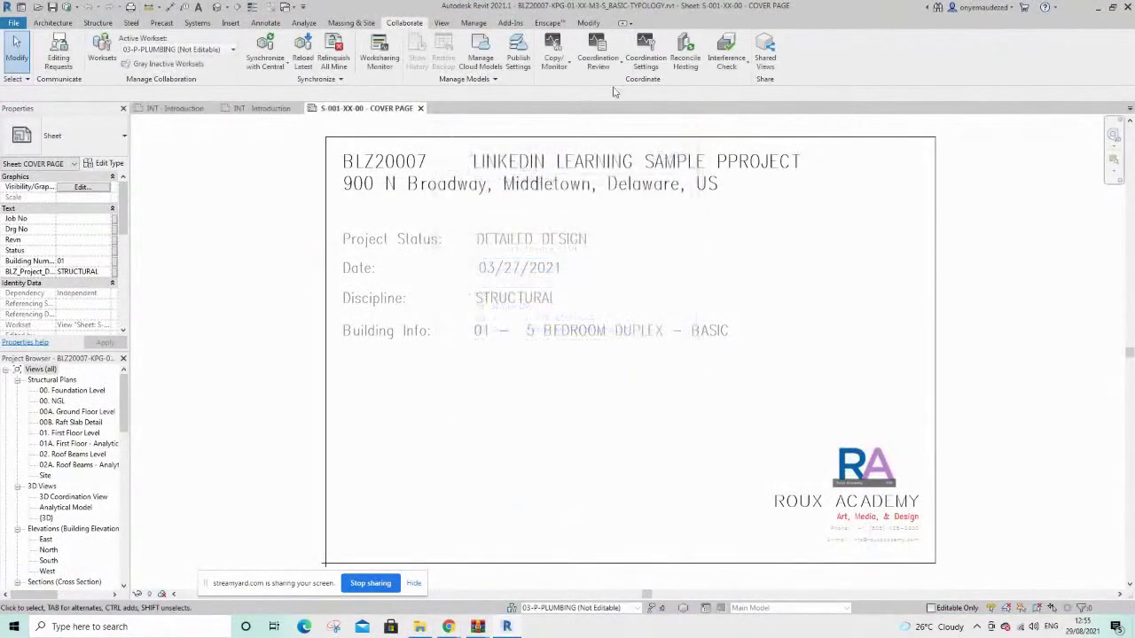
click(174, 109)
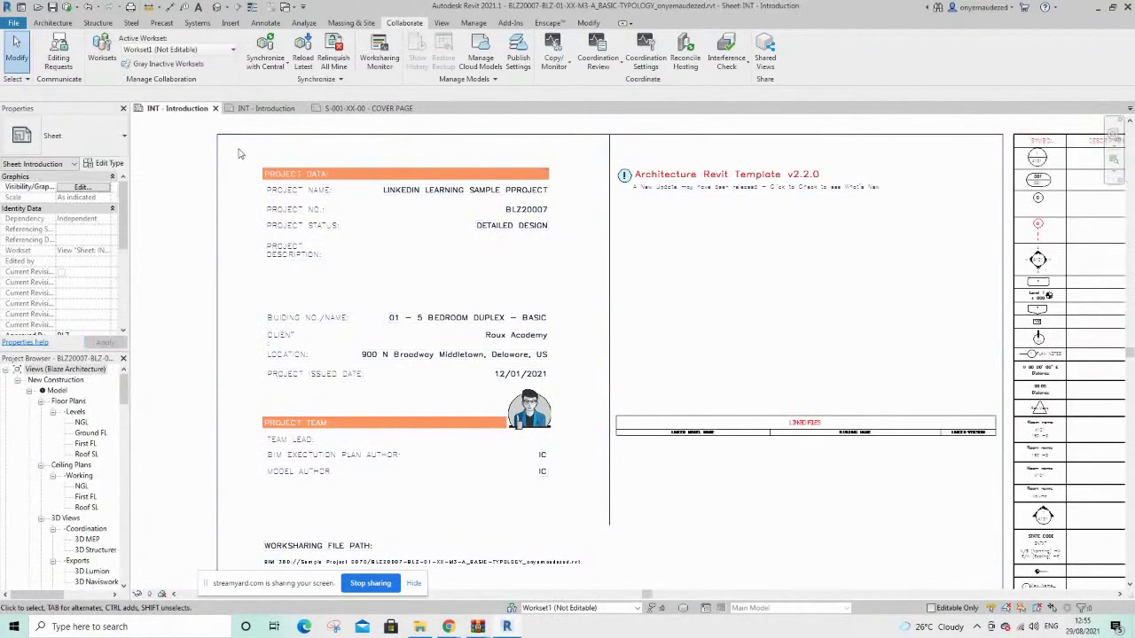
click(217, 7)
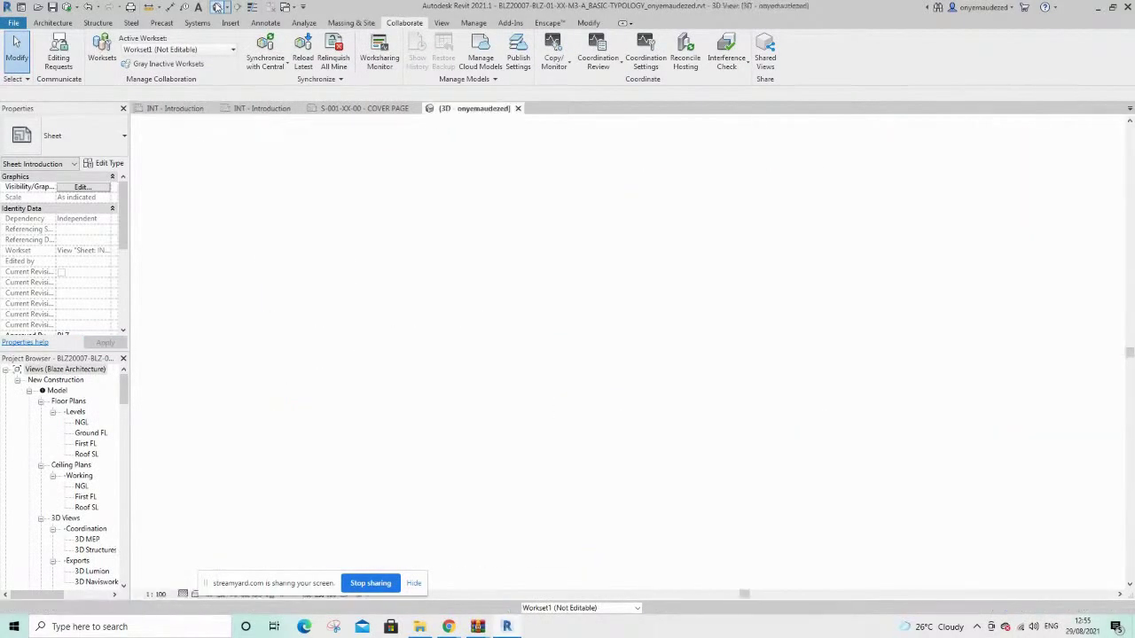
scroll(848, 254, up, 3)
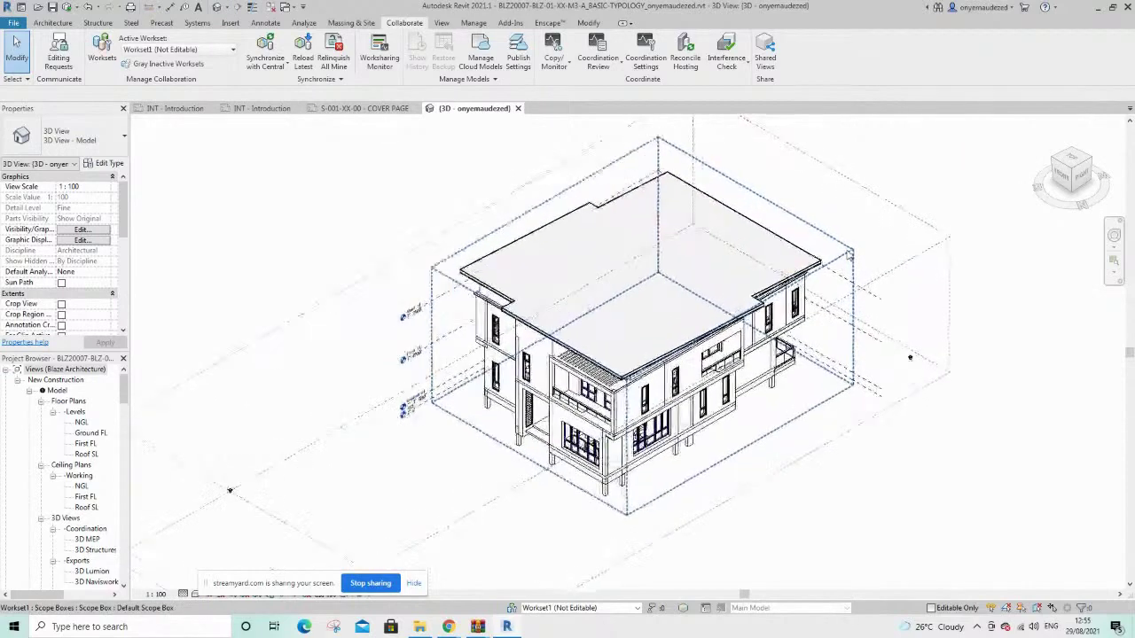
click(269, 8)
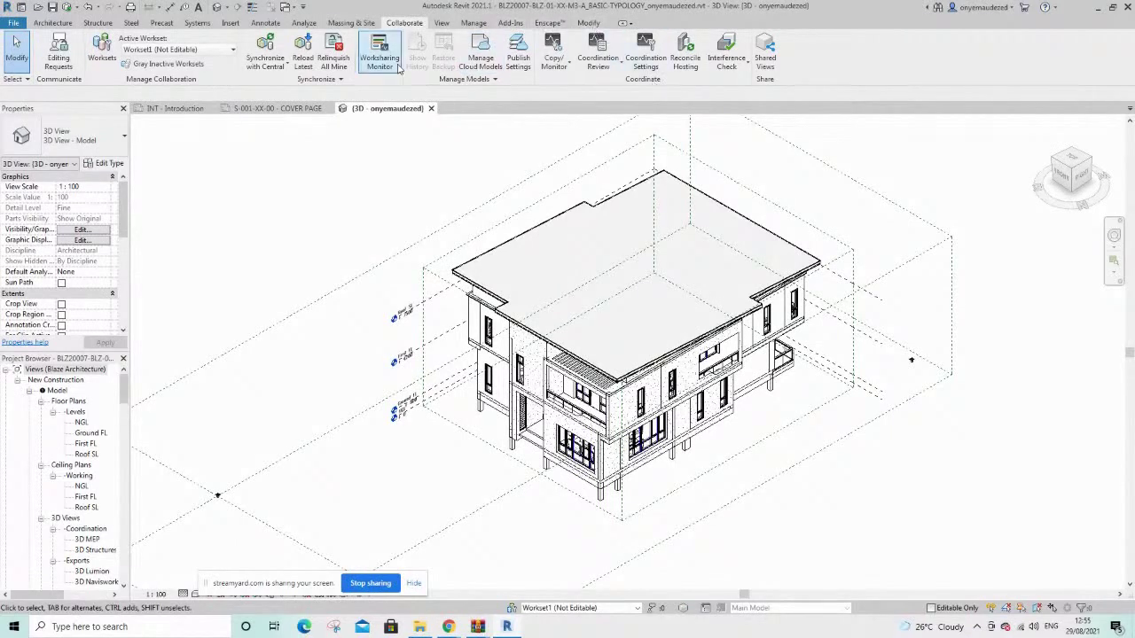
click(266, 109)
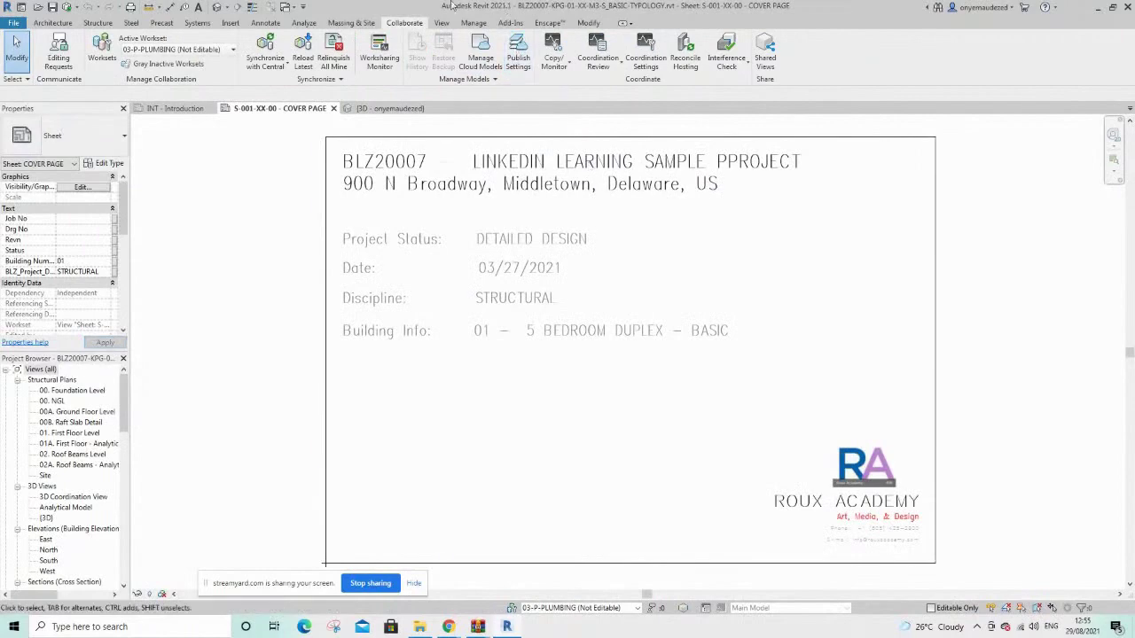
click(217, 7)
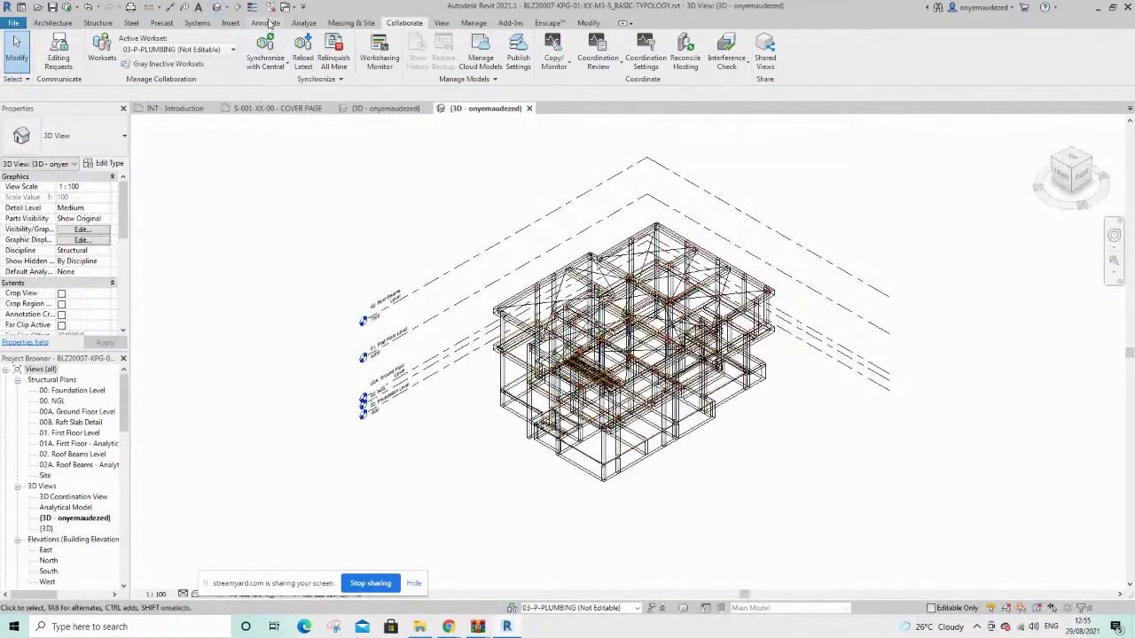
From the MEP model's INT - Introduction sheet, open its default 3D view and close inactive views
click(175, 108)
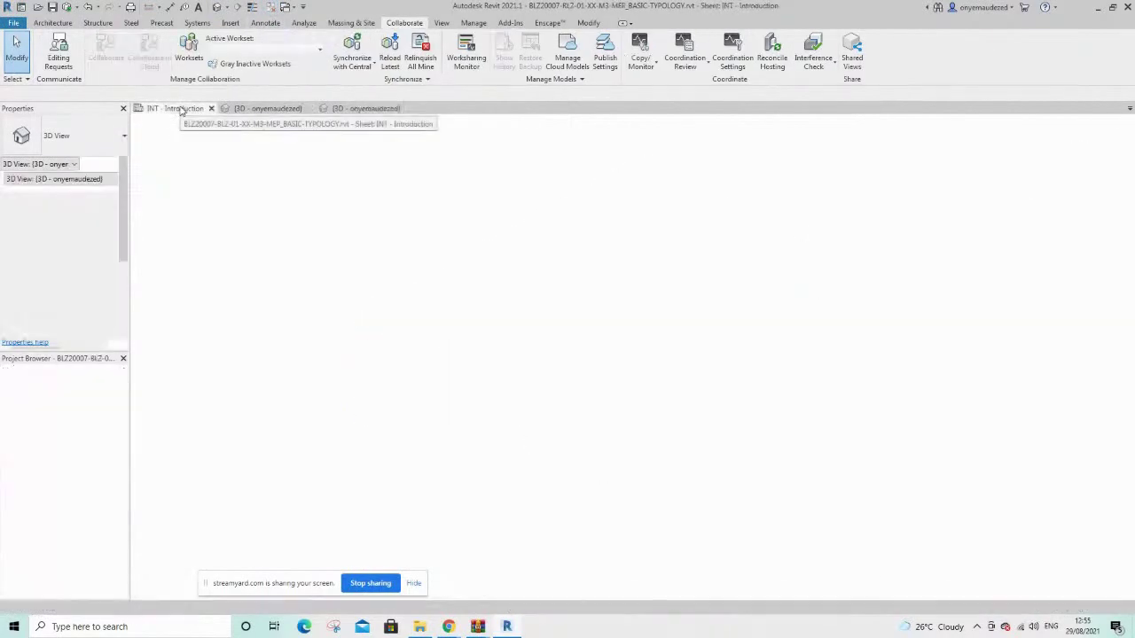
click(217, 8)
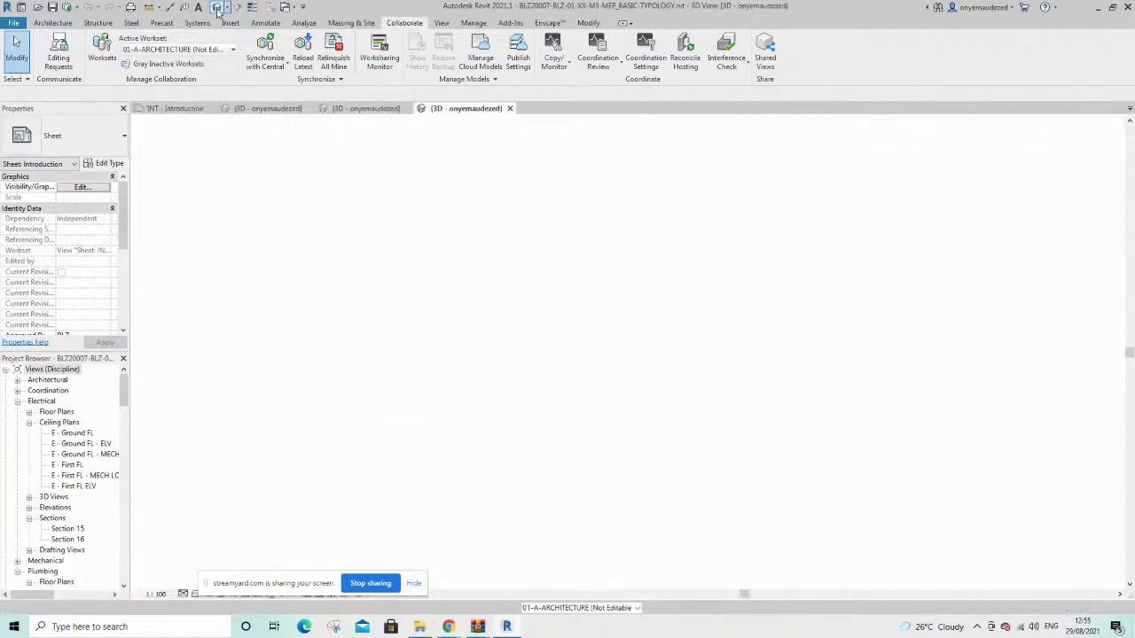
click(286, 8)
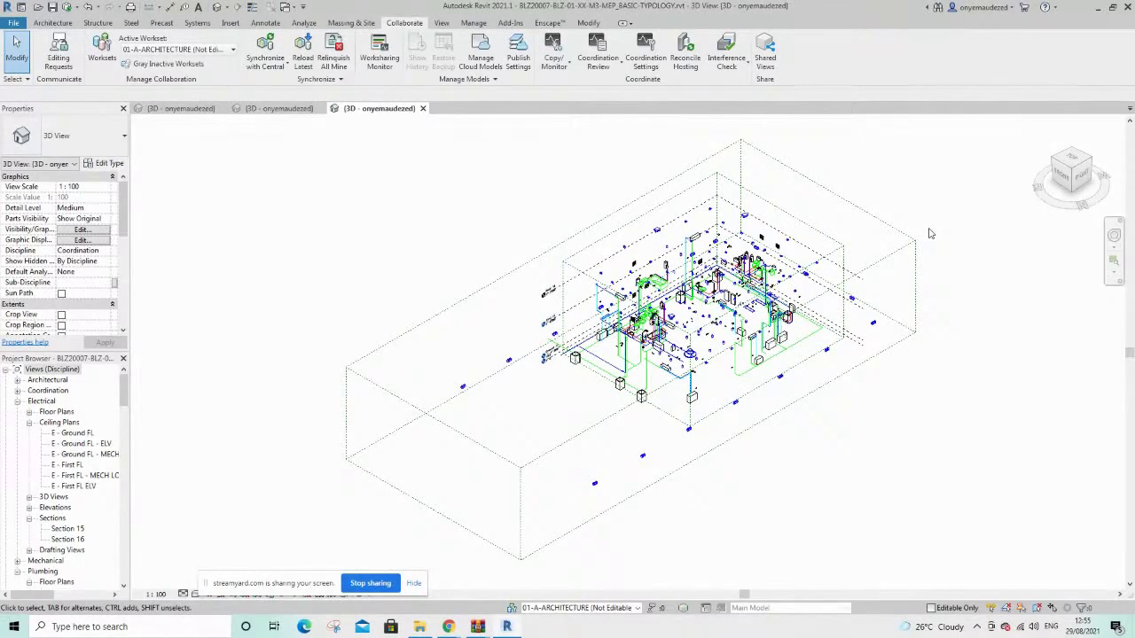
scroll(898, 209, up, 3)
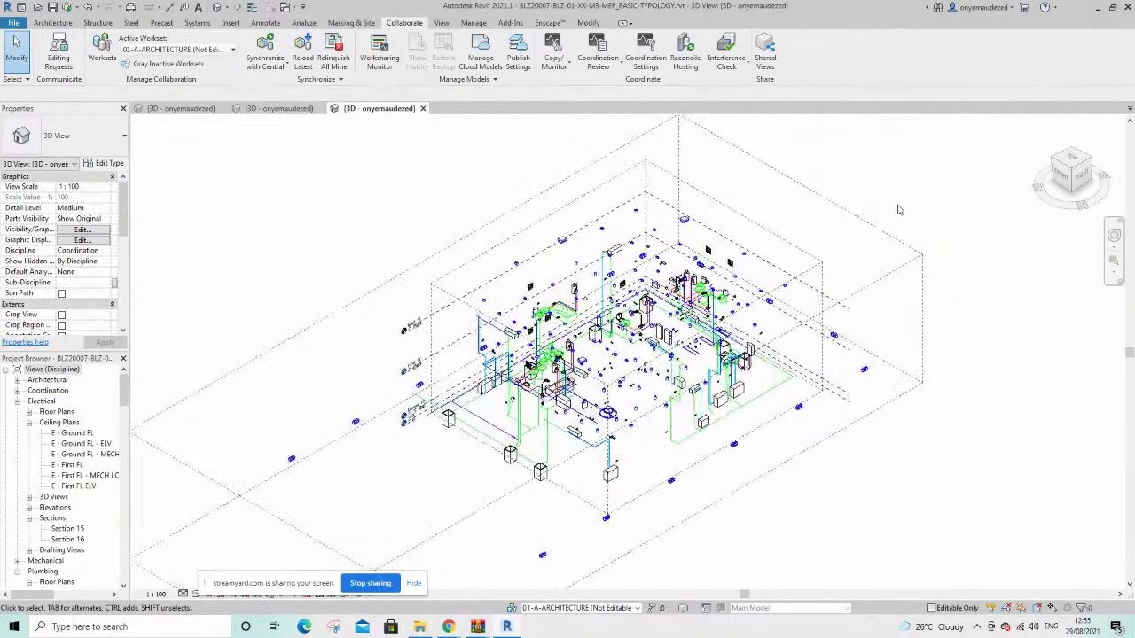
scroll(764, 239, up, 3)
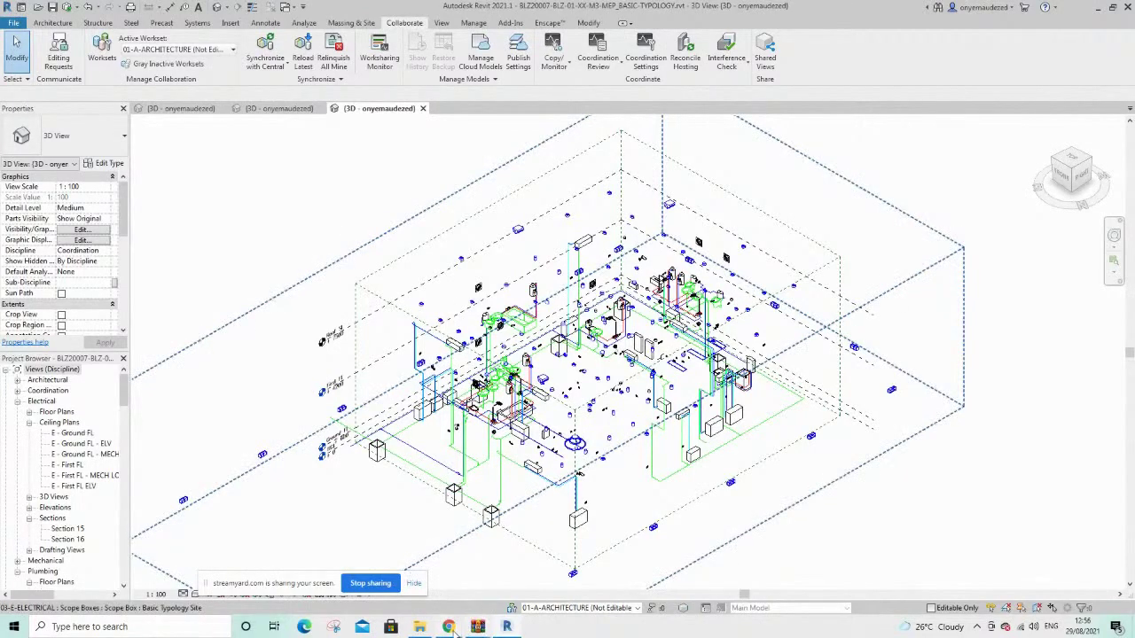
In Autodesk Docs, browse Shared, its 03-MEP folder and the consumed subfolders, then return to Revit
mouse_move(450, 627)
click(399, 589)
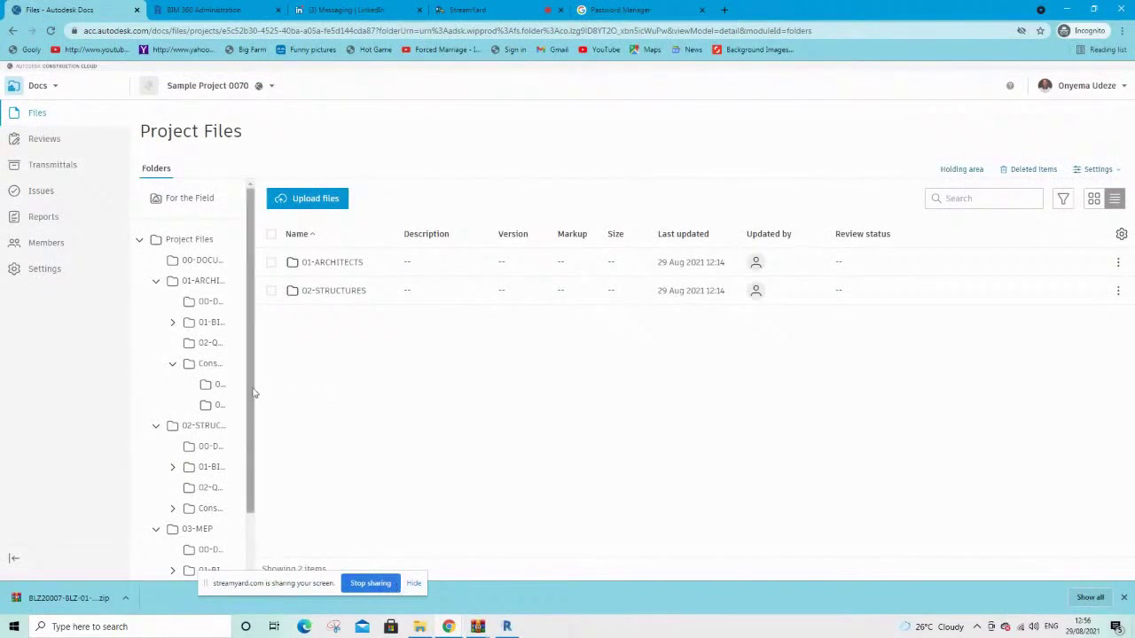
drag(251, 505, 250, 572)
click(200, 564)
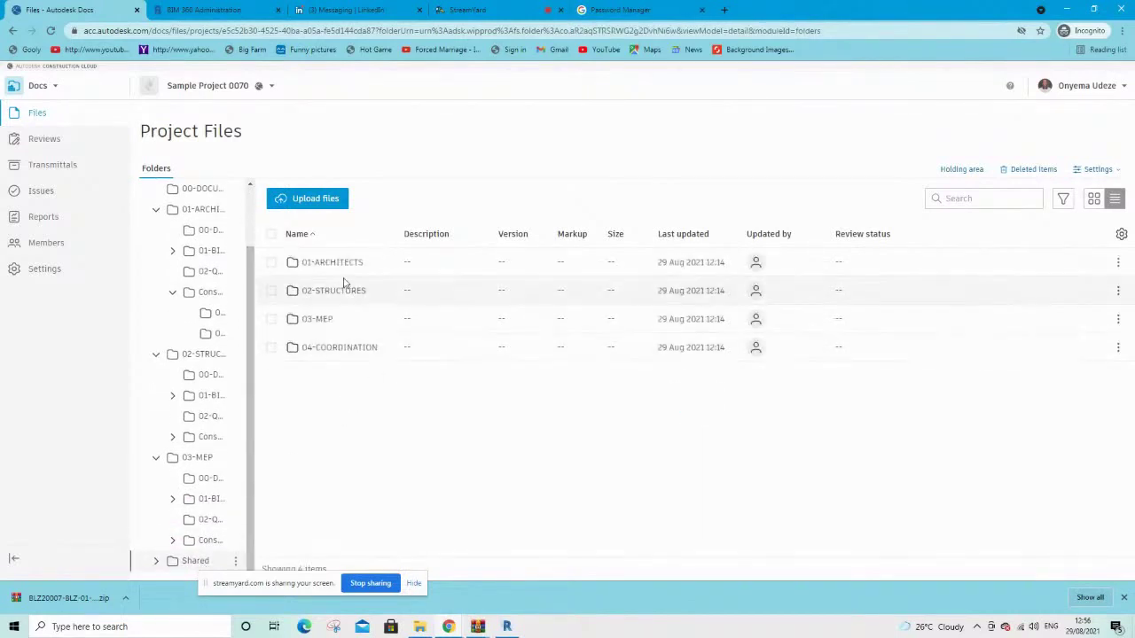
click(312, 323)
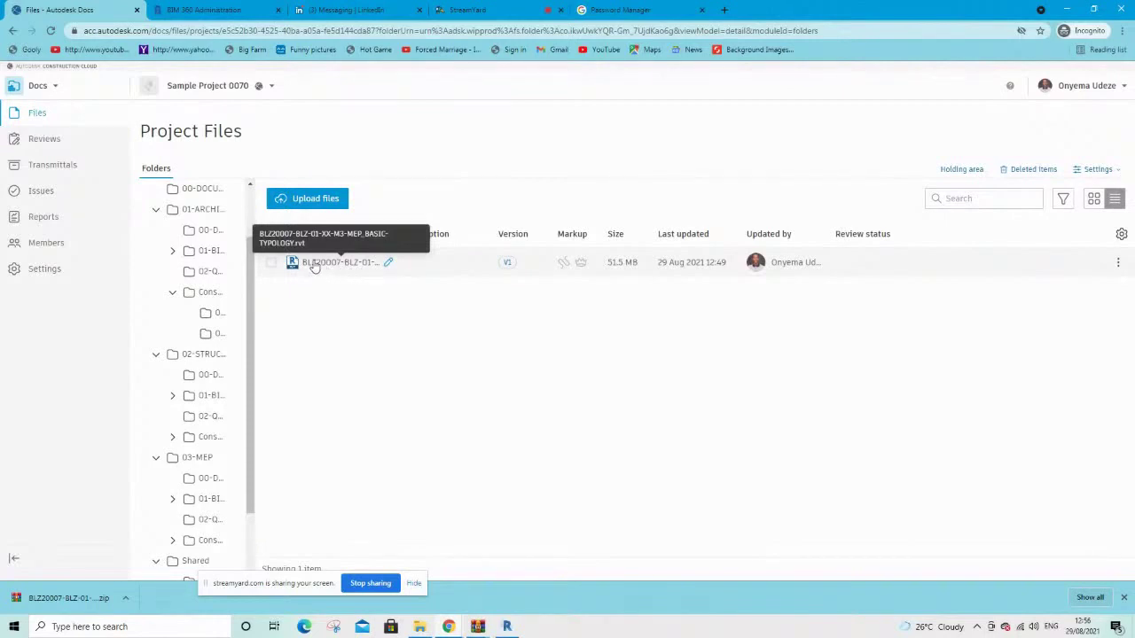
click(213, 314)
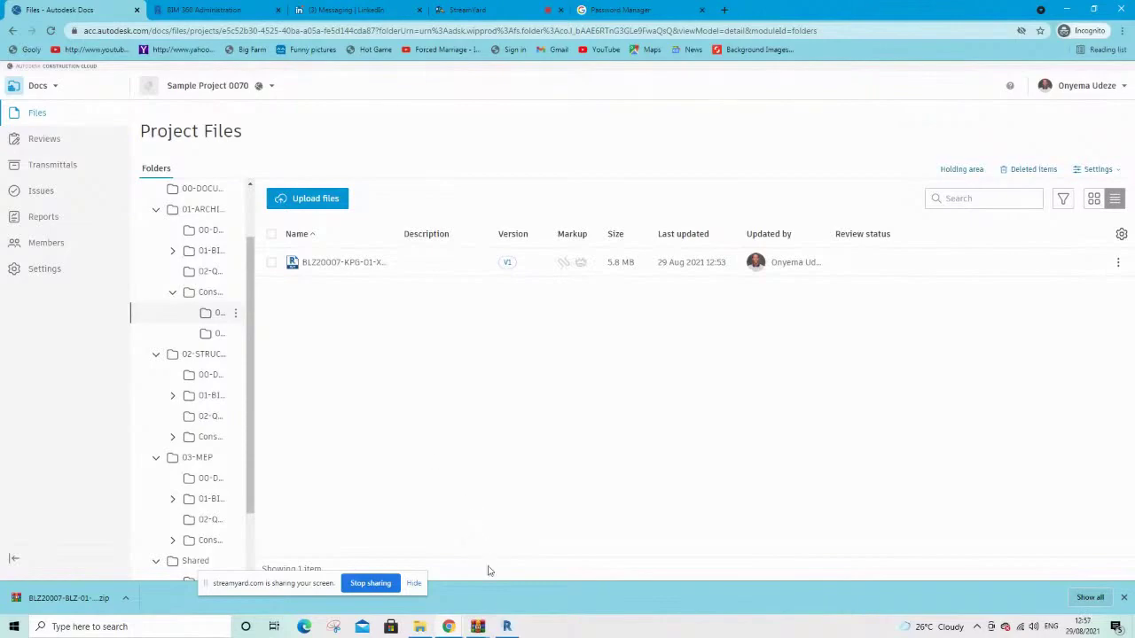
click(507, 626)
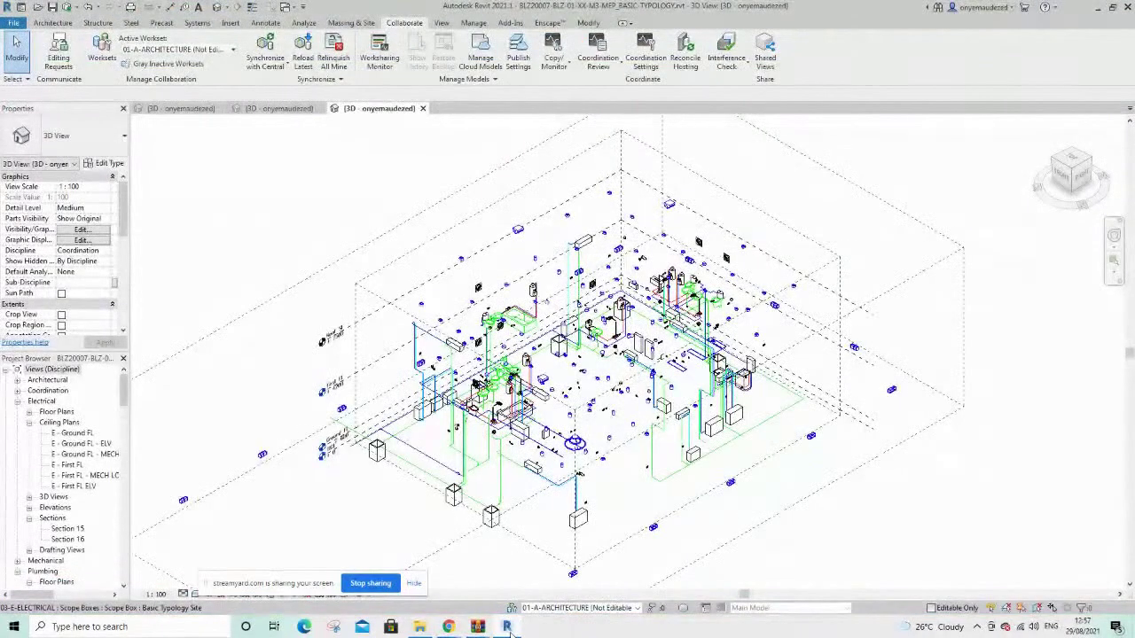
Select elements in the MEP model, then start Insert > Link Revit to open Import/Link RVT
drag(299, 205, 321, 198)
scroll(459, 312, down, 1)
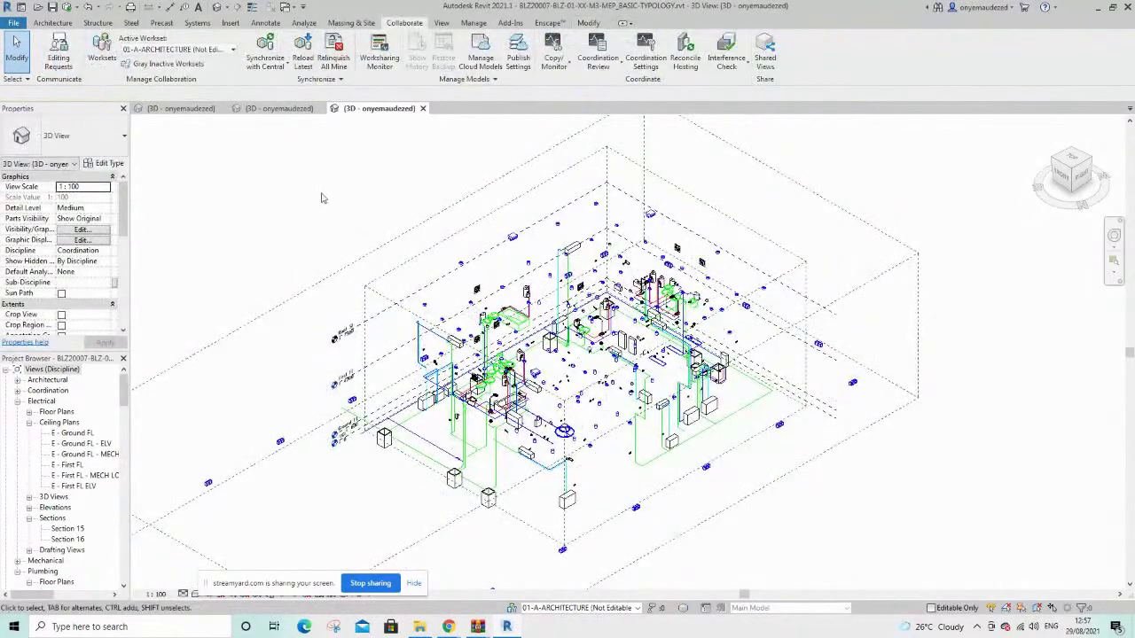
scroll(384, 387, down, 3)
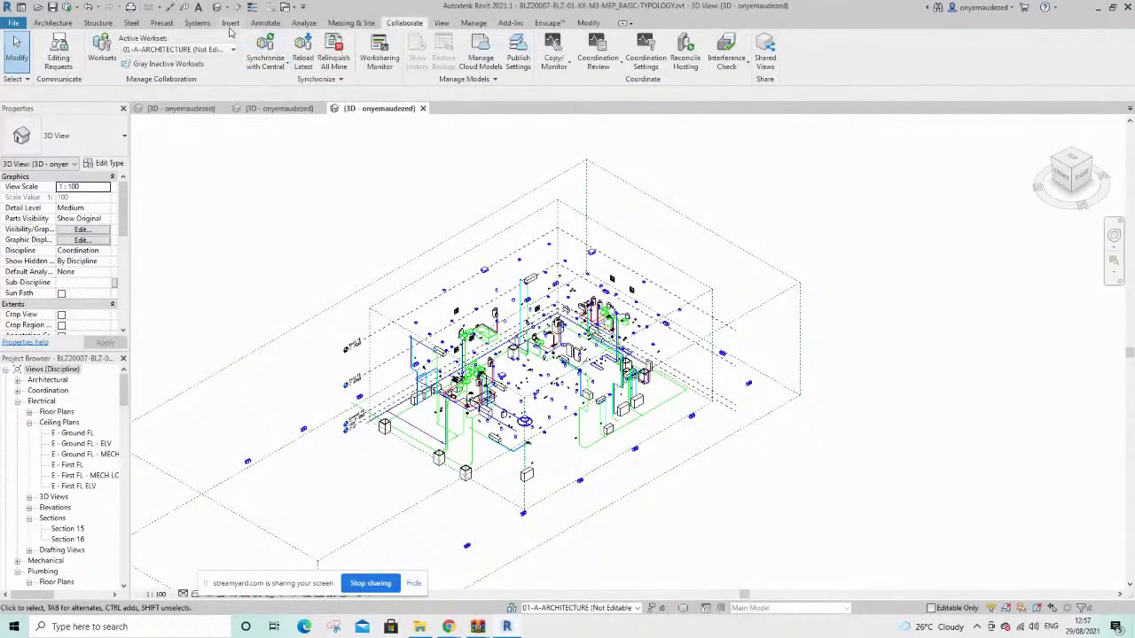
click(230, 24)
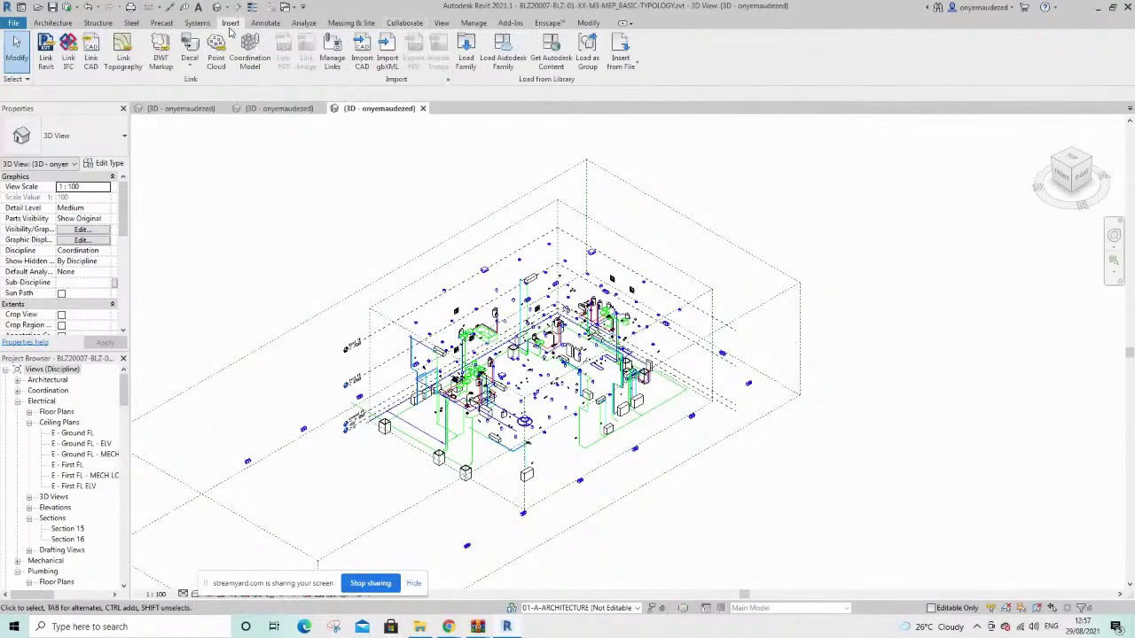
click(46, 59)
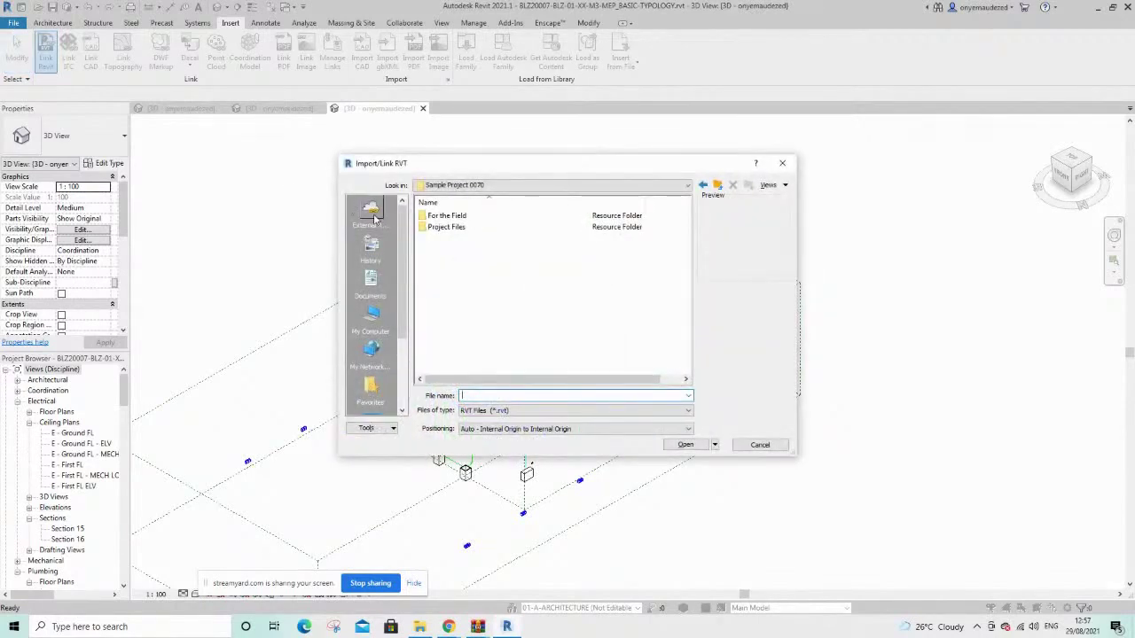
Browse External Resources > BIM 360 > Sample Project 0070 and open its Project Files folder
click(468, 188)
click(459, 366)
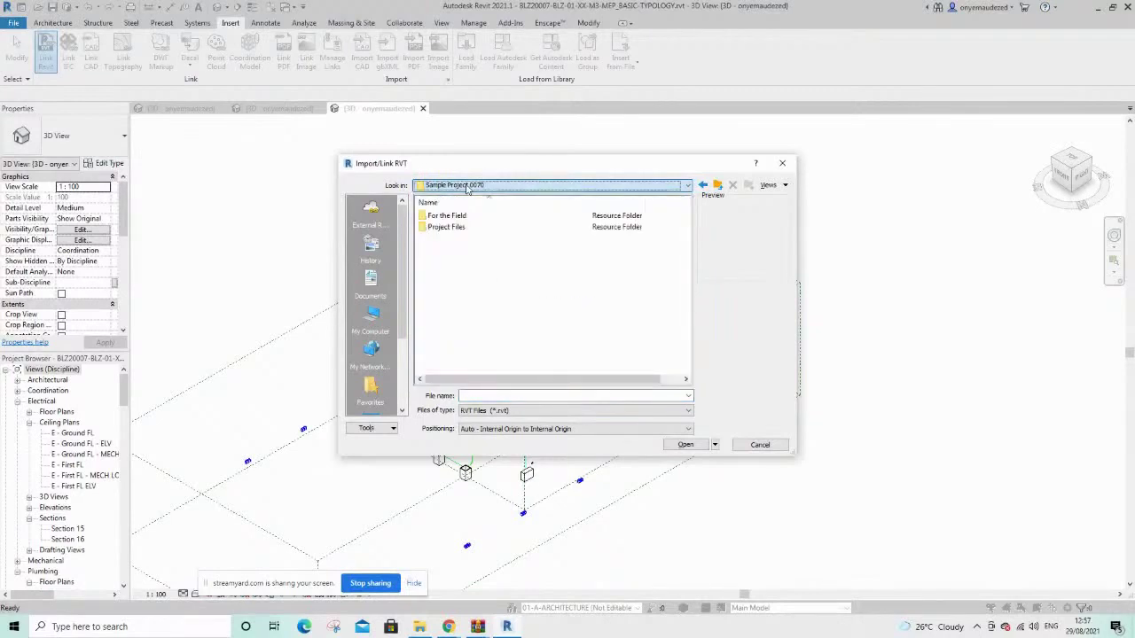
click(370, 219)
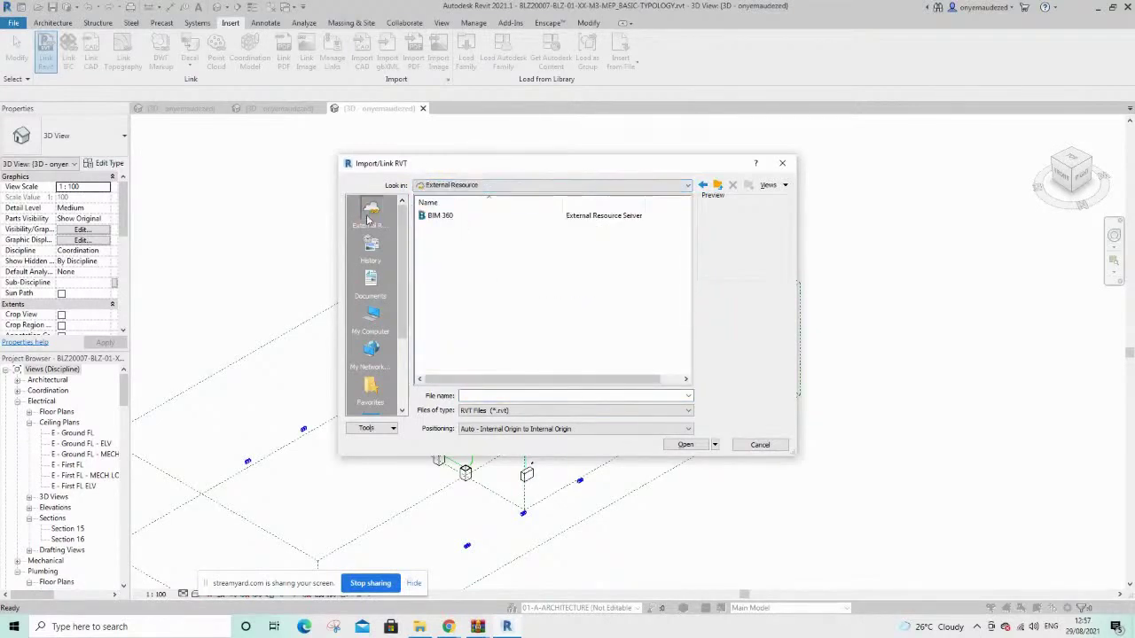
click(443, 215)
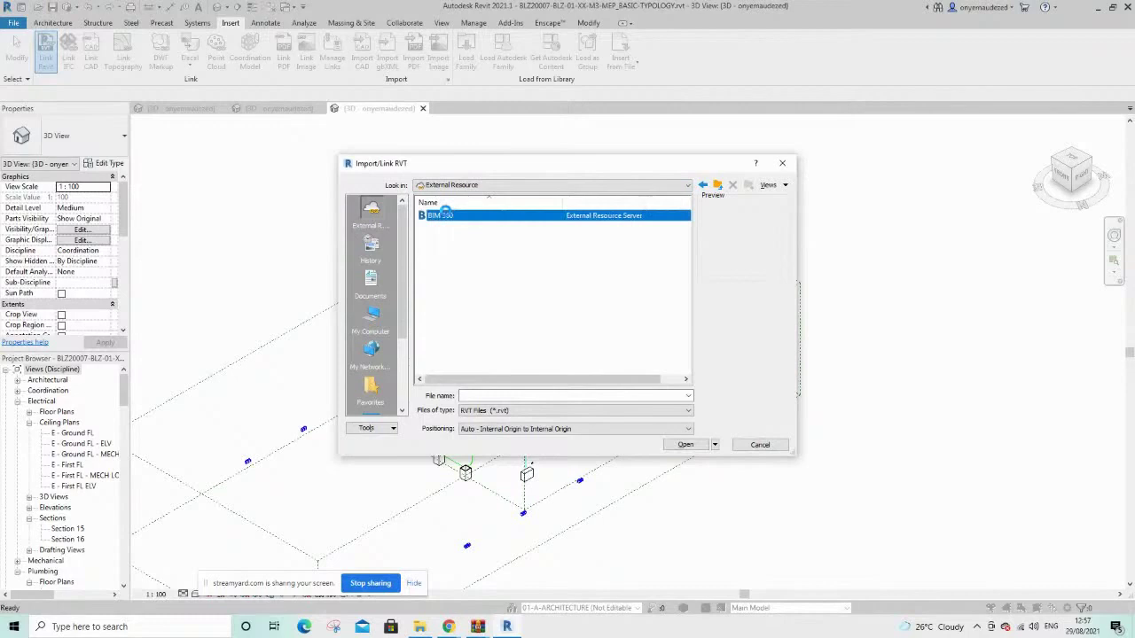
click(474, 218)
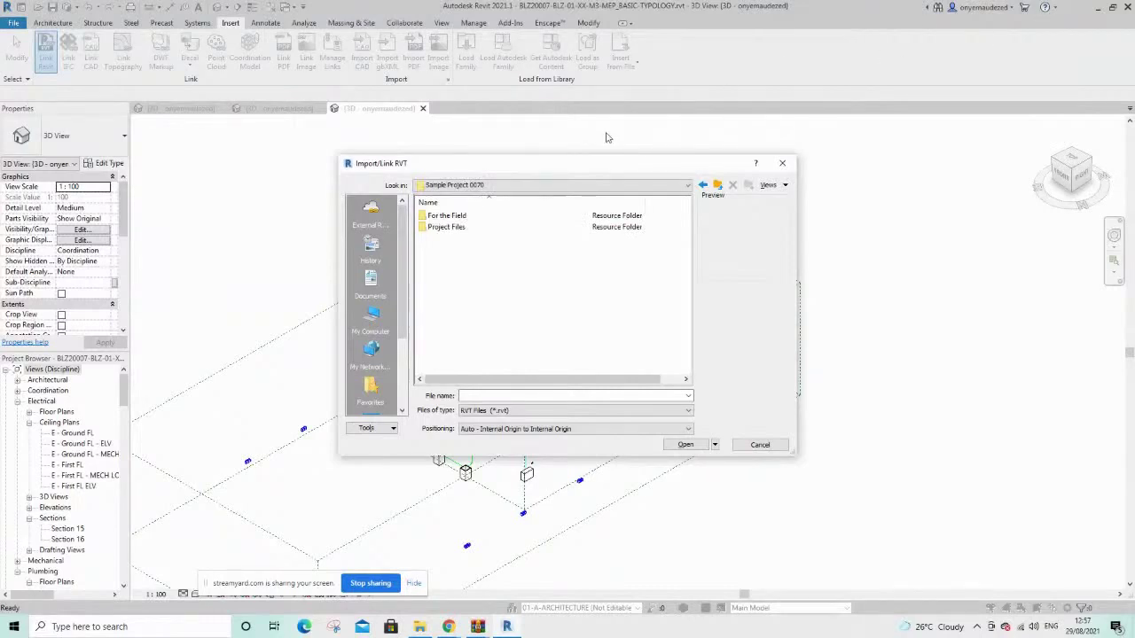
click(442, 227)
double_click(440, 227)
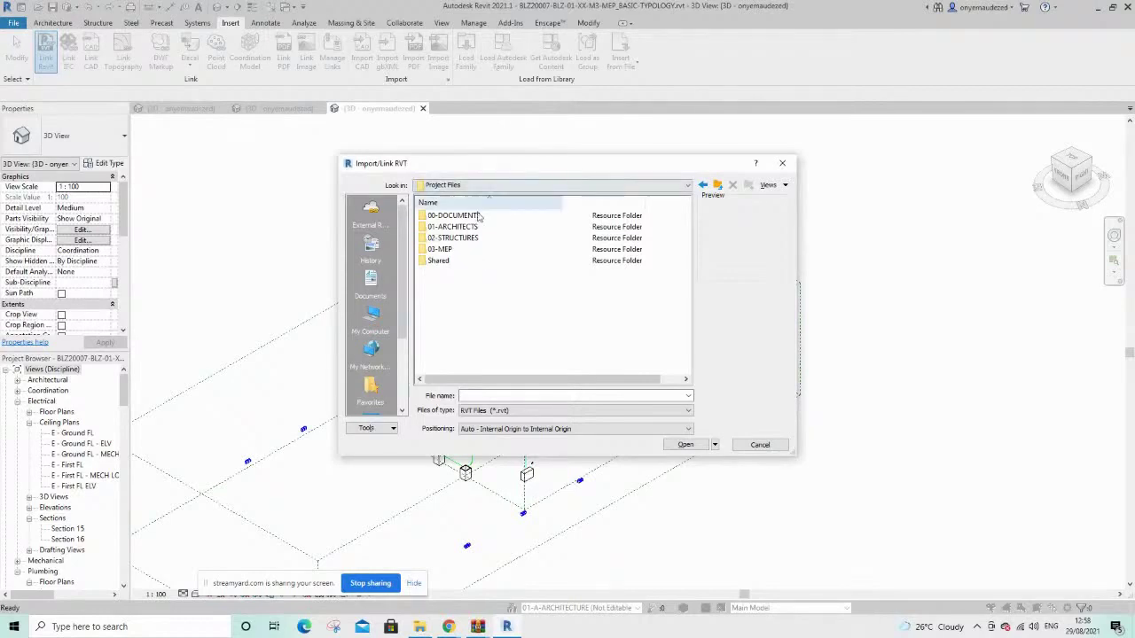
Go into 03-MEP > Consumed > 01-ARCHITECTS and link the architectural .rvt model
double_click(438, 250)
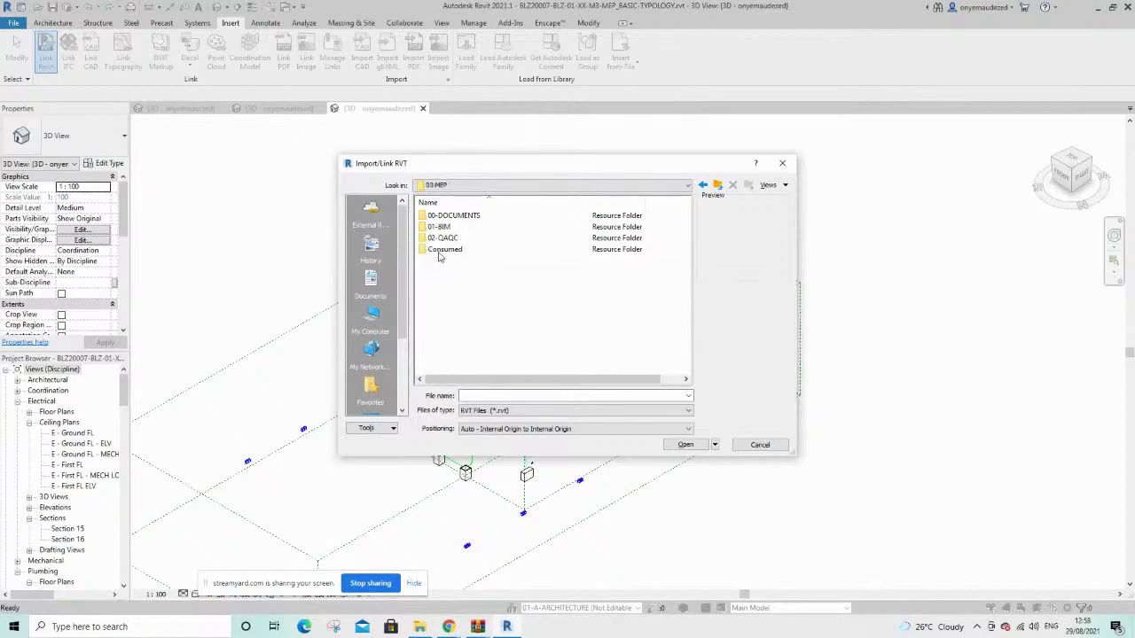
click(444, 251)
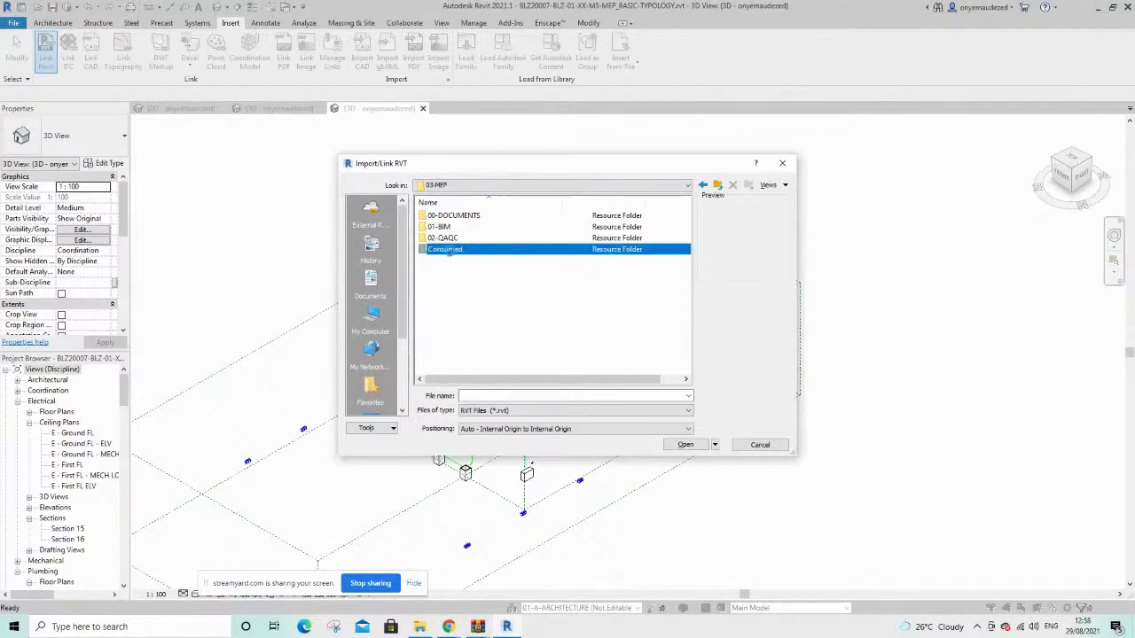
double_click(445, 250)
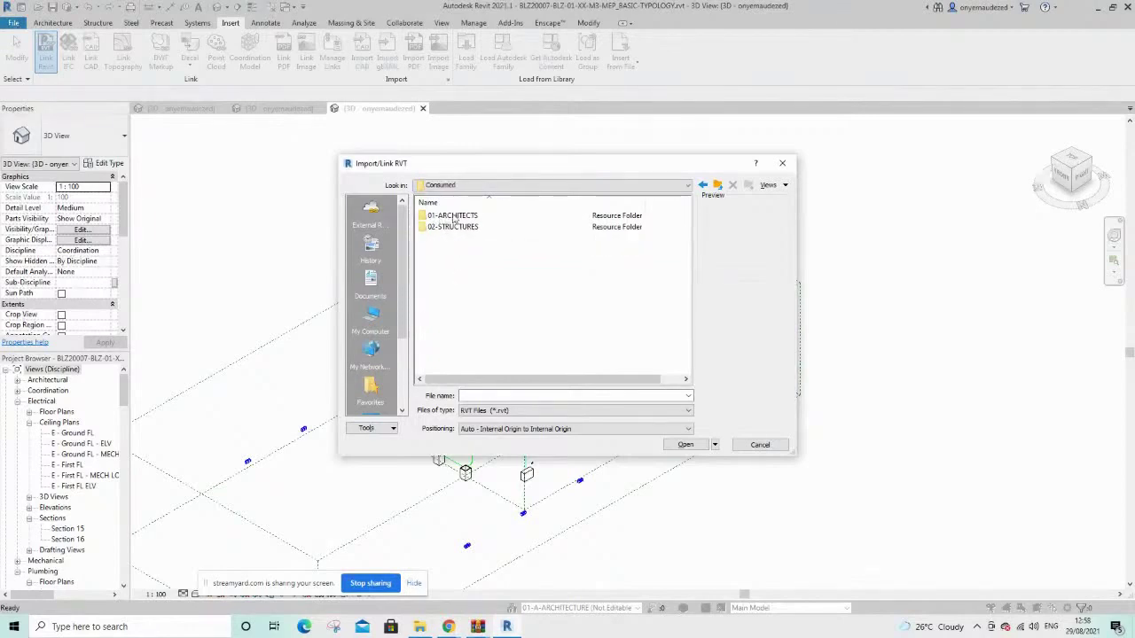
click(453, 217)
double_click(454, 217)
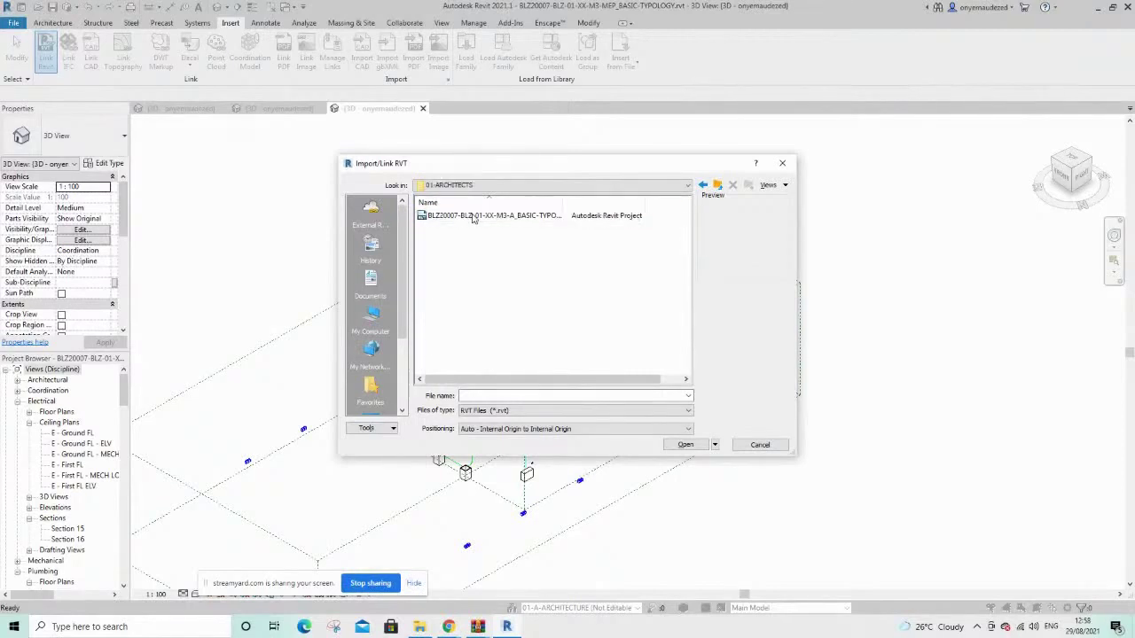
click(475, 219)
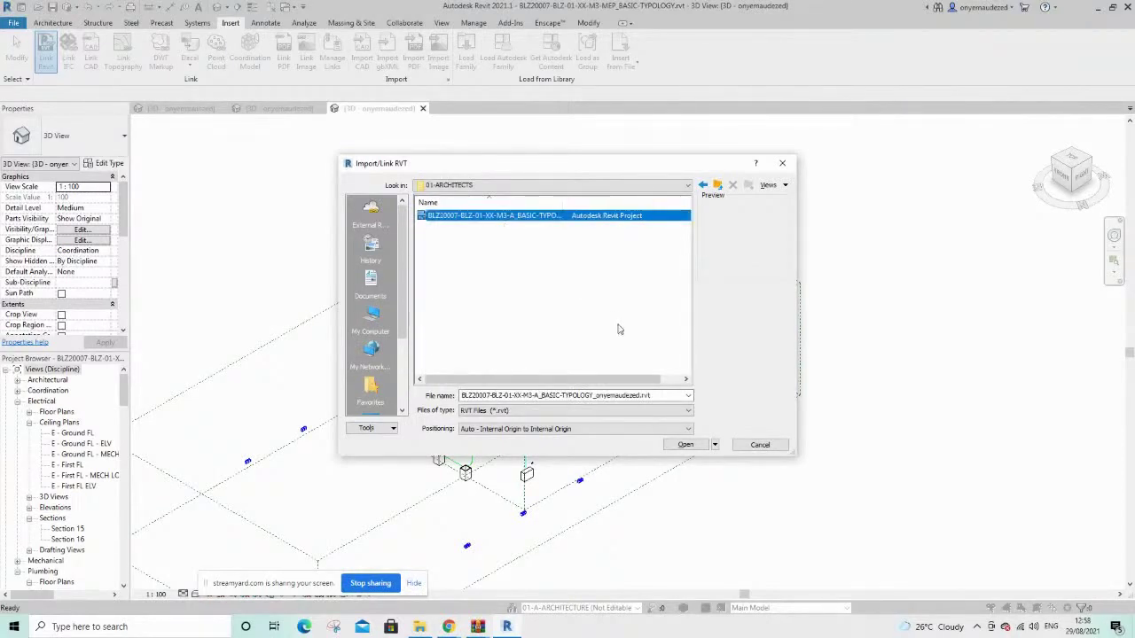
click(685, 444)
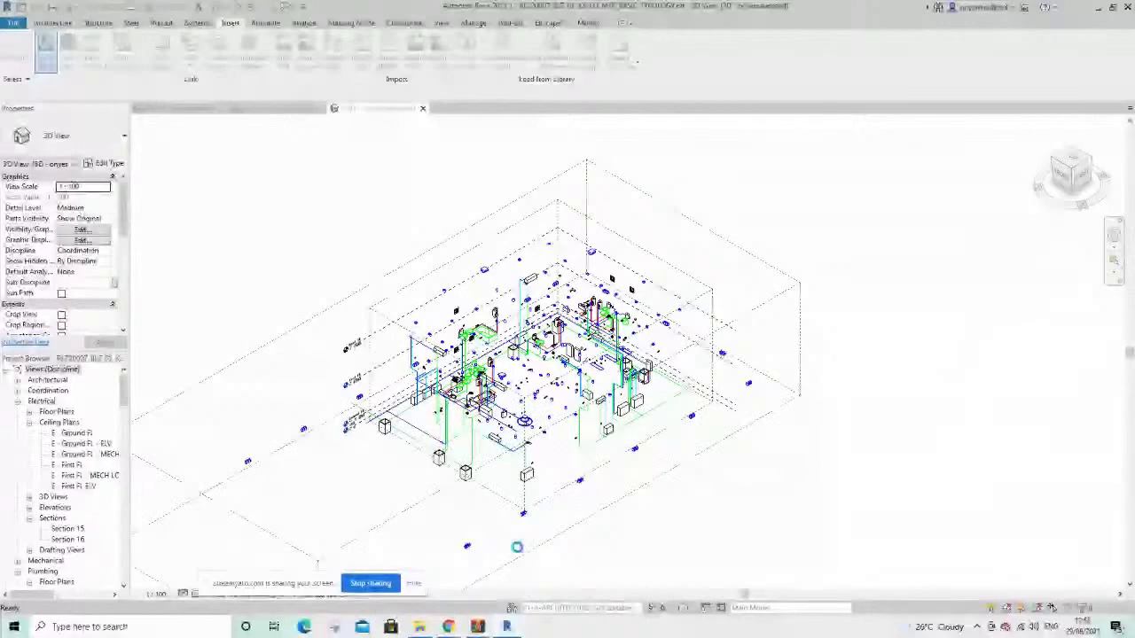
click(449, 626)
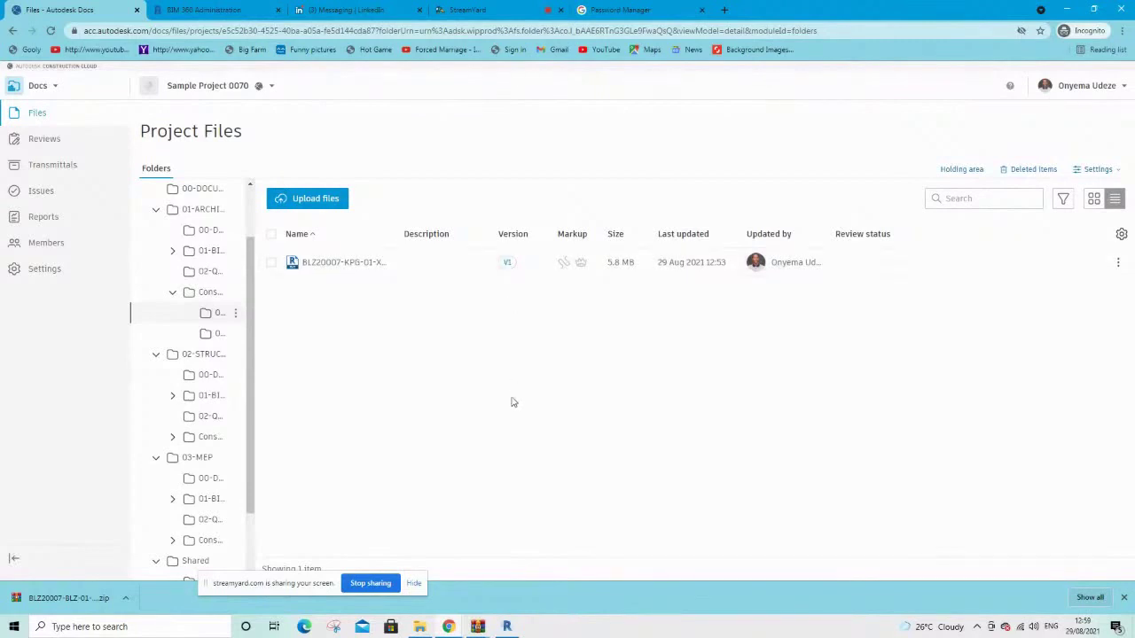
Back in the Revit model, start Link Revit to browse the Sample Project 0070 cloud folders
click(506, 627)
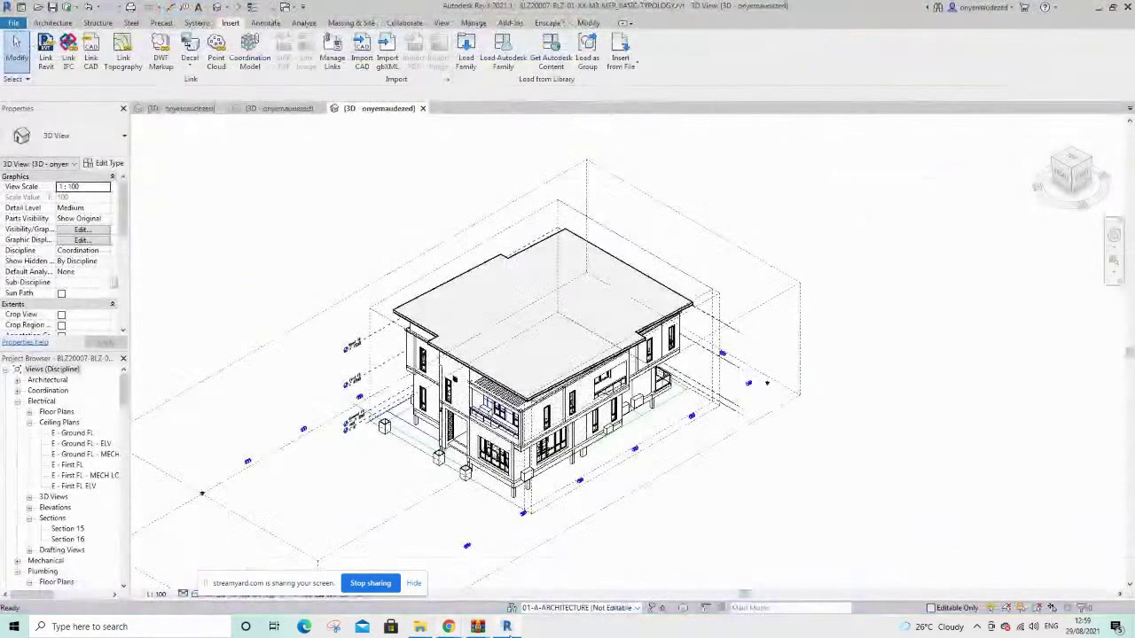
scroll(591, 478, up, 3)
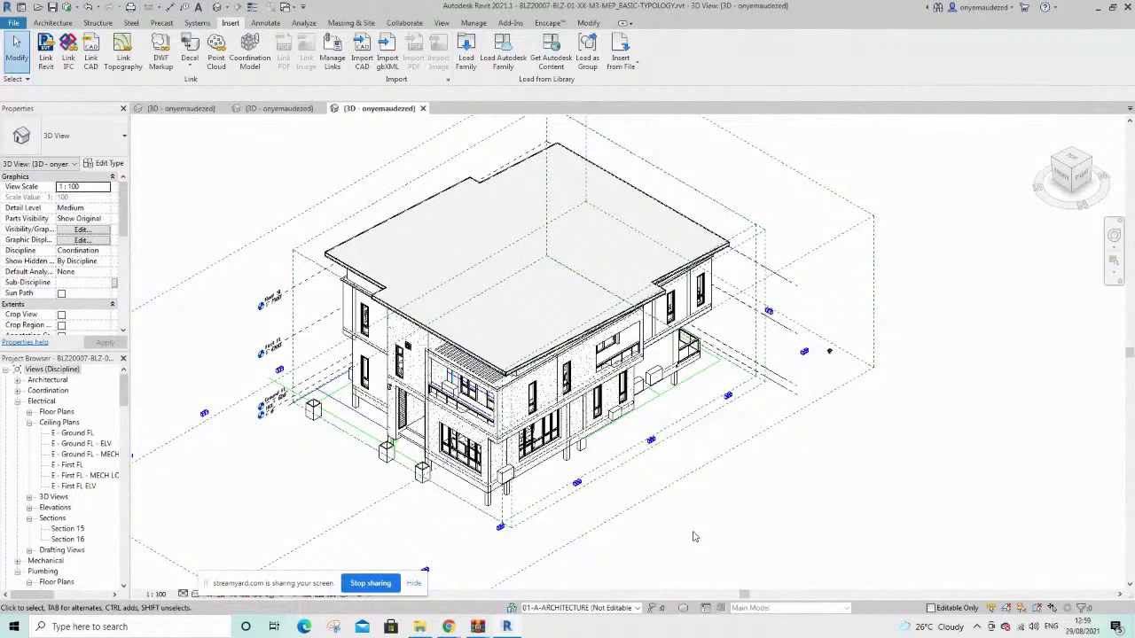
scroll(694, 536, down, 2)
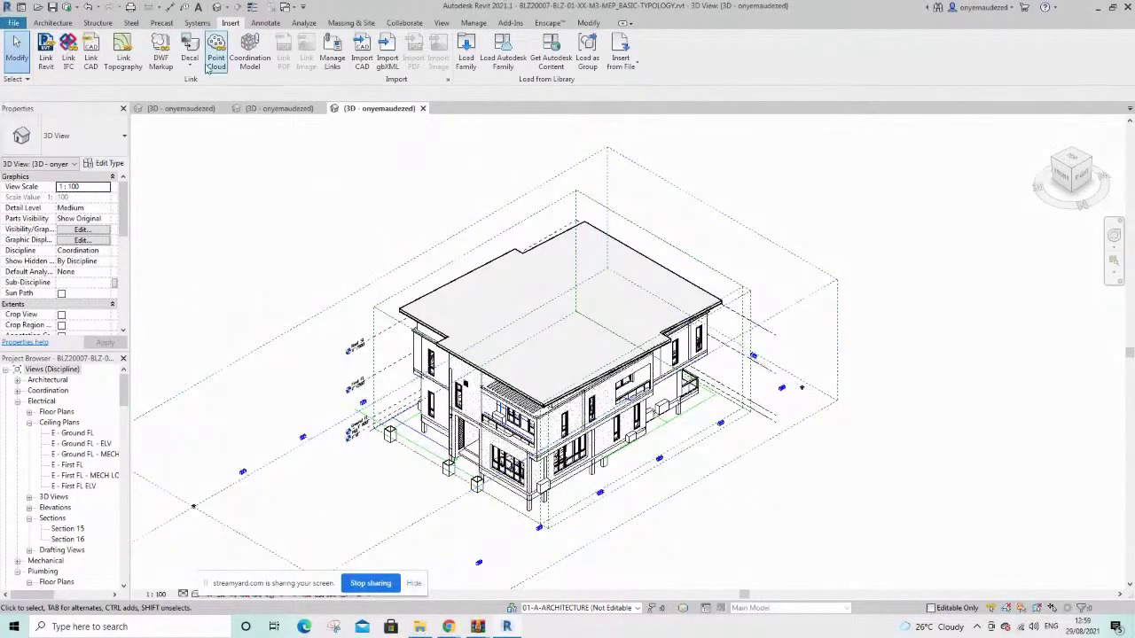
click(45, 58)
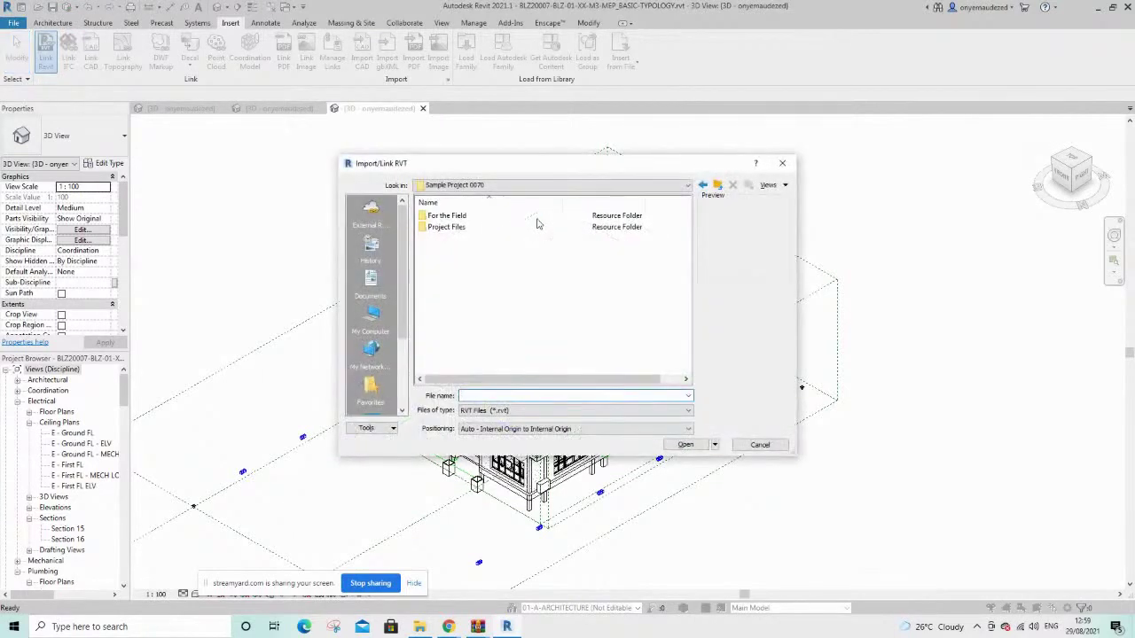
Link the structural .rvt from Project Files > 03-MEP > Consumed > 02-STRUCTURES and dismiss the nested links warning
double_click(442, 227)
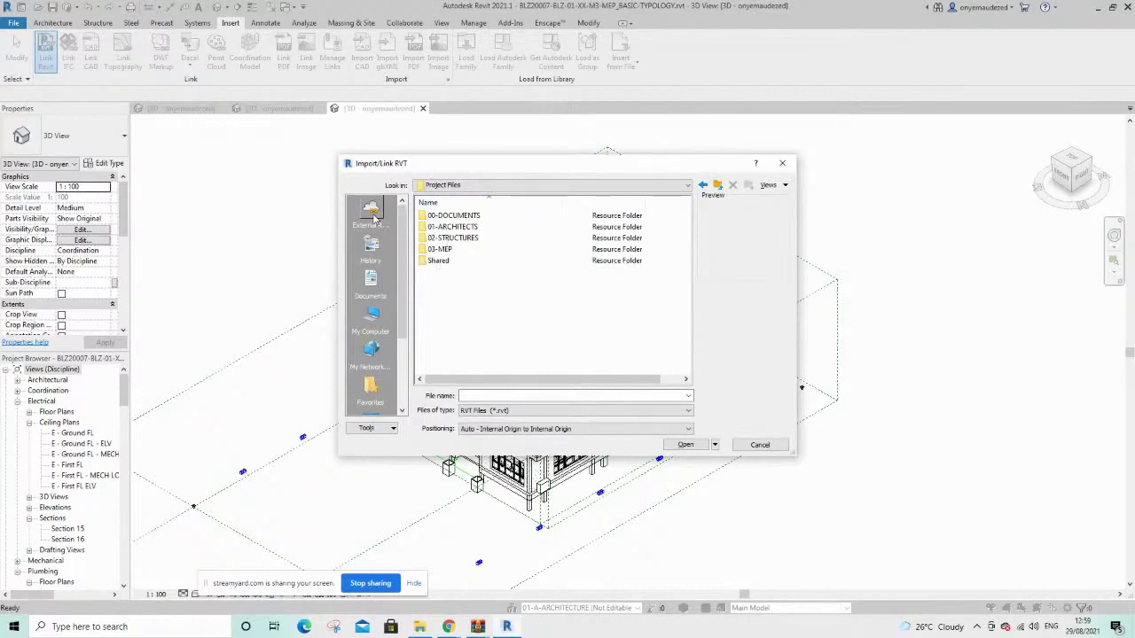
double_click(441, 250)
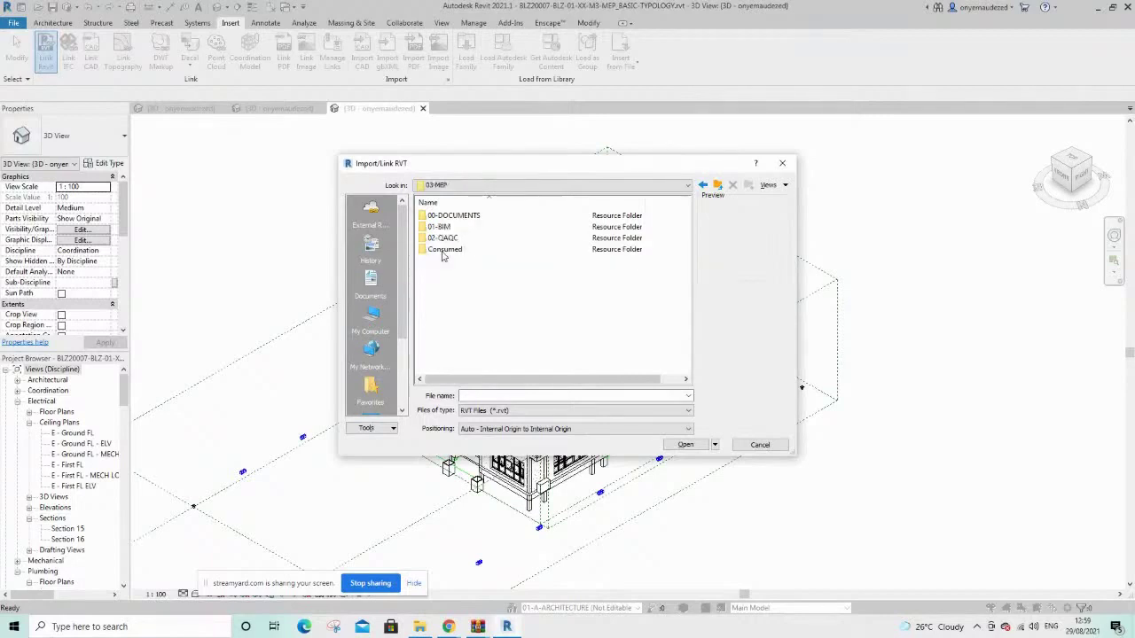
double_click(444, 252)
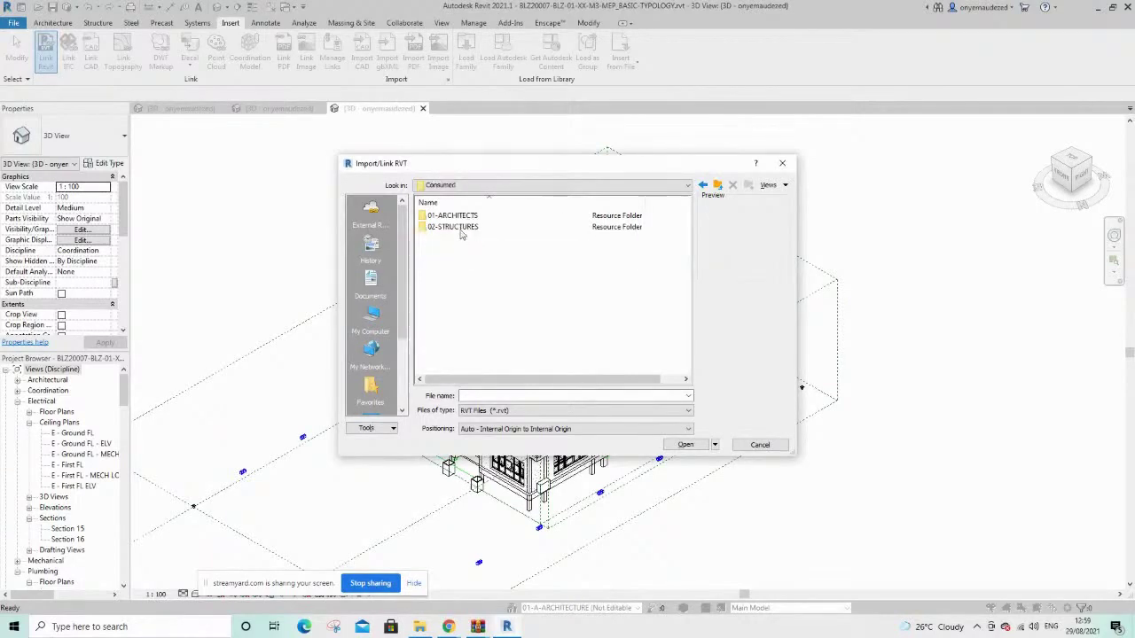
click(450, 227)
double_click(451, 227)
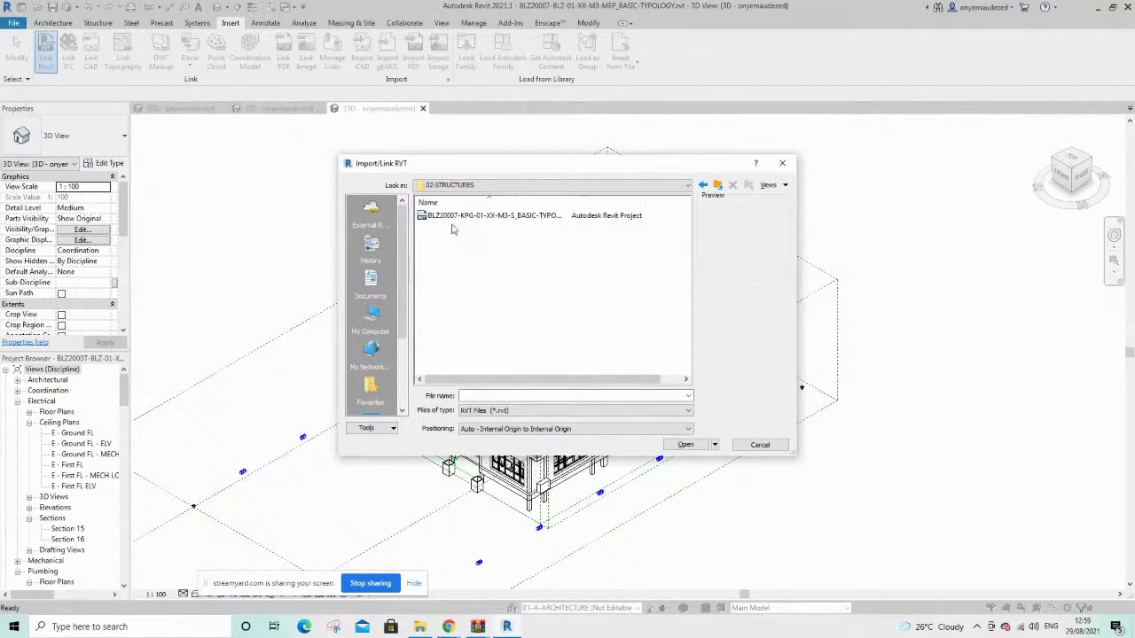
click(437, 218)
click(681, 444)
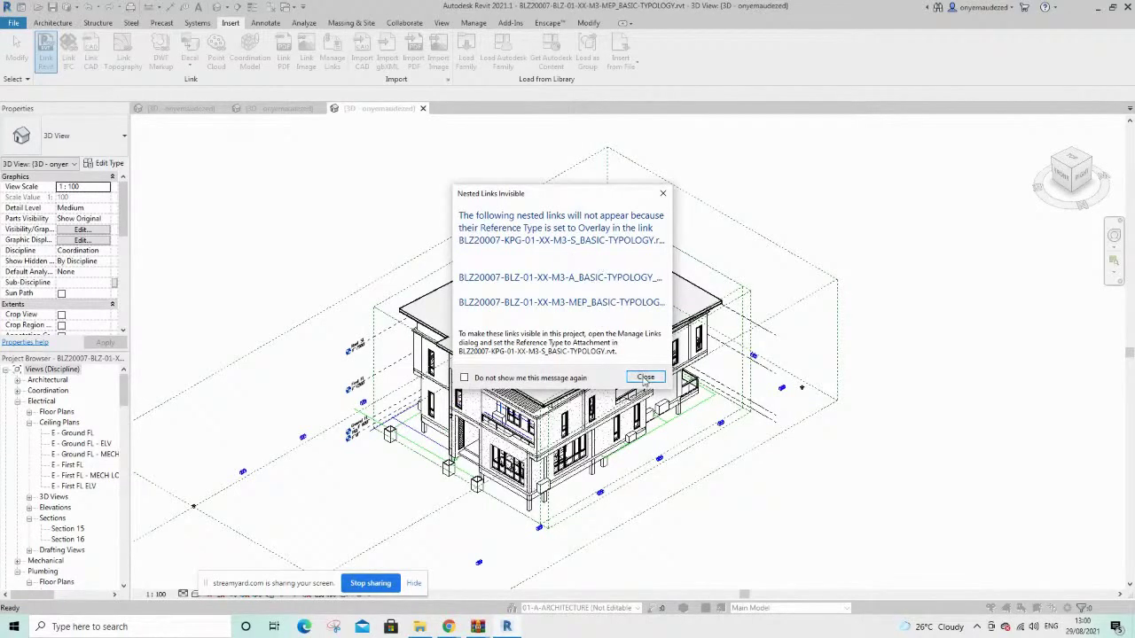
click(644, 377)
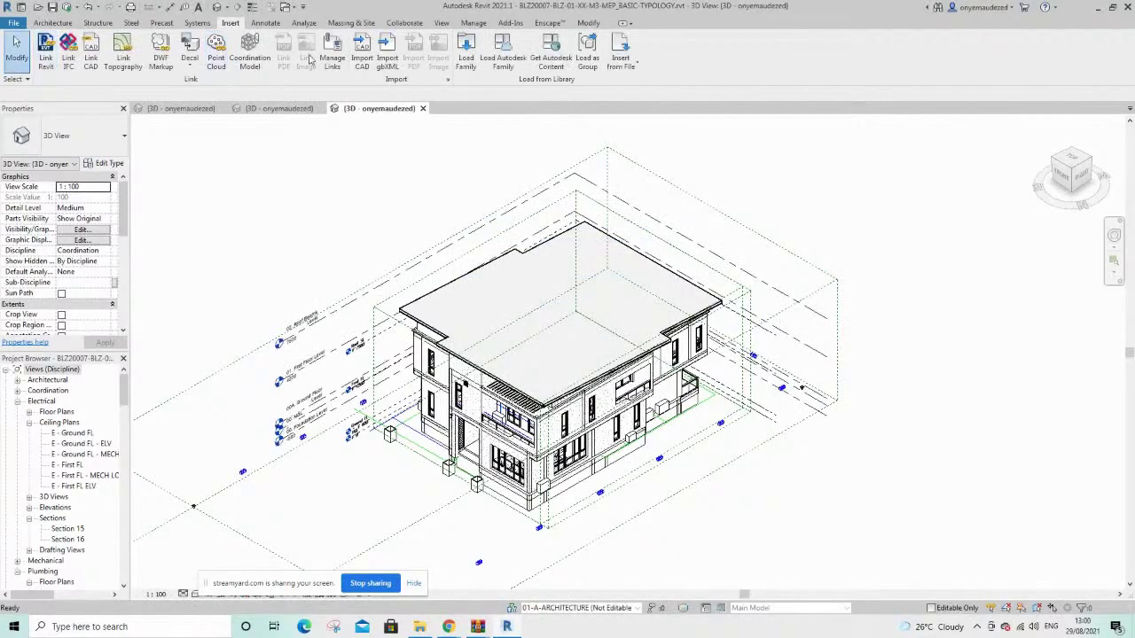
click(331, 55)
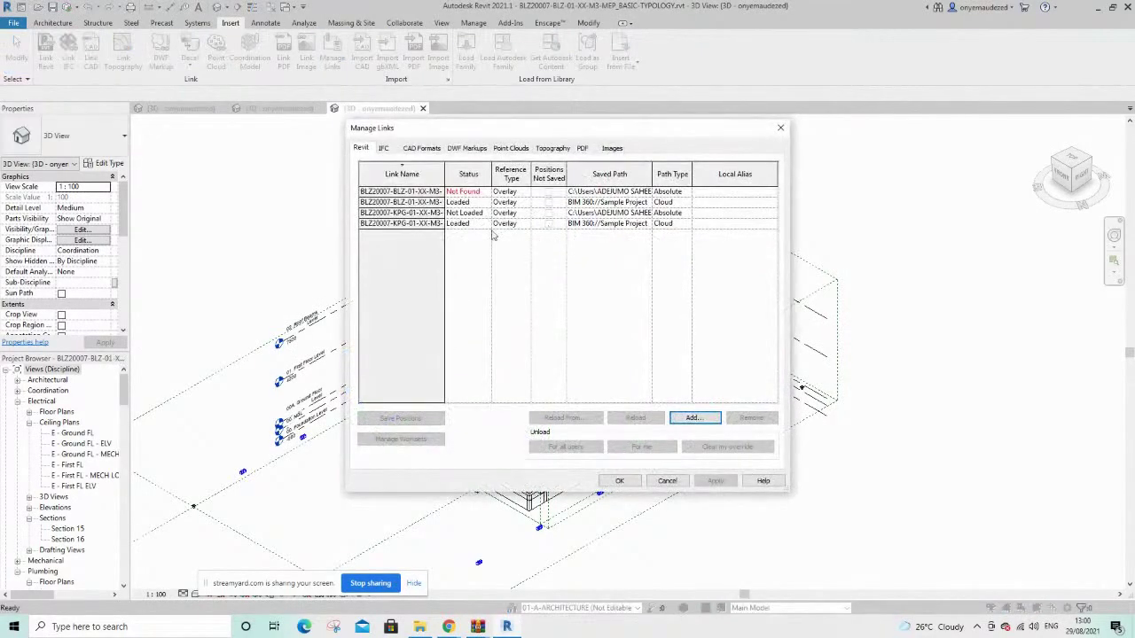
click(523, 213)
click(526, 213)
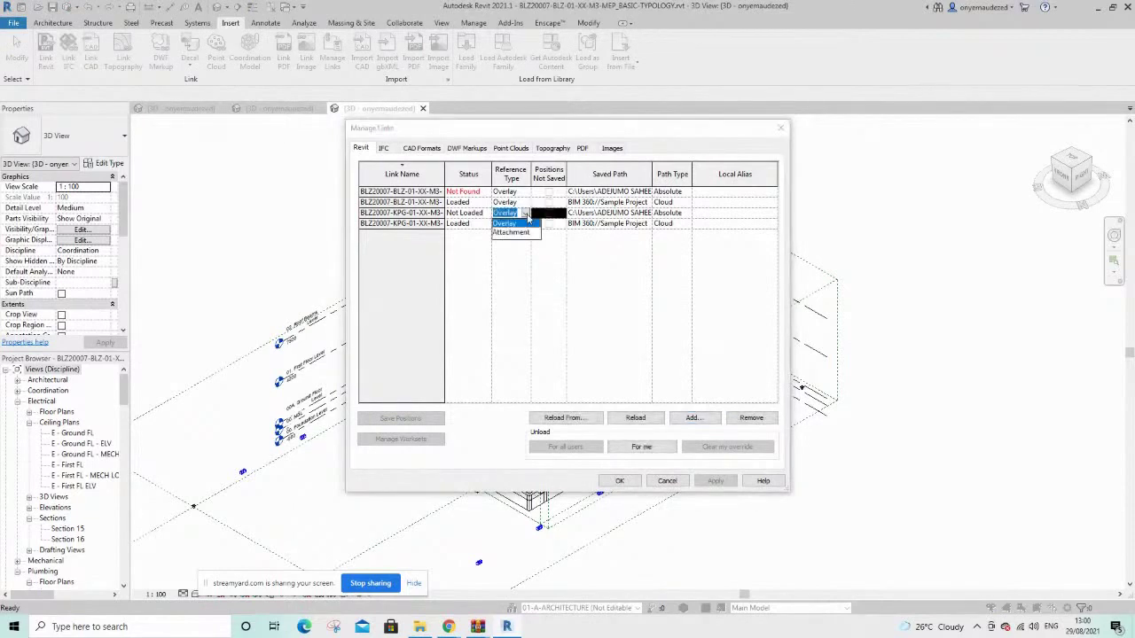
click(528, 220)
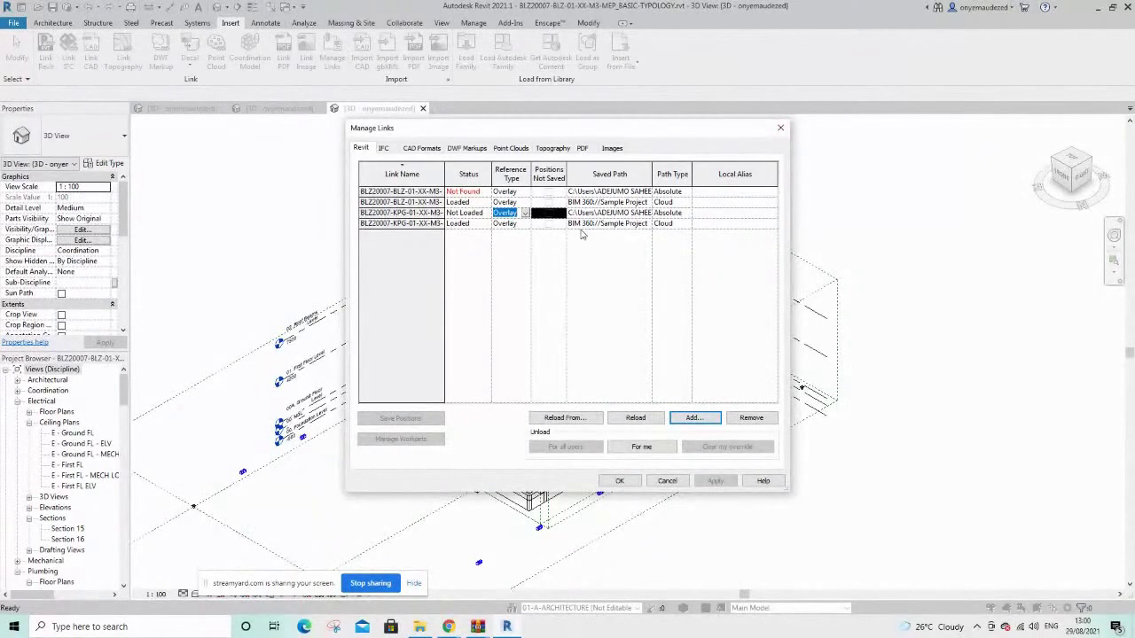
click(780, 128)
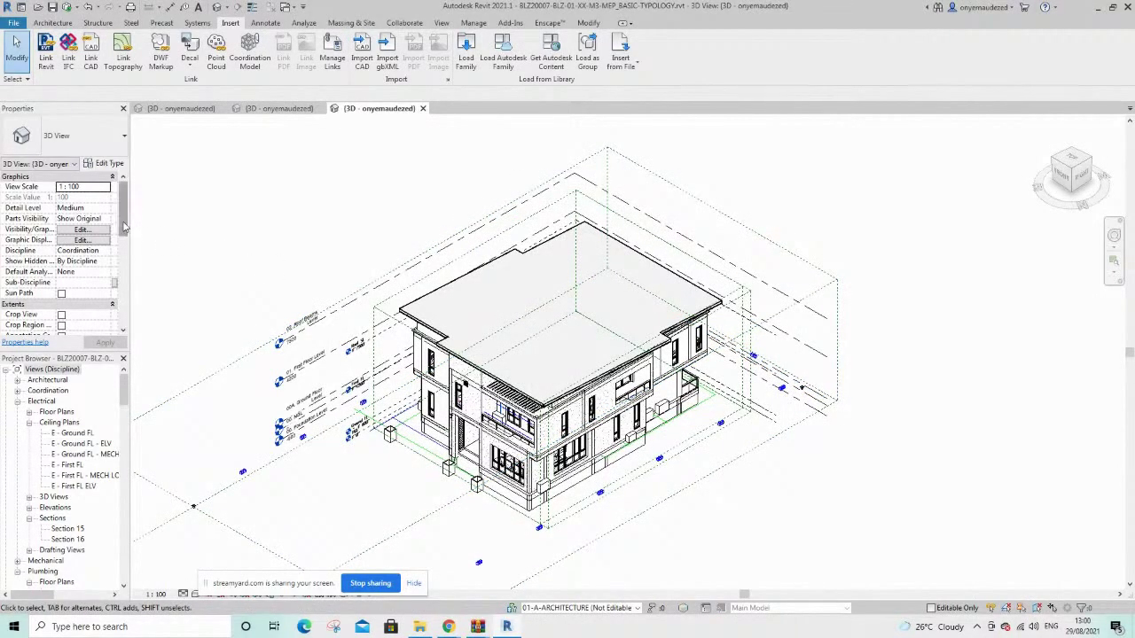
mouse_move(124, 227)
mouse_down()
mouse_move(125, 304)
mouse_move(124, 226)
mouse_move(117, 240)
mouse_up()
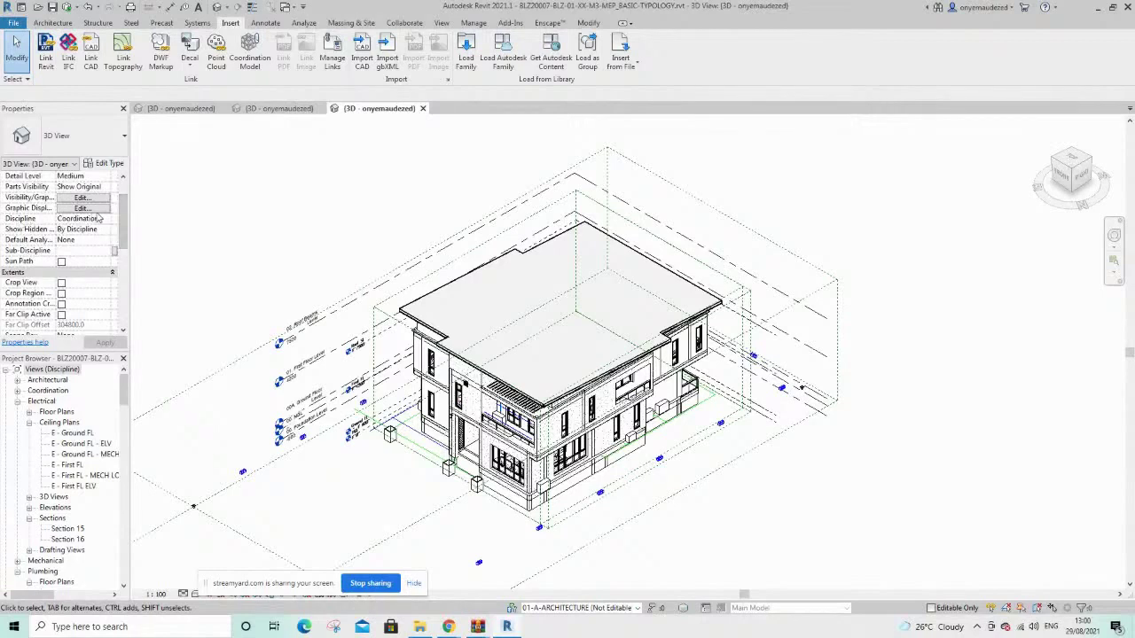
click(105, 219)
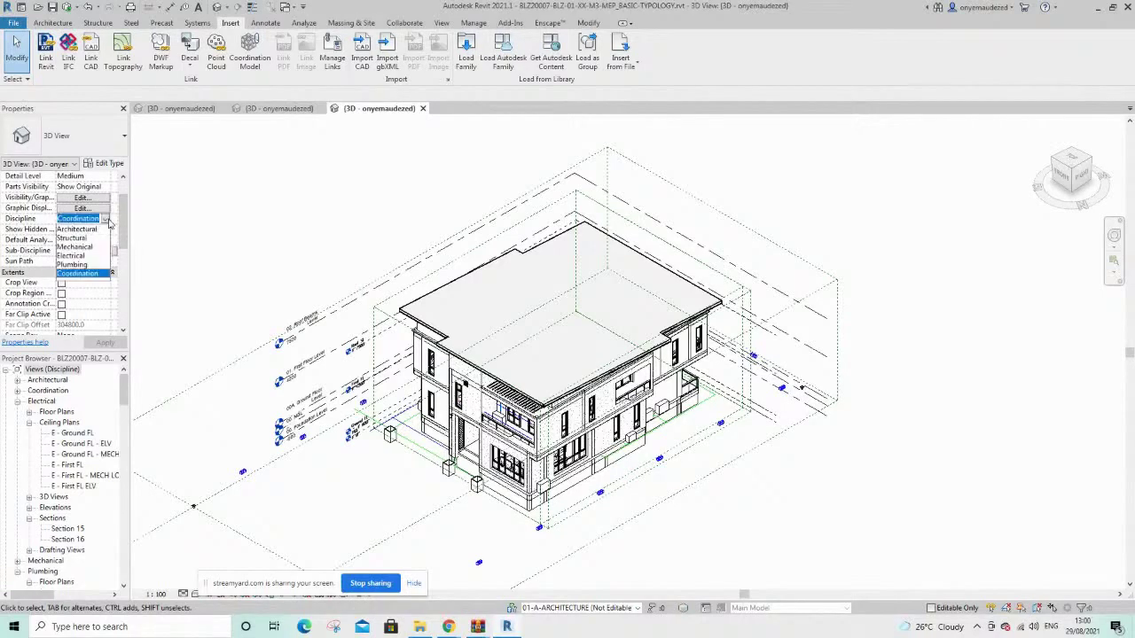
click(68, 249)
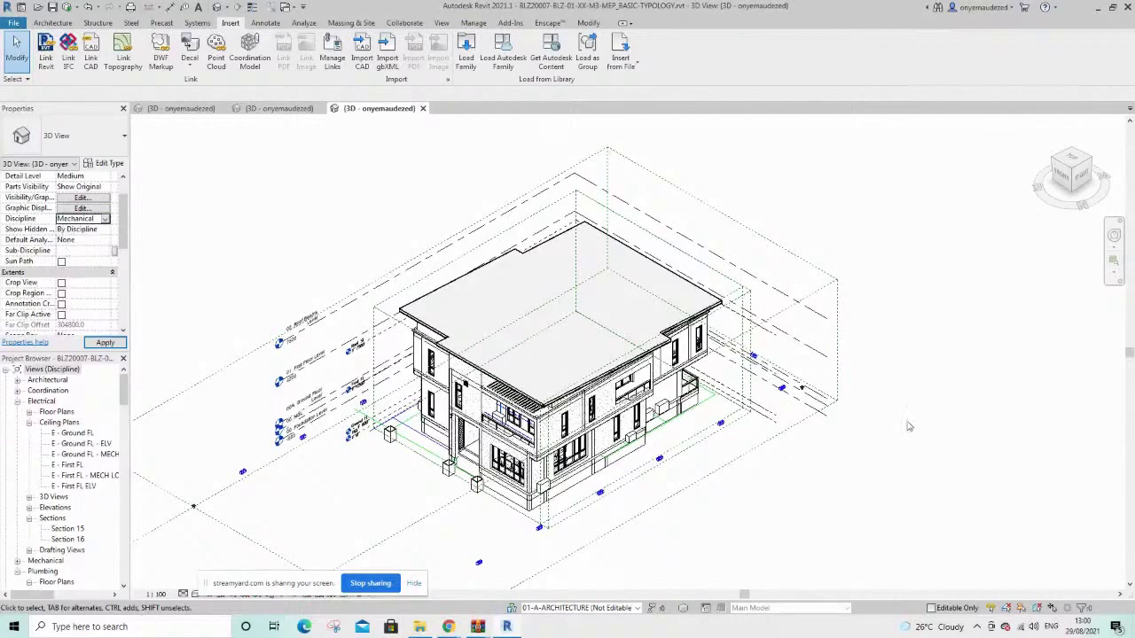
drag(881, 470, 682, 374)
scroll(676, 388, up, 1)
click(929, 312)
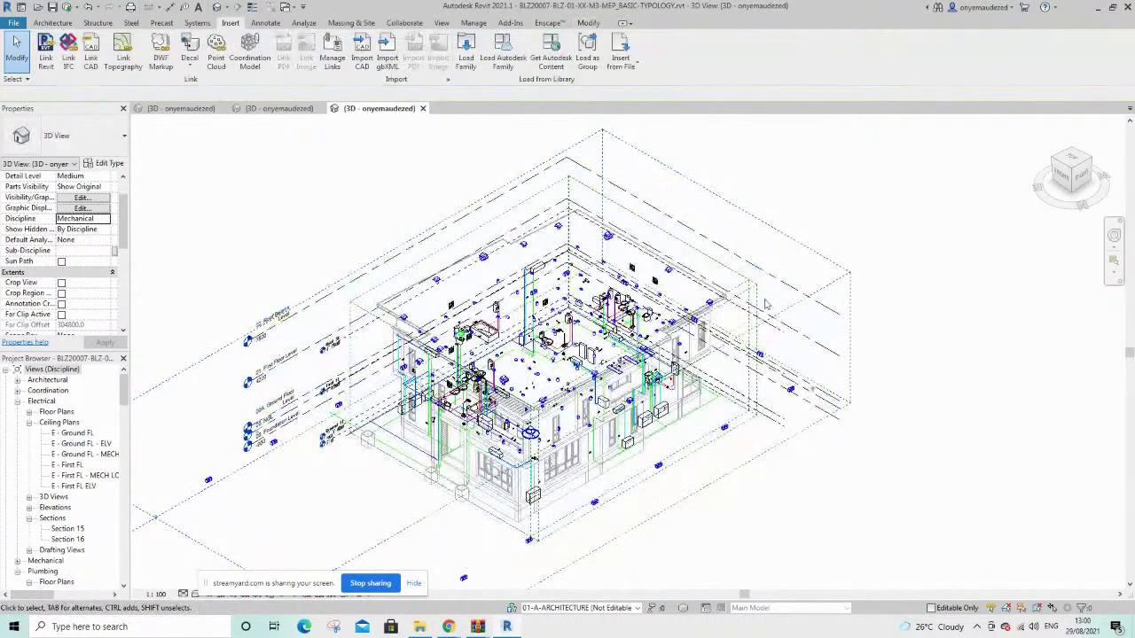
scroll(678, 271, up, 3)
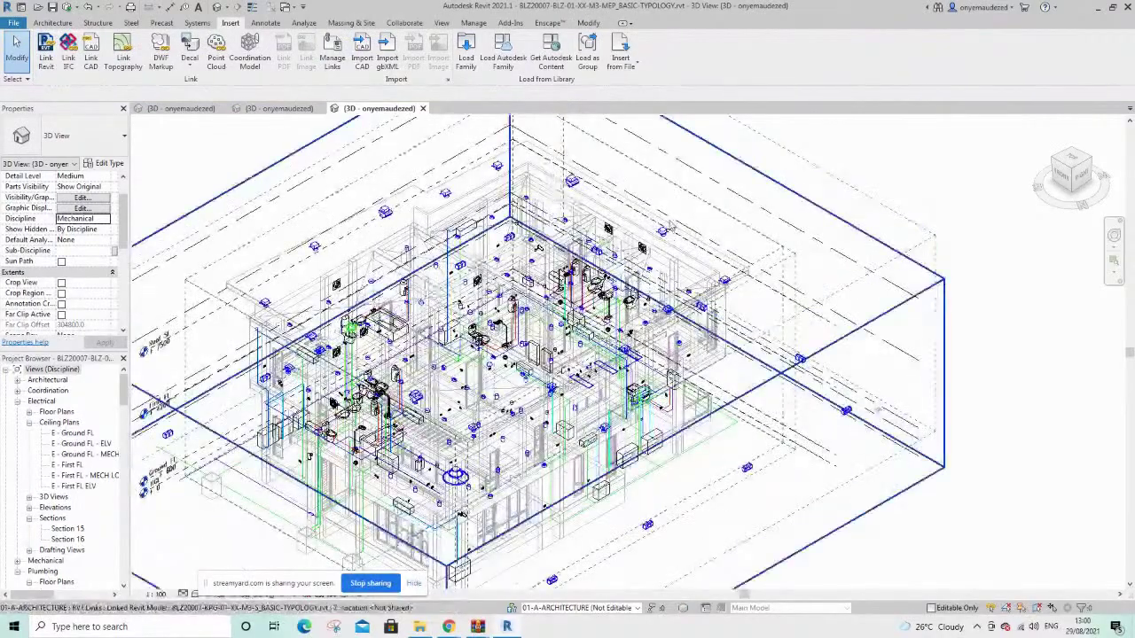
scroll(718, 284, up, 3)
scroll(720, 286, down, 5)
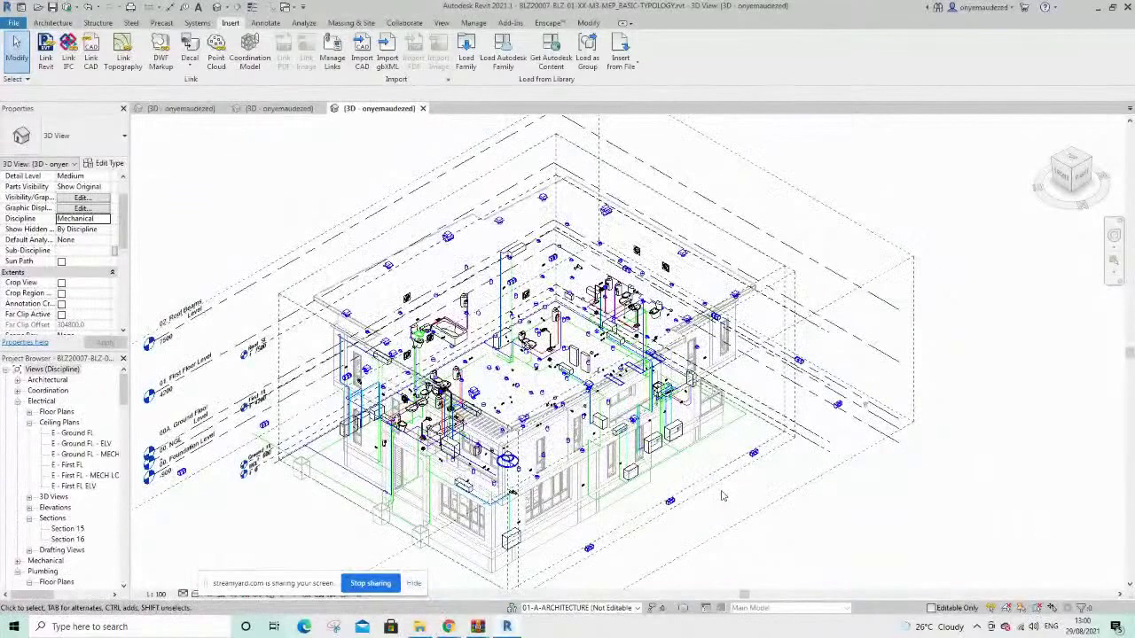
scroll(723, 496, down, 3)
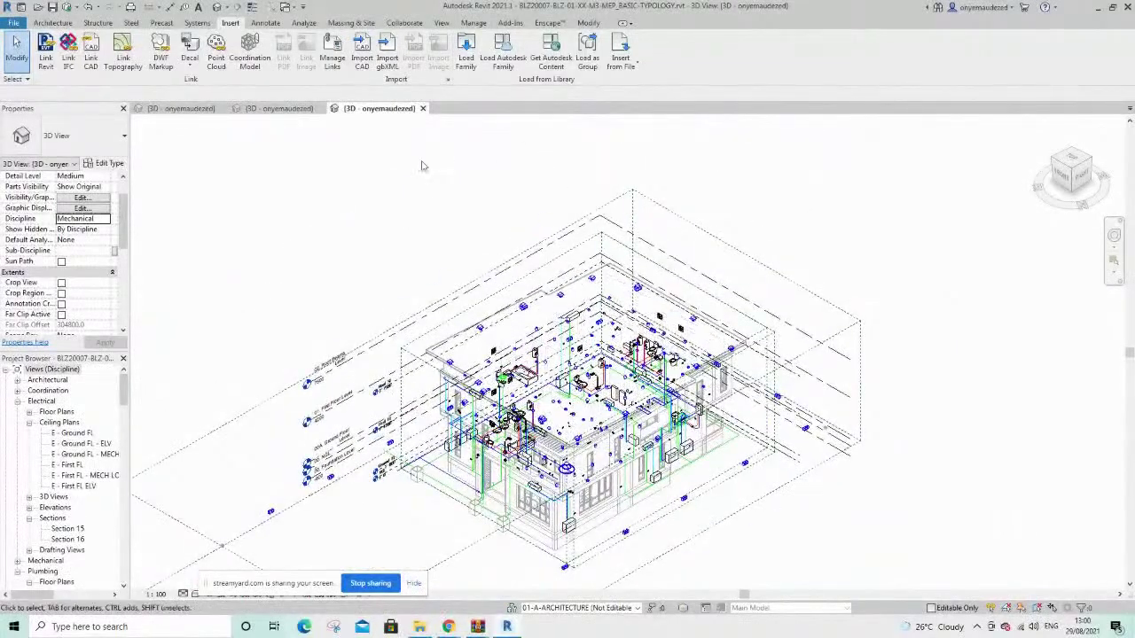
scroll(356, 247, up, 2)
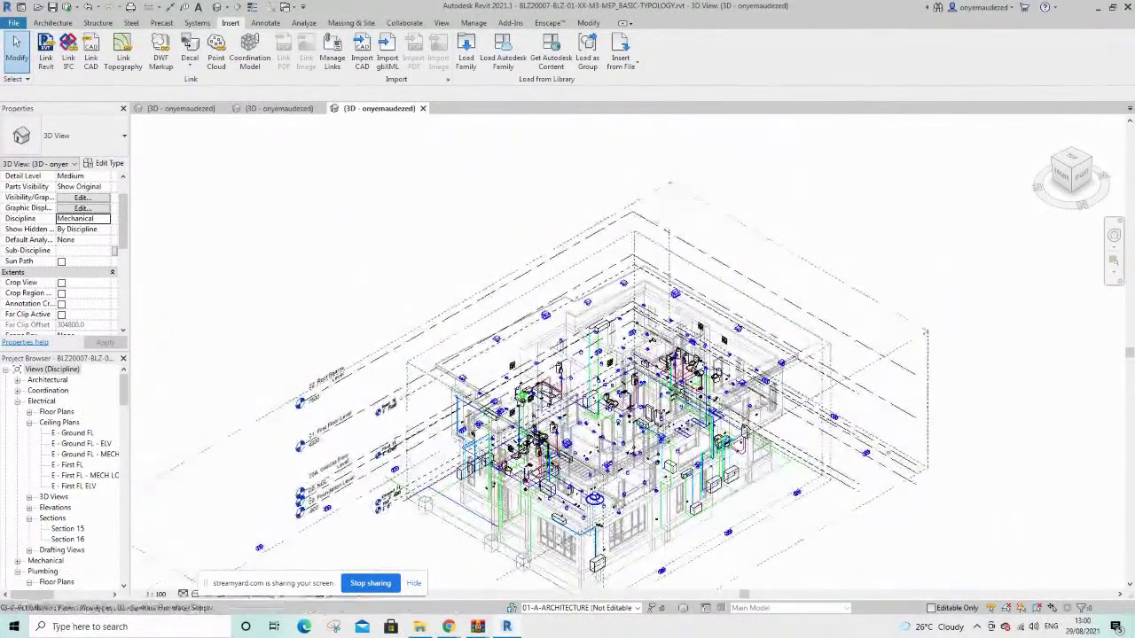
scroll(967, 485, up, 1)
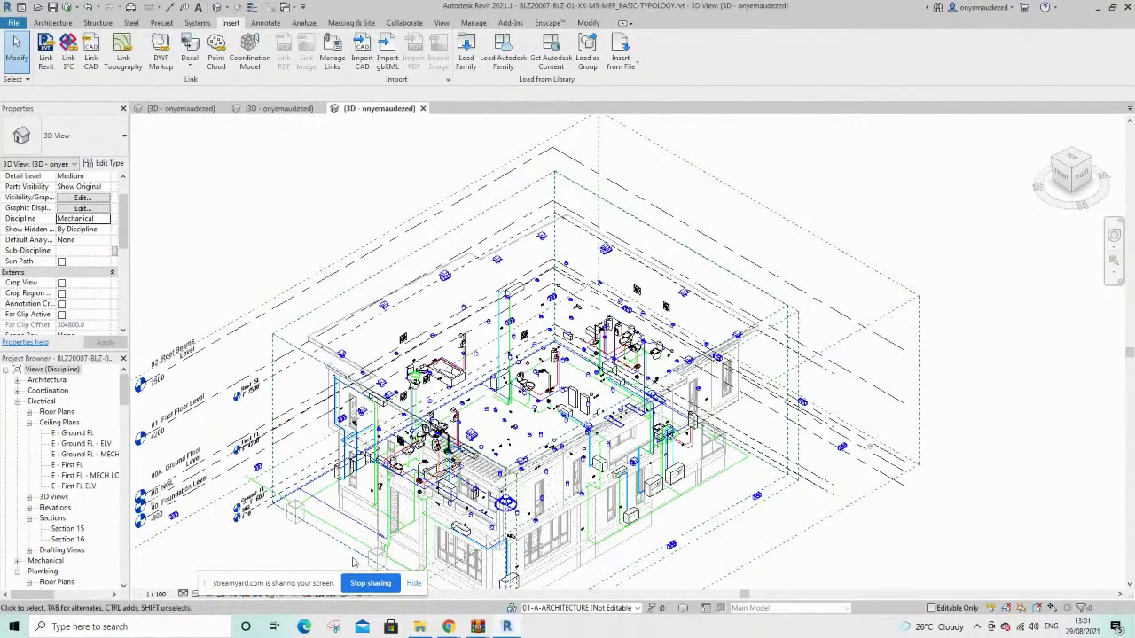
mouse_move(453, 627)
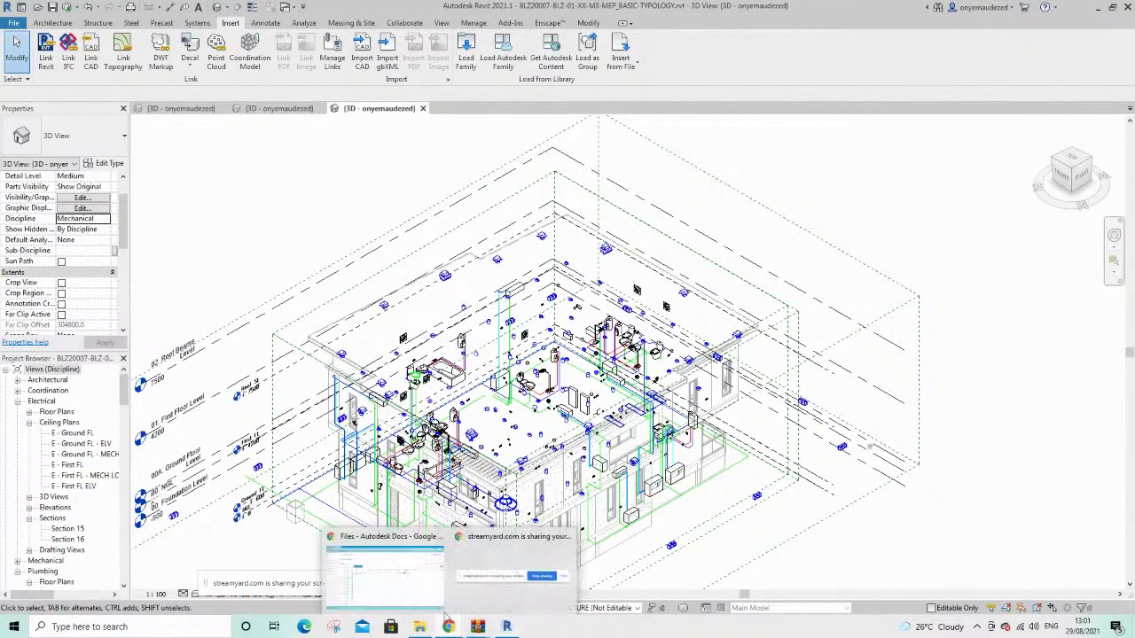
click(394, 556)
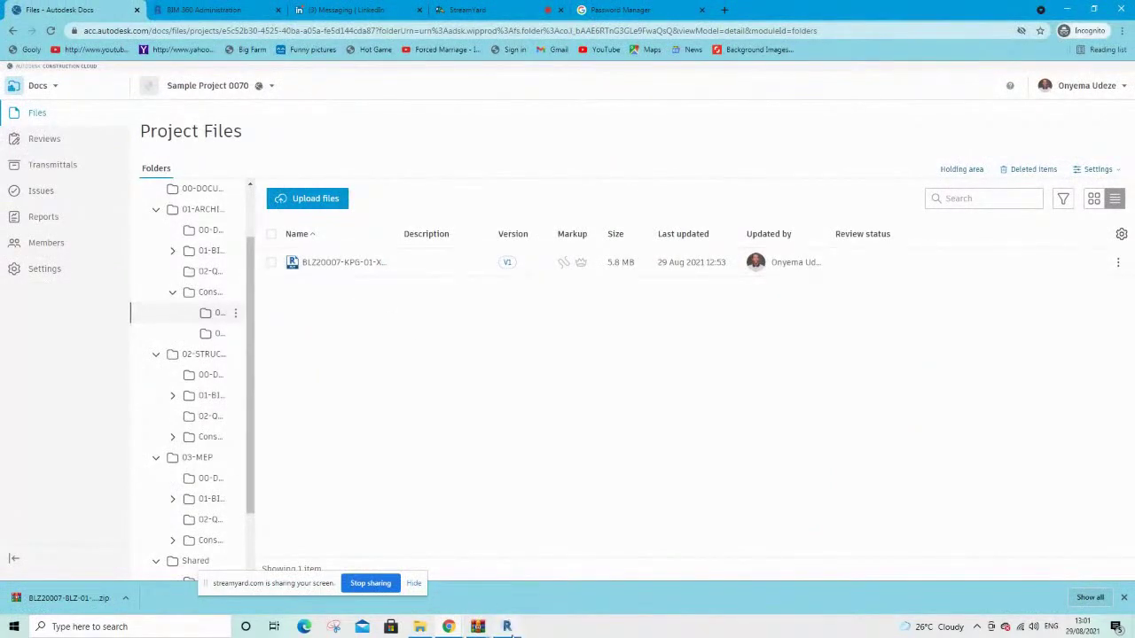
mouse_move(507, 627)
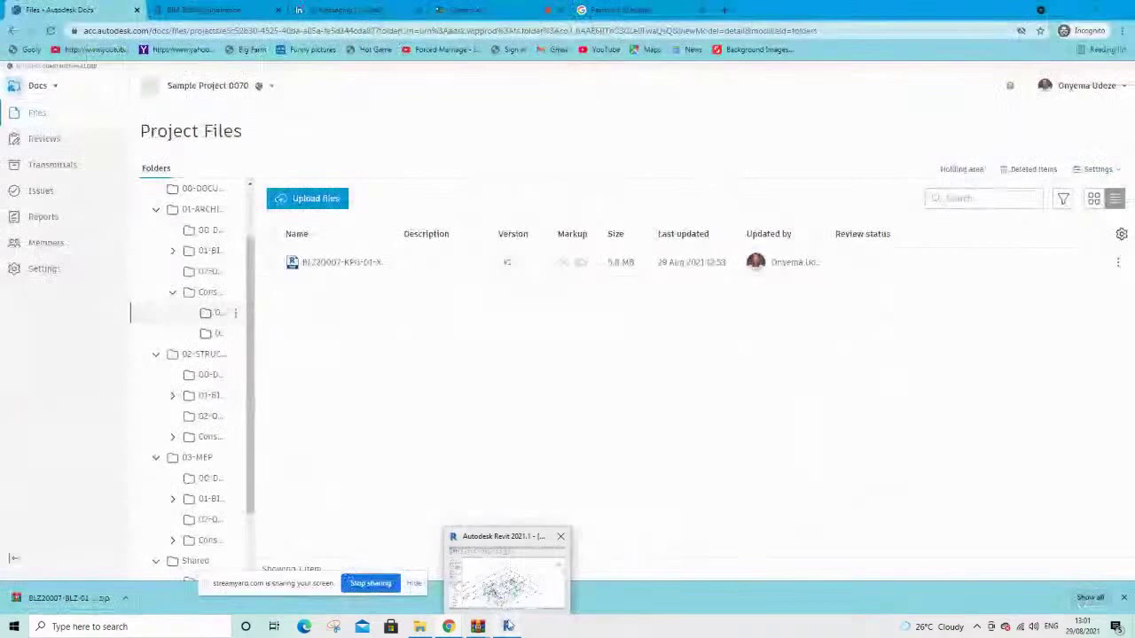
click(507, 627)
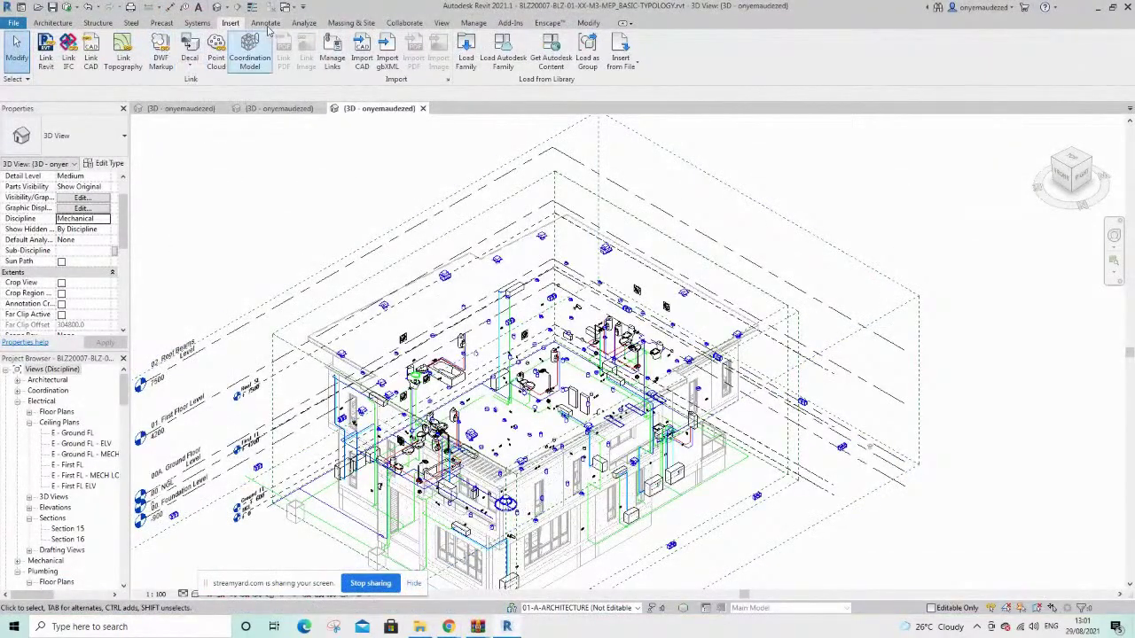
Run Synchronize with Central from the Collaborate tab and confirm with OK
click(405, 23)
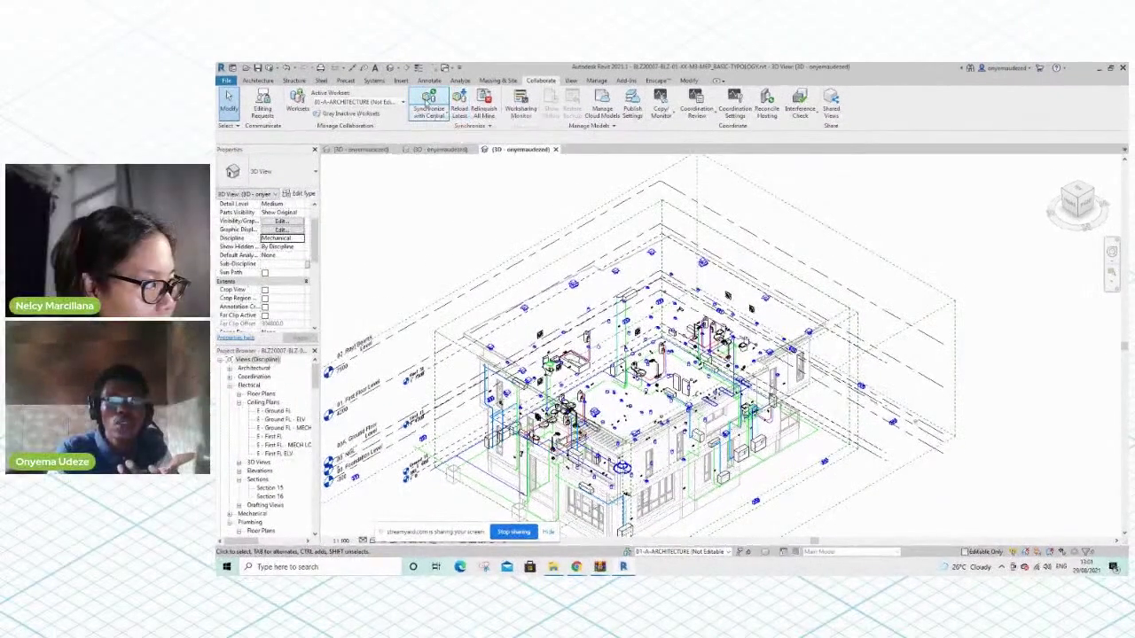
click(428, 100)
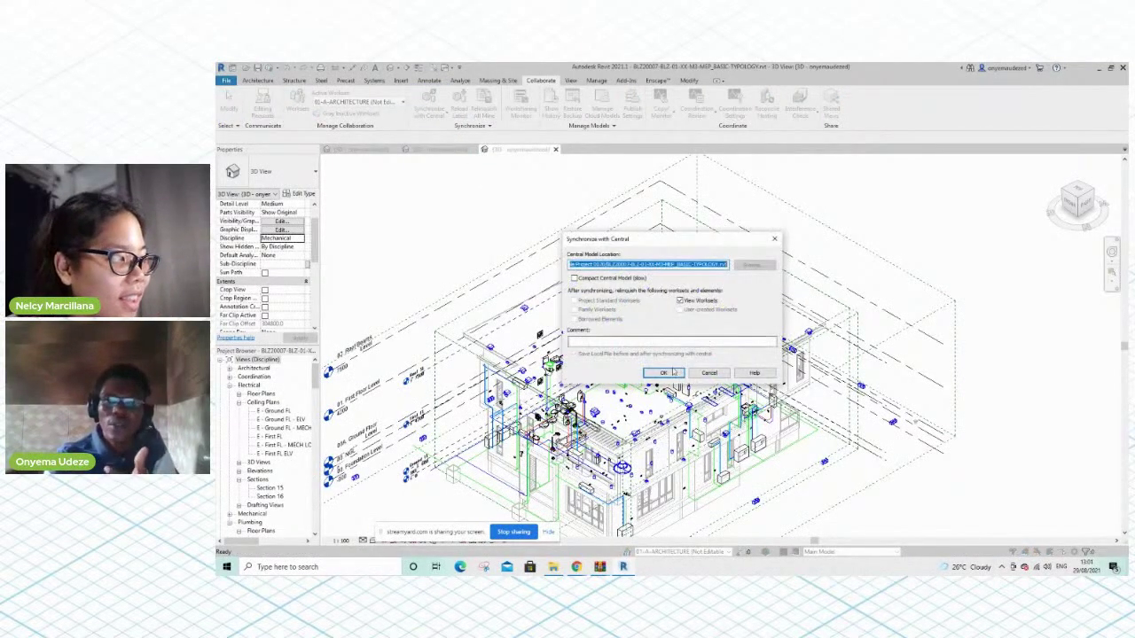
click(663, 372)
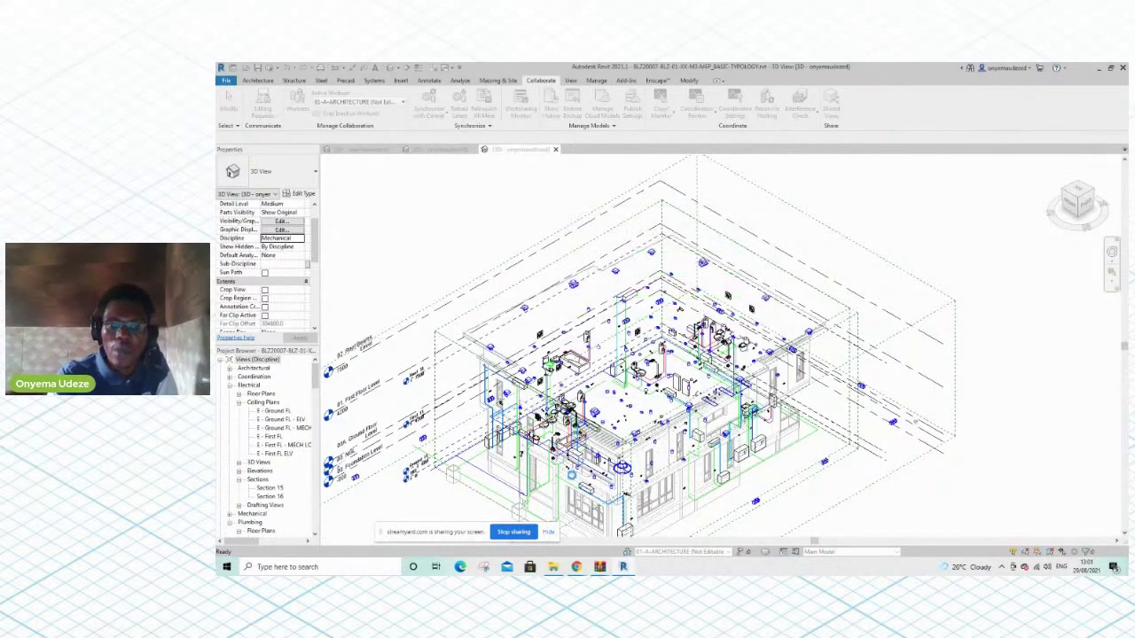
In Autodesk Docs, browse into the 03-MEP > BIM folder
mouse_move(576, 565)
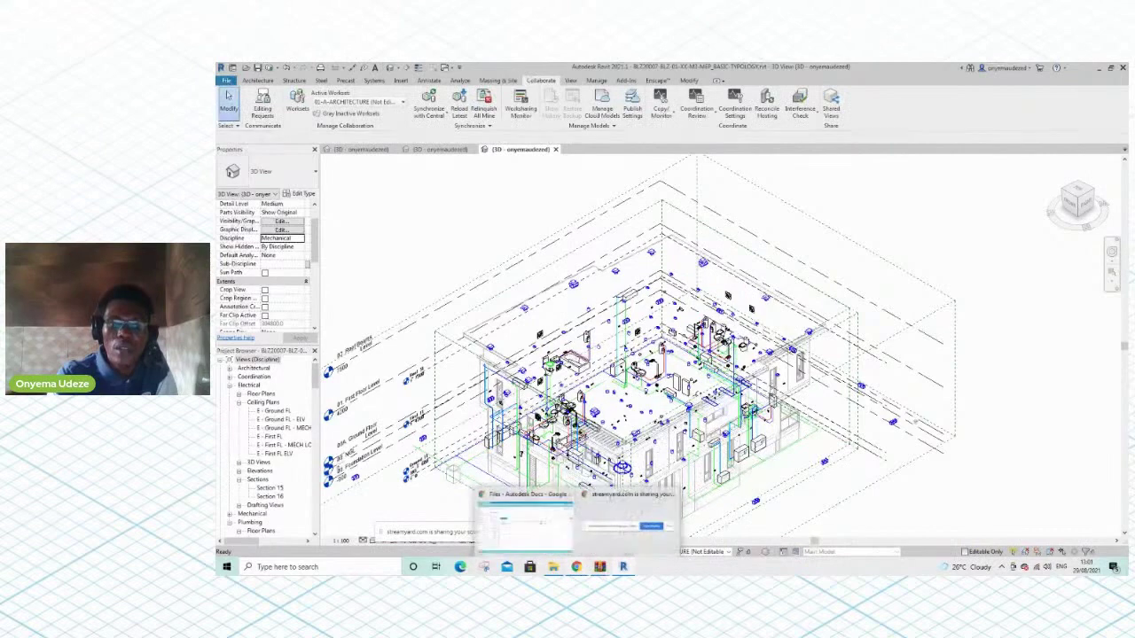
click(529, 536)
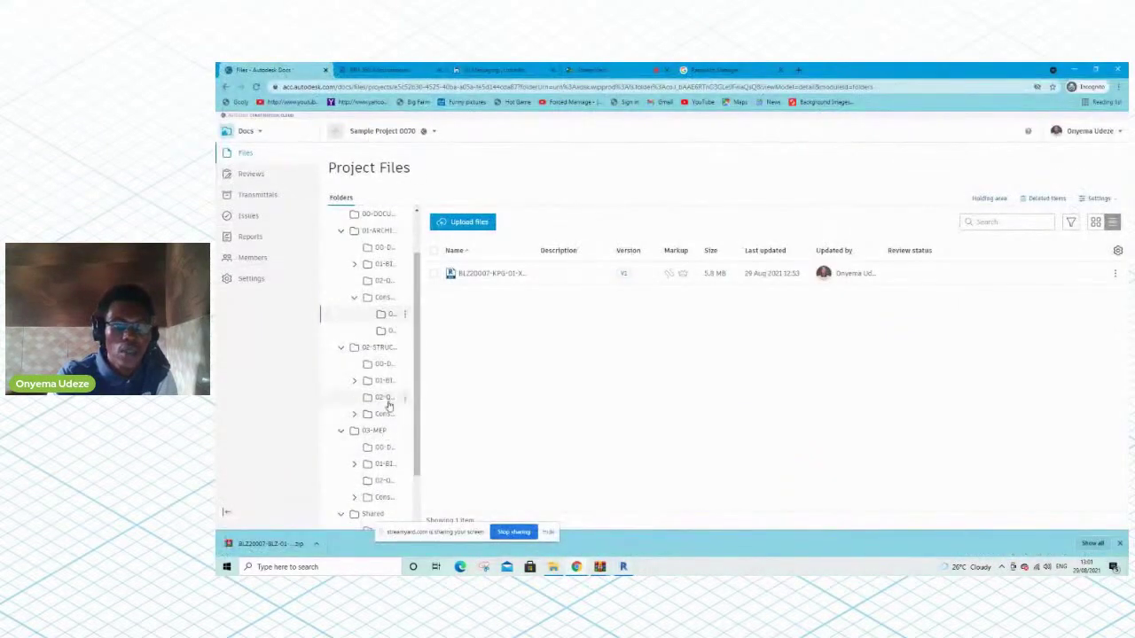
scroll(390, 404, down, 2)
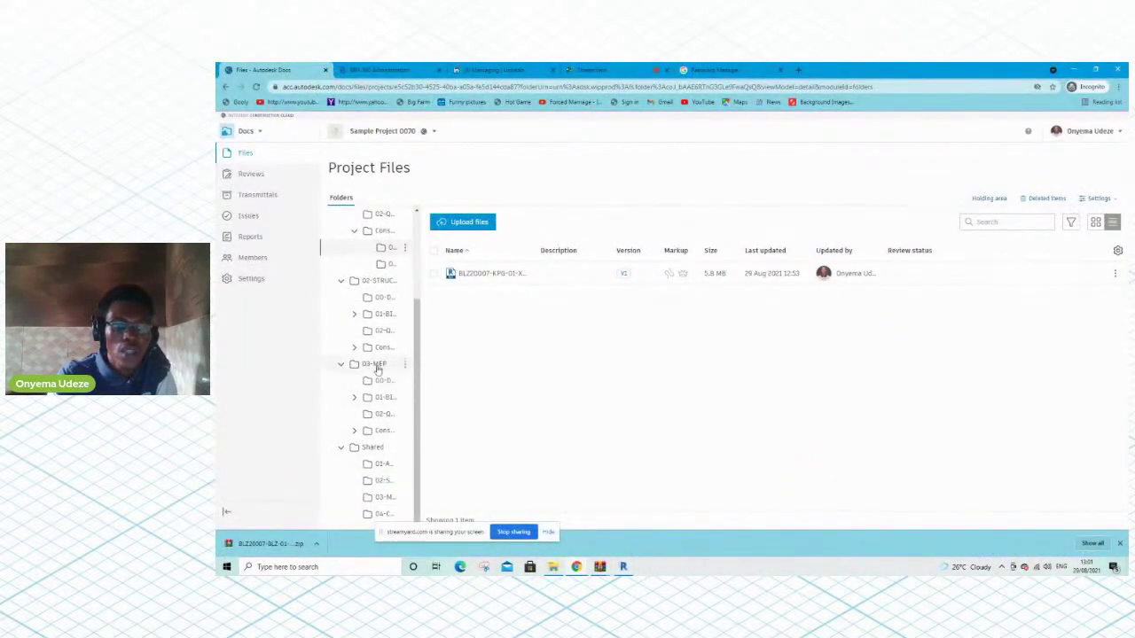
click(376, 366)
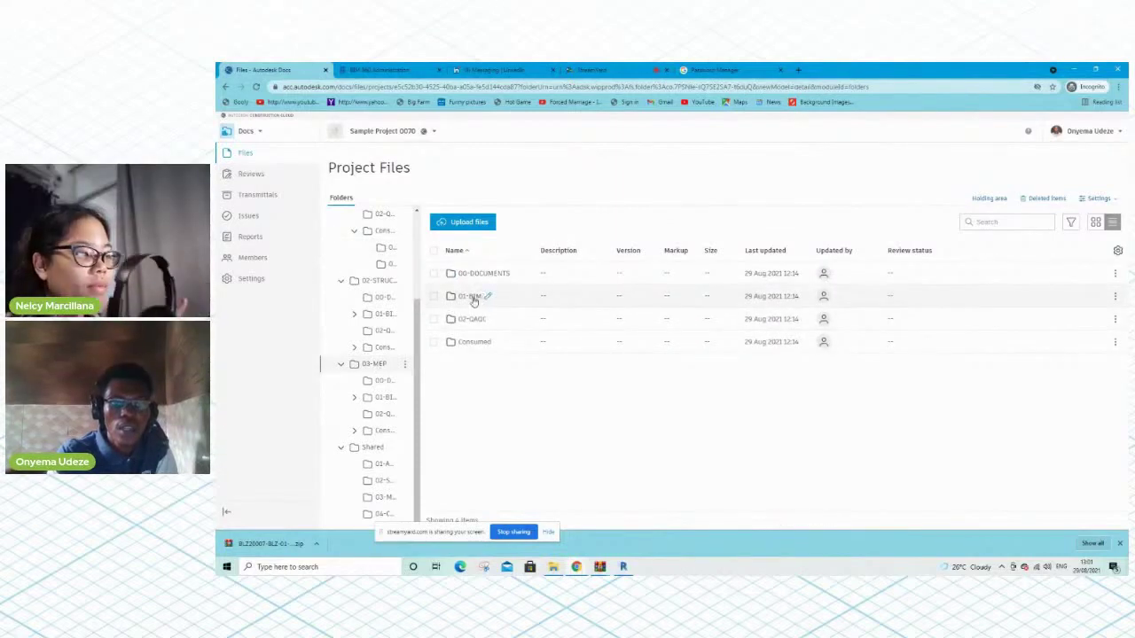
click(474, 300)
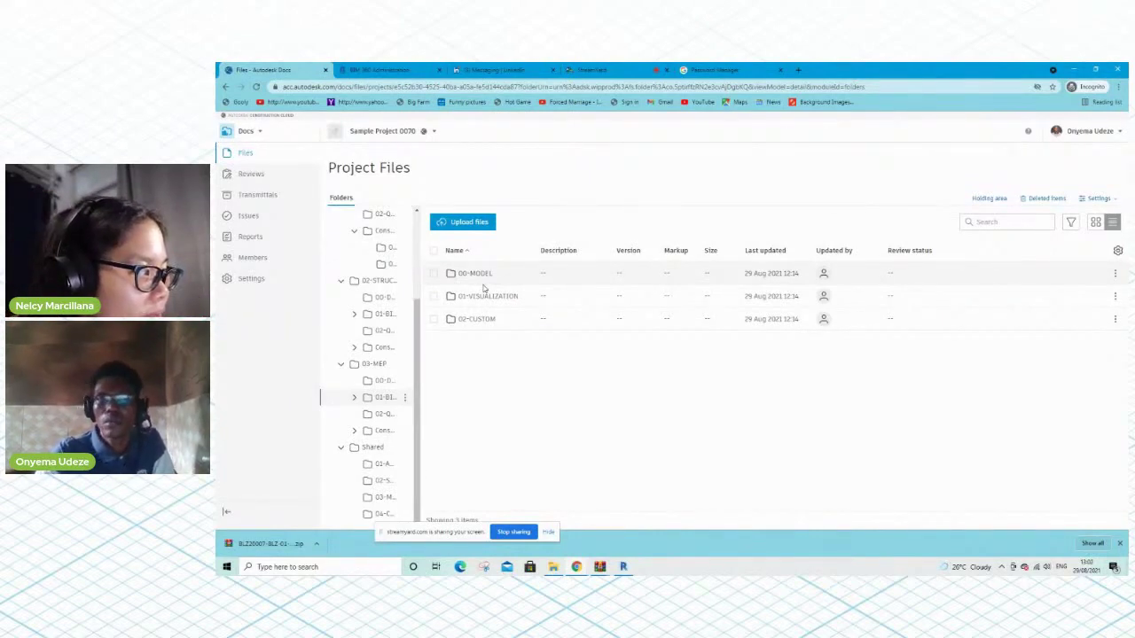
Restore the lost microphone connection in the live streaming studio, then return to Docs
click(592, 69)
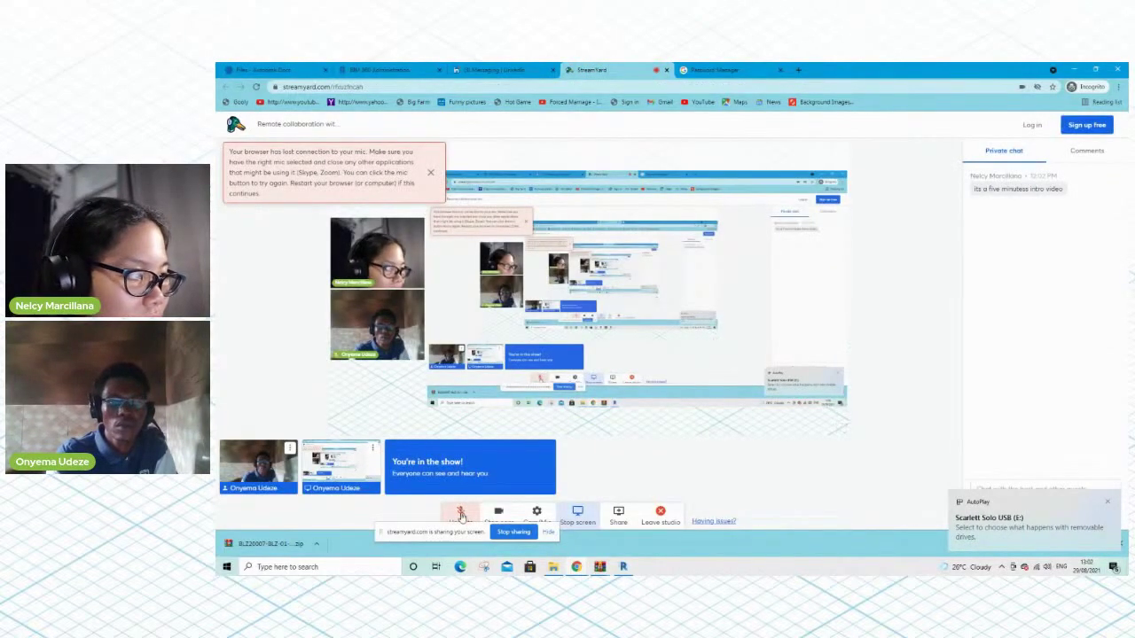
click(460, 513)
click(266, 69)
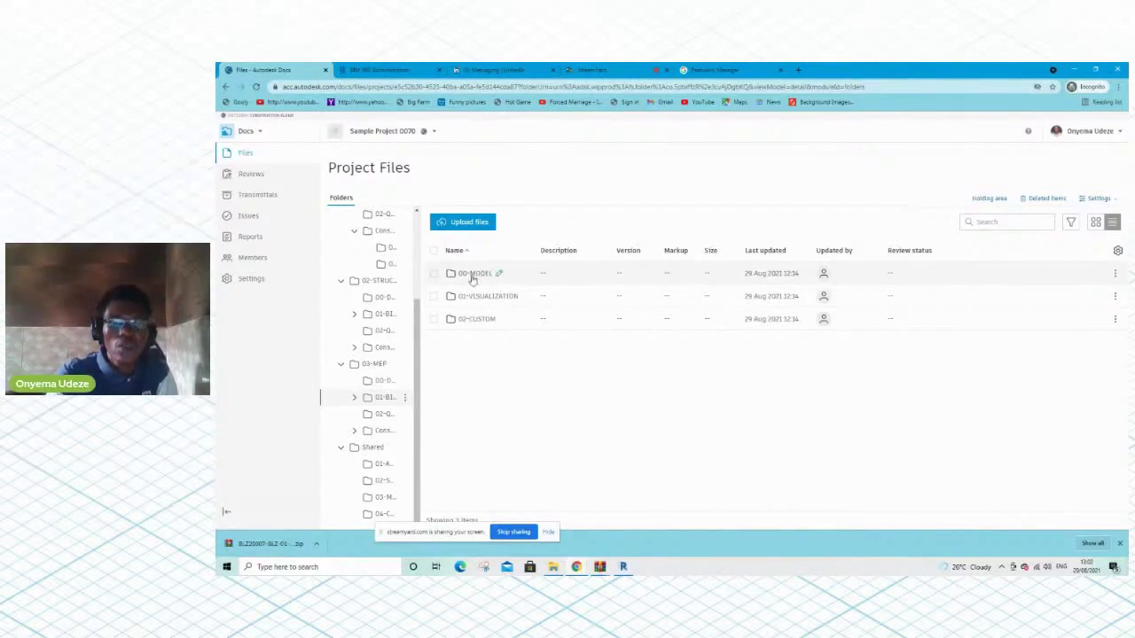
Open 00-MODEL > 01-REVIT, check the MEP model's version history shows V2, then return to Revit
click(472, 277)
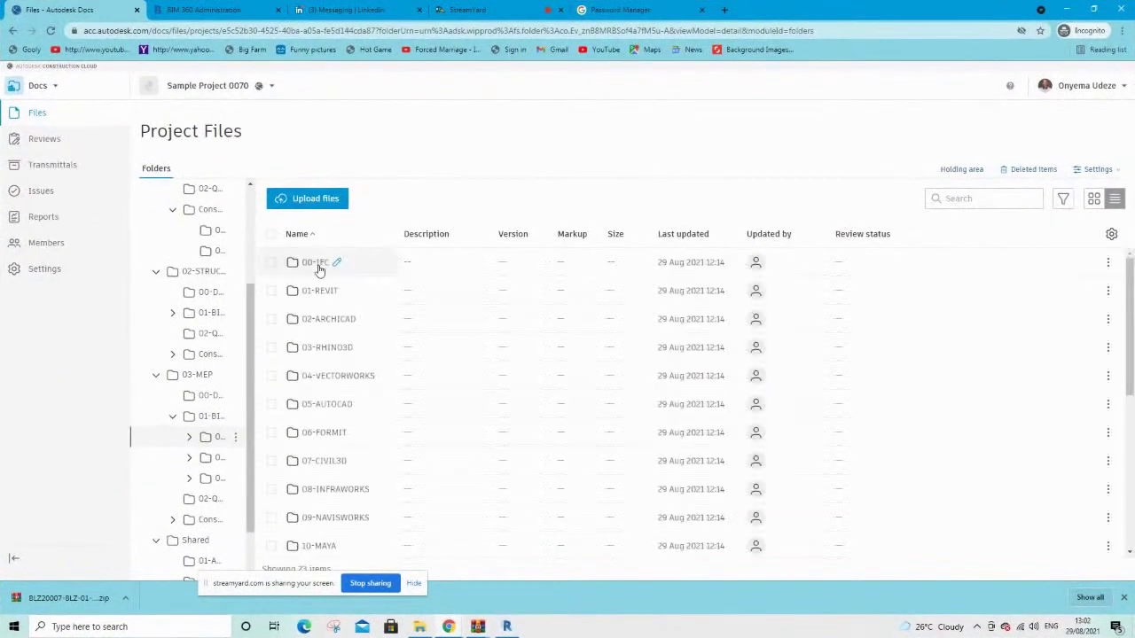
click(334, 293)
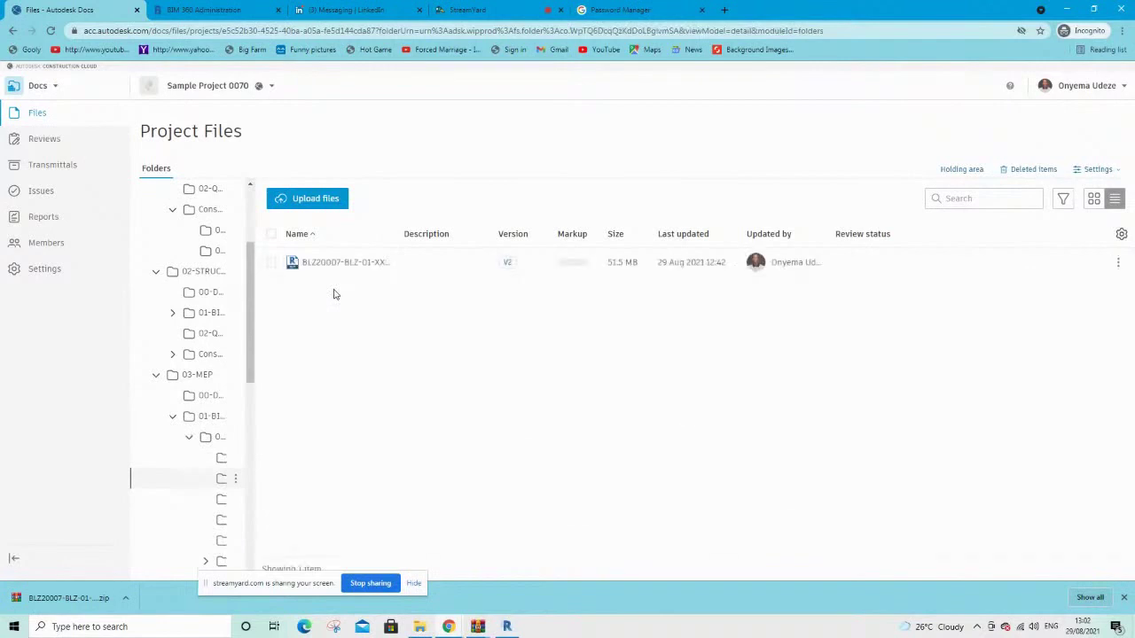
click(509, 264)
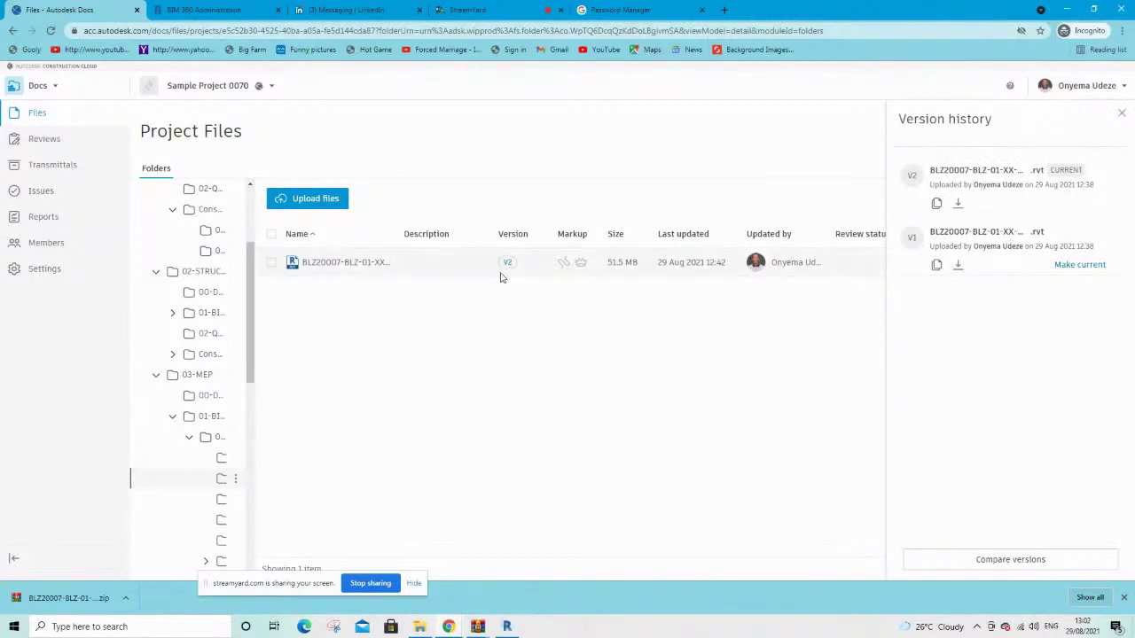
click(508, 627)
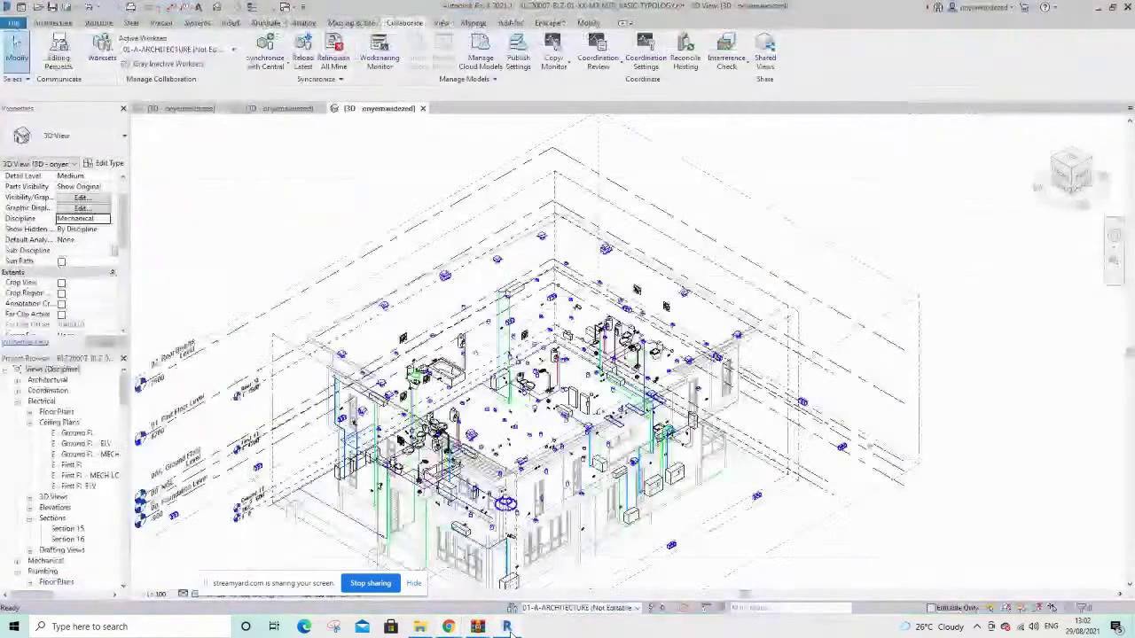
click(282, 108)
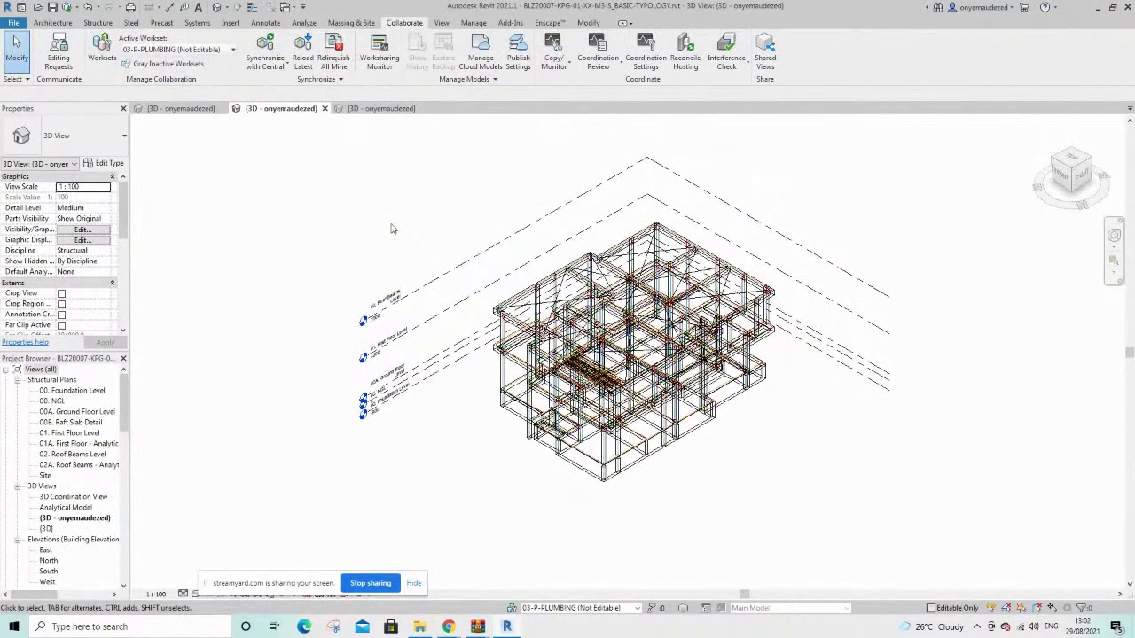
click(182, 108)
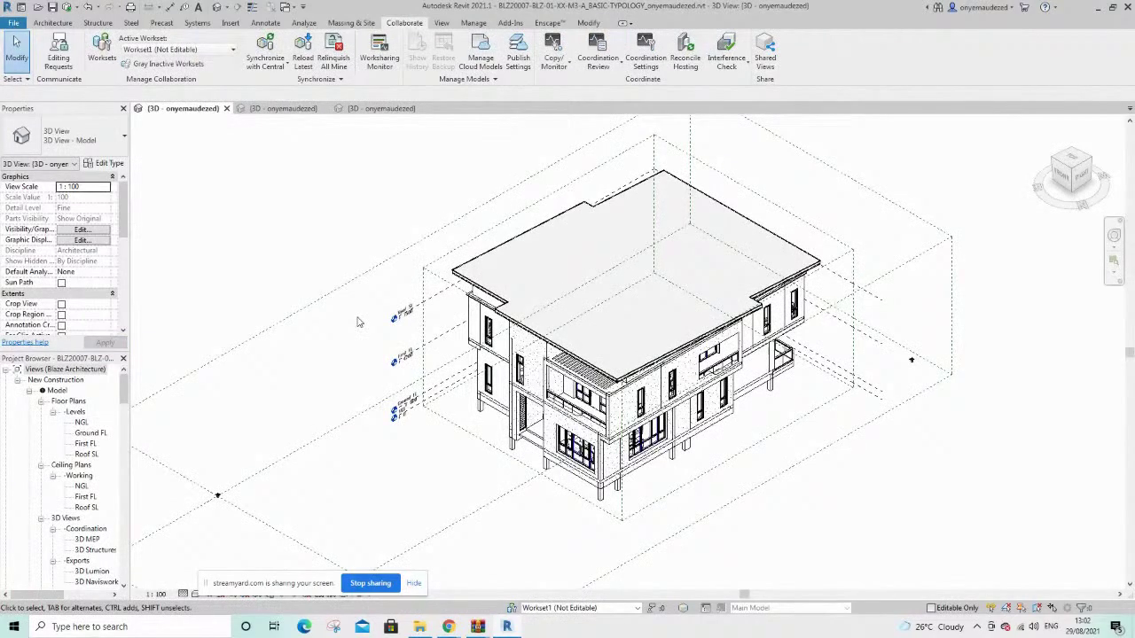
click(372, 108)
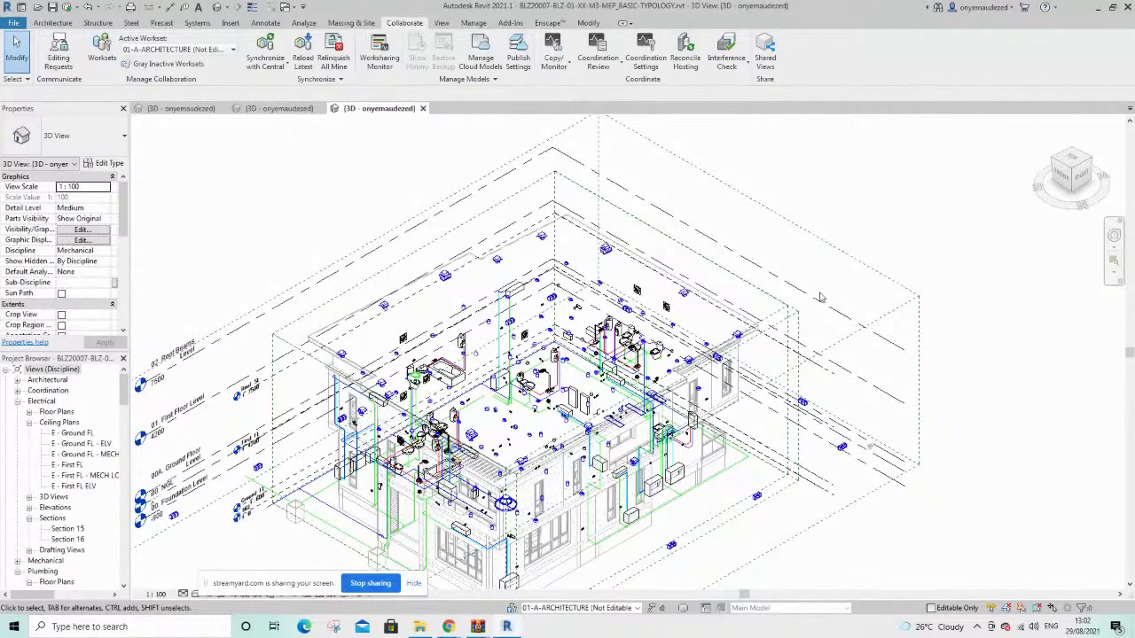
scroll(760, 355, down, 3)
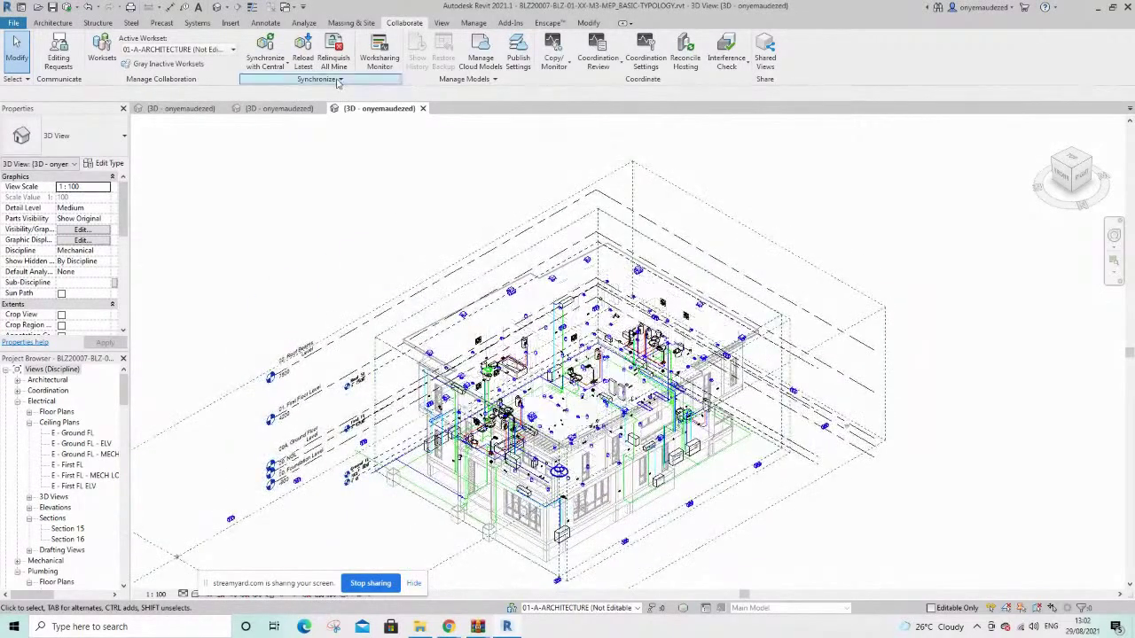
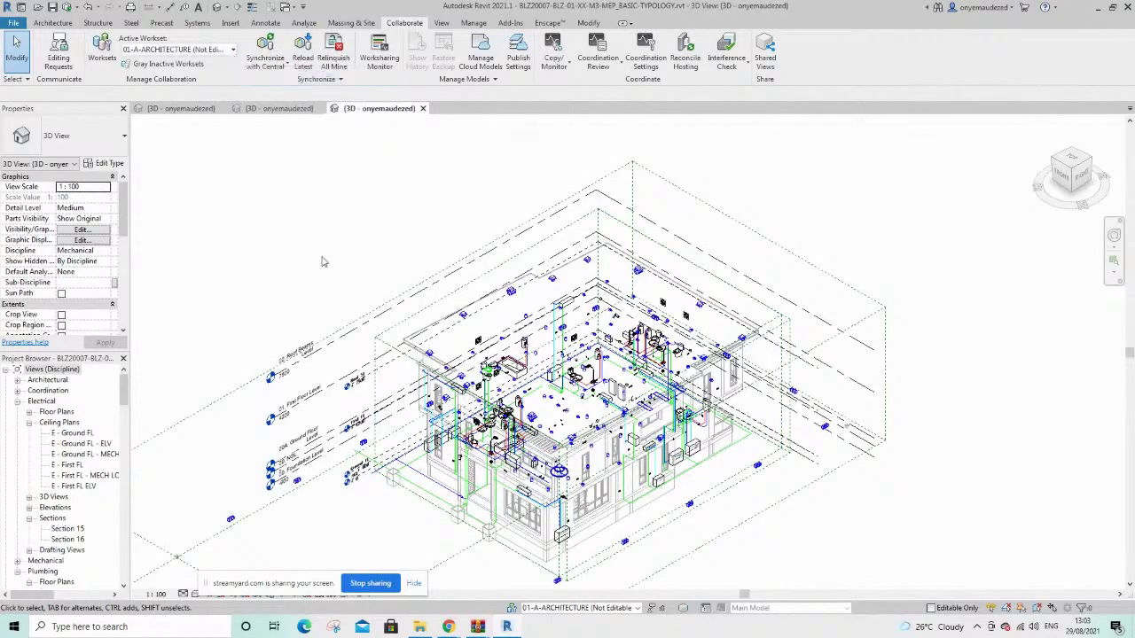
Switch from Revit to Chrome, where Docs lists the 51.5 MB MEP model with V2 current
key(alt+Tab)
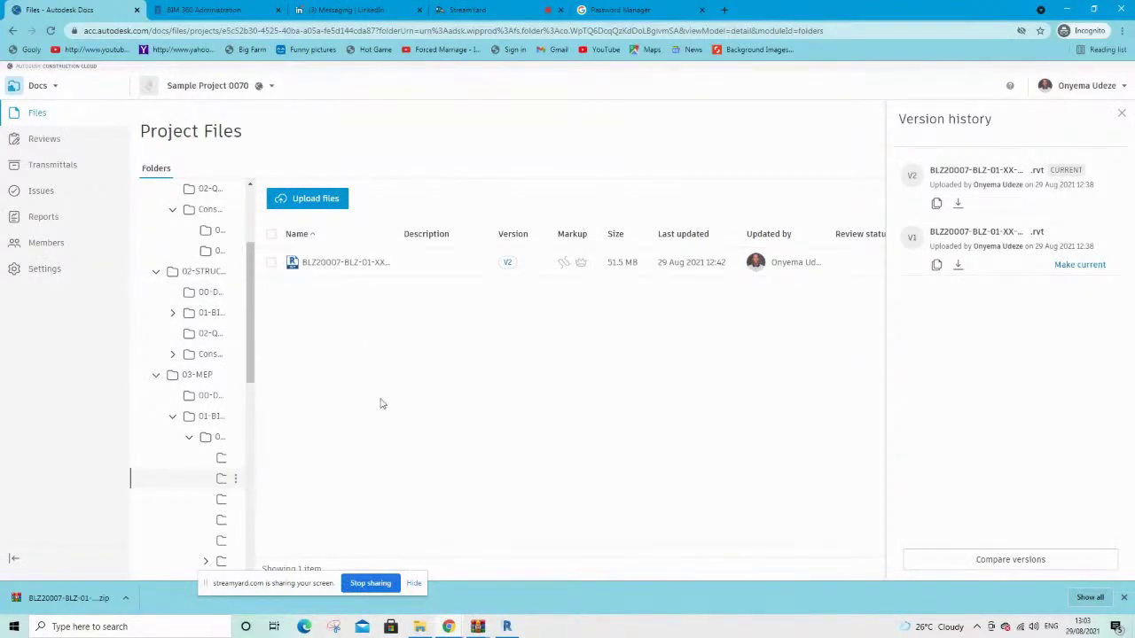
Close the version history and switch to Design Collaboration, then back to Docs
click(1121, 117)
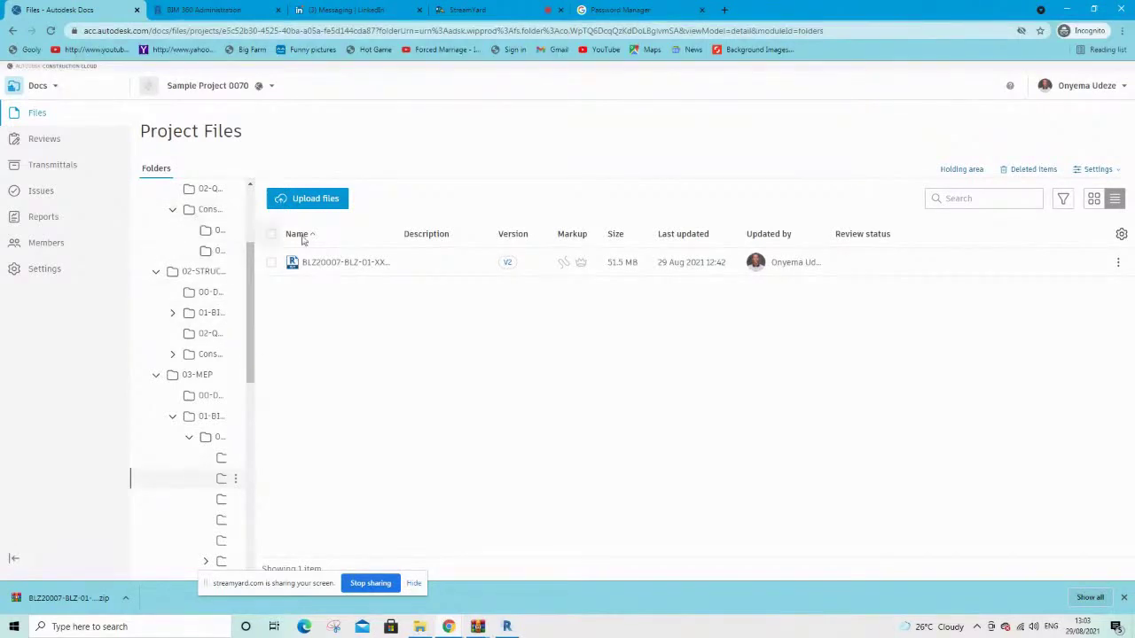
click(36, 85)
click(66, 147)
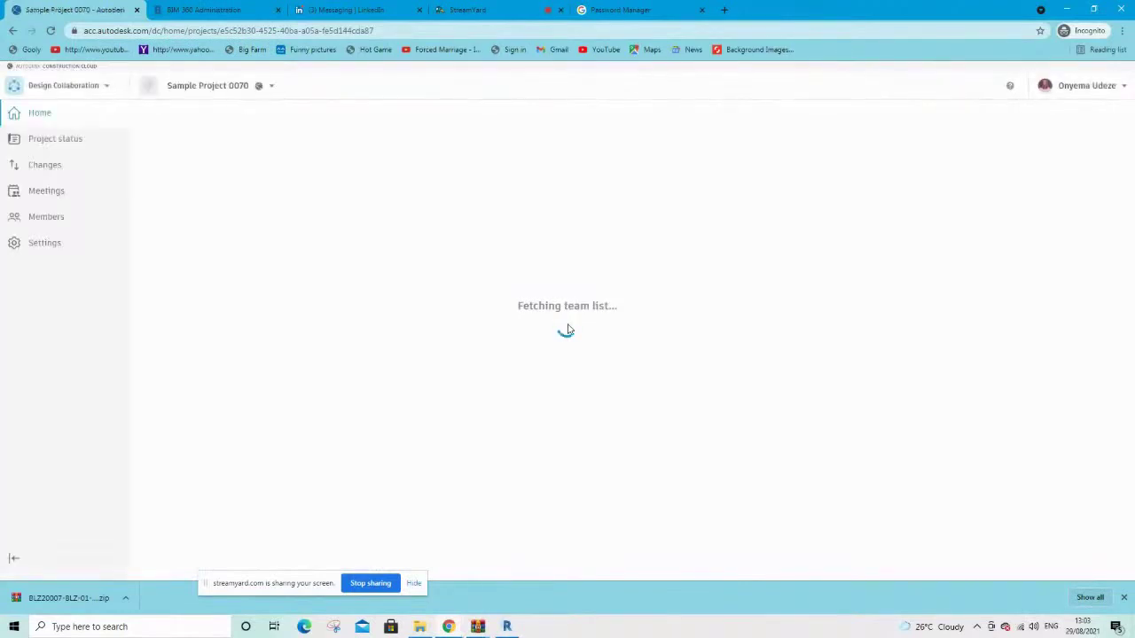
click(66, 89)
click(54, 120)
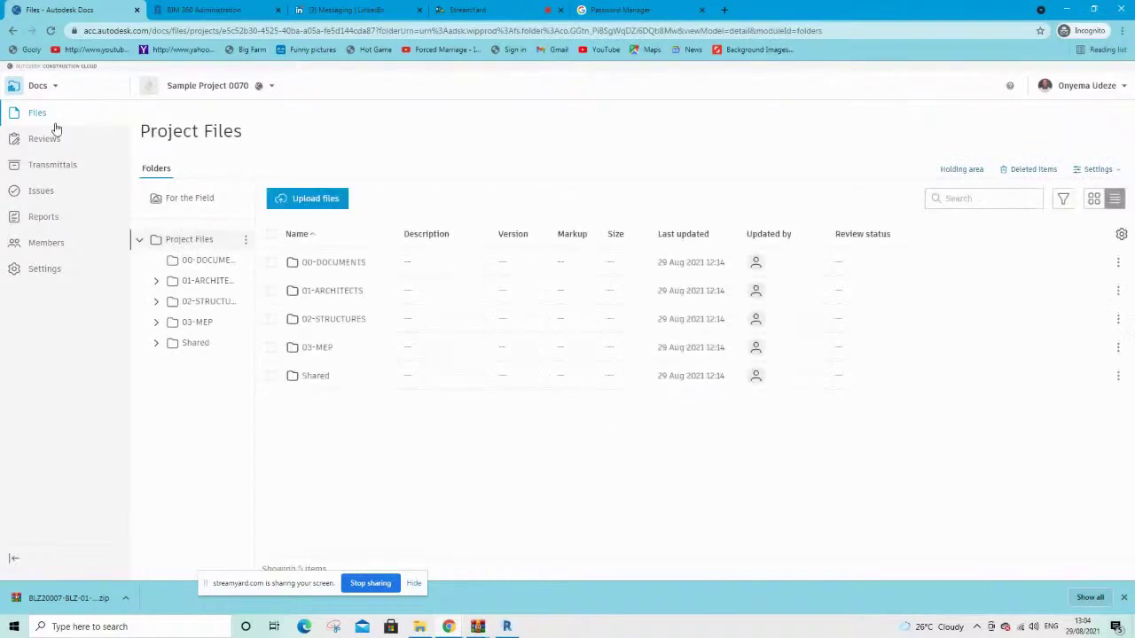
Browse into 01-ARCHITECTS > 01-BIM > 00-MODEL > 01-REVIT to list the BASIC-TYPOLOGY model
click(206, 284)
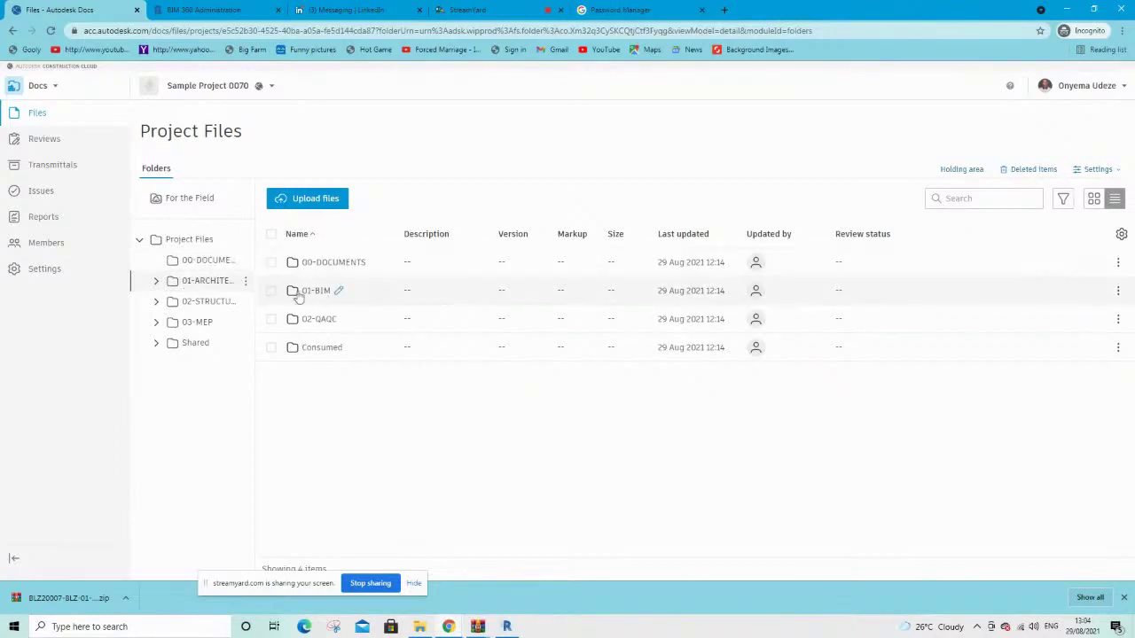
click(315, 292)
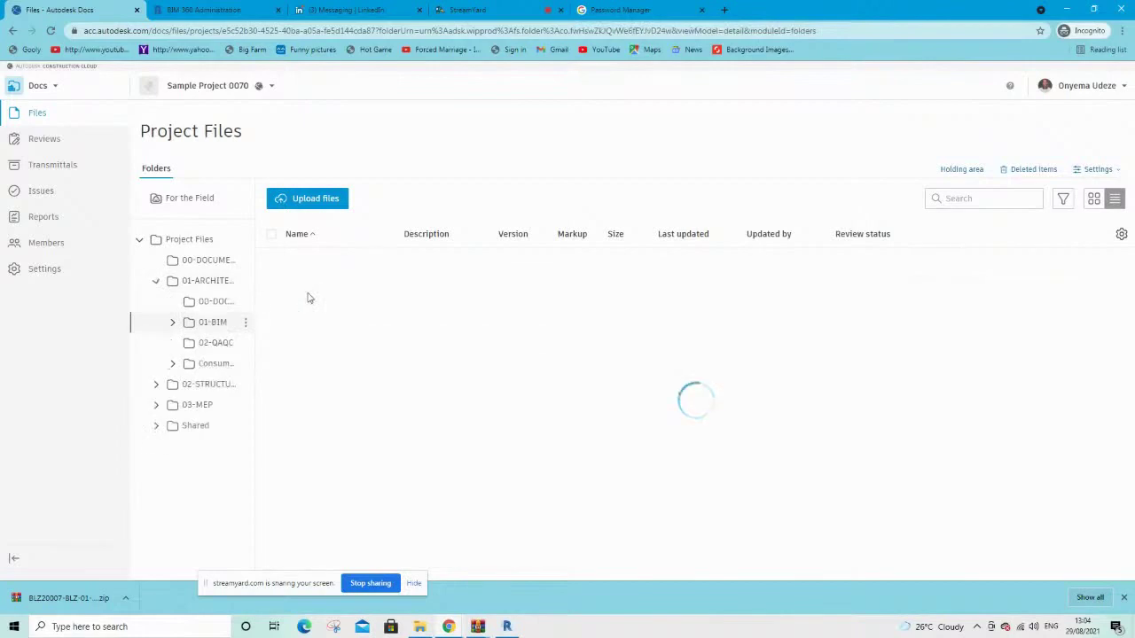
click(321, 264)
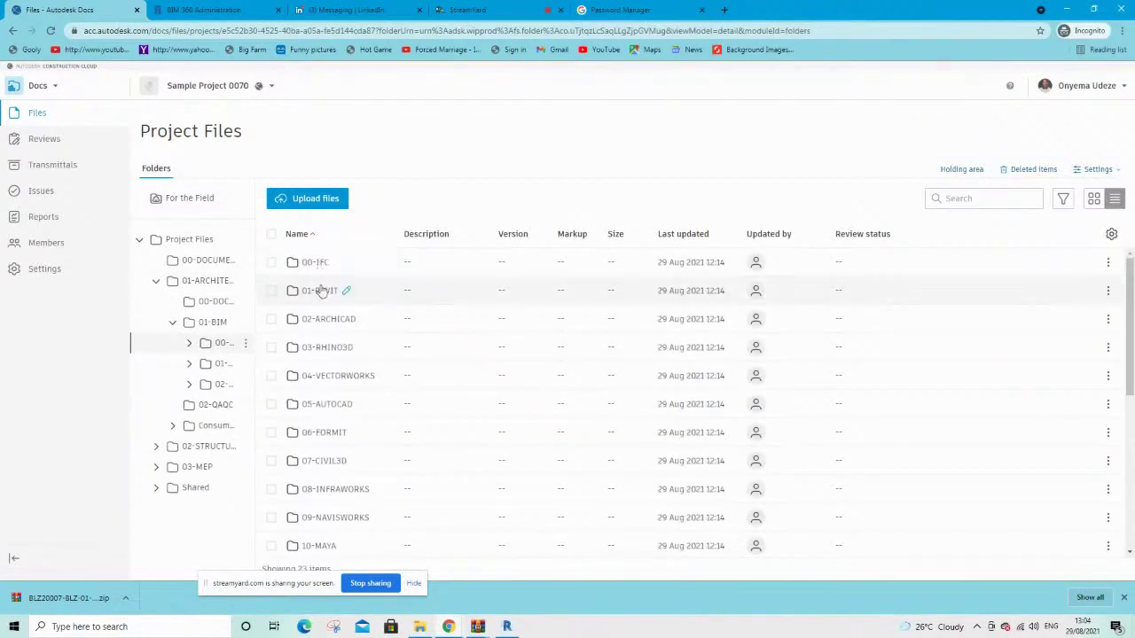
click(321, 289)
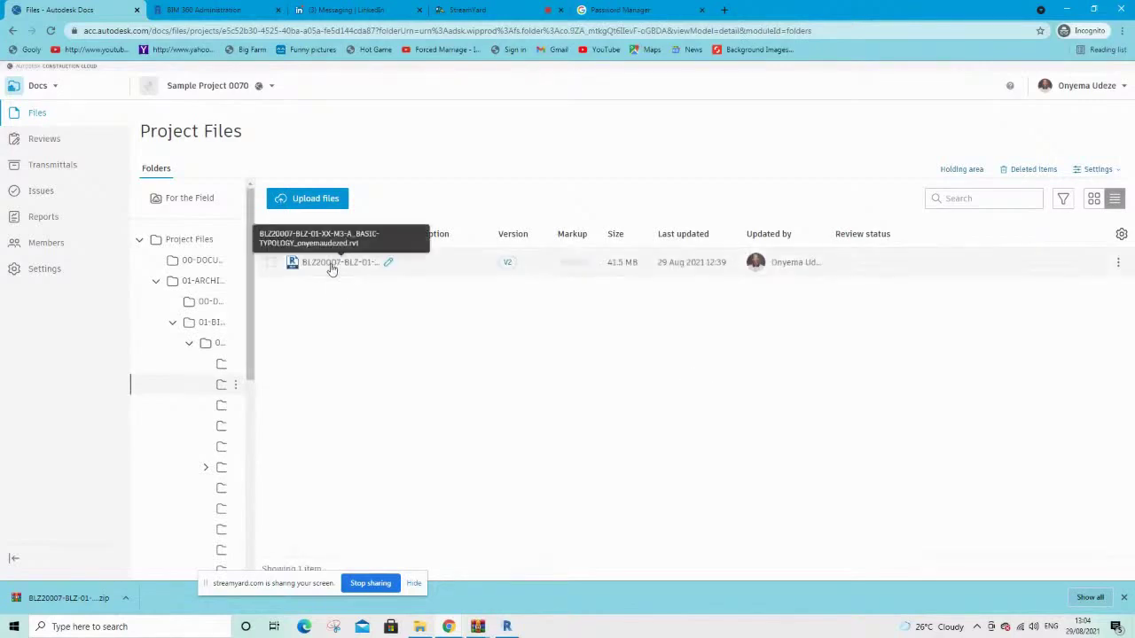
Open the BASIC-TYPOLOGY model in the 3D viewer and orbit to a front view
click(331, 264)
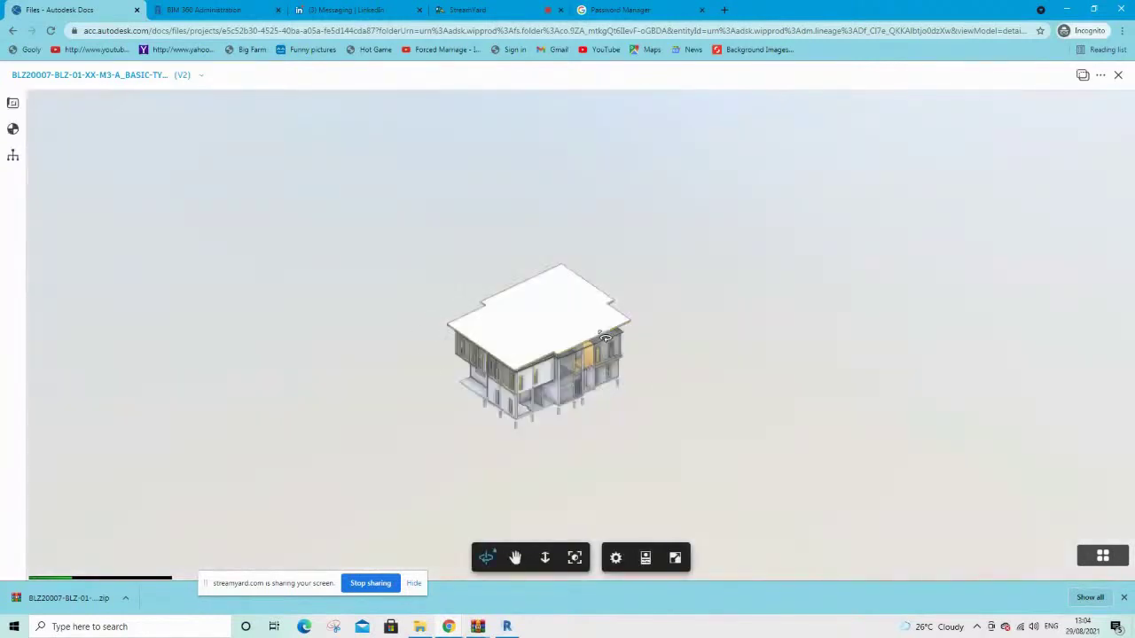
drag(514, 464, 673, 422)
scroll(671, 422, up, 5)
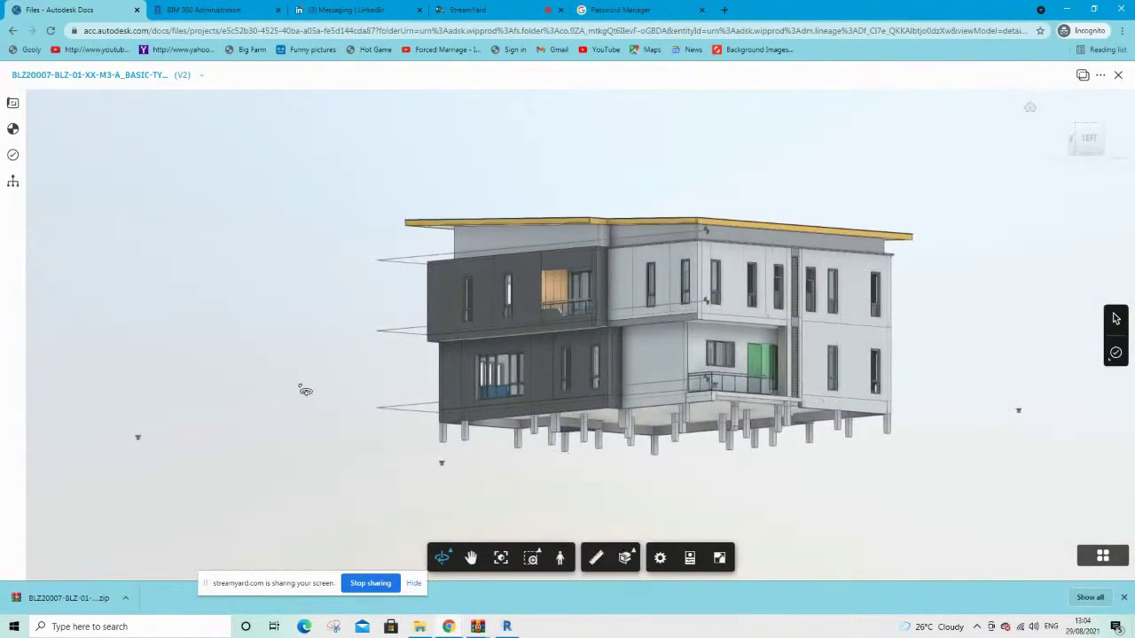
drag(424, 414, 755, 454)
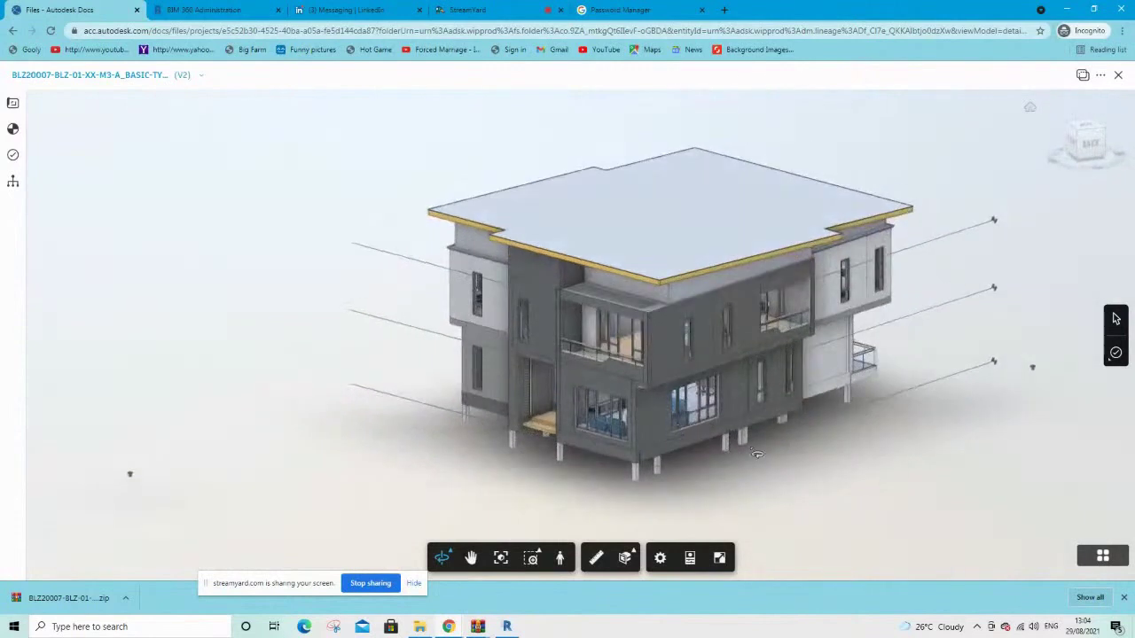
Cut the house with a horizontal Z section plane, move it, then reset the section
click(629, 556)
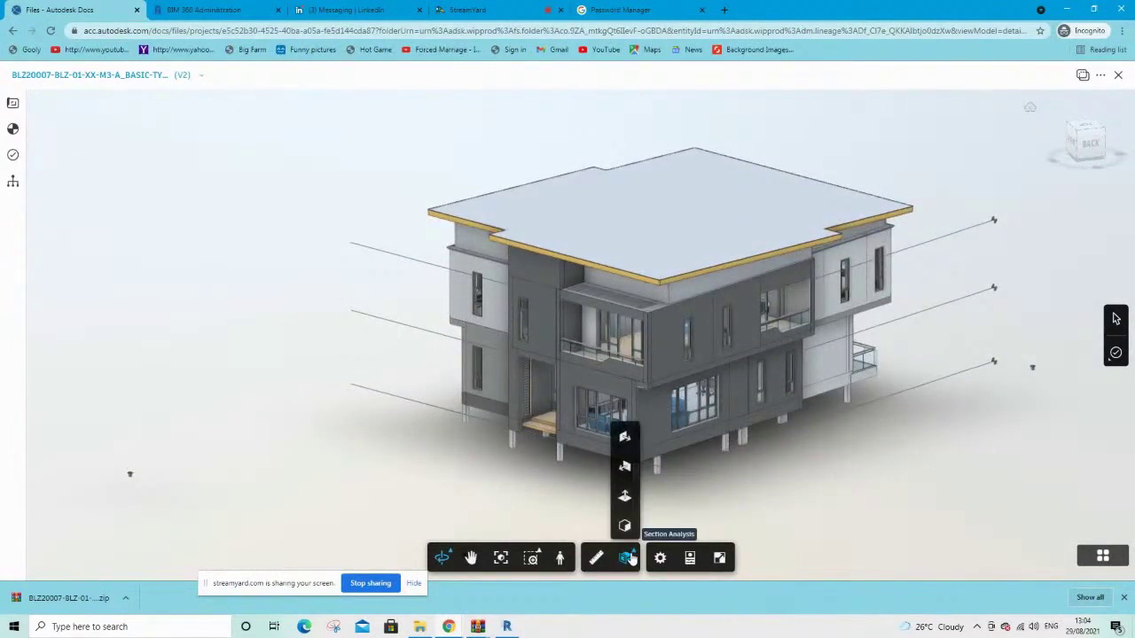
click(624, 499)
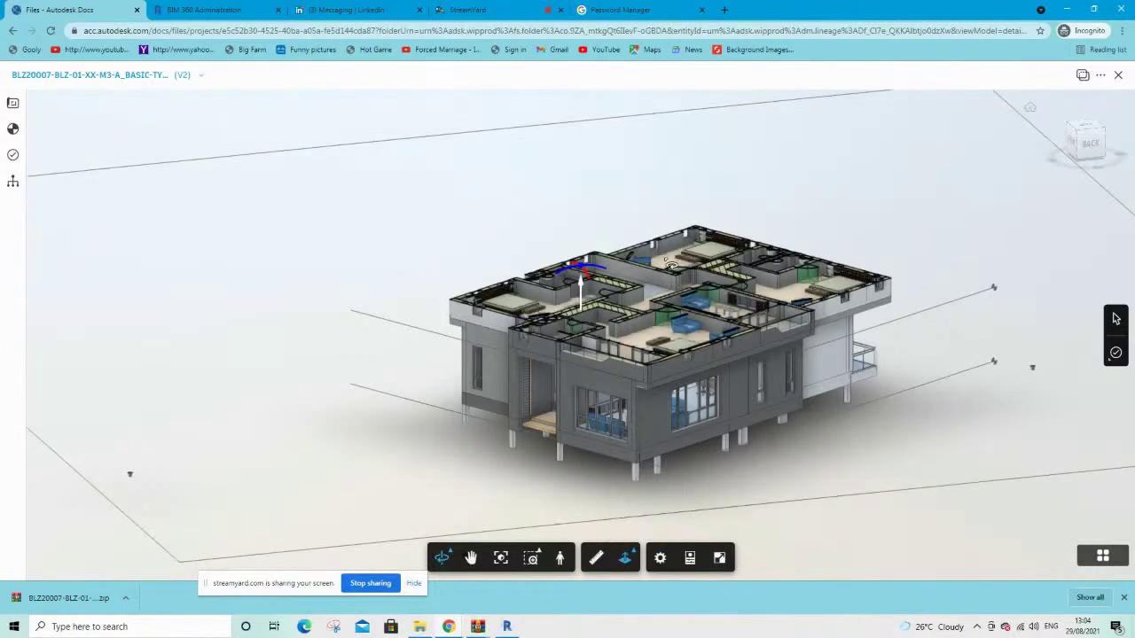
scroll(669, 366, down, 5)
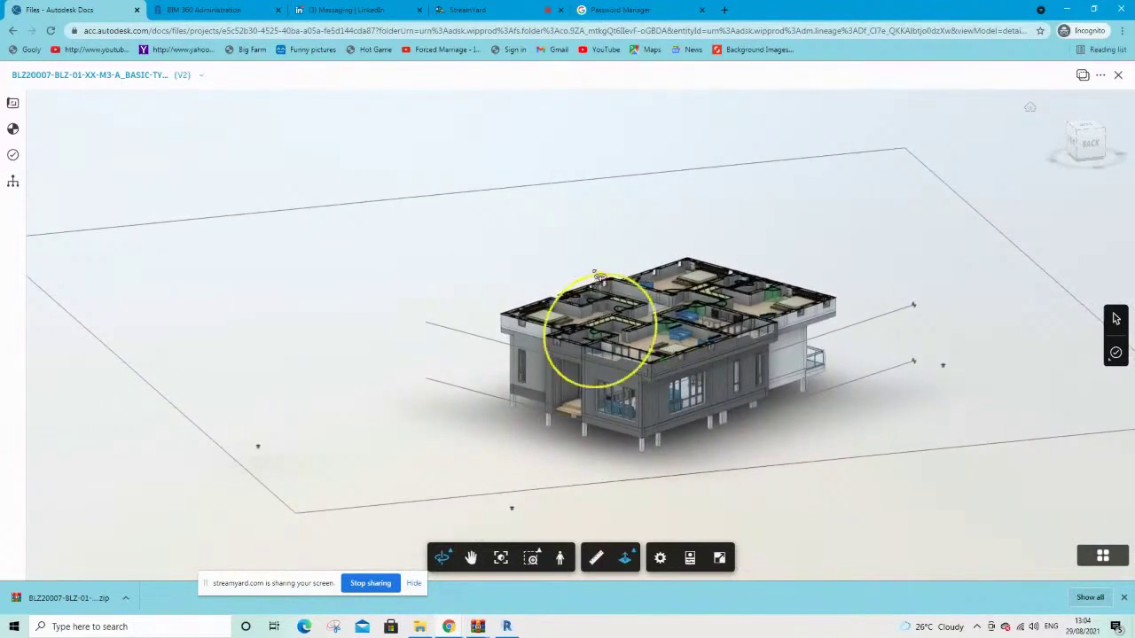
mouse_move(601, 301)
mouse_down()
mouse_move(595, 240)
mouse_move(603, 324)
mouse_move(629, 351)
mouse_move(617, 257)
mouse_move(620, 309)
mouse_up()
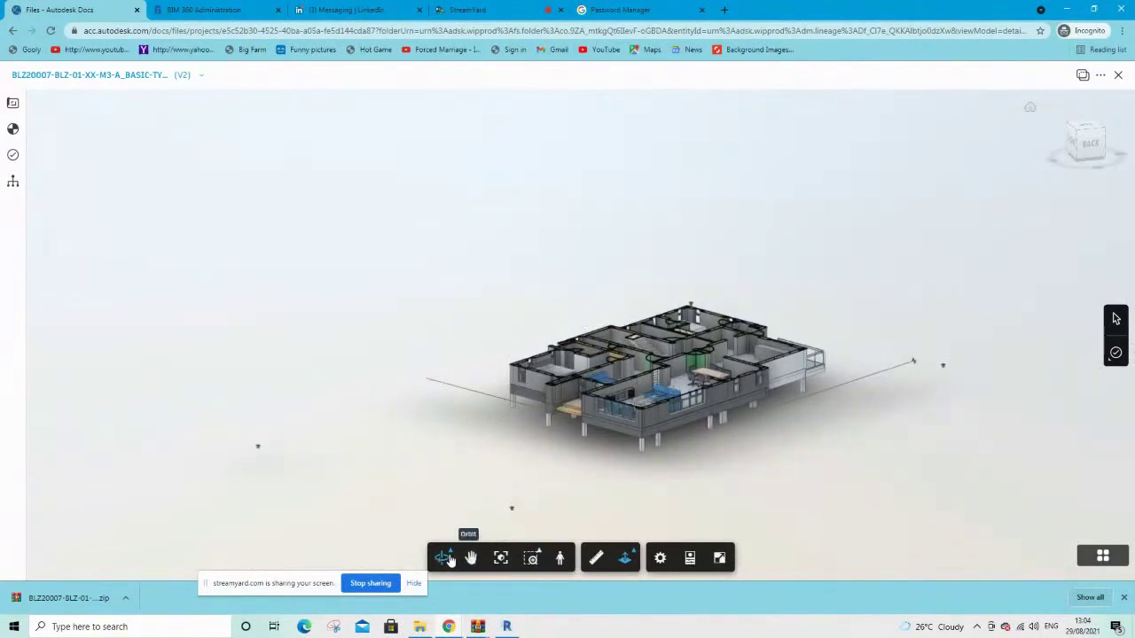
click(628, 557)
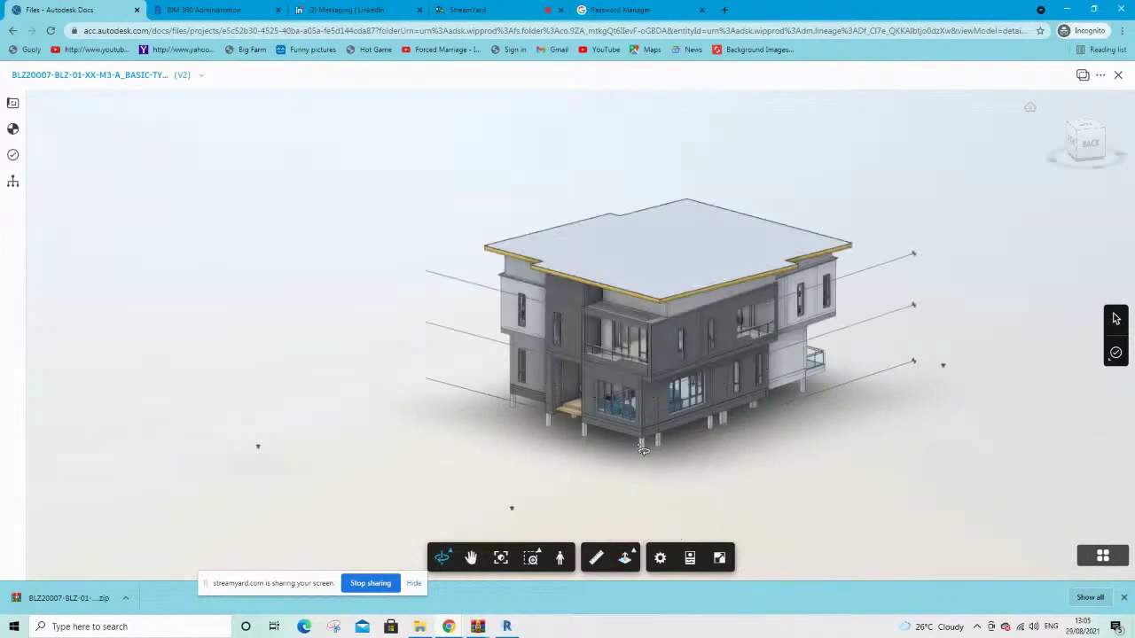
Open sheet A-101-01-01 - GROUND FLOOR PLAN from the 2D list in Sheets & Views
click(14, 105)
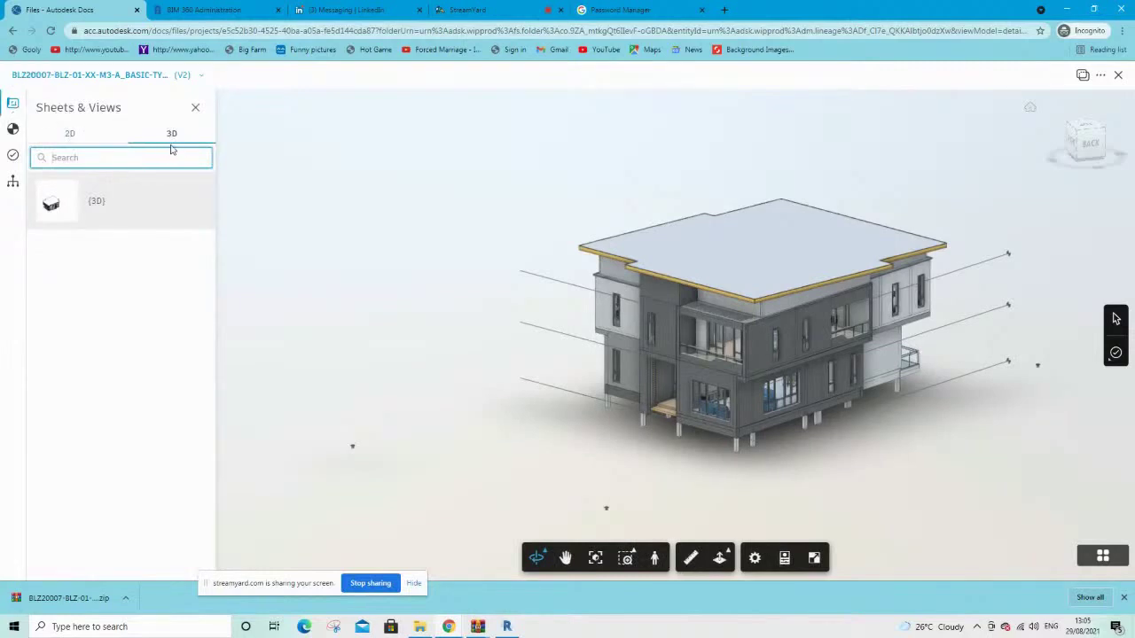
click(65, 140)
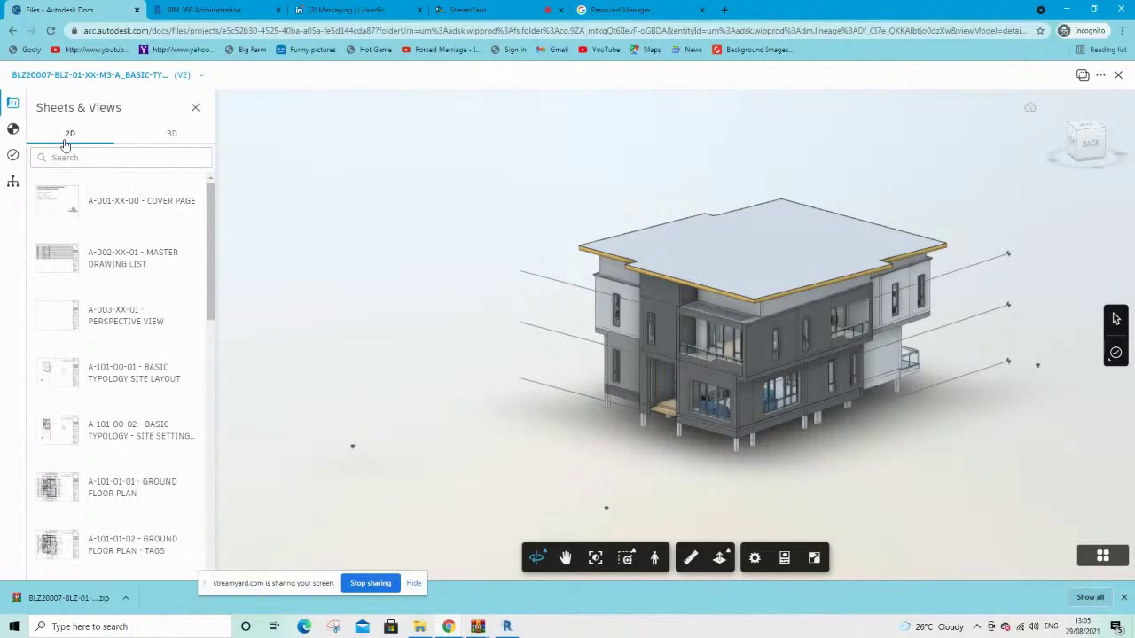
scroll(150, 337, down, 2)
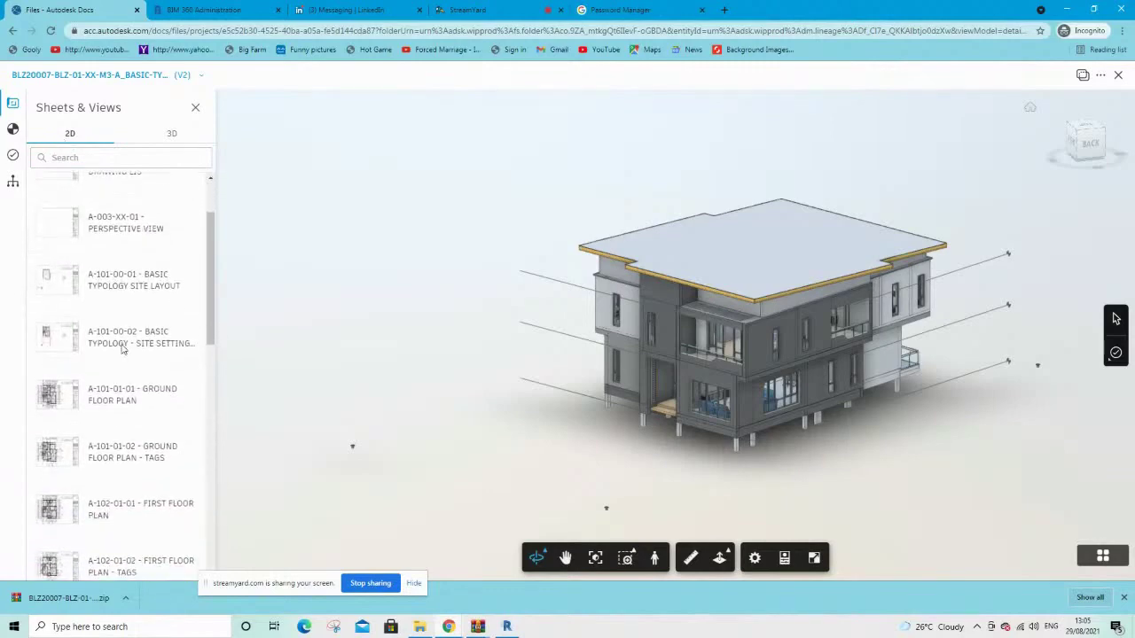
click(120, 399)
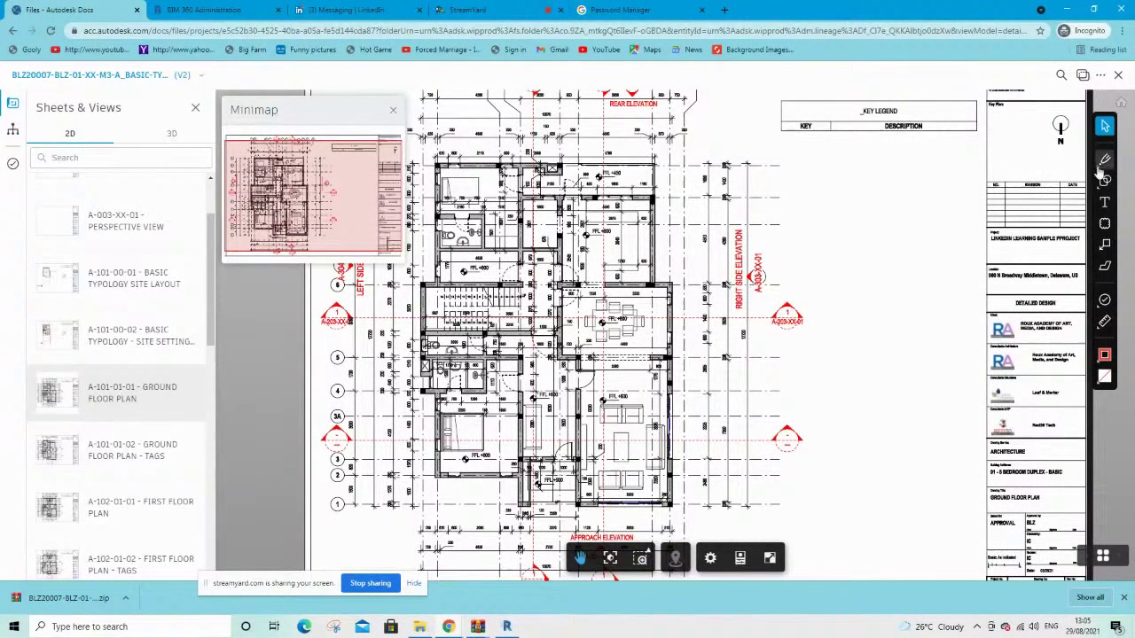
Draw a red freehand pen scribble near the right side elevation
click(1102, 163)
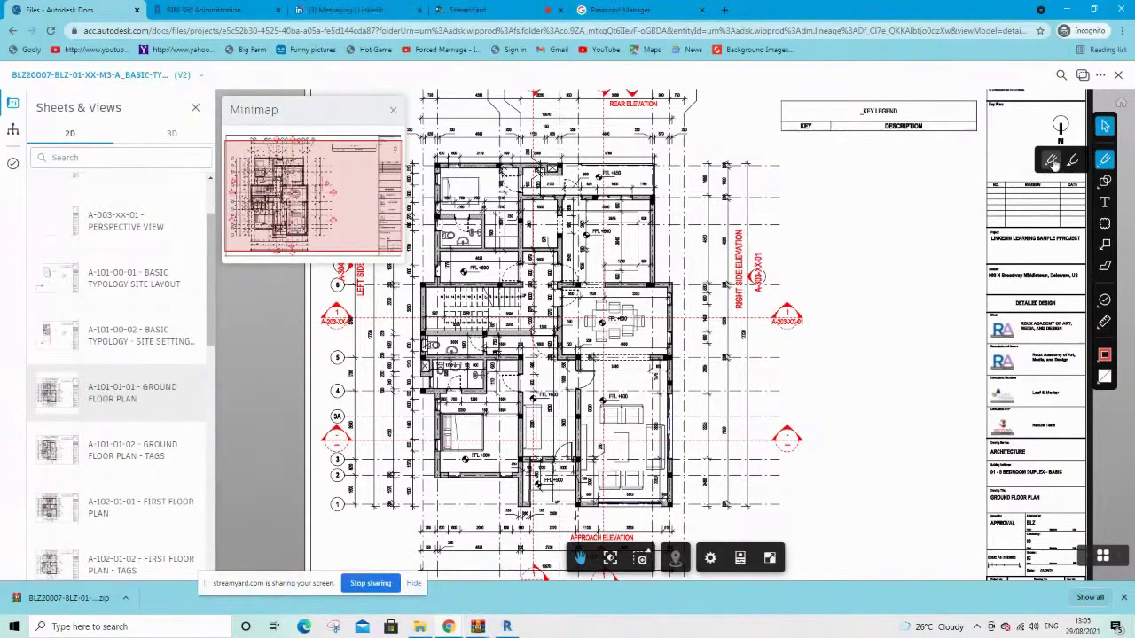
click(1056, 161)
mouse_move(733, 181)
mouse_down()
mouse_move(758, 188)
mouse_move(709, 218)
mouse_move(764, 229)
mouse_move(886, 196)
mouse_up()
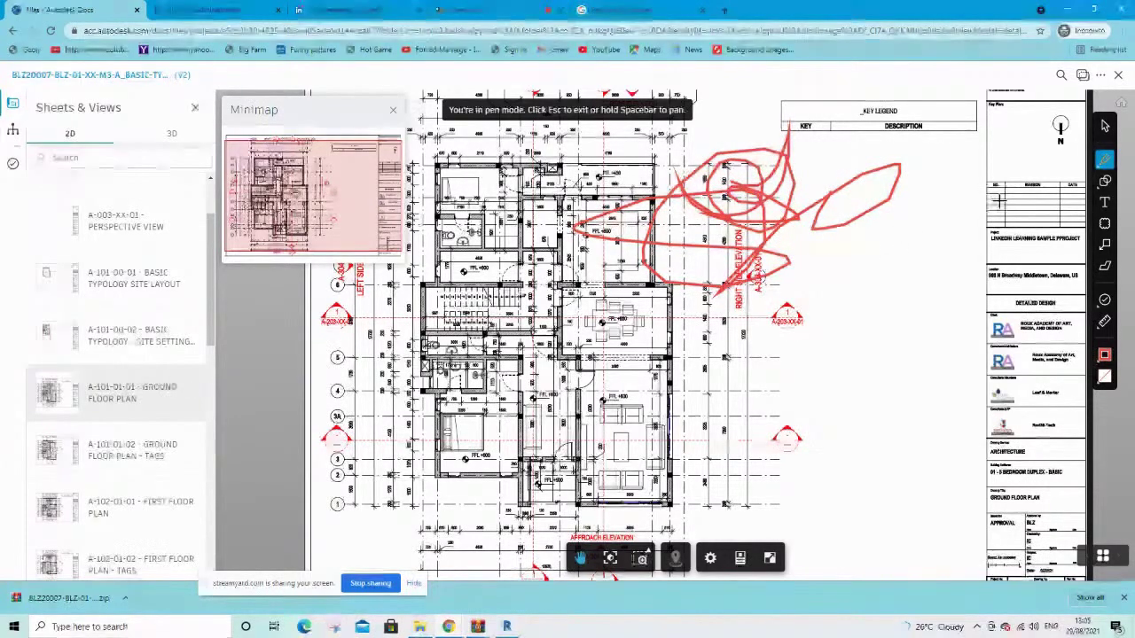
Add a test text markup 'fghjdkkxclx' below the scribble and widen its box
click(1103, 182)
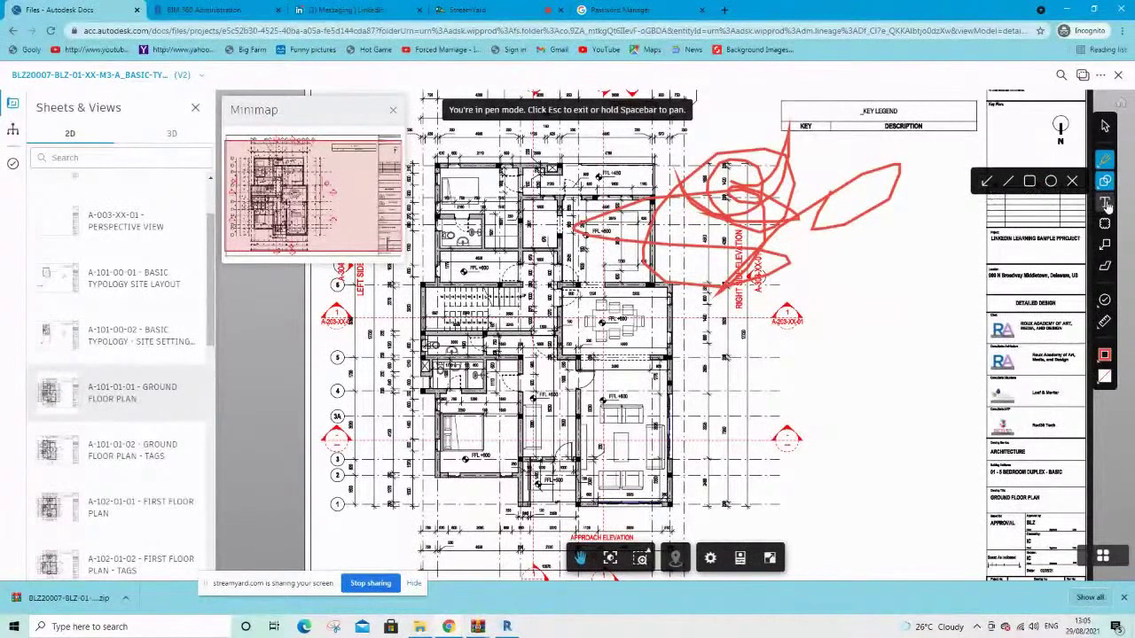
click(1104, 203)
click(808, 356)
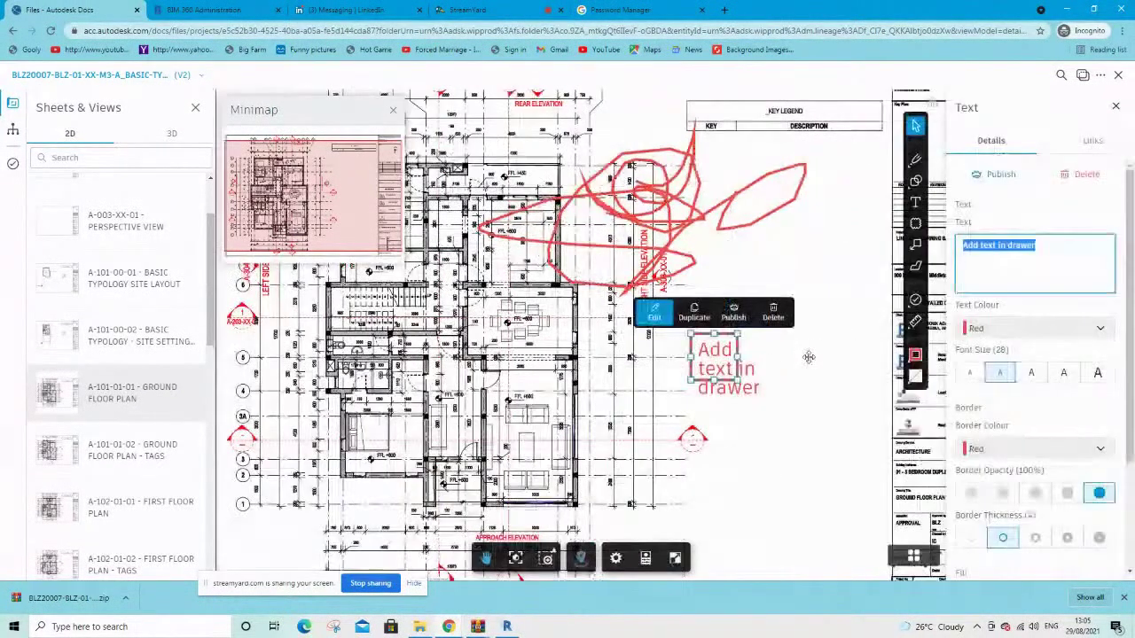
text(fghjdkkxclx)
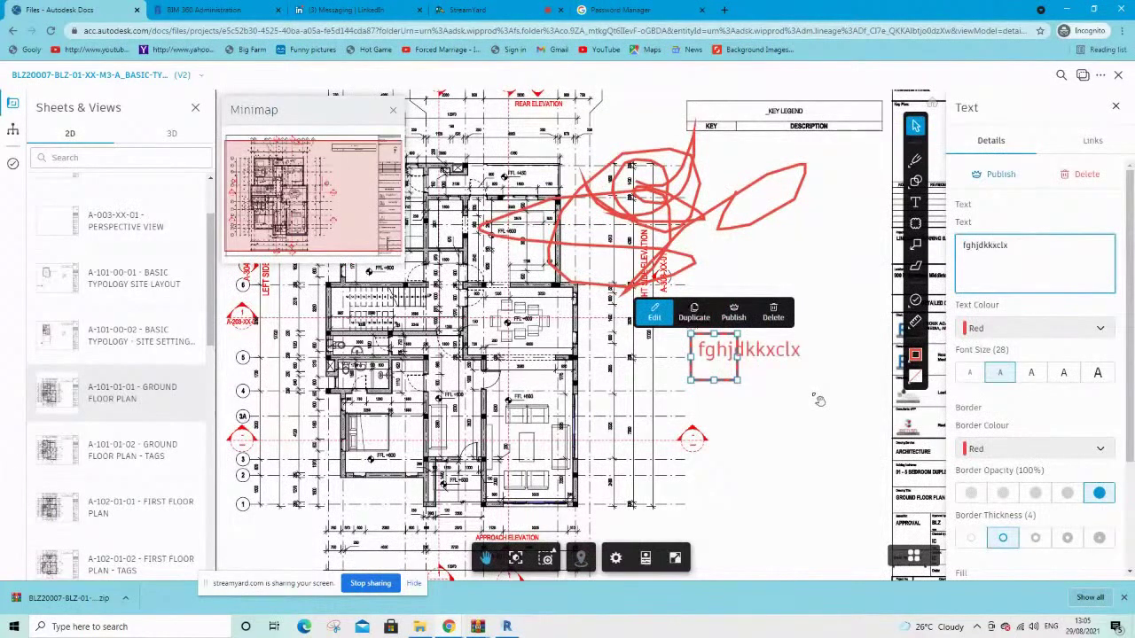
click(719, 434)
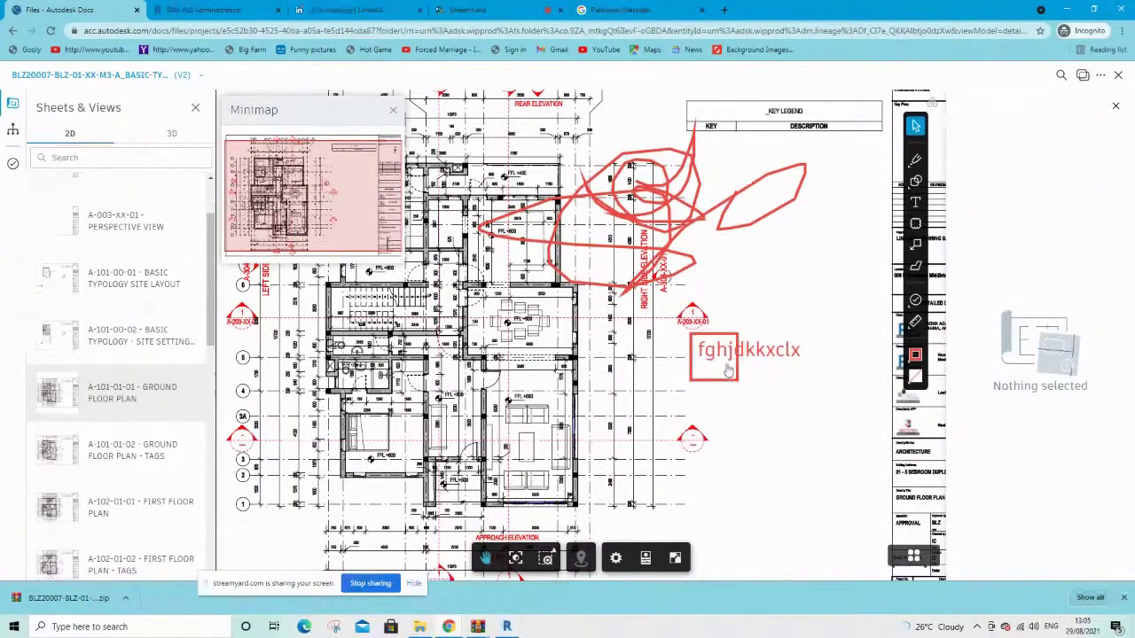
click(736, 358)
drag(736, 357, 834, 356)
scroll(1032, 439, down, 1)
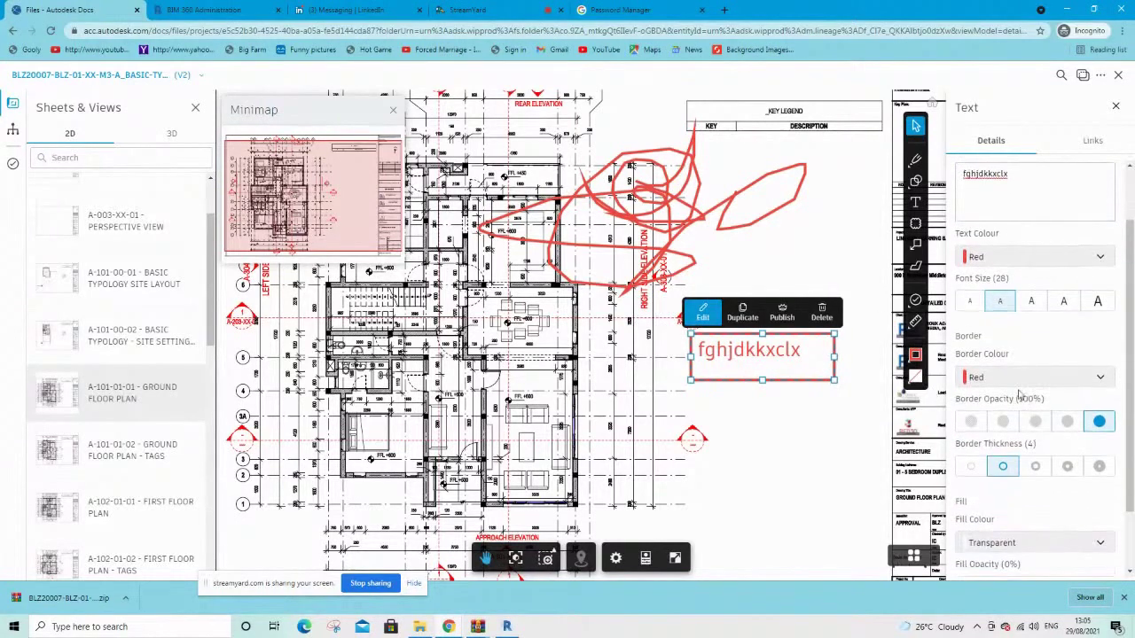
Give the text markup a blue border and pink text
click(991, 379)
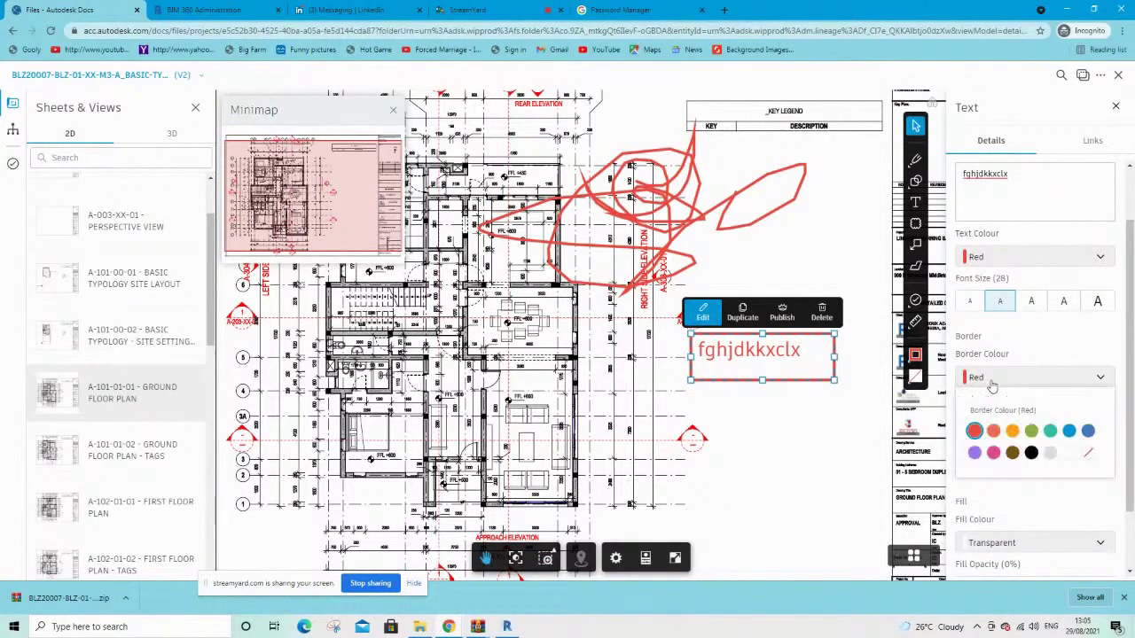
click(1070, 432)
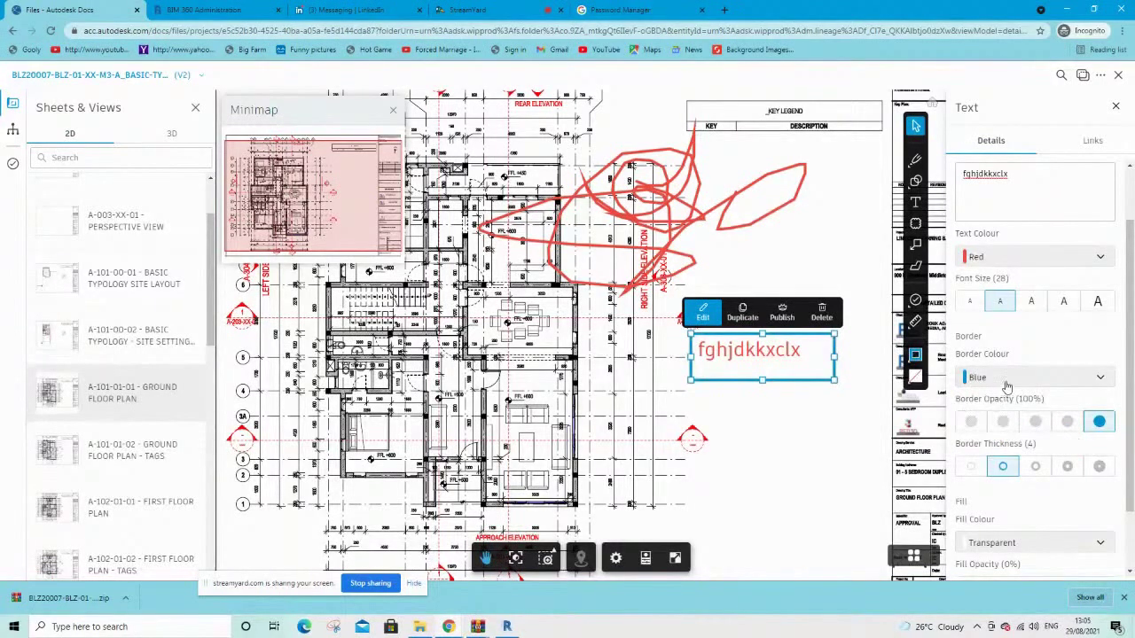
click(1000, 266)
click(993, 339)
scroll(1074, 381, down, 2)
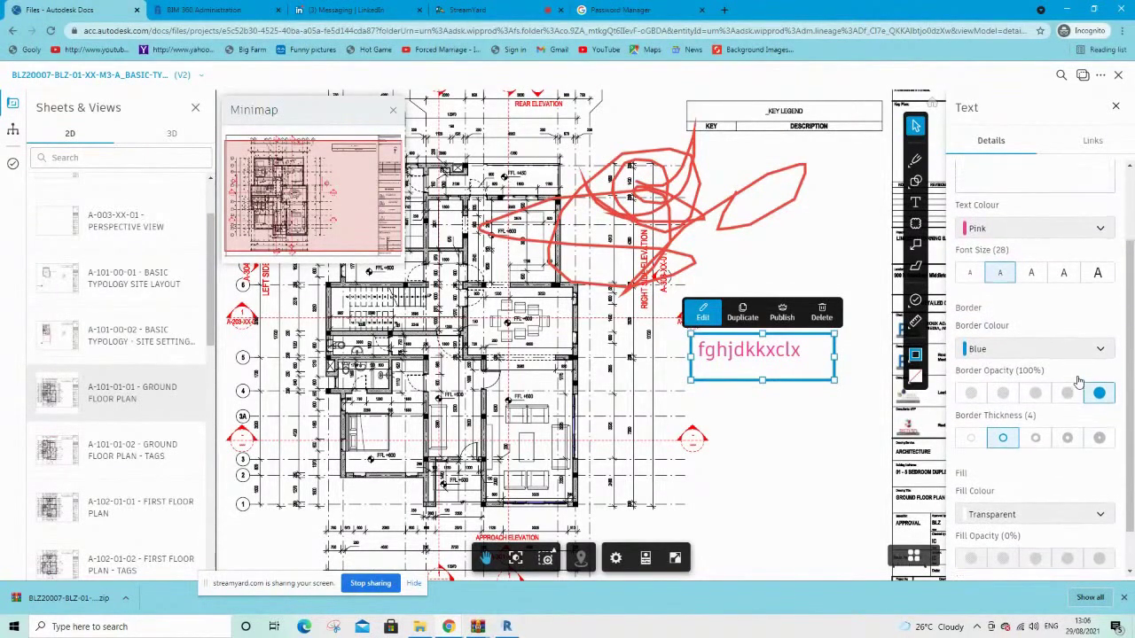
scroll(1078, 381, up, 1)
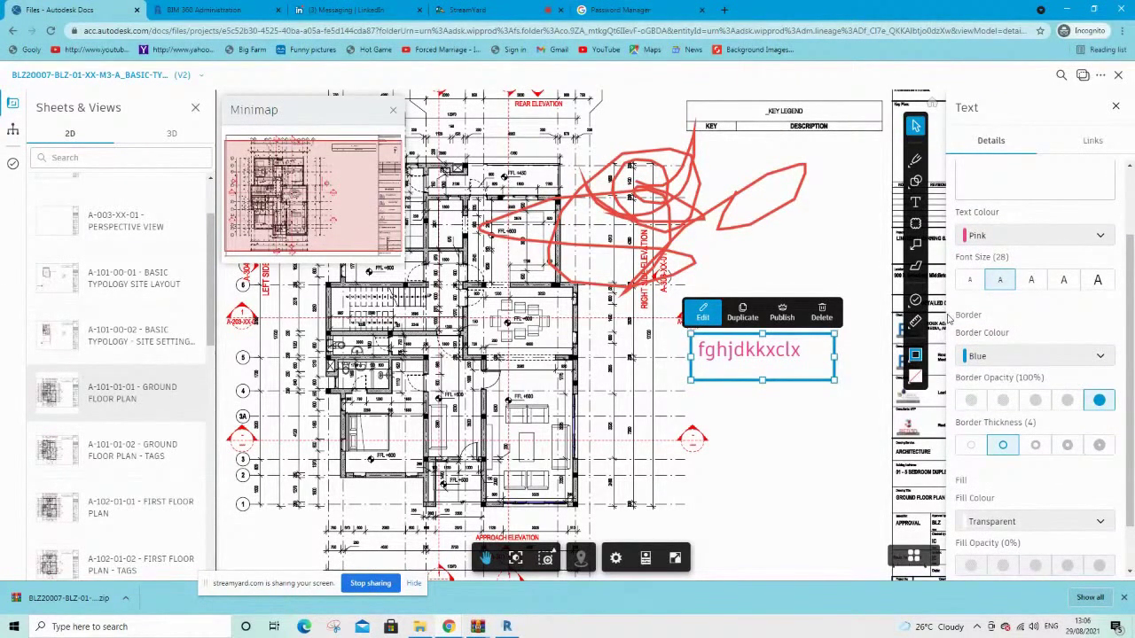
Delete the red scribble and the test text markup
click(685, 193)
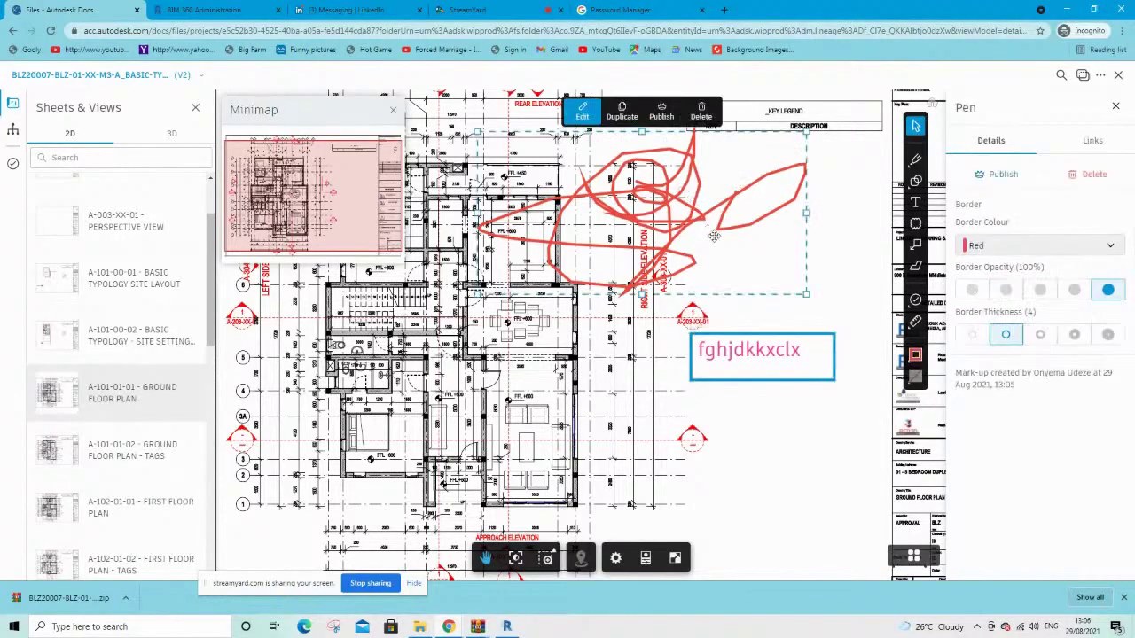
click(704, 119)
click(725, 347)
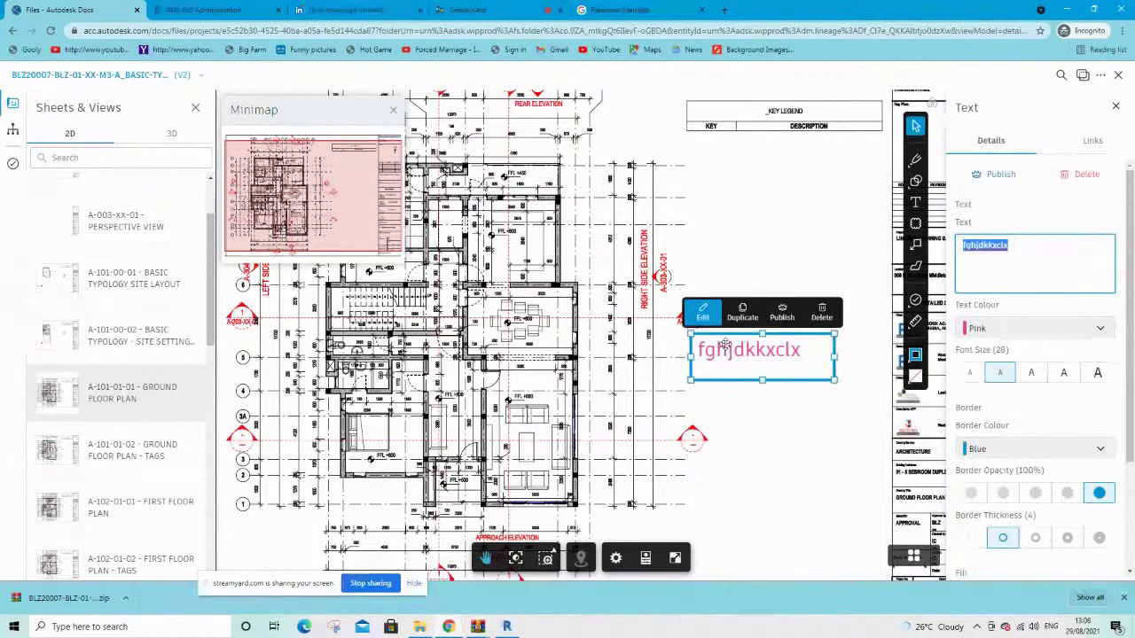
click(821, 312)
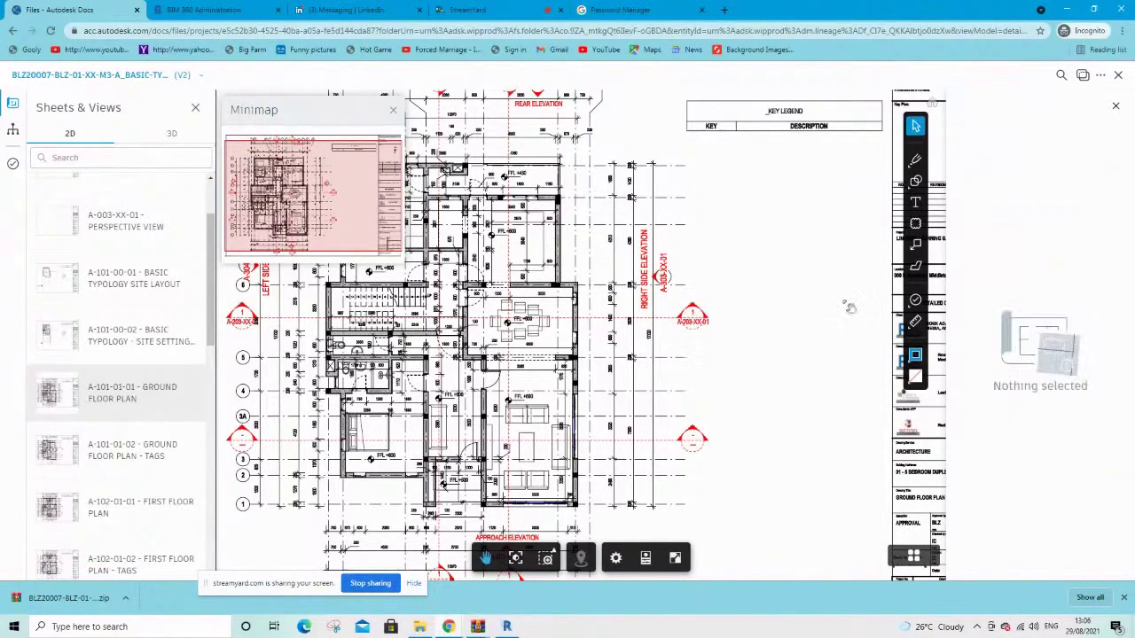
Draw a red cloud markup near the right side elevation and try the scale calibration tool
click(1116, 107)
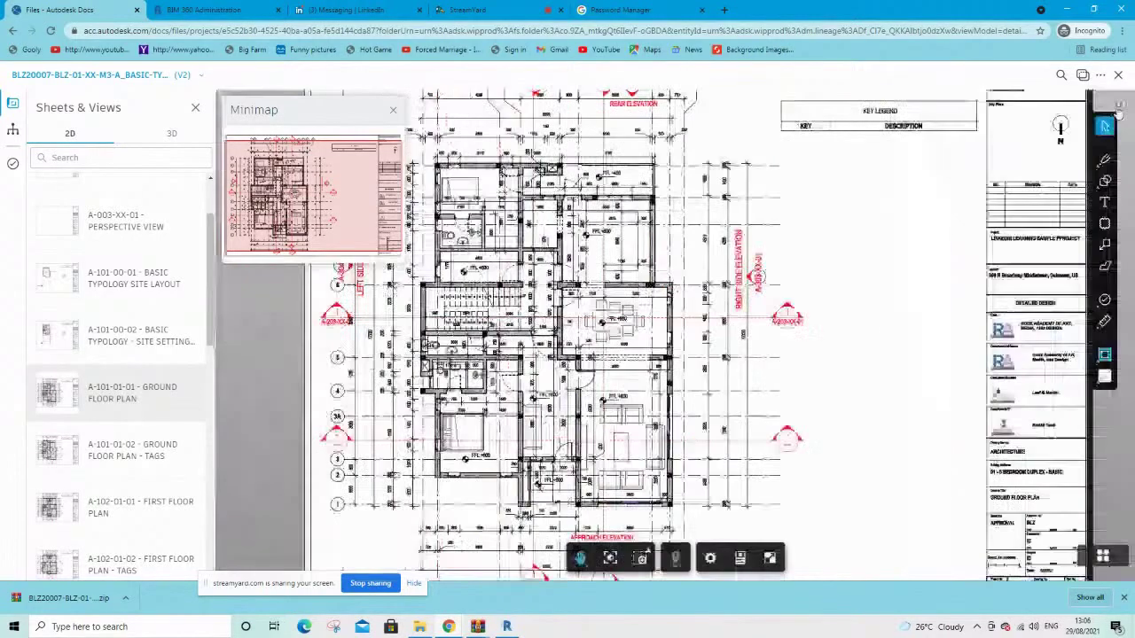
click(1103, 224)
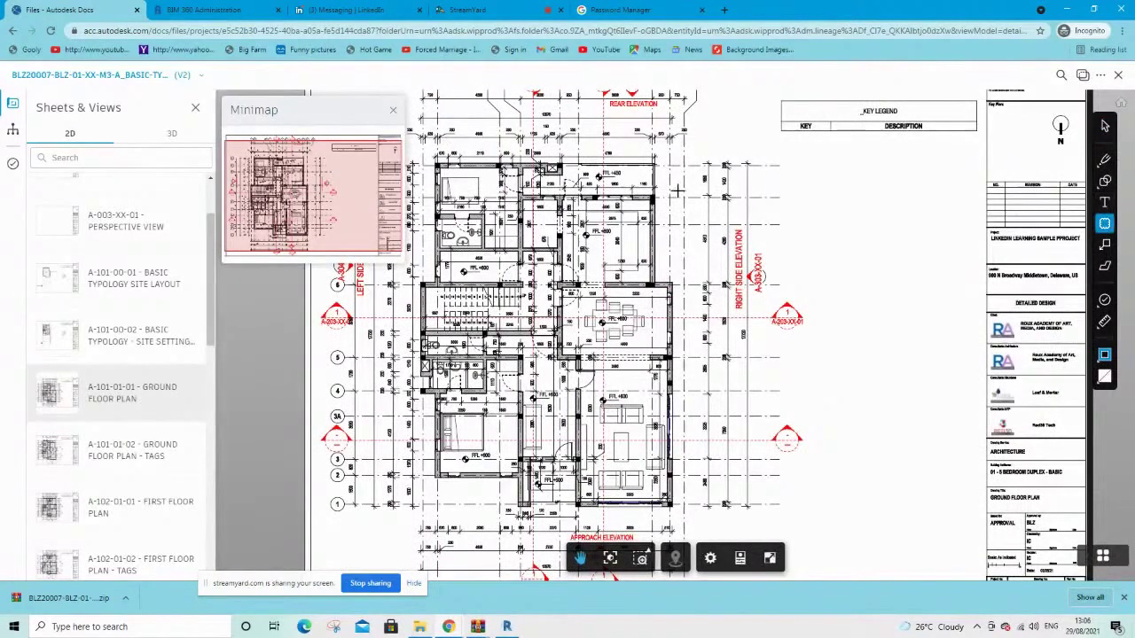
drag(642, 173, 696, 264)
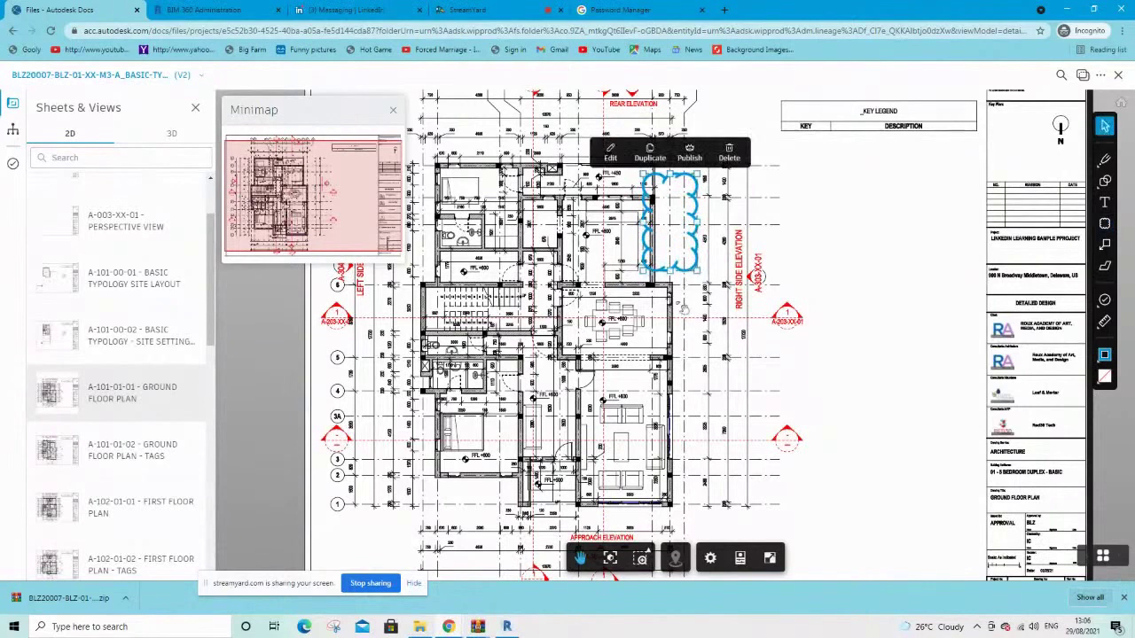
click(1104, 354)
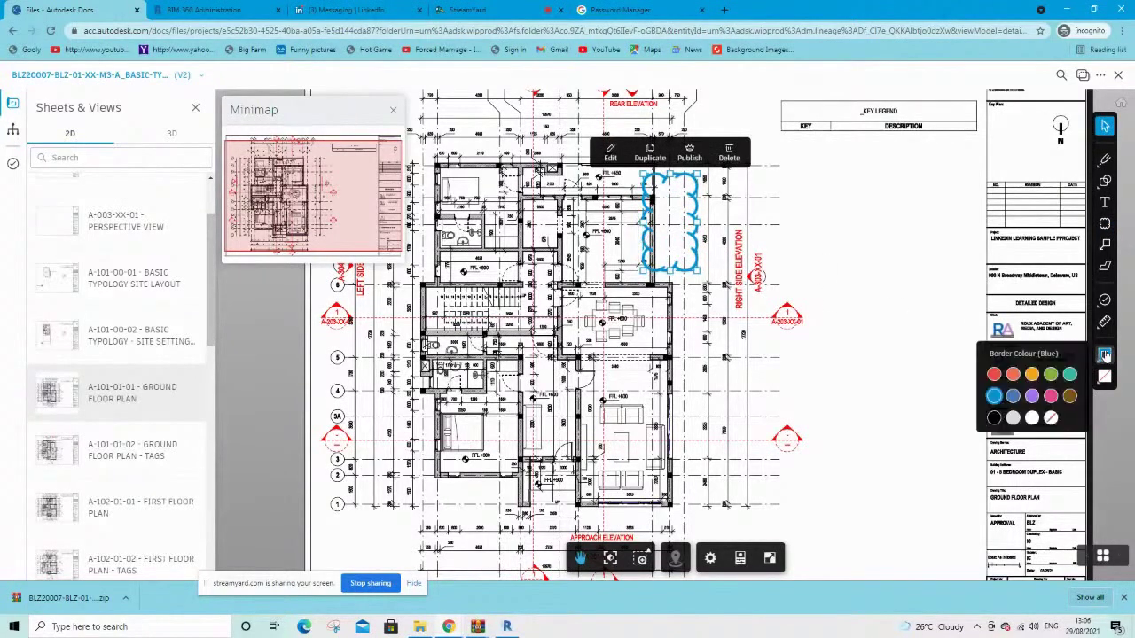
click(995, 375)
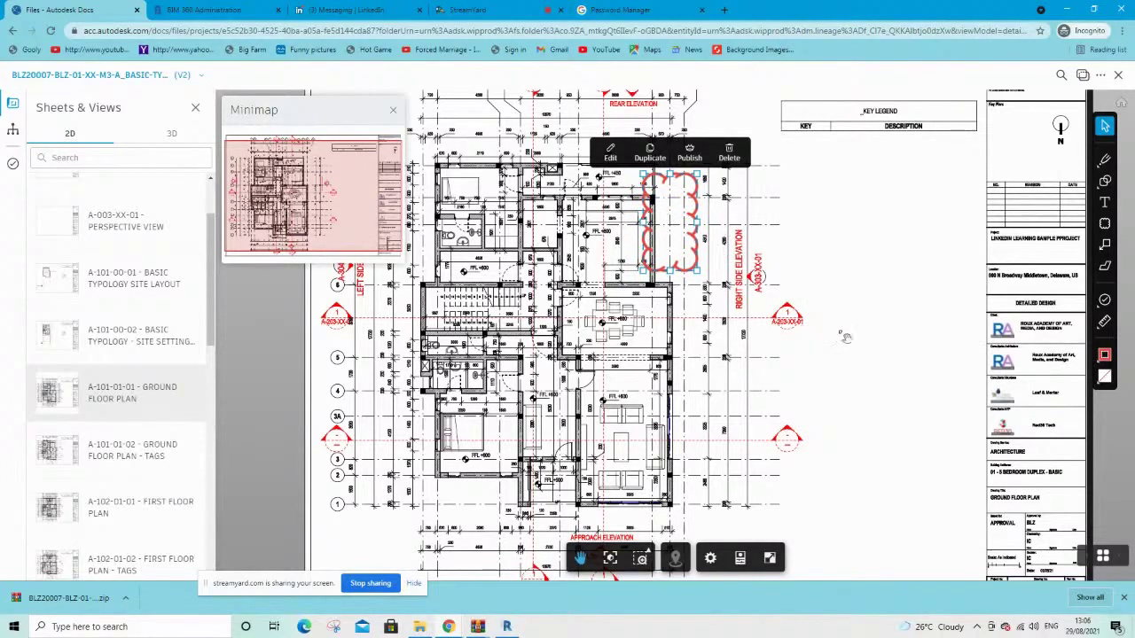
click(1105, 322)
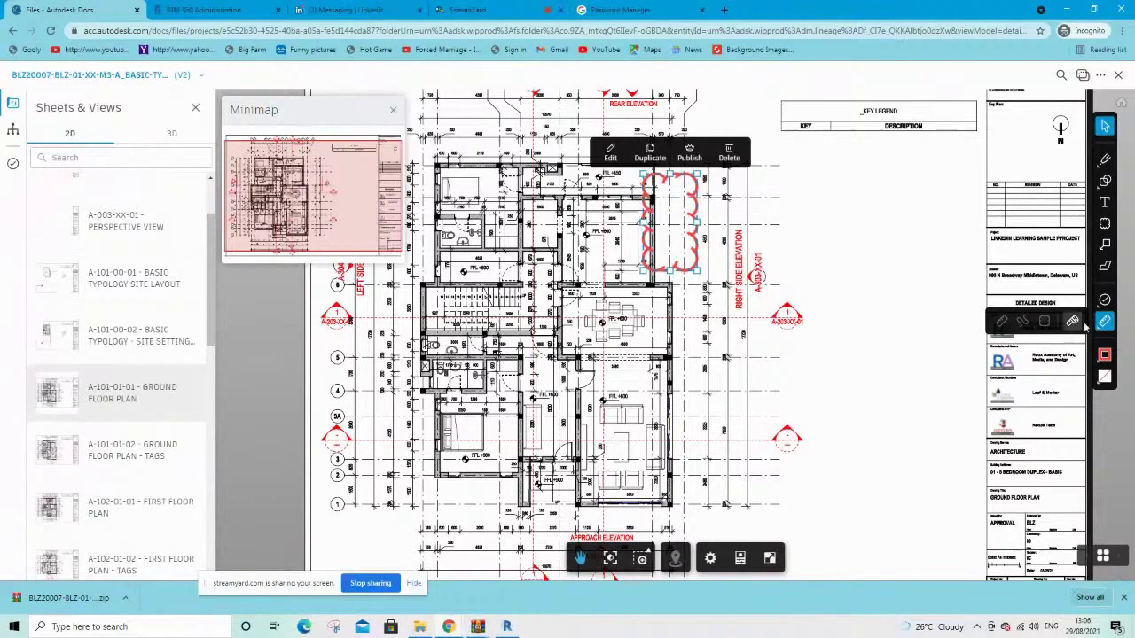
click(1072, 323)
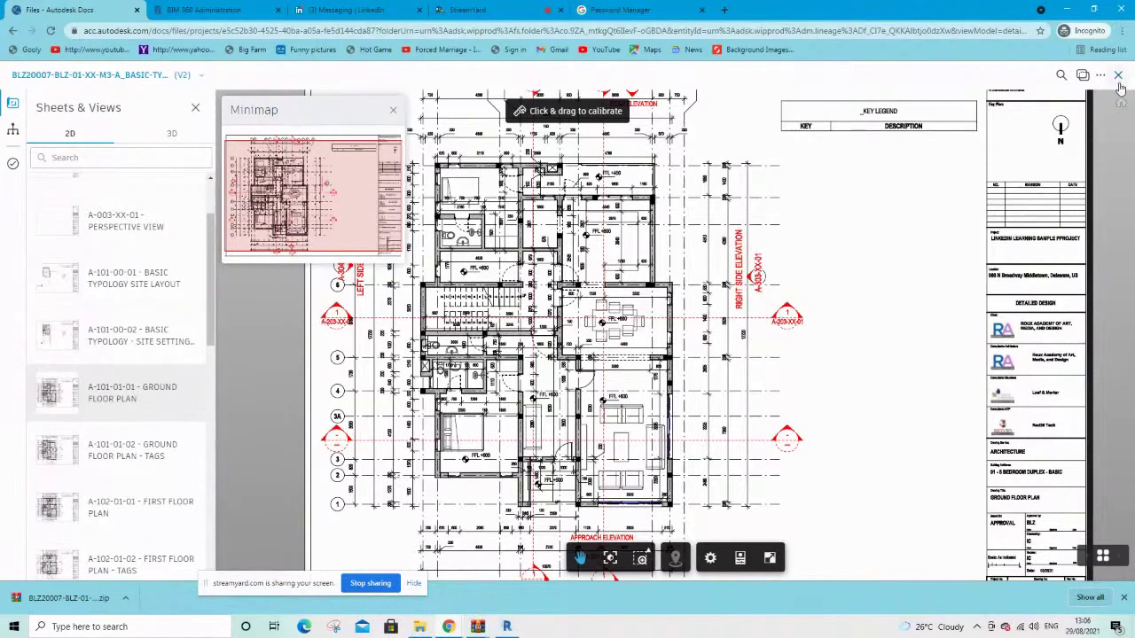
Open the A-101-01-02 Ground Floor Plan - Tags sheet and zoom in on it
click(108, 468)
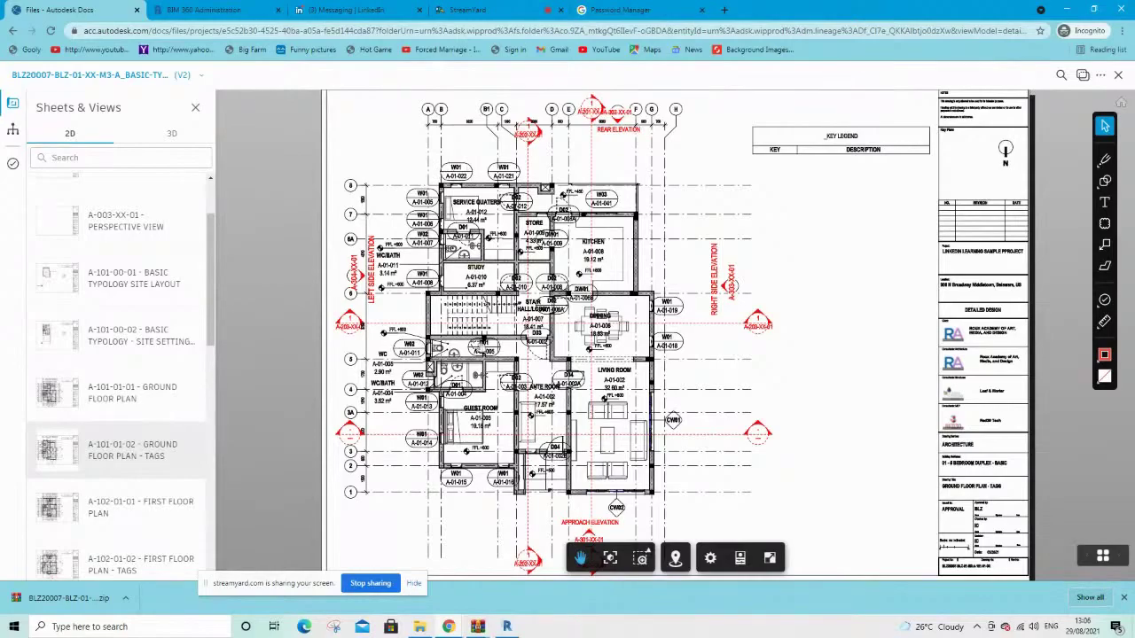
scroll(443, 162, up, 2)
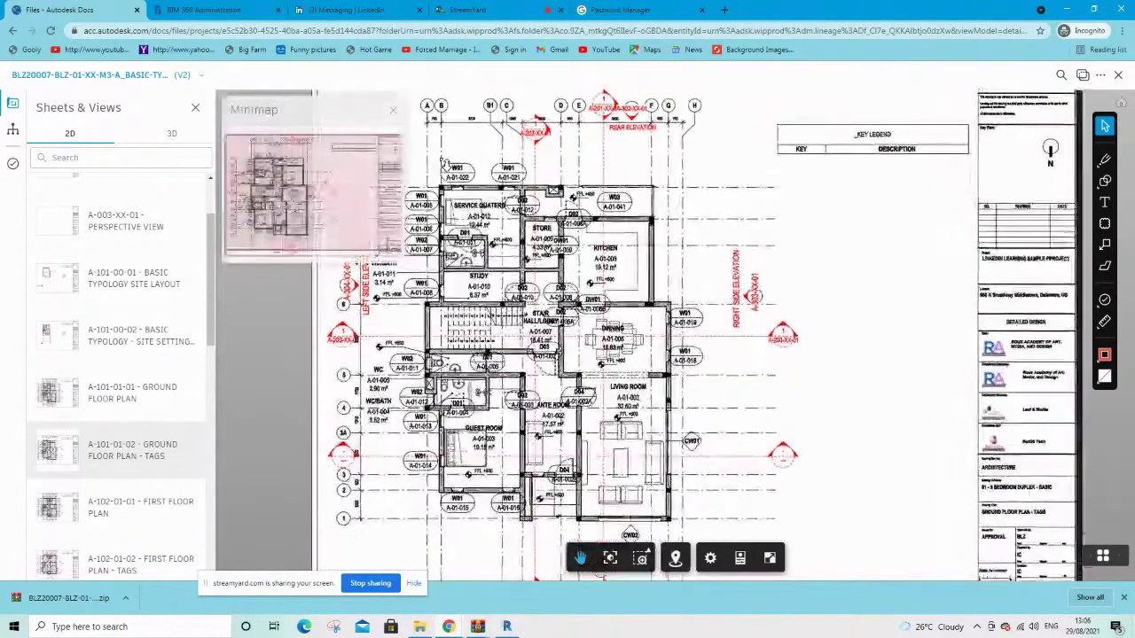
scroll(443, 161, up, 3)
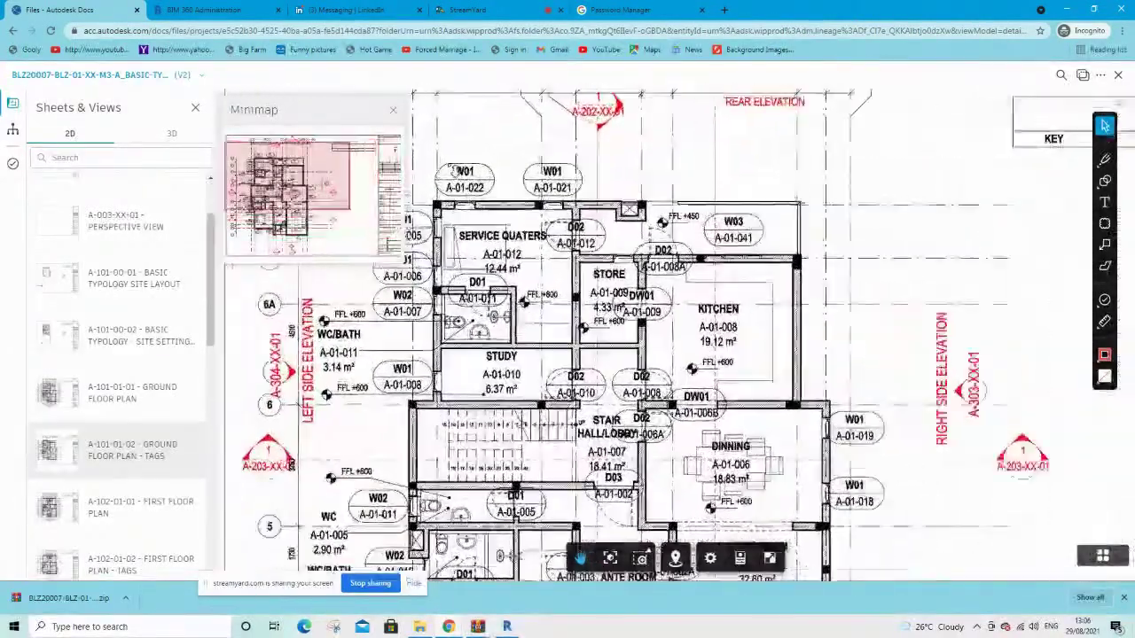
scroll(450, 169, up, 2)
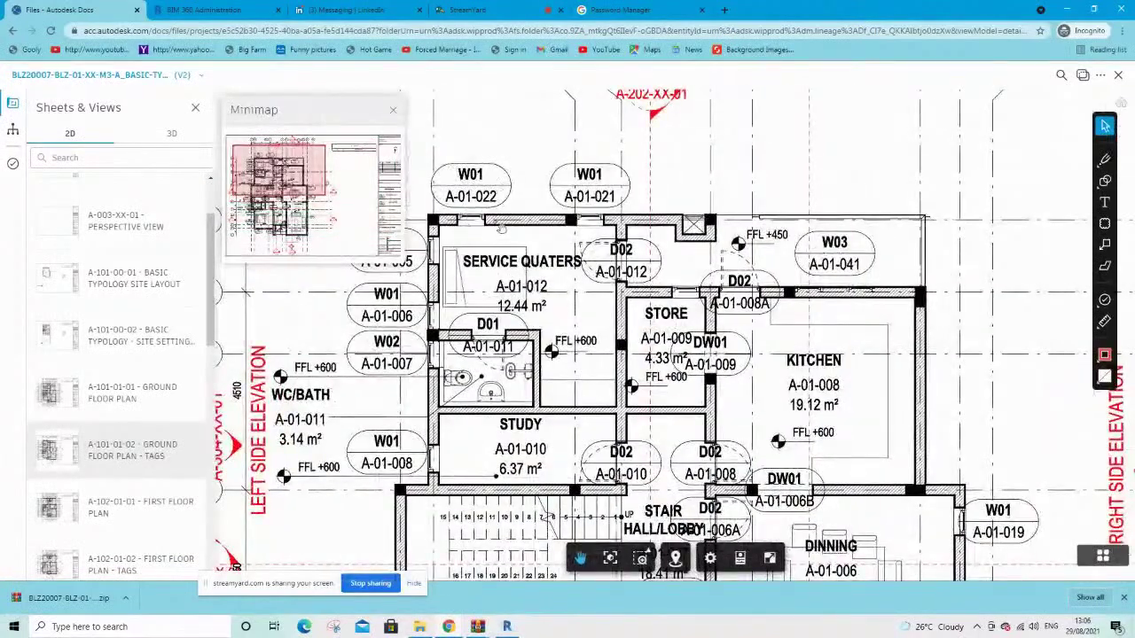
Pin a Design-type issue on the Service Quarters wall and assign it to a project member
click(1104, 302)
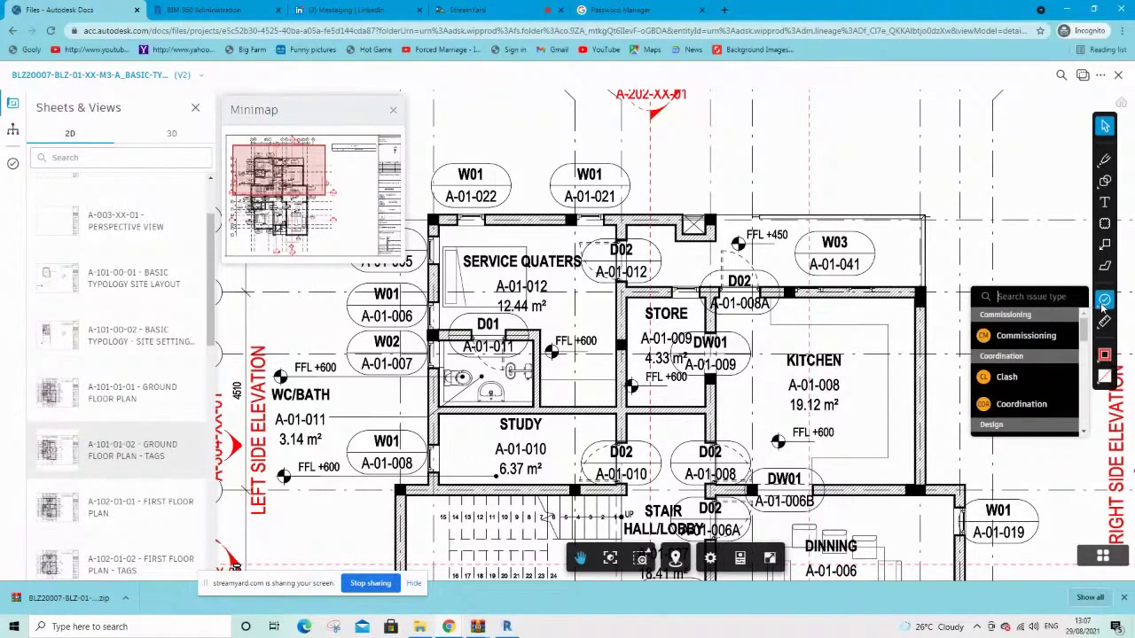
text(de)
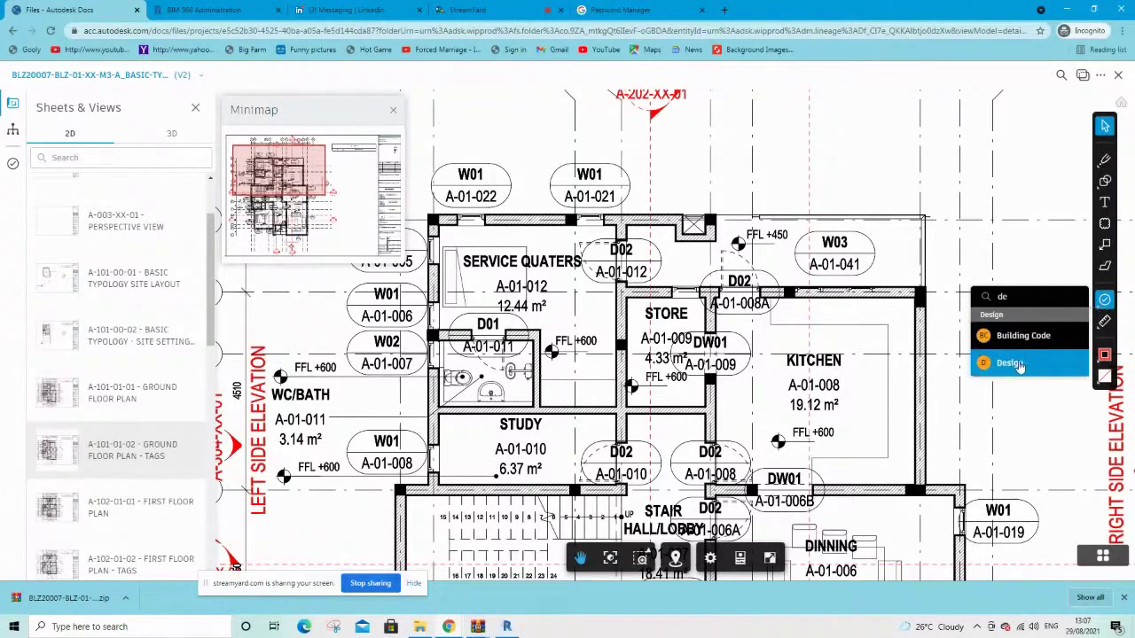
click(1017, 362)
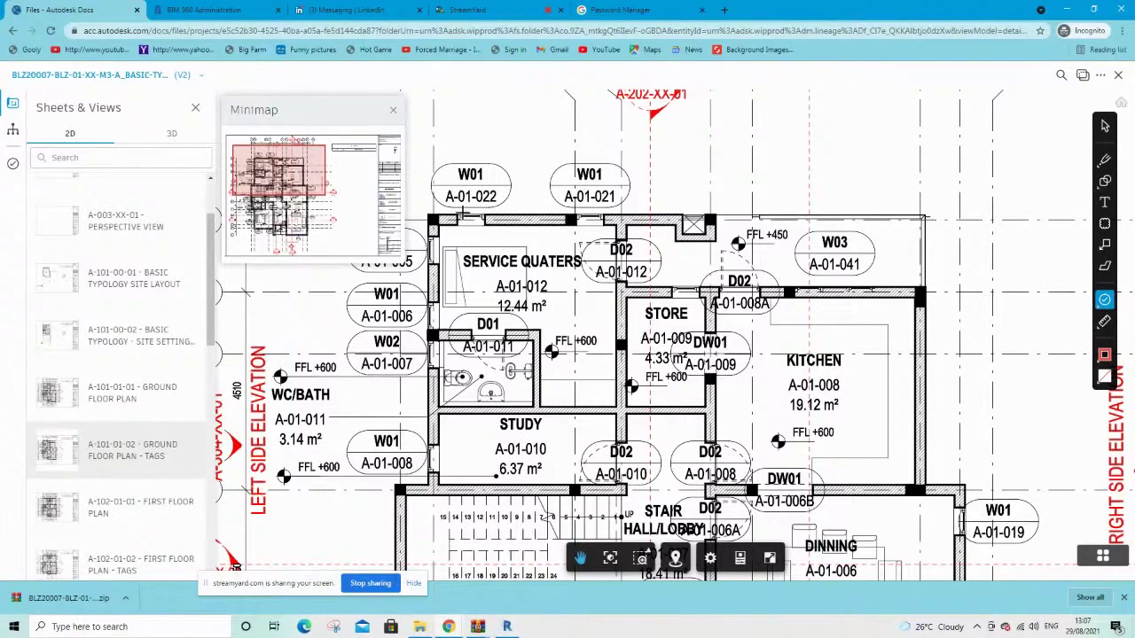
click(467, 216)
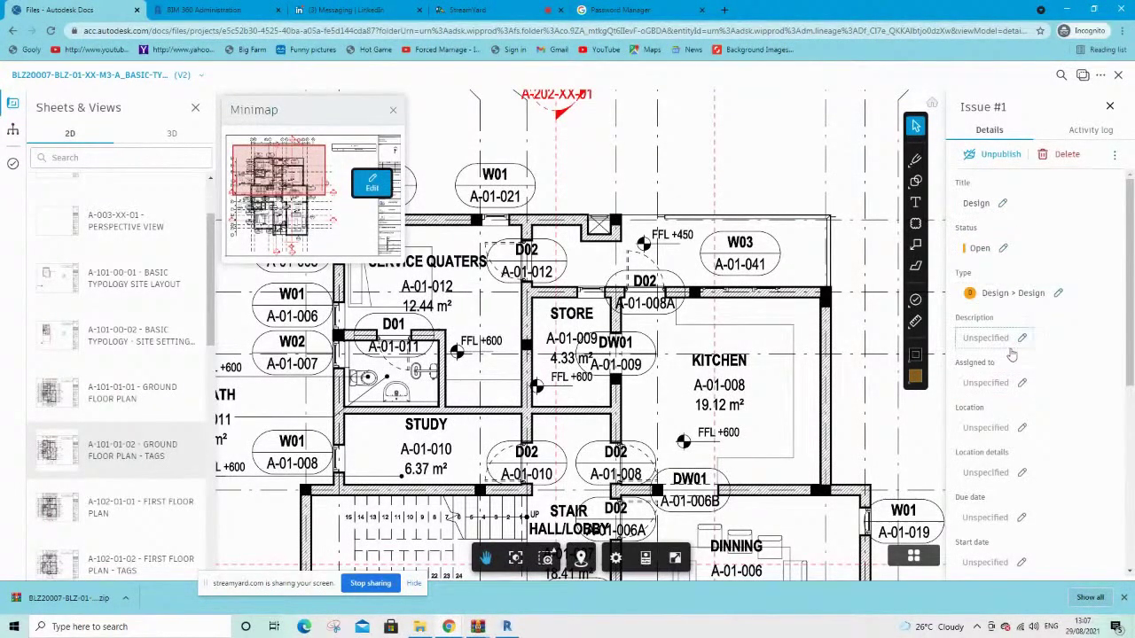
click(1015, 384)
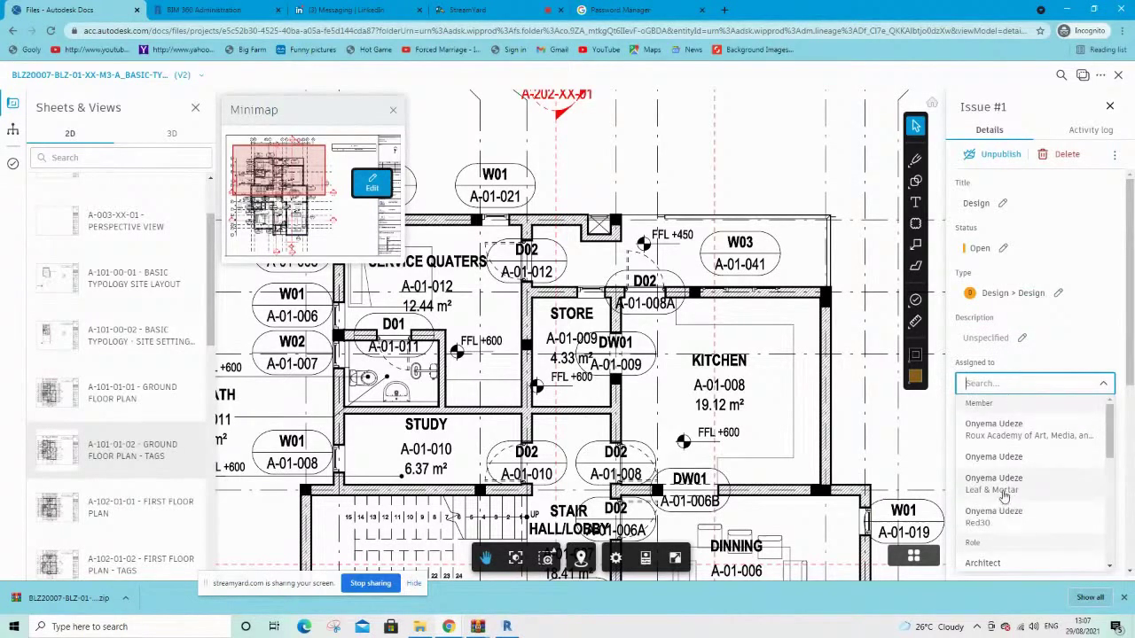
click(999, 429)
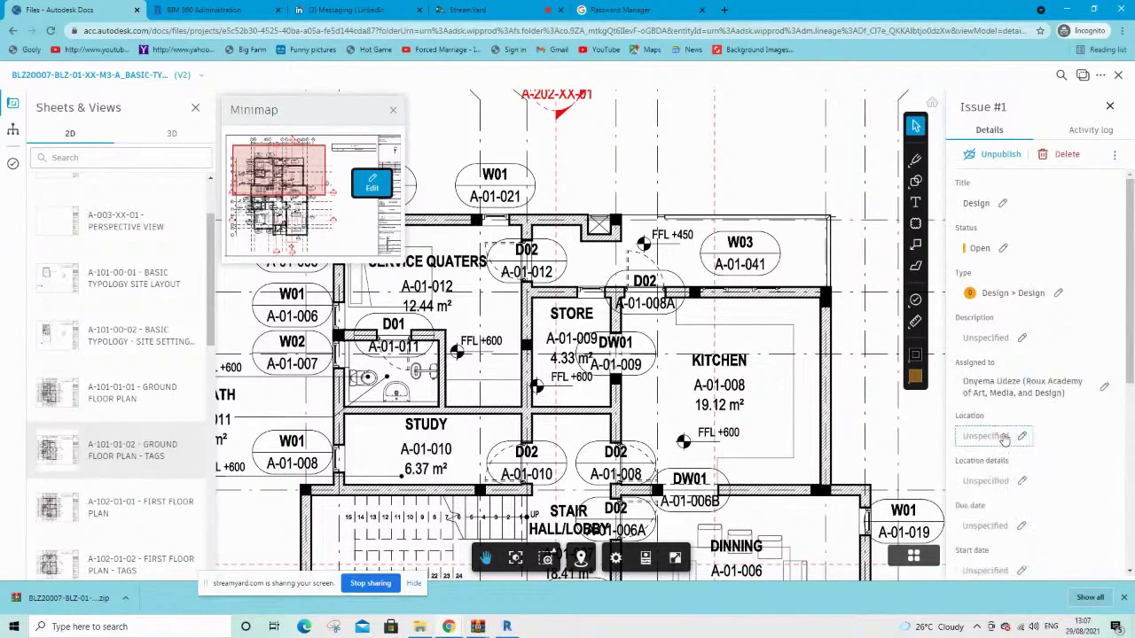
scroll(1014, 384, down, 1)
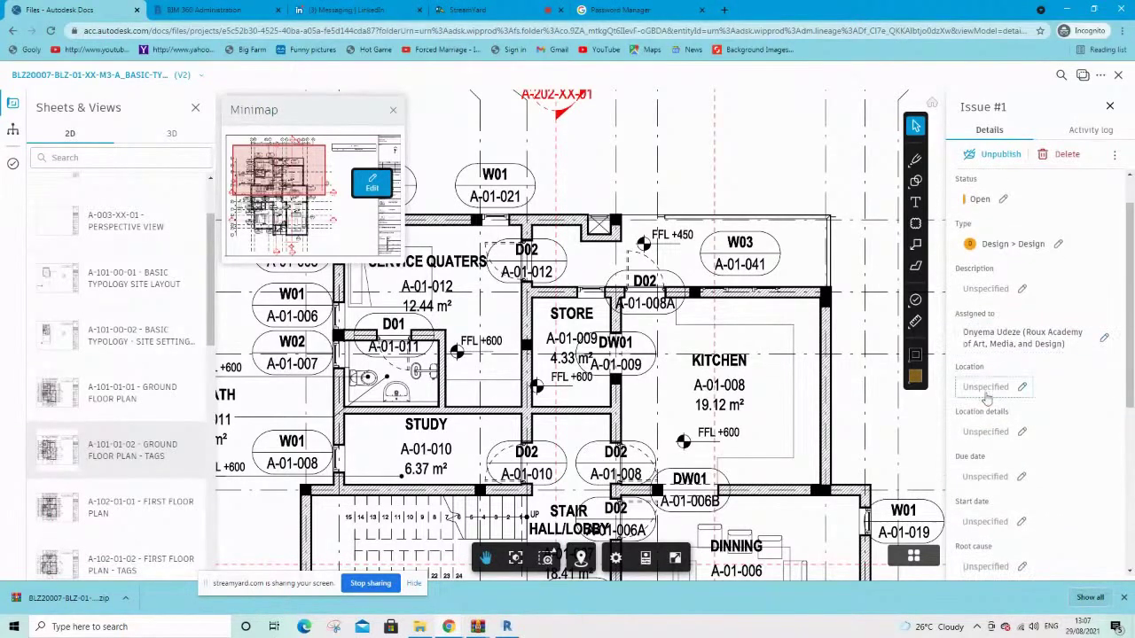
scroll(1001, 381, down, 1)
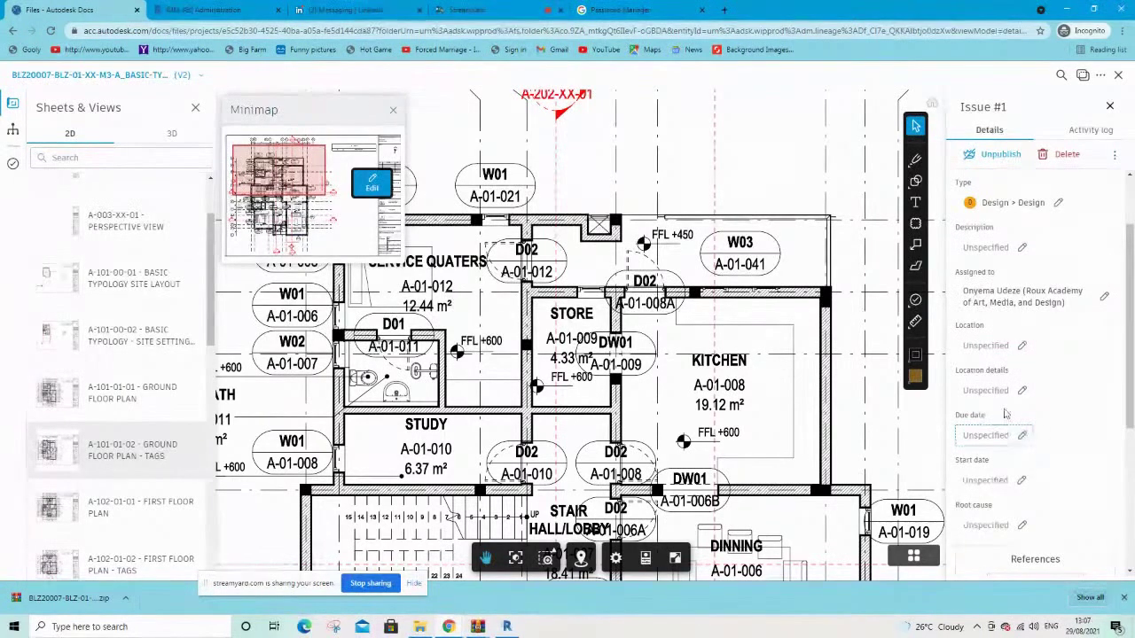
scroll(1007, 412, down, 3)
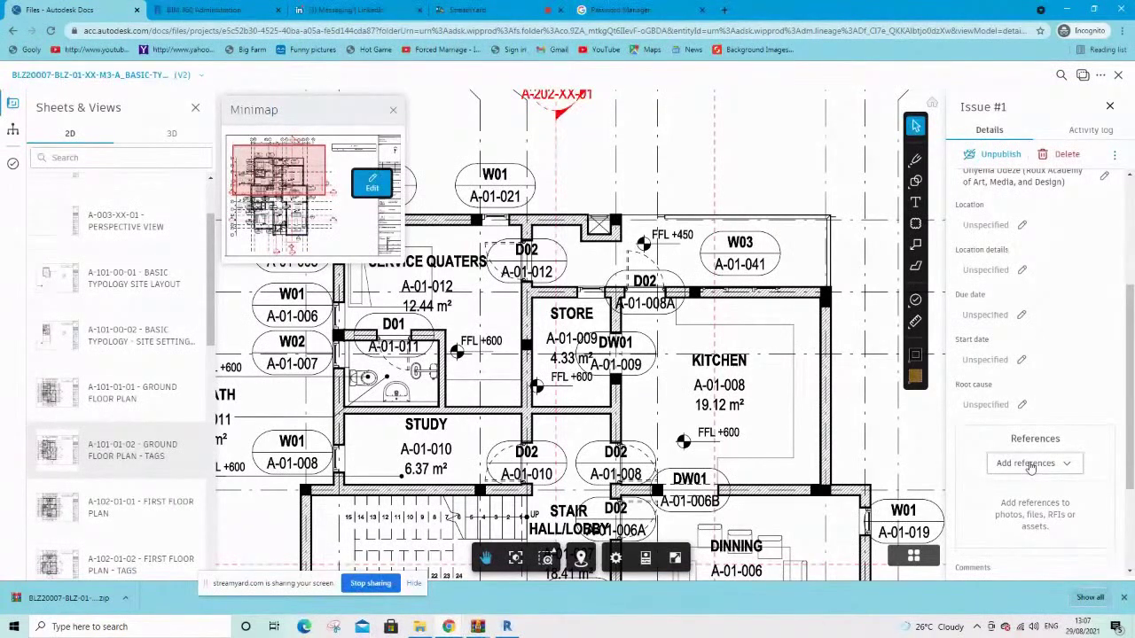
scroll(1046, 369, down, 3)
scroll(1046, 369, up, 6)
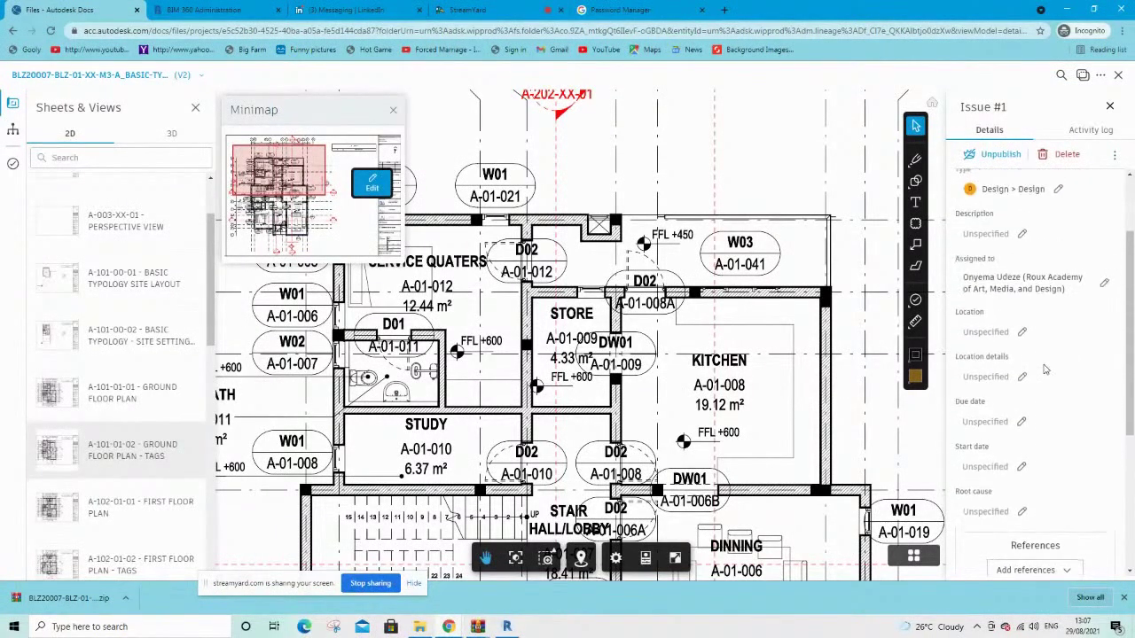
scroll(1046, 369, up, 1)
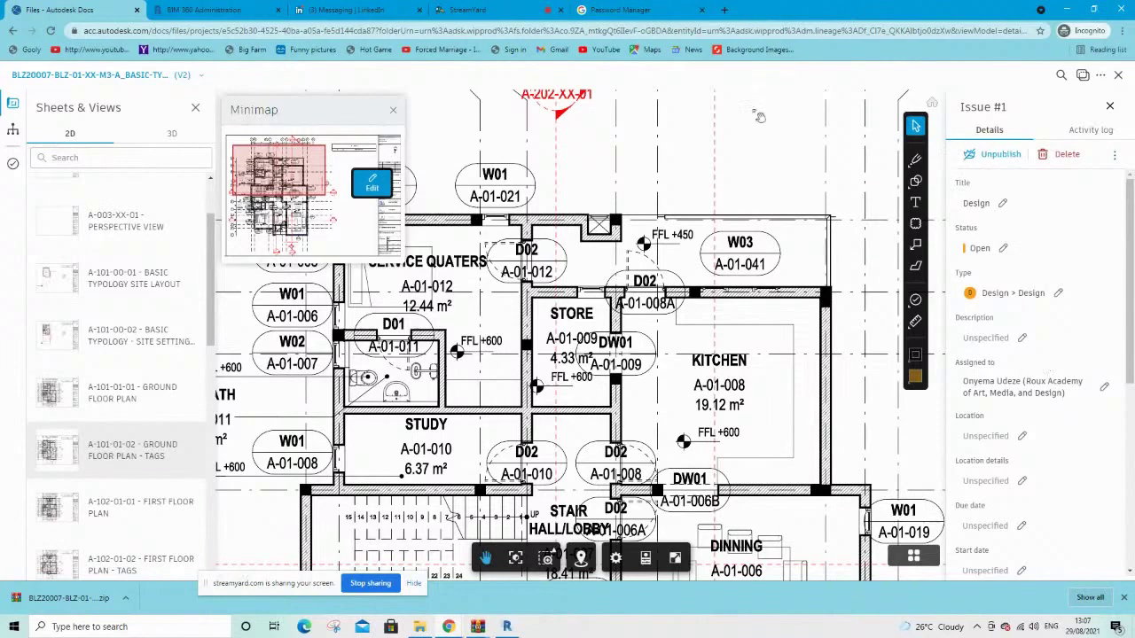
click(746, 166)
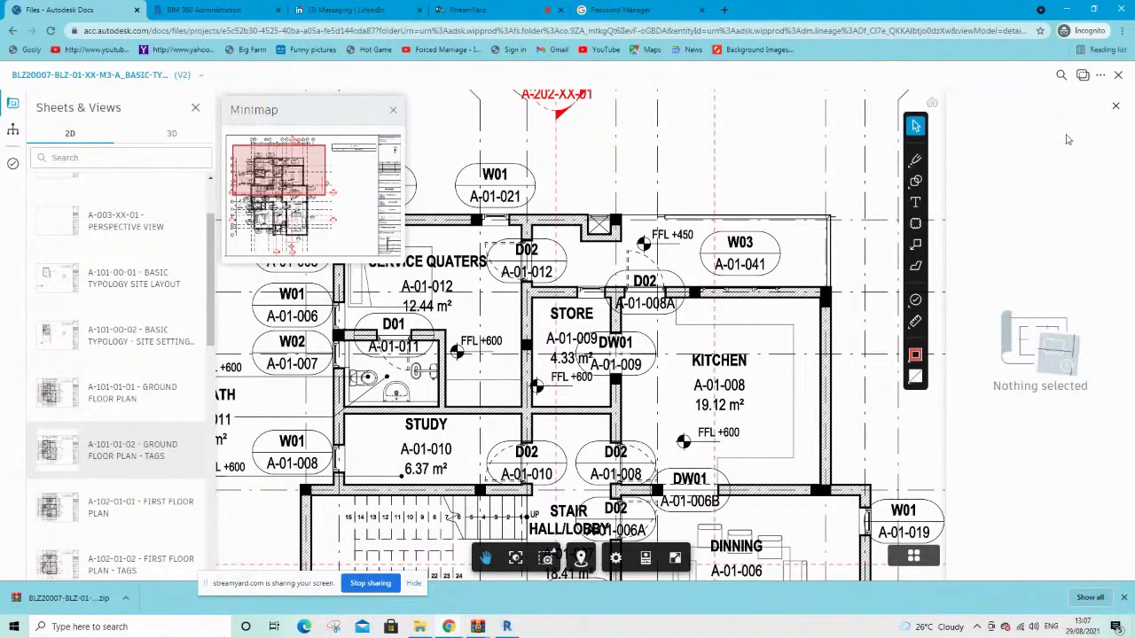
Close the 'Nothing selected' properties panel beside the tags sheet
click(1117, 107)
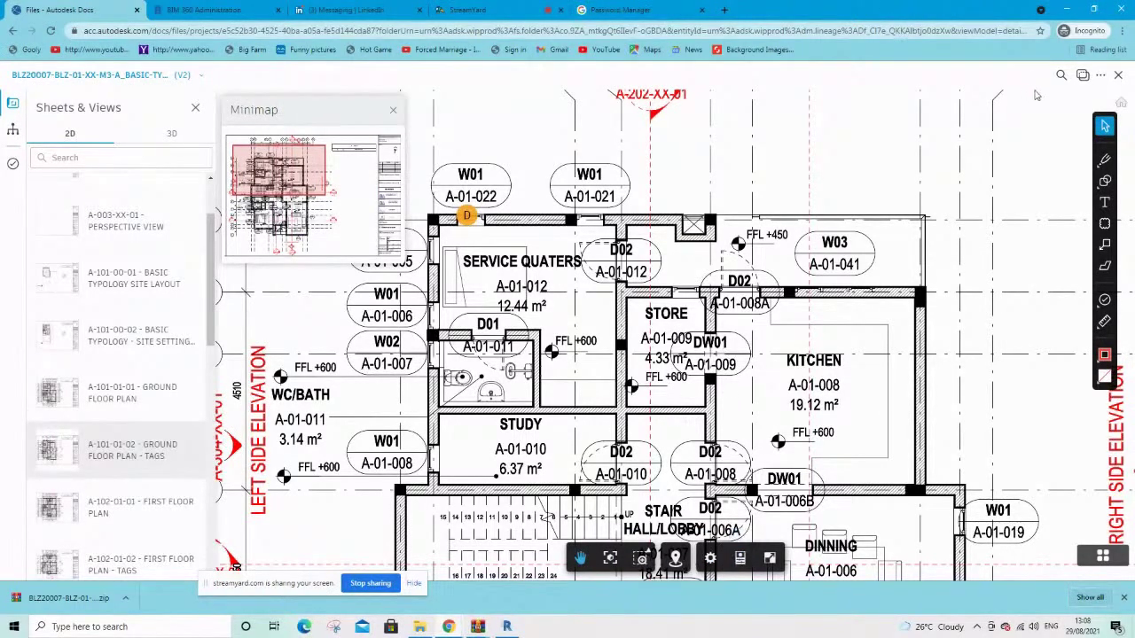
Back in Project Files, try comparing the architectural model's V2 against V1
click(1118, 77)
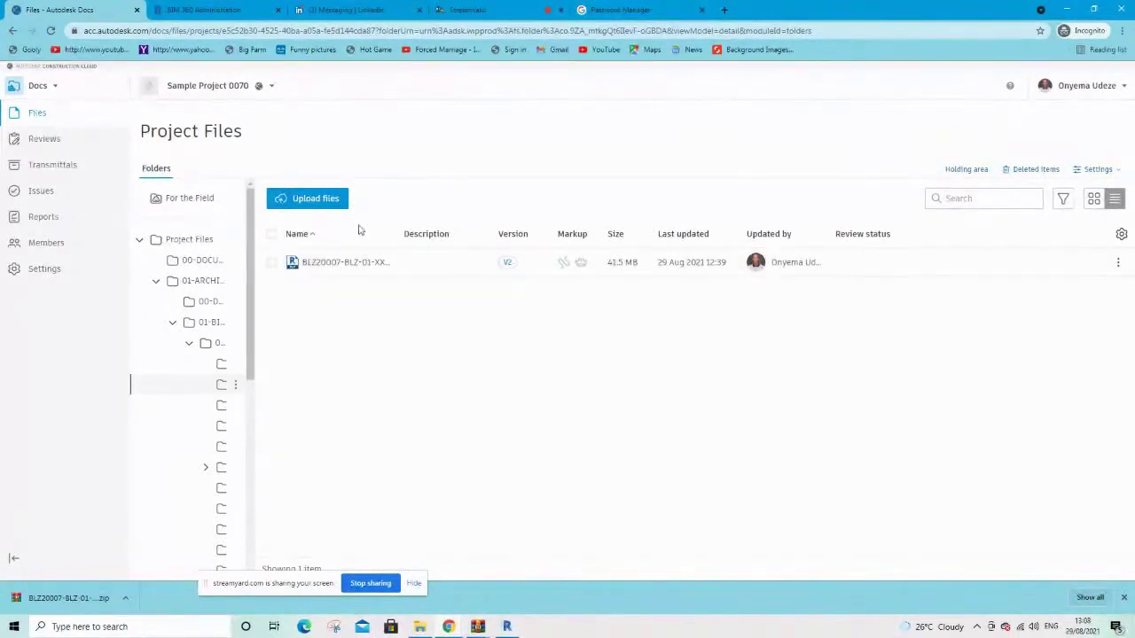
click(503, 265)
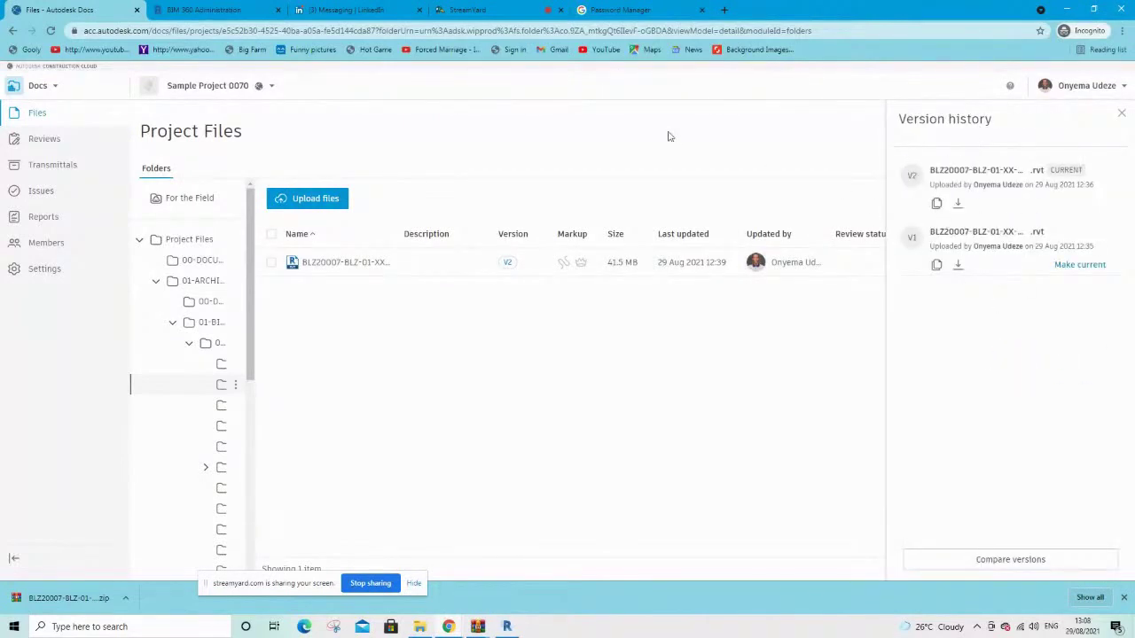
click(1011, 562)
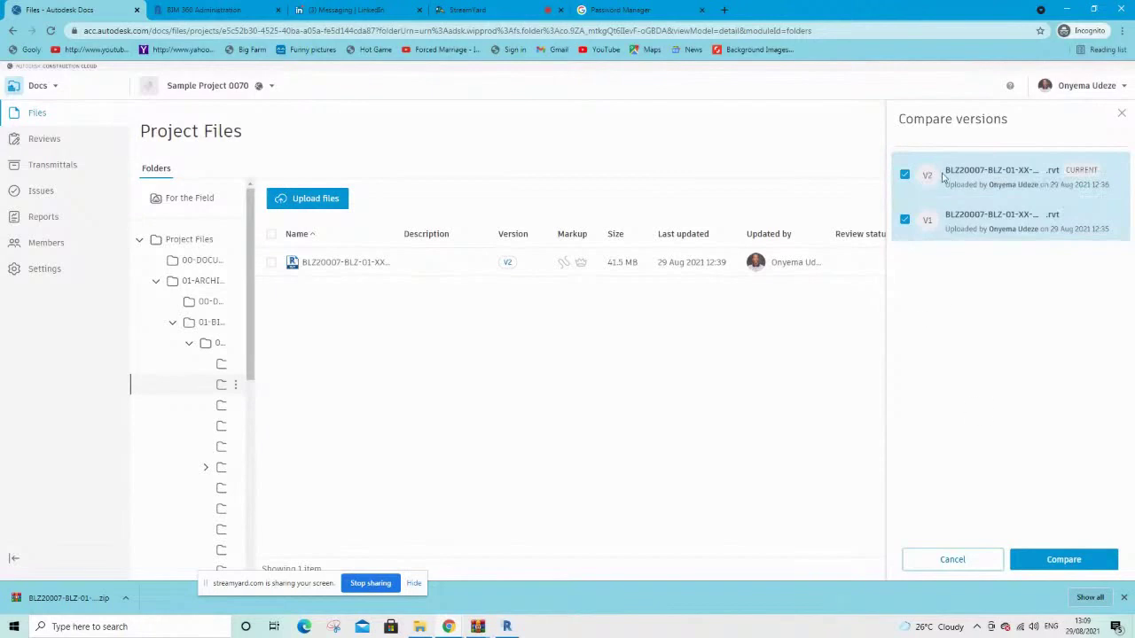
click(1063, 560)
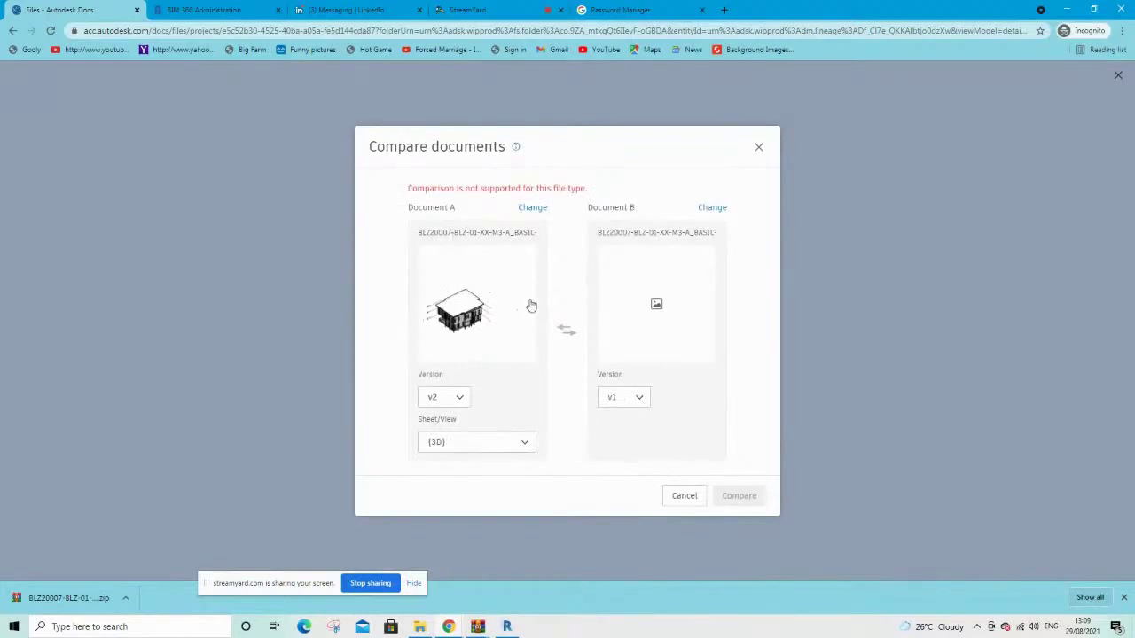
Try changing Document B and its version in Compare documents, leaving v1 chosen
click(666, 323)
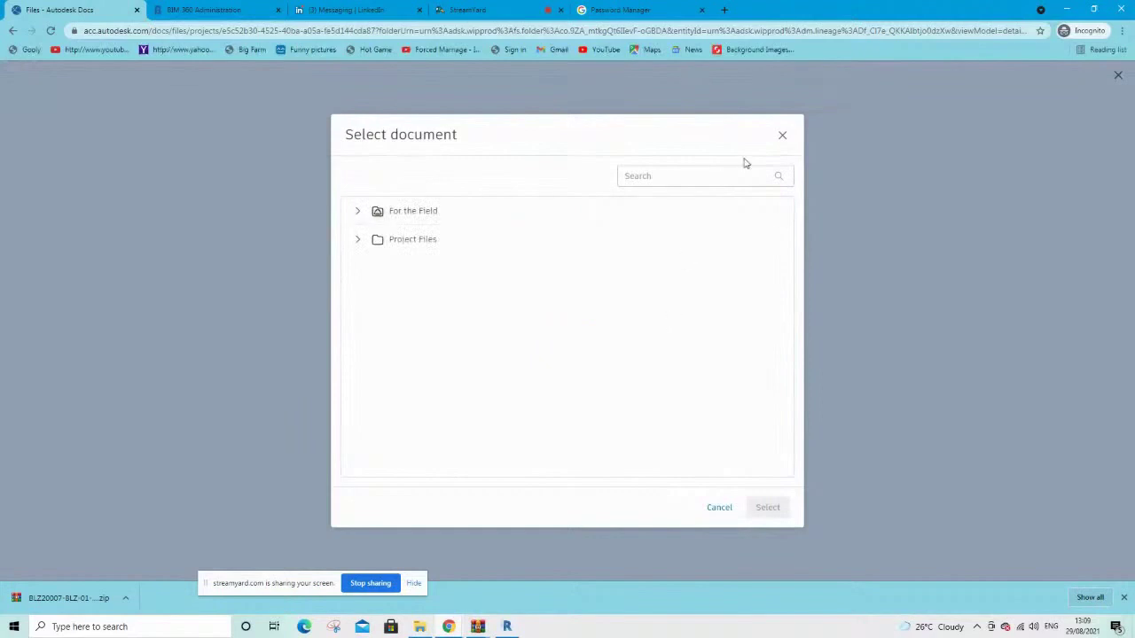
click(783, 138)
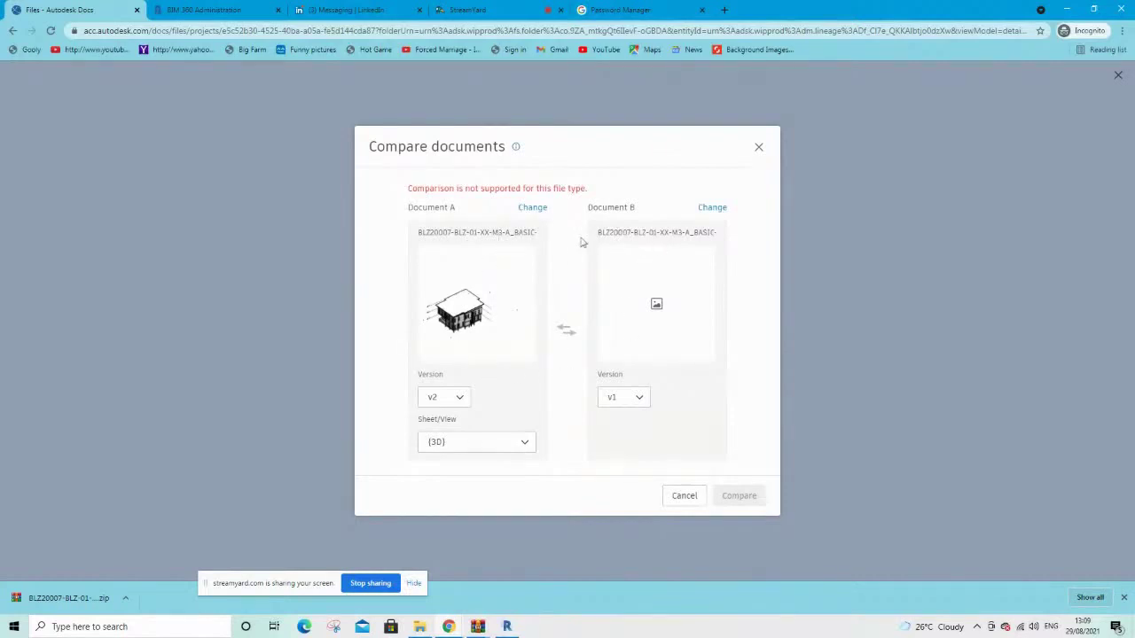
click(633, 398)
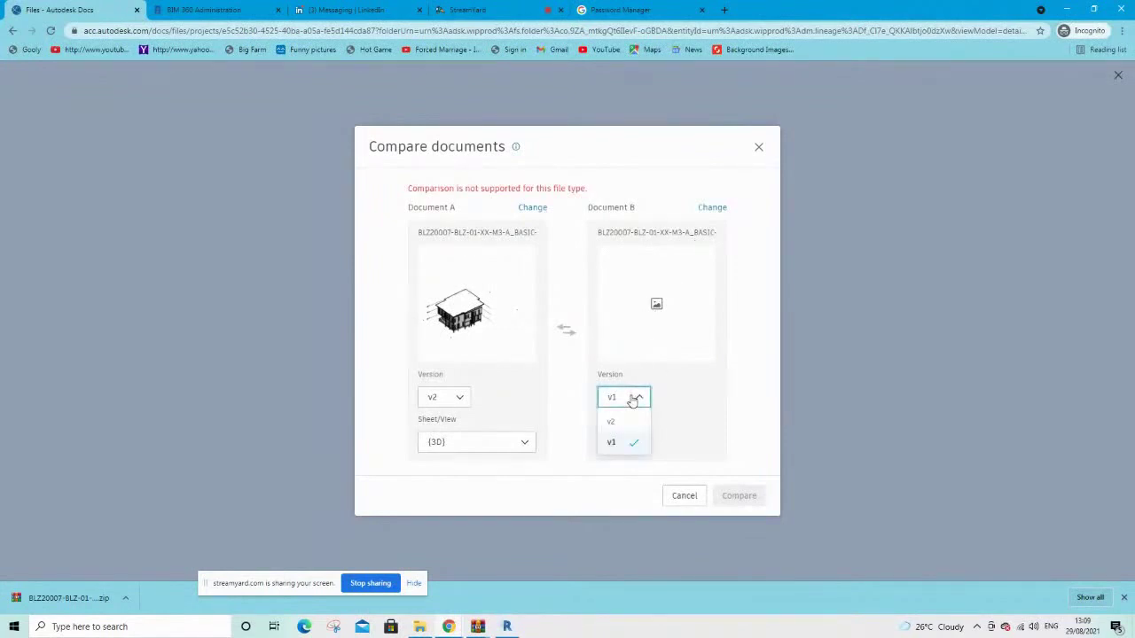
click(633, 398)
click(629, 398)
click(666, 434)
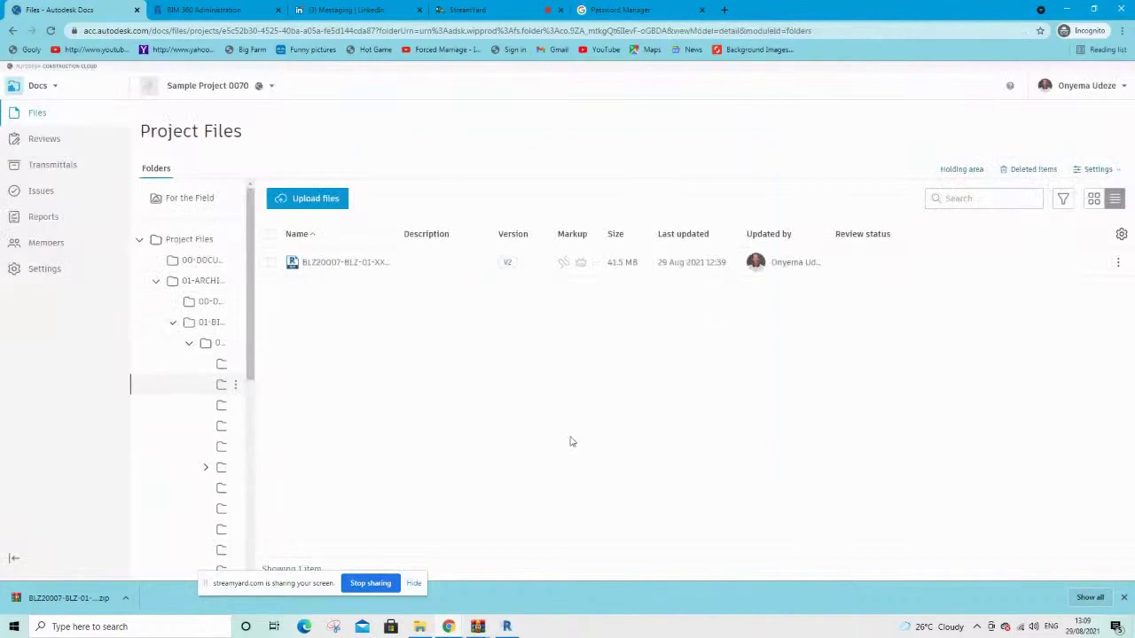
Browse into 03-MEP > 01-BIM > 00-MODEL > 01-REVIT to list the MEP model
mouse_move(506, 627)
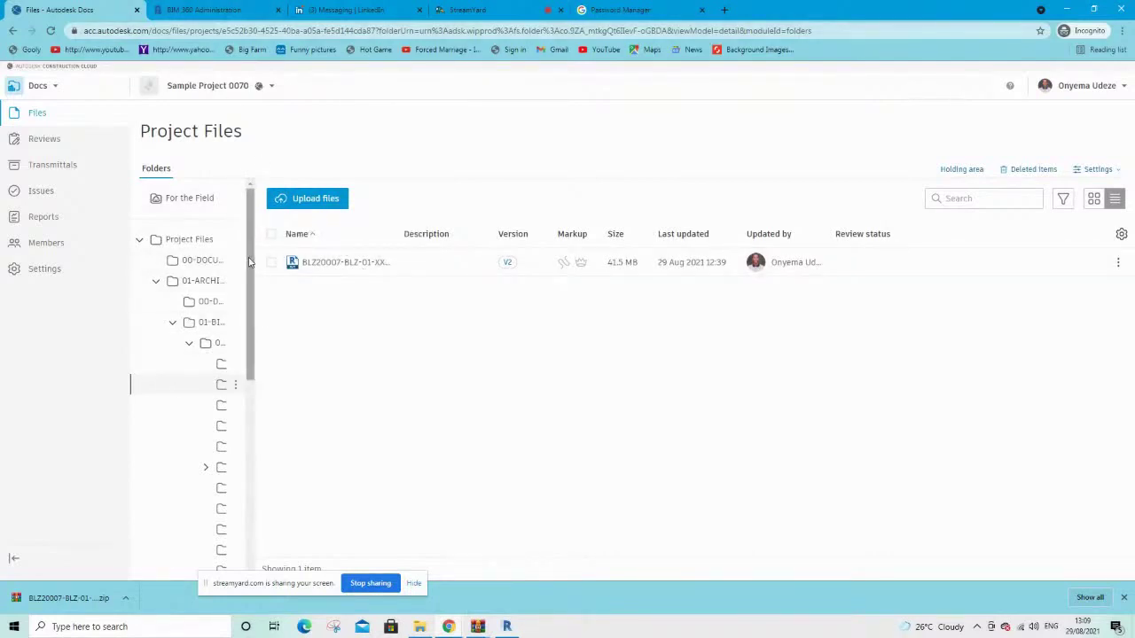
drag(251, 263, 255, 465)
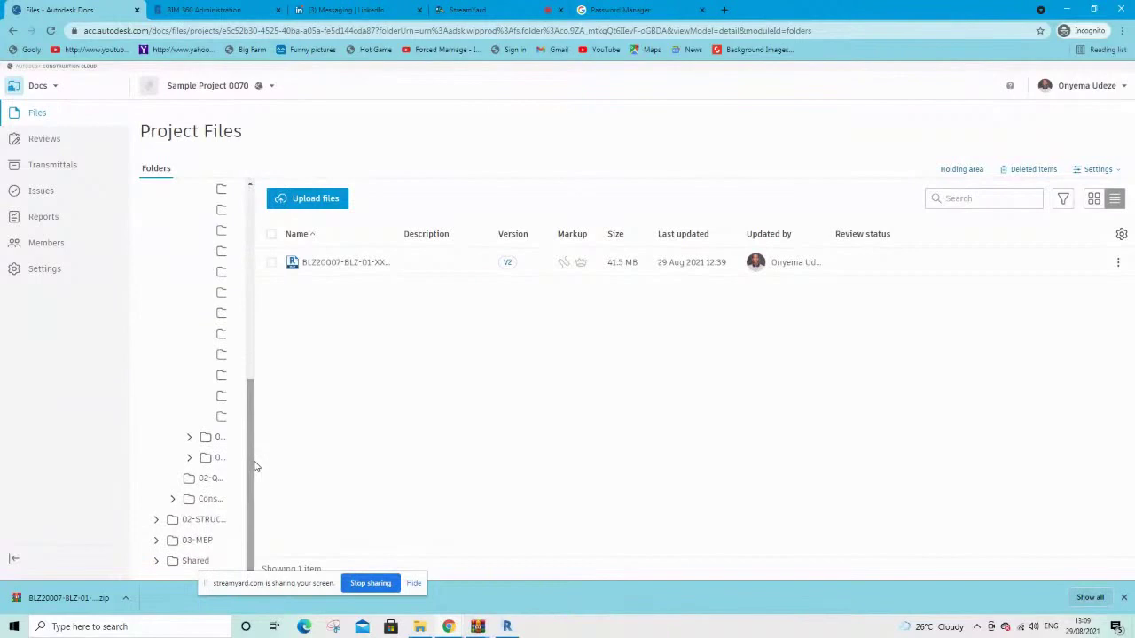
click(198, 543)
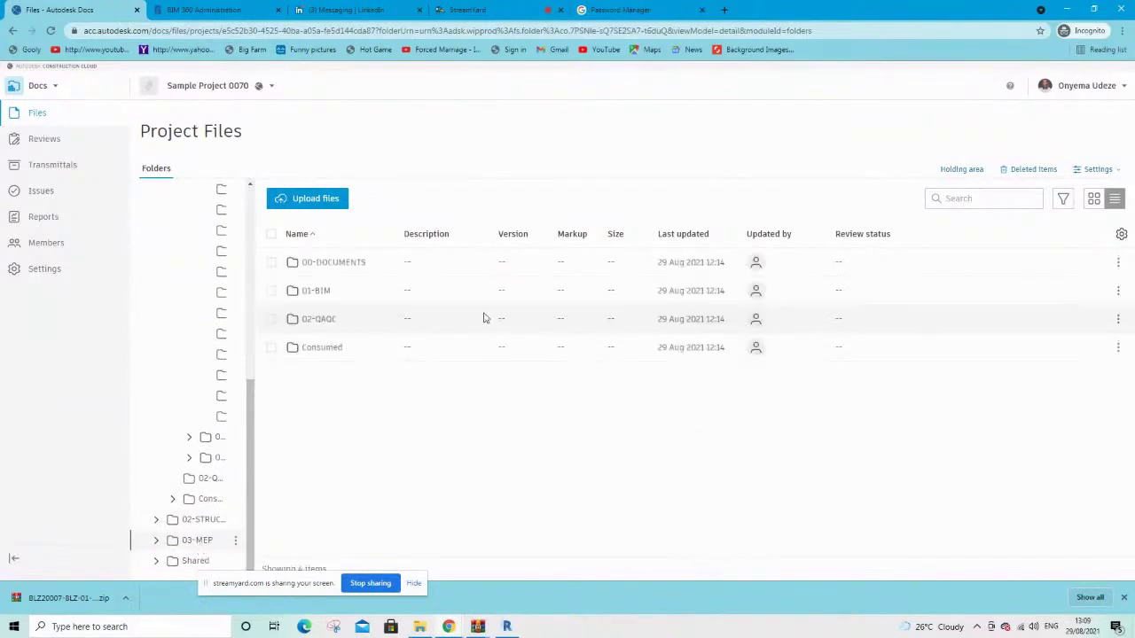
click(317, 290)
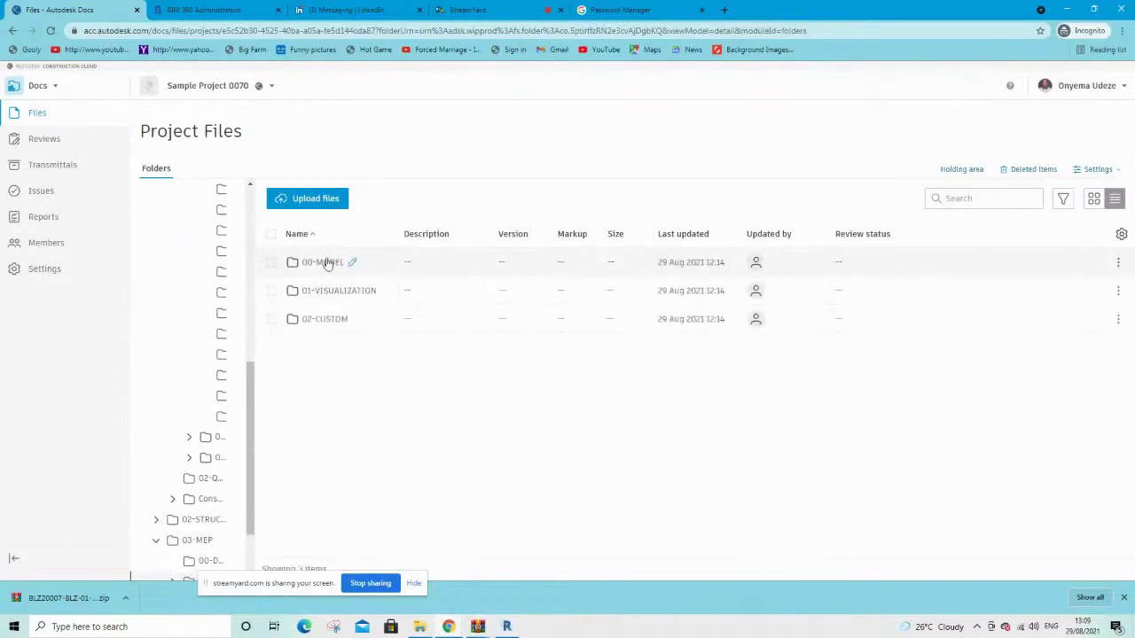
click(324, 263)
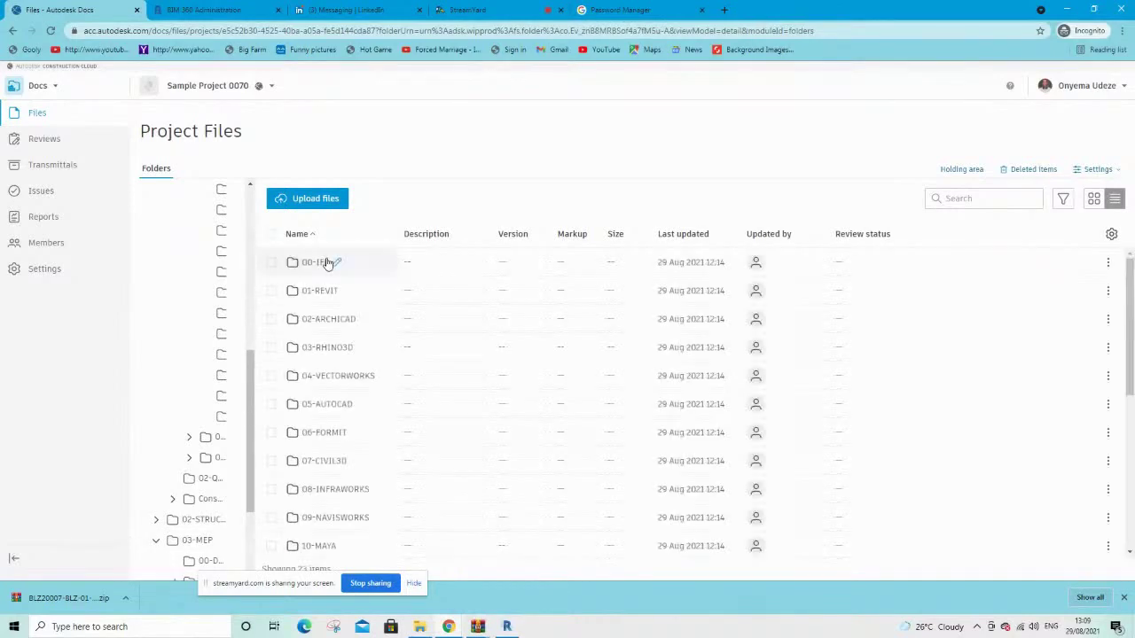
click(326, 292)
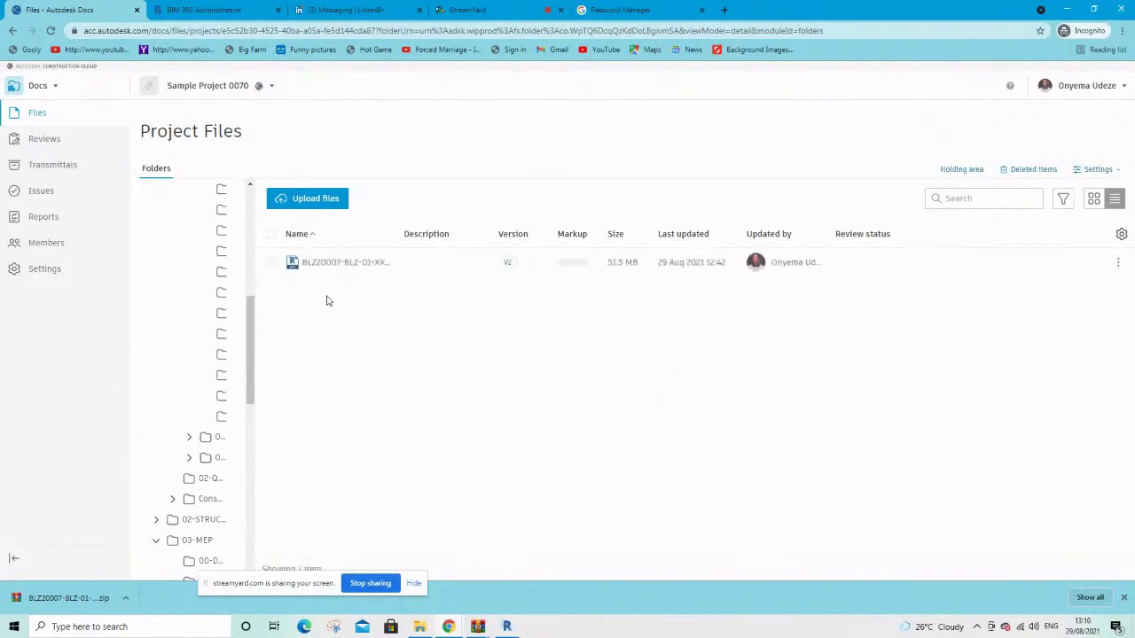
Try comparing the MEP model's V2 and V1, then dismiss the unsupported-comparison message
click(508, 265)
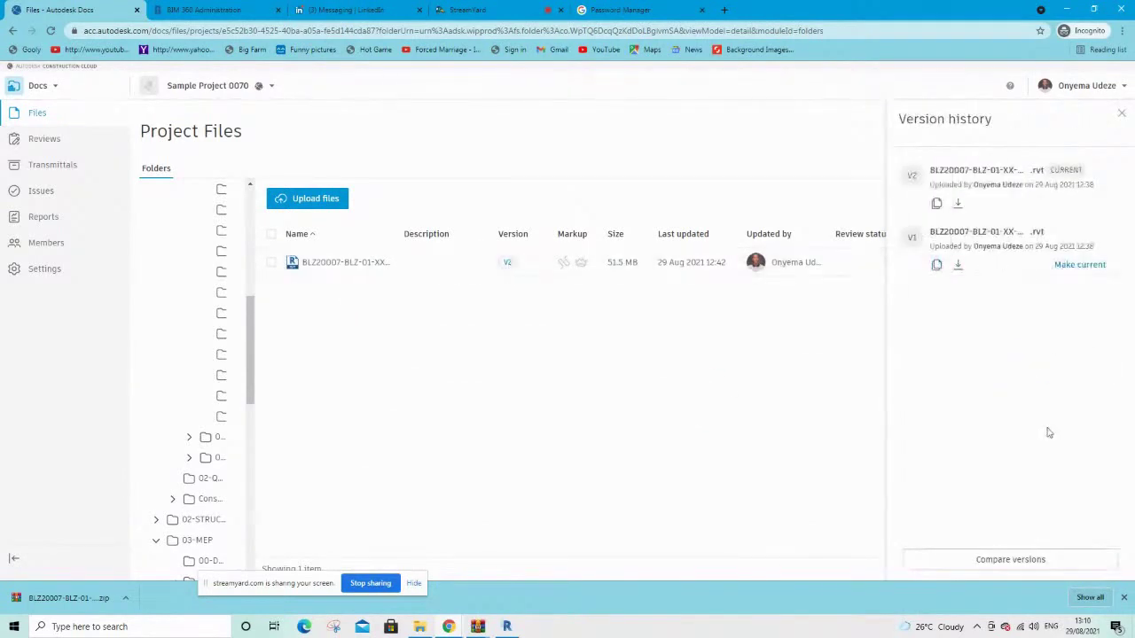
click(1050, 557)
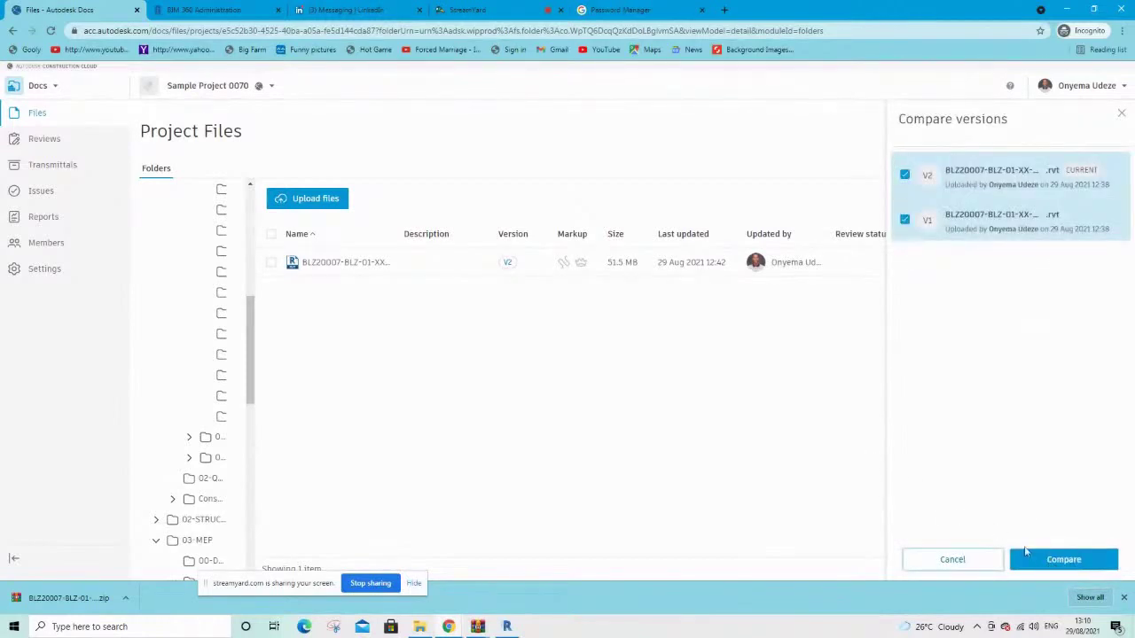
click(1031, 555)
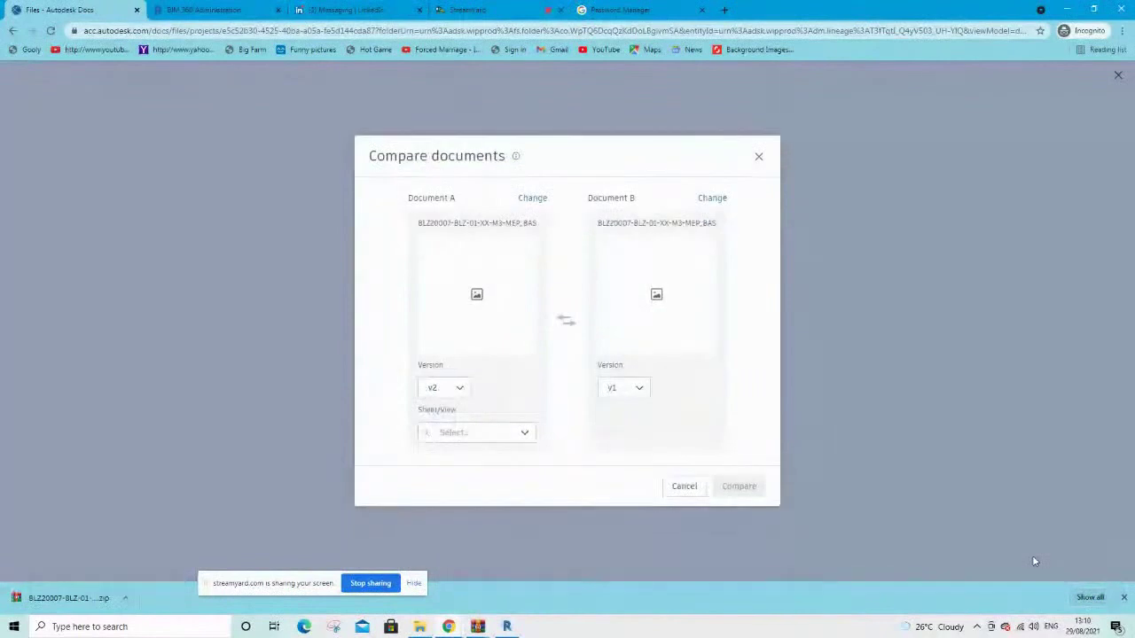
click(758, 146)
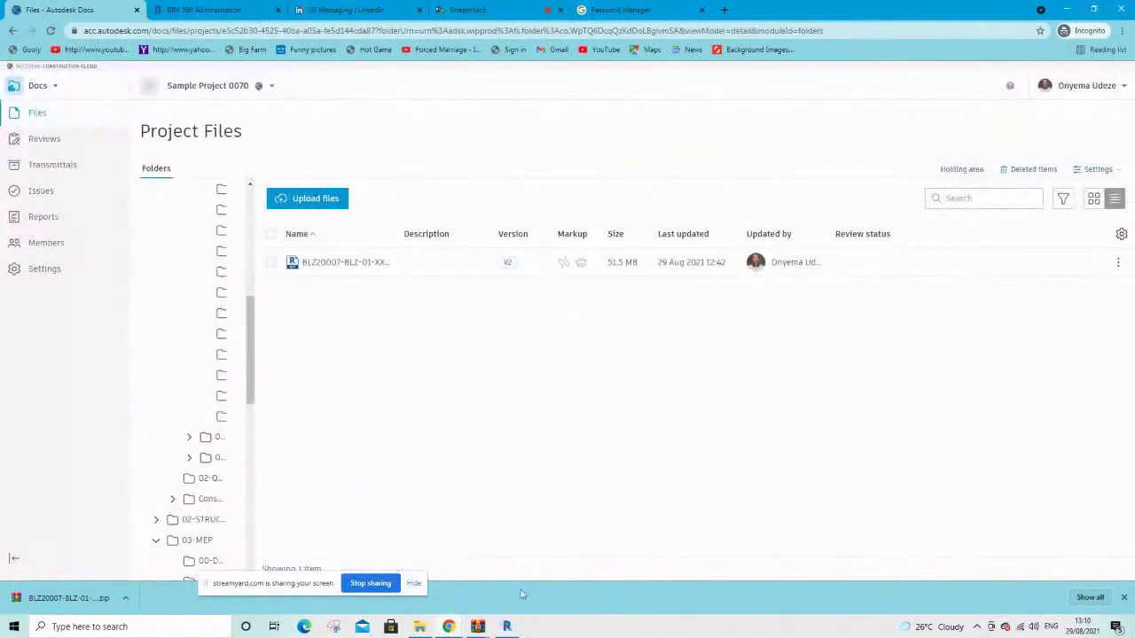
Switch to Revit and list Sample Project 0070's three cloud models in Manage Cloud Models
click(516, 623)
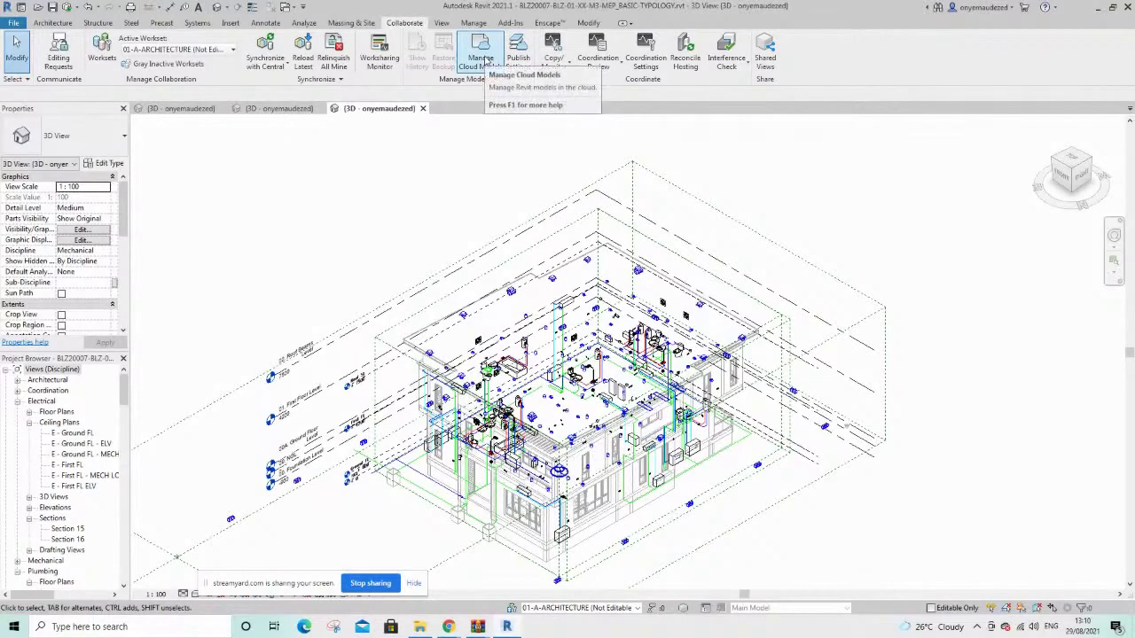
click(486, 60)
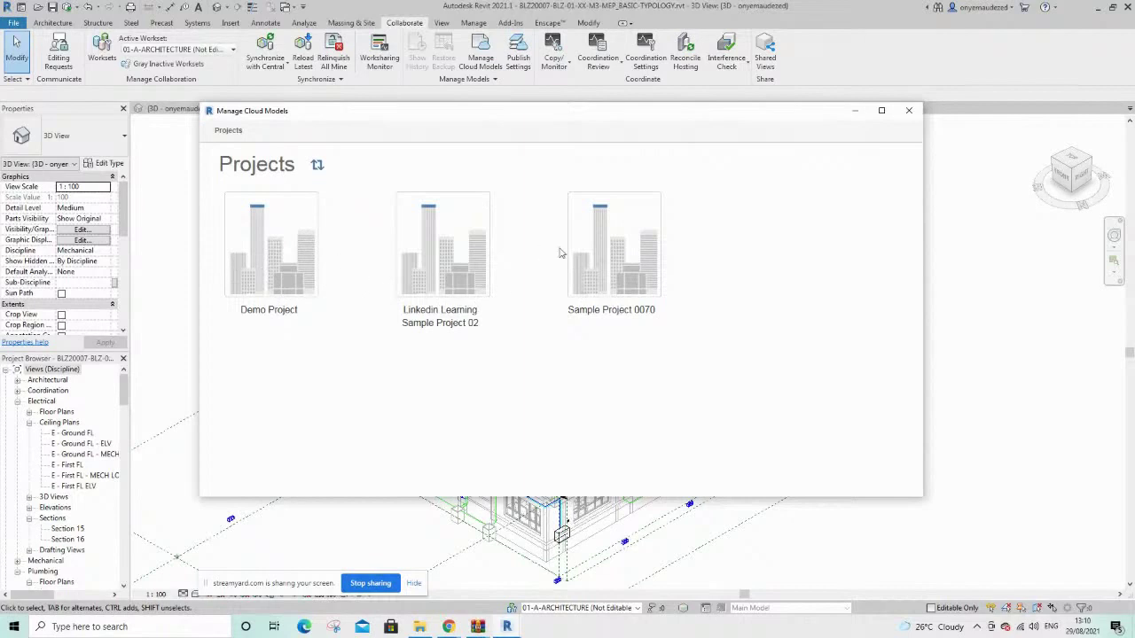
click(611, 272)
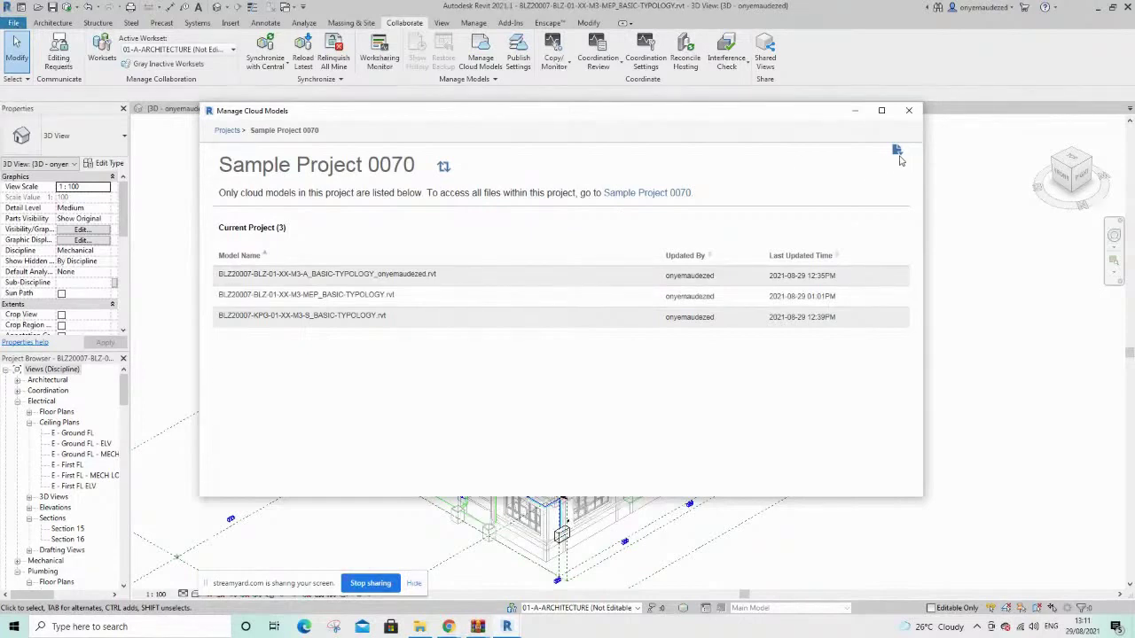
Publish all Sample Project 0070 cloud models from the actions menu, confirming Publish All
click(897, 153)
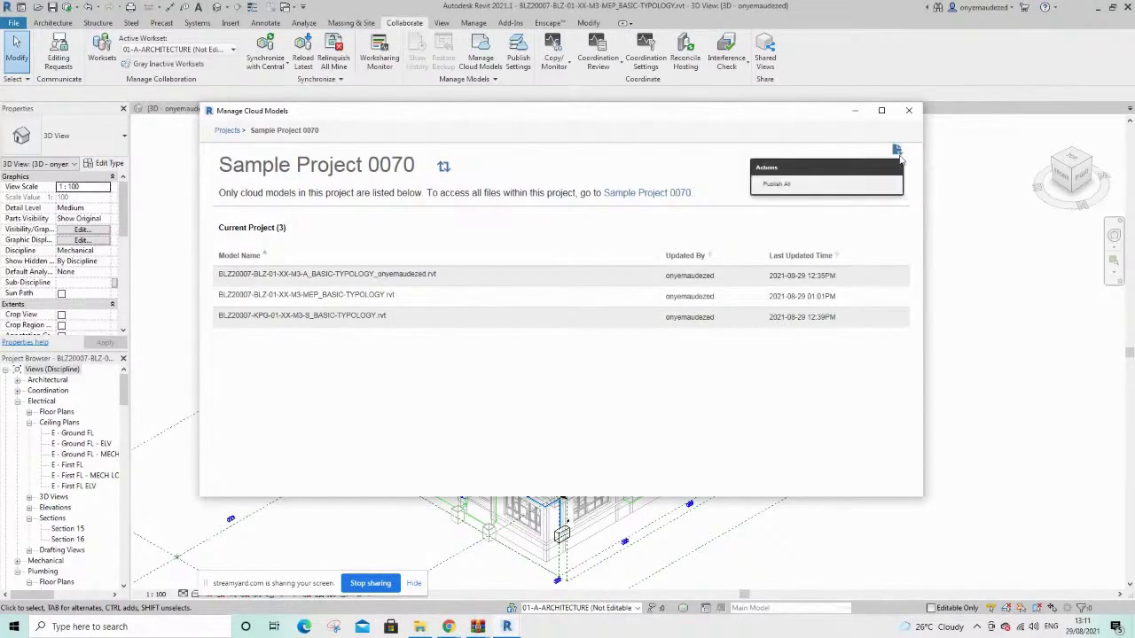
click(791, 188)
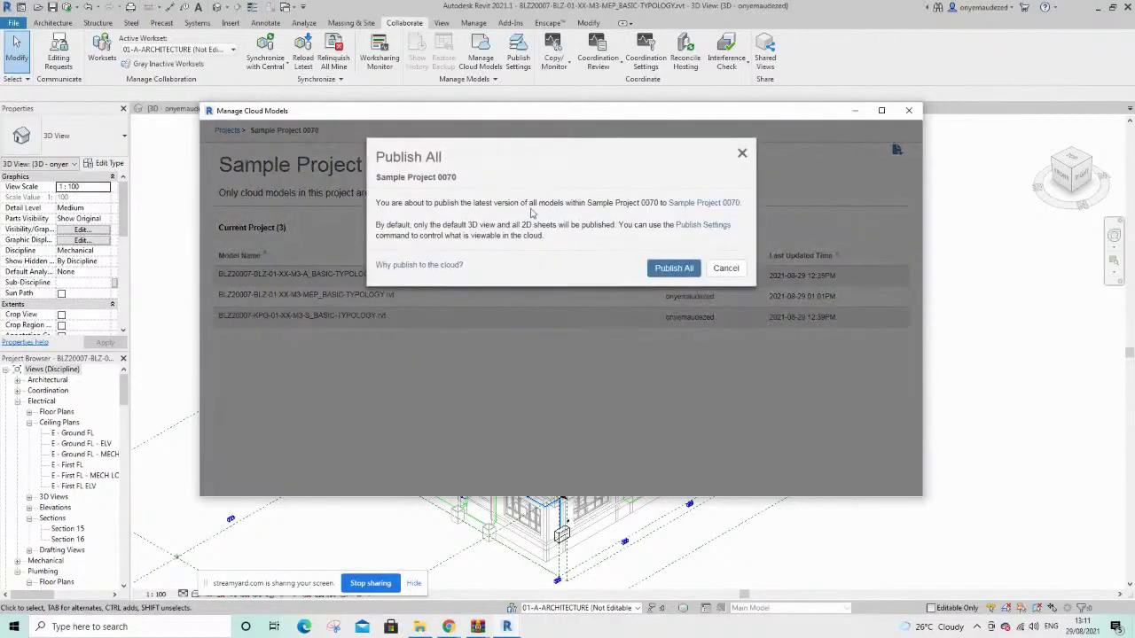
click(669, 270)
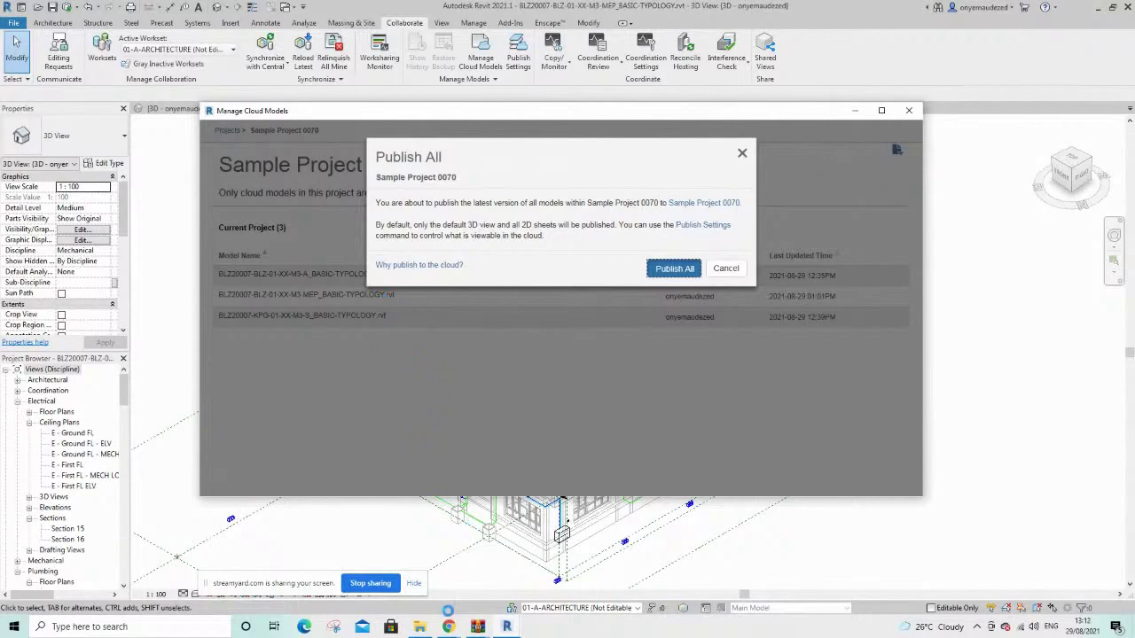
Check the Autodesk Docs project file list, then return to Revit's Manage Cloud Models window
click(448, 626)
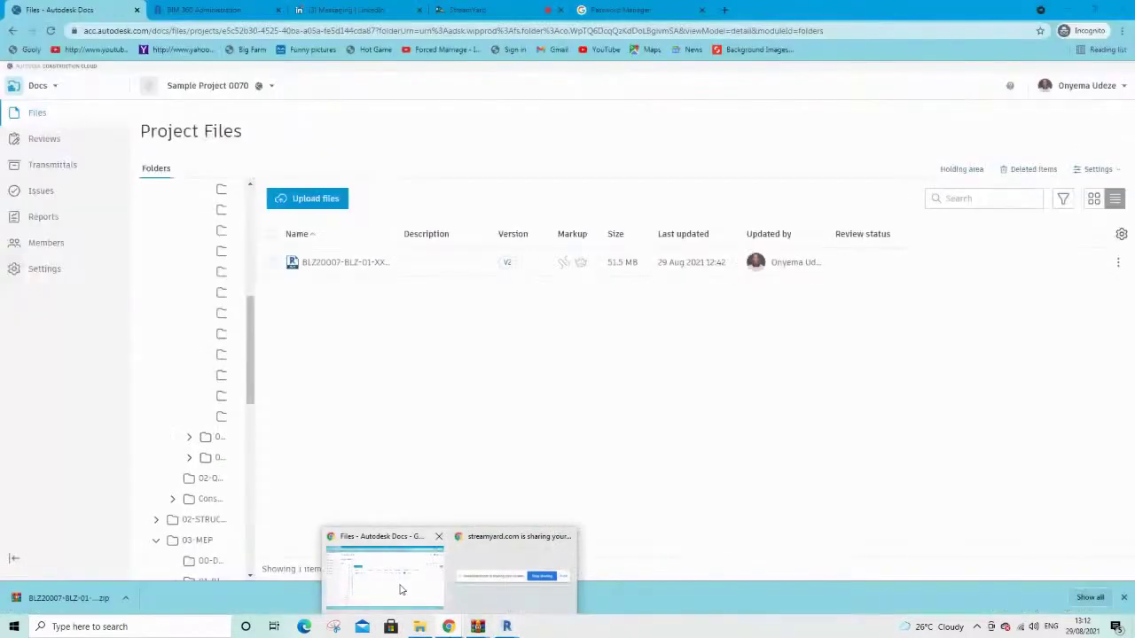
click(400, 588)
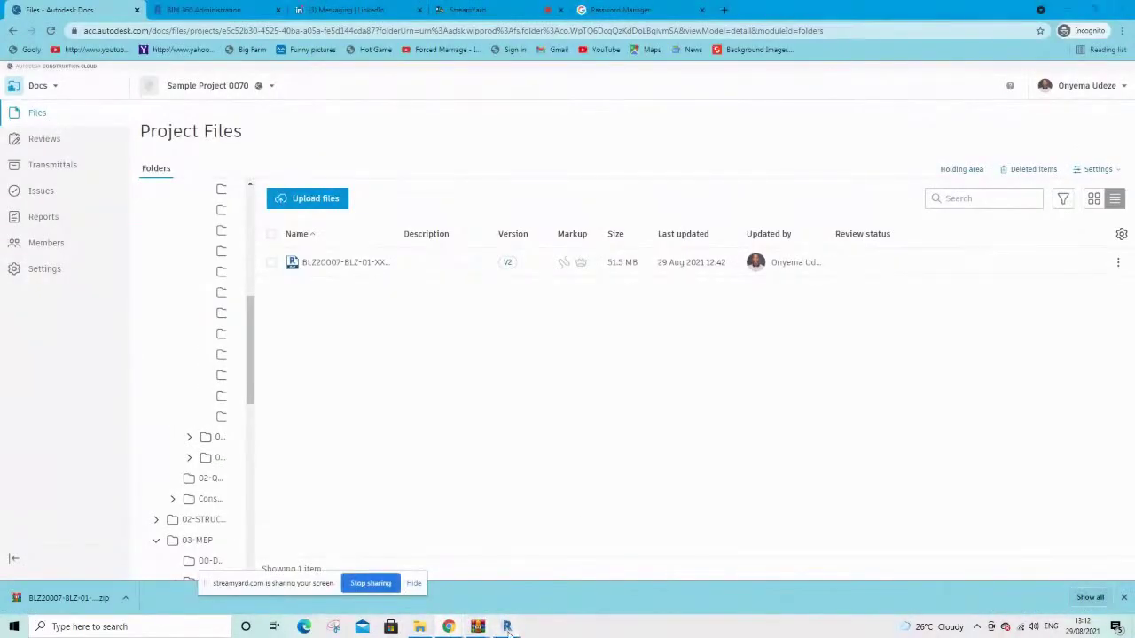
mouse_move(506, 626)
click(528, 576)
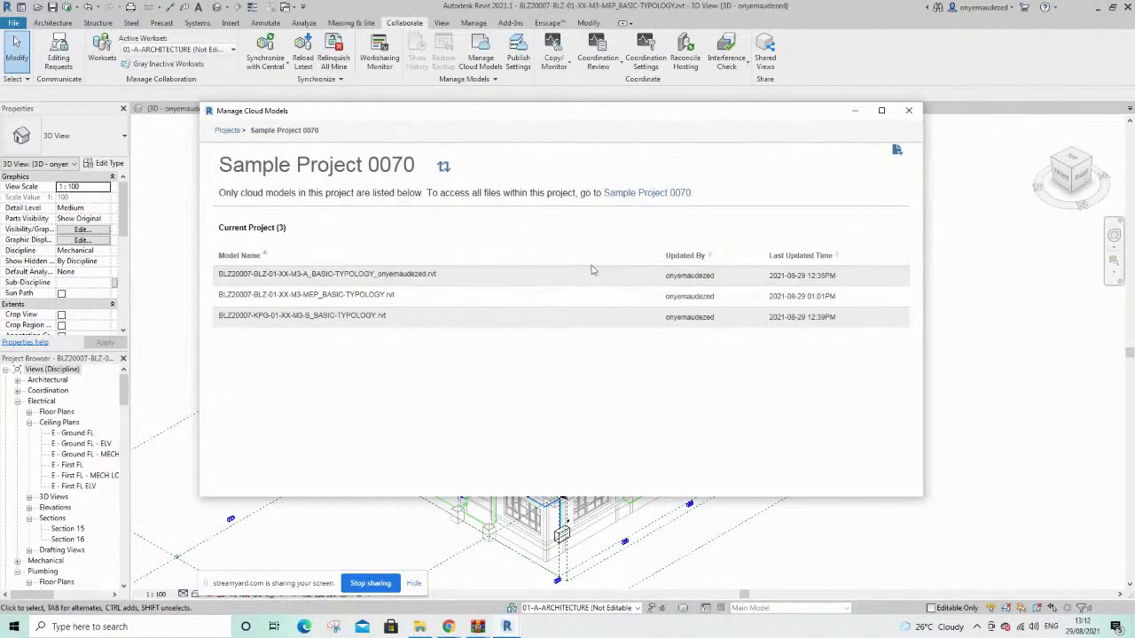
Close the Manage Cloud Models window to get back to the 3D MEP BASIC-TYPOLOGY view
mouse_move(651, 293)
mouse_move(449, 628)
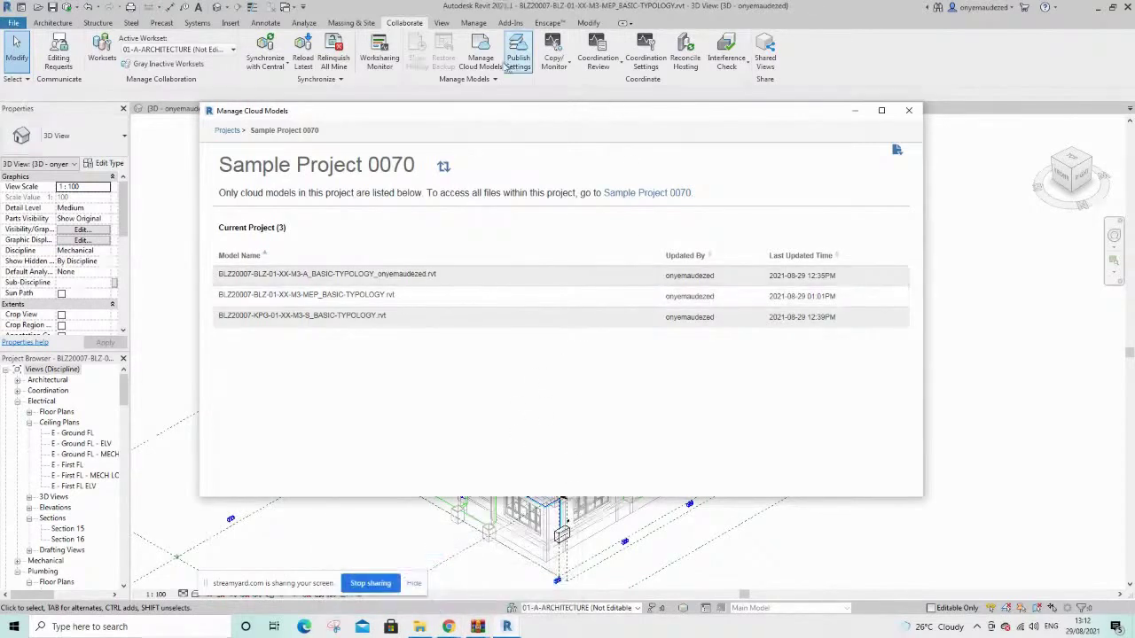
click(855, 110)
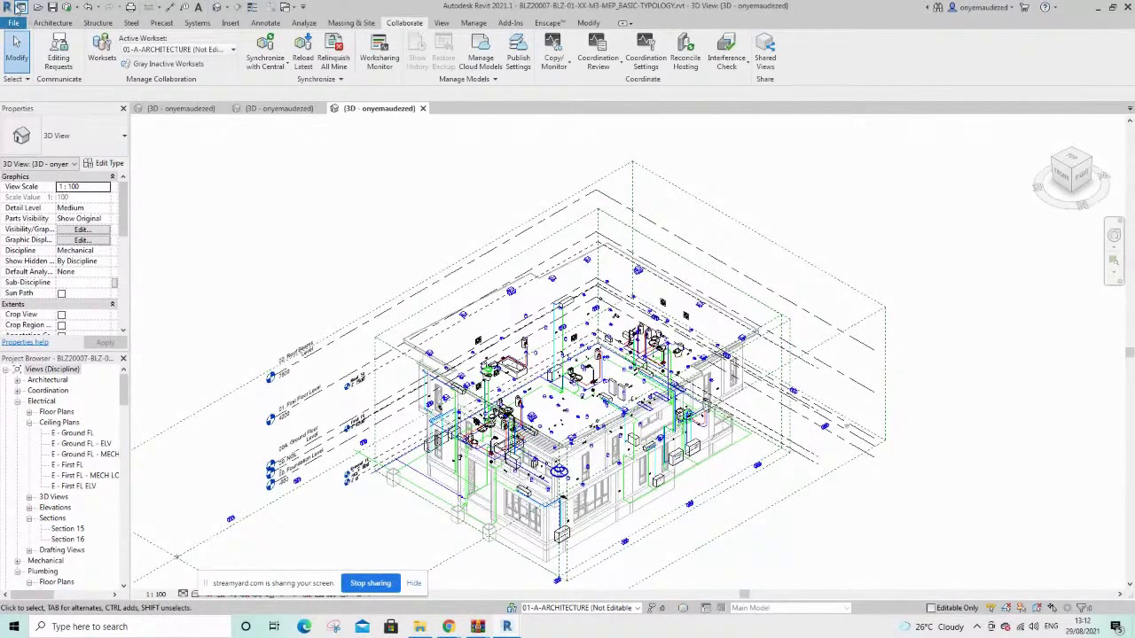
On Revit's home screen, switch to the other cloud account and select Sample Project 0070
click(20, 7)
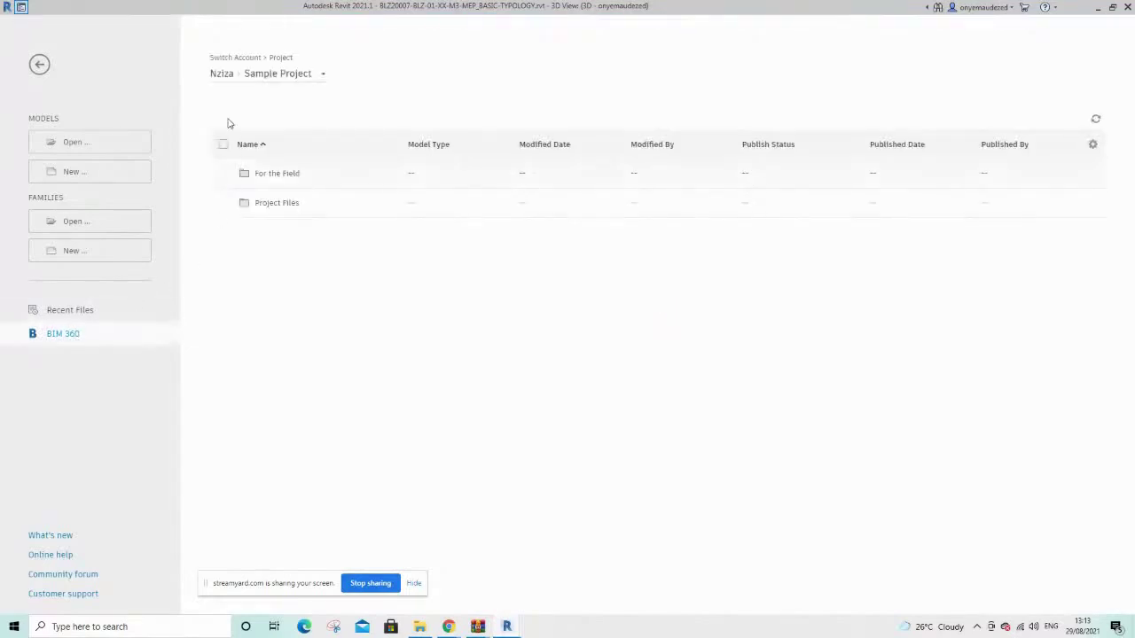
click(254, 76)
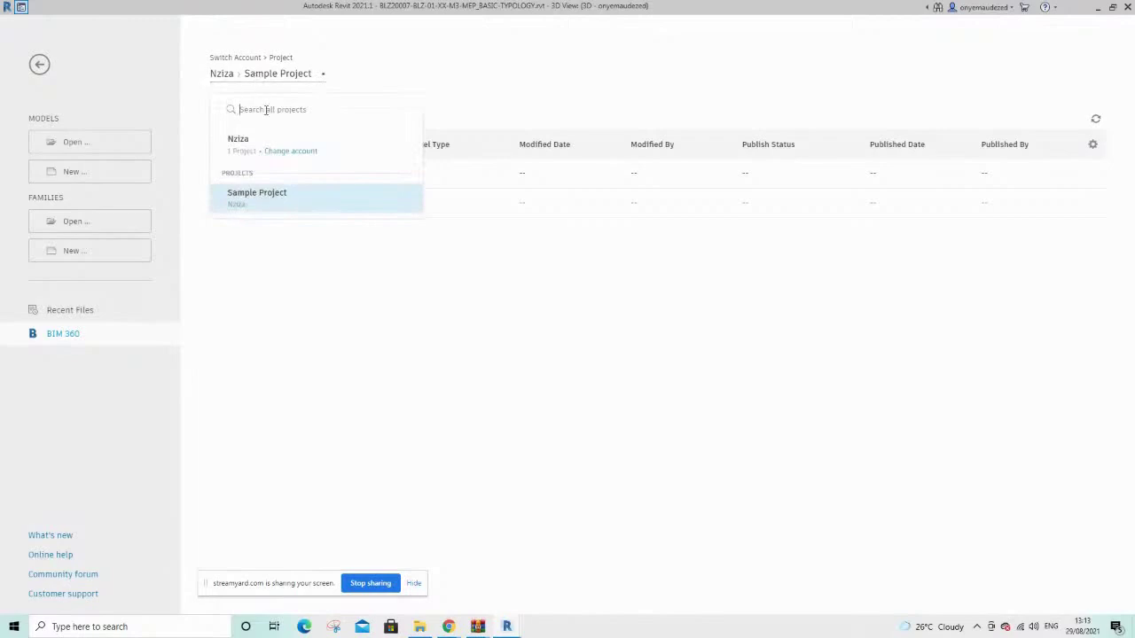
click(282, 152)
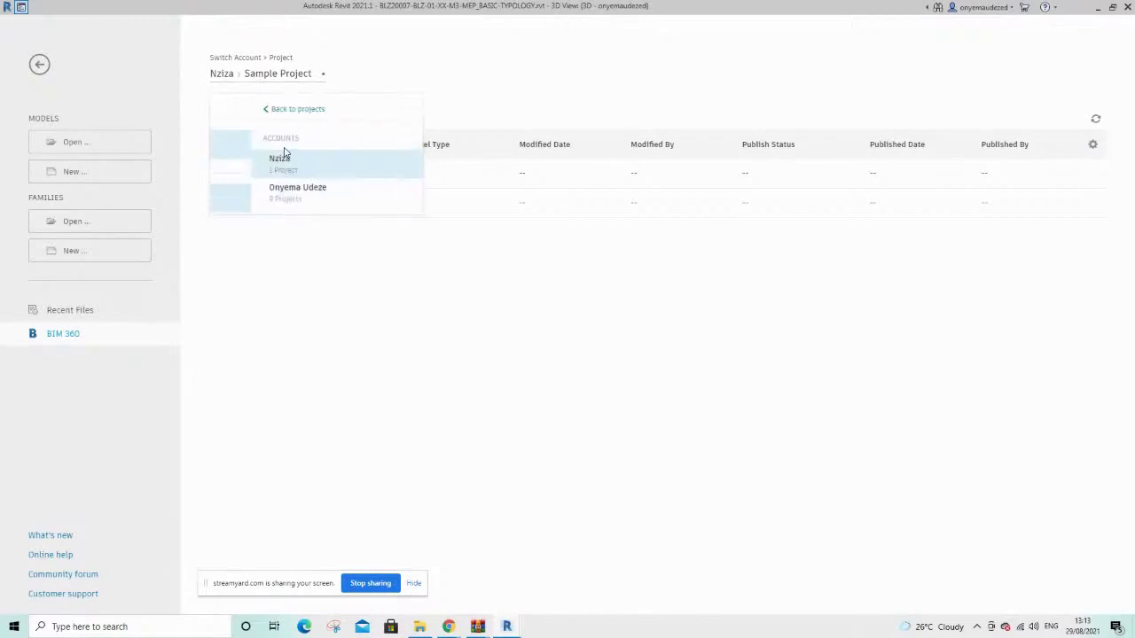
click(259, 201)
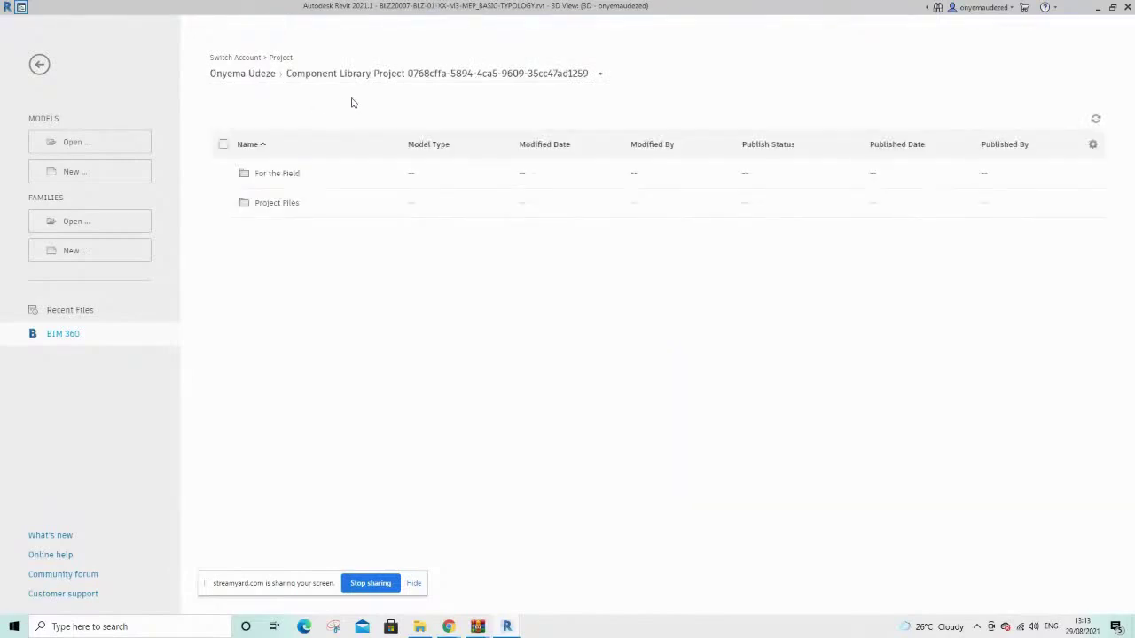
click(397, 76)
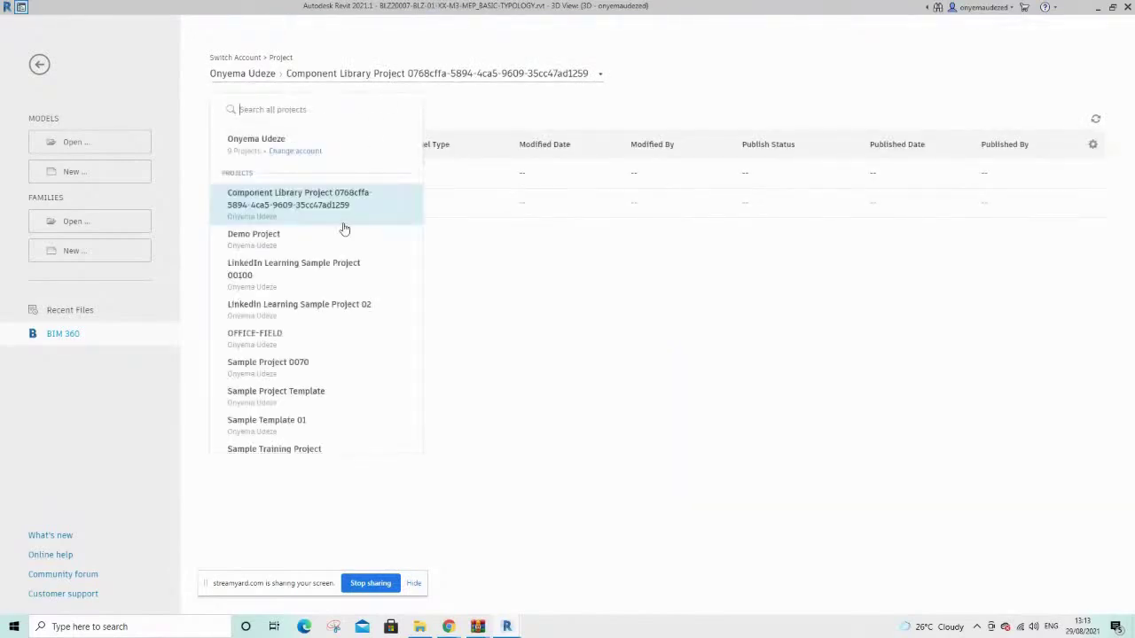
click(275, 371)
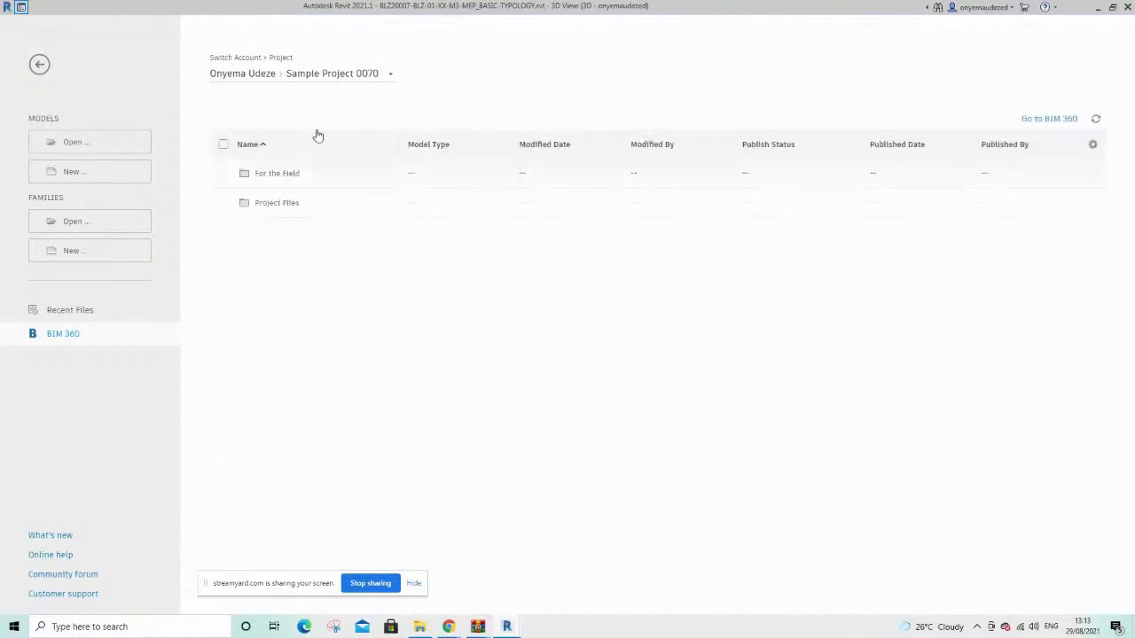
Browse Project Files › 03-MEP › 01-BIM › 00-MODEL › 01-REVIT and check the MEP model's actions menu
click(271, 212)
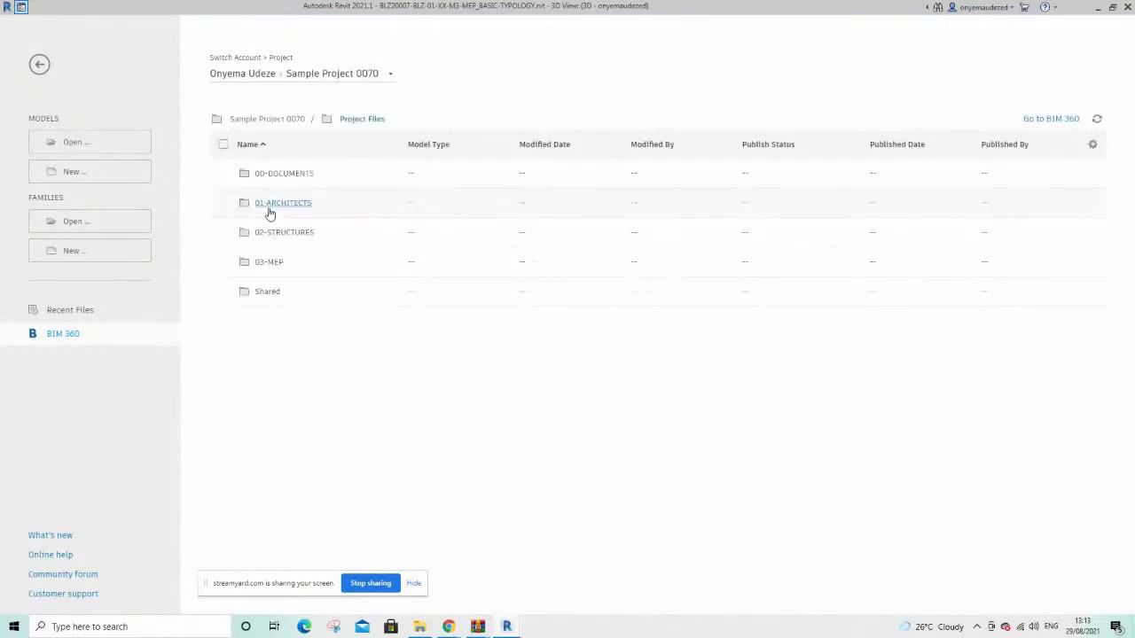
click(270, 264)
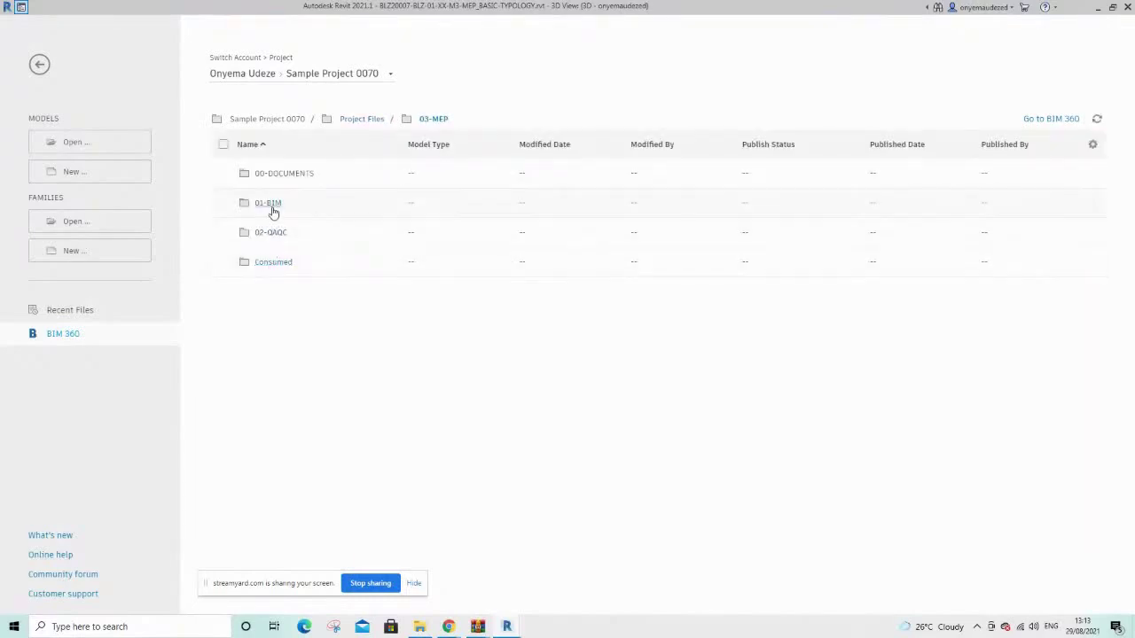
click(272, 209)
click(274, 173)
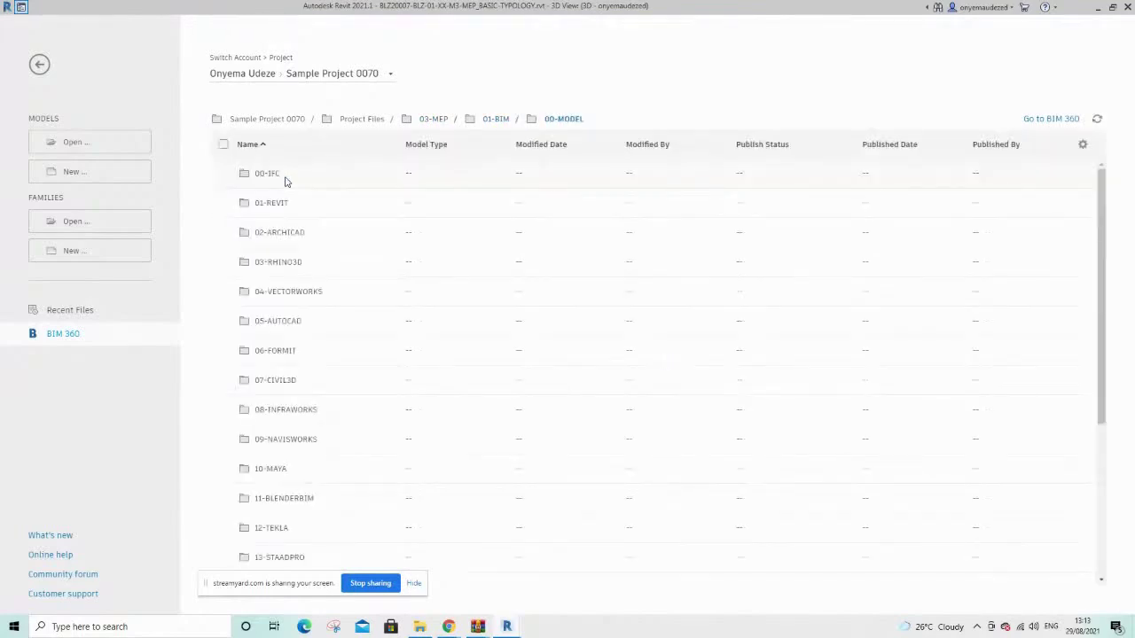
click(274, 203)
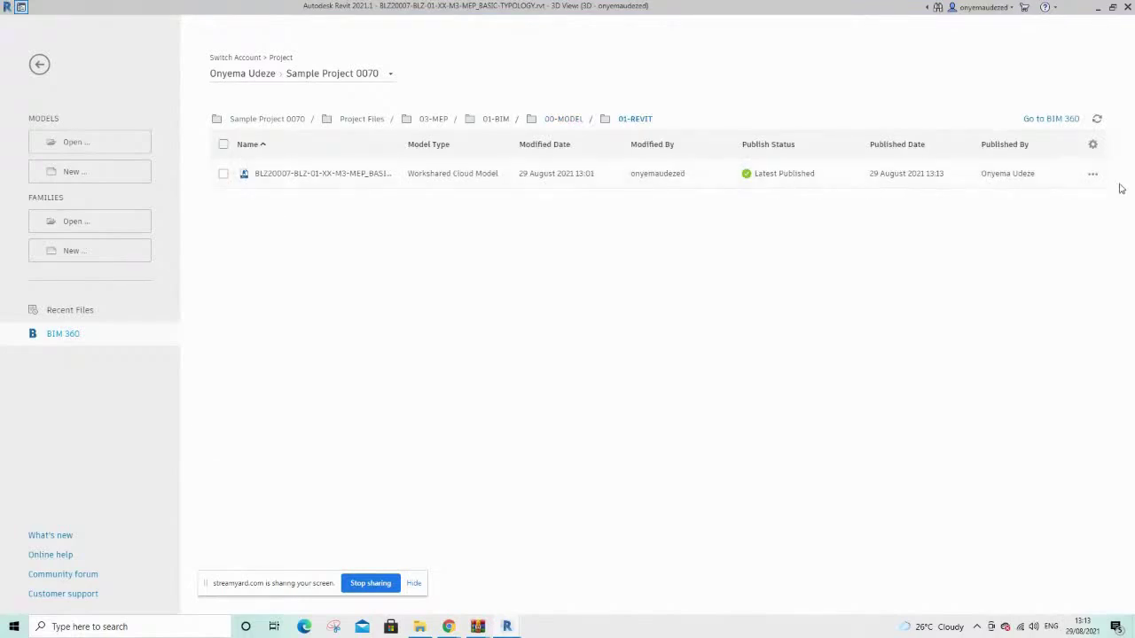
click(1093, 176)
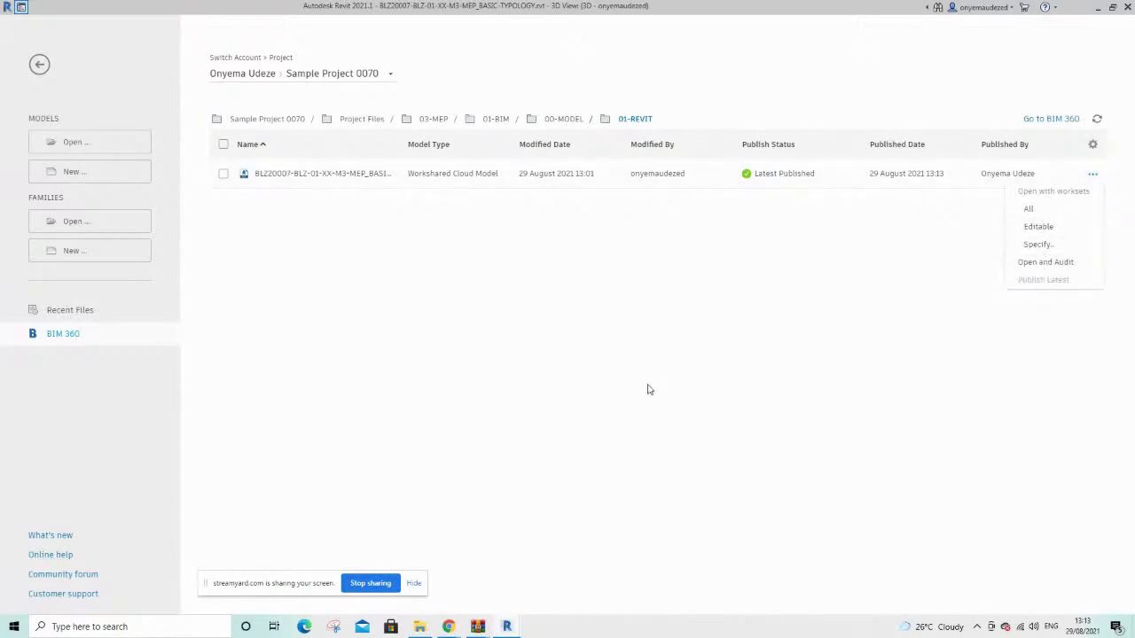
click(573, 440)
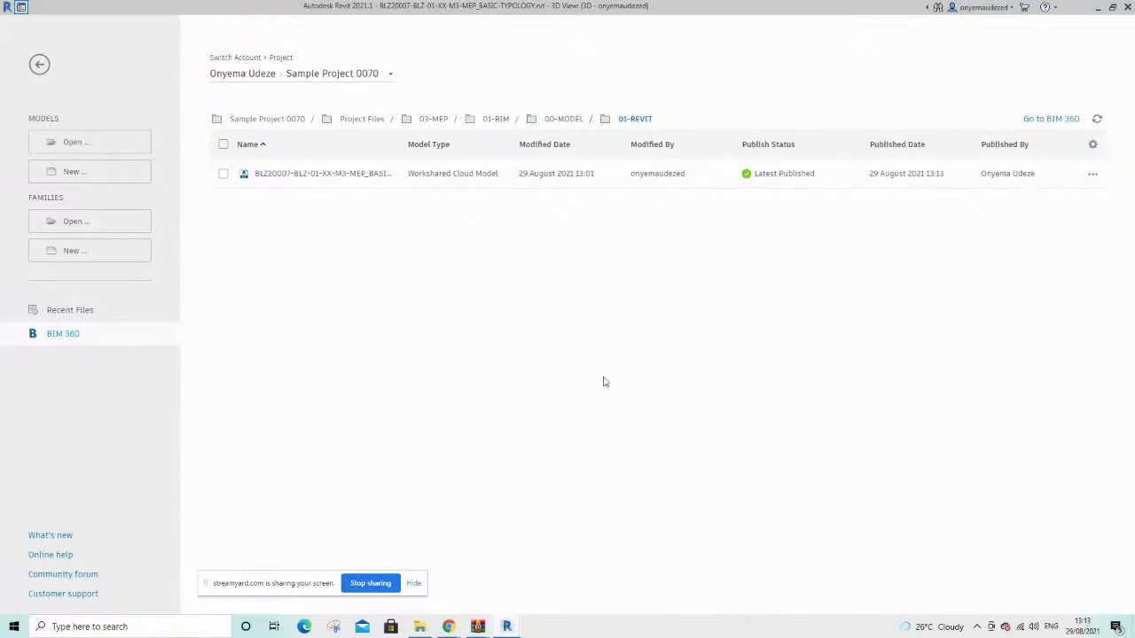
Close Revit's cloud models window and confirm Docs lists the MEP model at V3, 51.6 MB
mouse_move(450, 628)
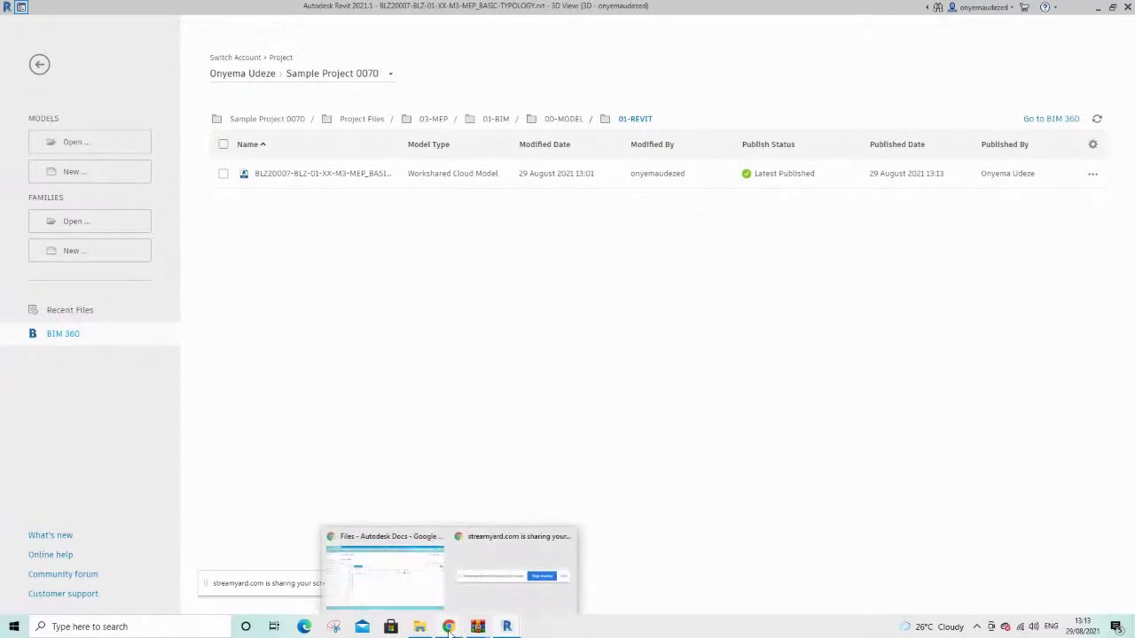
click(406, 601)
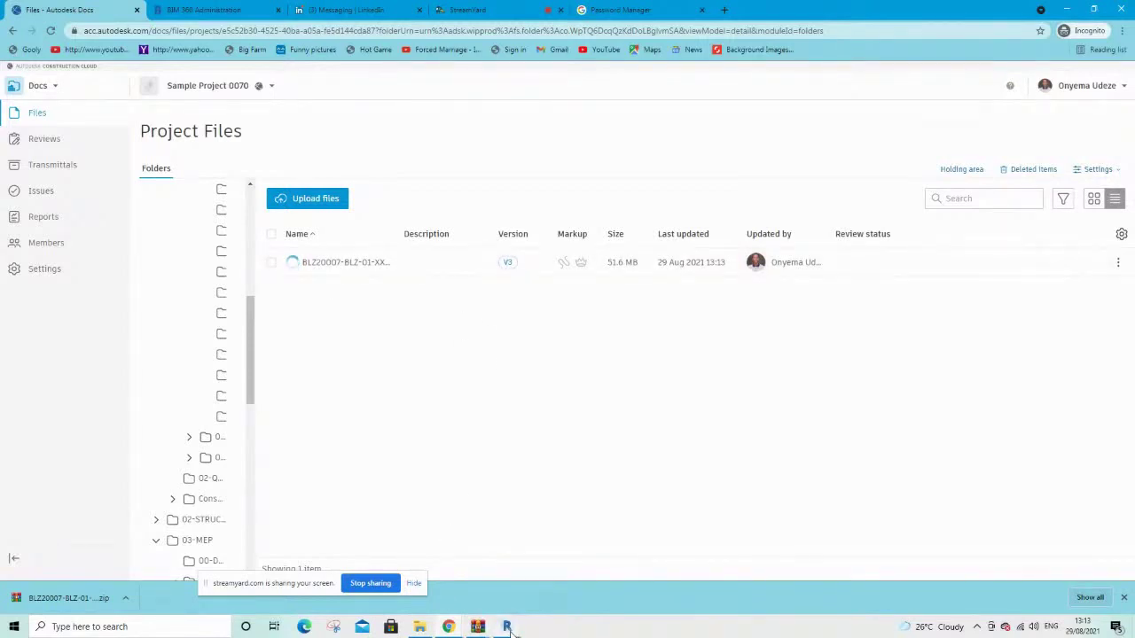
mouse_move(506, 625)
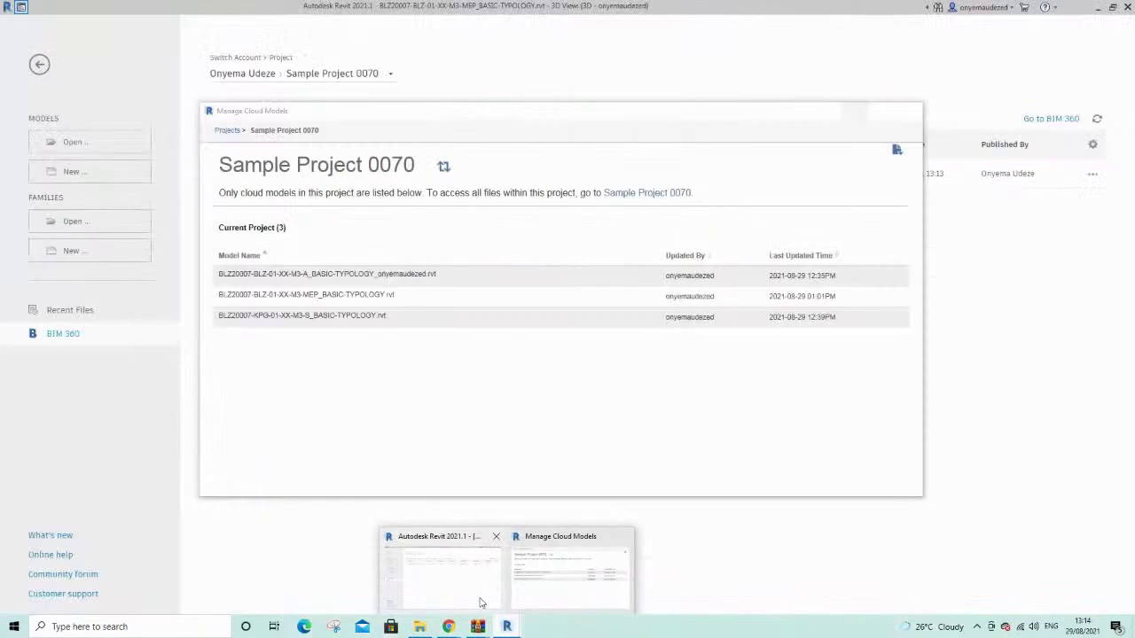
click(480, 604)
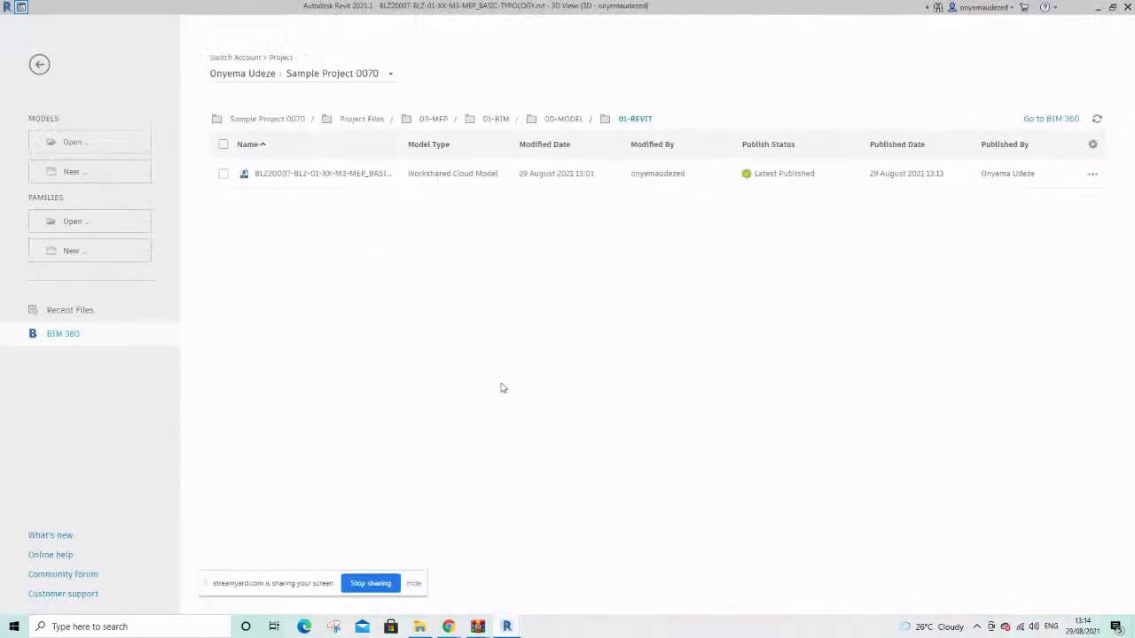
mouse_move(506, 627)
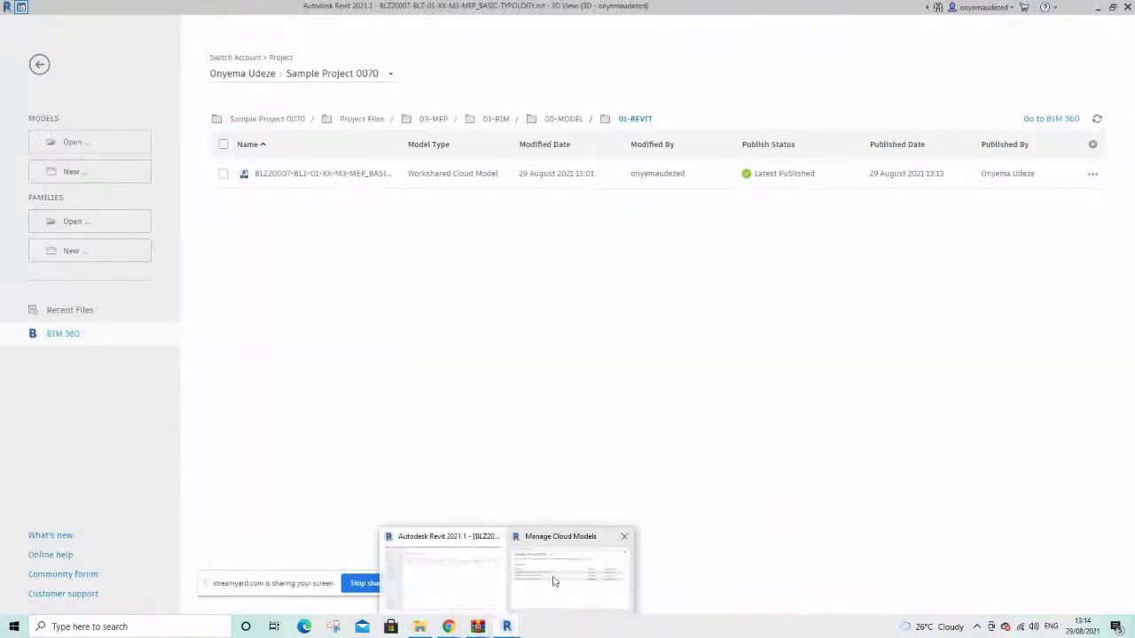
click(552, 575)
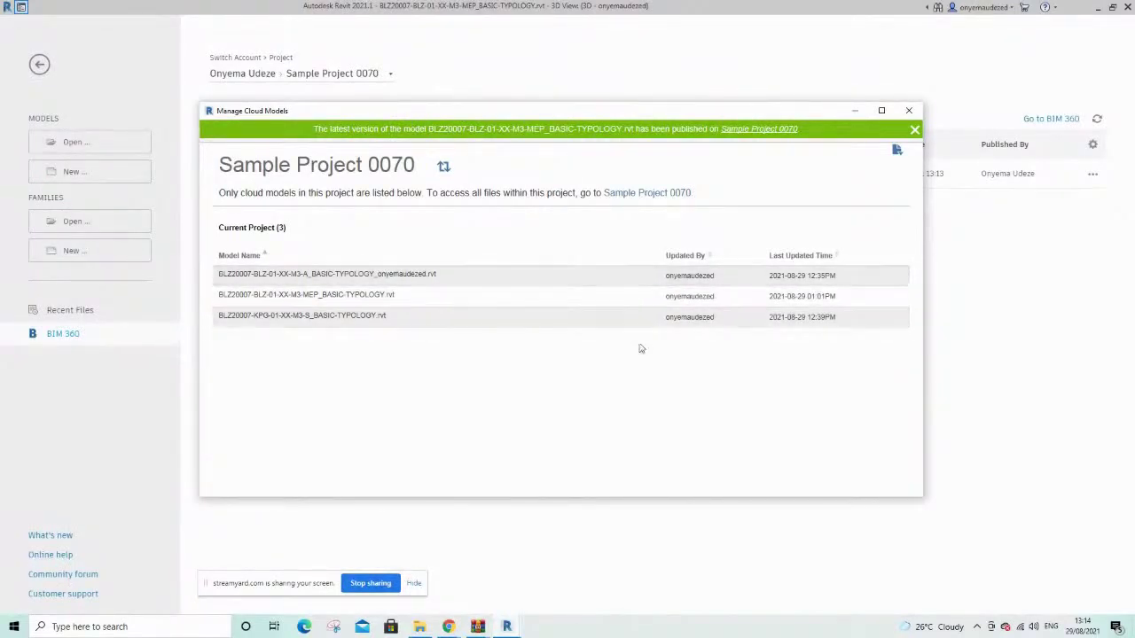
click(908, 110)
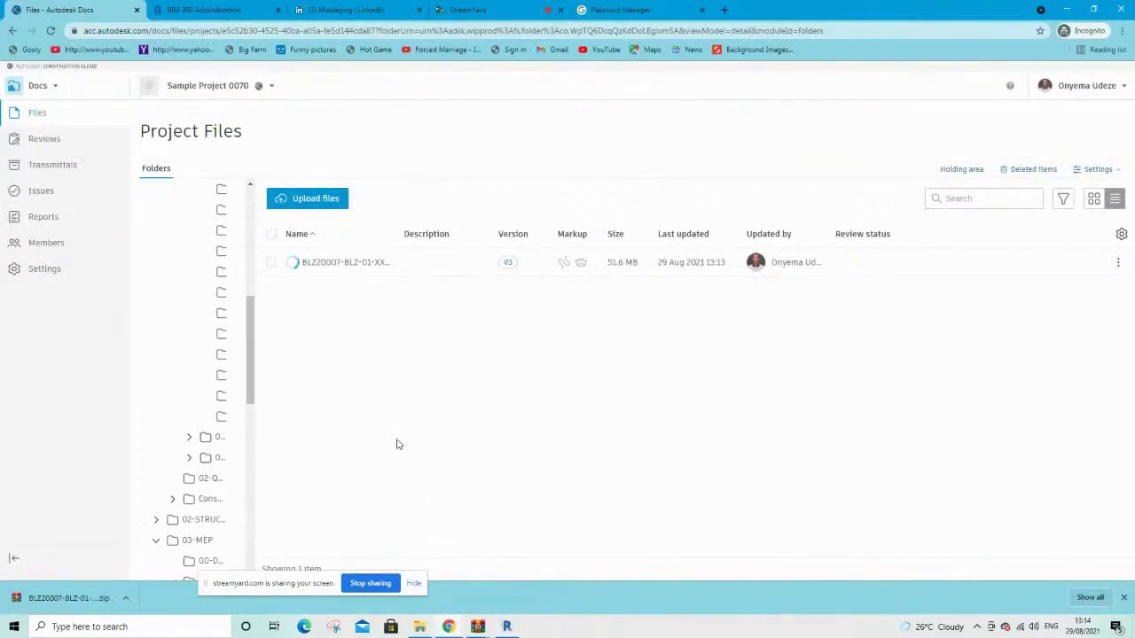
click(508, 262)
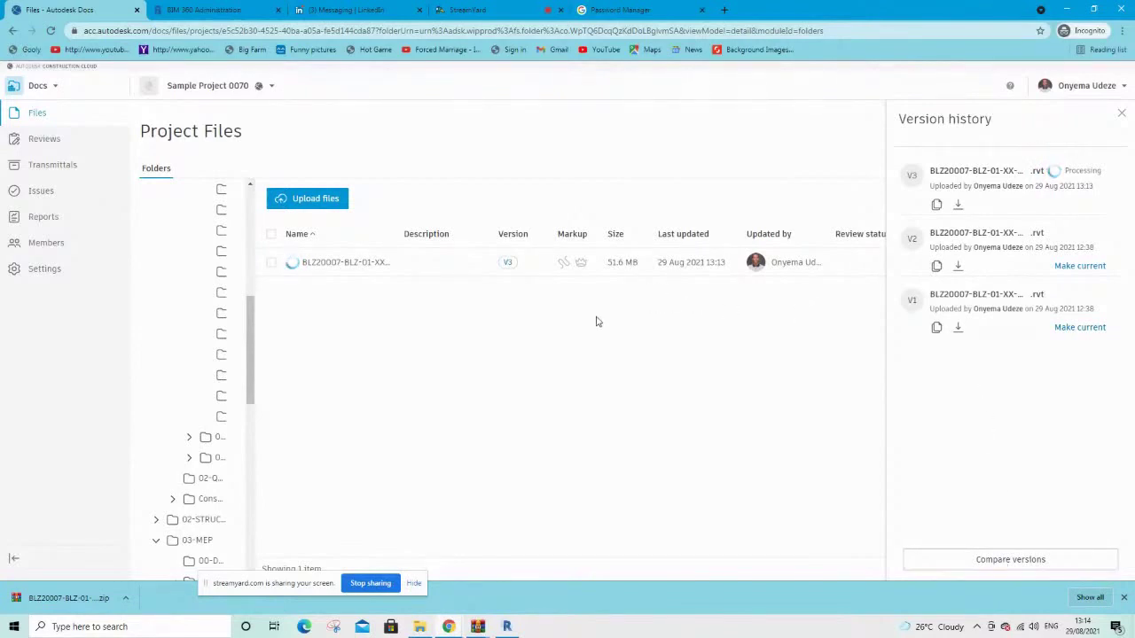
click(1121, 117)
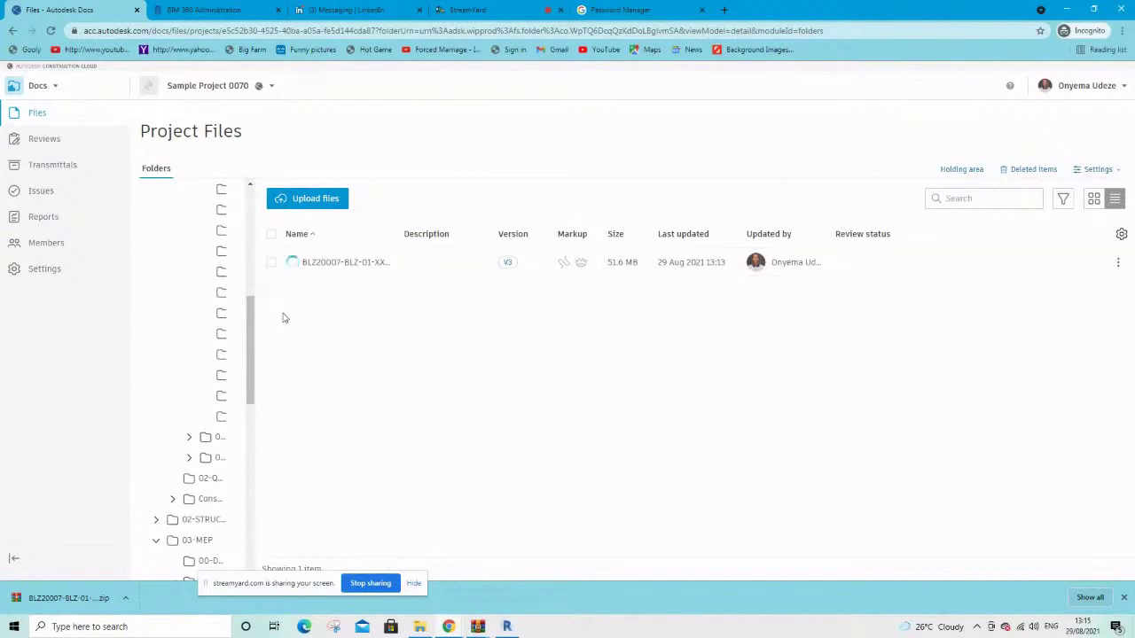
drag(250, 390, 259, 280)
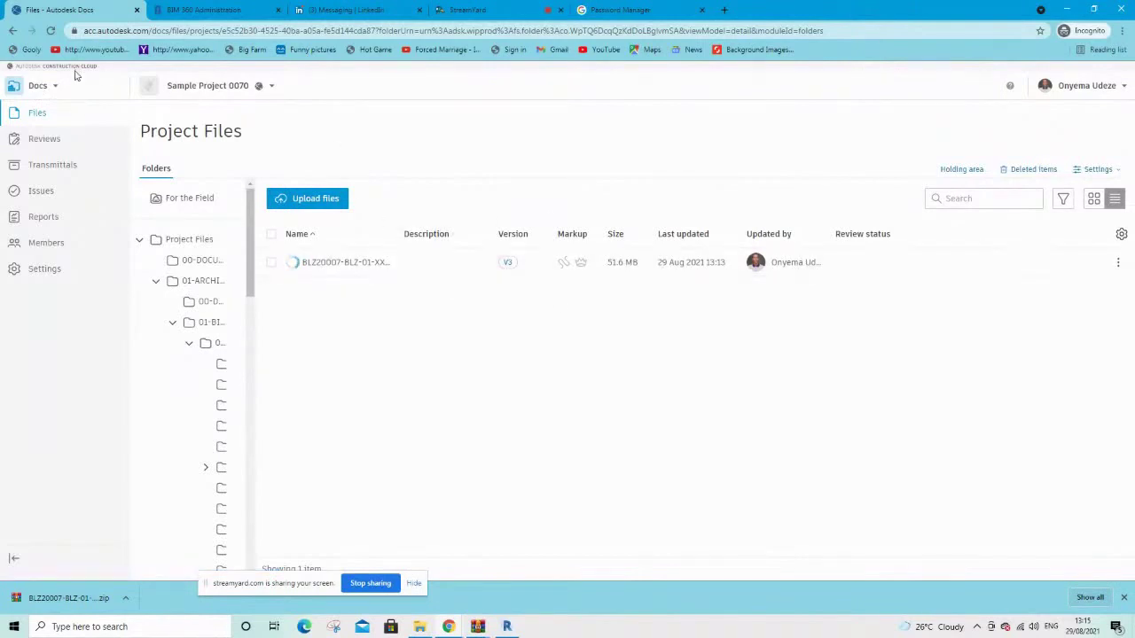
Switch from Docs to Model Coordination and change the project to LinkedIn Learning Sample Project 02
click(42, 86)
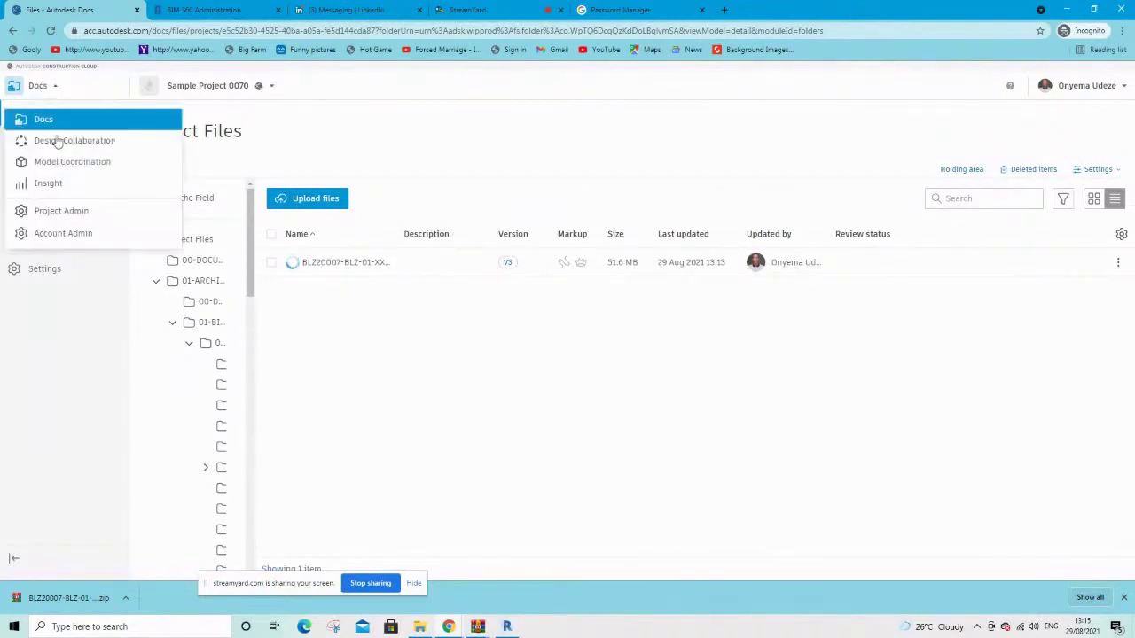
click(66, 168)
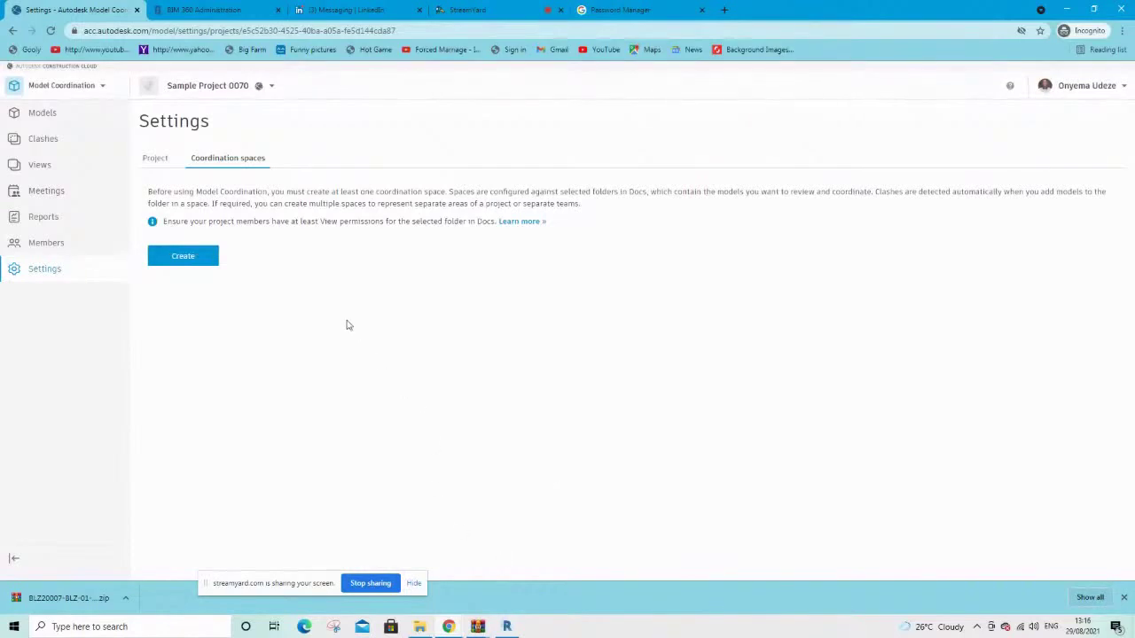
click(64, 89)
click(213, 89)
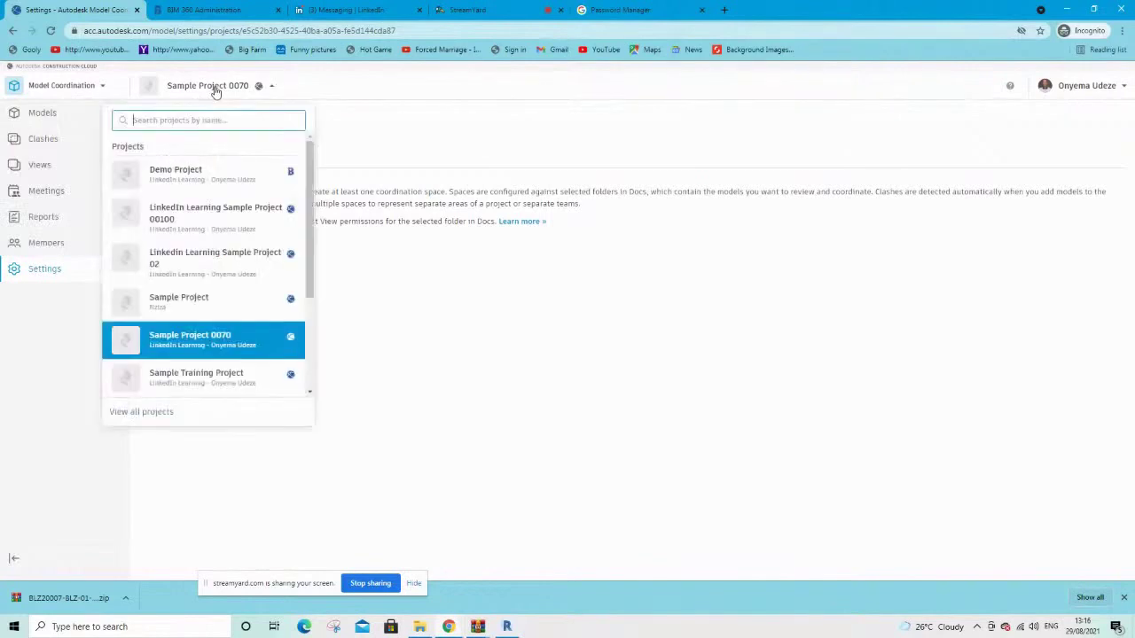
scroll(221, 211, down, 2)
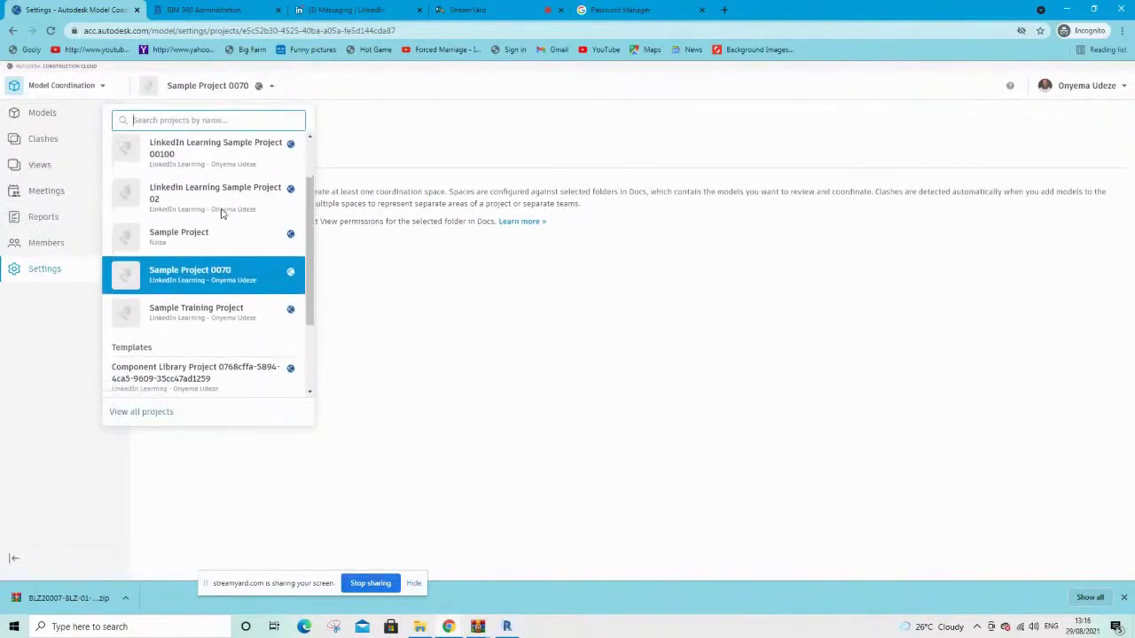
scroll(221, 214, up, 1)
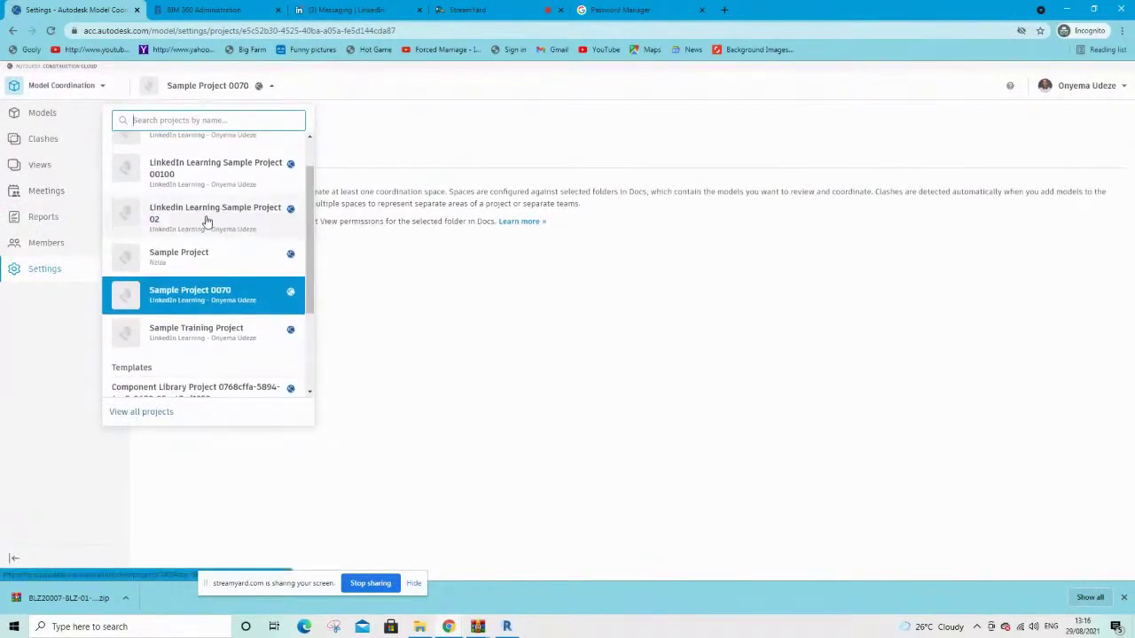
click(206, 219)
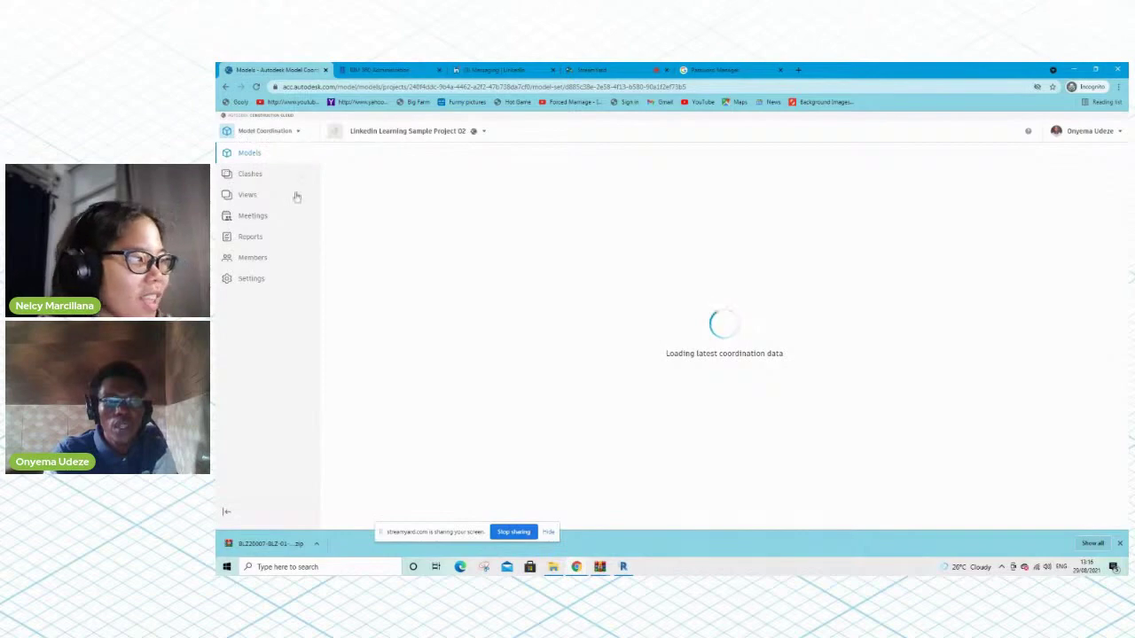
Open Docs for LinkedIn Learning Sample Project 02 and browse to Shared › 04-COORDINATION, holding the V5 model
click(264, 131)
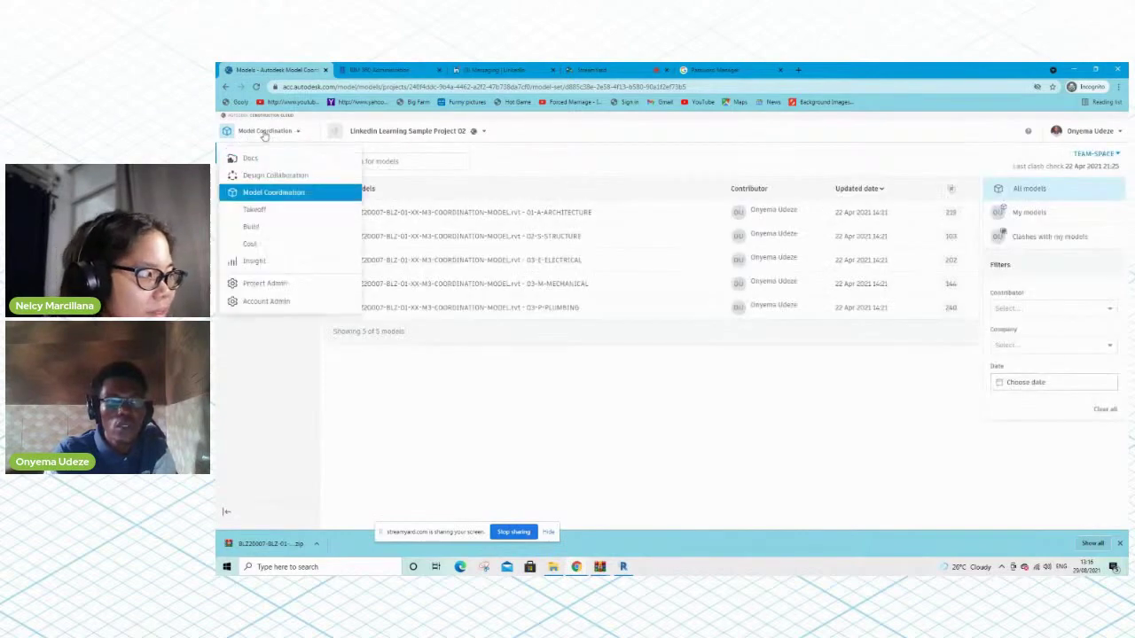
click(261, 159)
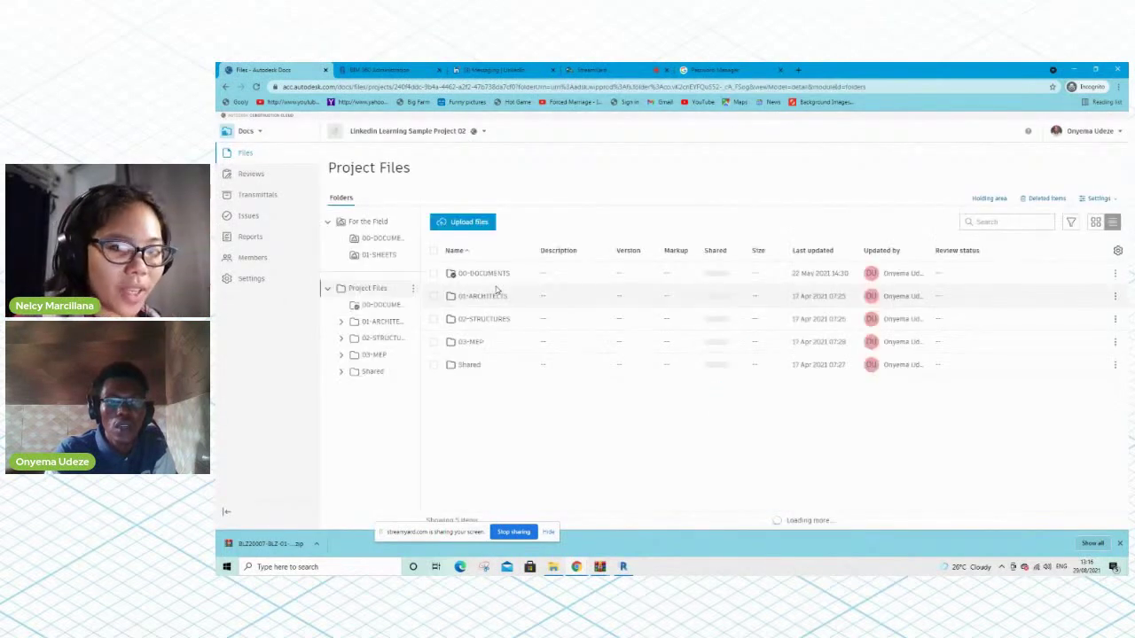
click(371, 373)
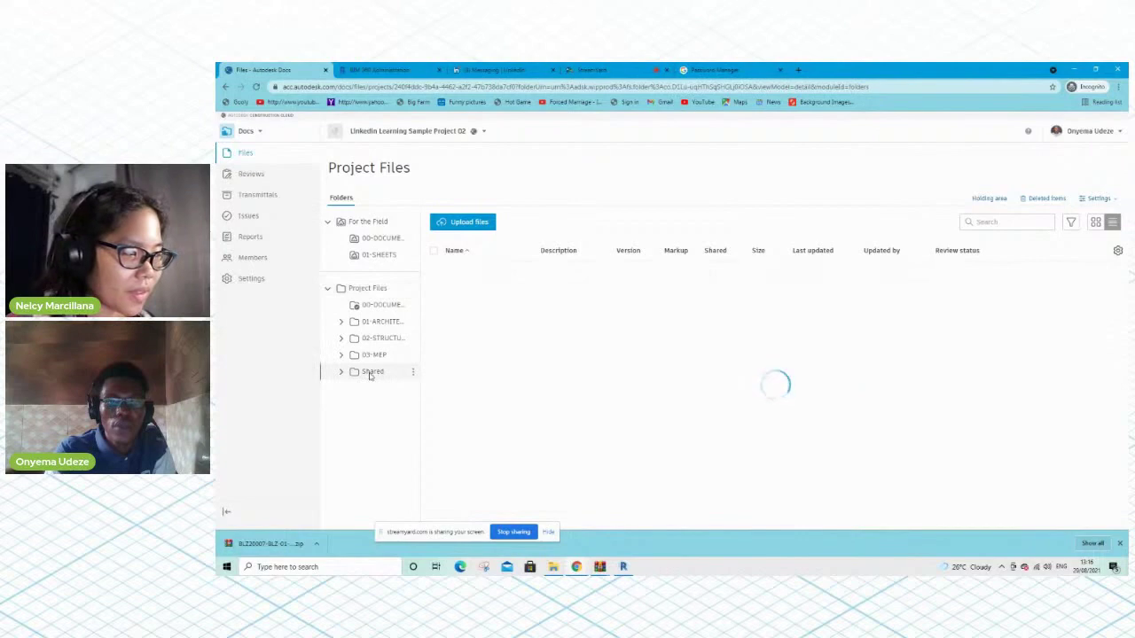
click(485, 346)
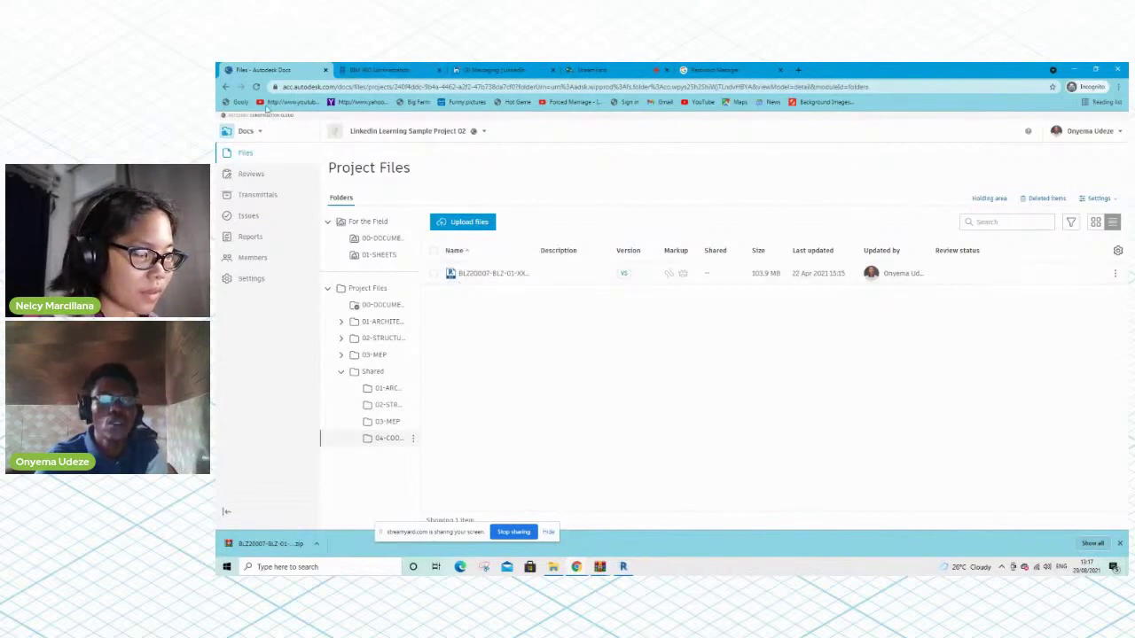
click(246, 131)
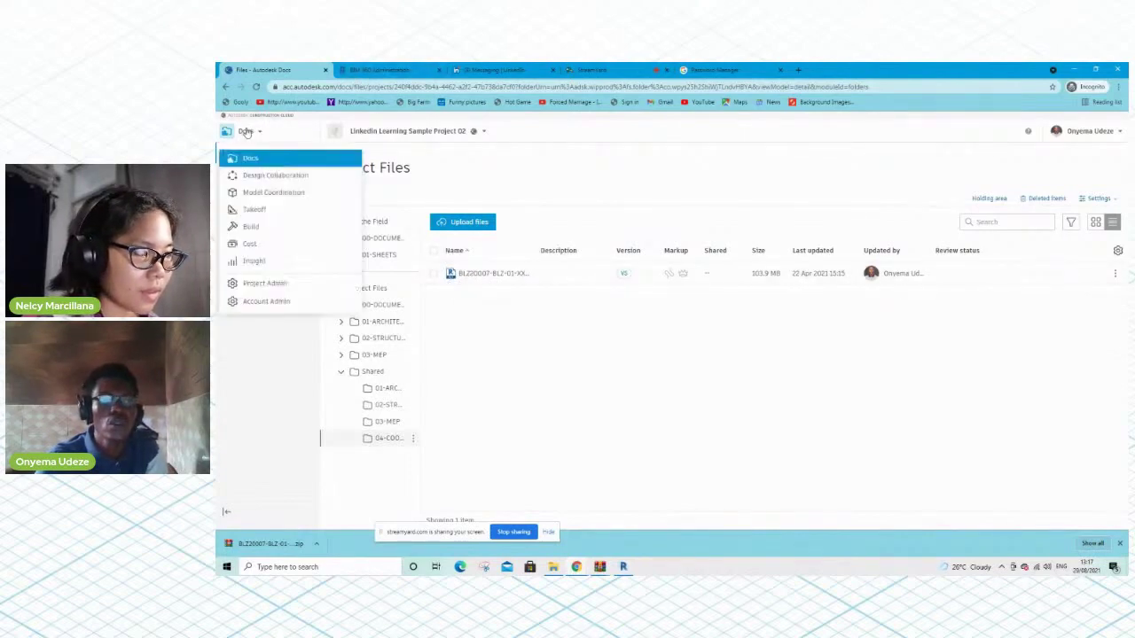
Review Model Coordination's Coordination spaces settings, cancel a new space, and return to the five TEAM-SPACE models
click(255, 193)
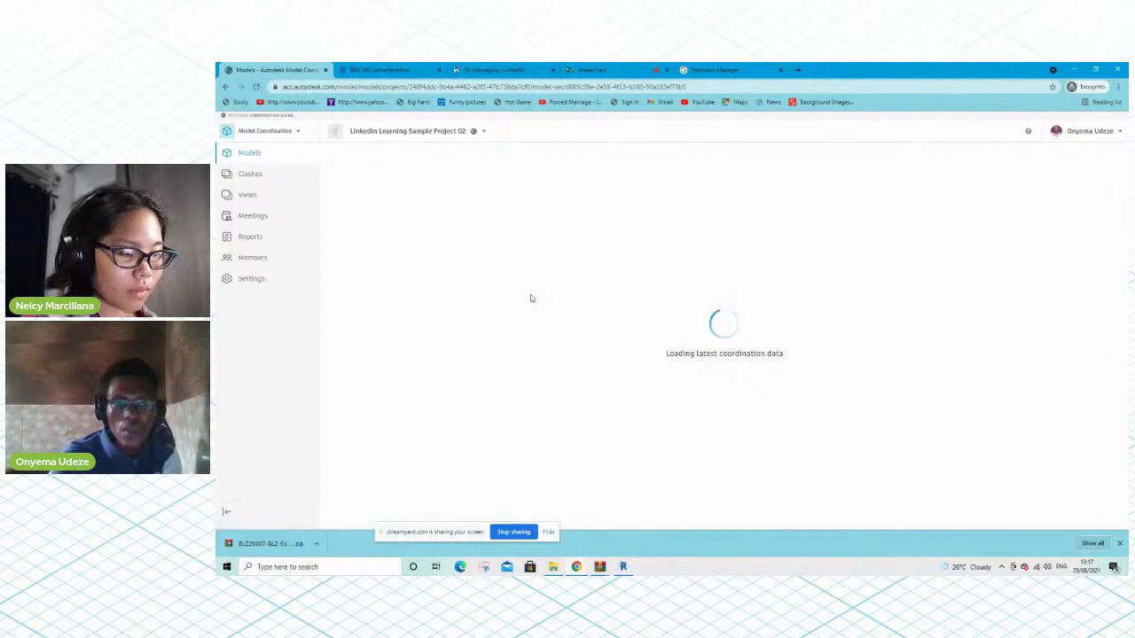
click(252, 279)
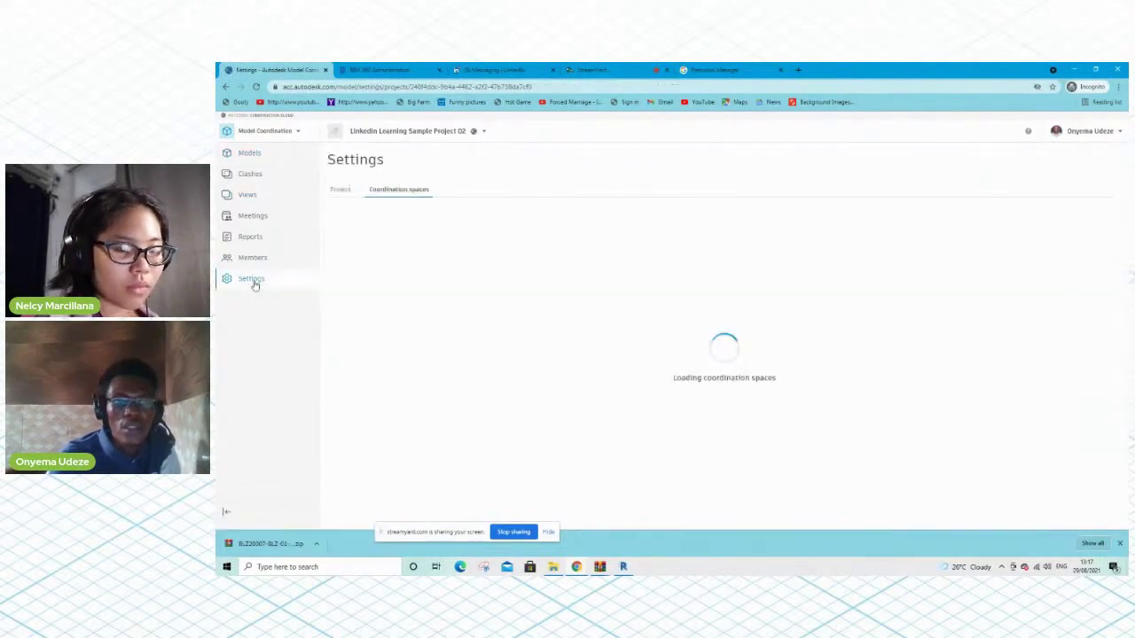
click(363, 268)
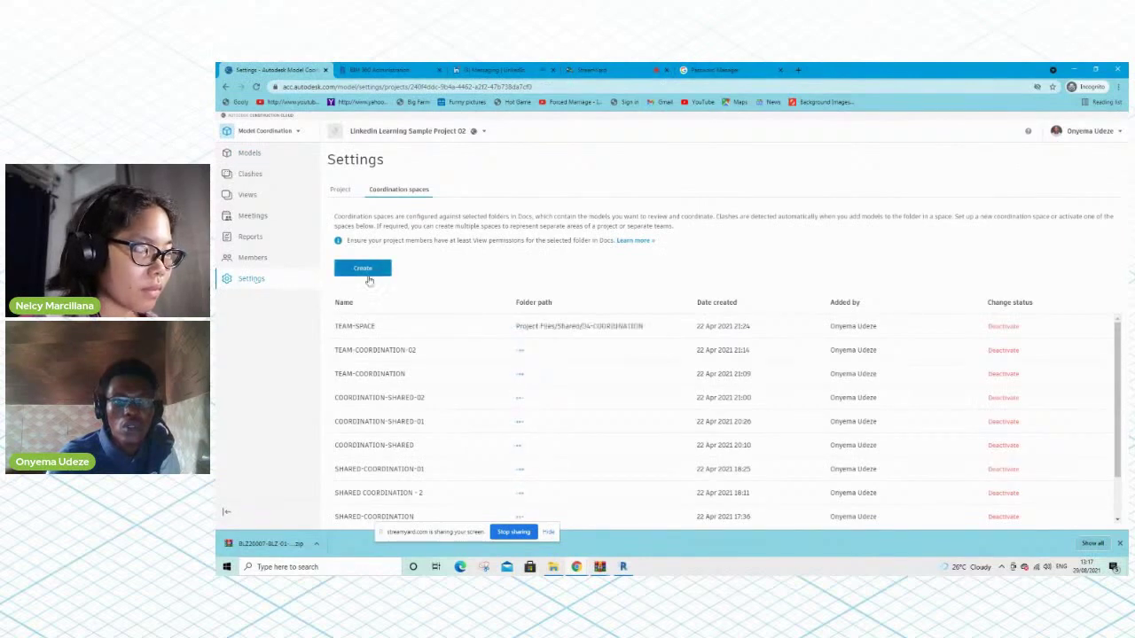
click(398, 192)
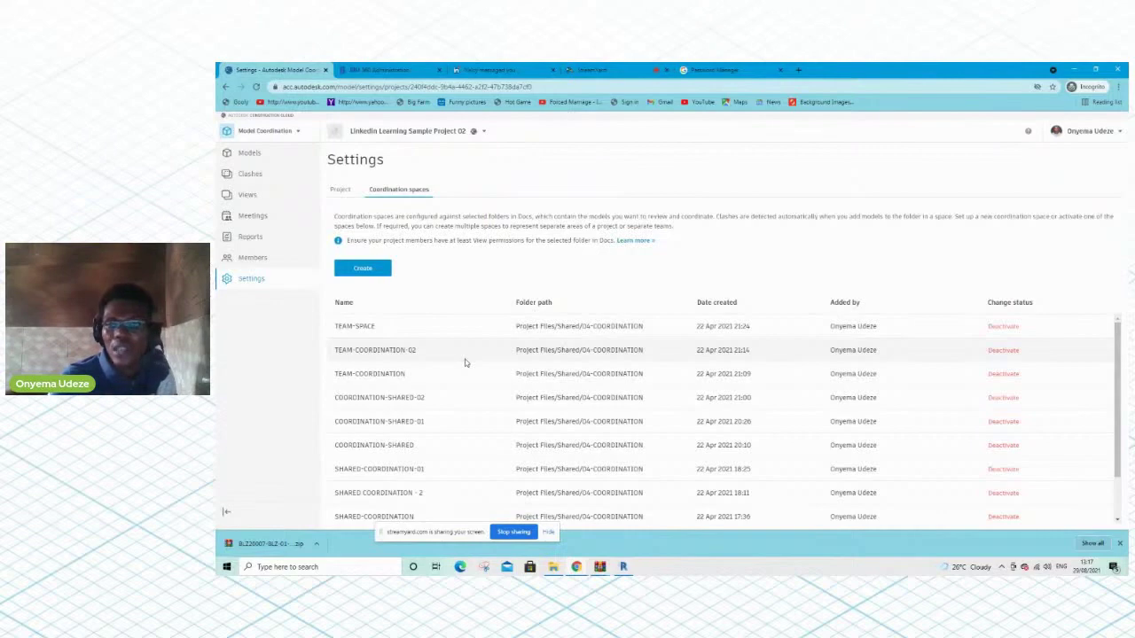
click(250, 171)
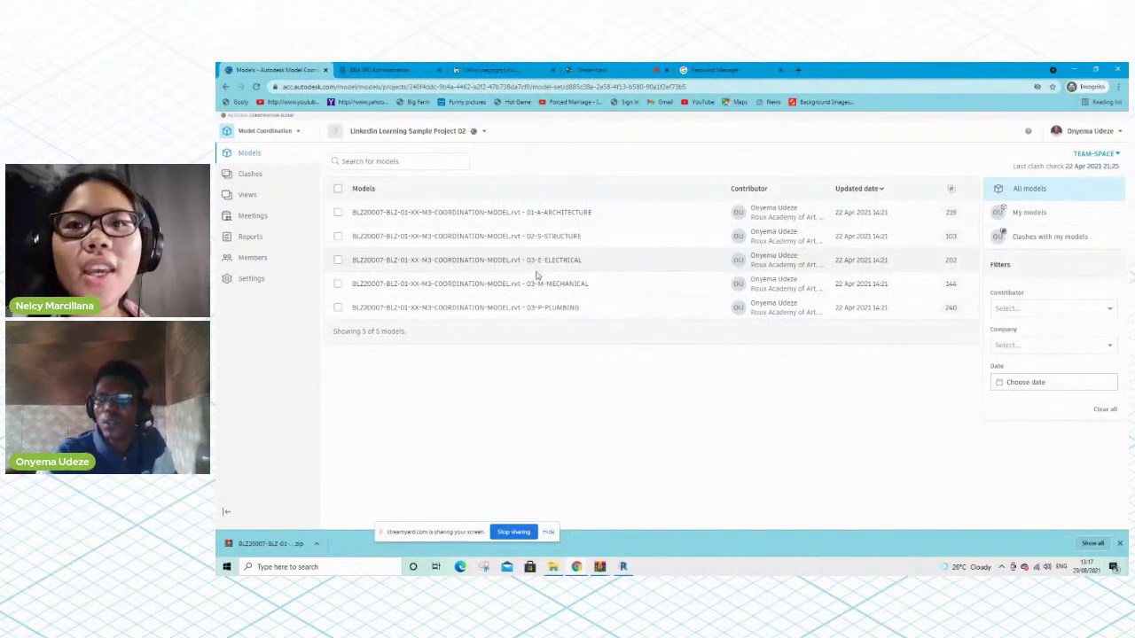
click(597, 68)
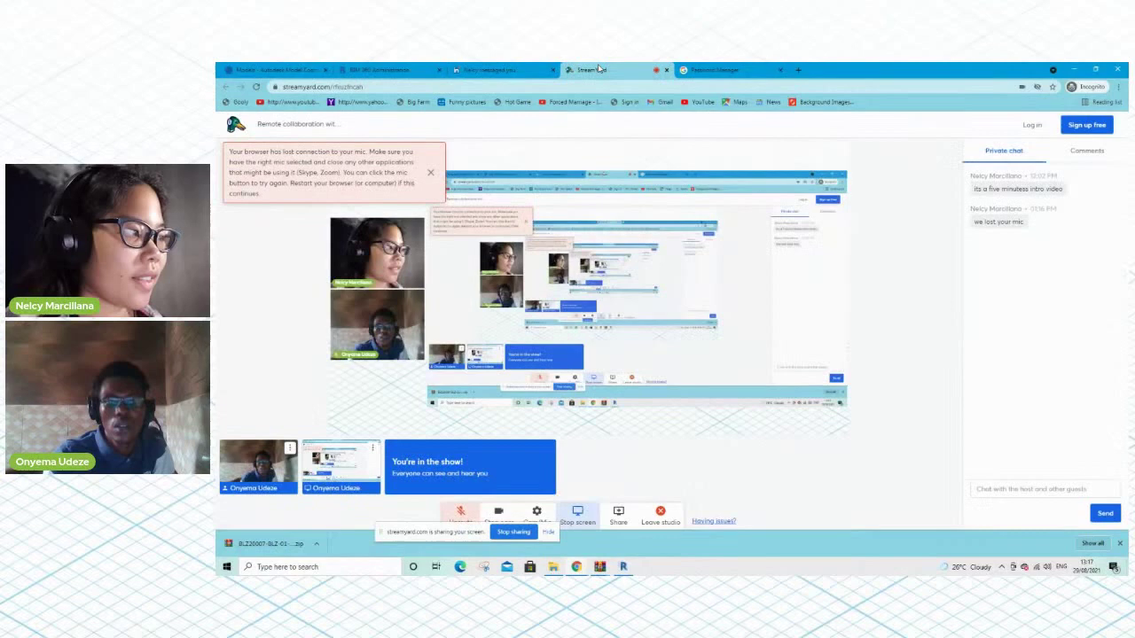
Dismiss StreamYard's lost-microphone warning, unmute the mic, and return to the Model Coordination models list
click(462, 513)
click(462, 514)
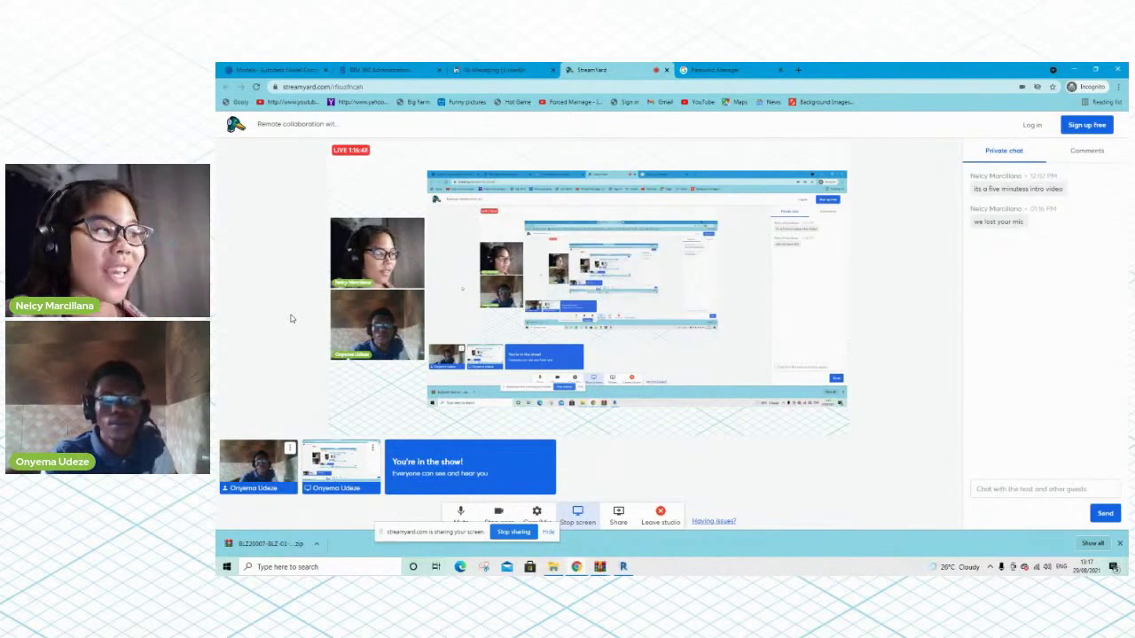
click(232, 71)
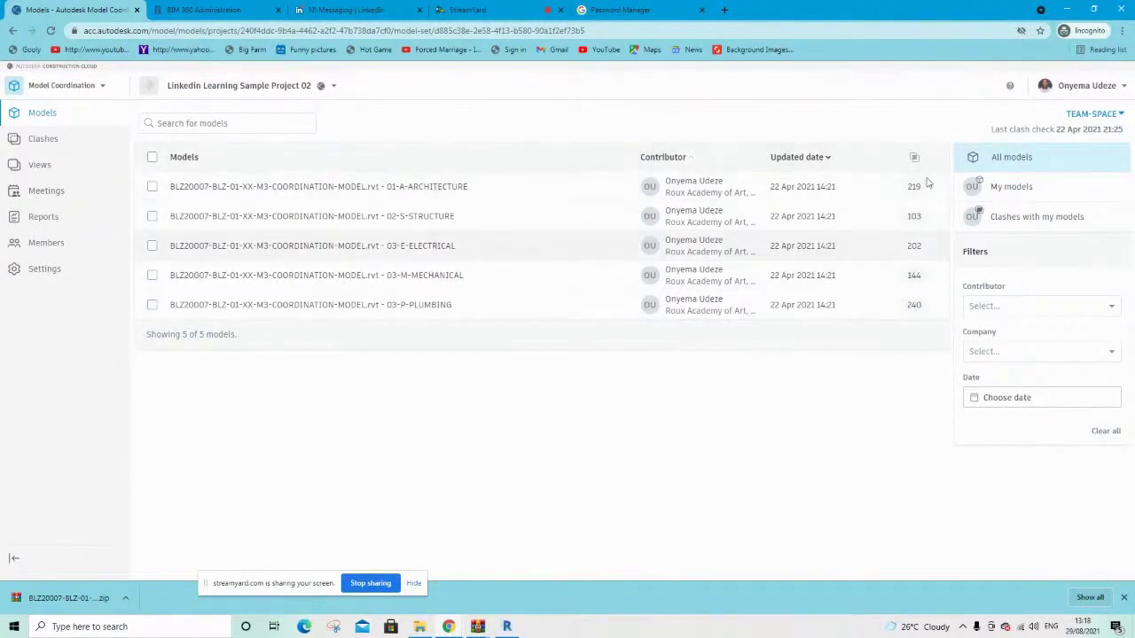
click(1099, 115)
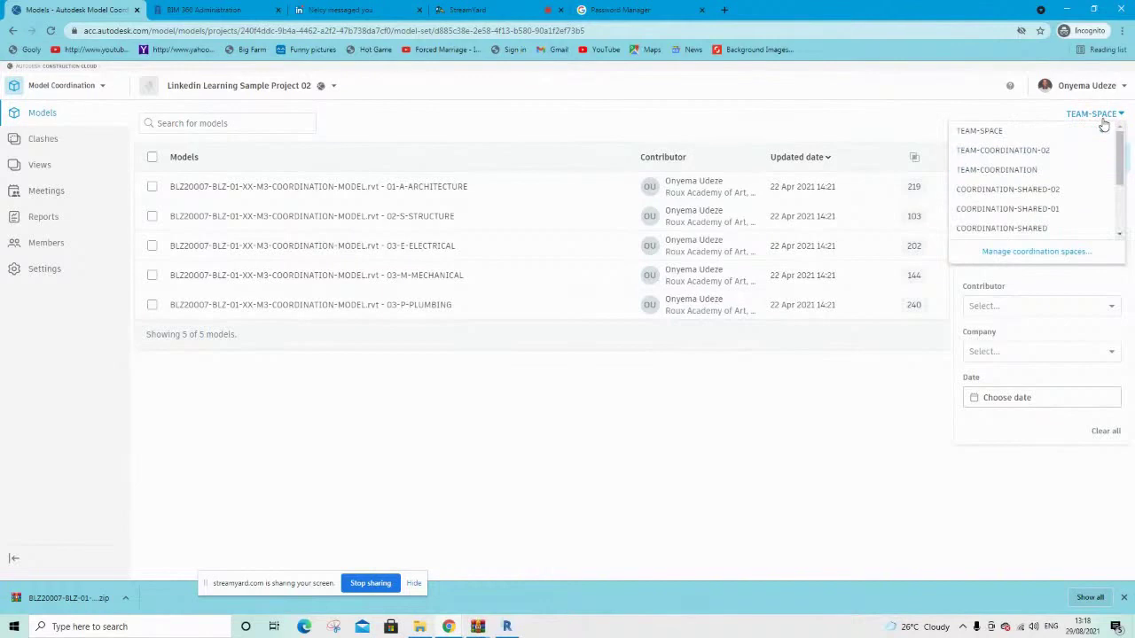
scroll(1050, 210, down, 3)
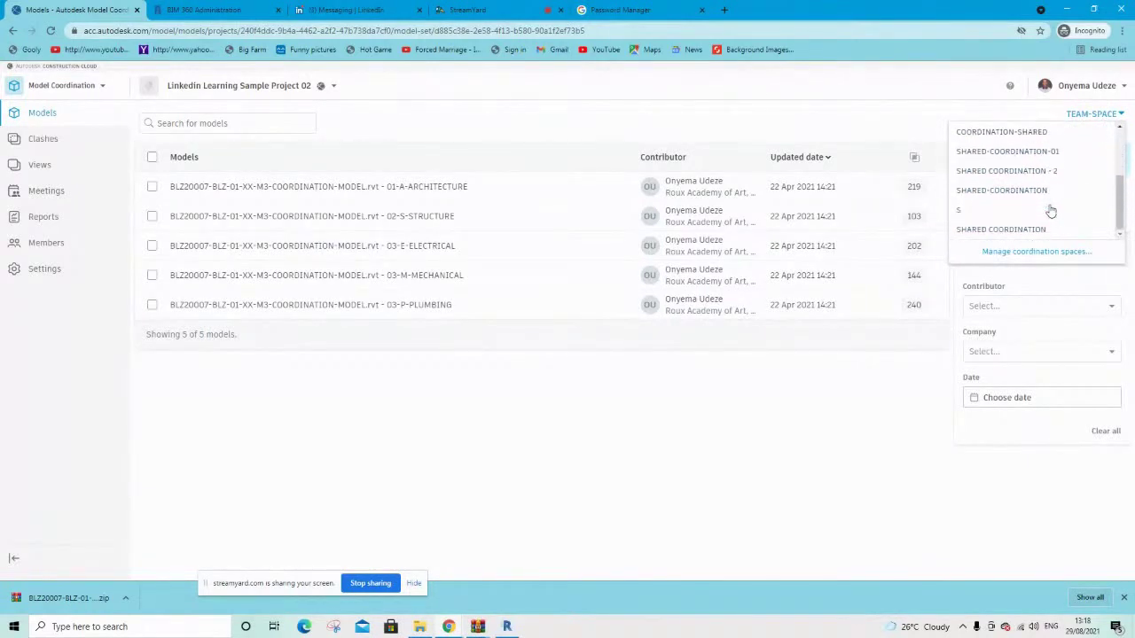
scroll(1049, 210, up, 2)
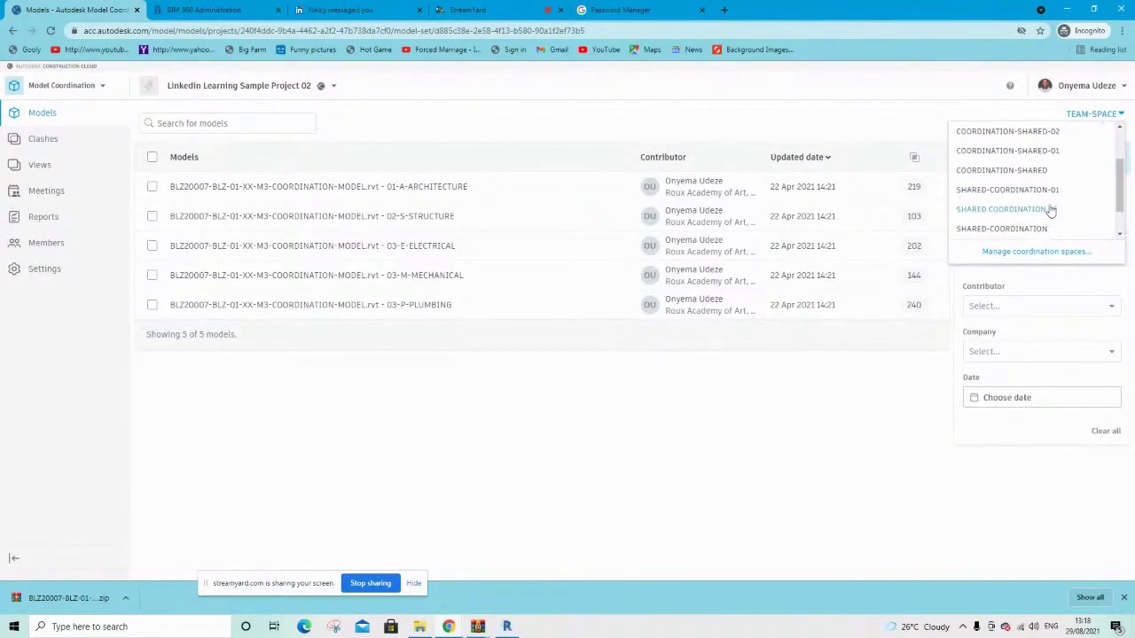
click(49, 268)
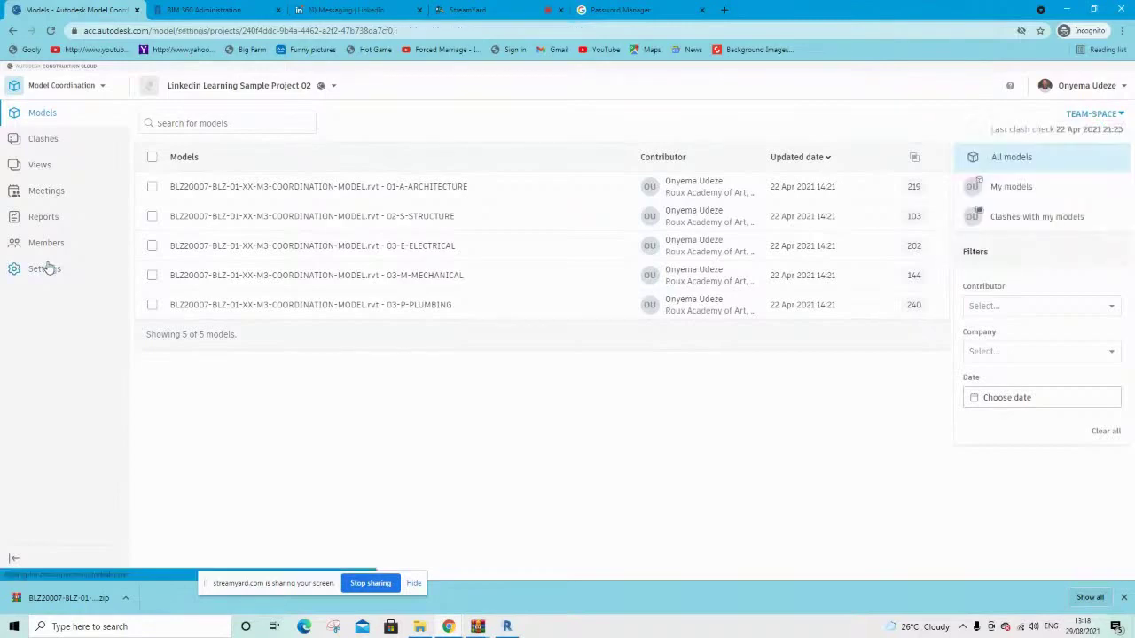
scroll(304, 524, down, 2)
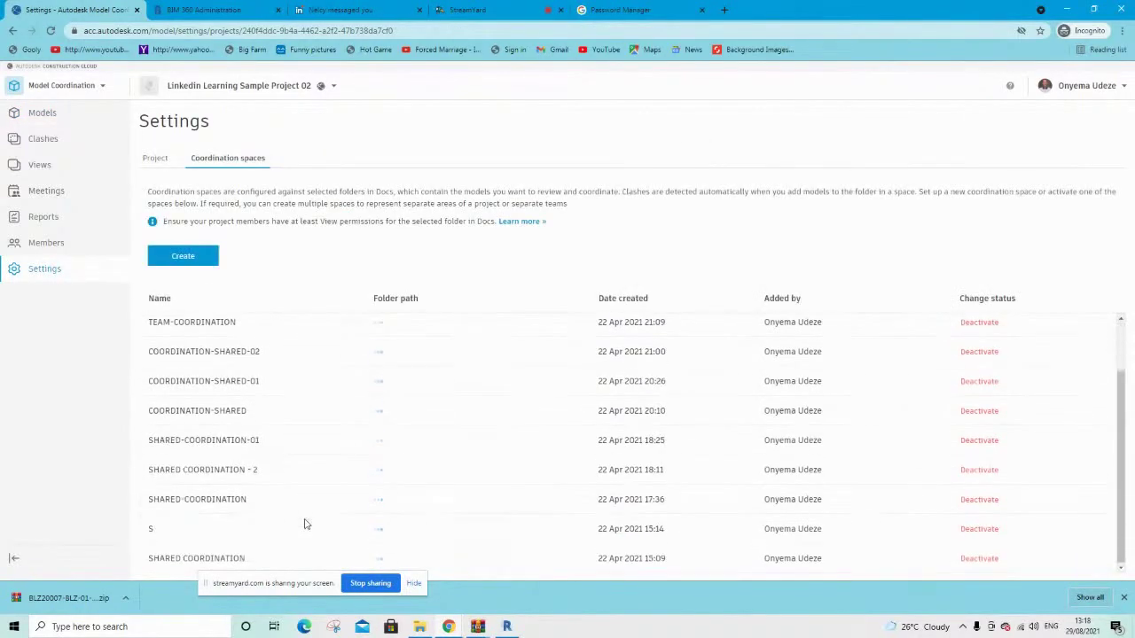
scroll(306, 523, up, 2)
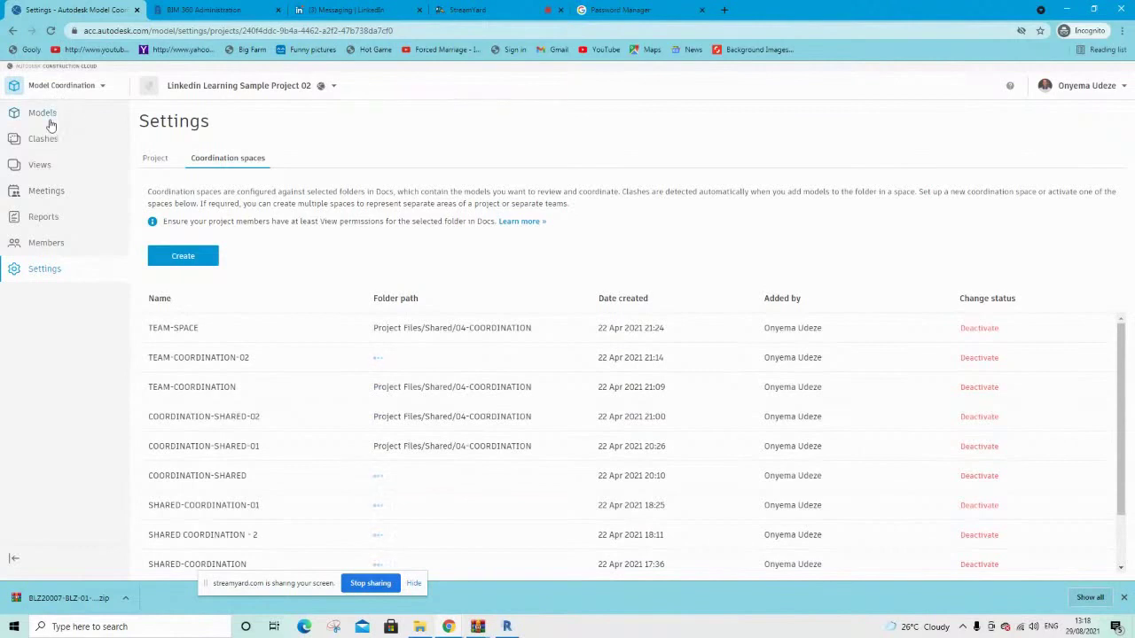
click(51, 119)
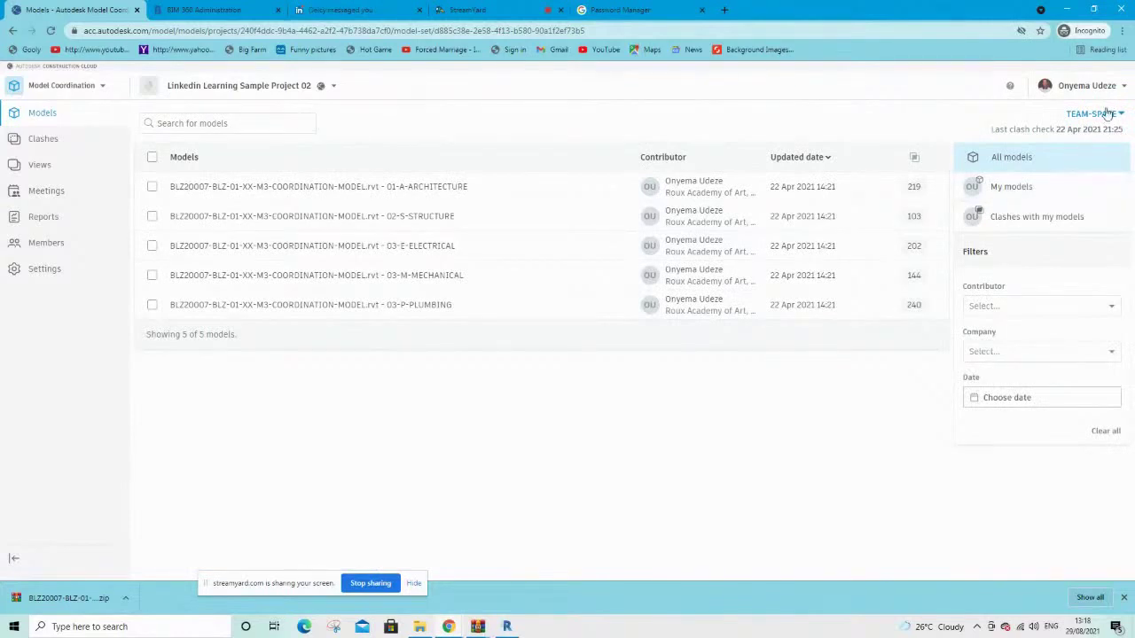
click(1107, 115)
scroll(1030, 214, down, 1)
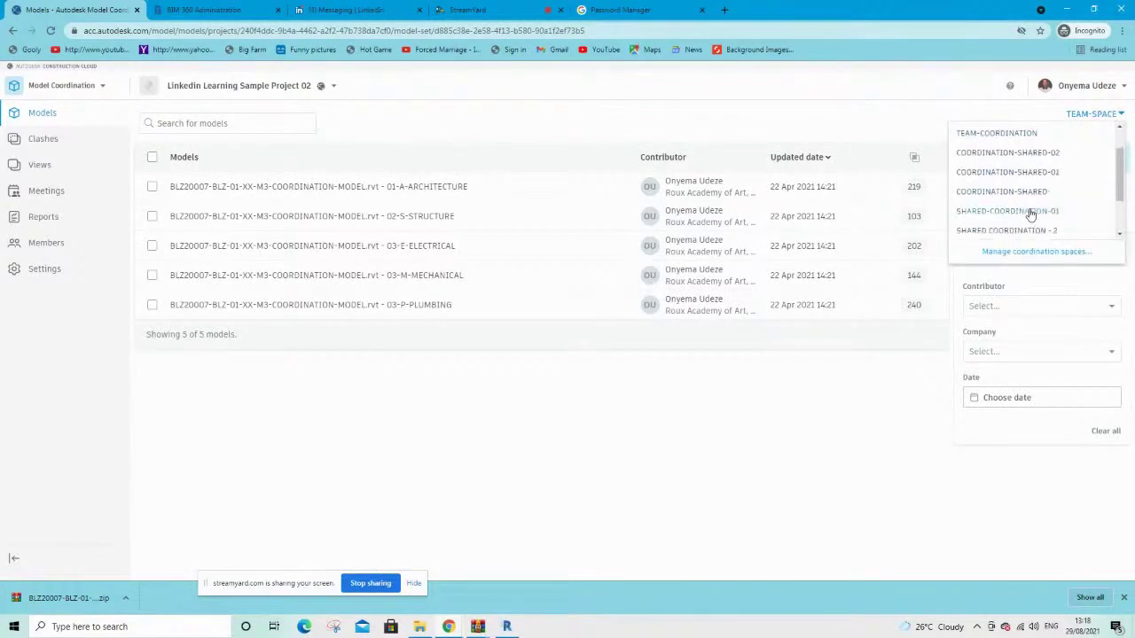
scroll(1030, 214, up, 2)
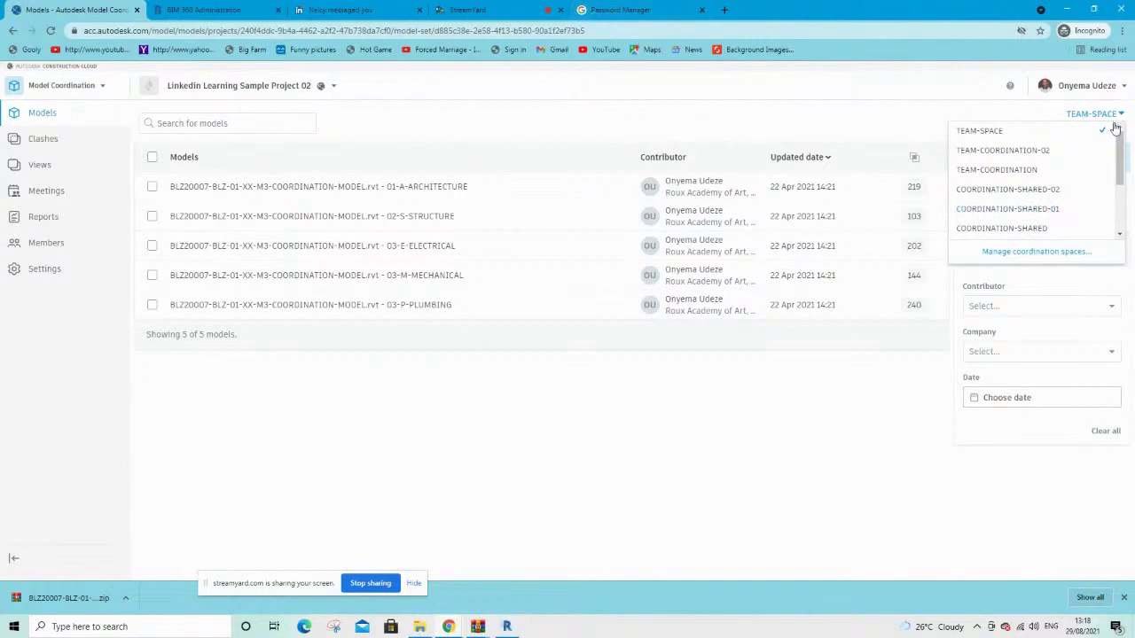
Tick 01-A-ARCHITECTURE, 02-S-STRUCTURE and 03-M-MECHANICAL as the models to view together
click(675, 125)
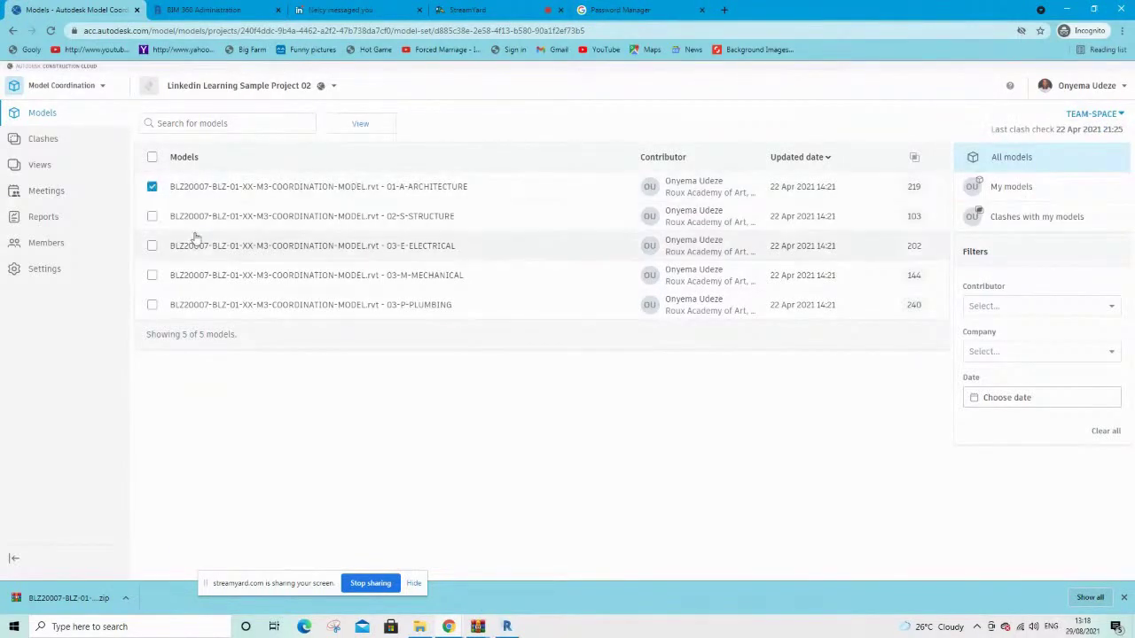
click(153, 216)
click(152, 248)
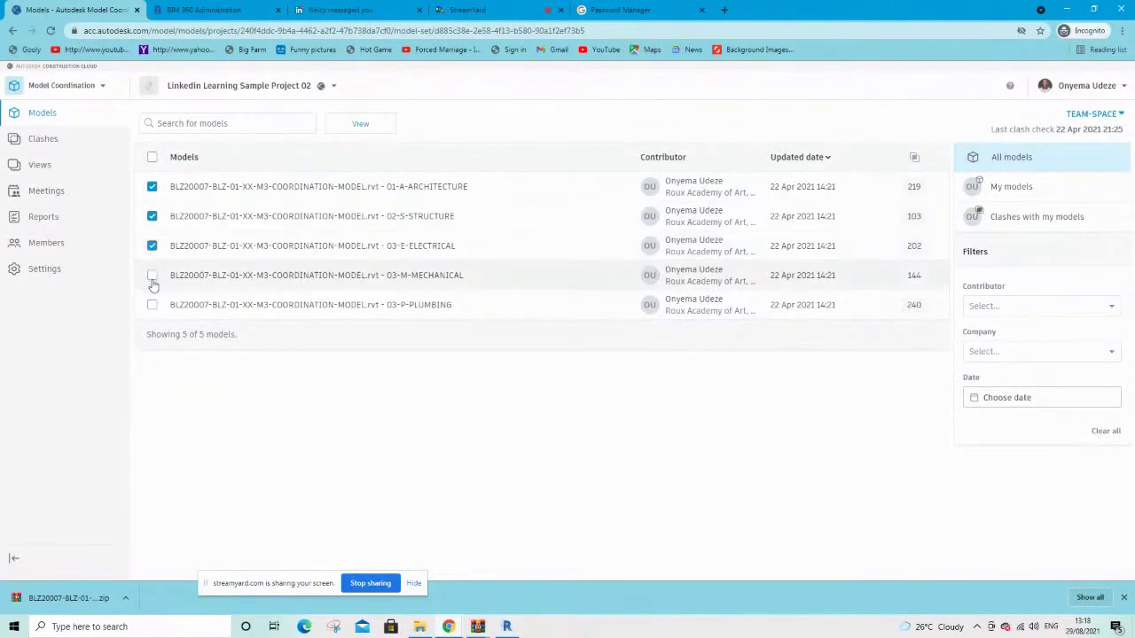
click(152, 275)
click(151, 306)
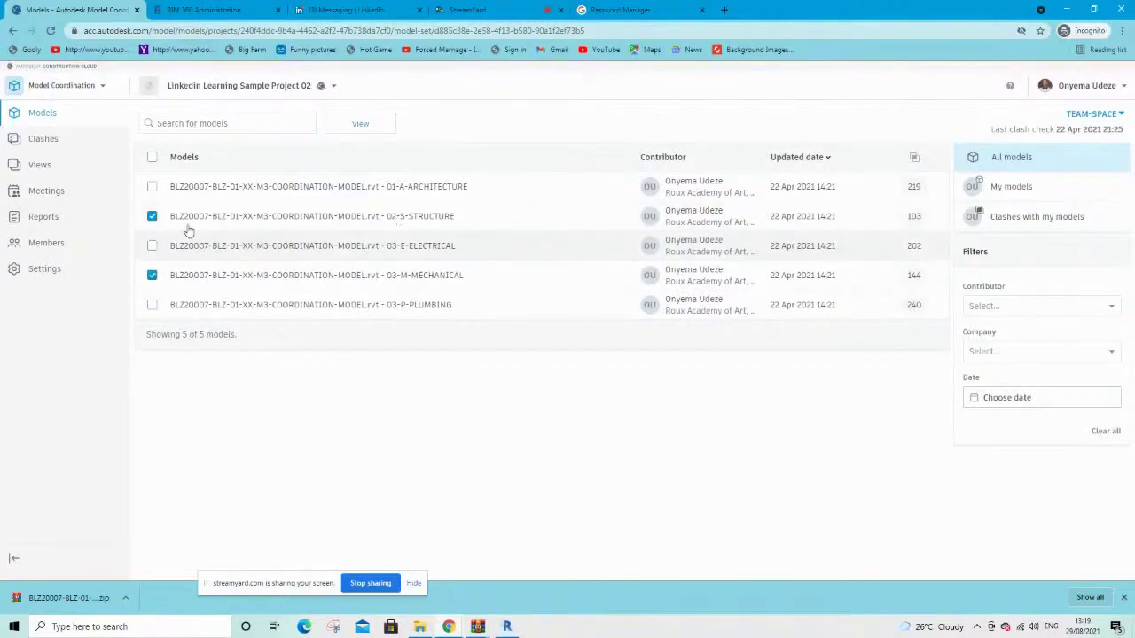
click(151, 187)
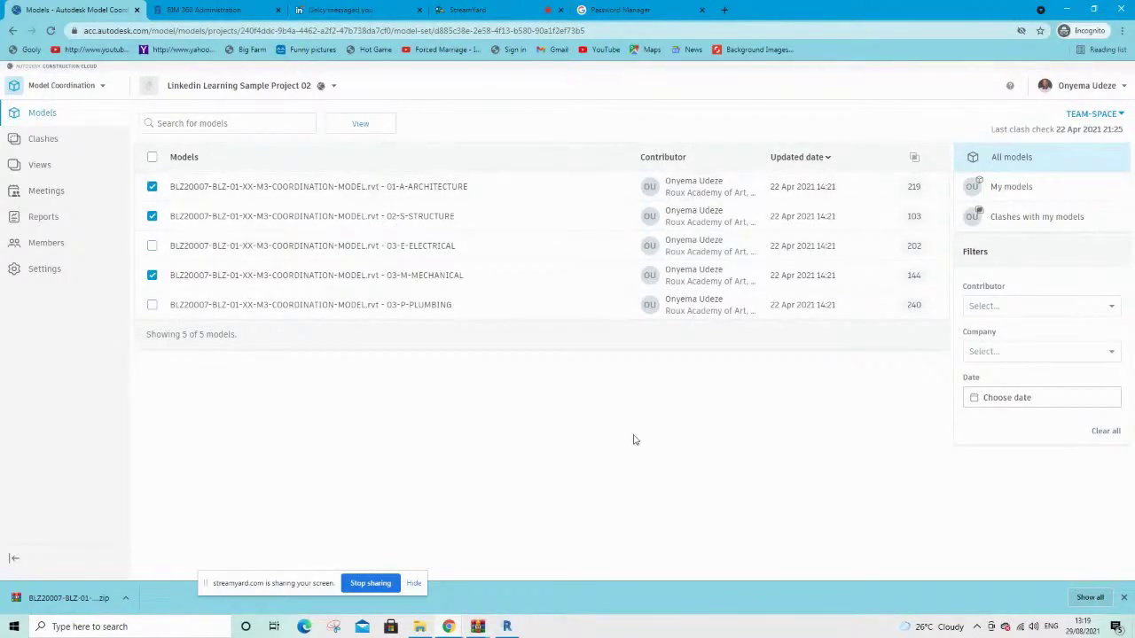
click(361, 125)
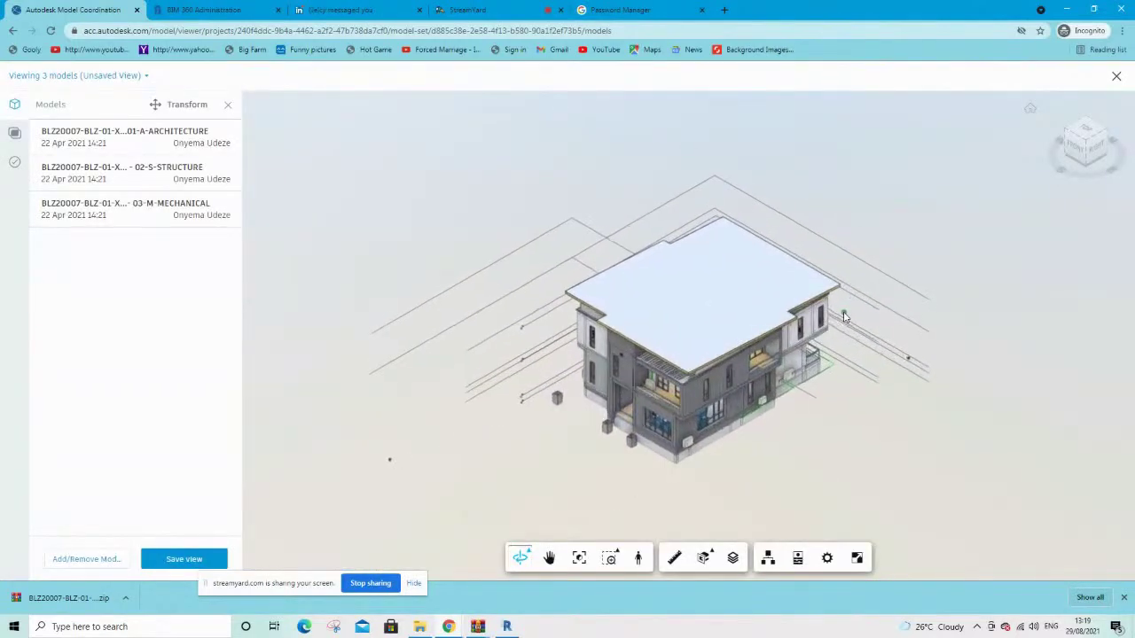
scroll(797, 373, up, 2)
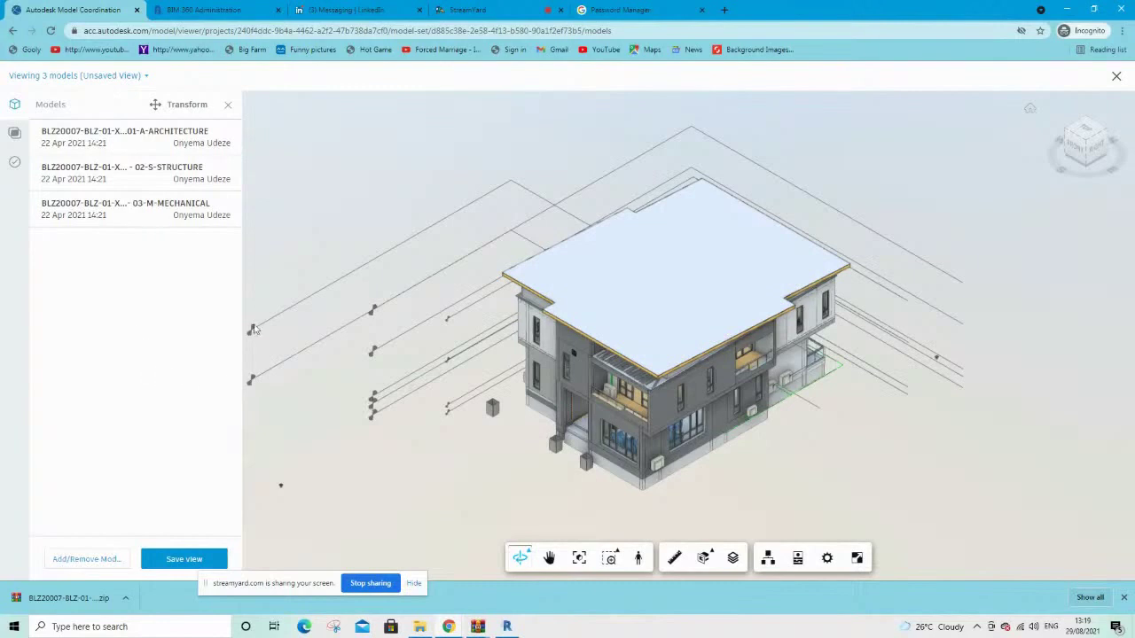
click(84, 559)
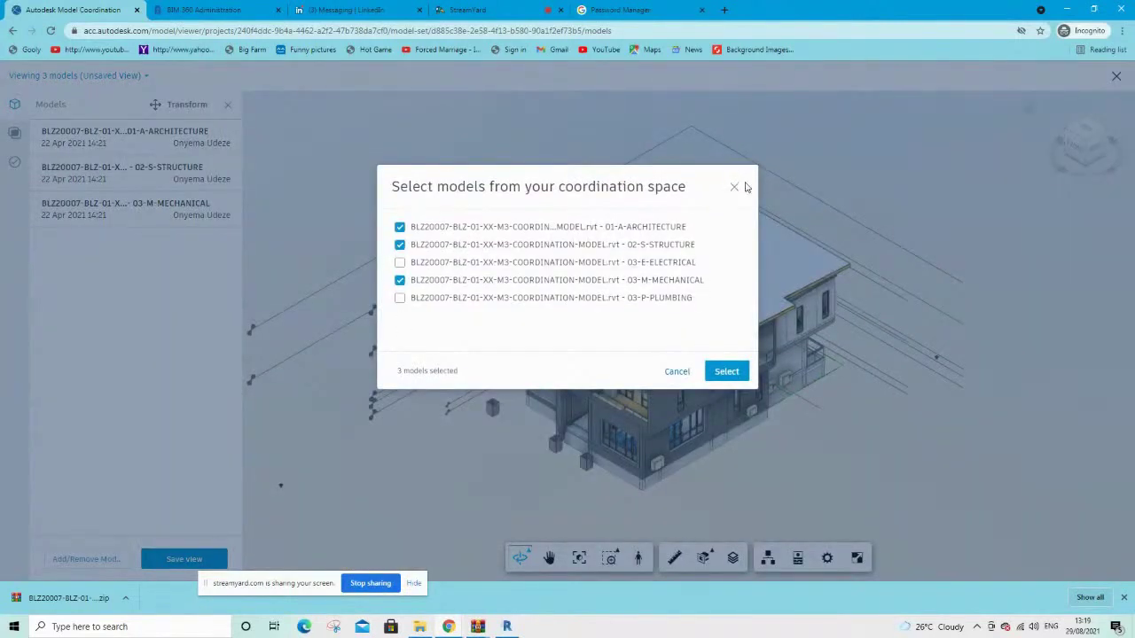
click(734, 187)
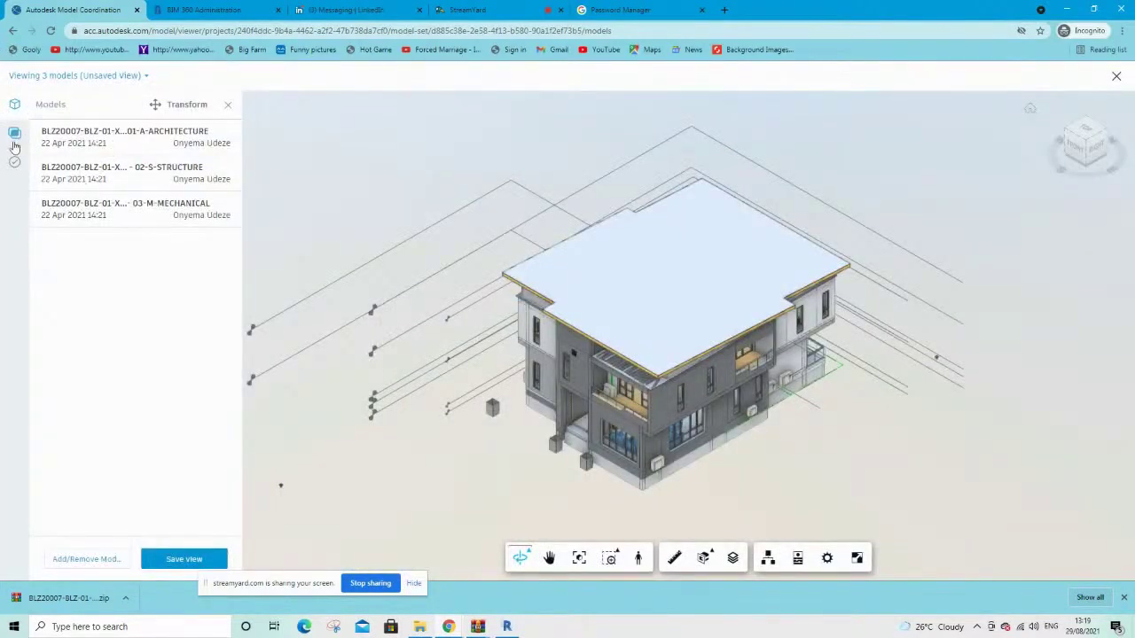
click(1116, 76)
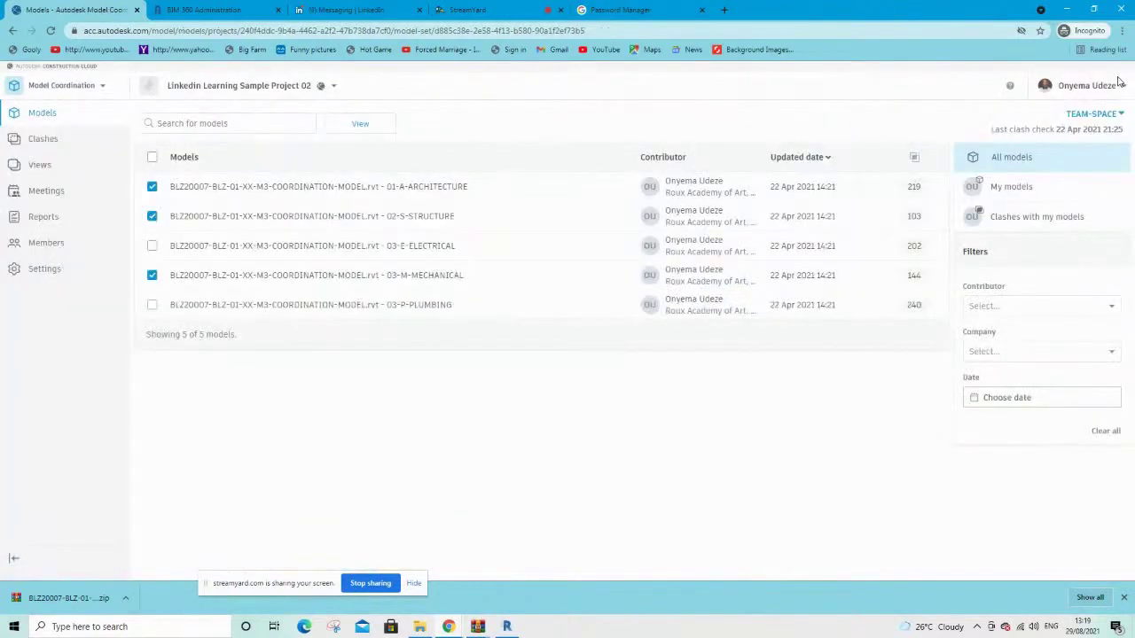
Open the Clashes page to show the five-model clash matrix
click(45, 147)
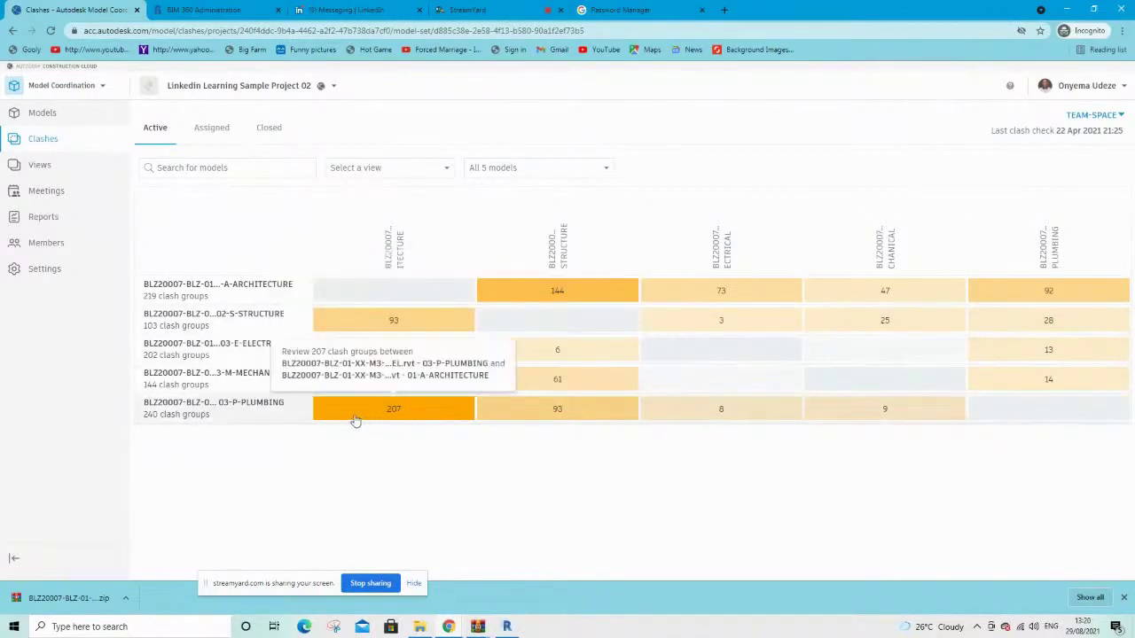
Open the 207 plumbing-versus-architecture clash groups in the viewer and orbit around the building
click(395, 413)
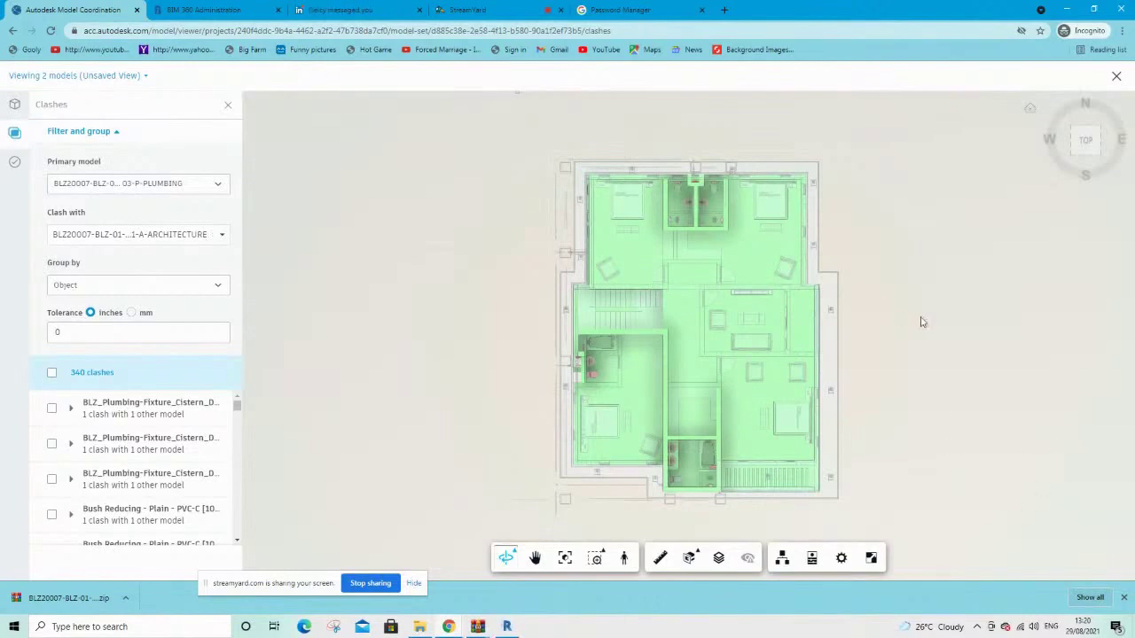
drag(963, 362, 791, 223)
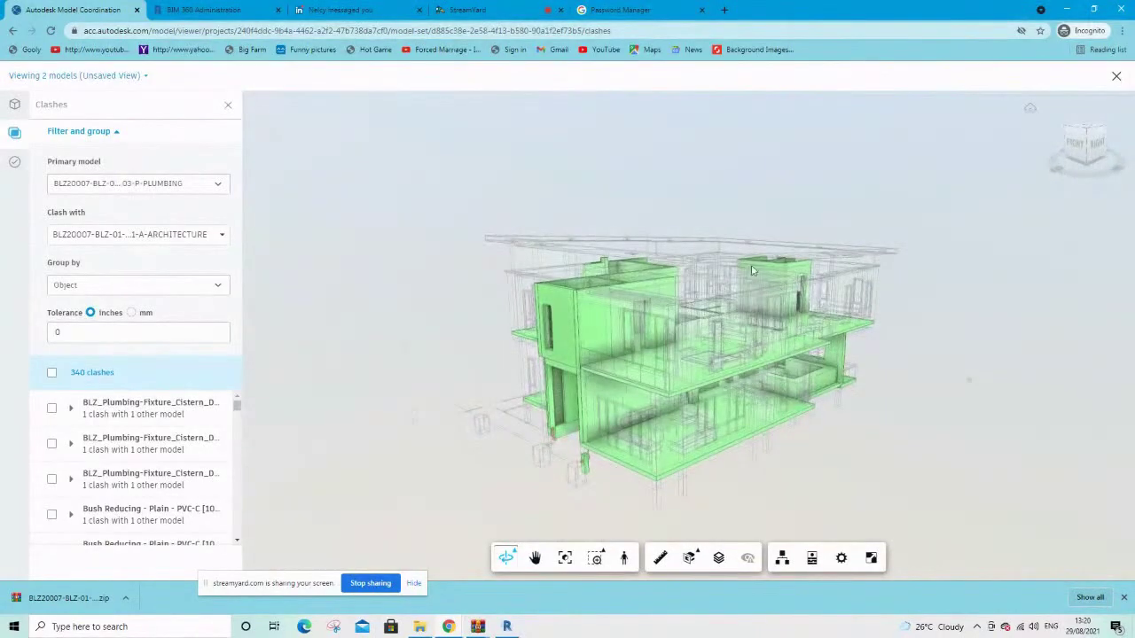
drag(521, 493, 583, 459)
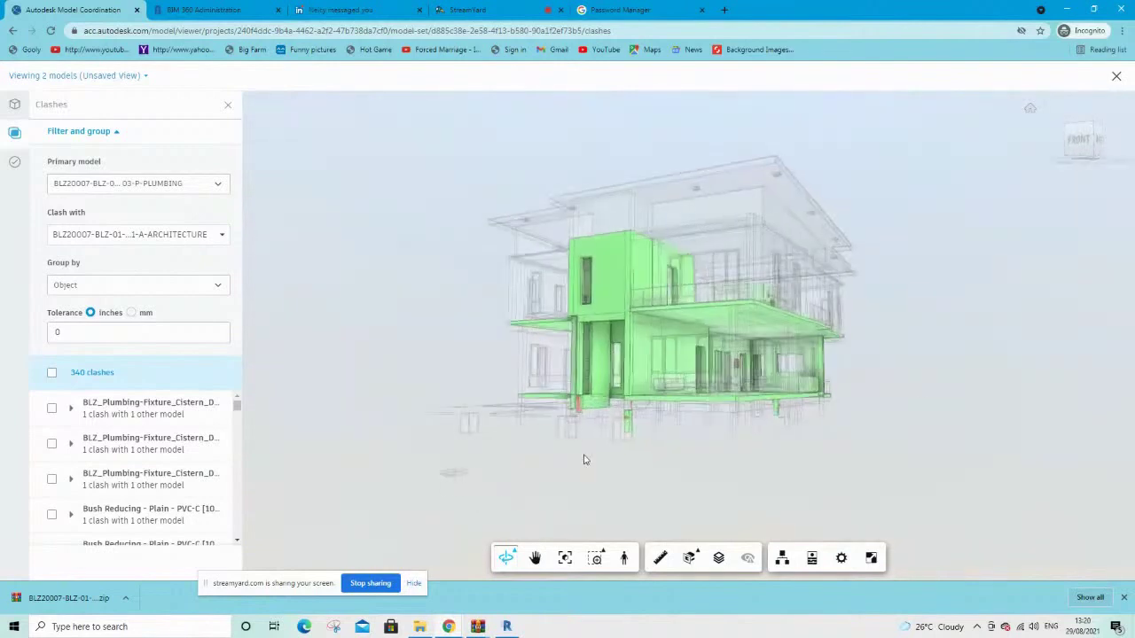
drag(444, 403, 673, 479)
scroll(570, 371, up, 5)
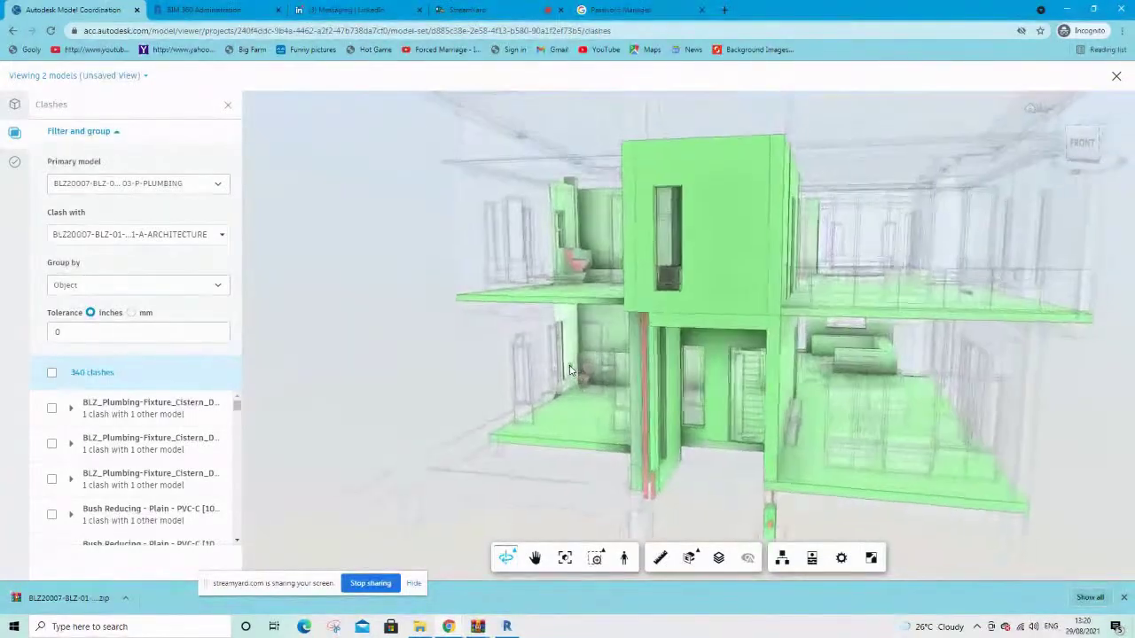
scroll(571, 371, up, 8)
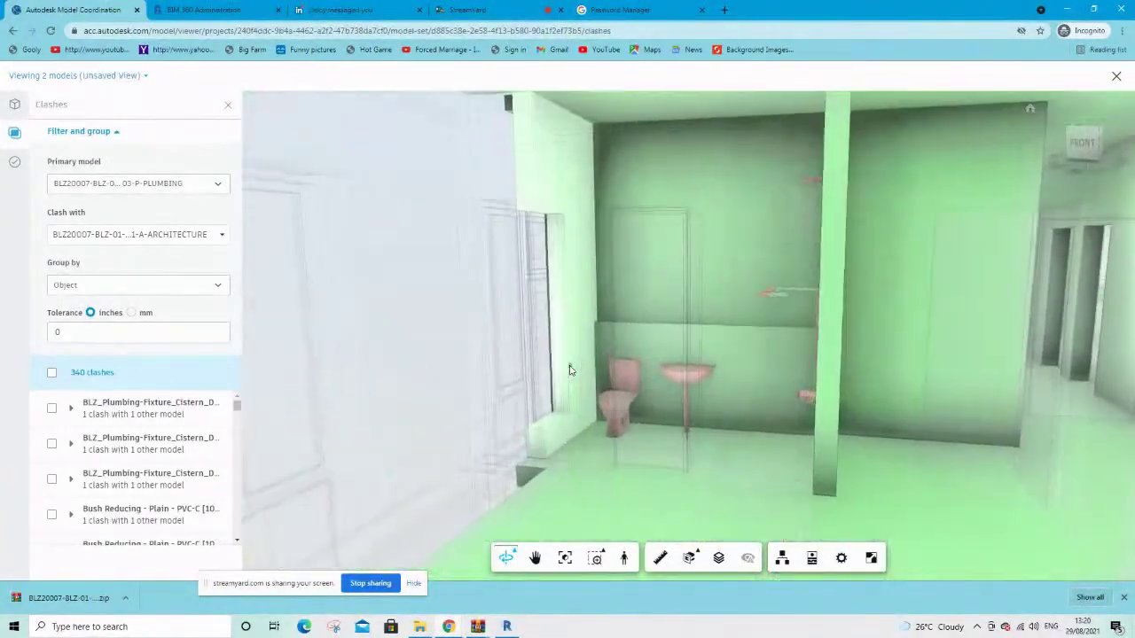
drag(807, 329, 961, 348)
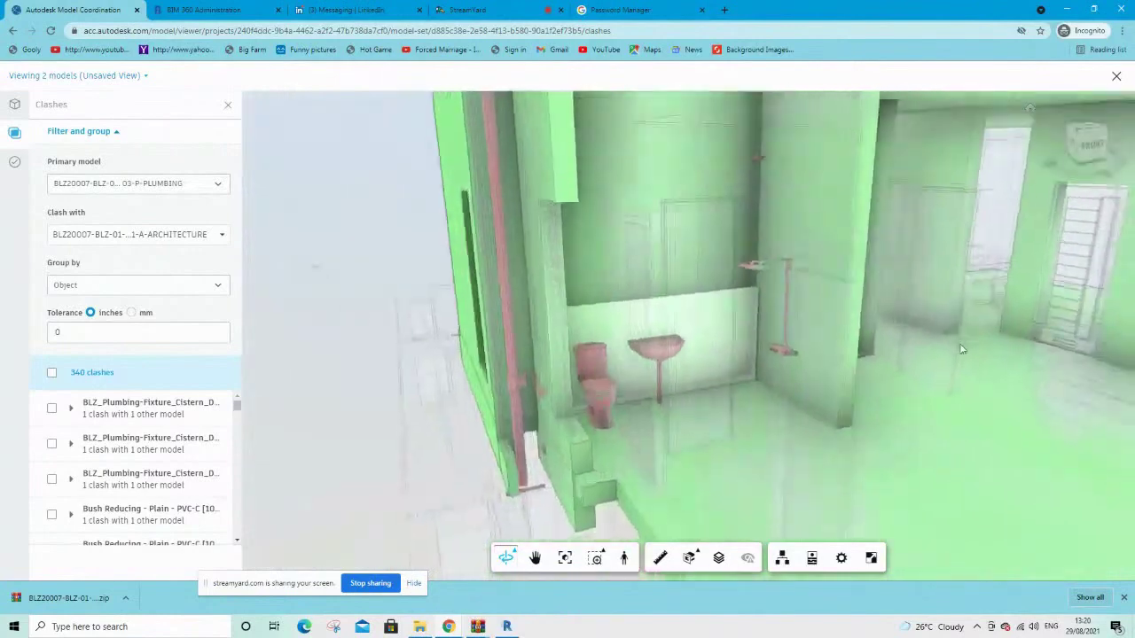
scroll(814, 280, up, 5)
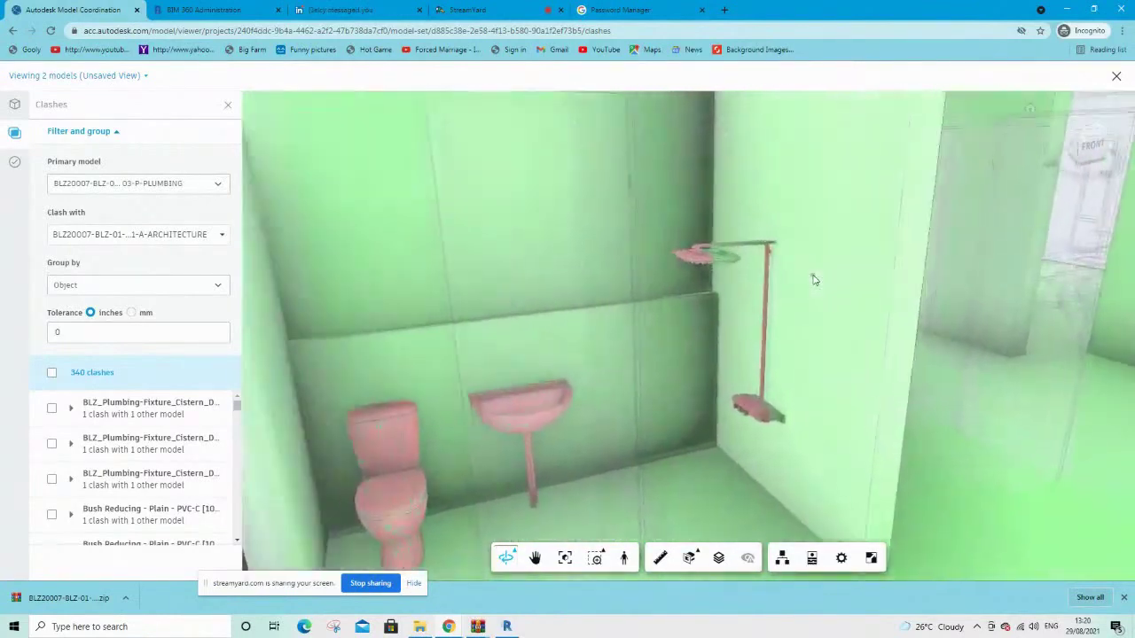
scroll(813, 280, up, 5)
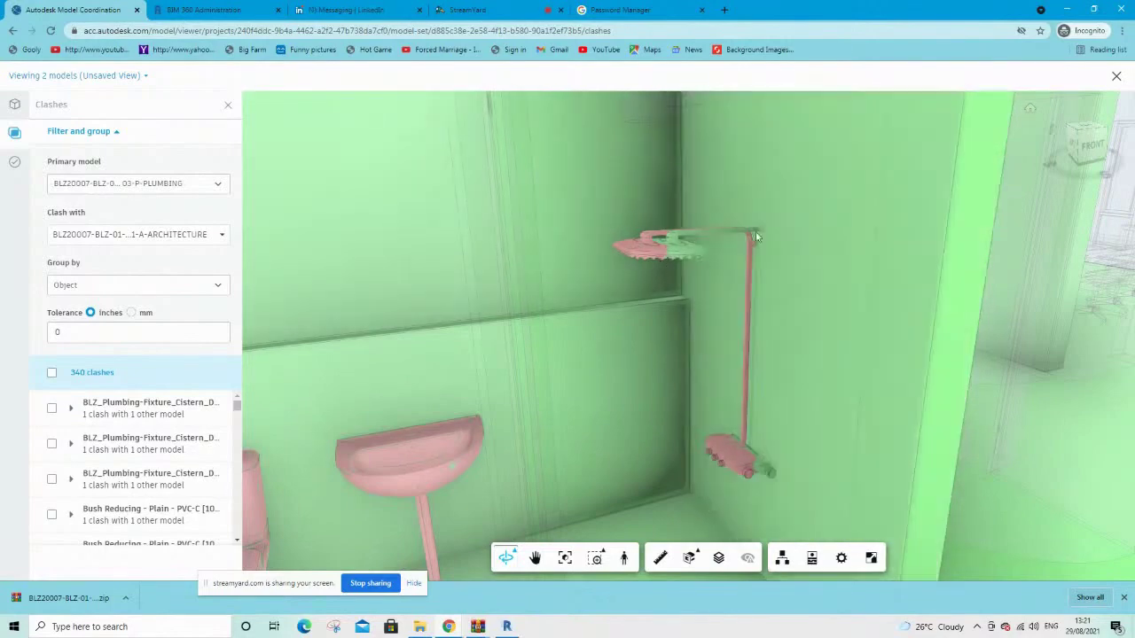
scroll(615, 363, down, 6)
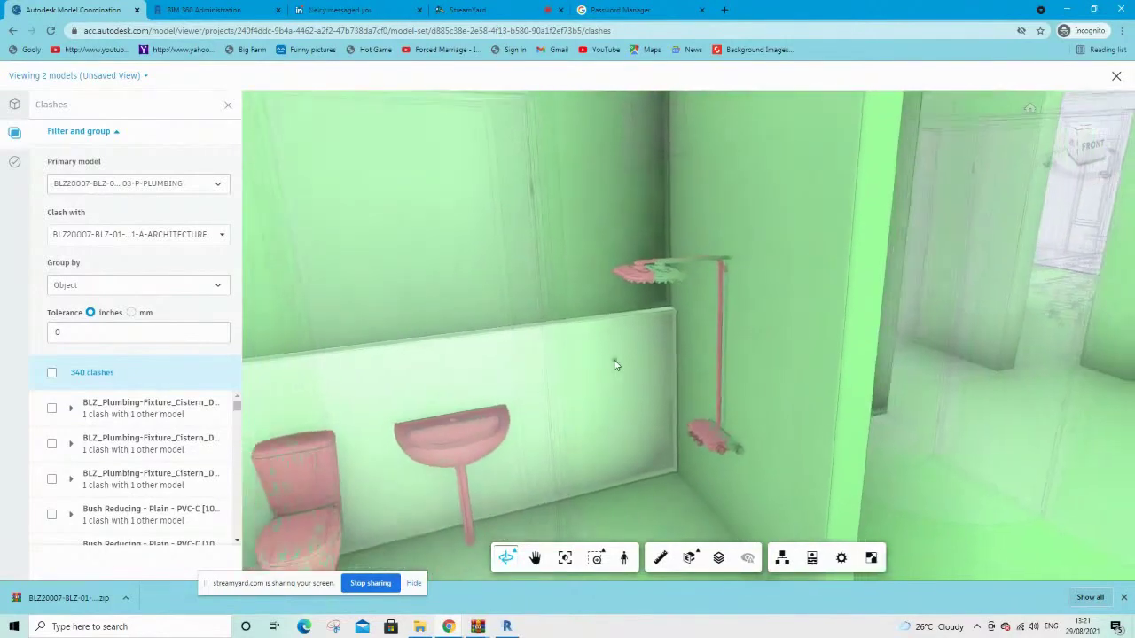
scroll(615, 362, down, 8)
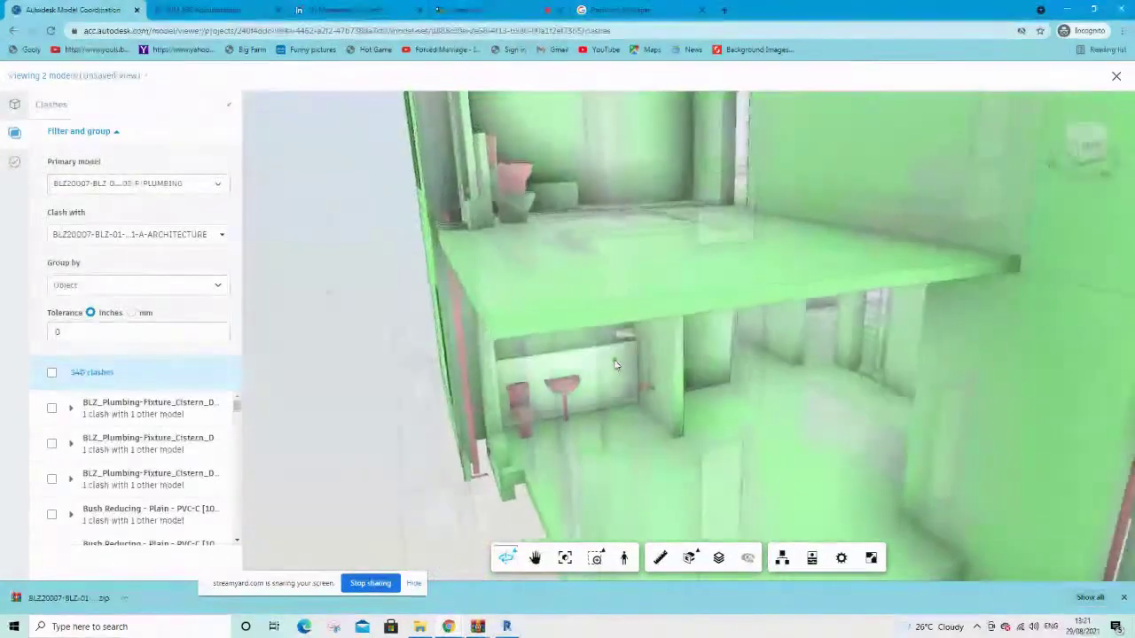
scroll(615, 362, down, 8)
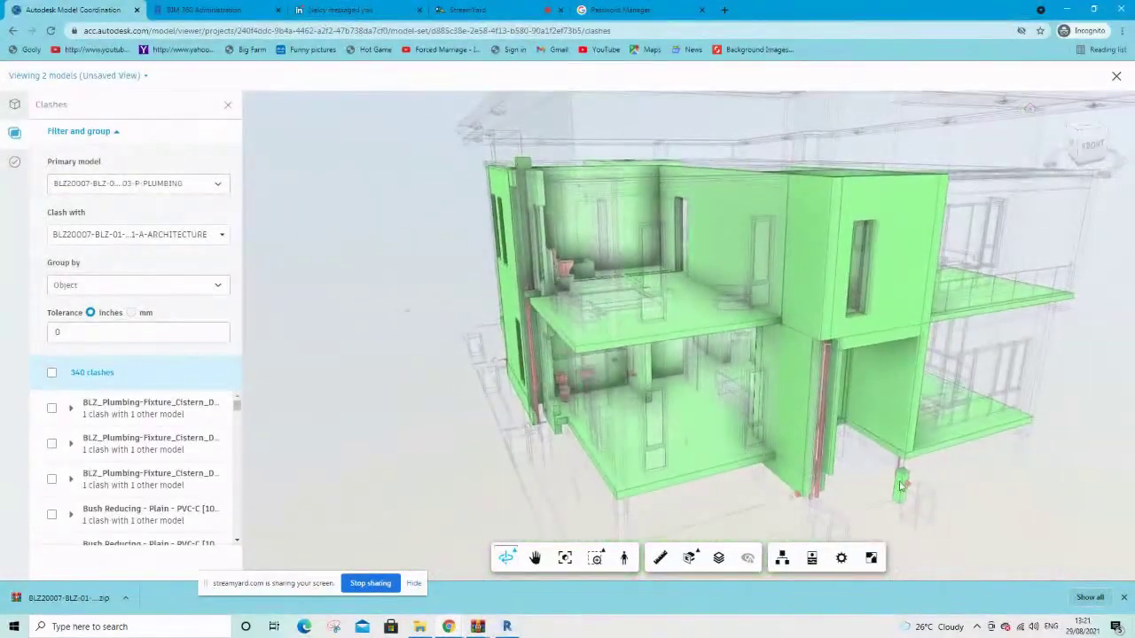
scroll(459, 517, down, 2)
Survey the slab and floor plan, then select the Flex Pipe Round [1002396] clash
drag(858, 435, 596, 452)
click(612, 450)
scroll(722, 394, up, 4)
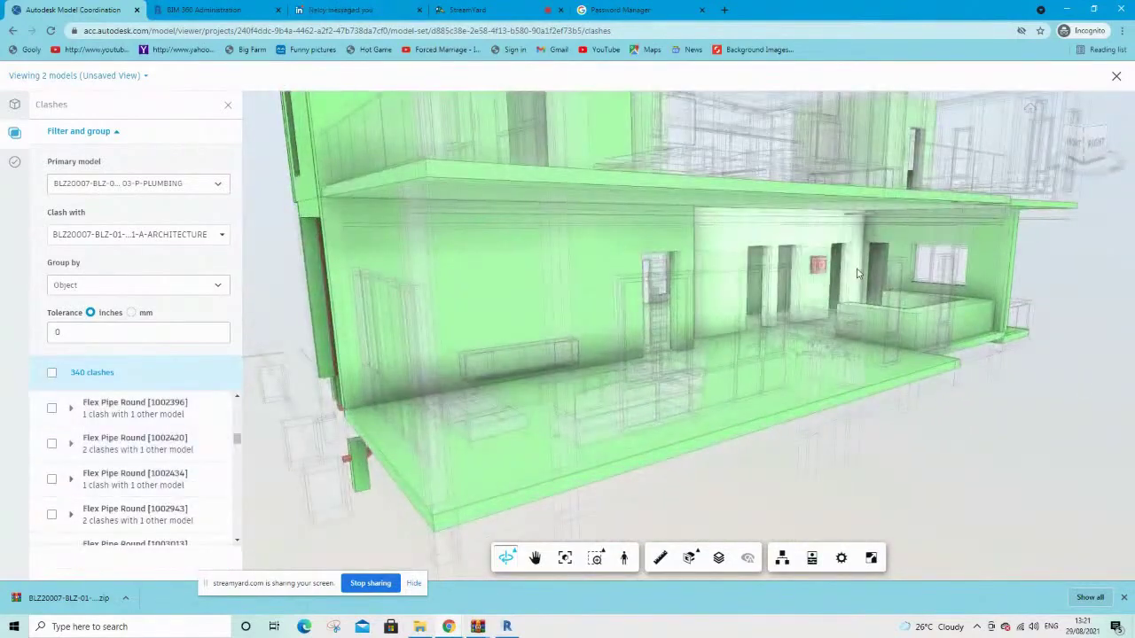
scroll(856, 273, up, 3)
scroll(856, 272, up, 4)
drag(945, 216, 937, 129)
drag(937, 325, 975, 483)
scroll(975, 484, down, 6)
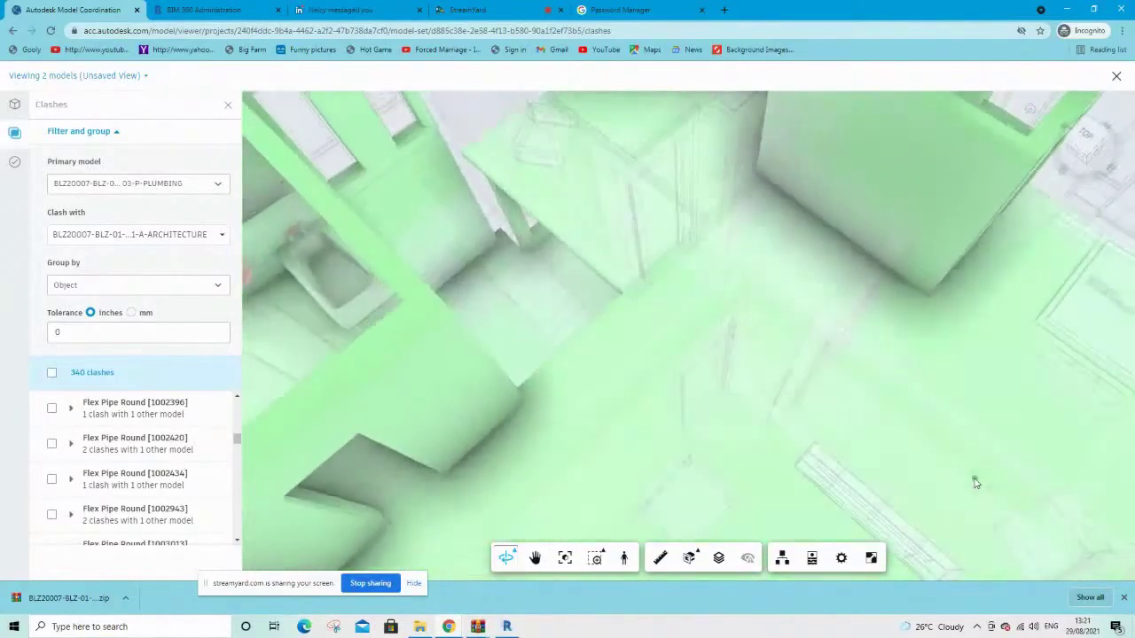
scroll(975, 483, down, 8)
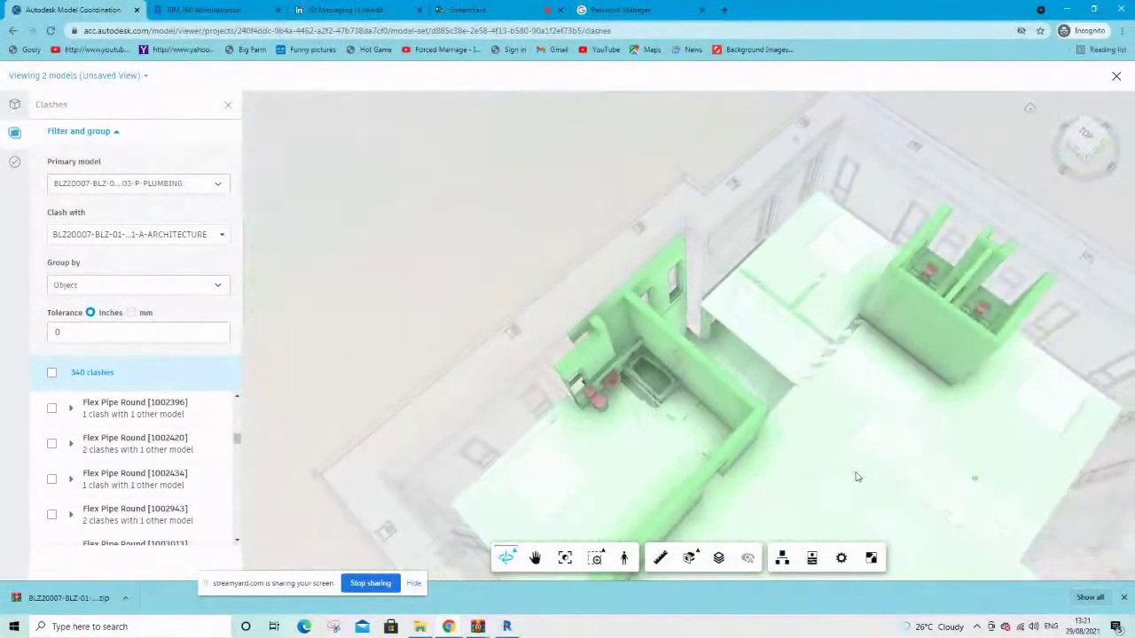
drag(697, 155, 684, 109)
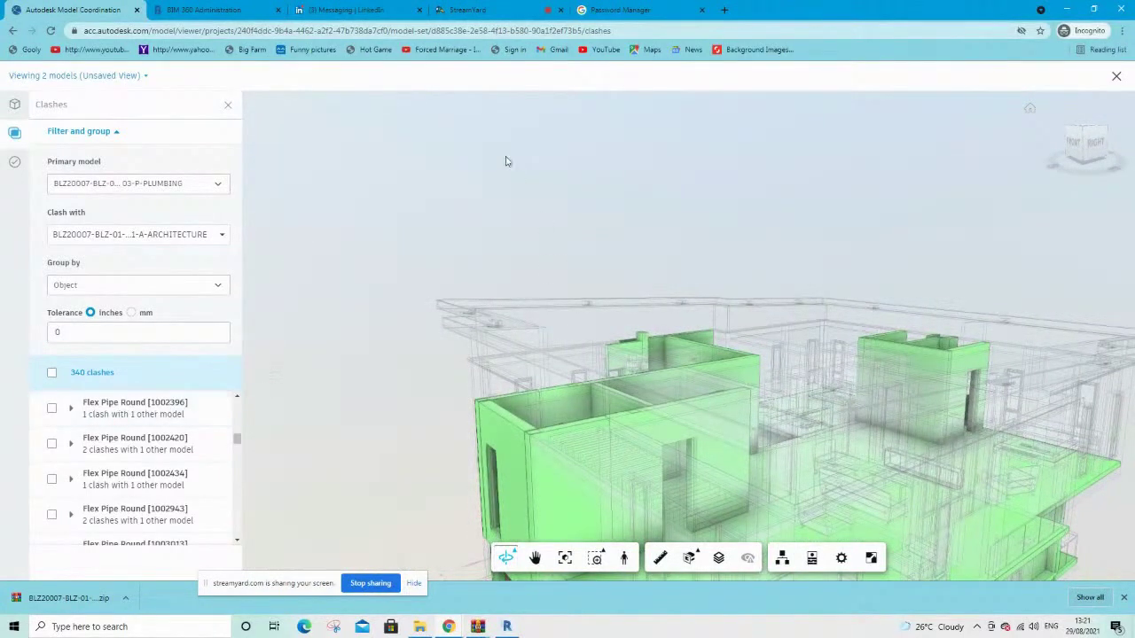
drag(507, 161, 865, 454)
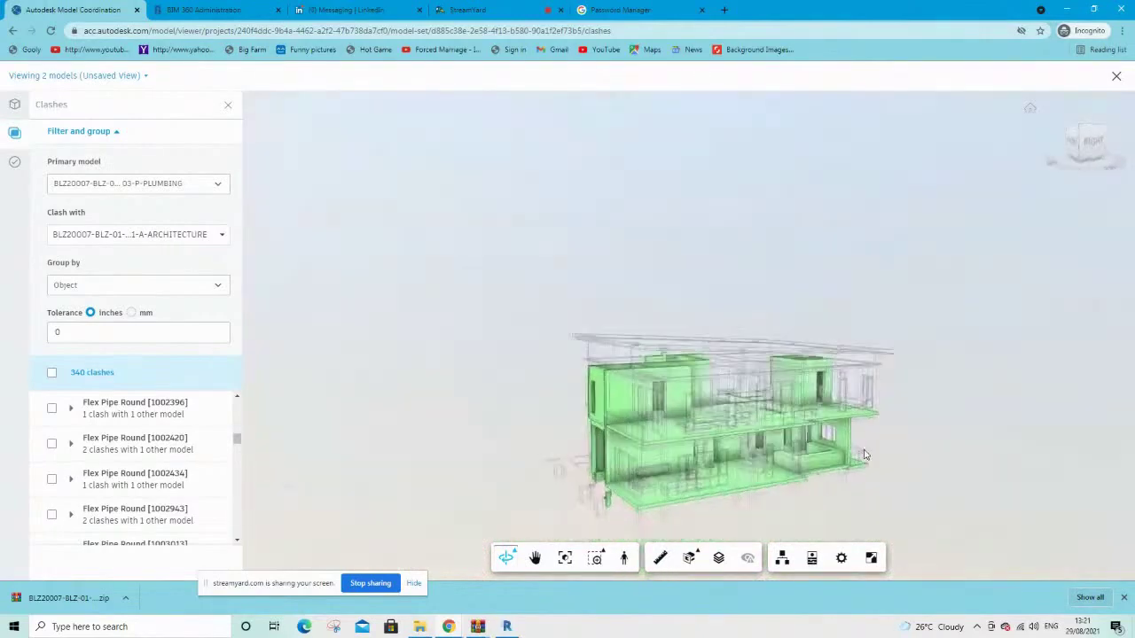
click(51, 409)
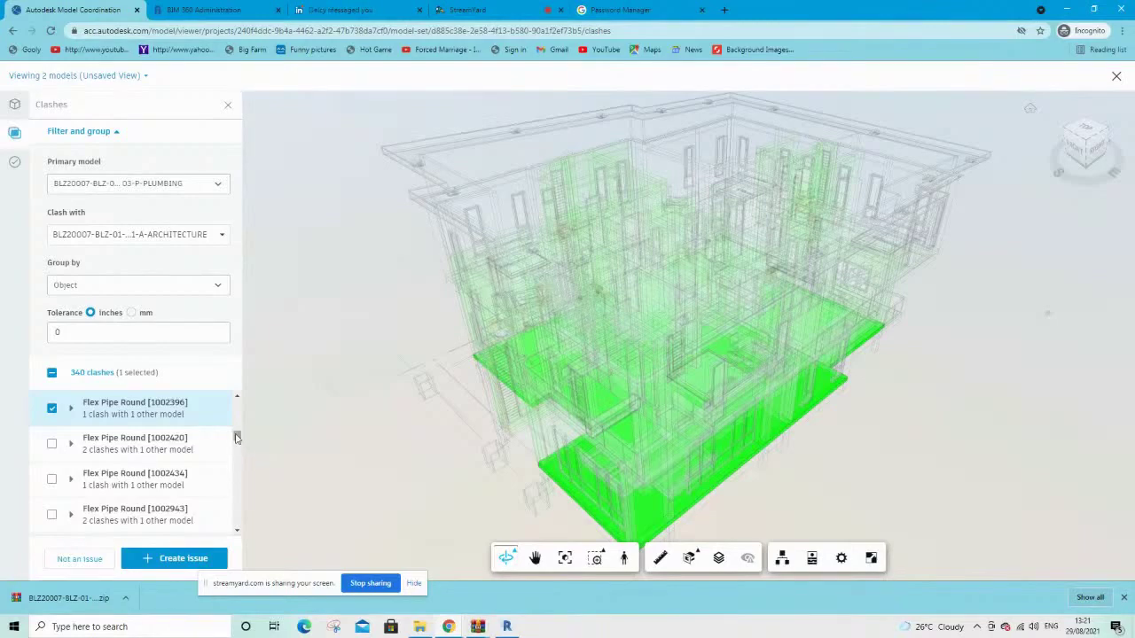
Zoom the viewer to the first BLZ_Plumbing-Fixture_Cistern clash and select only that clash
drag(237, 437, 237, 404)
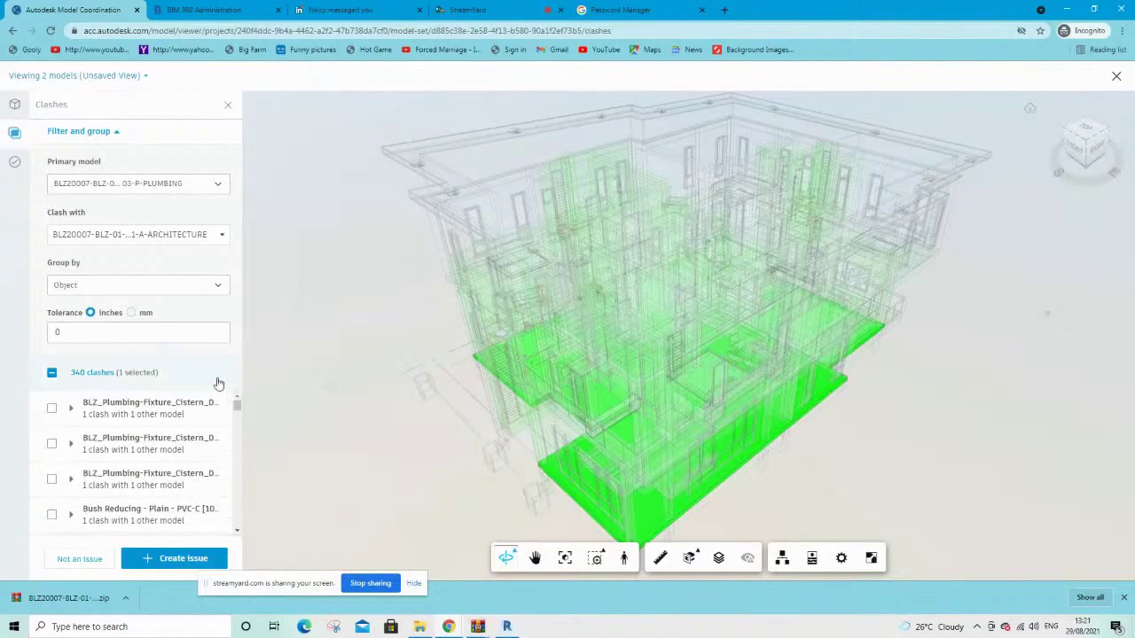
click(131, 407)
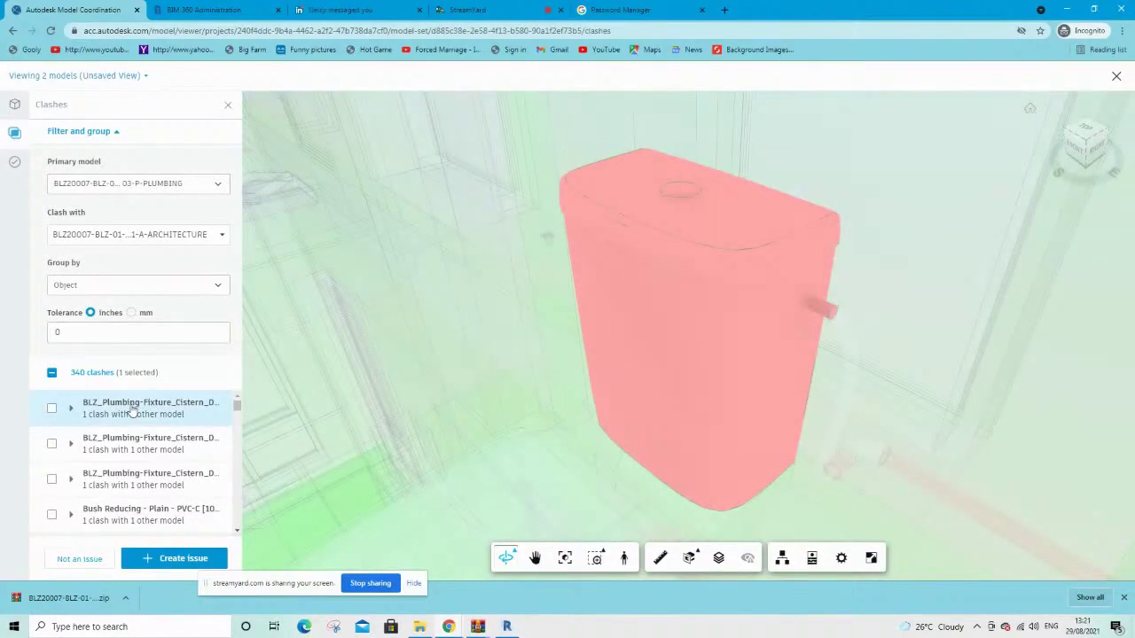
click(52, 373)
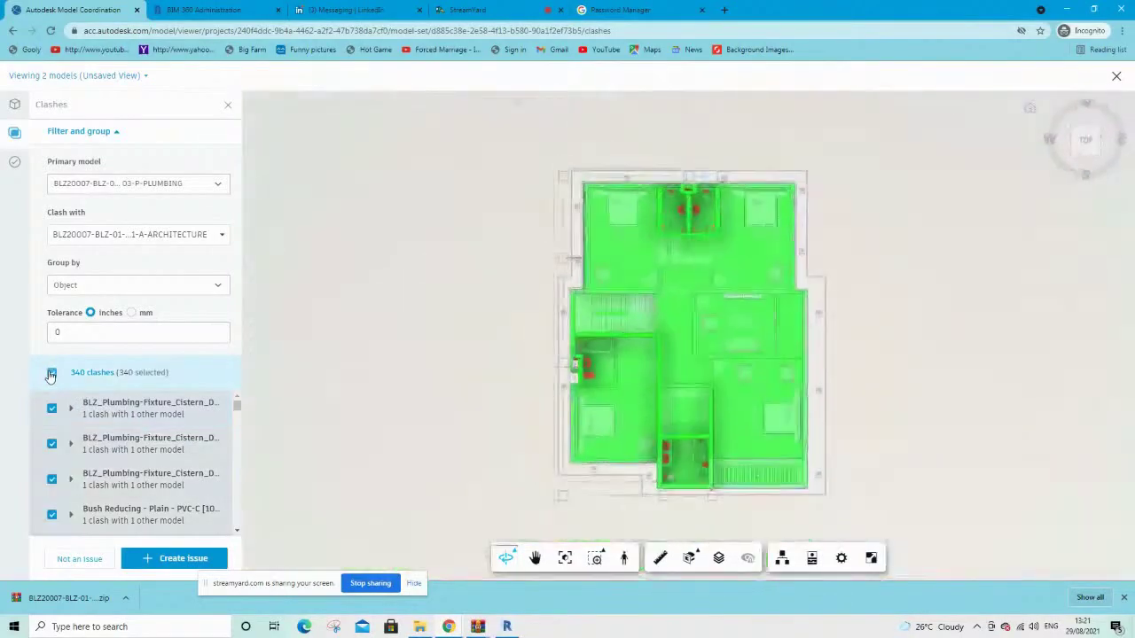
click(52, 373)
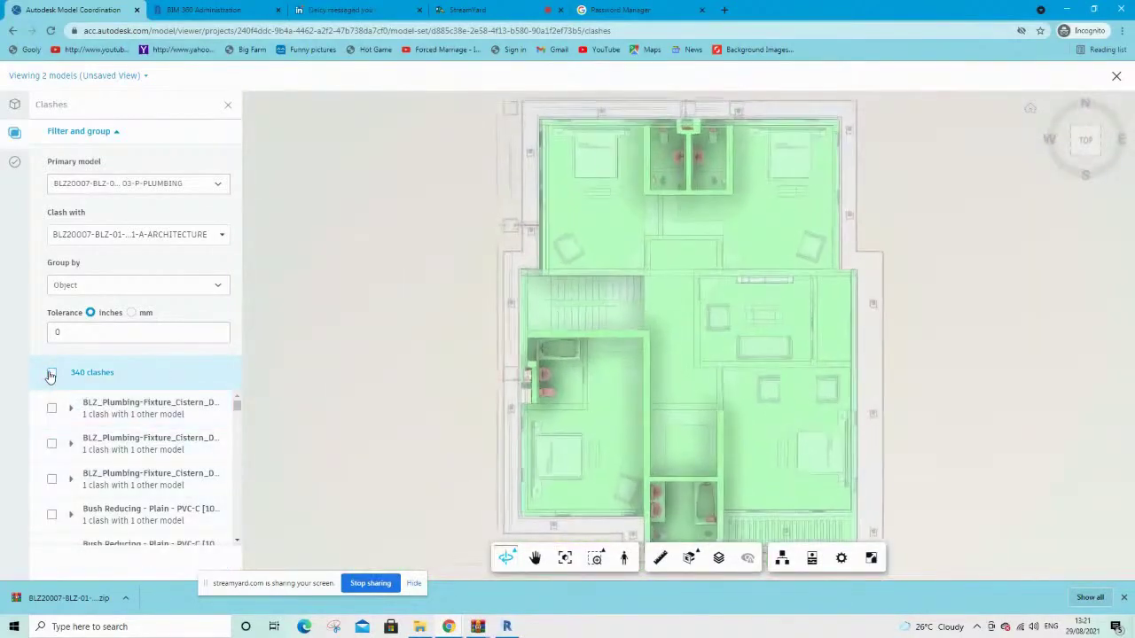
click(160, 410)
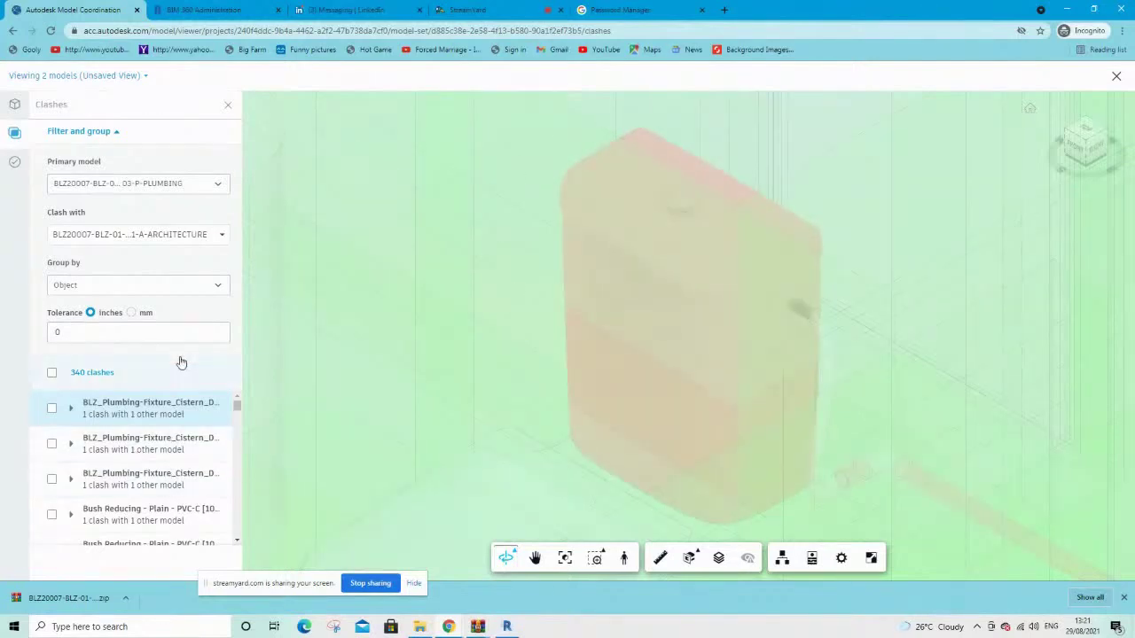
click(53, 409)
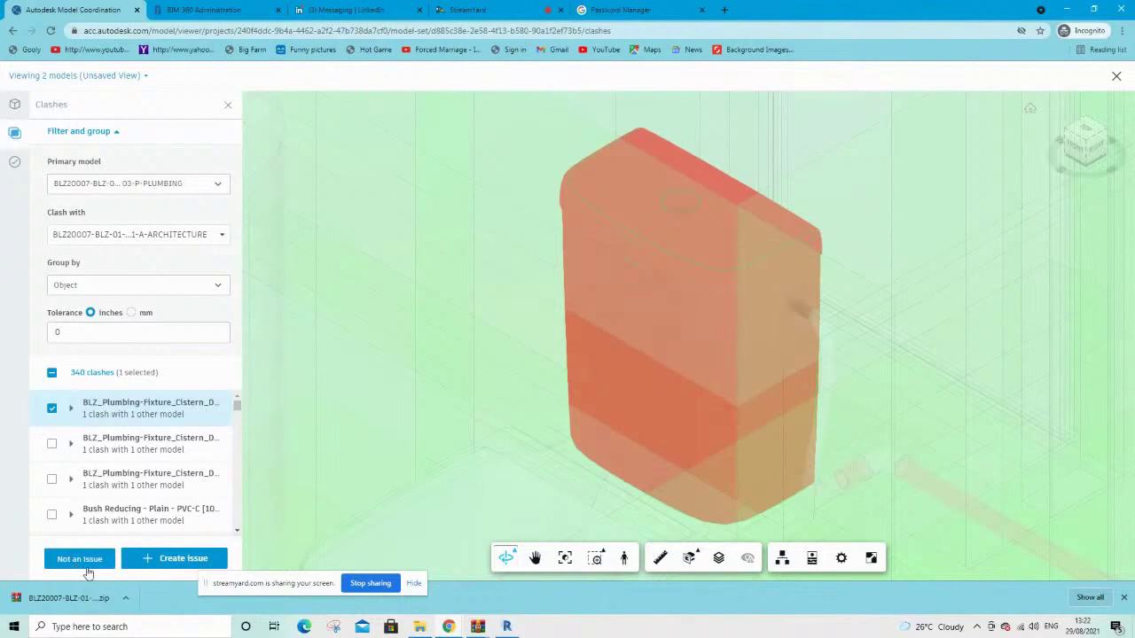
Close the cistern clash as Not an issue with reason Valid interface, then view Closed clashes
click(86, 567)
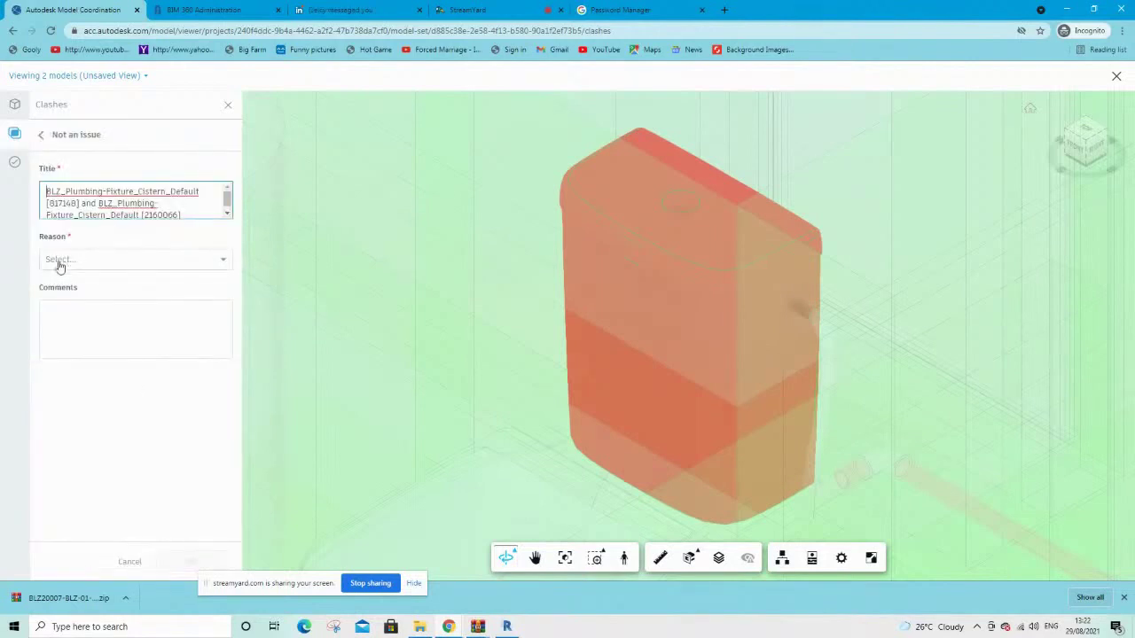
click(86, 261)
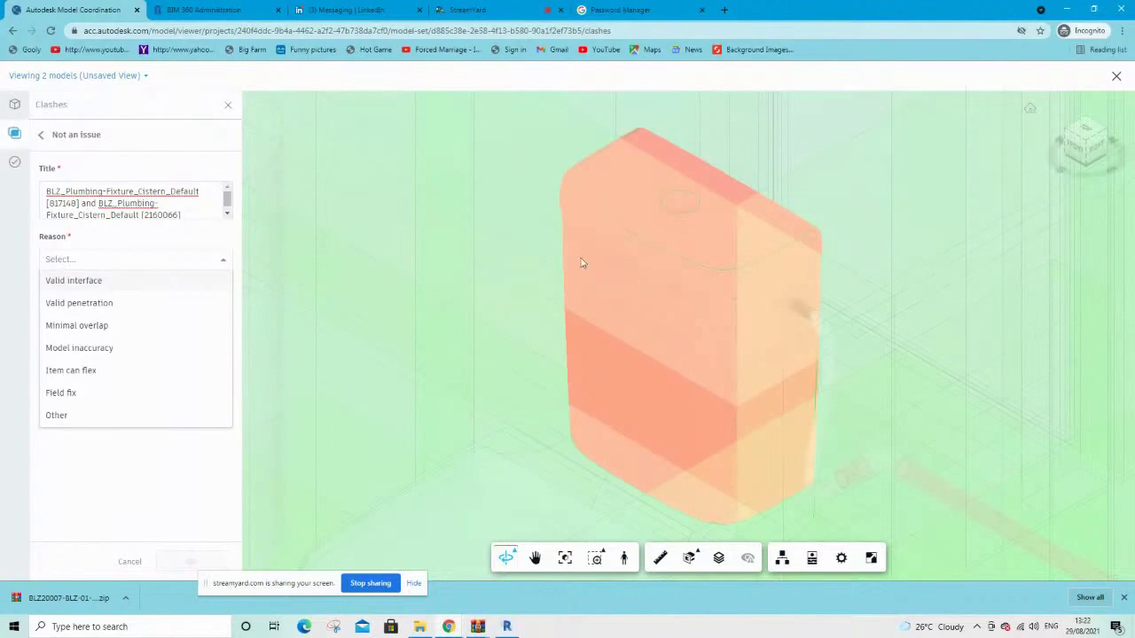
click(76, 282)
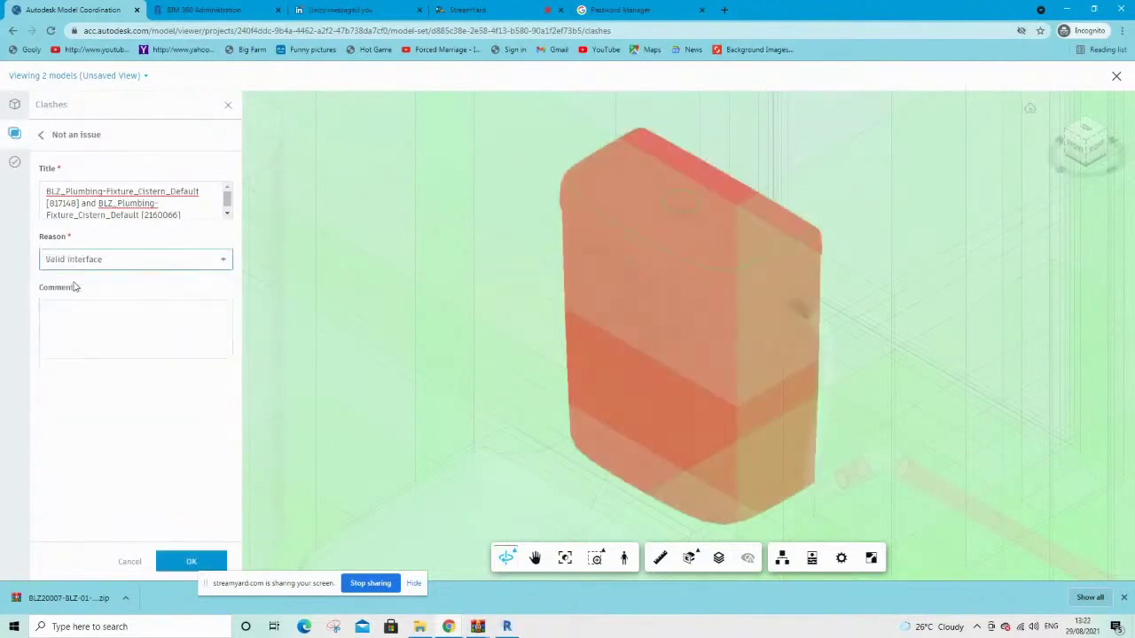
click(85, 315)
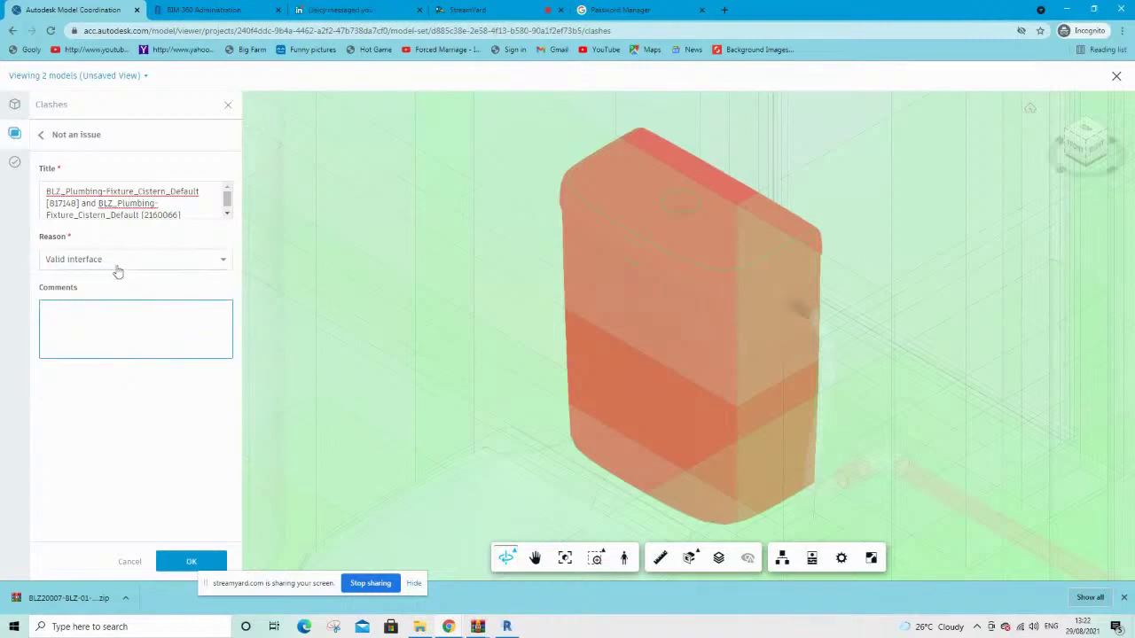
click(187, 561)
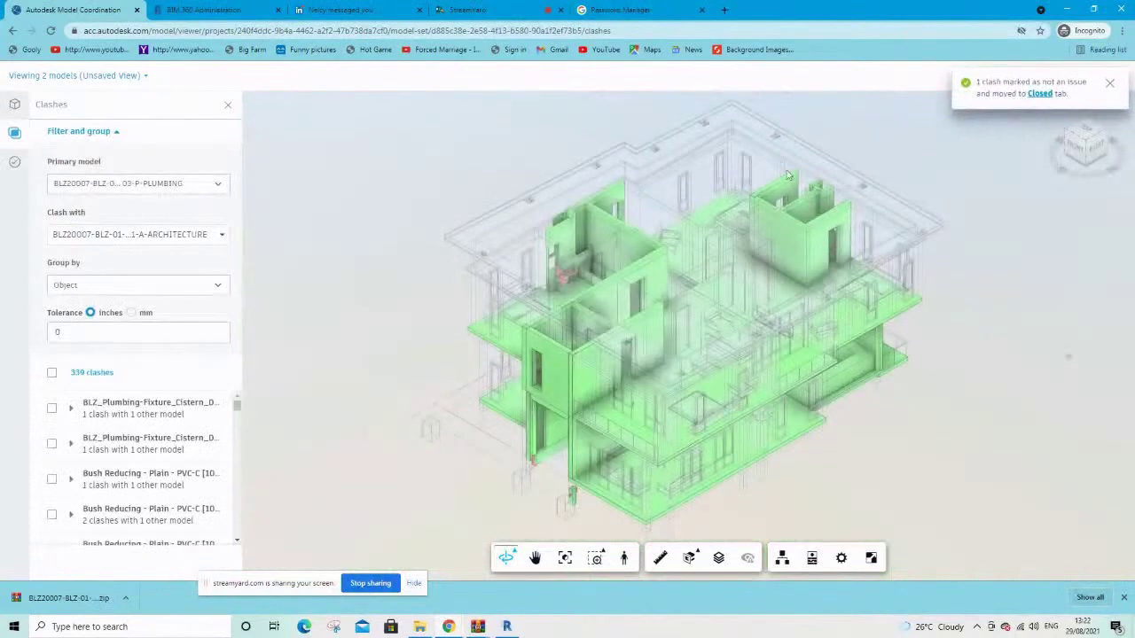
click(1037, 94)
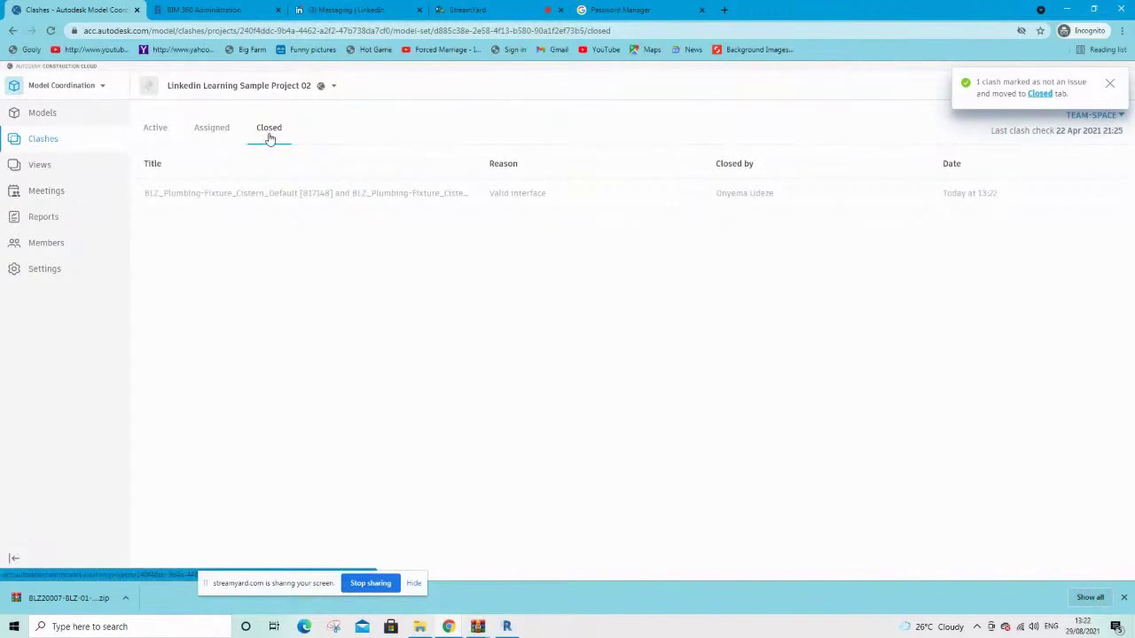
Check the Assigned tab, then reopen the 206 plumbing-versus-architecture clash groups in the viewer
click(208, 132)
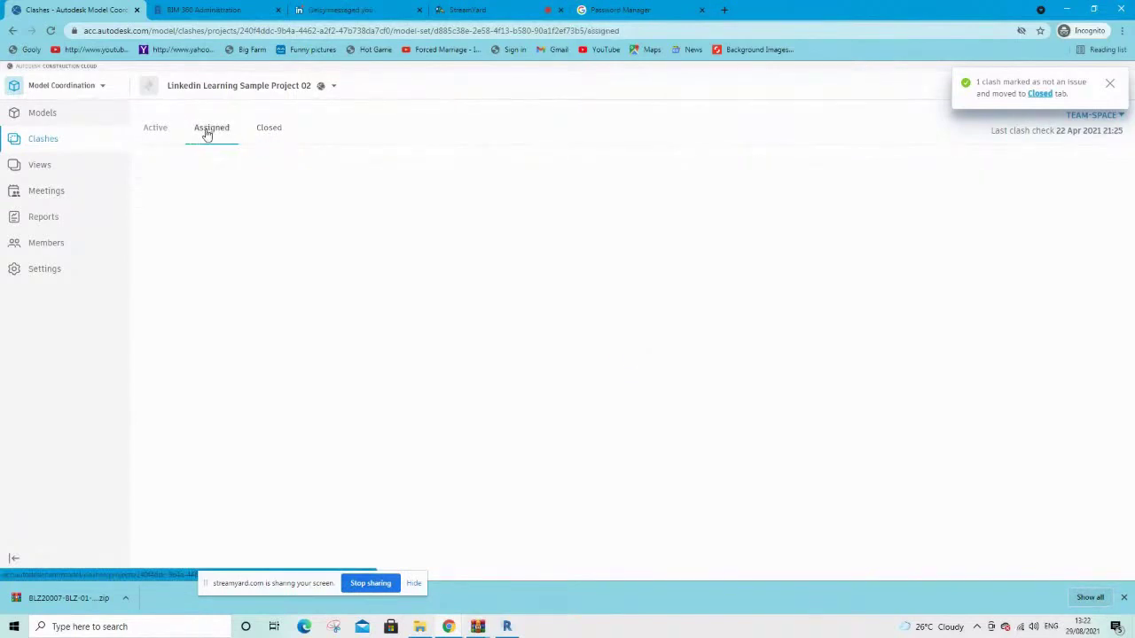
click(155, 133)
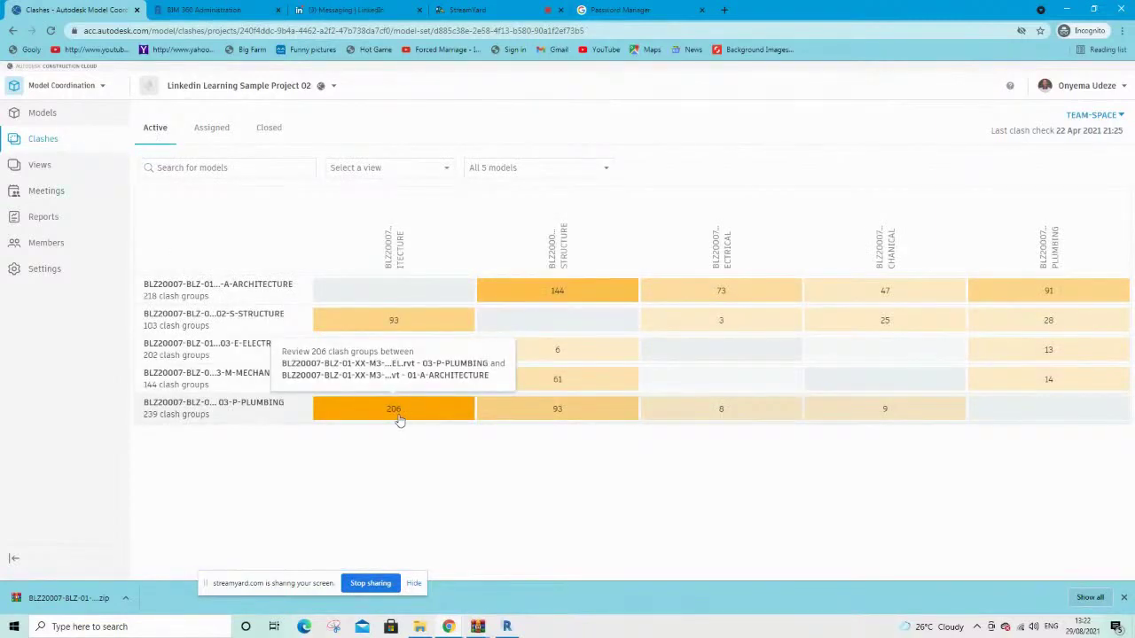
click(399, 420)
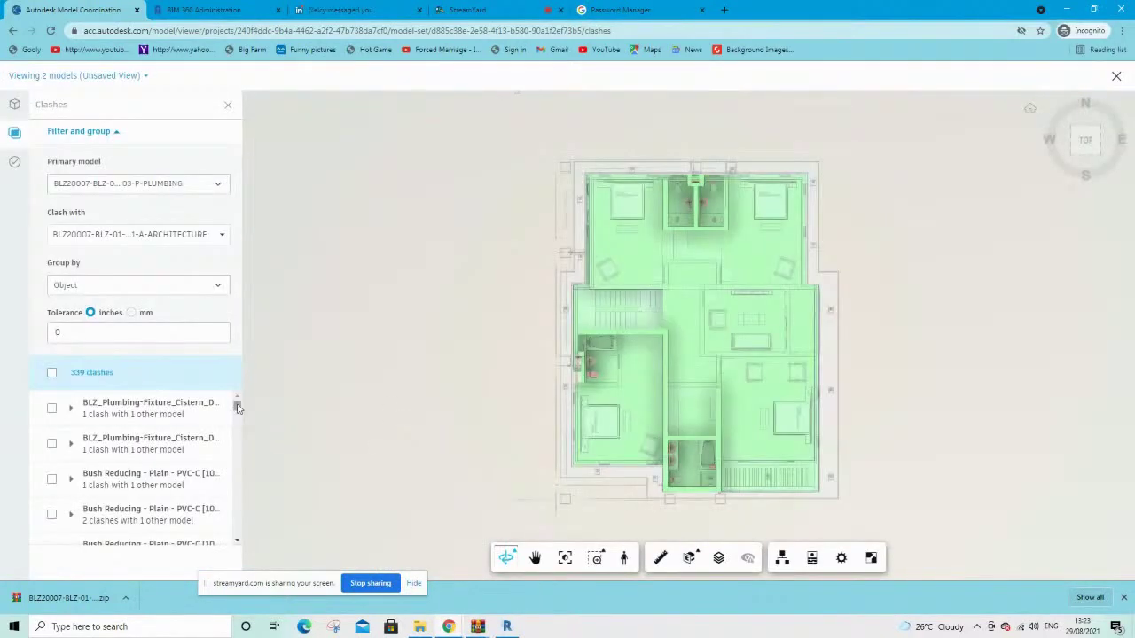
Select seven Elbow - Plain - PVC-C clashes, including [1004929], [1001762], [1005320], [1005388], [1006876], [1006886]
drag(236, 405, 236, 423)
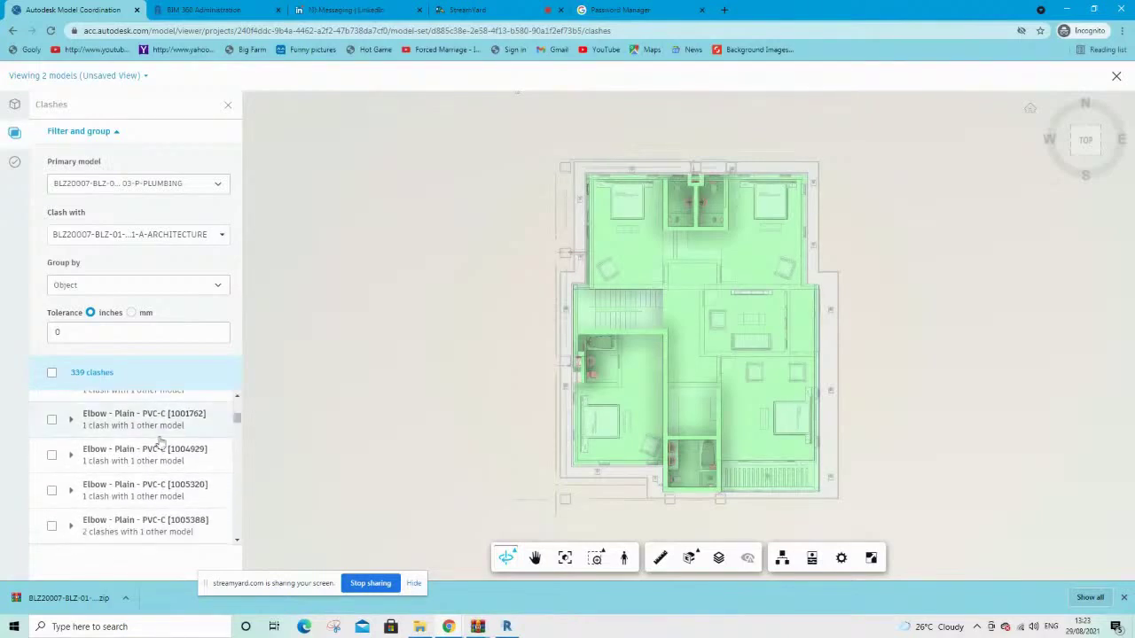
click(52, 454)
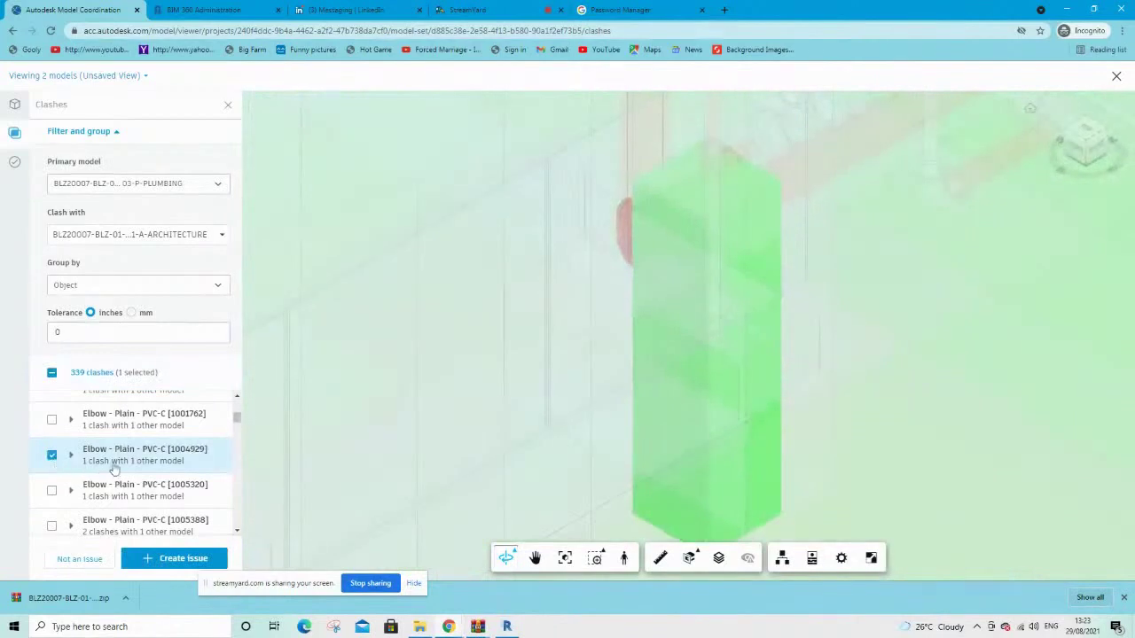
click(71, 454)
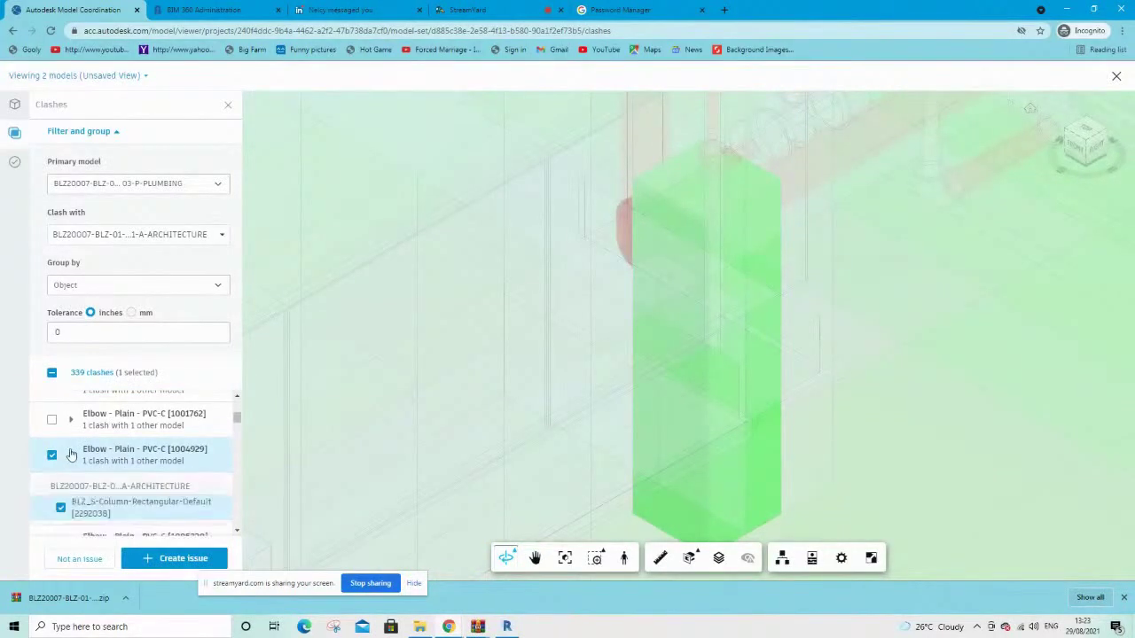
scroll(151, 467, down, 1)
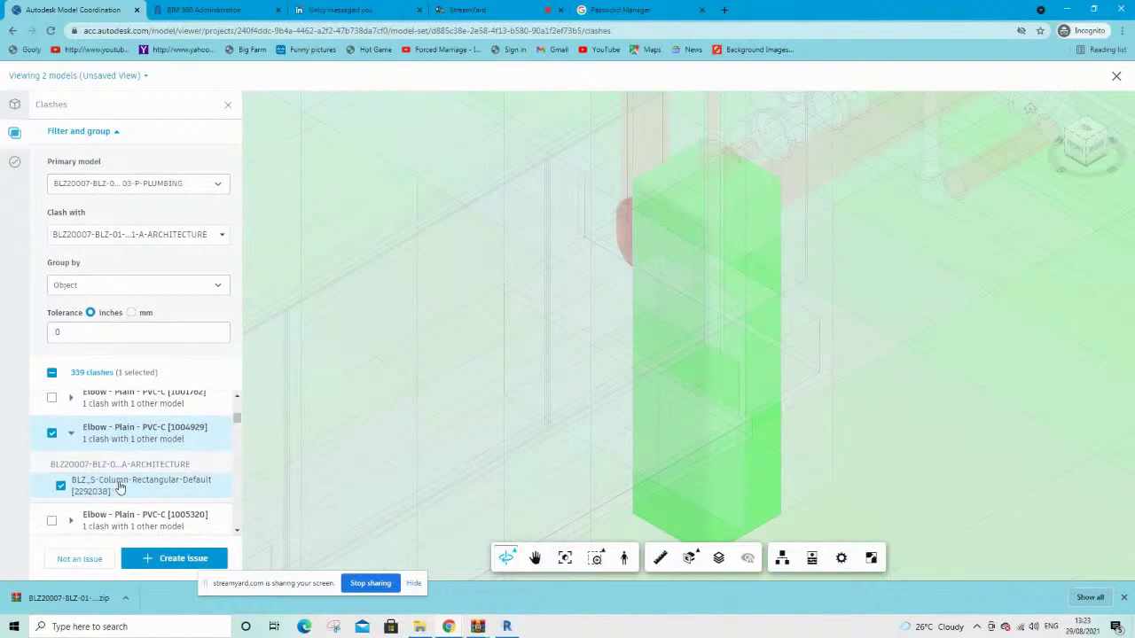
click(51, 400)
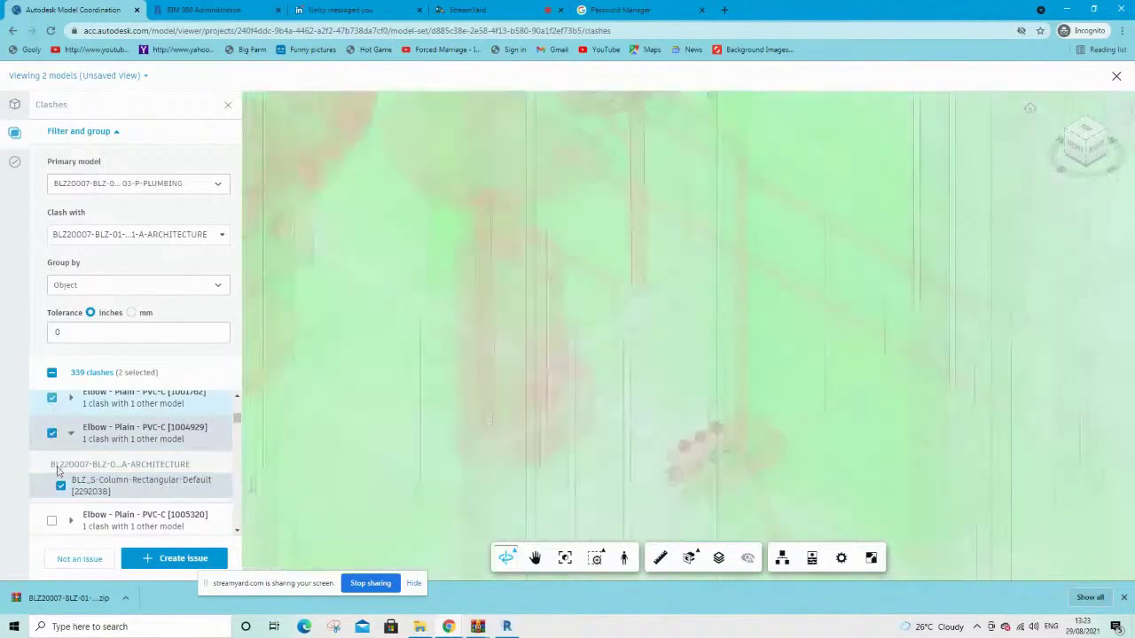
click(52, 523)
scroll(58, 519, down, 2)
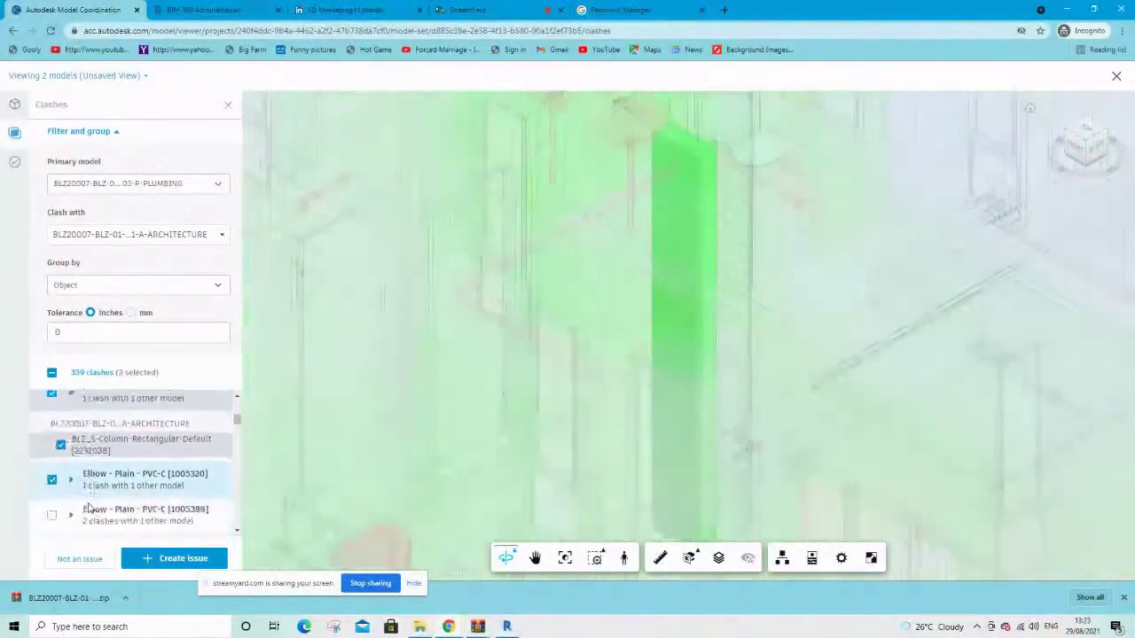
click(51, 507)
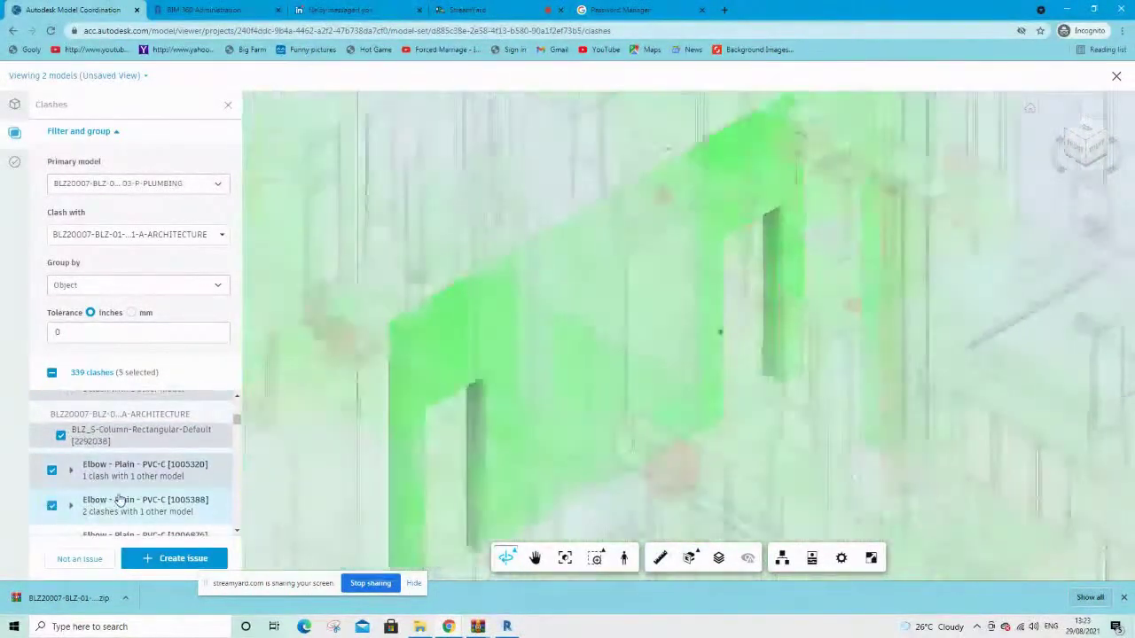
scroll(98, 496, down, 3)
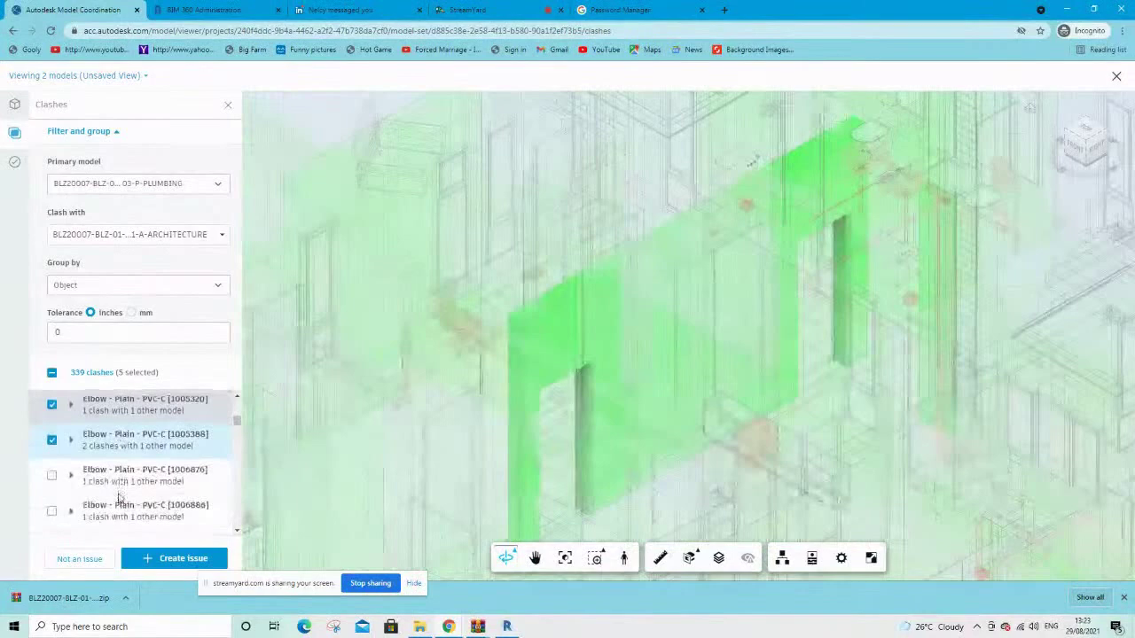
click(50, 473)
click(52, 508)
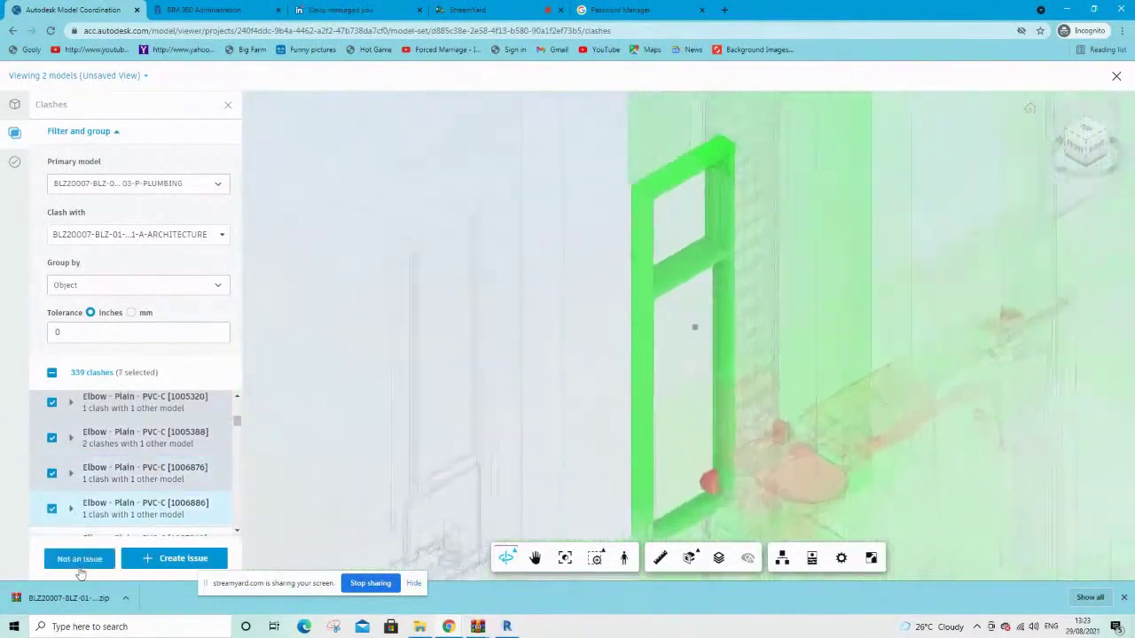
Close the seven selected elbow clashes as Not an issue with reason Valid interface
click(79, 560)
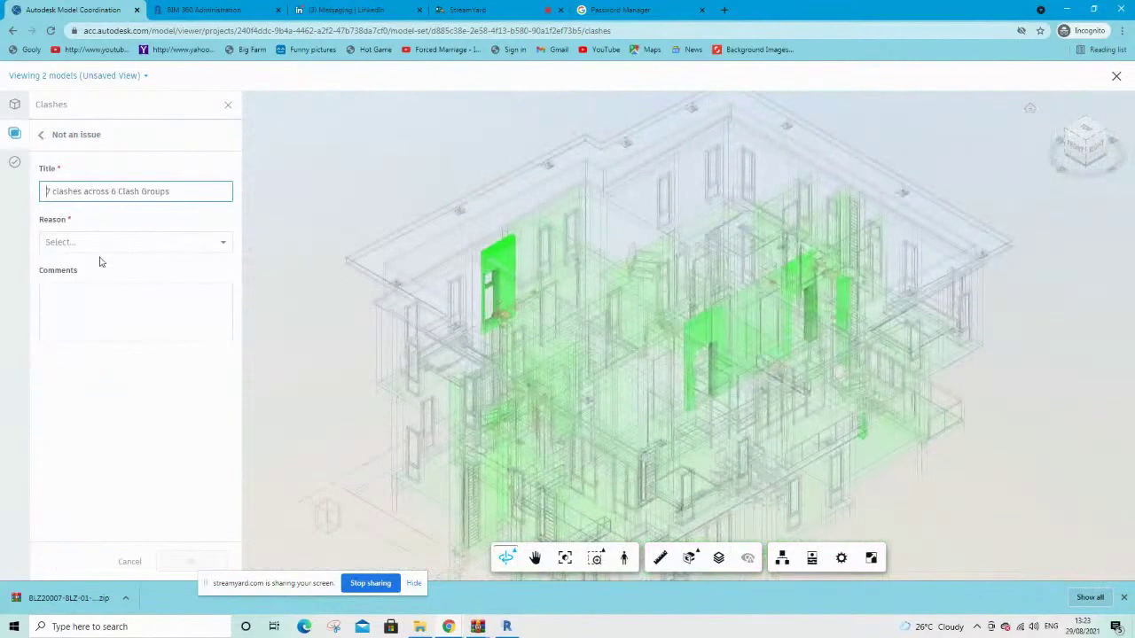
click(100, 261)
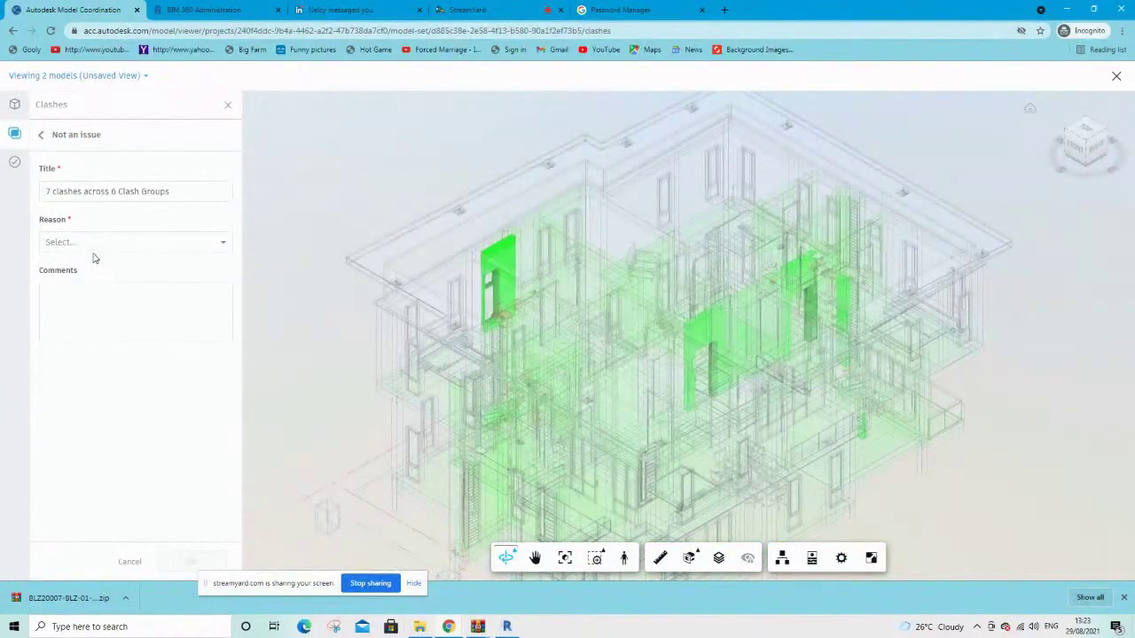
click(71, 245)
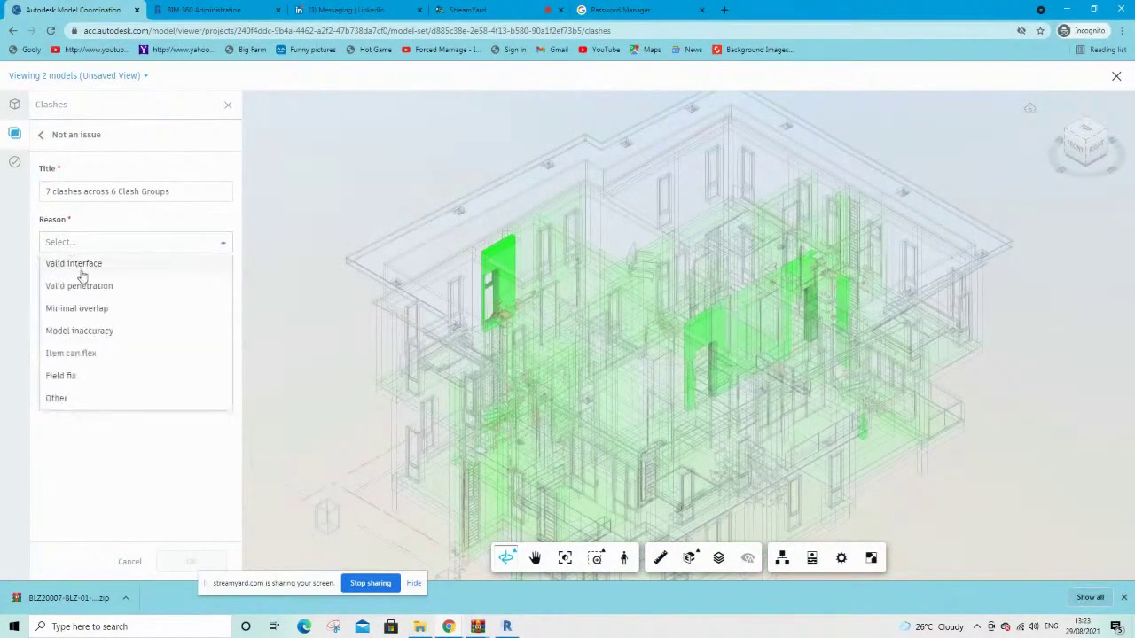
click(80, 404)
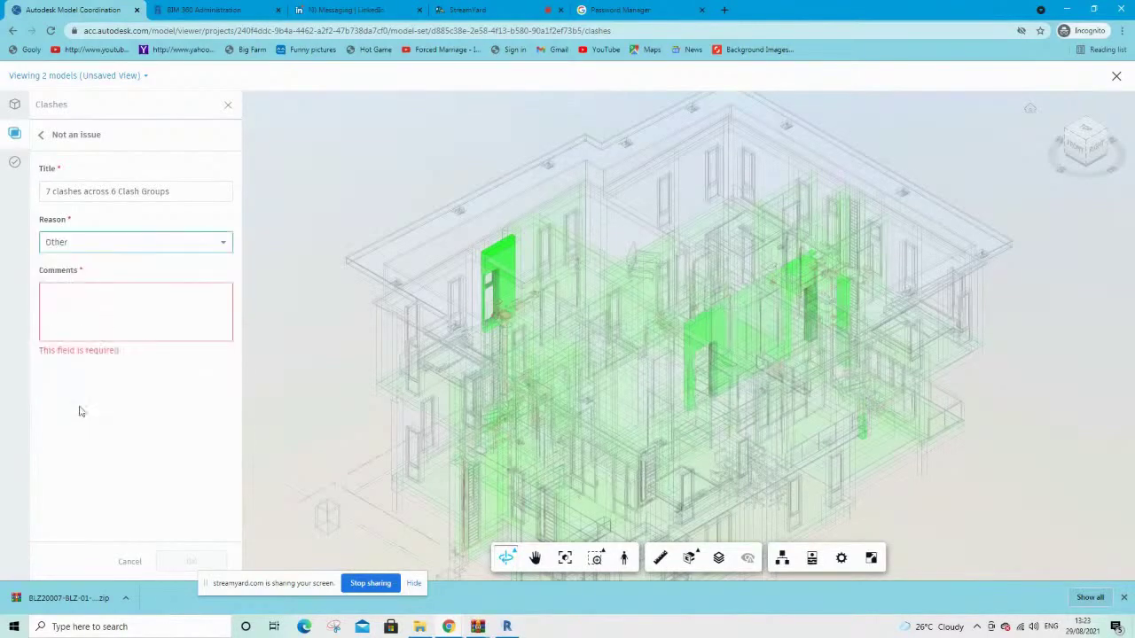
click(94, 241)
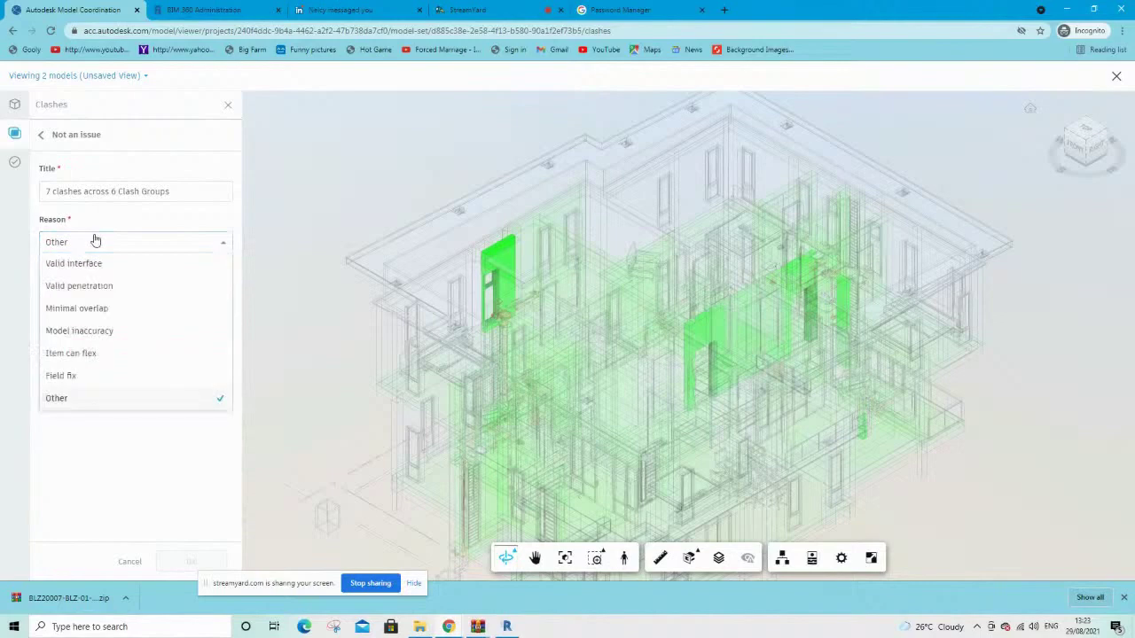
click(94, 262)
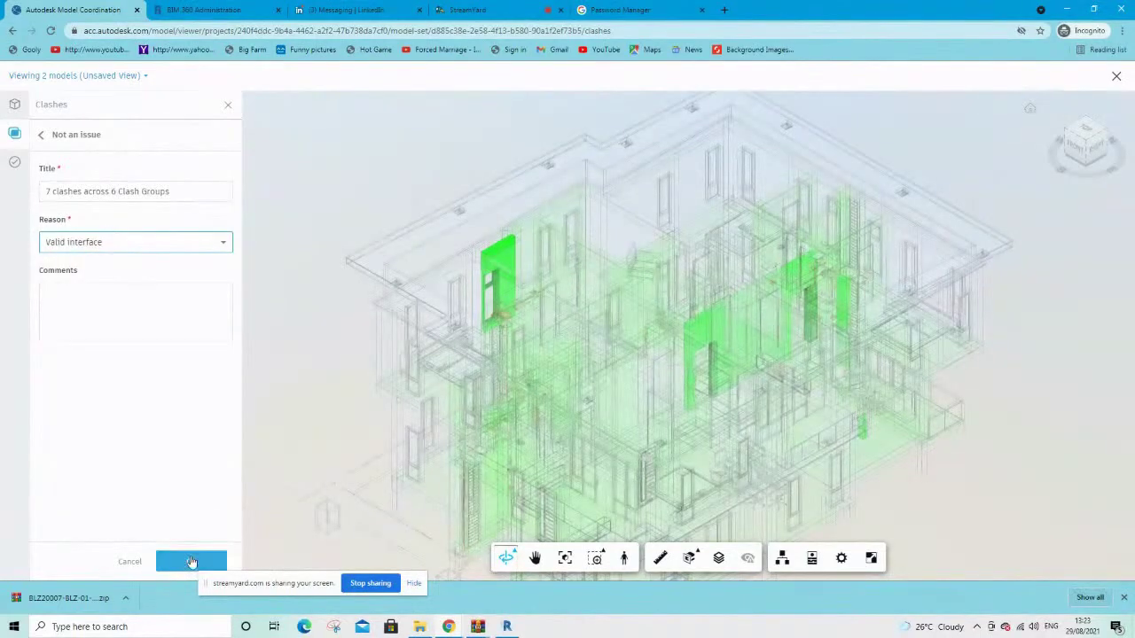
click(191, 561)
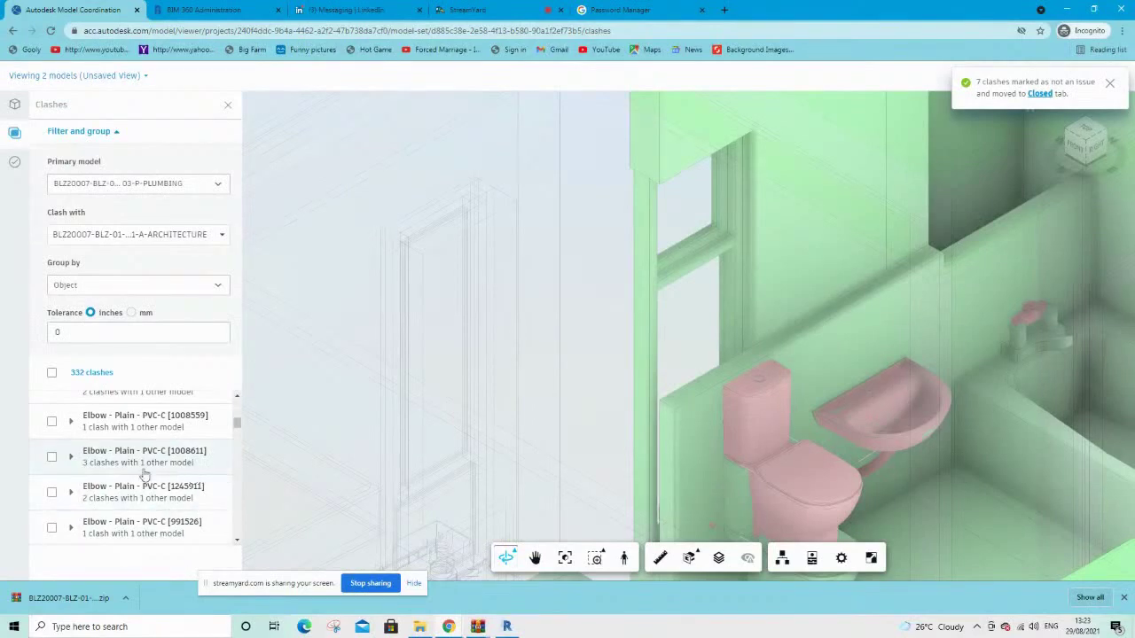
Create an issue from the BLZ_Plumbing-Fixture_Cistern clash, with its pin placed on the cistern
scroll(152, 461, up, 3)
scroll(150, 472, up, 2)
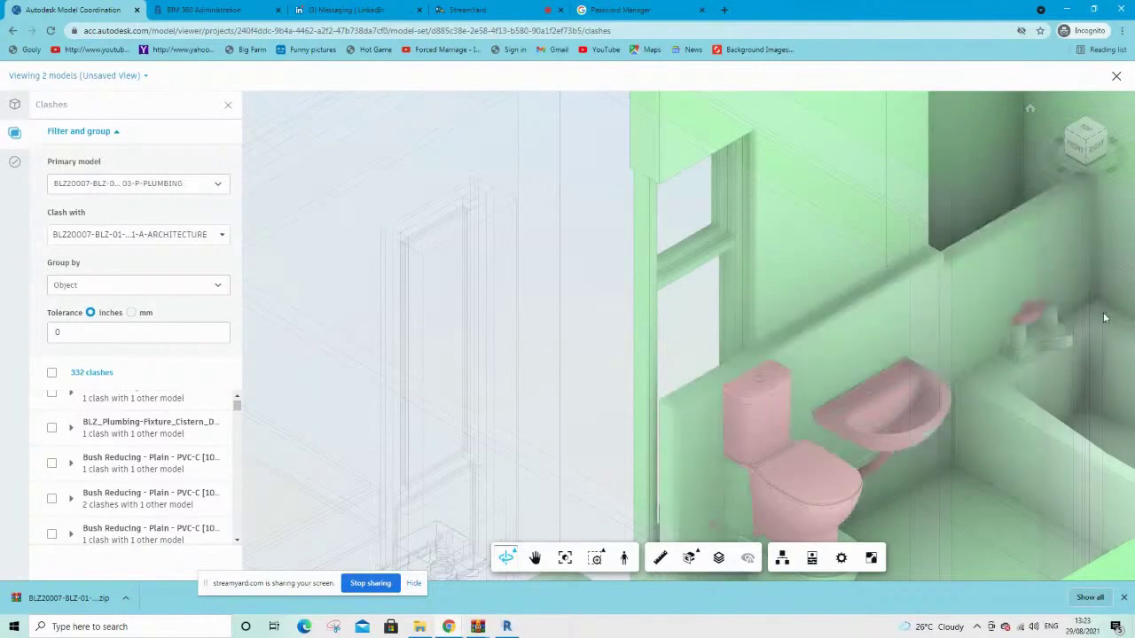
scroll(1103, 312, up, 3)
scroll(1064, 315, up, 2)
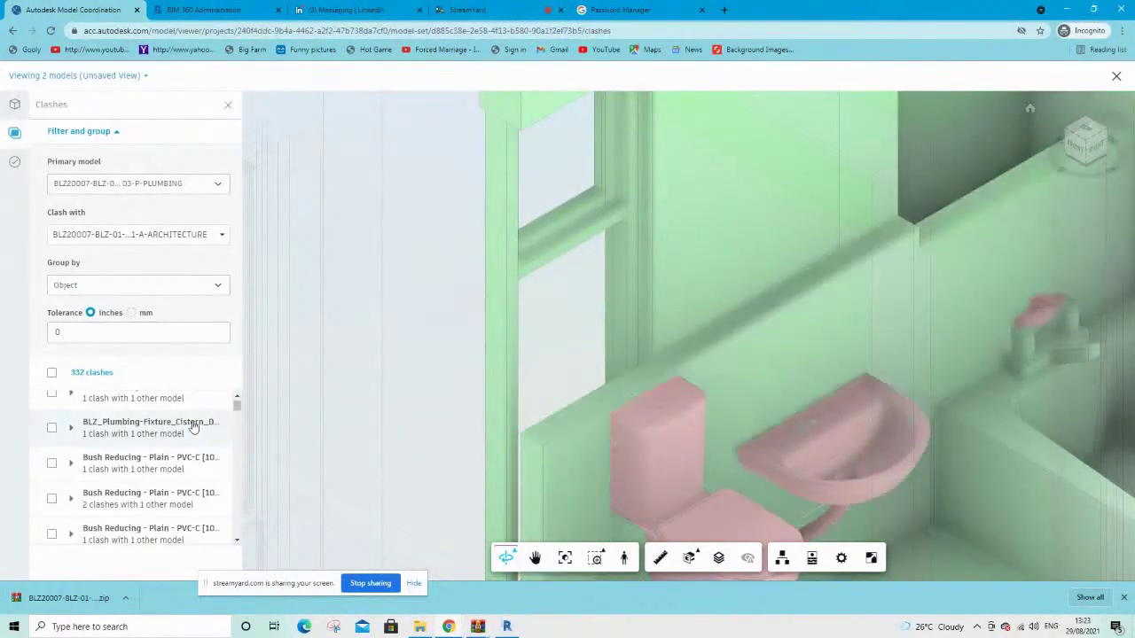
click(155, 430)
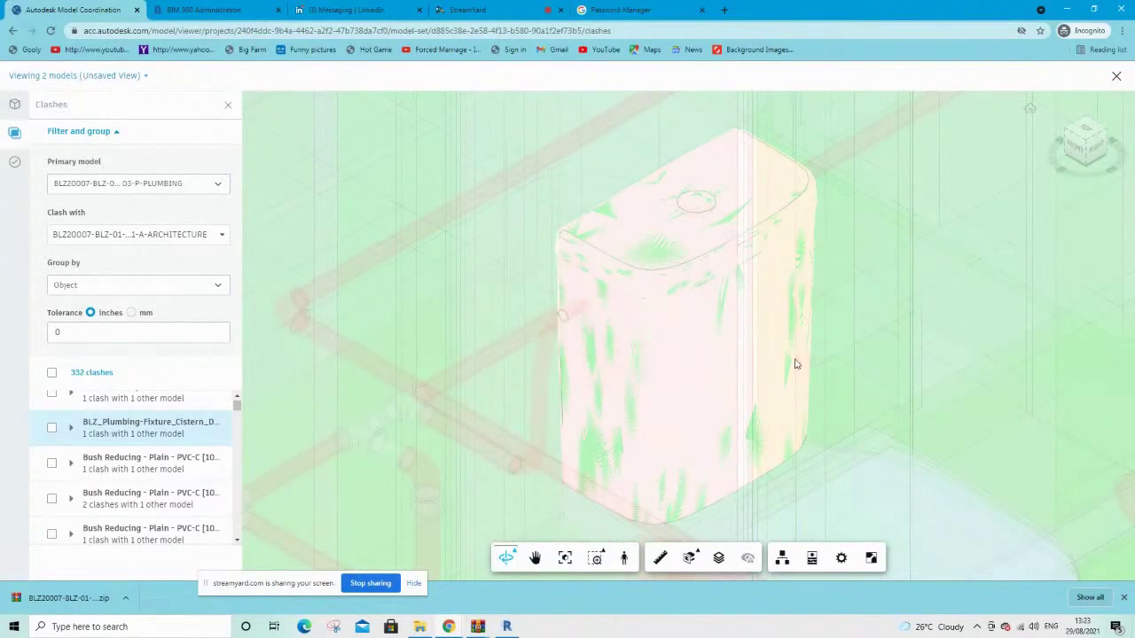
click(51, 428)
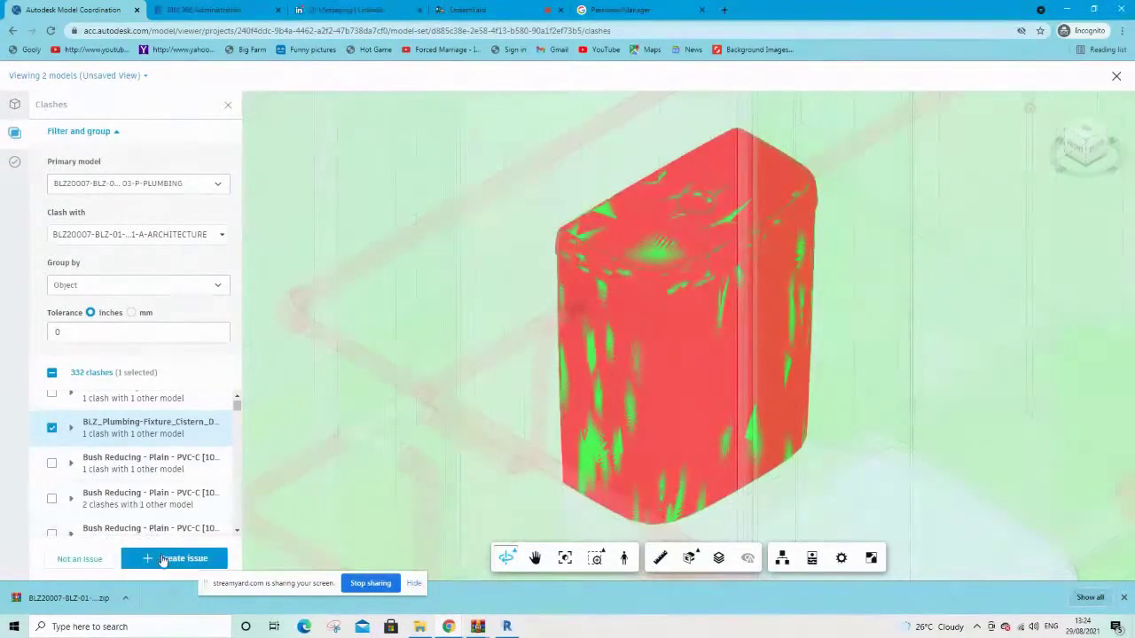
click(165, 561)
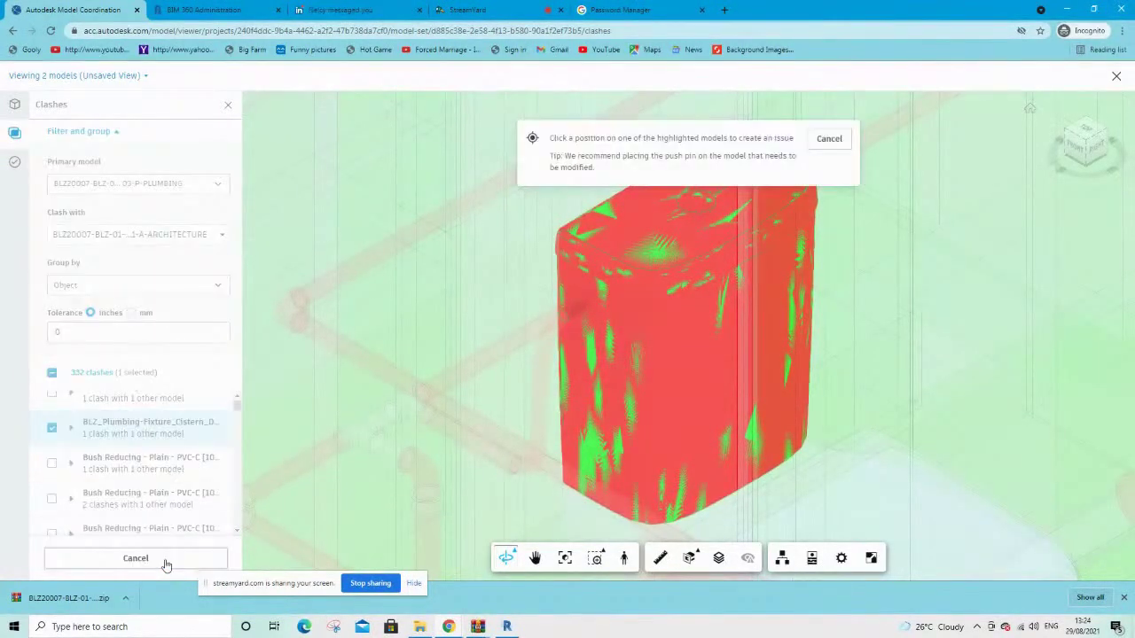
click(625, 285)
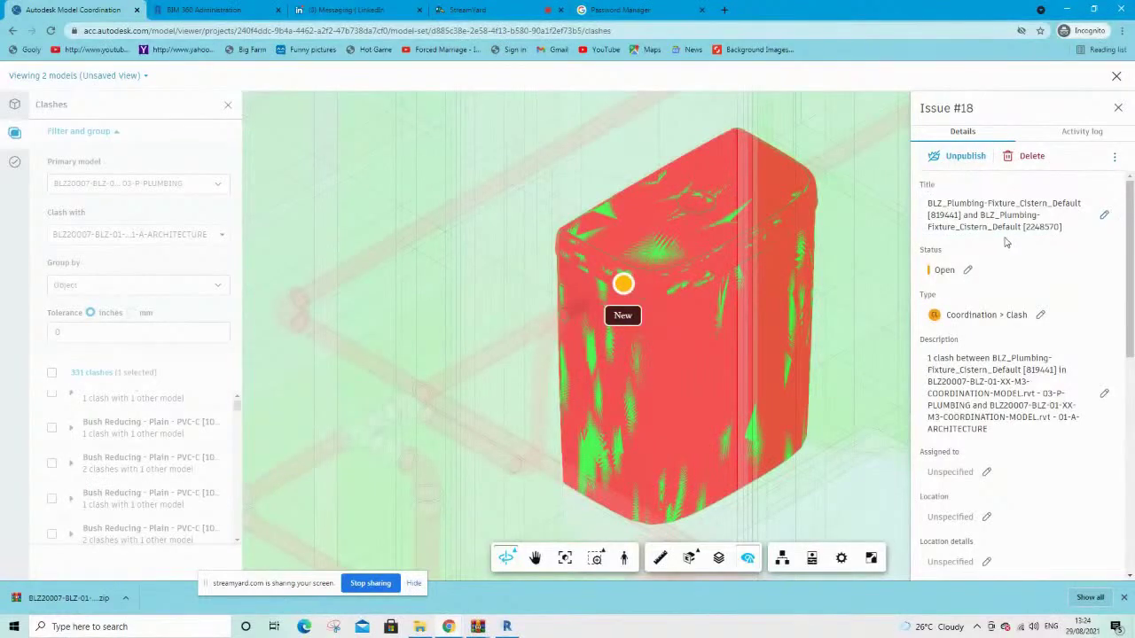
Assign Issue #18 to a project member and close its details panel
scroll(988, 372, down, 3)
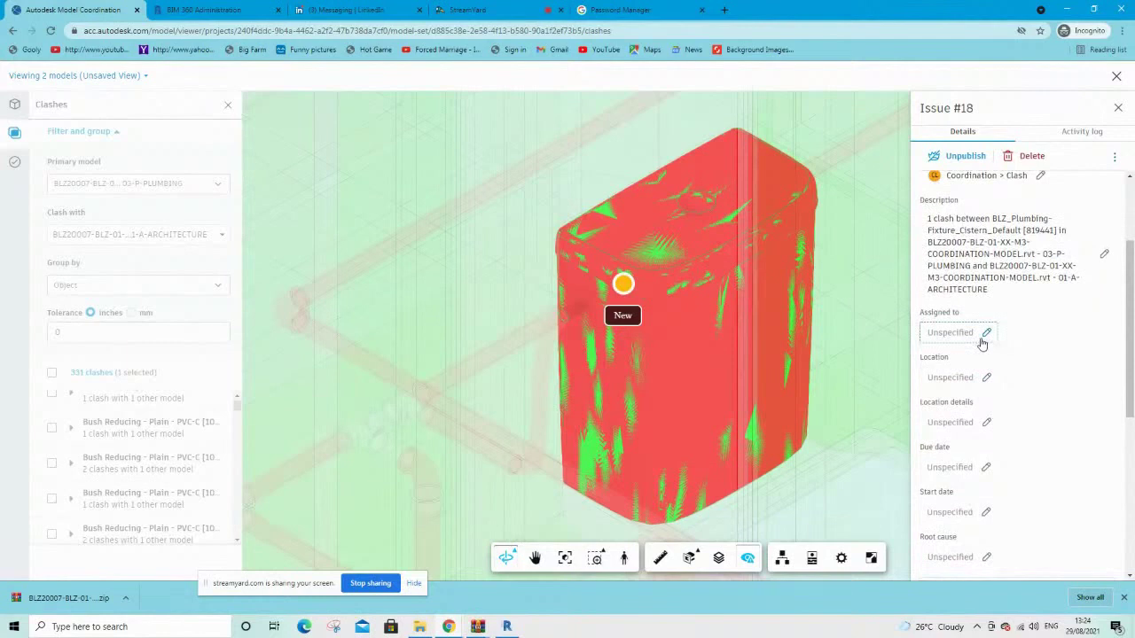
click(980, 335)
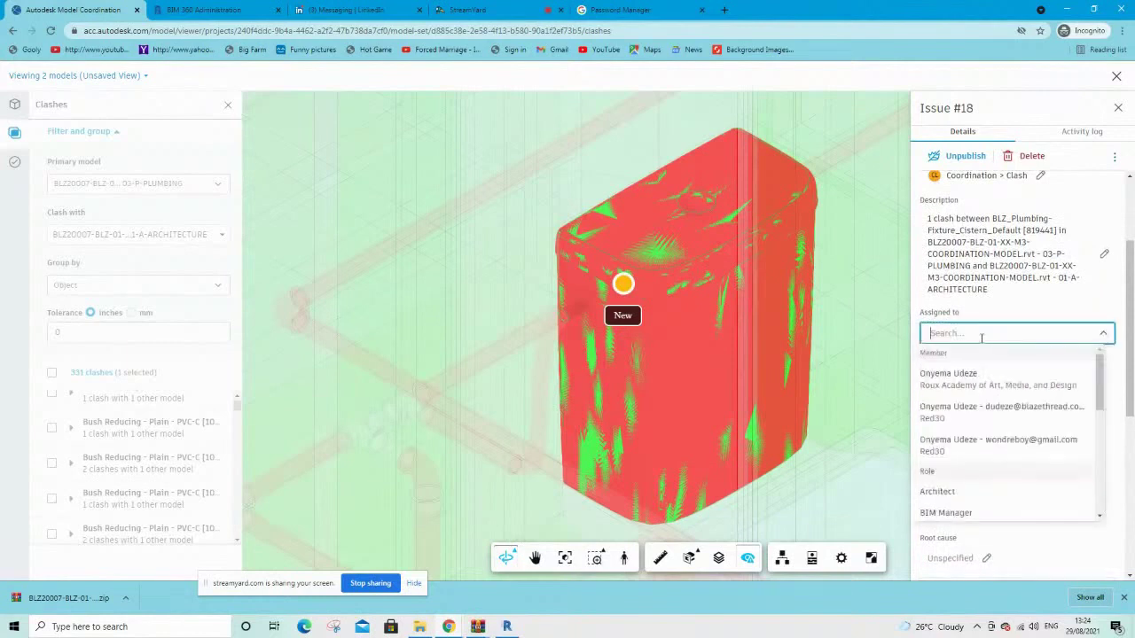
click(962, 455)
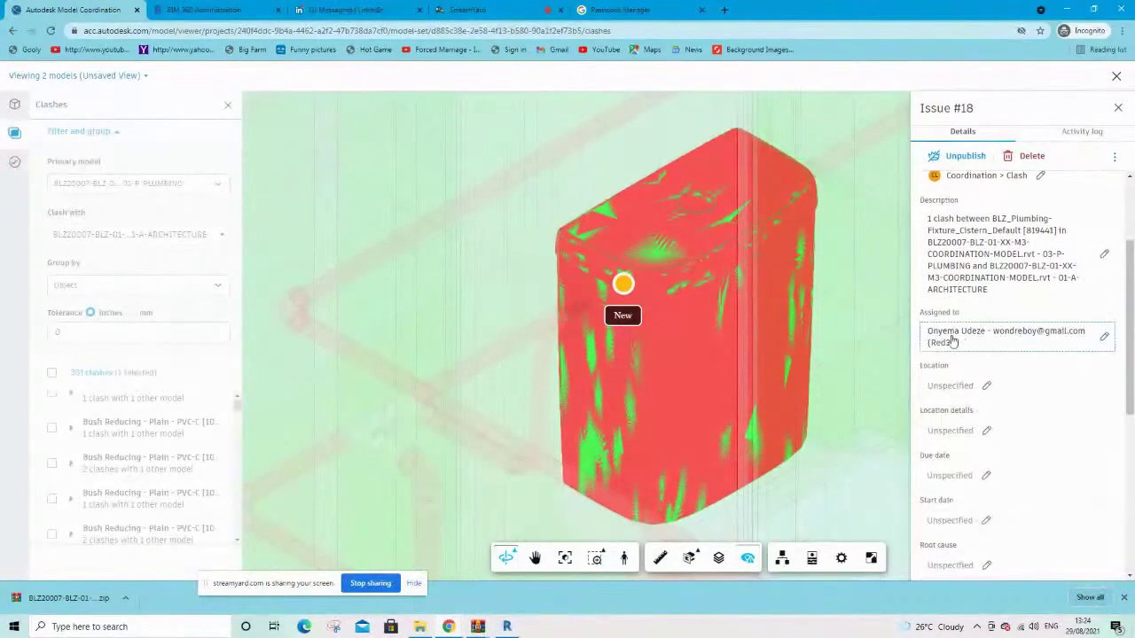
scroll(975, 395, down, 2)
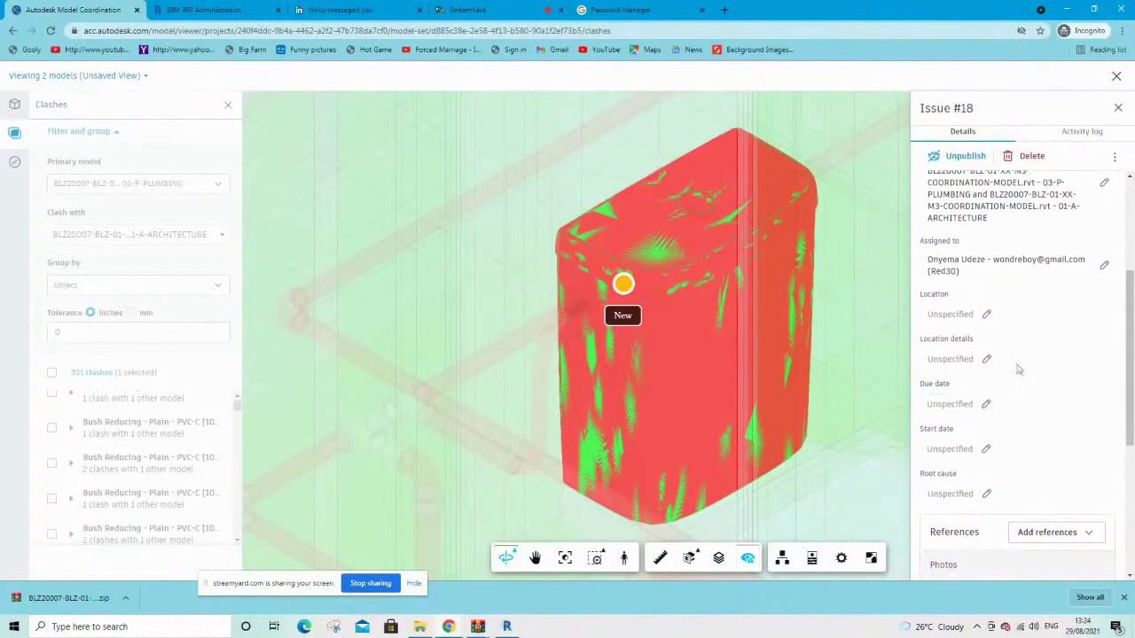
scroll(1040, 340, down, 1)
scroll(1007, 461, down, 4)
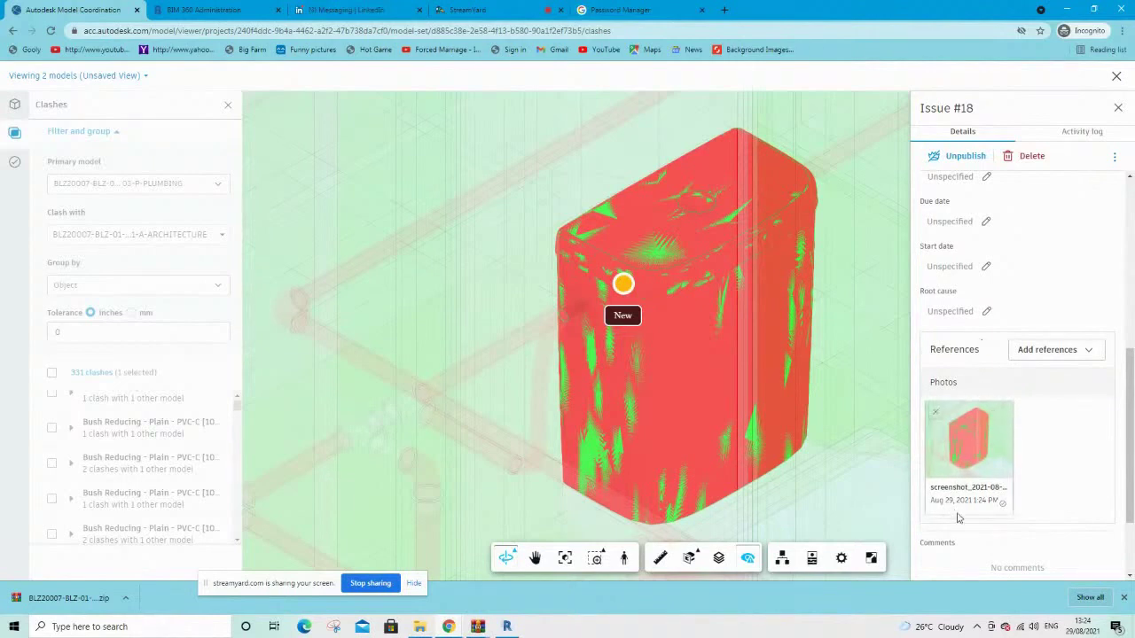
scroll(971, 484, down, 2)
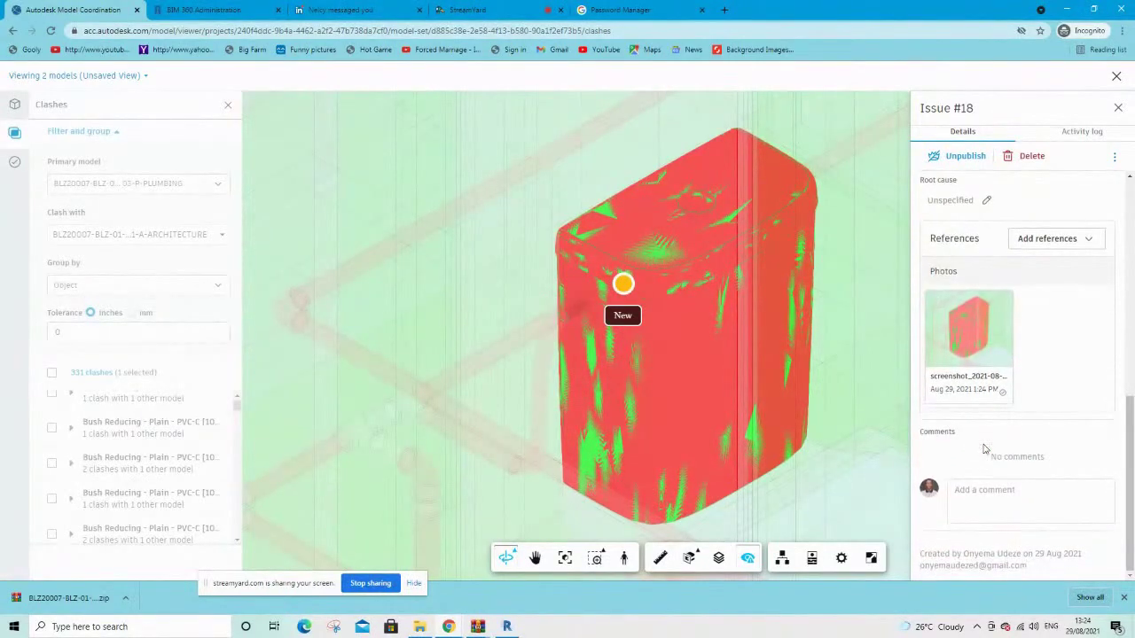
scroll(983, 355, up, 1)
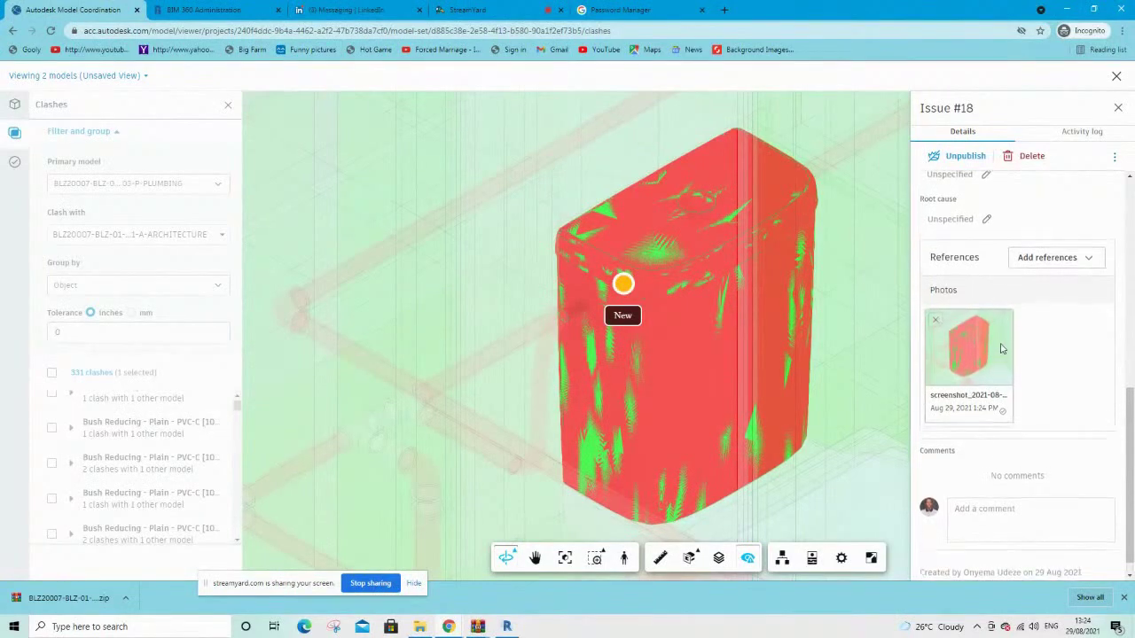
scroll(982, 372, up, 1)
scroll(971, 377, down, 1)
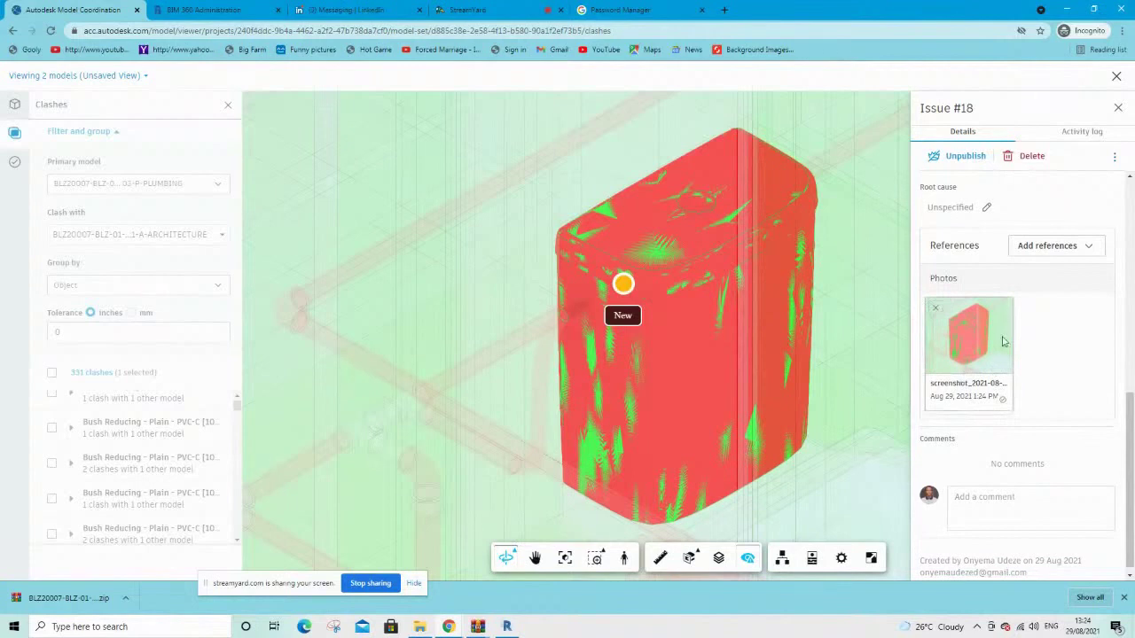
scroll(1003, 341, up, 4)
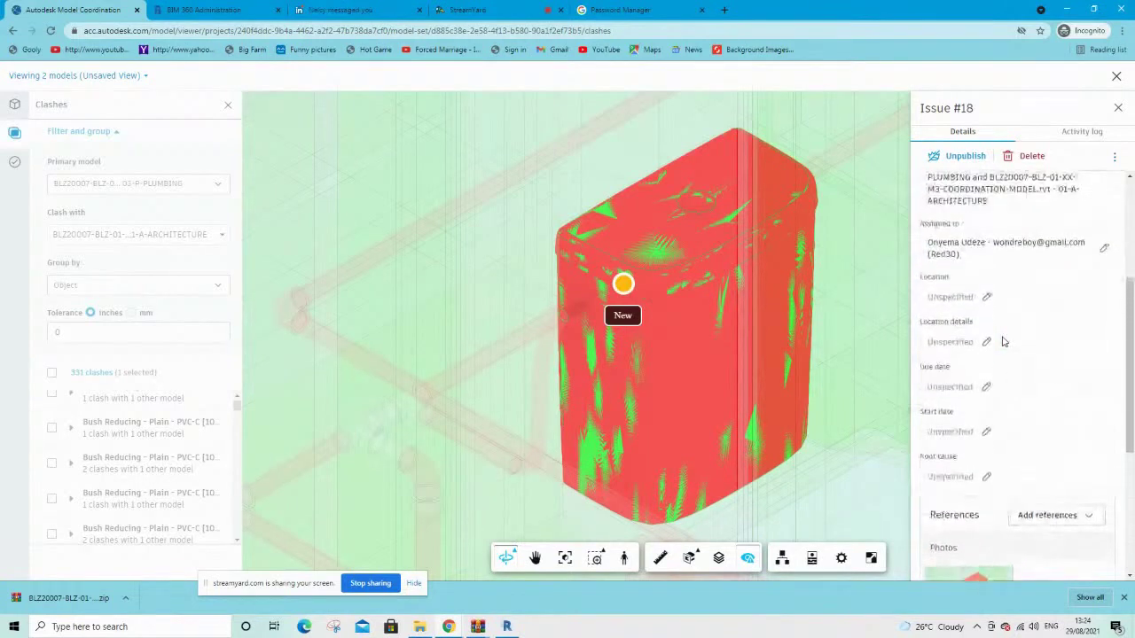
scroll(1002, 341, up, 3)
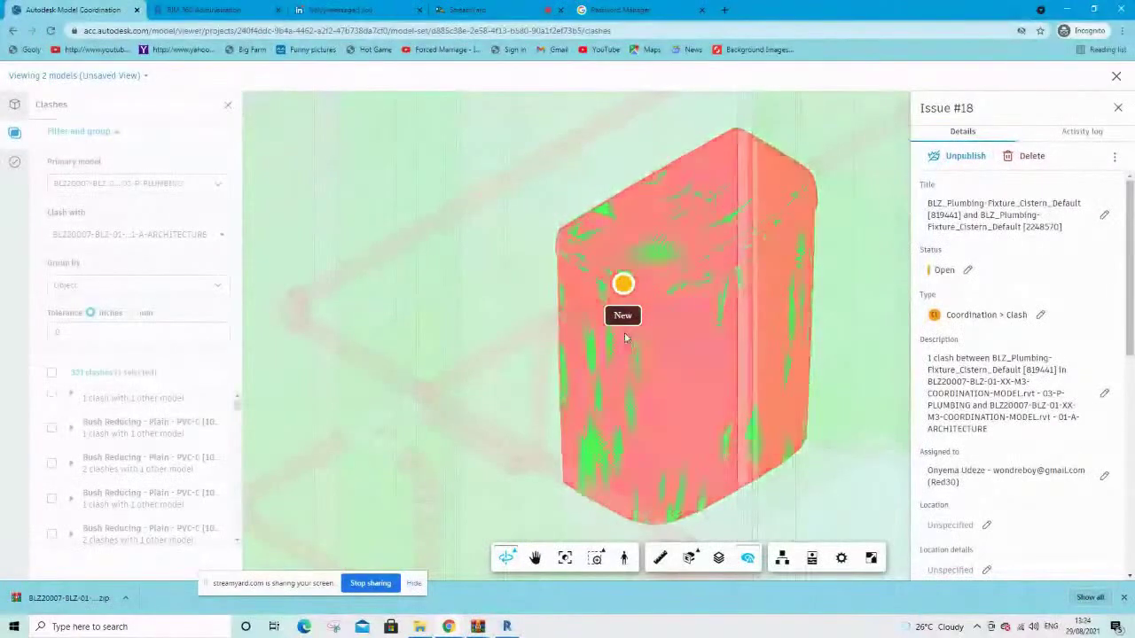
click(1117, 108)
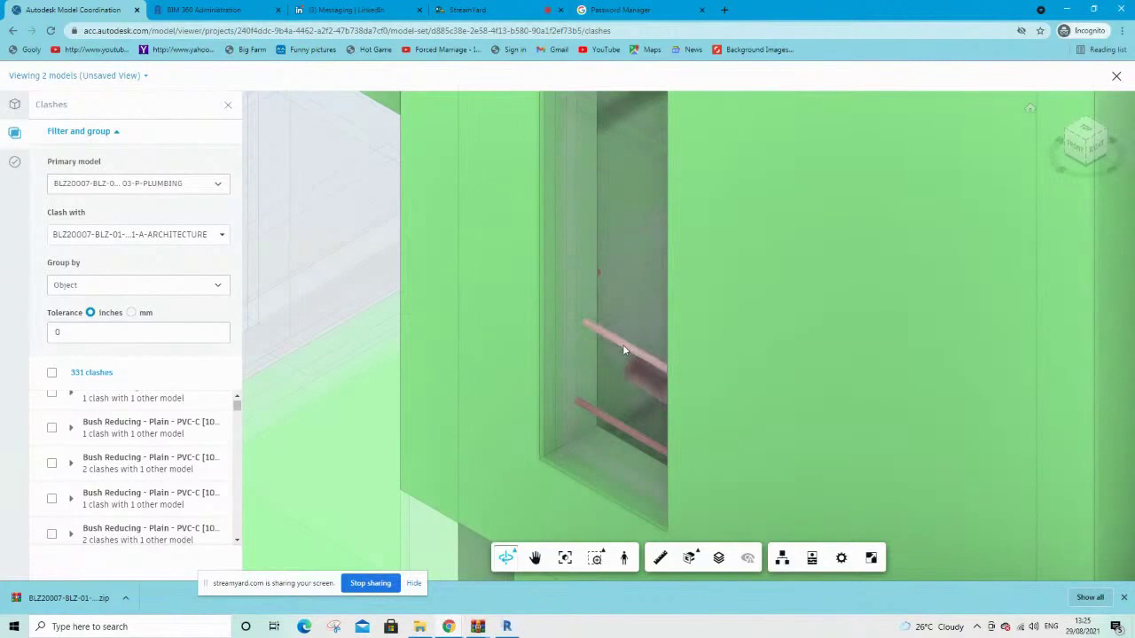
Select the upper and lower pipe clashes passing through the window wall
click(622, 347)
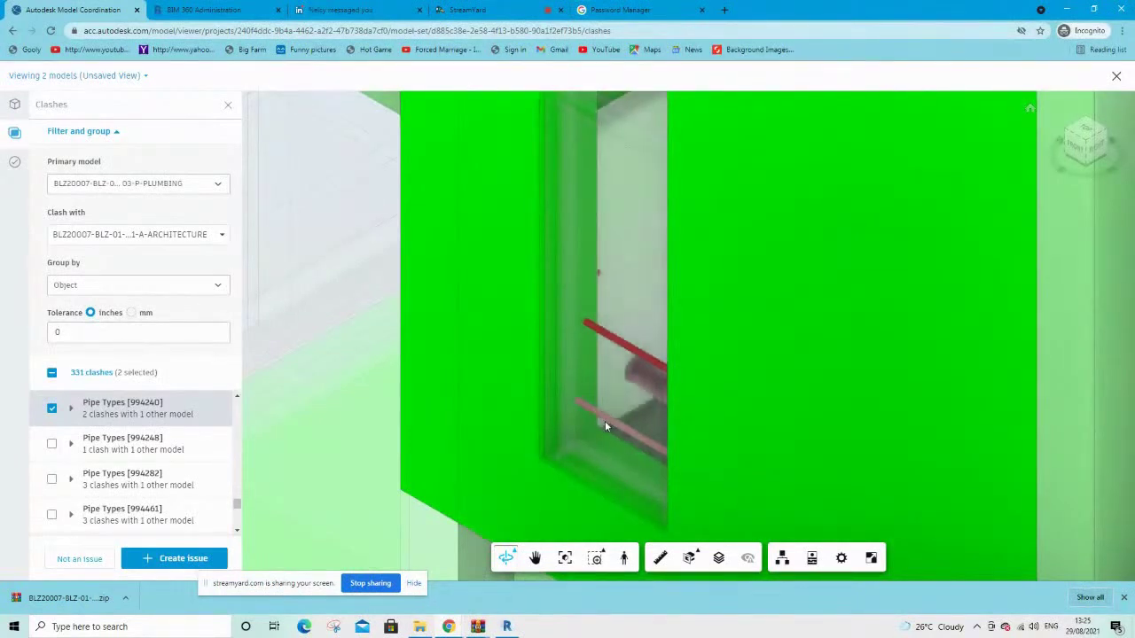
click(605, 427)
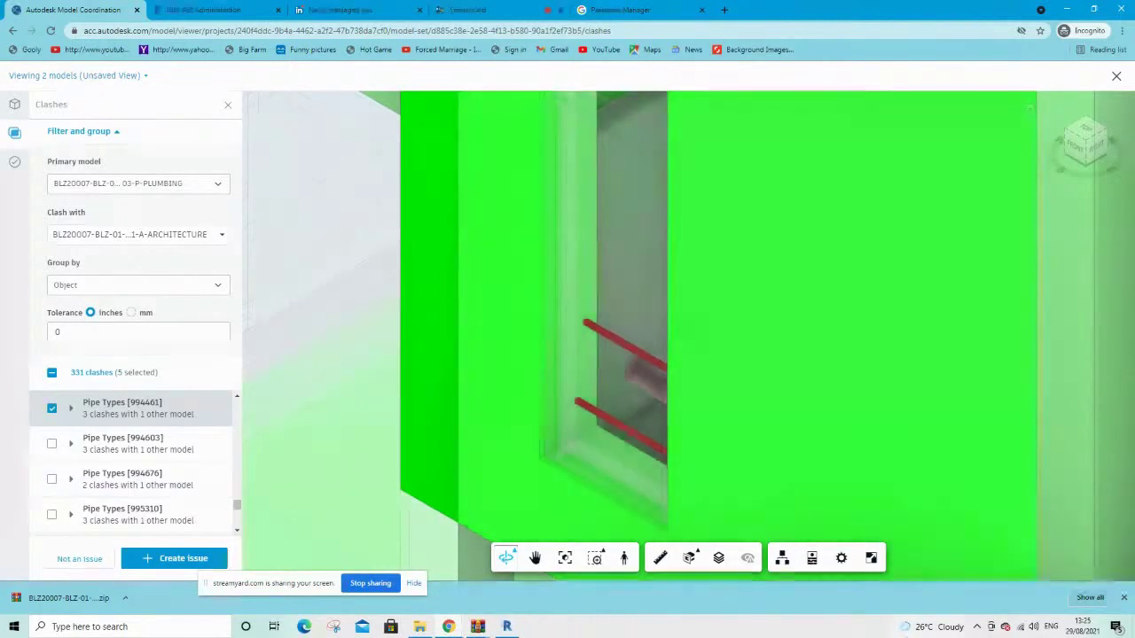
mouse_move(938, 627)
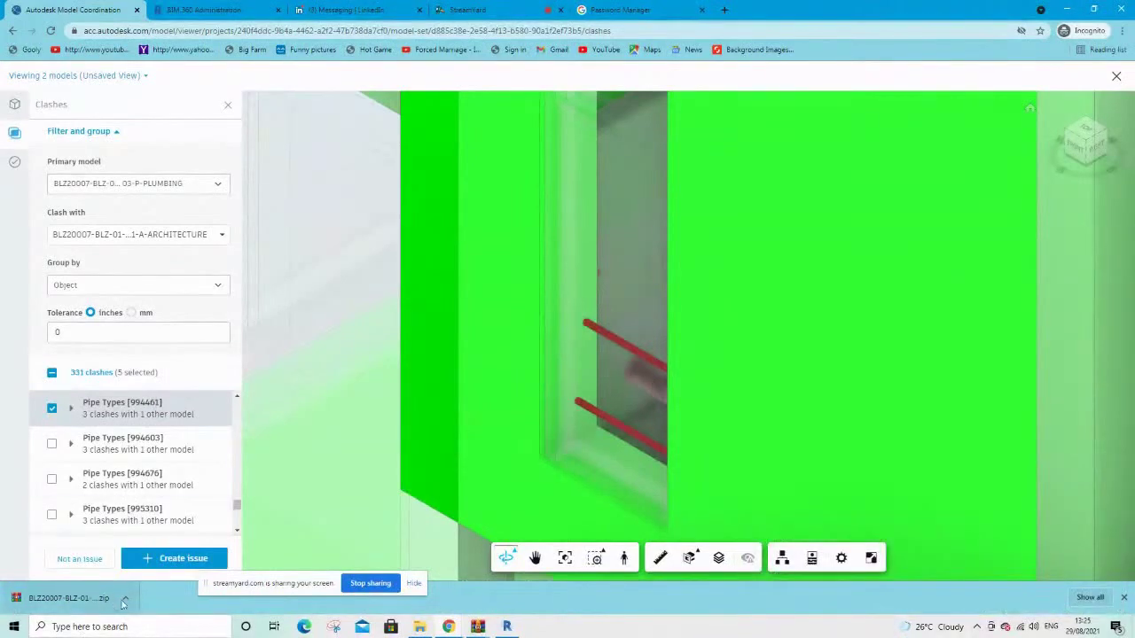
Create Issue #19 from the pipe clashes, pinned on the red pipe
click(178, 560)
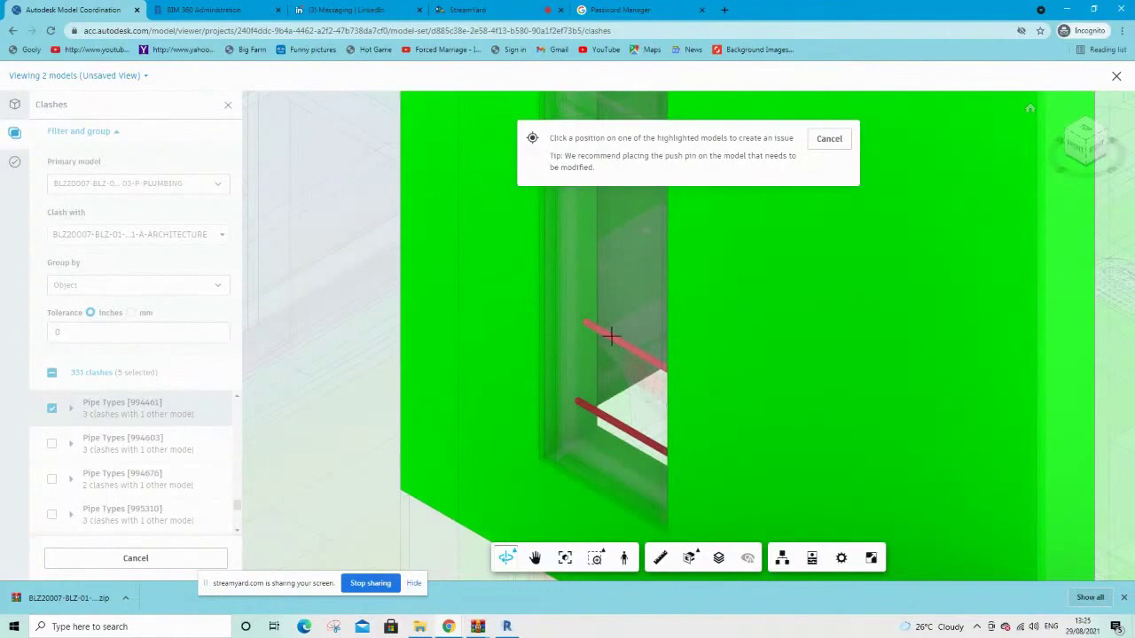
click(610, 334)
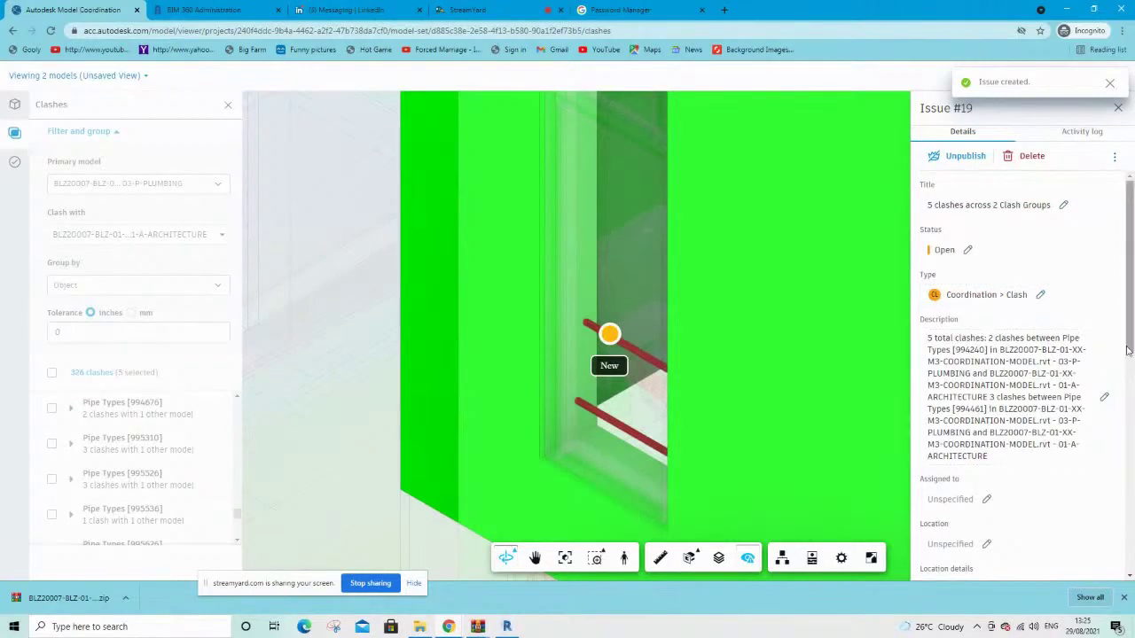
drag(1127, 351, 1130, 473)
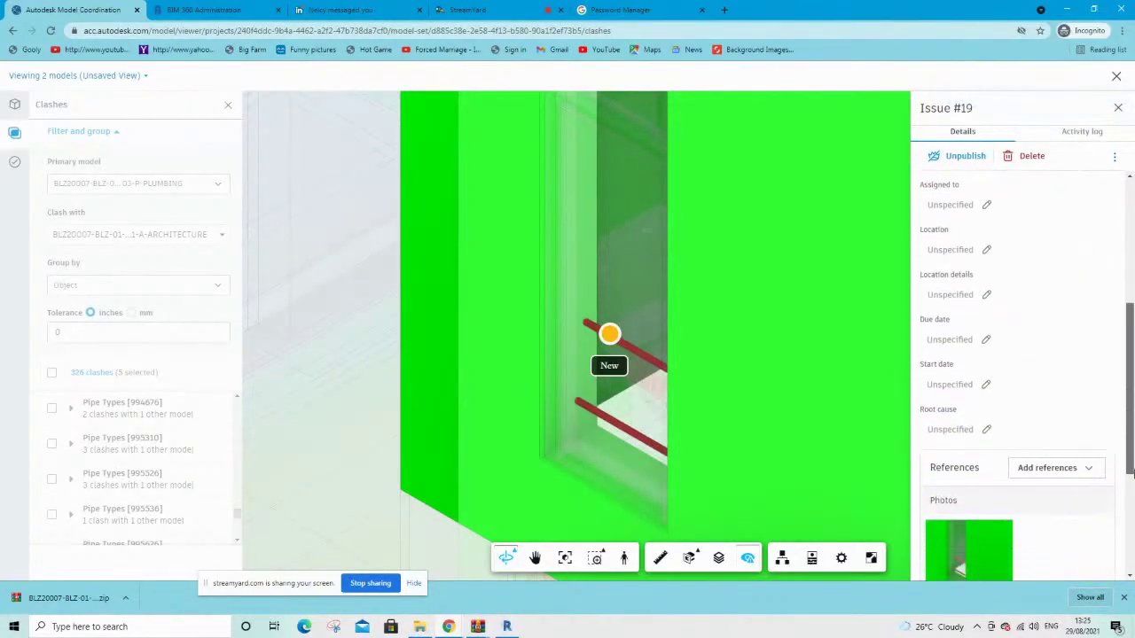
Assign Issue #19 to the Red30 team member and review its details panel
click(982, 207)
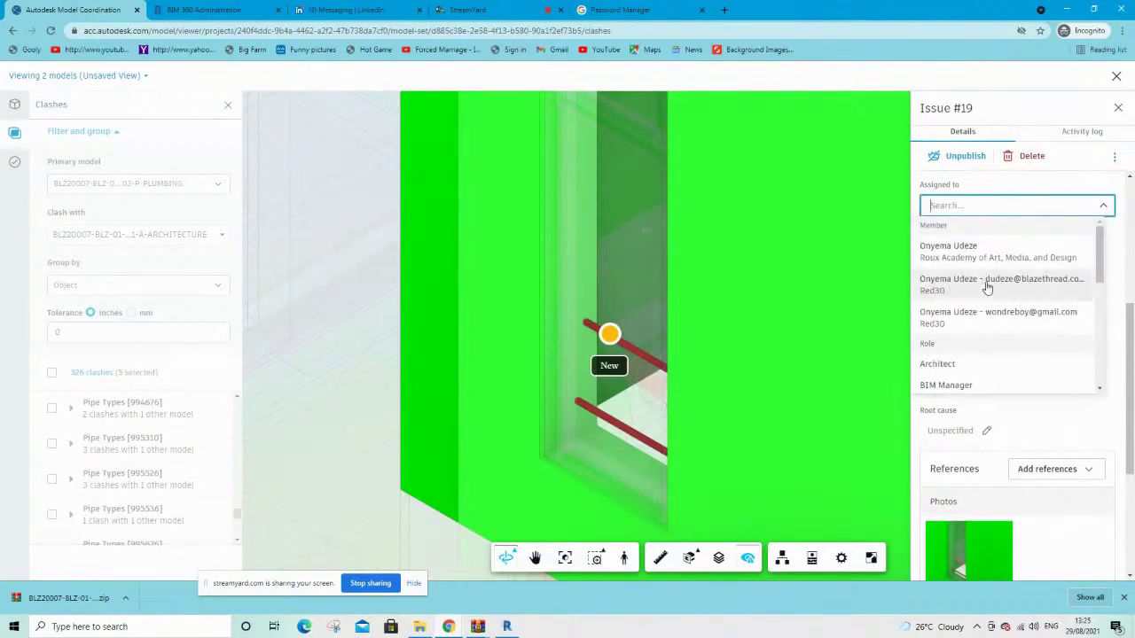
click(984, 285)
scroll(991, 390, down, 3)
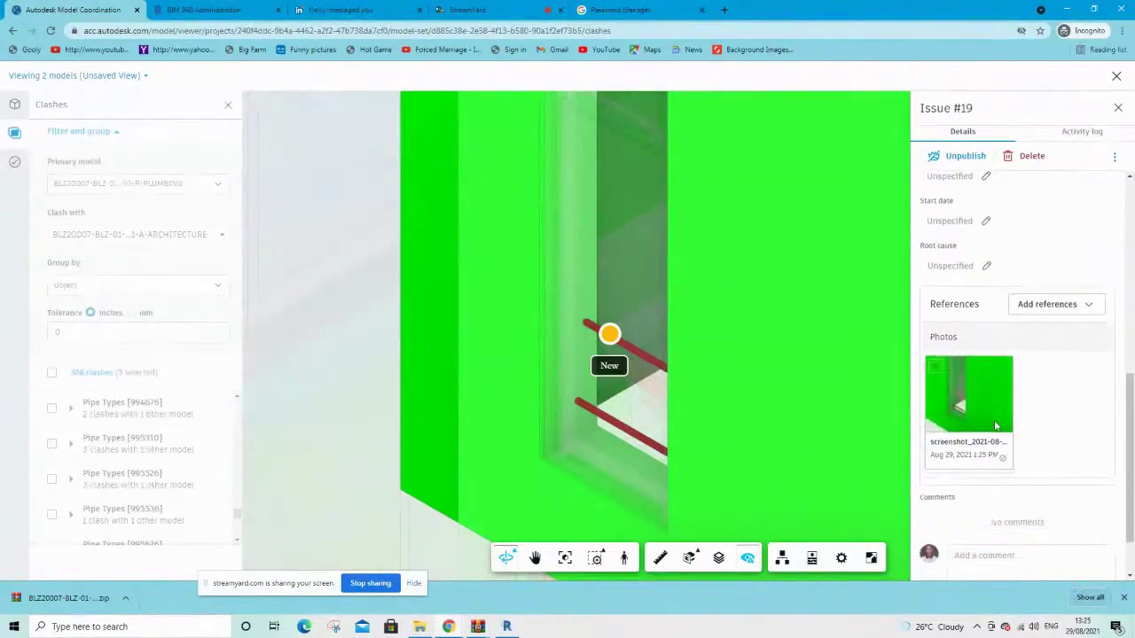
scroll(988, 334, up, 5)
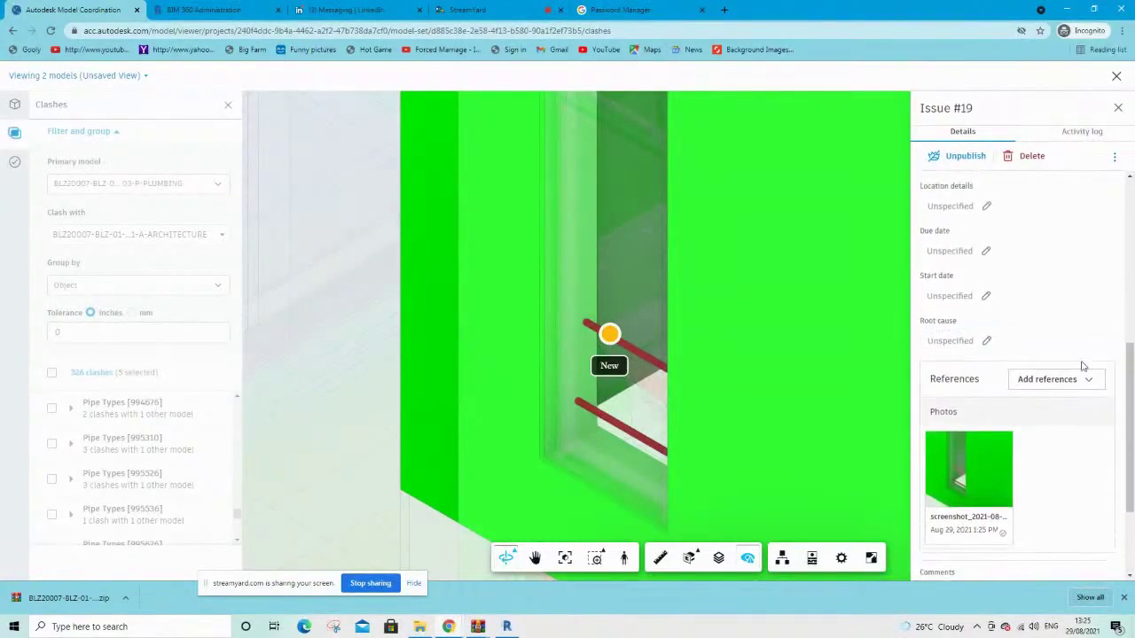
scroll(1123, 361, down, 2)
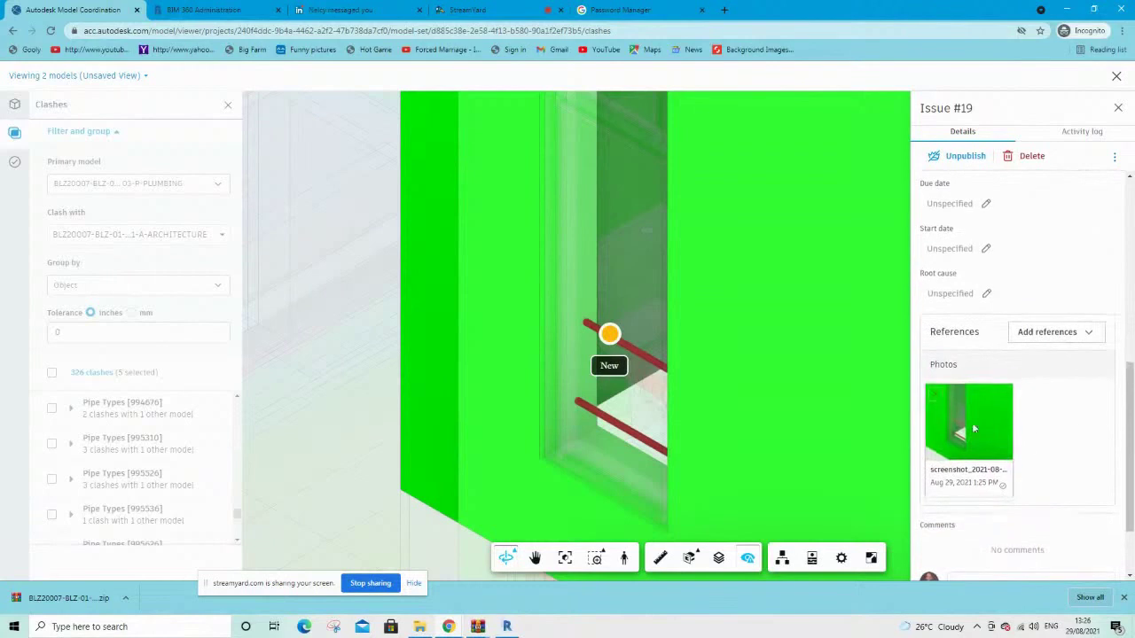
scroll(1007, 354, up, 5)
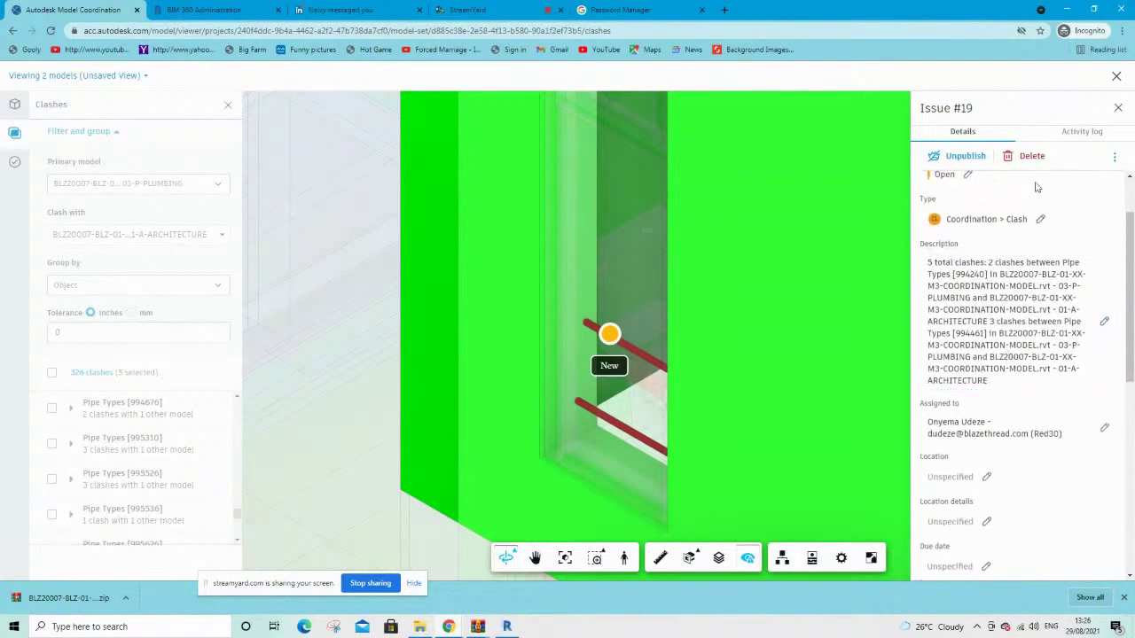
Close the issue details, clash list and 3D viewer, then glance at the 197 clash groups
click(1118, 109)
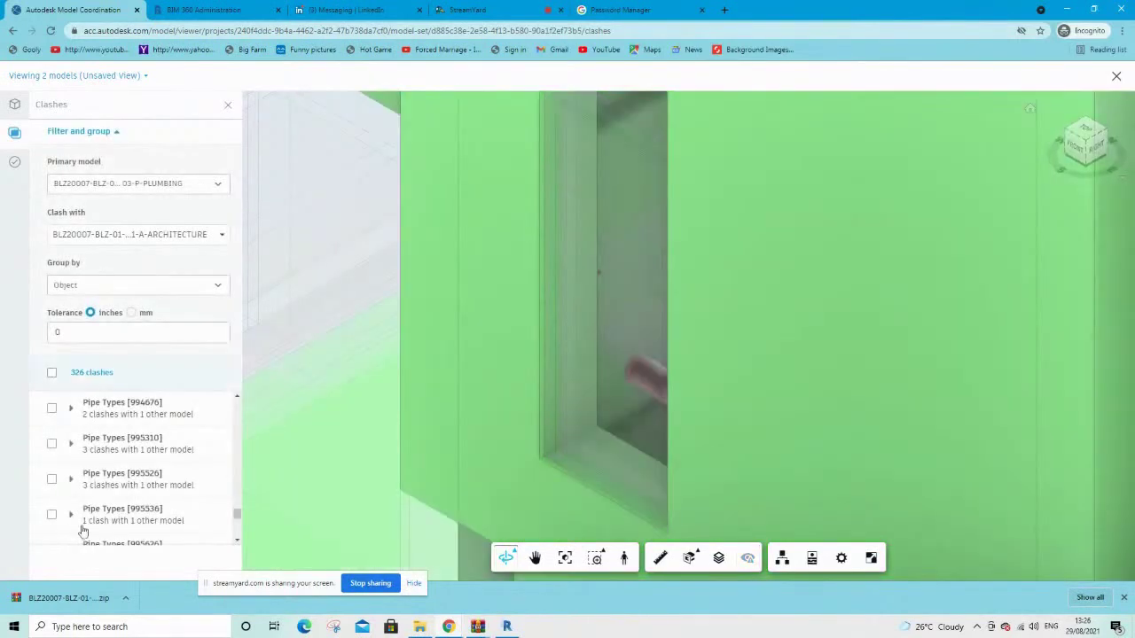
click(231, 107)
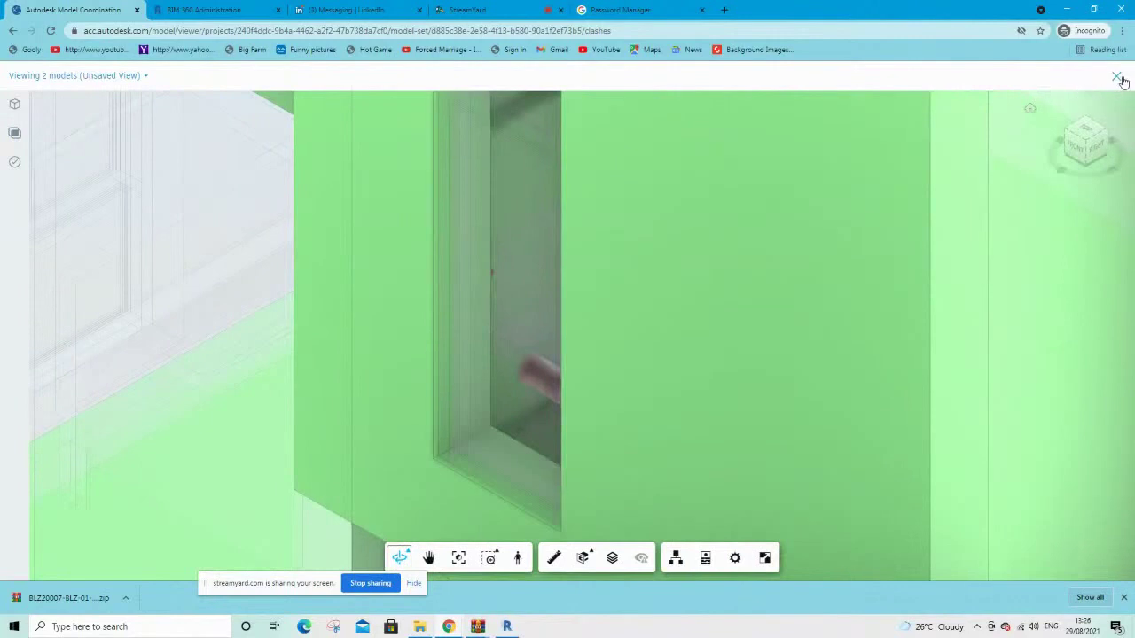
click(1117, 78)
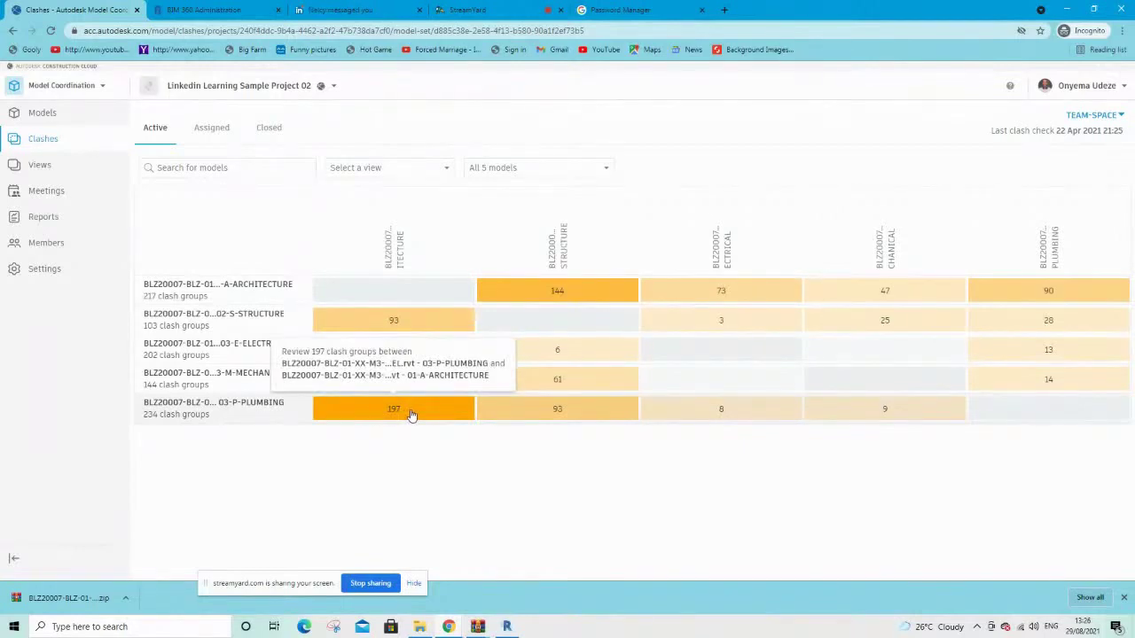
click(411, 412)
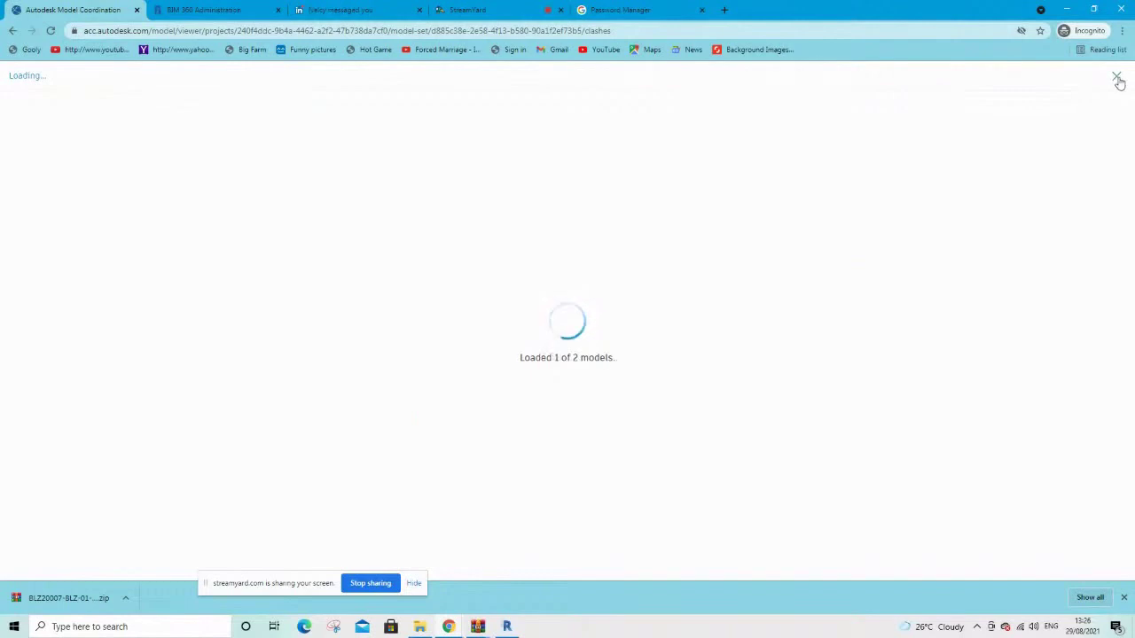
key(alt+Left)
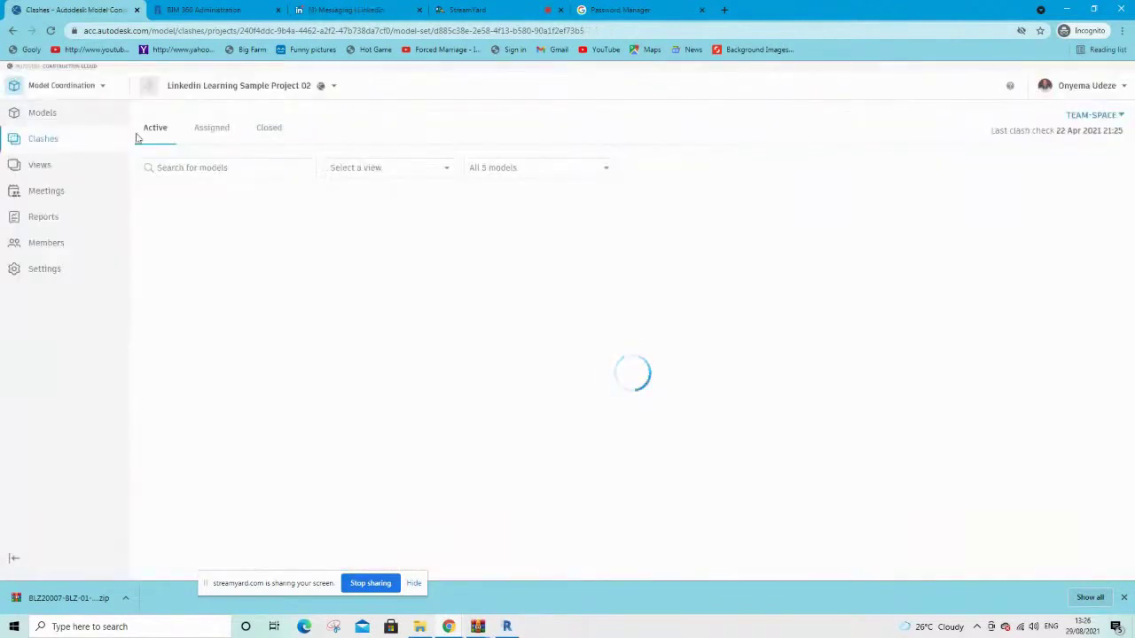
Review the Assigned and Closed clashes, then bring up the project list
click(208, 137)
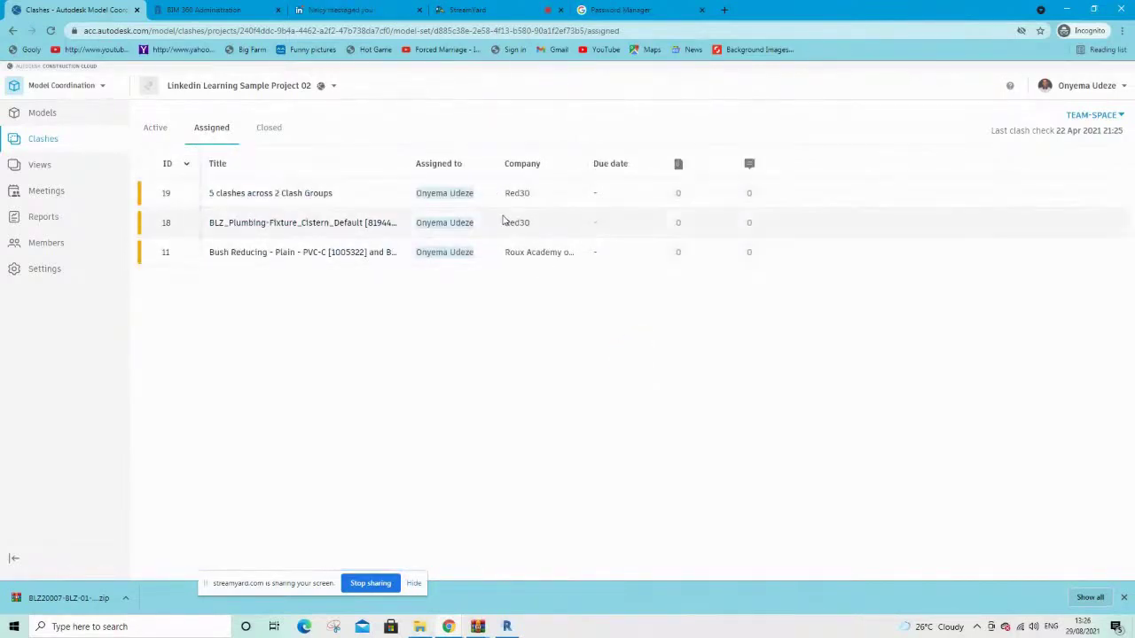
click(268, 130)
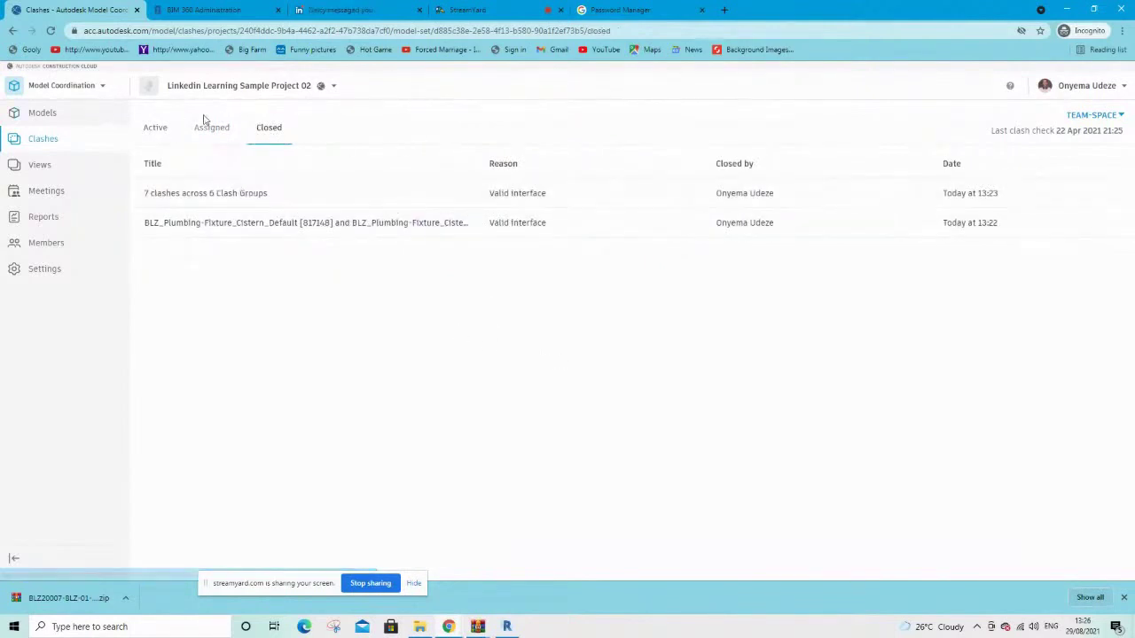
click(59, 87)
click(205, 87)
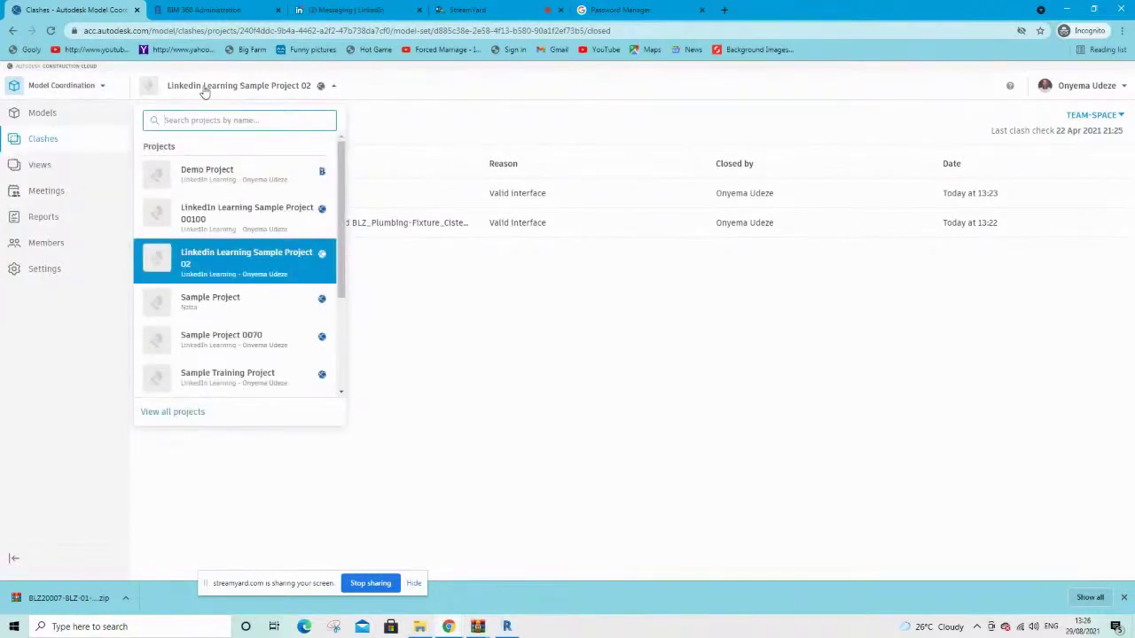
Switch to Sample Project 0070 in the Docs module
click(213, 343)
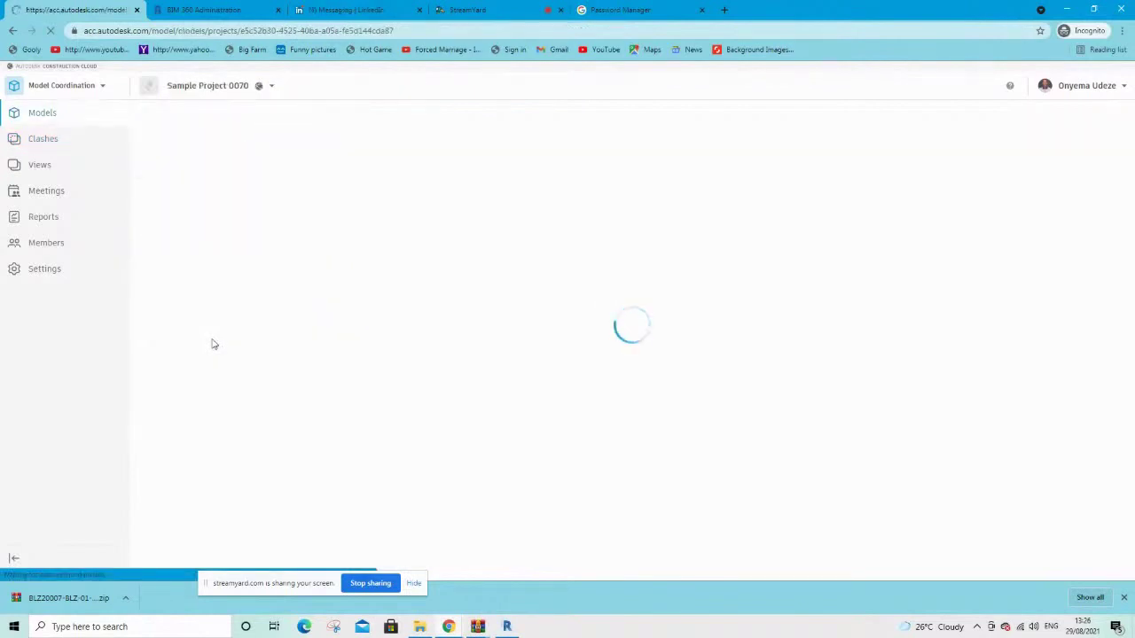
click(72, 88)
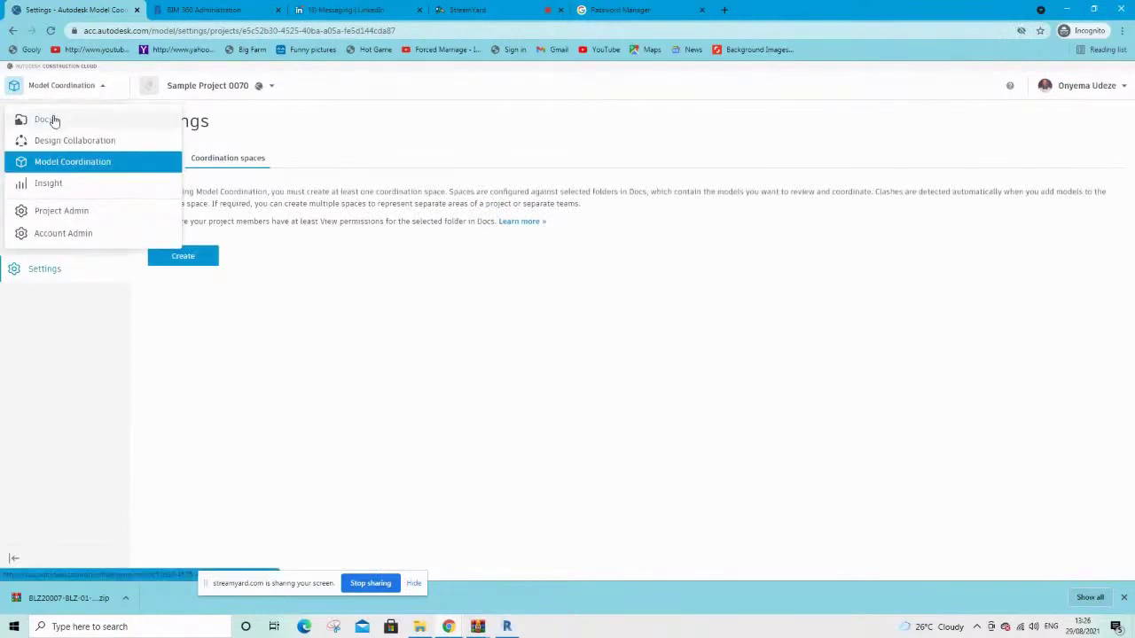
click(51, 118)
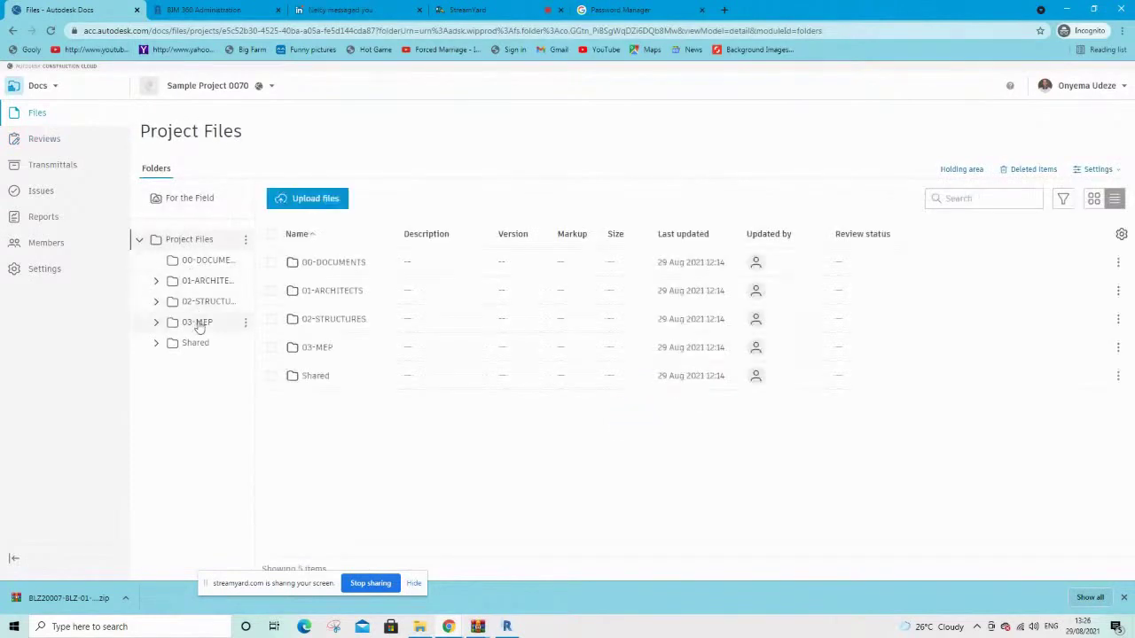
Browse to 03-MEP > 01-BIM > 00-MODEL > 01-REVIT to show the V3 model
click(197, 323)
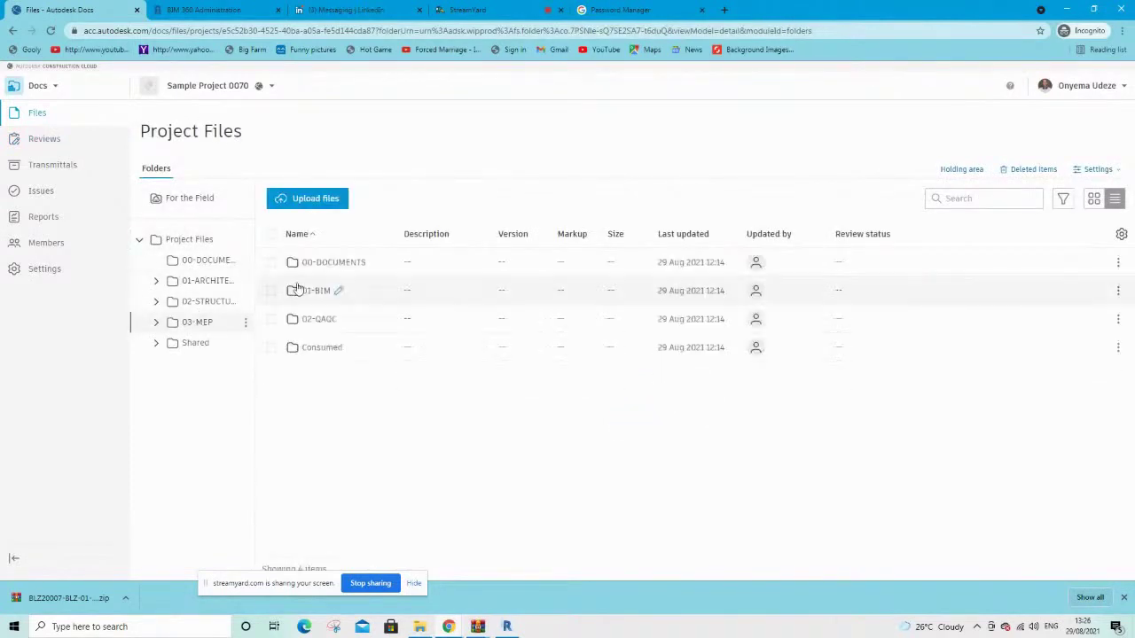
click(333, 263)
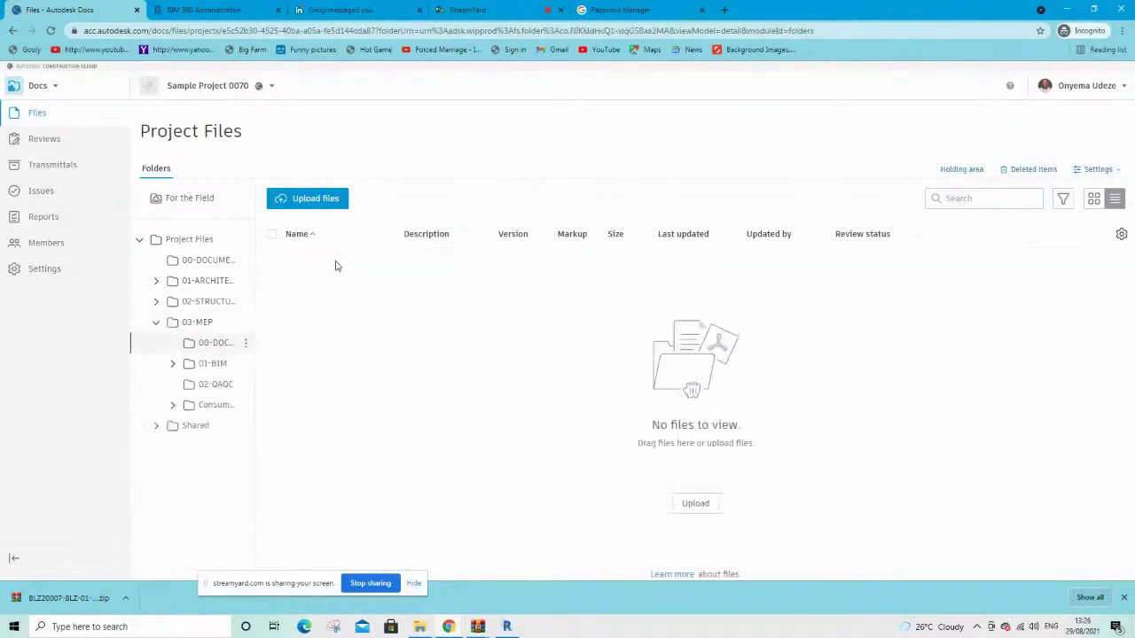
click(218, 366)
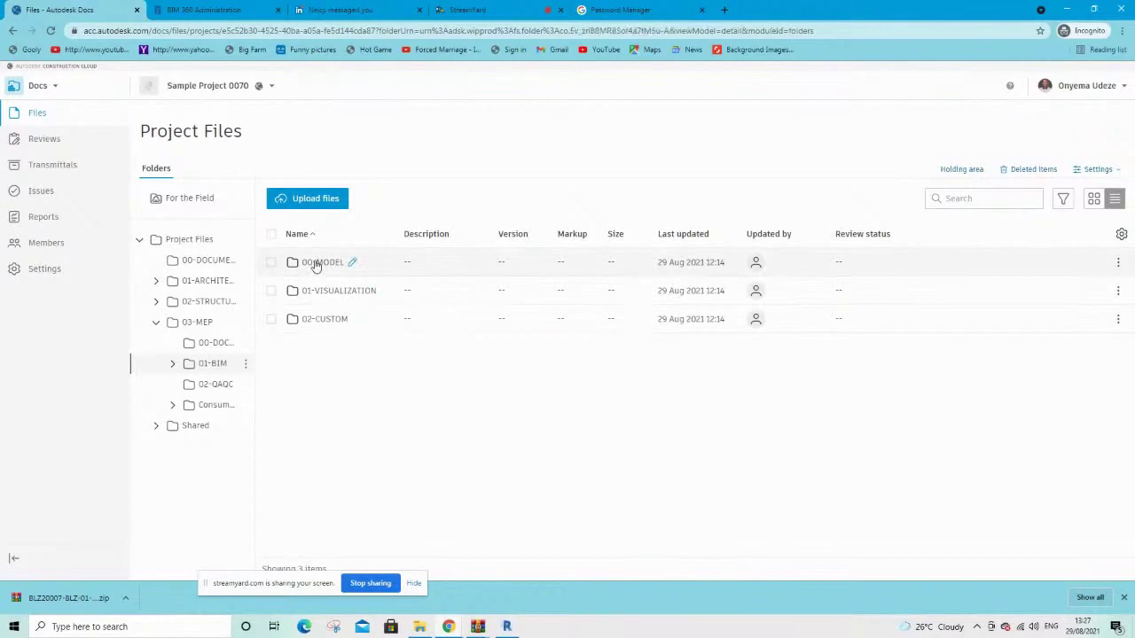
click(315, 263)
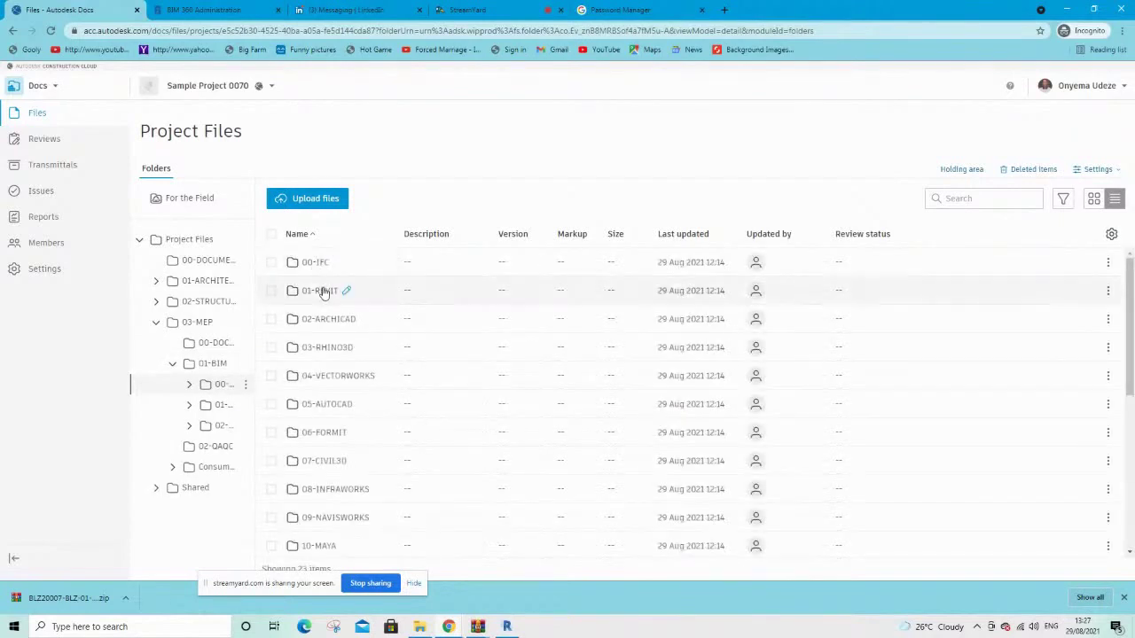
click(320, 290)
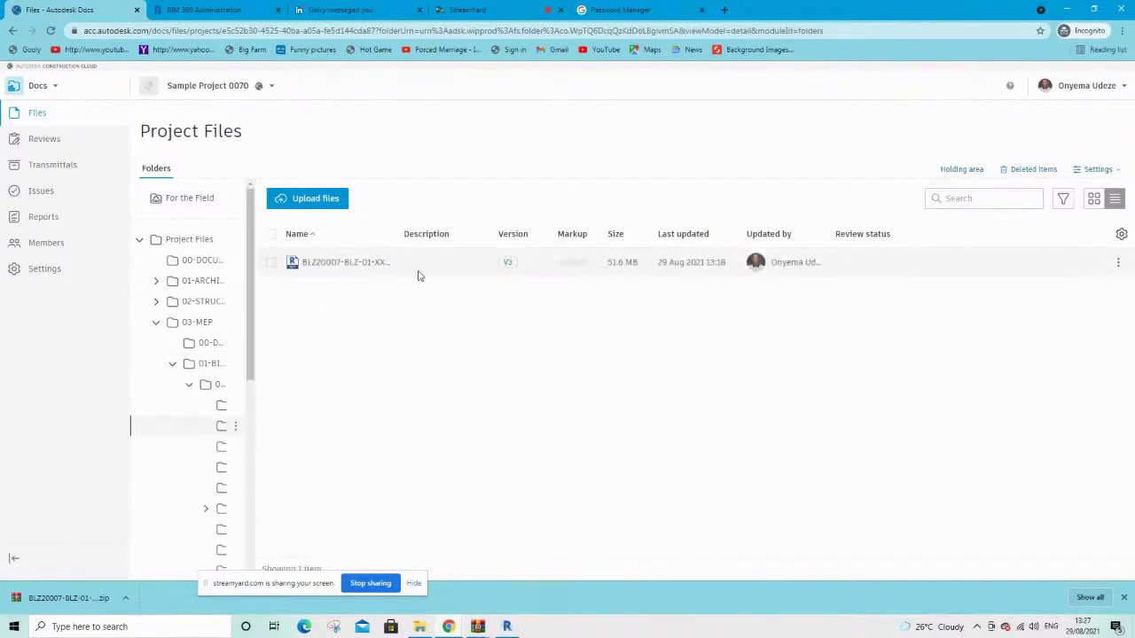
From the model's version history, select V3 and V2 and compare them
click(508, 263)
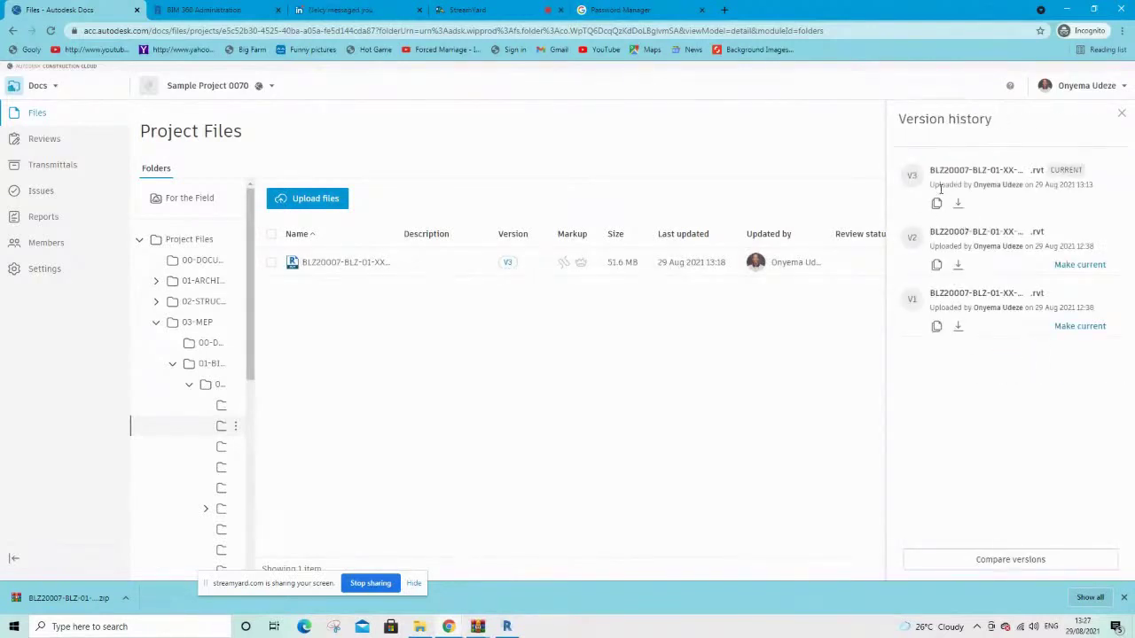
click(953, 559)
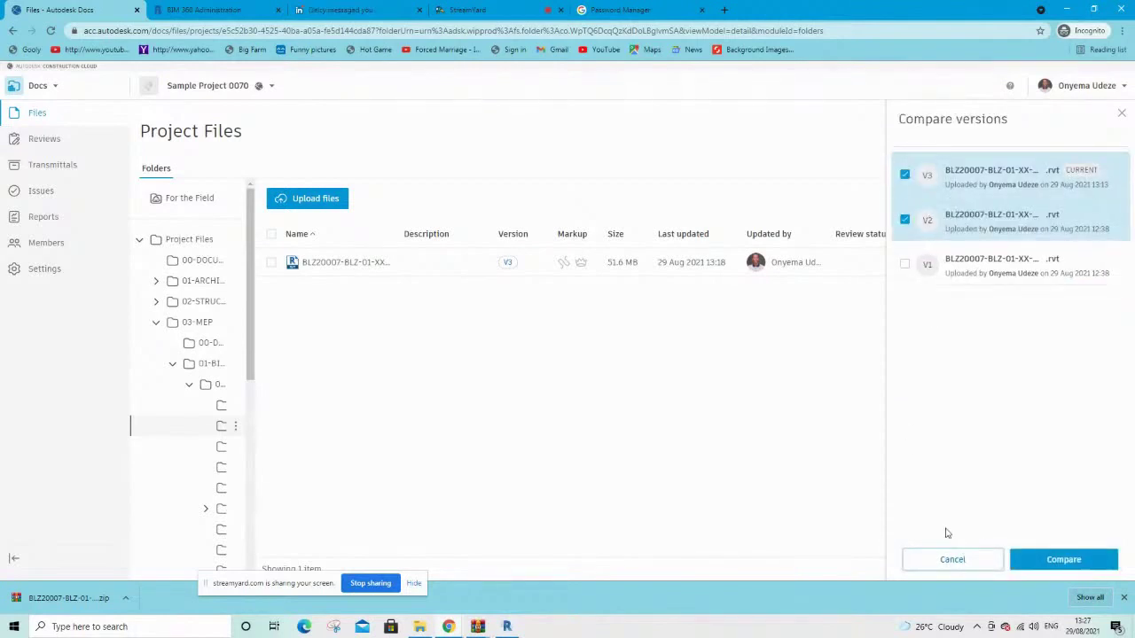
click(1034, 560)
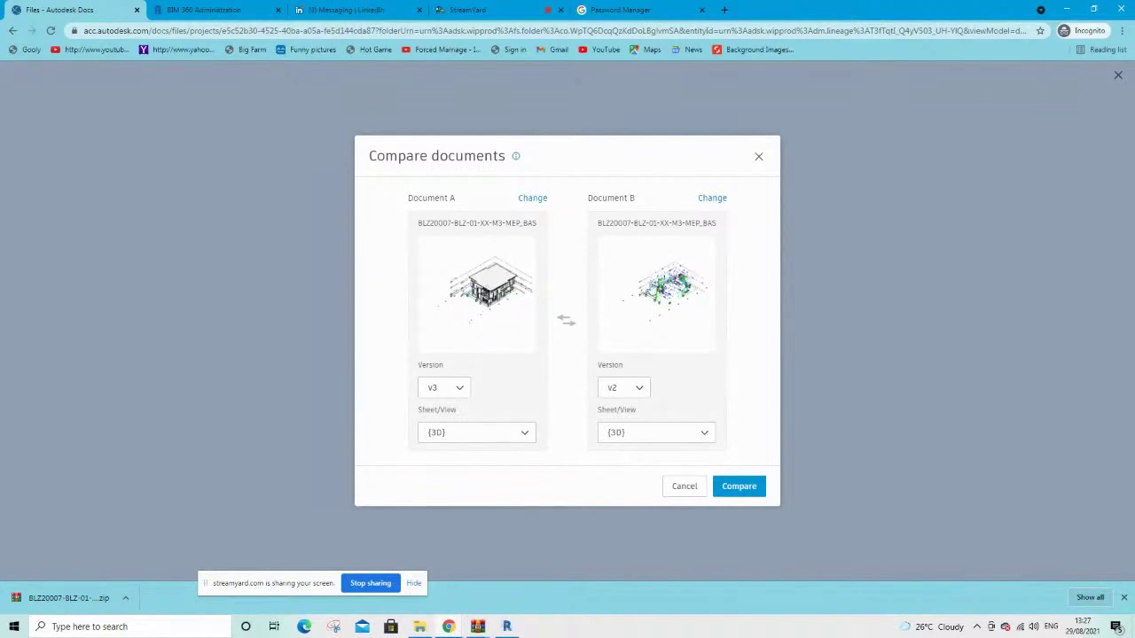
click(730, 486)
click(726, 492)
click(739, 497)
click(532, 199)
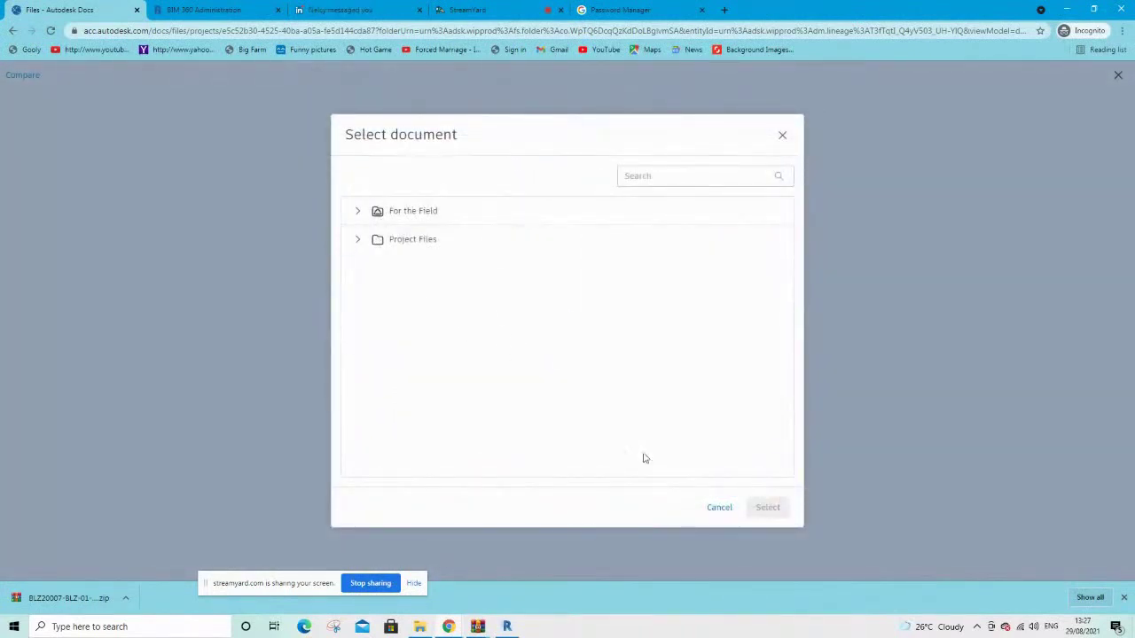
click(718, 507)
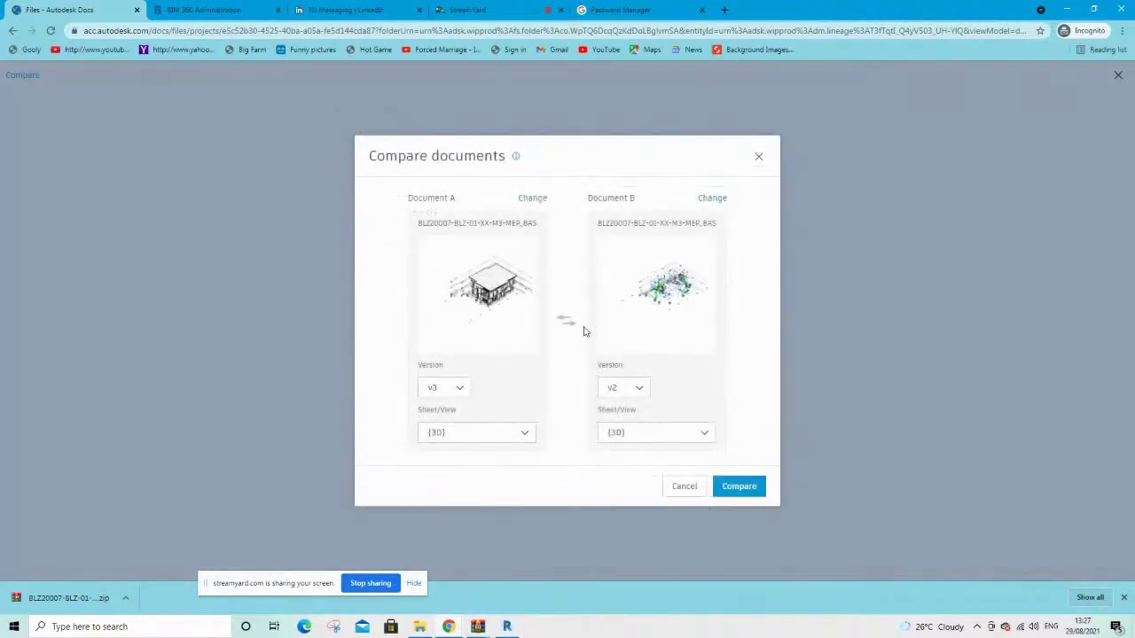
click(740, 494)
click(642, 433)
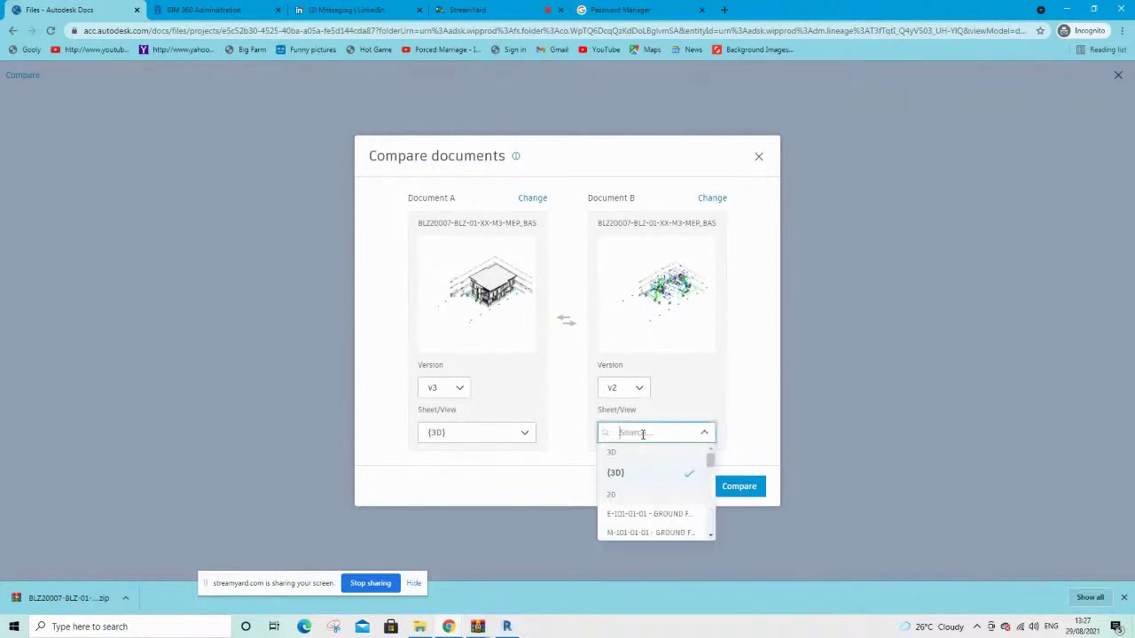
scroll(681, 496, down, 4)
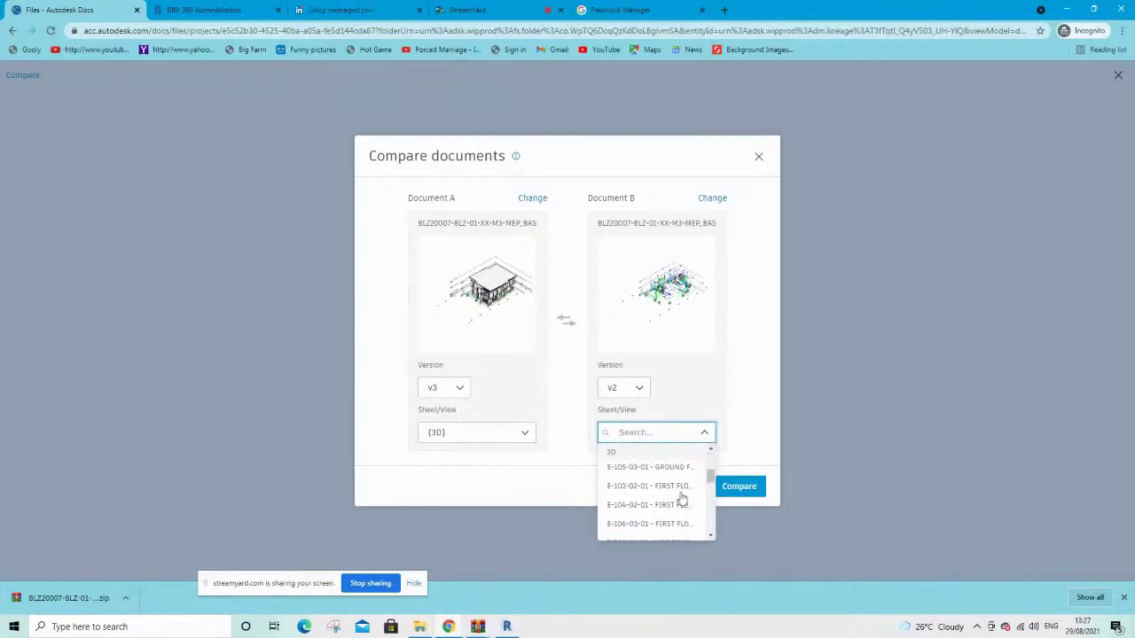
scroll(681, 497, up, 4)
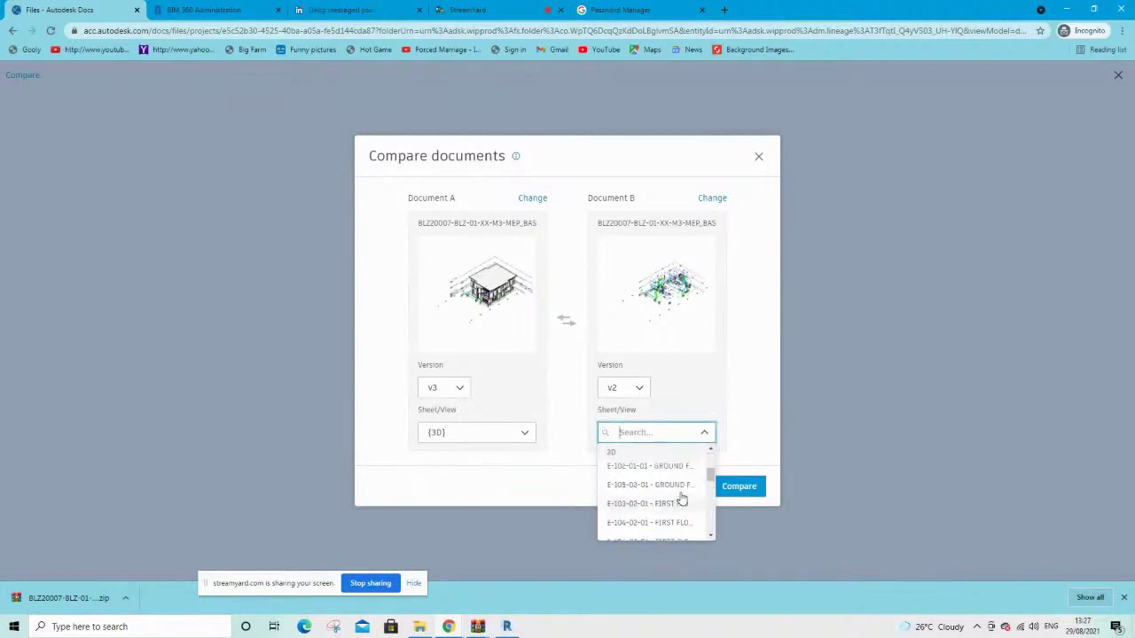
click(755, 406)
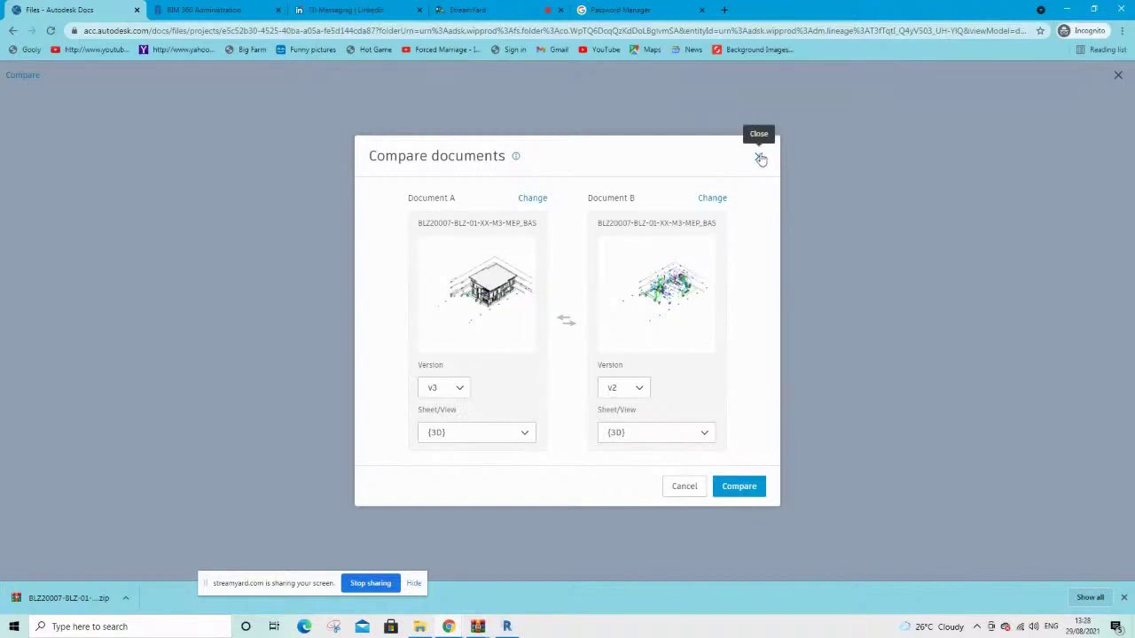
click(737, 490)
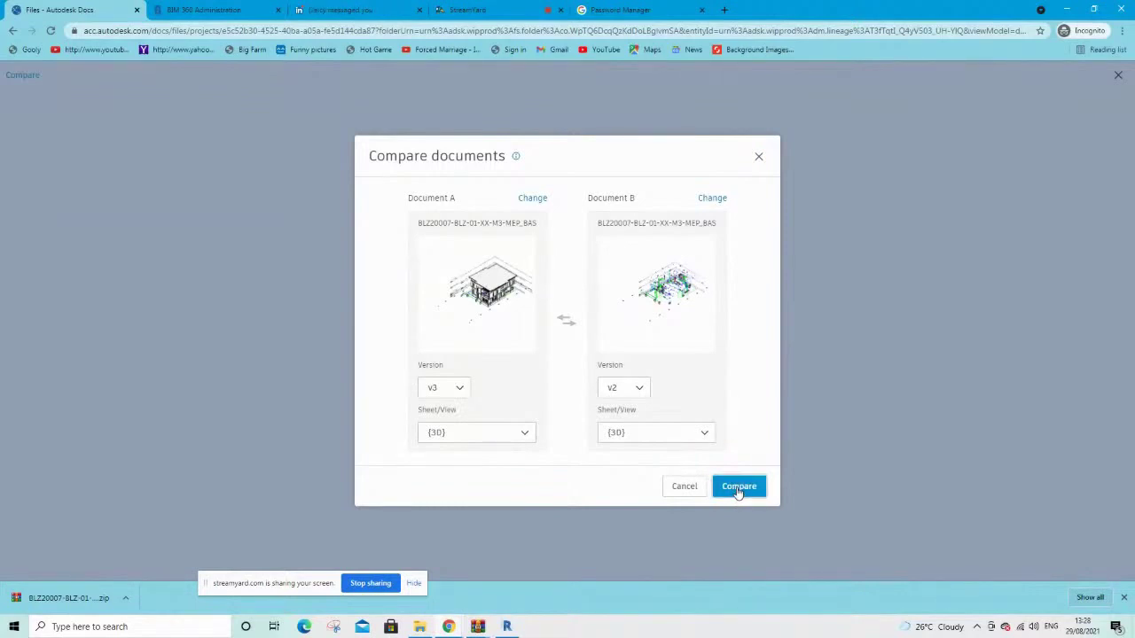
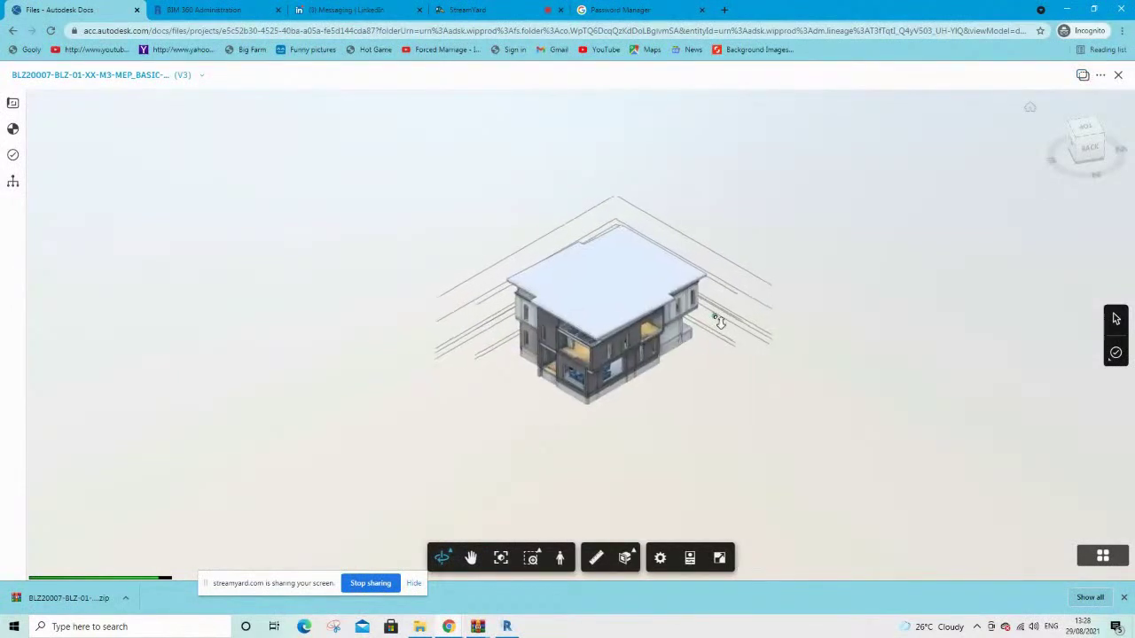
Zoom into the V3 building model and bring up the Compare documents dialog
scroll(720, 323, up, 5)
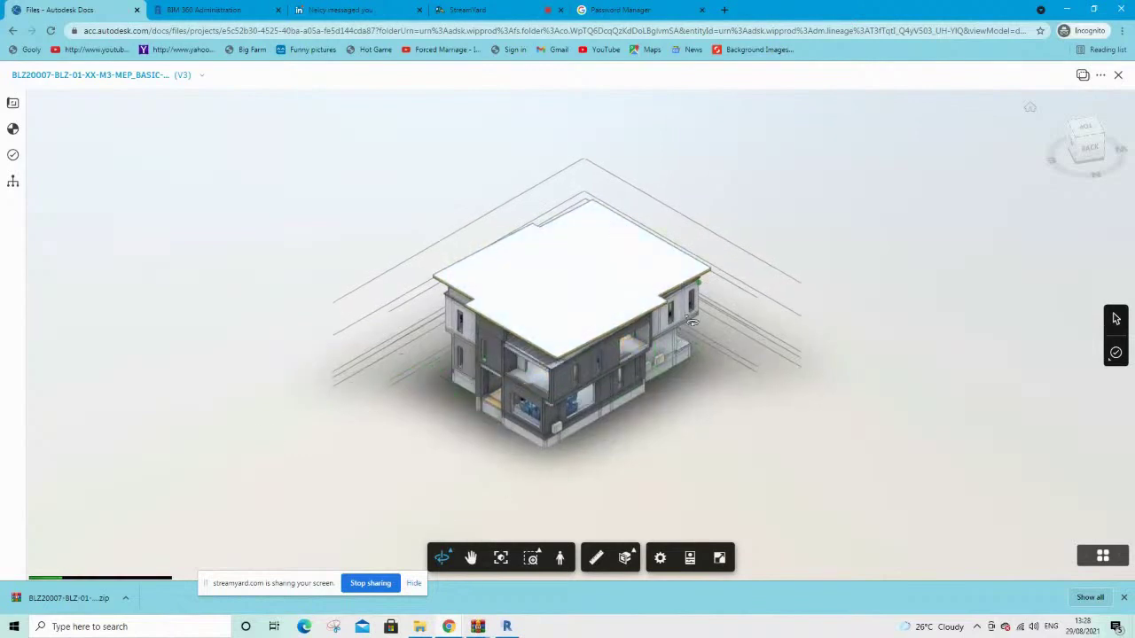
scroll(695, 331, up, 2)
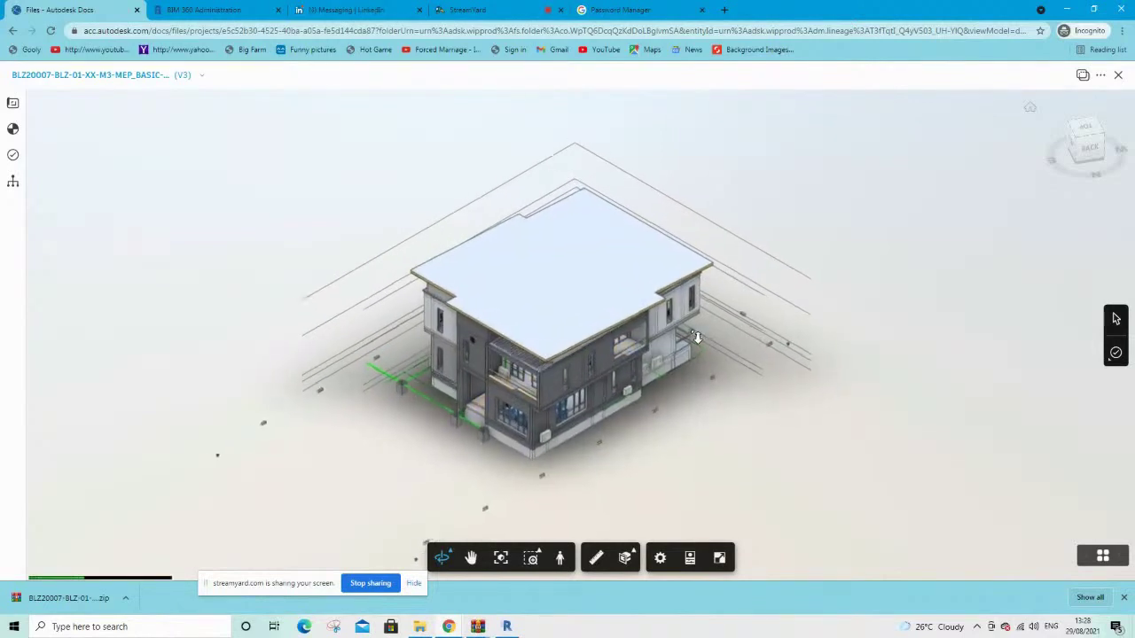
click(1082, 76)
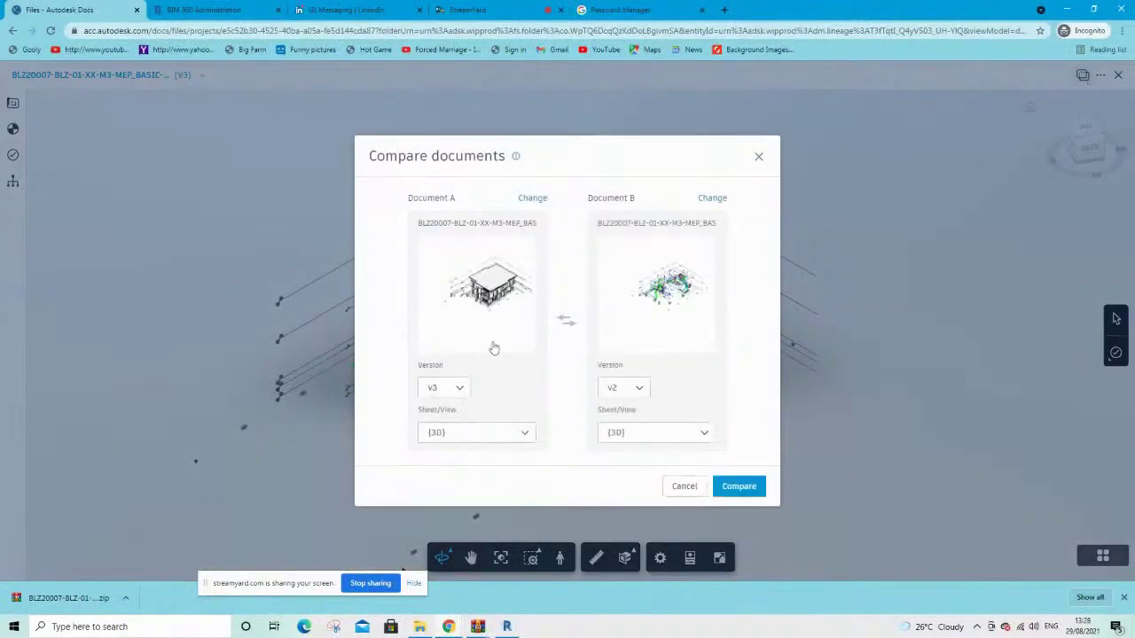
Keep V3 as document A and V2 as document B, then run the comparison
click(450, 395)
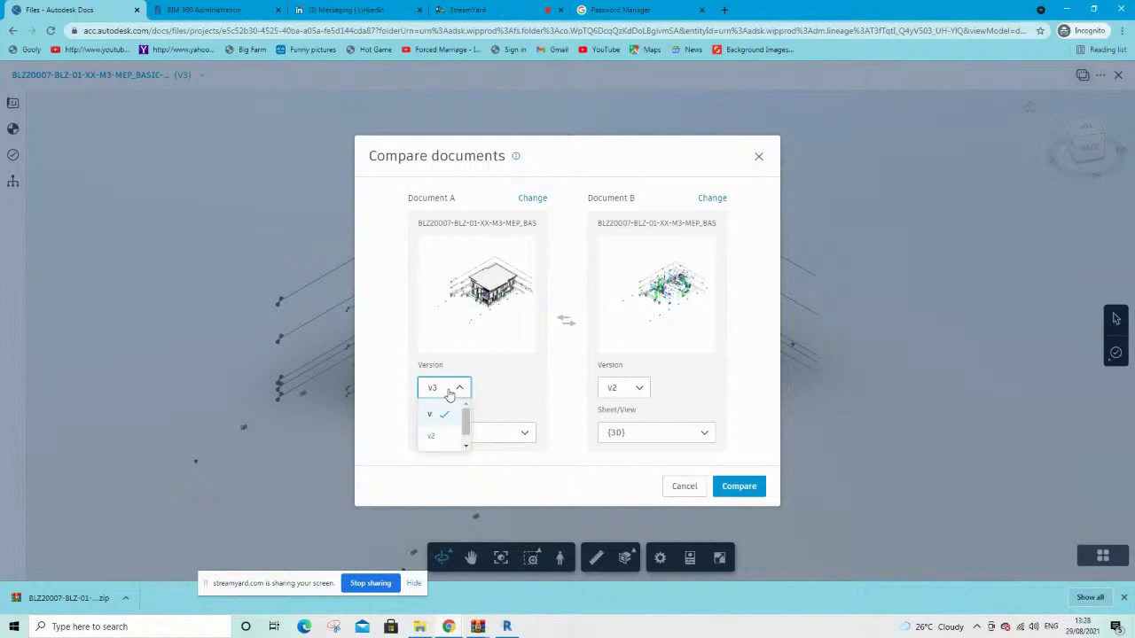
click(450, 395)
click(629, 396)
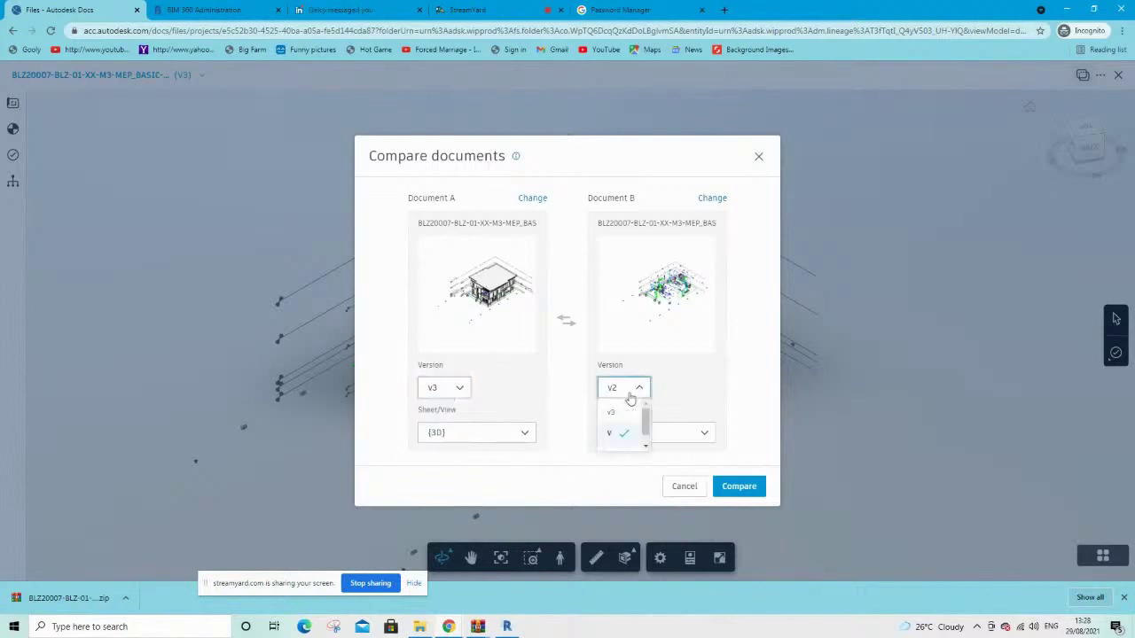
click(630, 398)
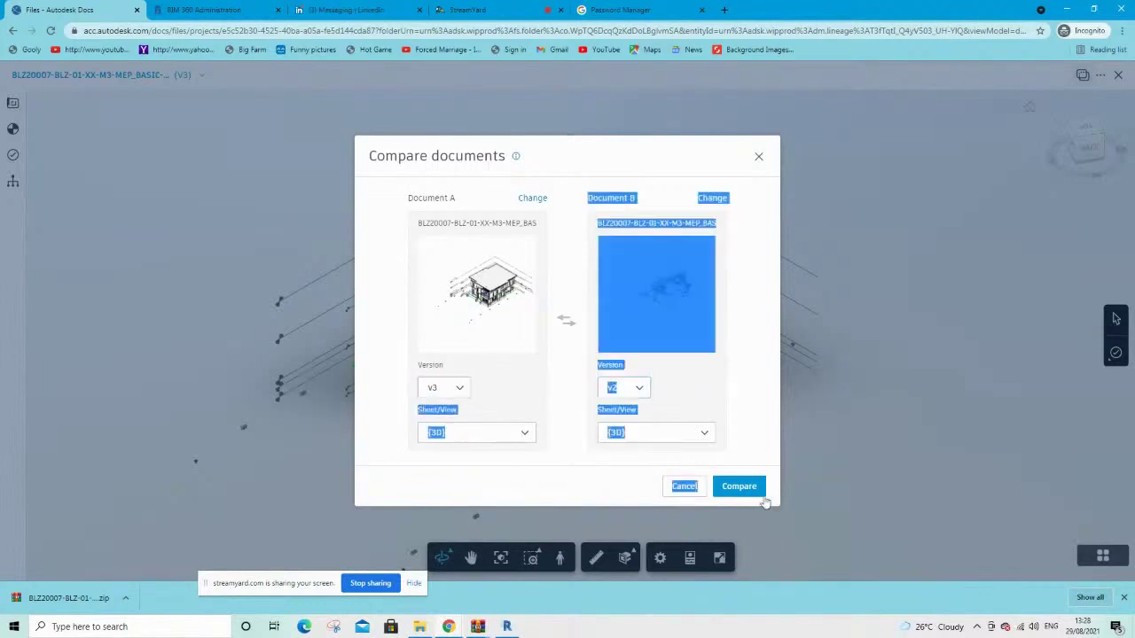
click(739, 489)
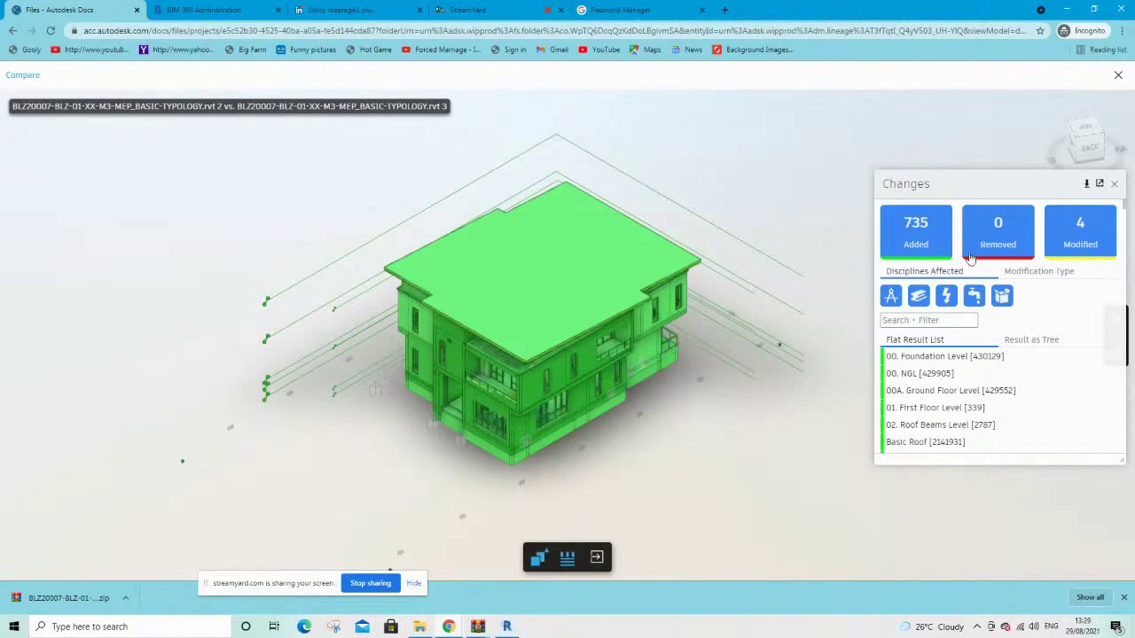
Toggle the 735 added elements off and on, then hide them to isolate the modified items
click(910, 255)
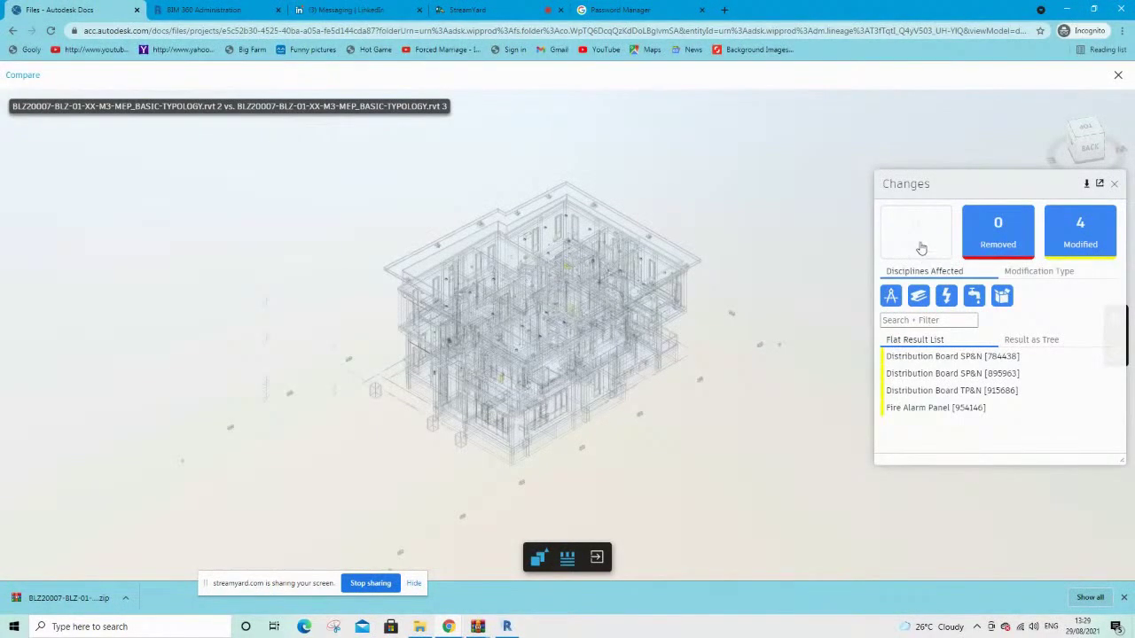
click(921, 248)
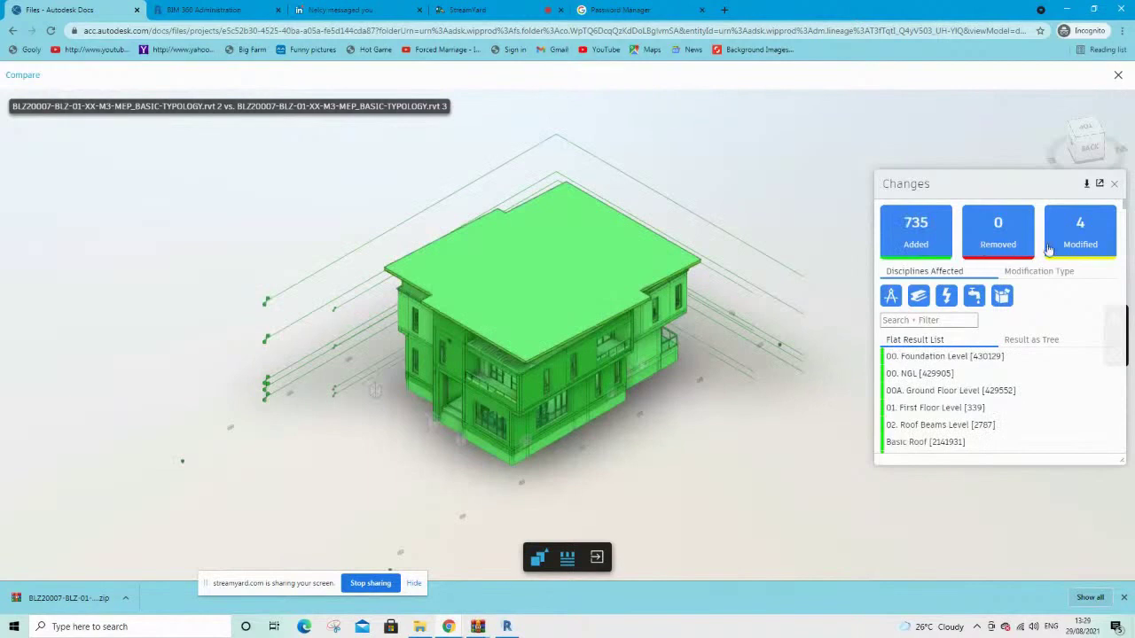
click(917, 246)
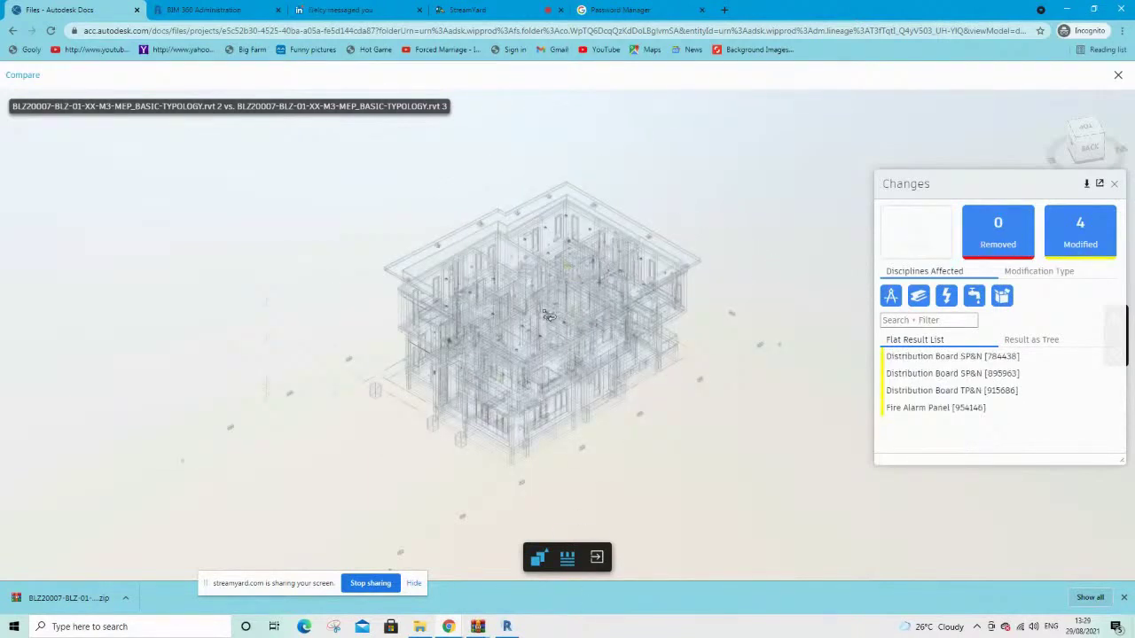
Inspect the 4 modified items in the model, then show the added elements again
drag(522, 252, 528, 285)
scroll(558, 319, up, 4)
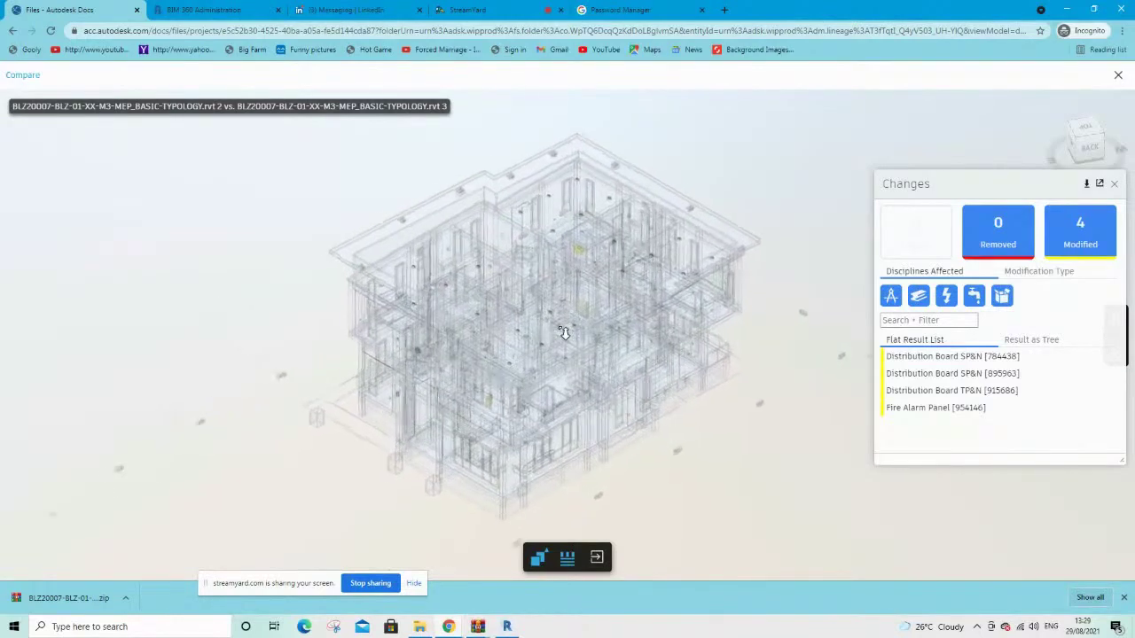
scroll(599, 193, up, 8)
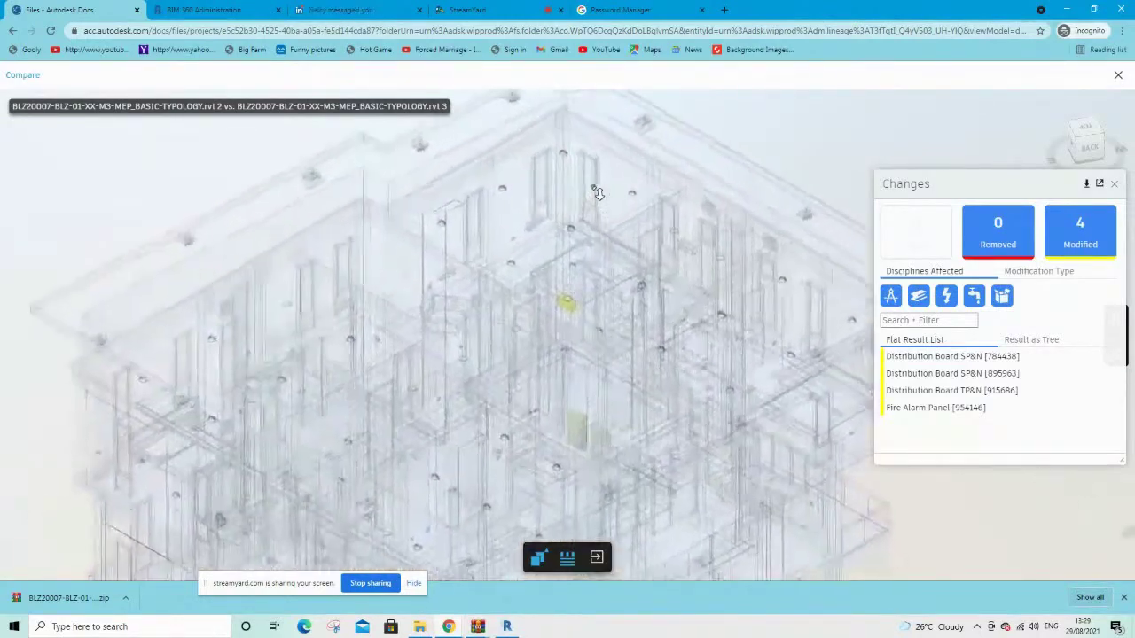
scroll(598, 194, up, 4)
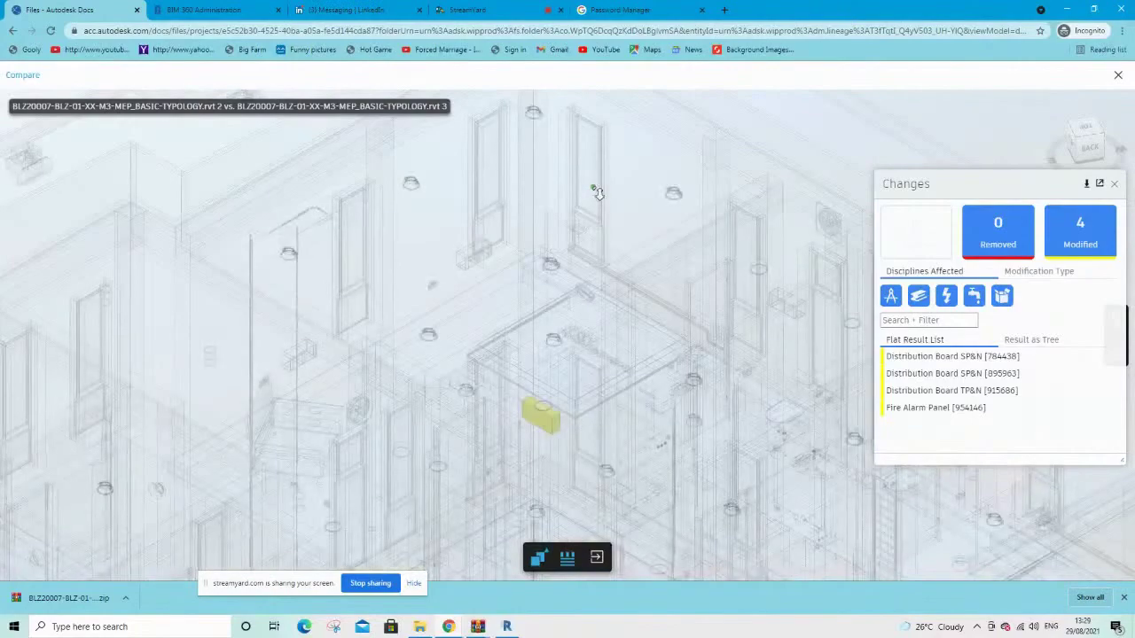
scroll(604, 378, down, 10)
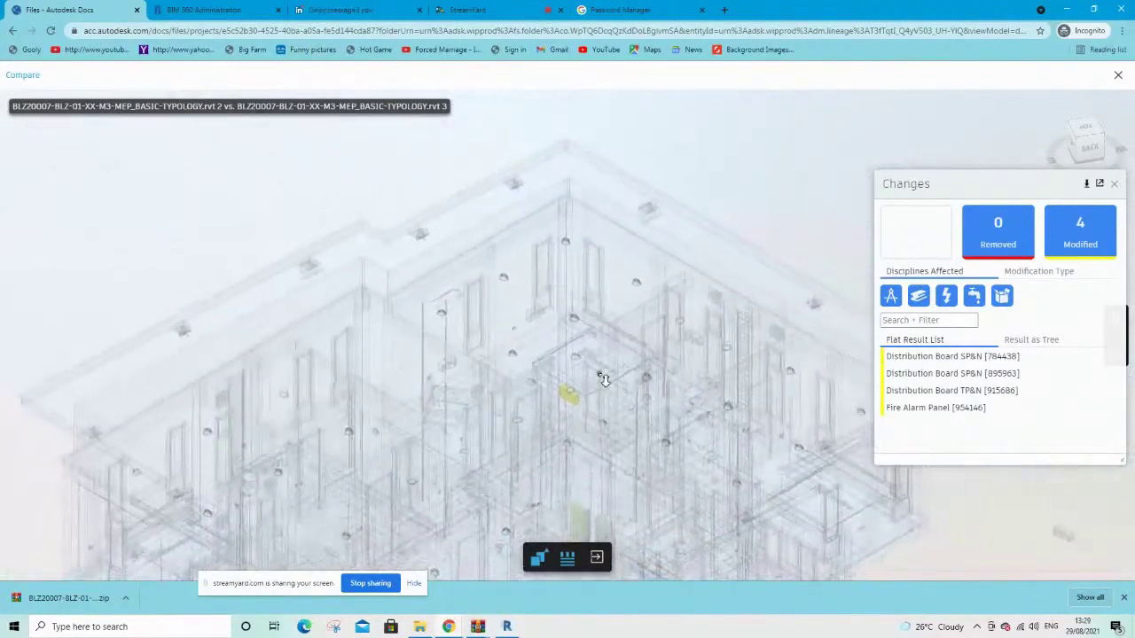
scroll(603, 379, down, 4)
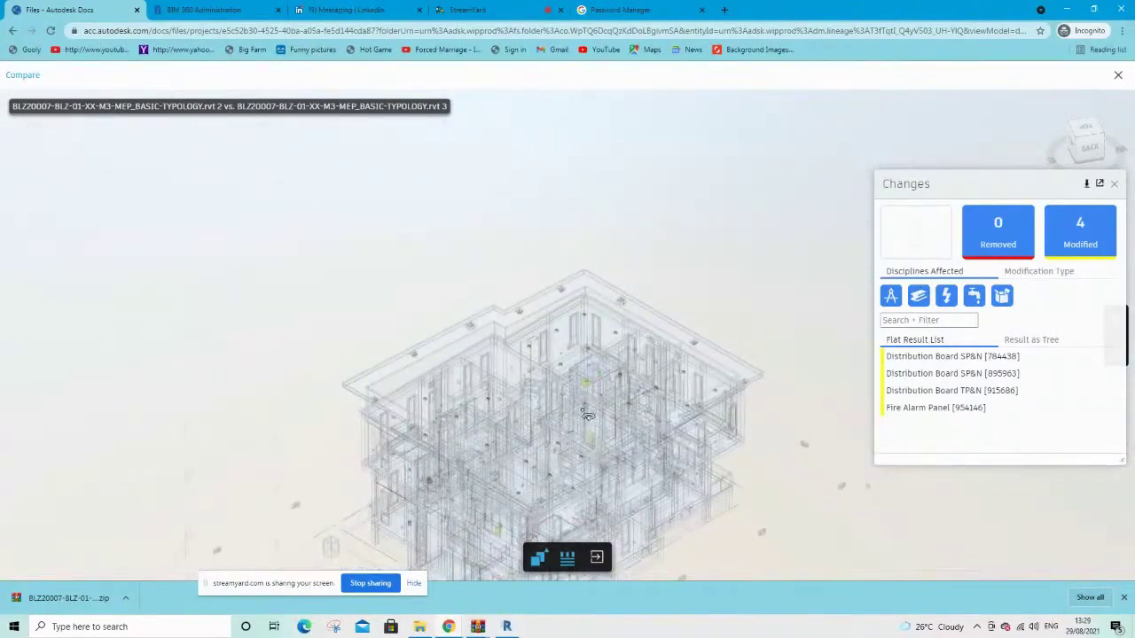
scroll(785, 430, up, 1)
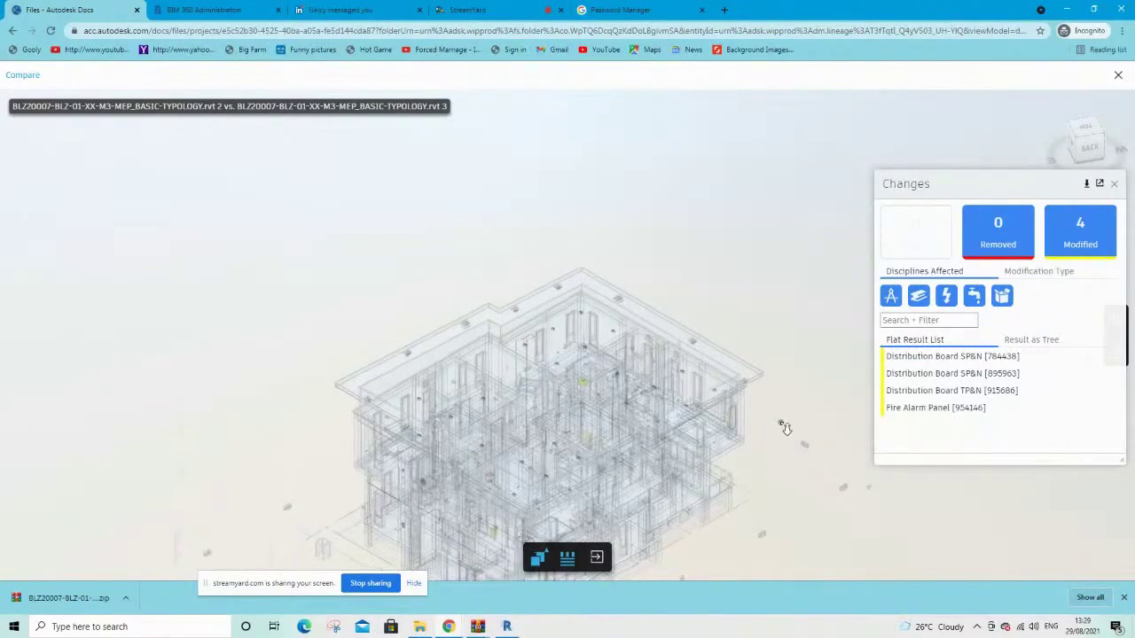
click(921, 250)
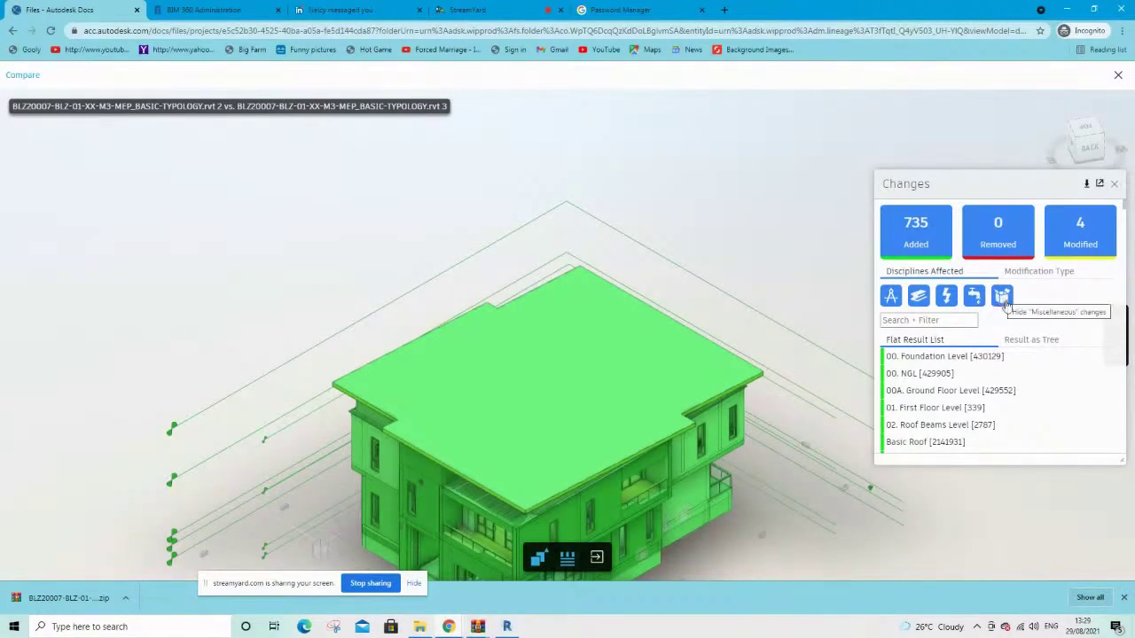
Switch the change list to a category tree view
scroll(1008, 378, down, 3)
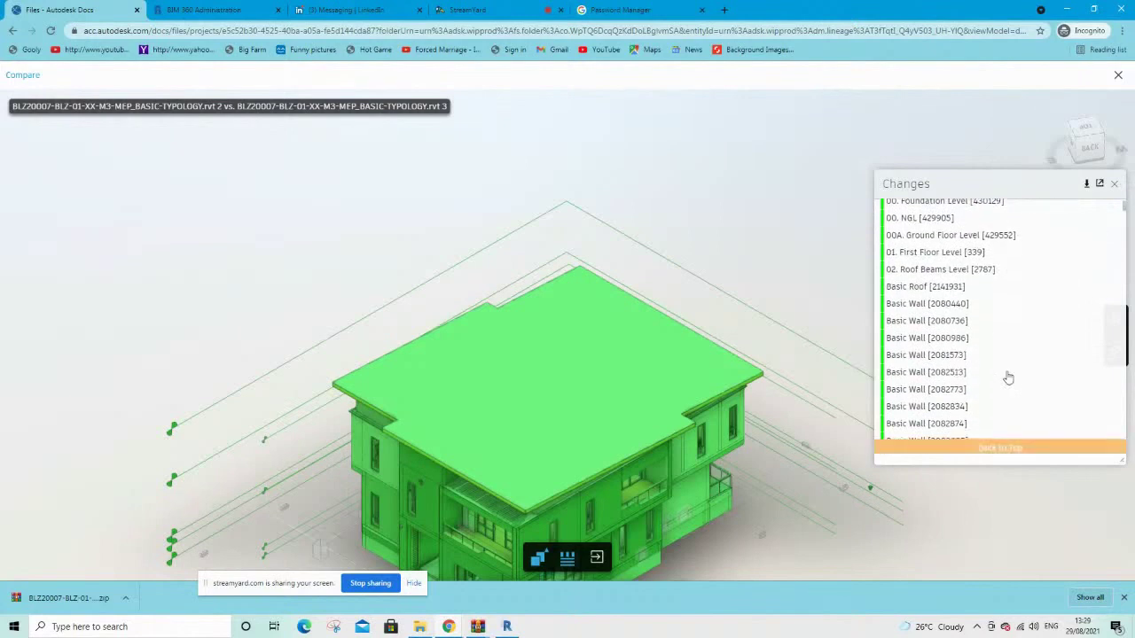
scroll(1008, 378, up, 3)
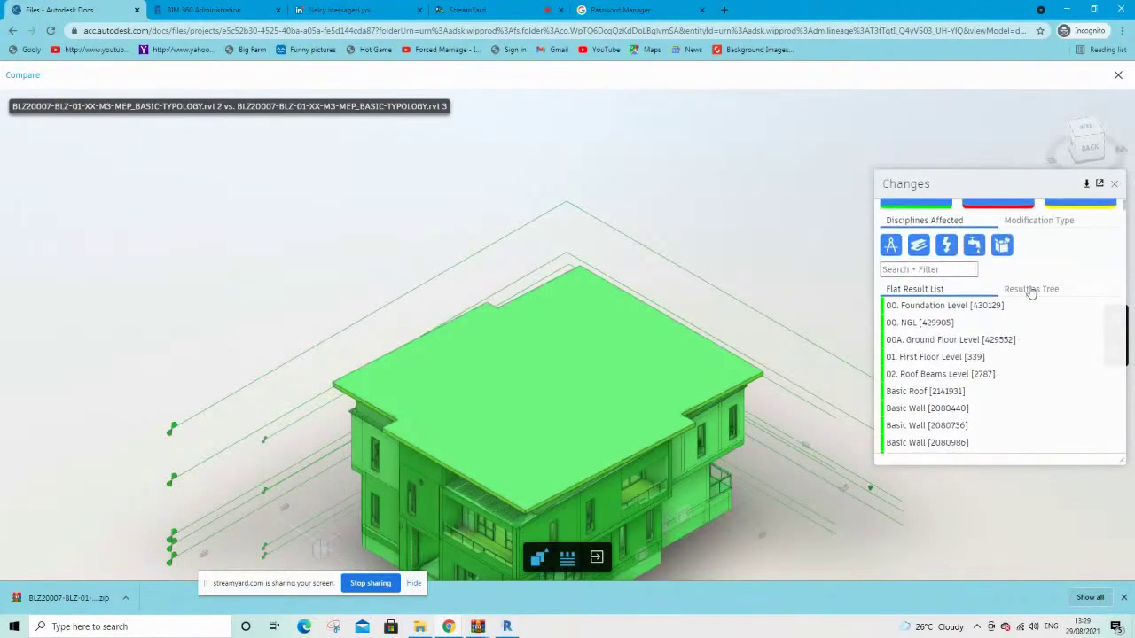
click(1031, 290)
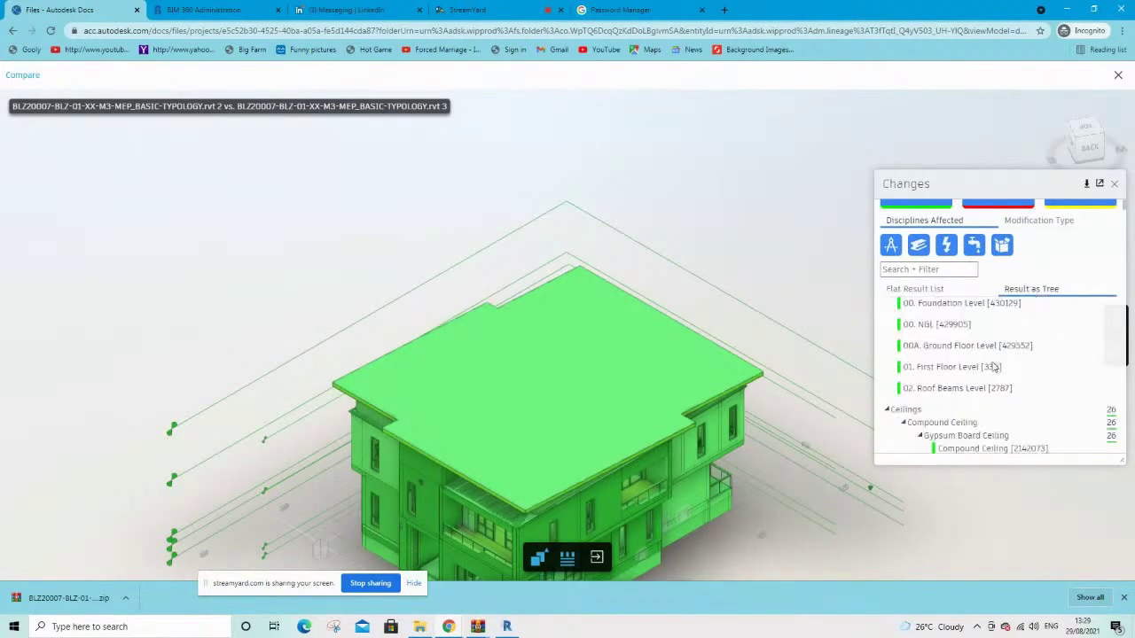
Highlight the added Plumbing Fixtures Grohe Rainshower elements on the model from a top-down view
scroll(994, 367, down, 10)
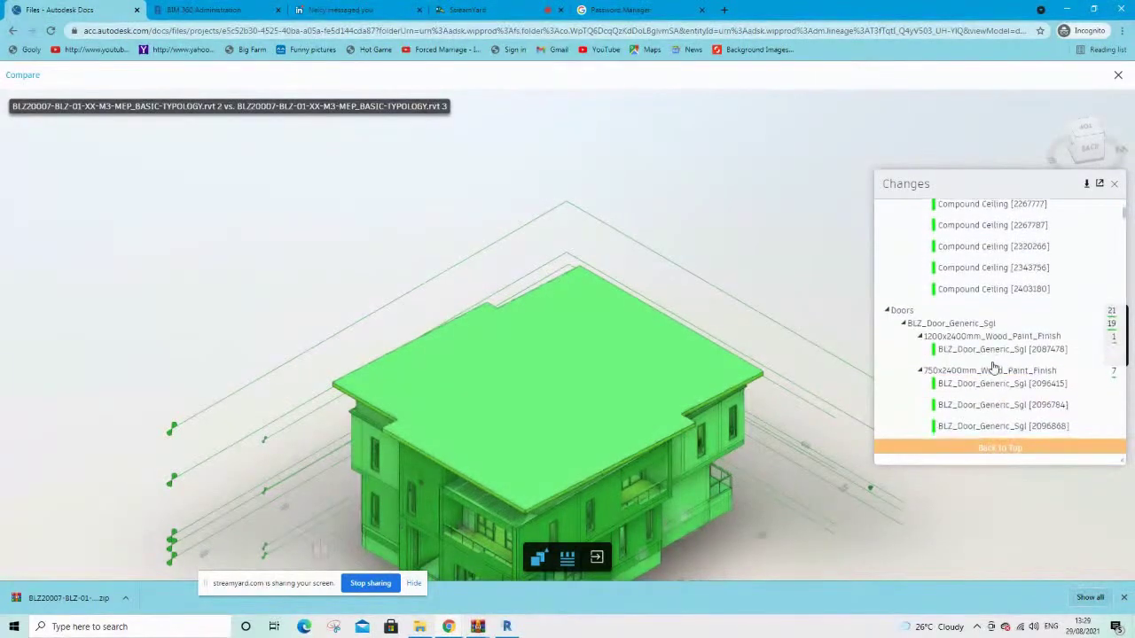
scroll(995, 367, up, 3)
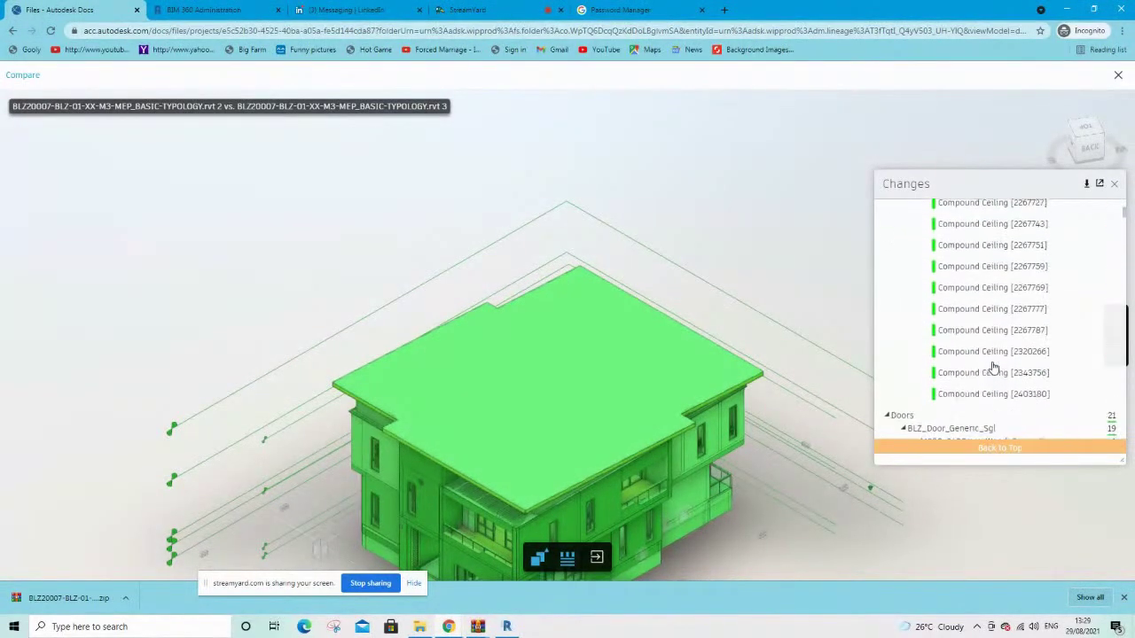
scroll(994, 366, down, 10)
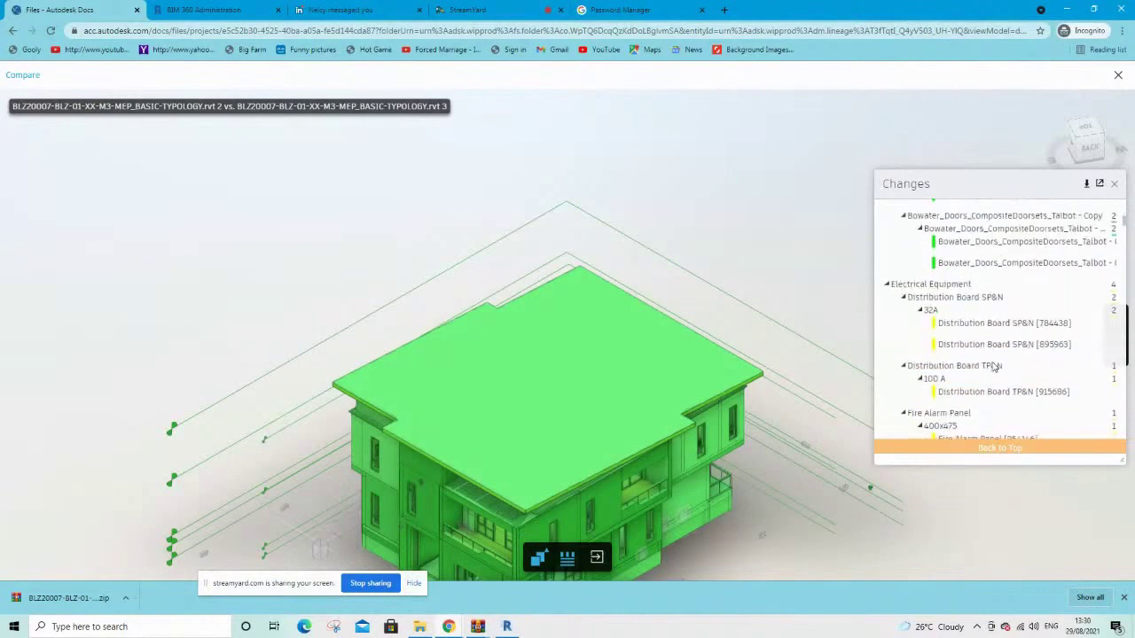
scroll(995, 367, down, 2)
scroll(995, 367, down, 15)
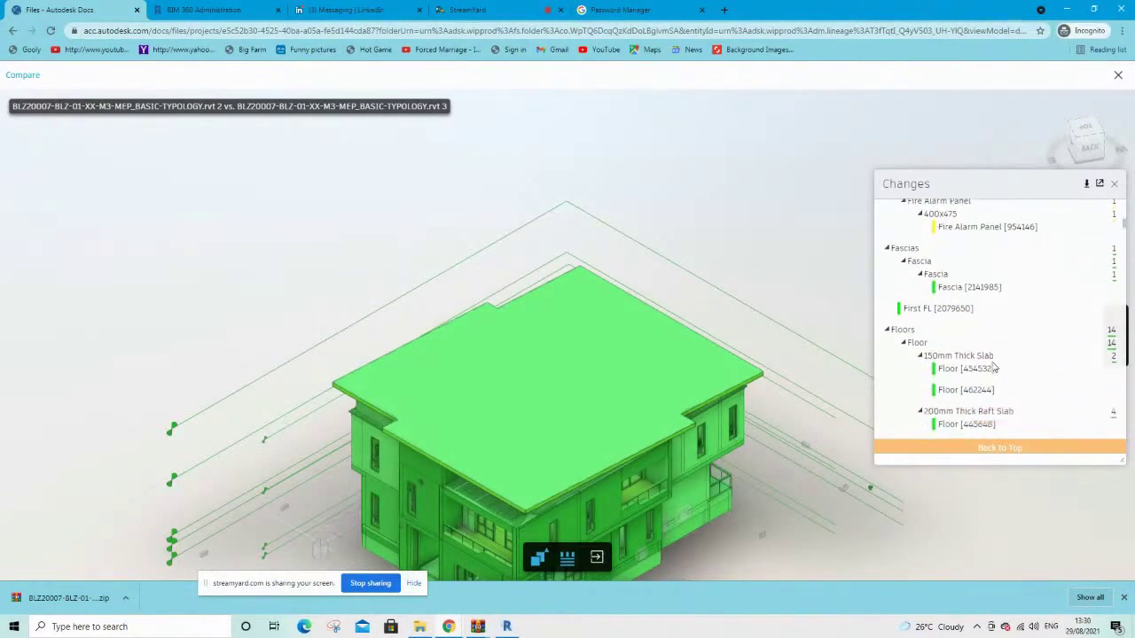
scroll(994, 367, down, 15)
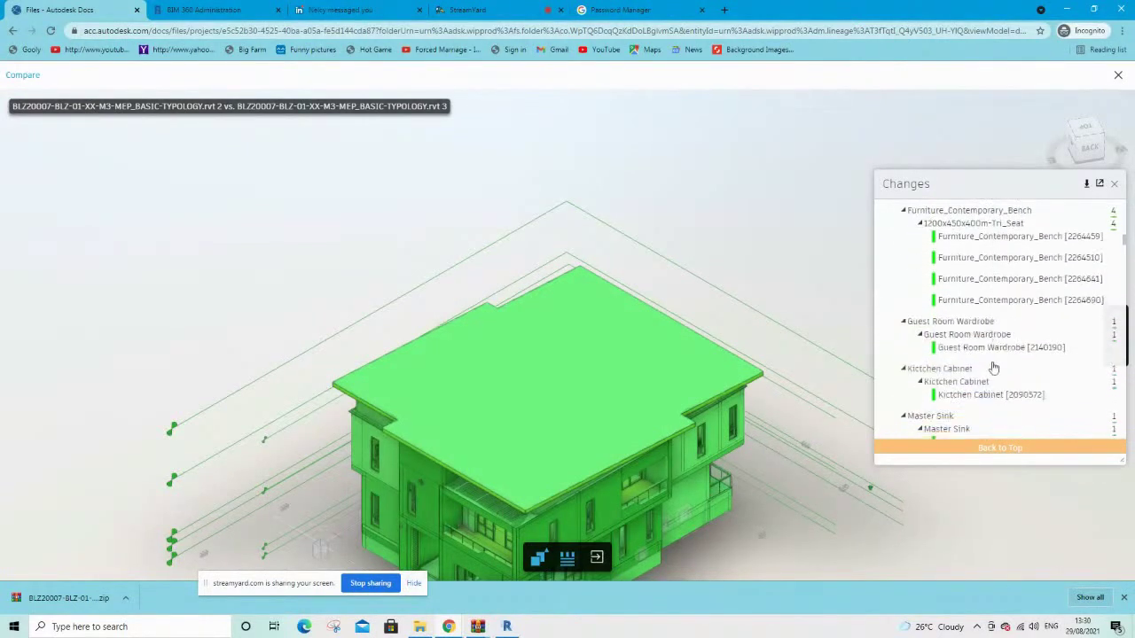
scroll(994, 367, down, 15)
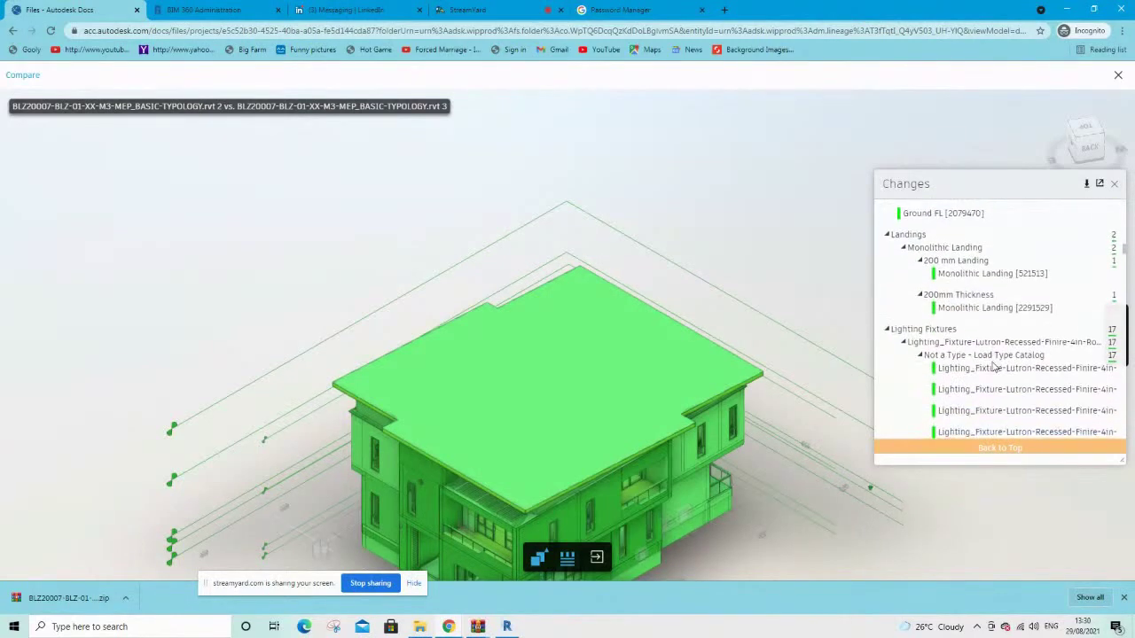
scroll(994, 367, down, 5)
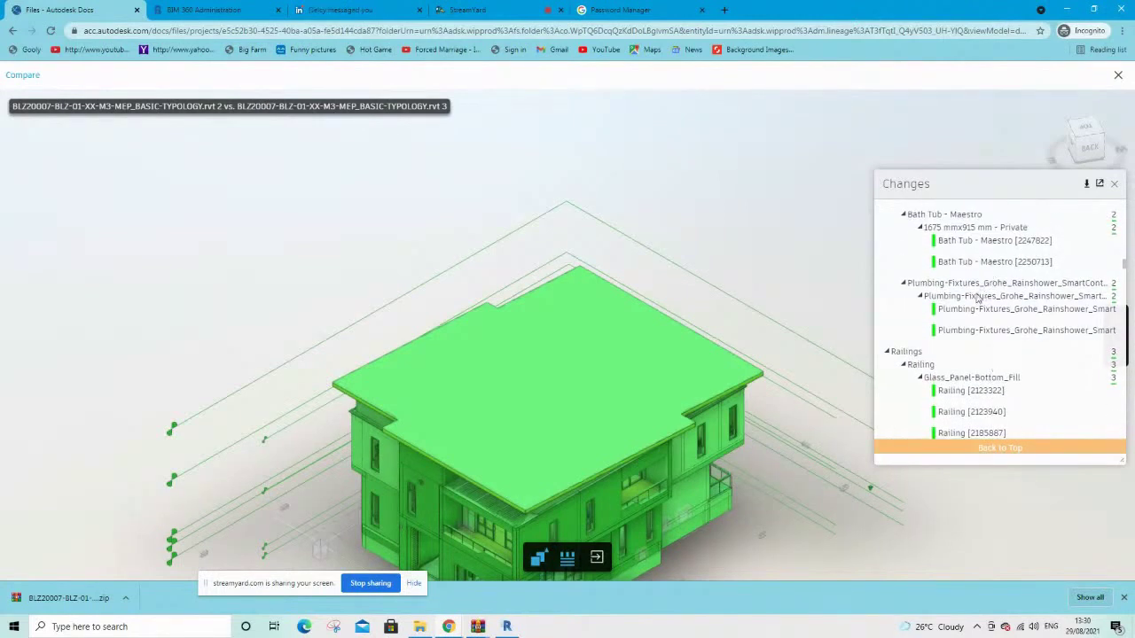
click(977, 297)
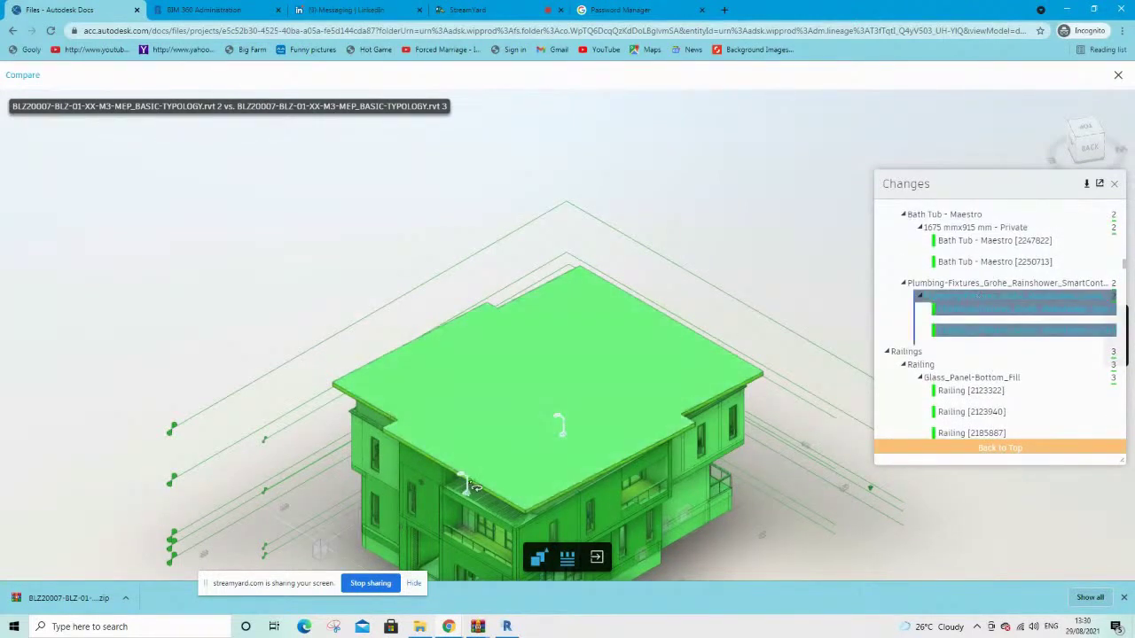
drag(594, 402, 601, 461)
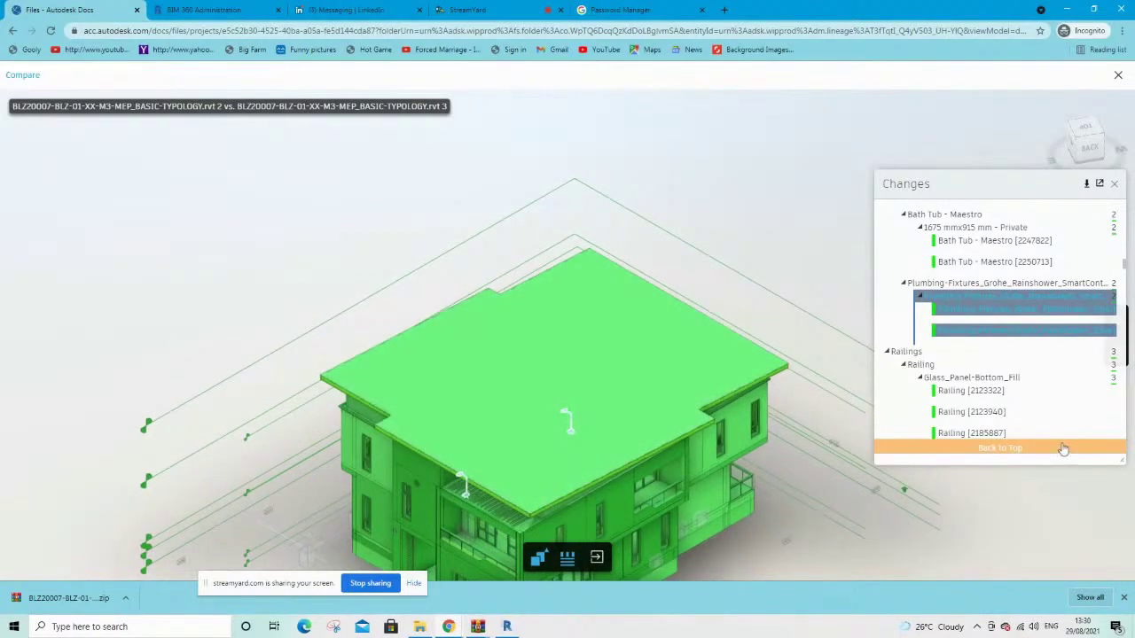
Scroll the Changes tree back up to the 735 added / 4 modified summary
scroll(994, 291, up, 5)
scroll(994, 290, up, 10)
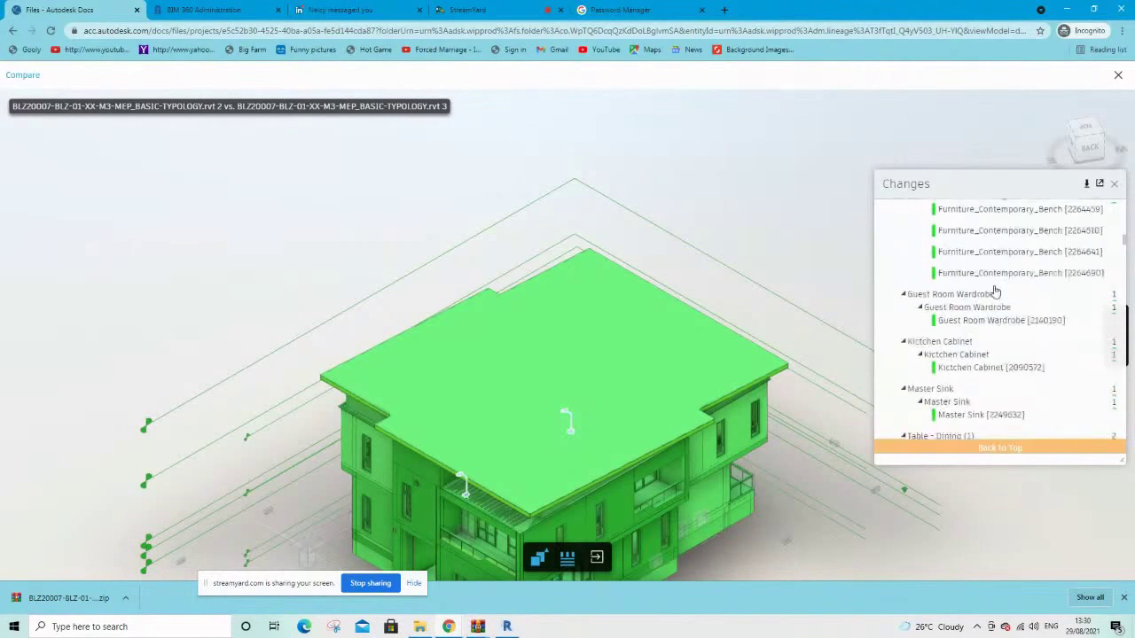
scroll(994, 291, up, 15)
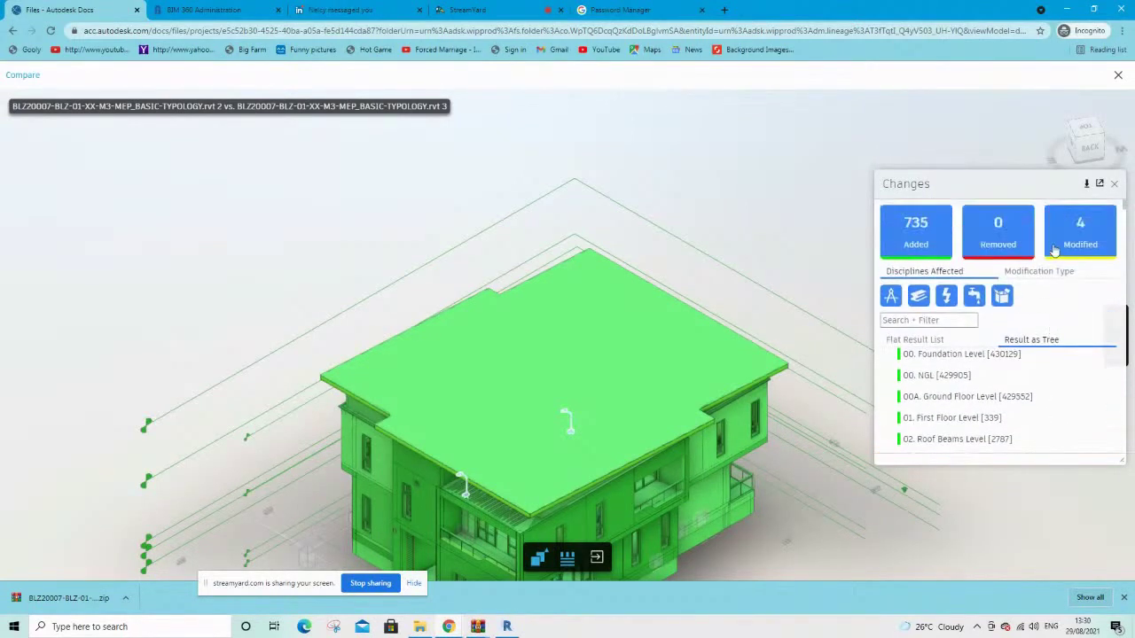
Show the changes as a flat result list and toggle the change list off and on
click(917, 339)
scroll(749, 334, down, 3)
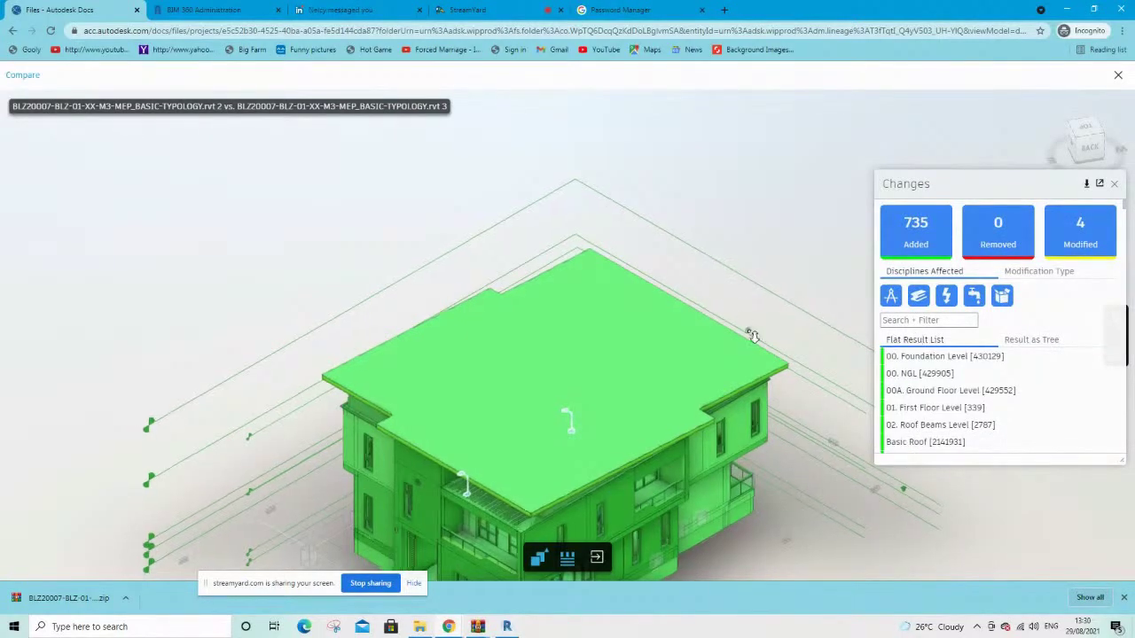
click(569, 567)
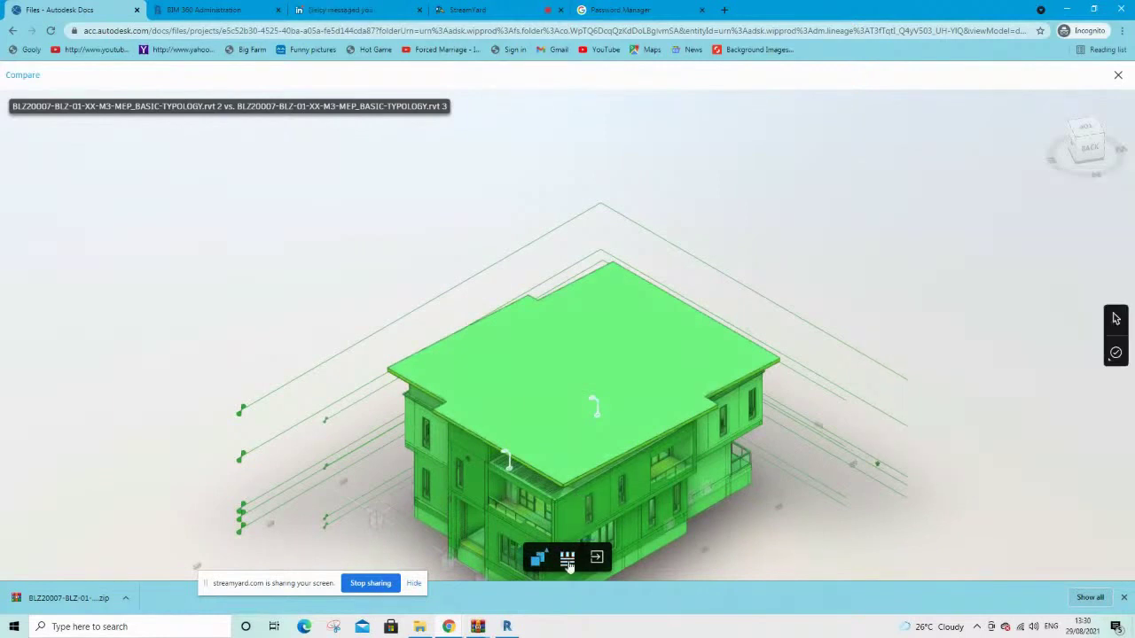
click(567, 560)
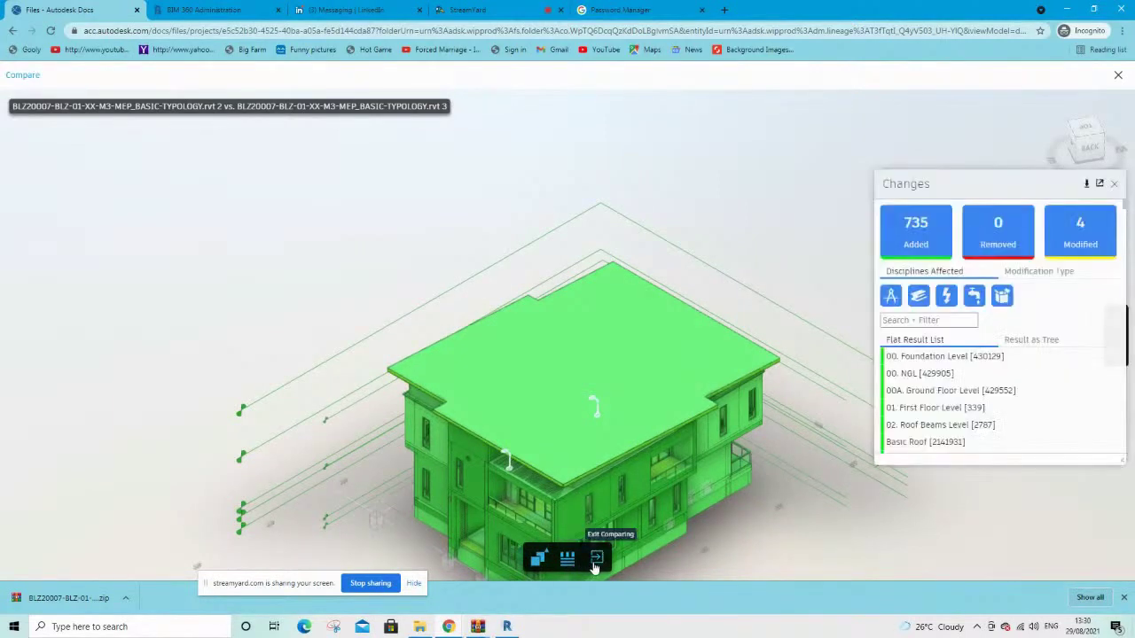
Exit the comparison and rerun it with V3 against V2
click(593, 560)
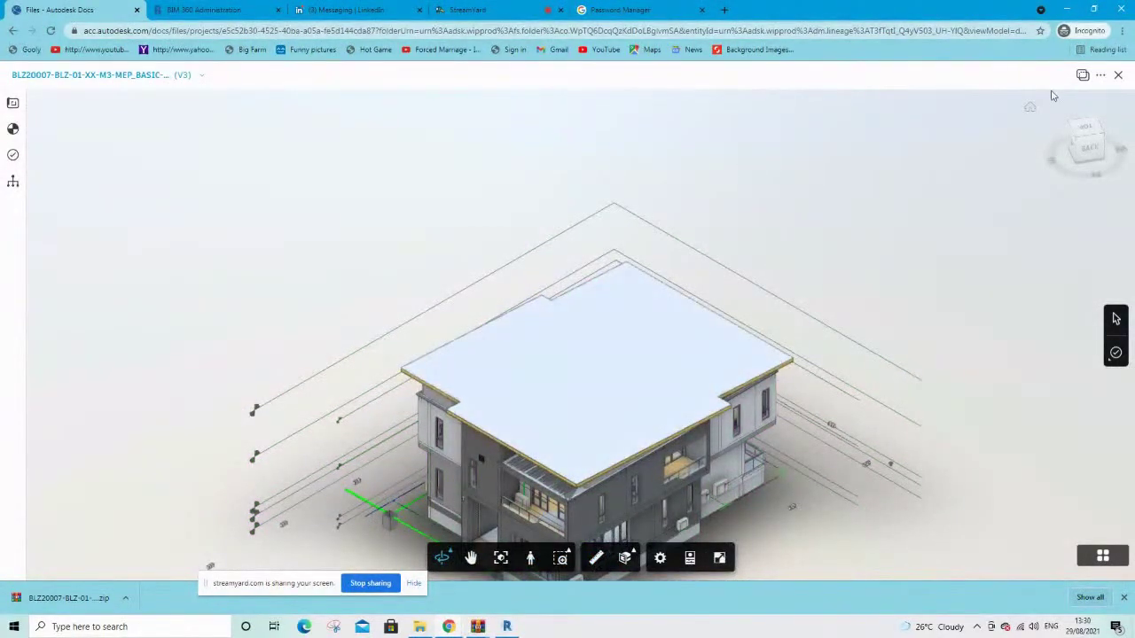
click(1083, 75)
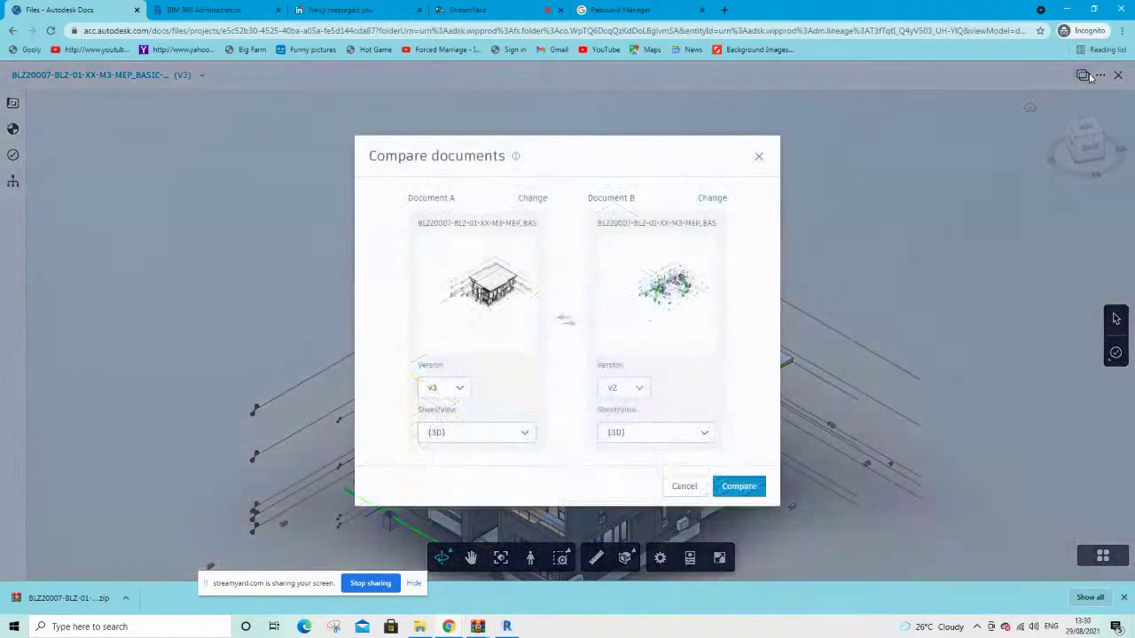
click(743, 486)
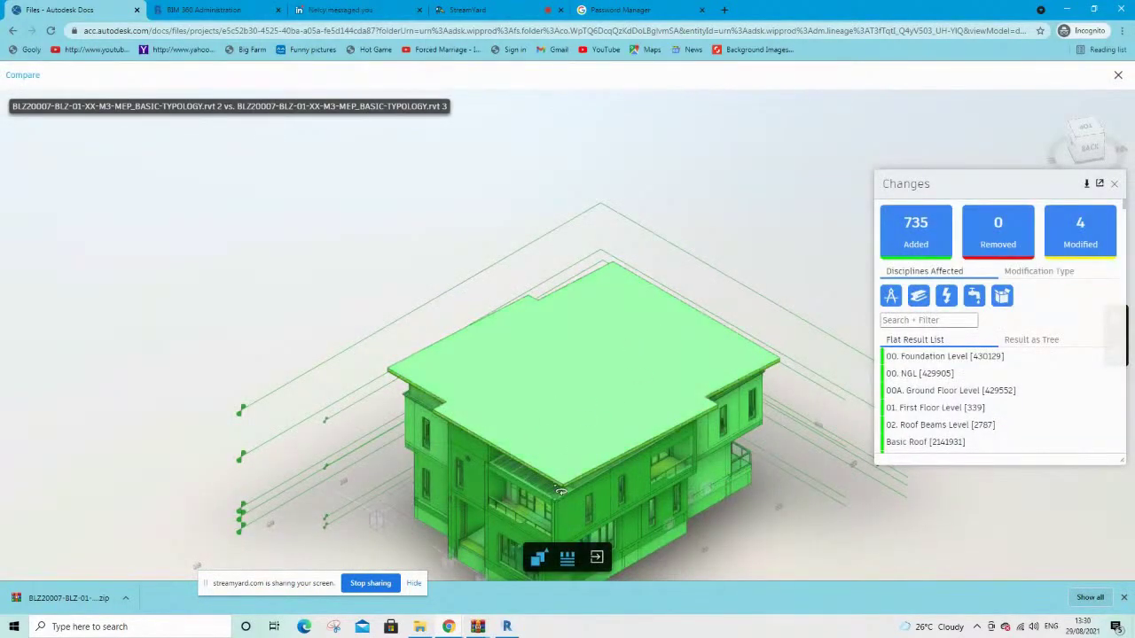
Switch the comparison display from Overlay to Side By Side
click(540, 559)
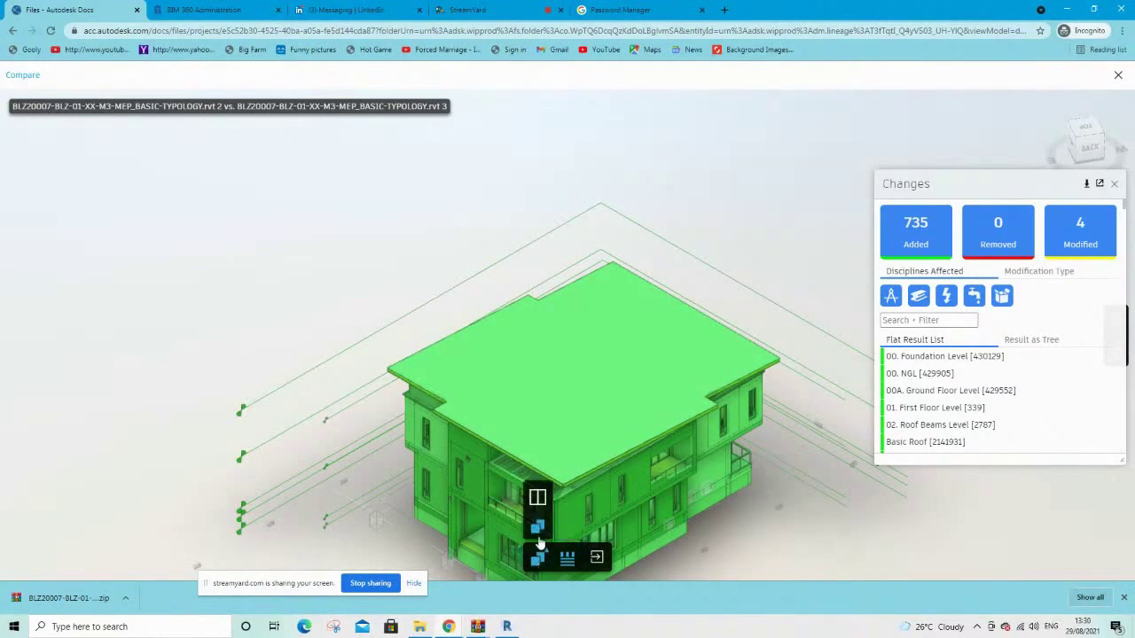
click(537, 500)
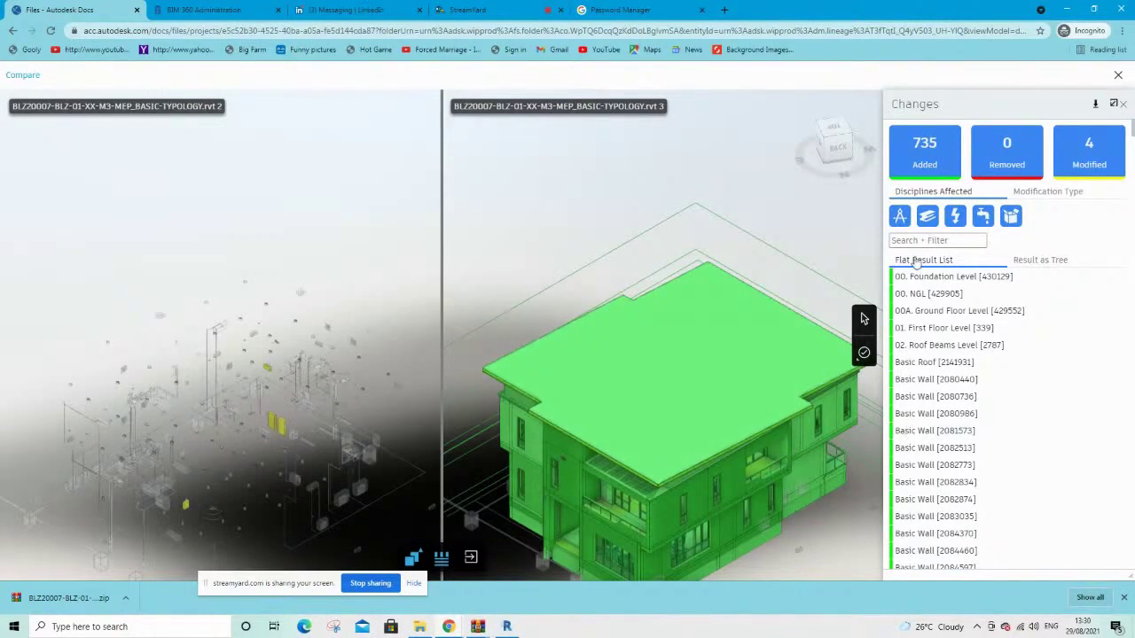
Inspect the added 01. First Floor Level and Basic Roof, then clear the roof selection
click(932, 329)
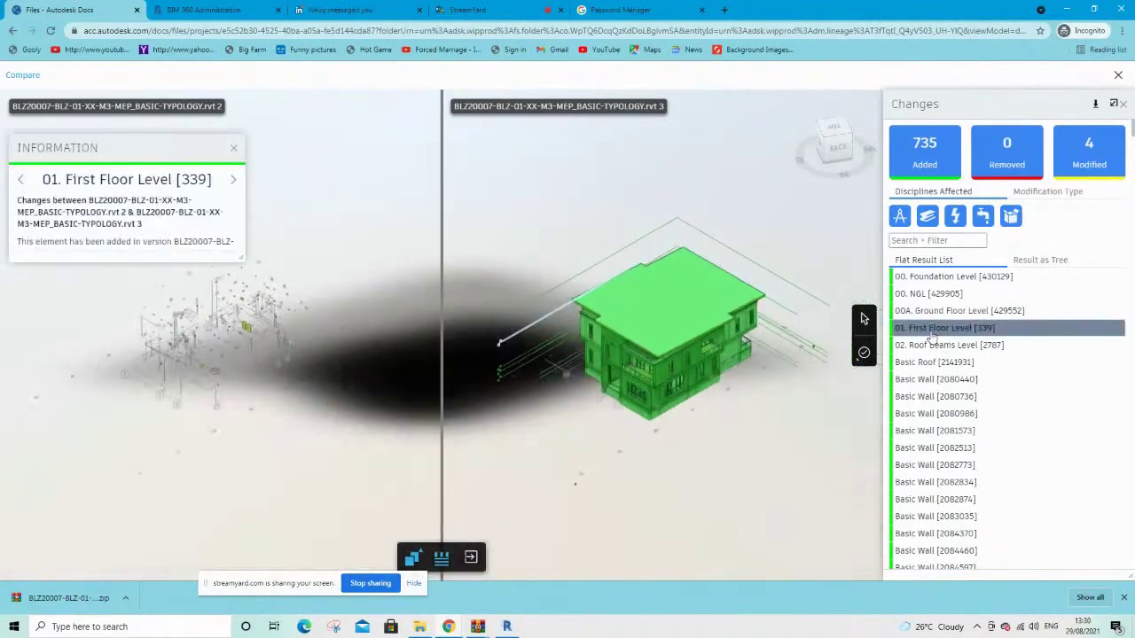
scroll(656, 362, up, 5)
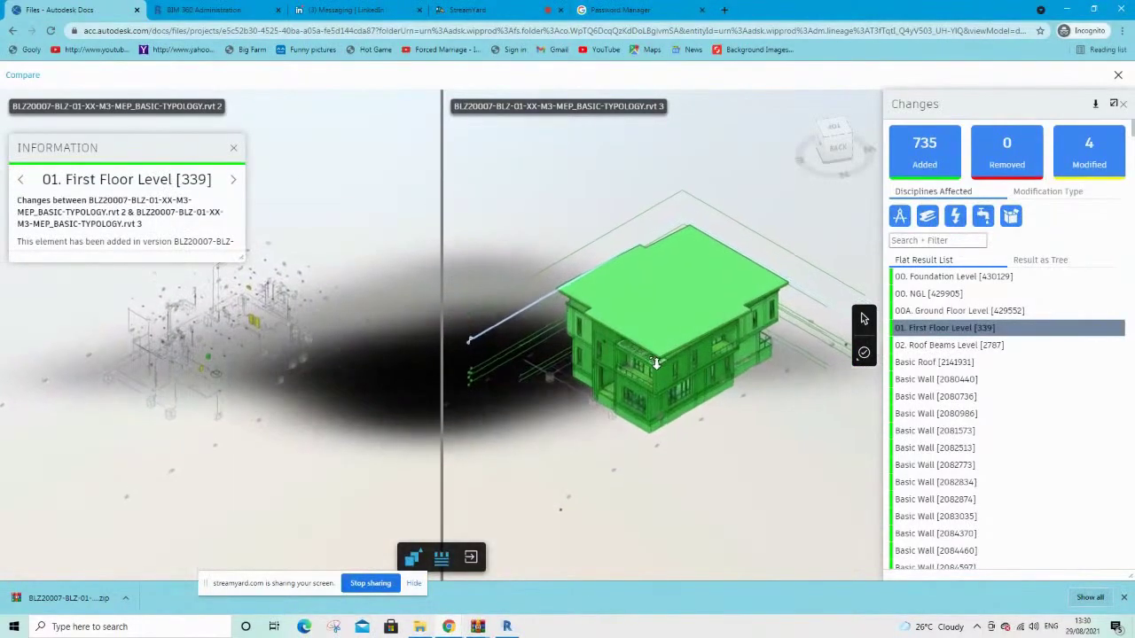
scroll(655, 362, up, 3)
click(639, 337)
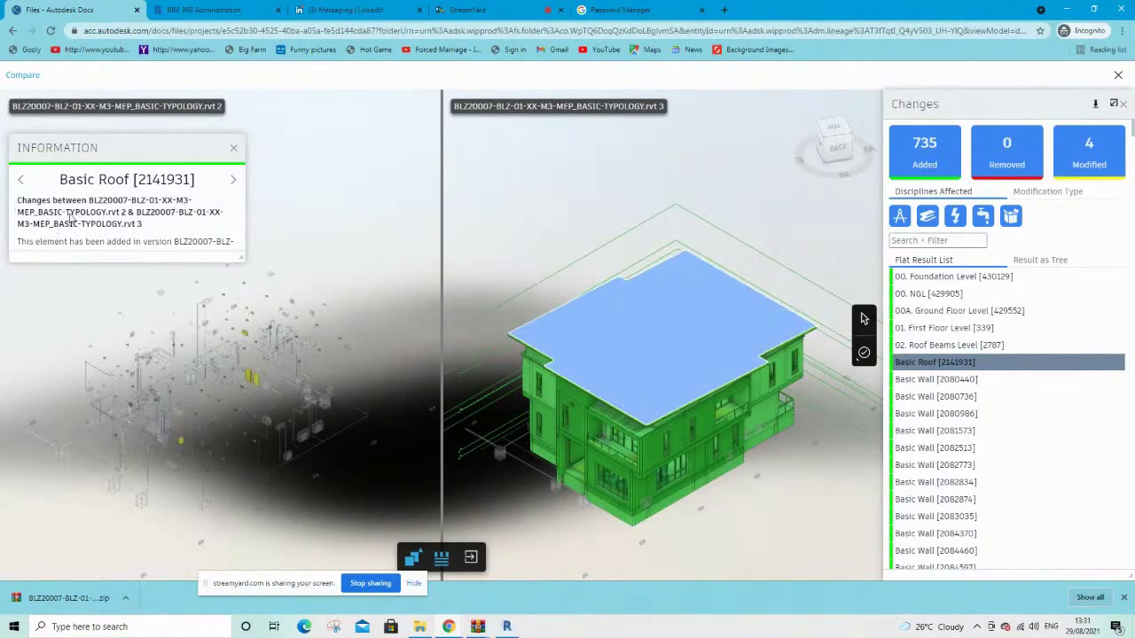
scroll(94, 373, up, 3)
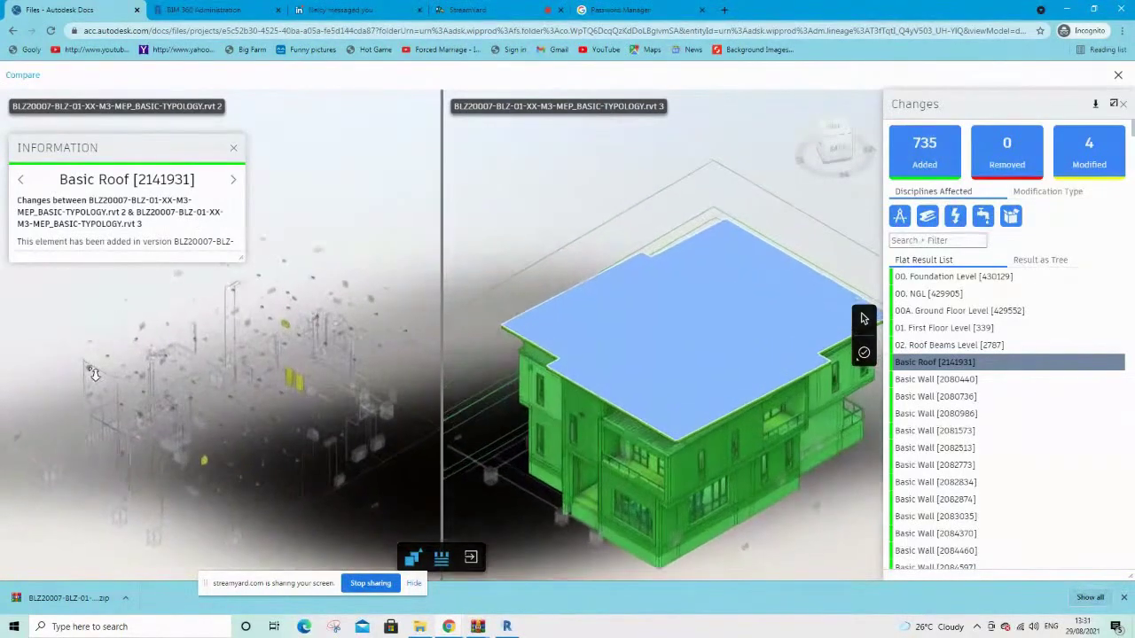
scroll(94, 373, up, 2)
click(104, 374)
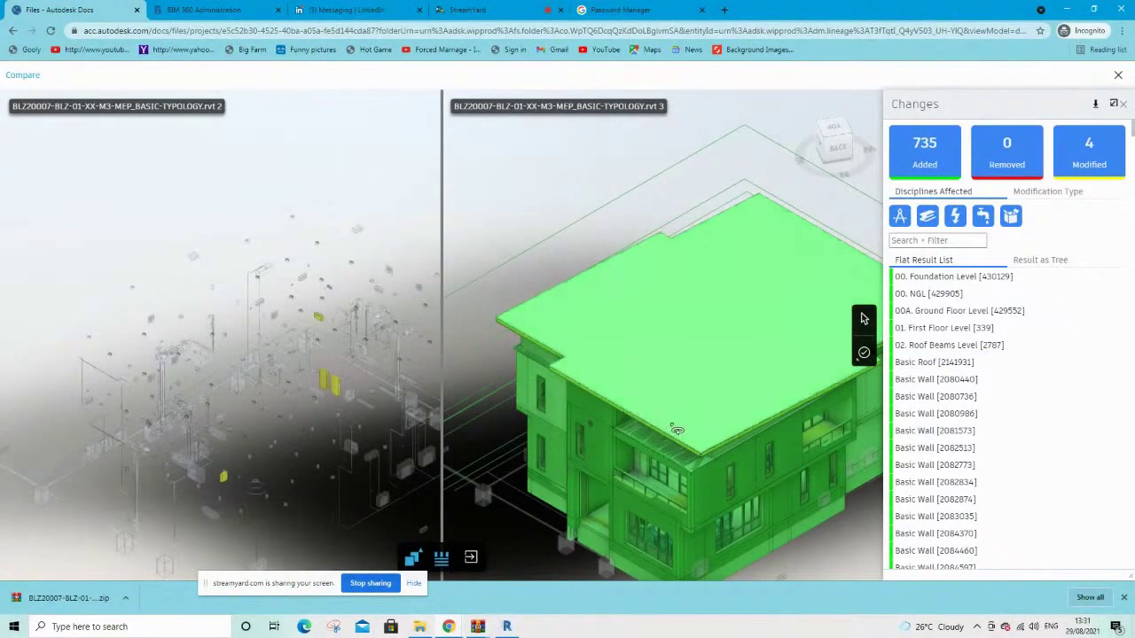
Inspect the added basic walls, including Basic Wall [2092759], then close Information and the Changes panel
click(700, 494)
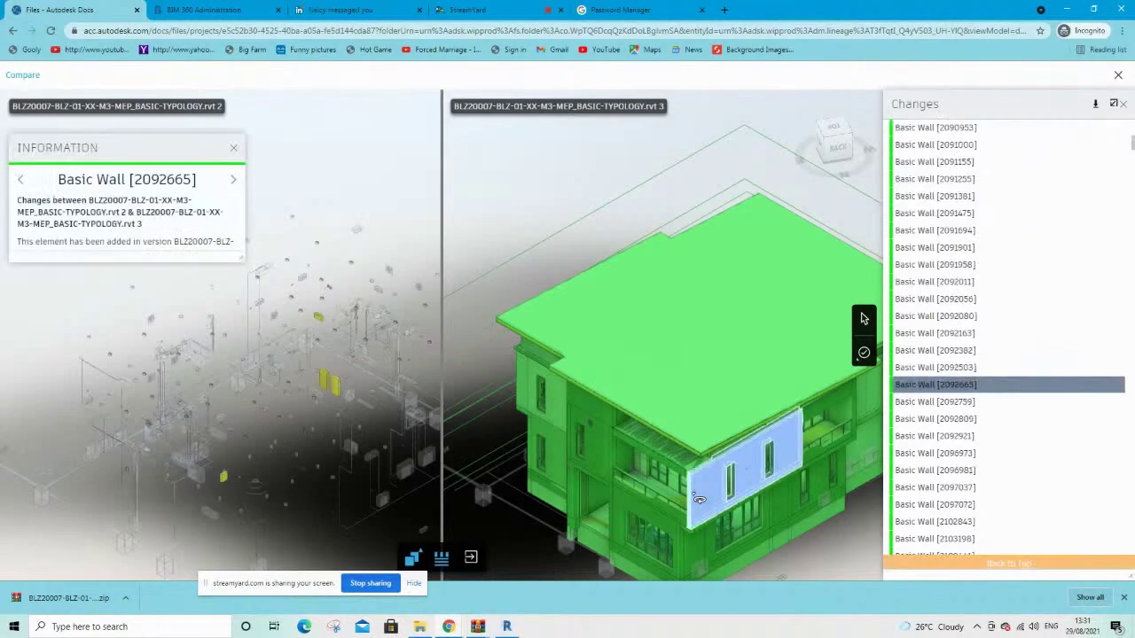
click(234, 181)
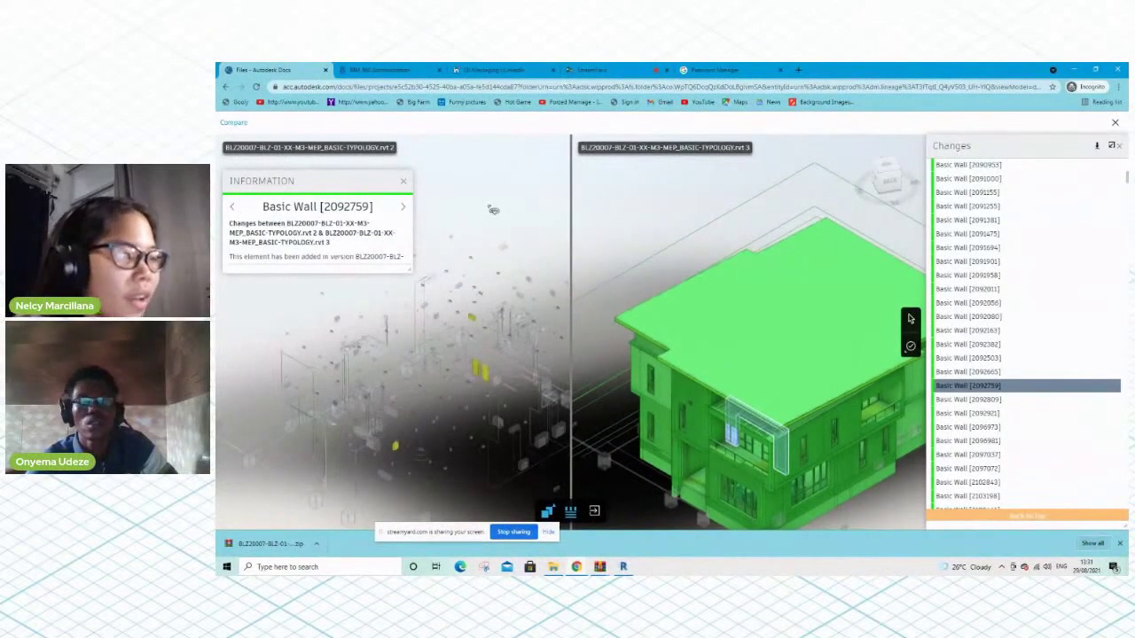
click(403, 182)
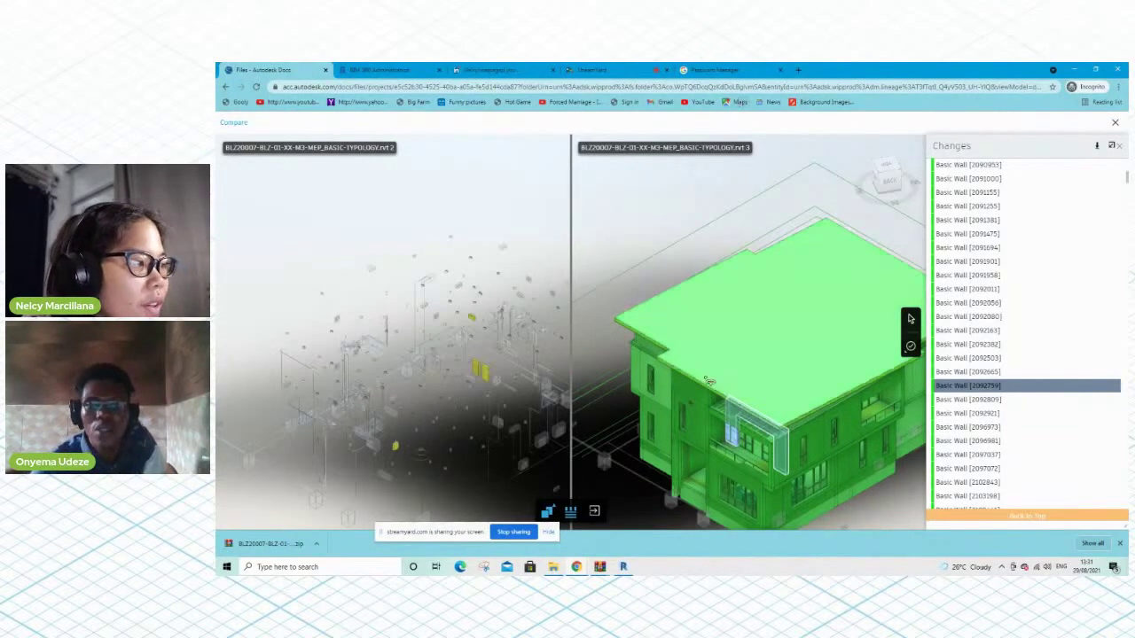
scroll(706, 381, down, 5)
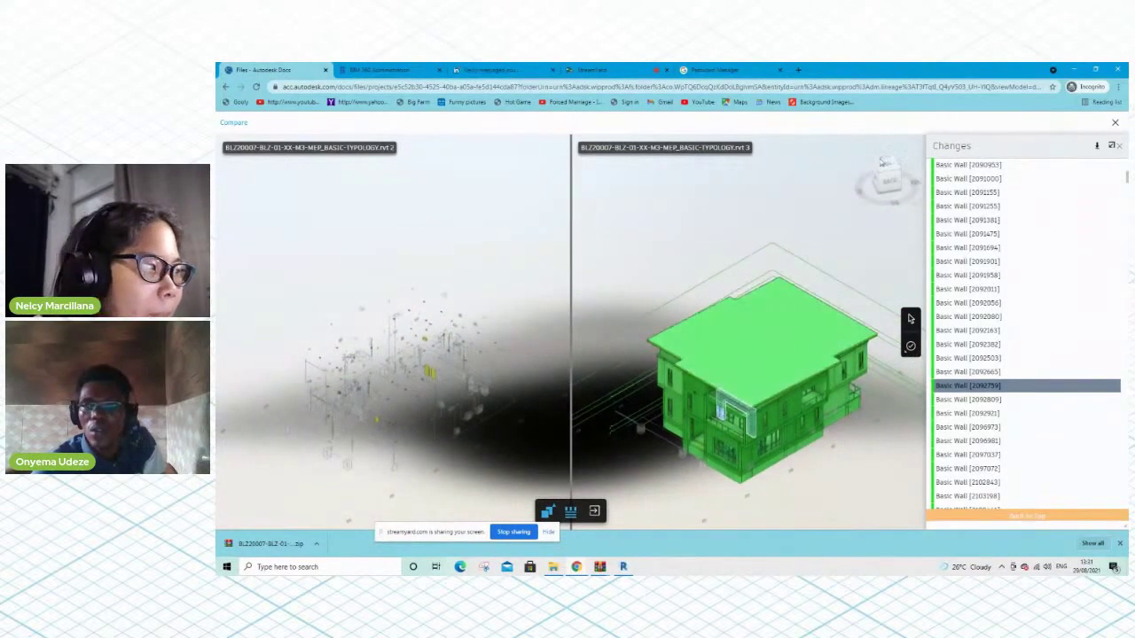
click(1121, 147)
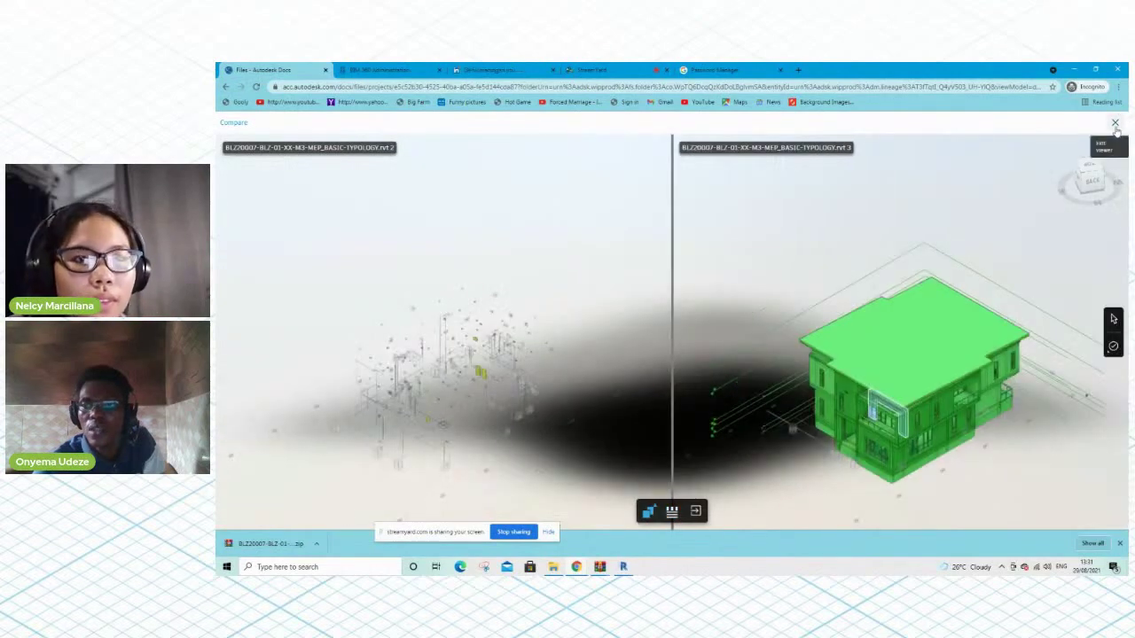
Reopen the MEP model from Project Files and compare version 3 against version 2
click(1114, 122)
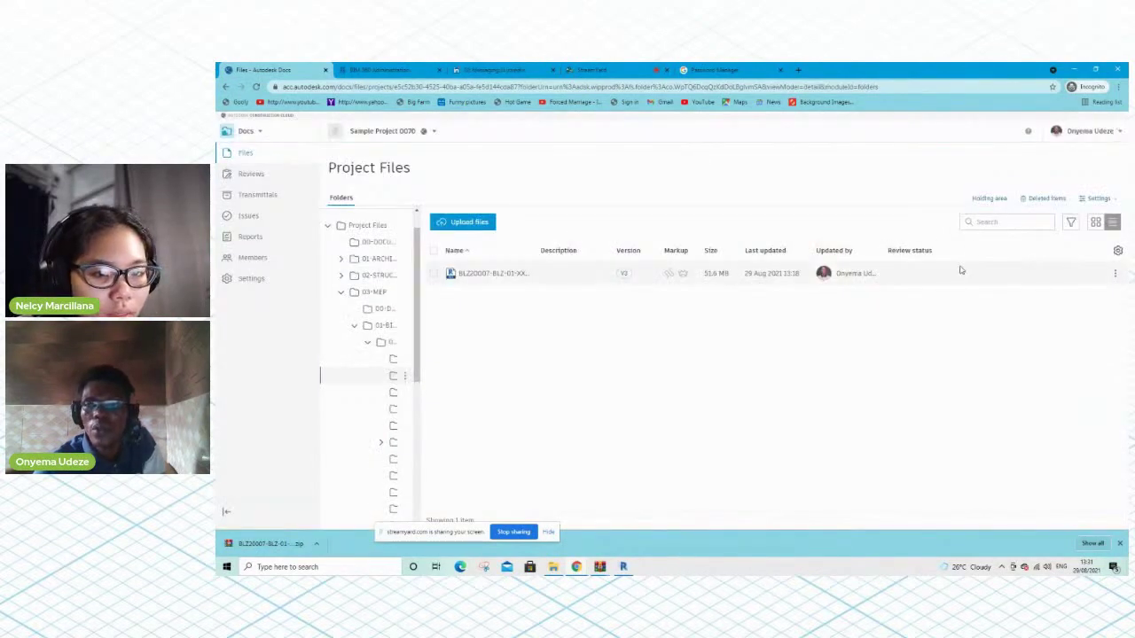
click(514, 274)
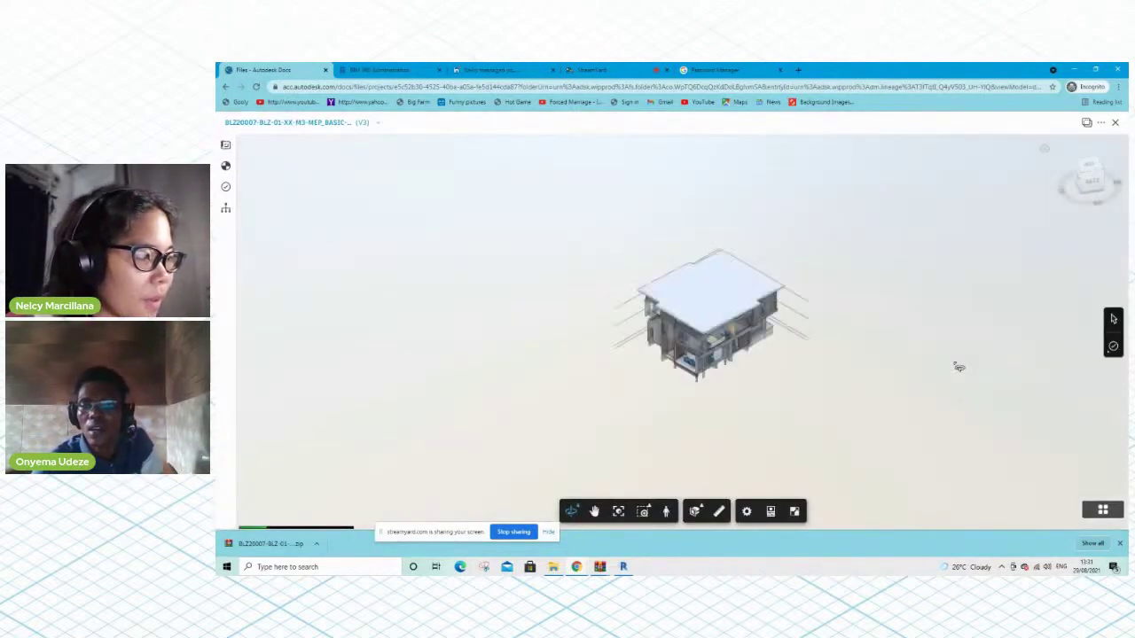
click(1086, 122)
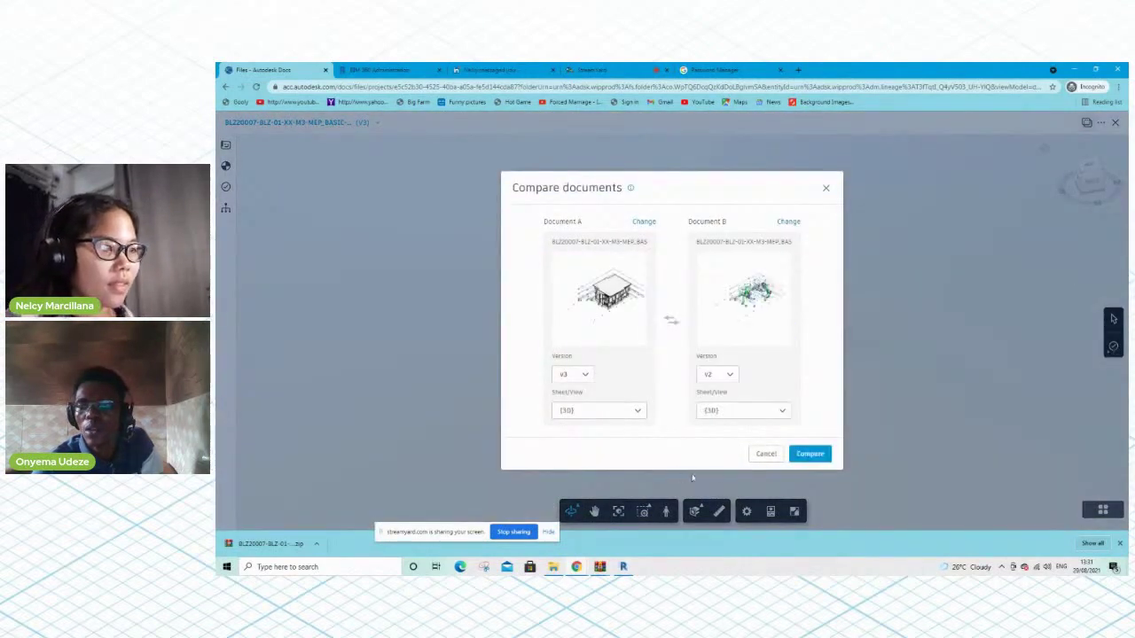
click(809, 457)
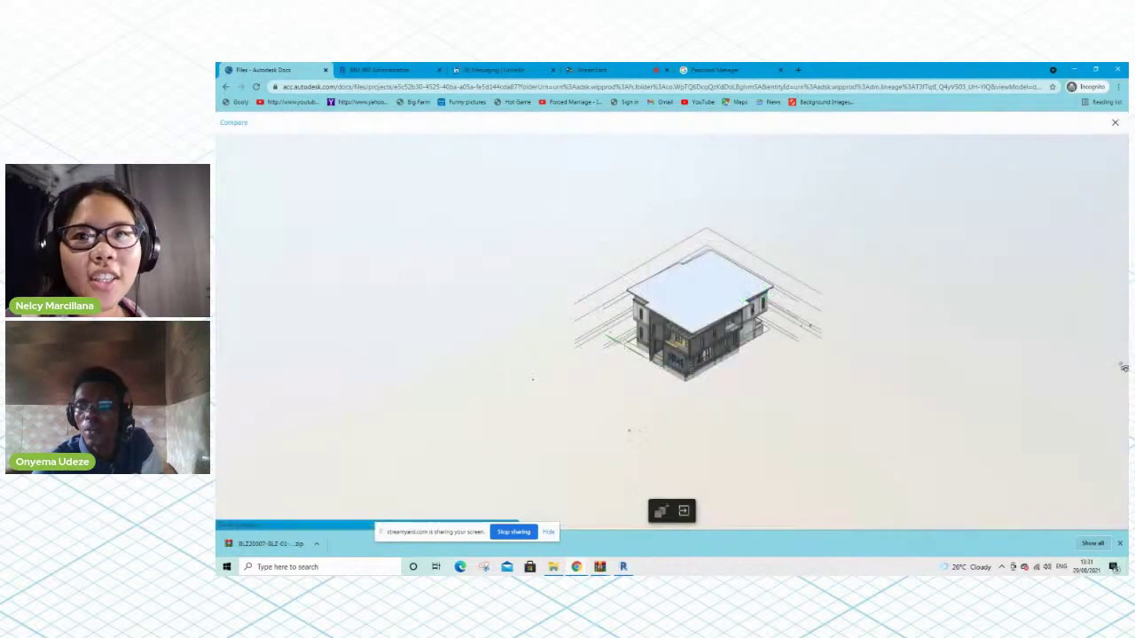
Review the changes summary, place a Design issue on the model, then exit to Project Files
click(1113, 347)
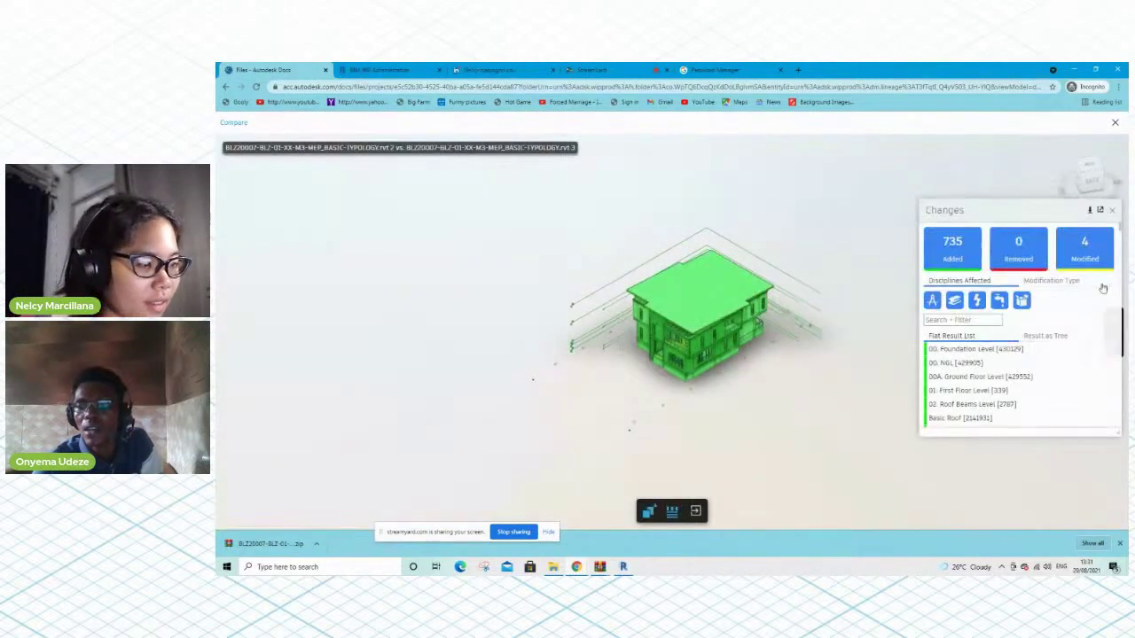
click(1111, 212)
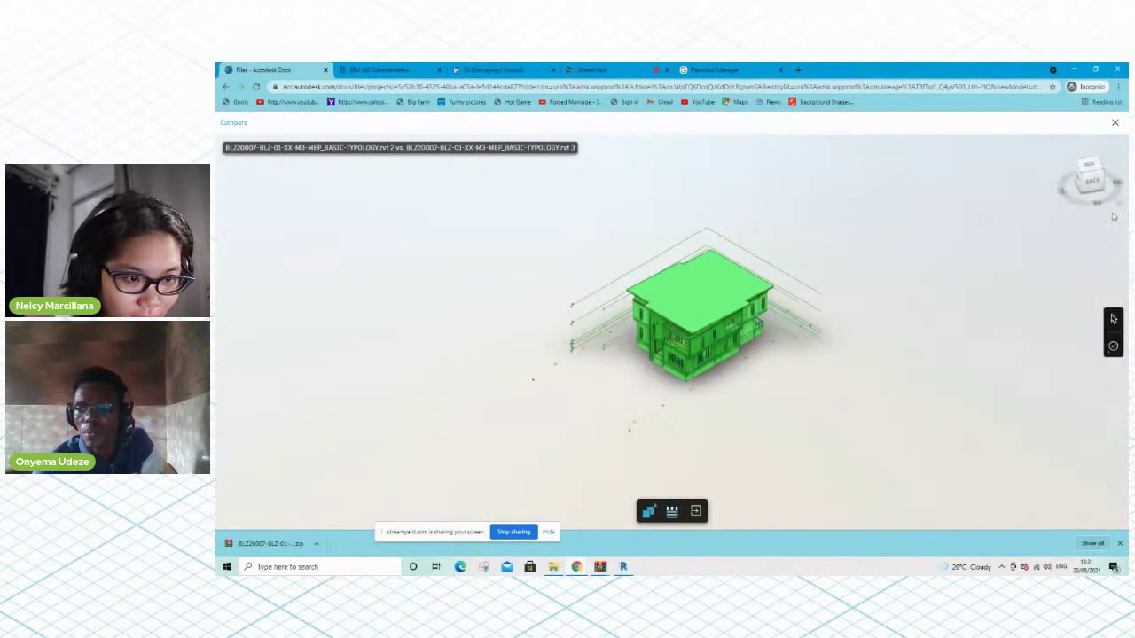
click(1112, 348)
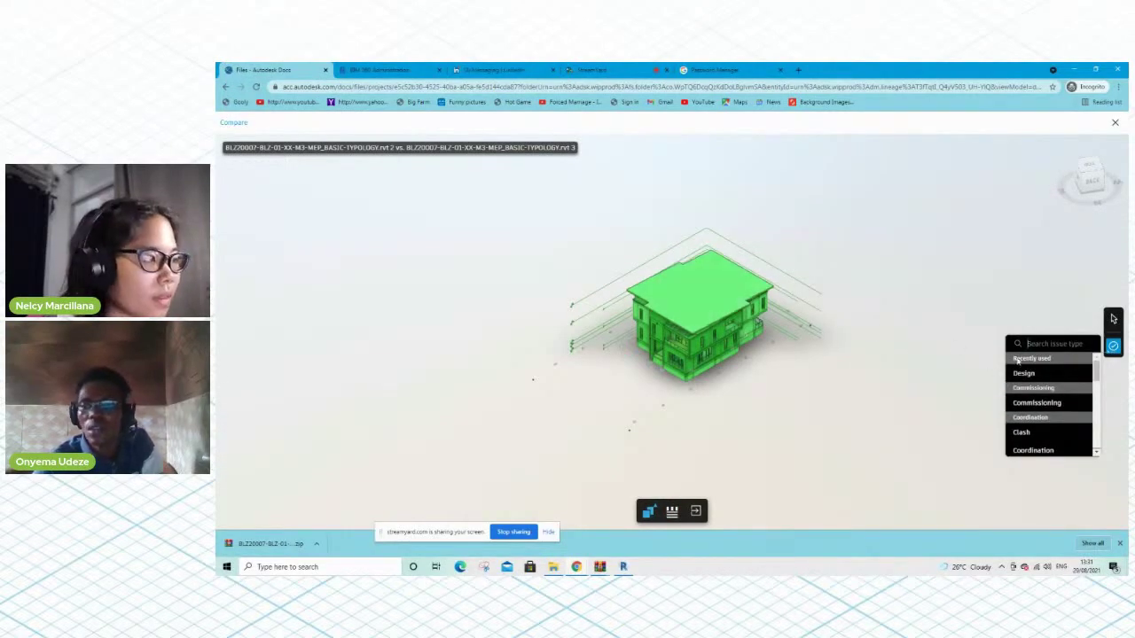
text(des)
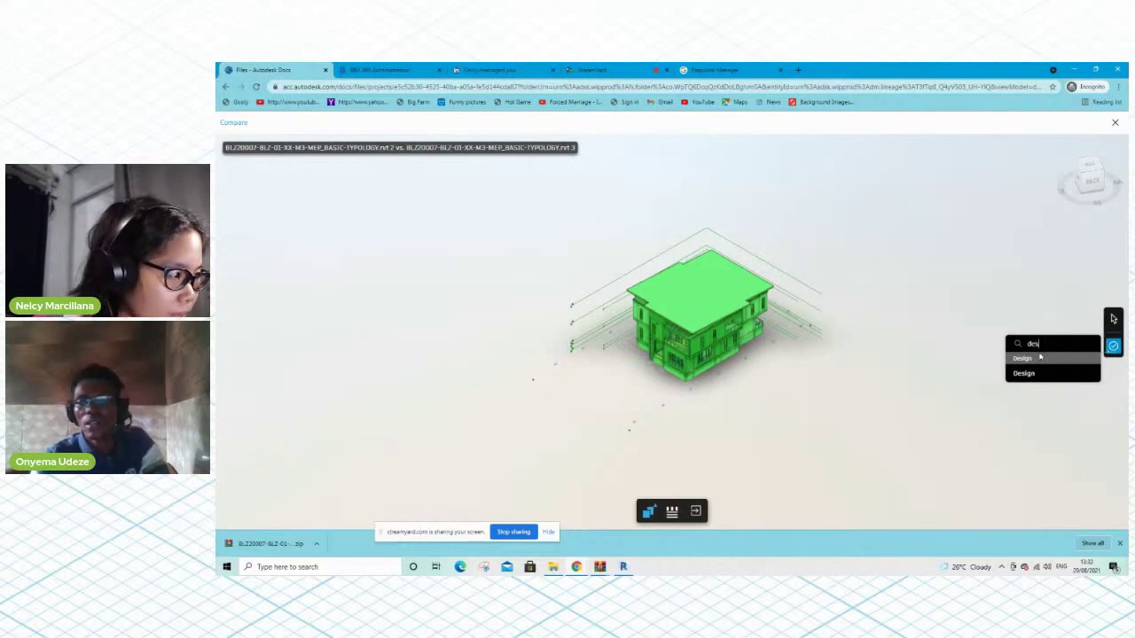
click(1025, 373)
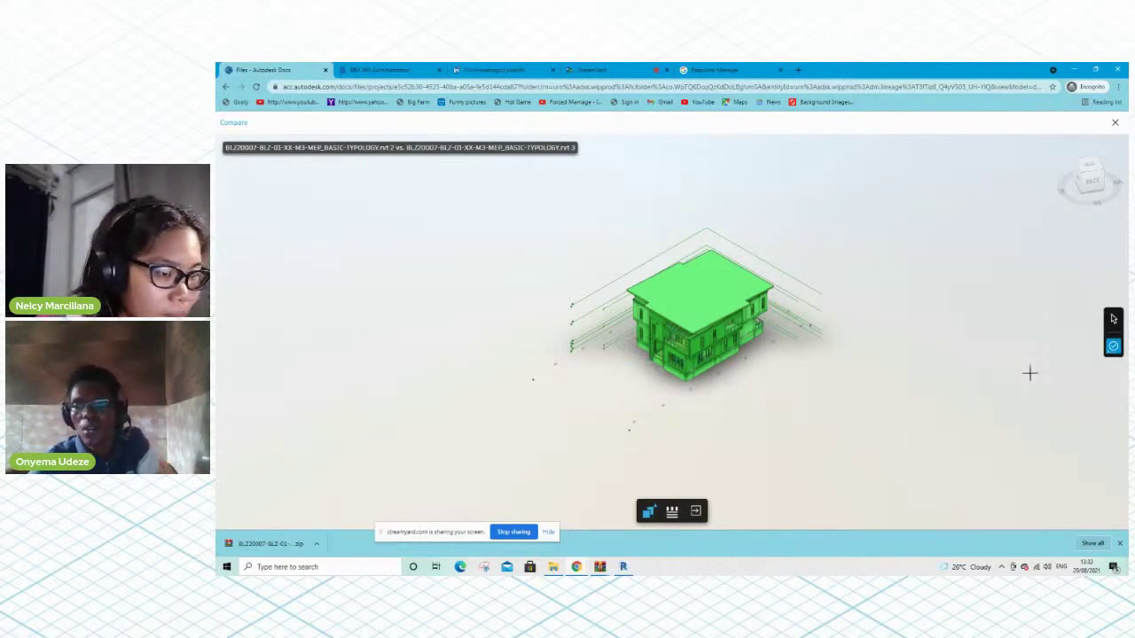
click(713, 318)
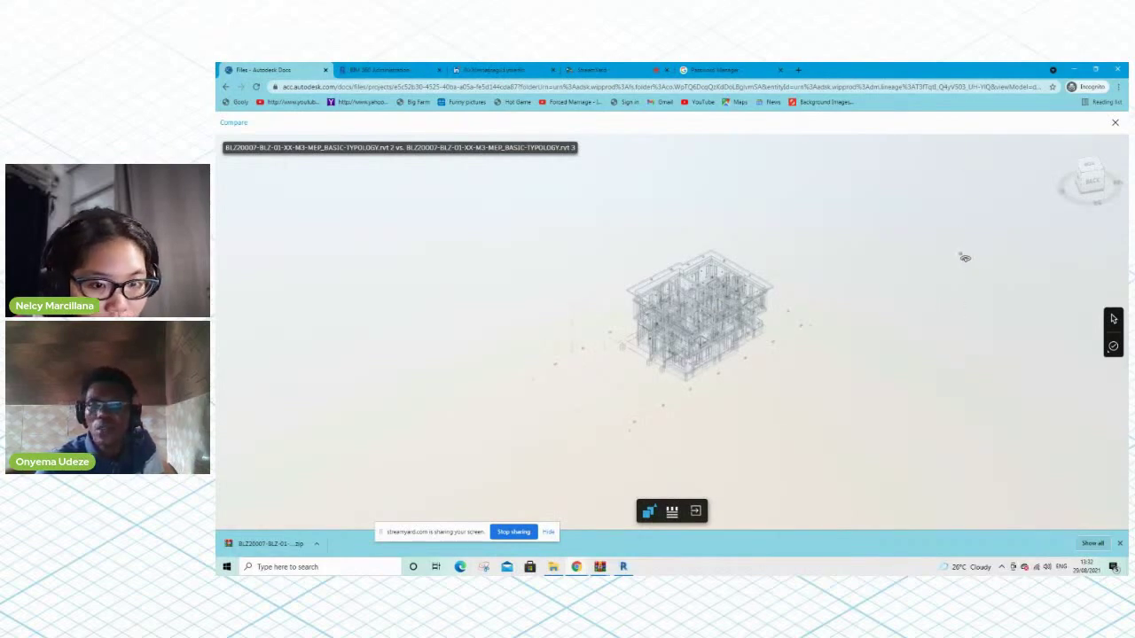
click(1116, 126)
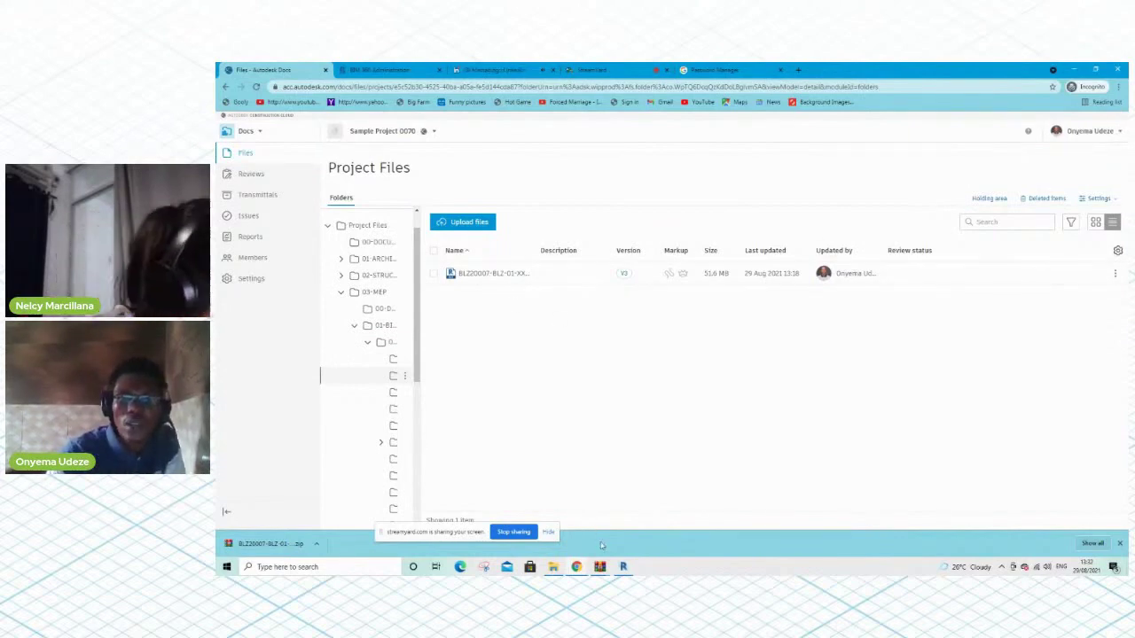
Open the MEP model's 3D view in Revit, then return to the Docs Project Files page
click(622, 567)
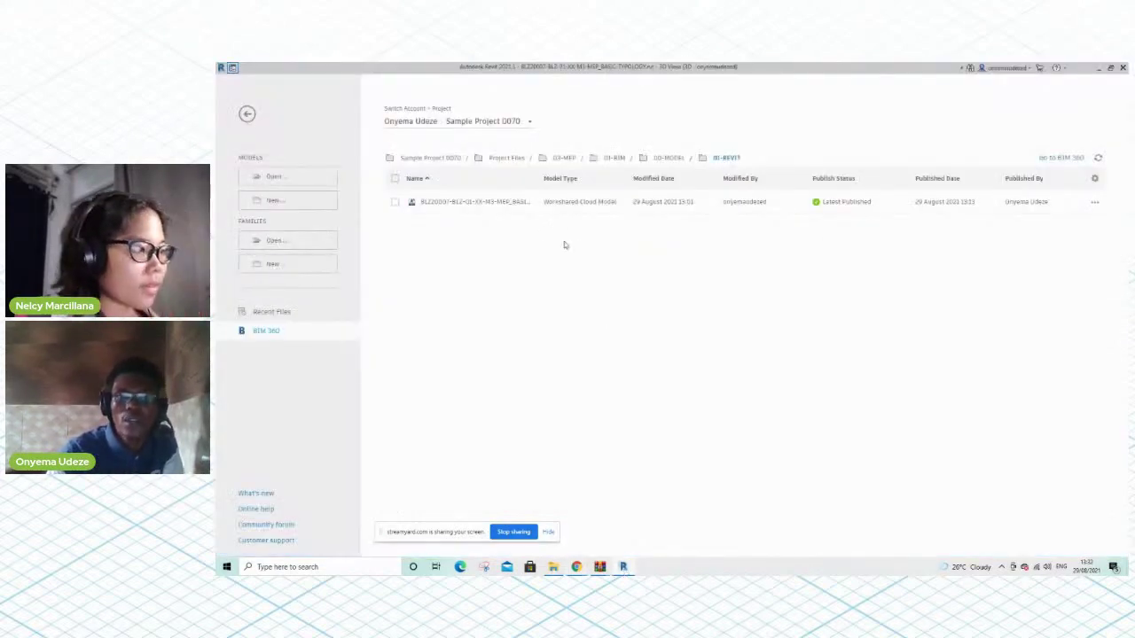
click(232, 67)
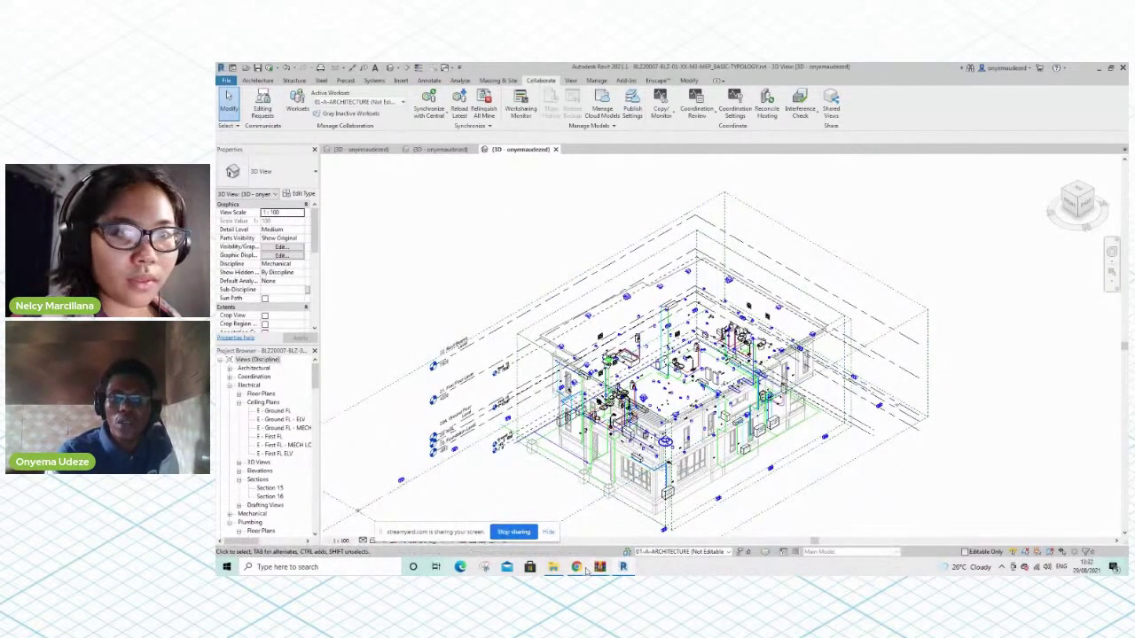
mouse_move(576, 566)
click(535, 534)
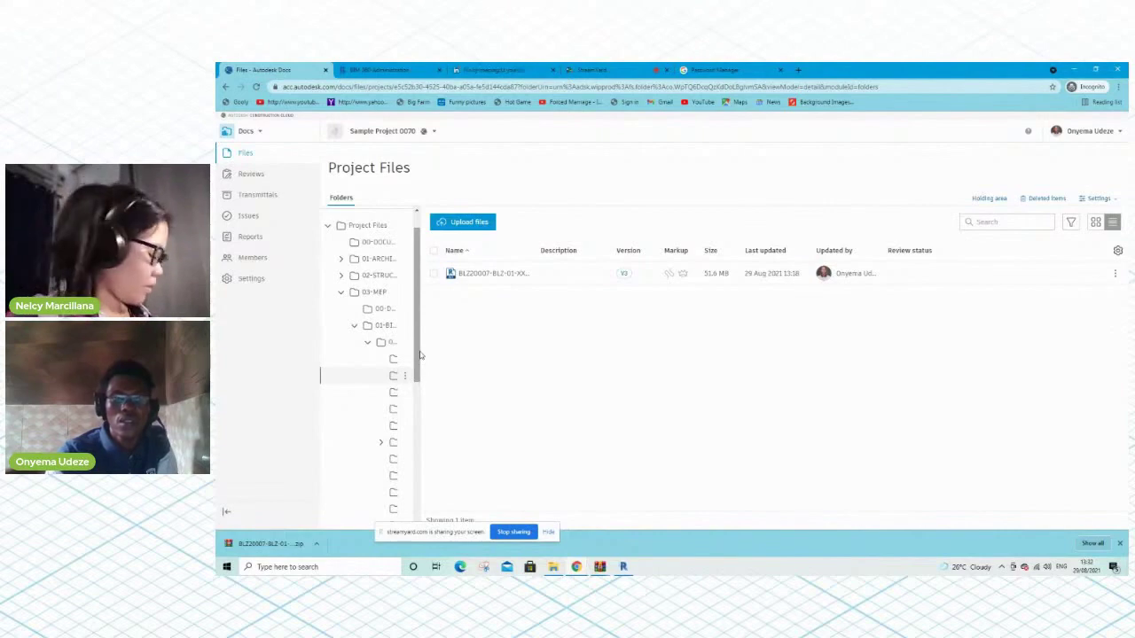
Scroll through the project folder tree in Autodesk Docs
drag(420, 355, 412, 325)
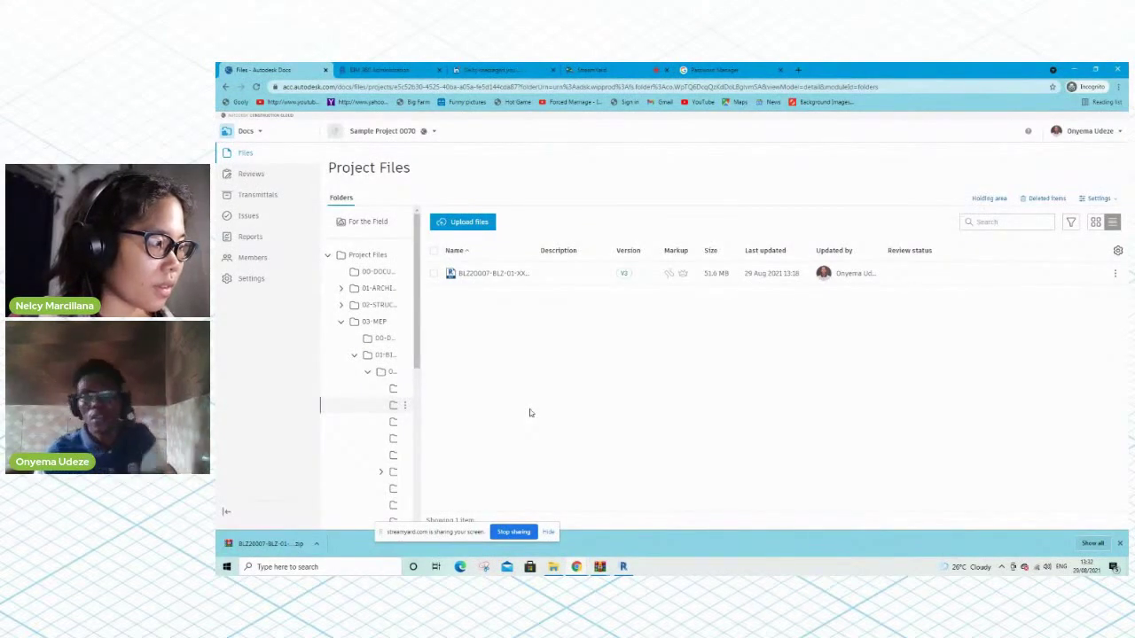
drag(418, 330, 421, 421)
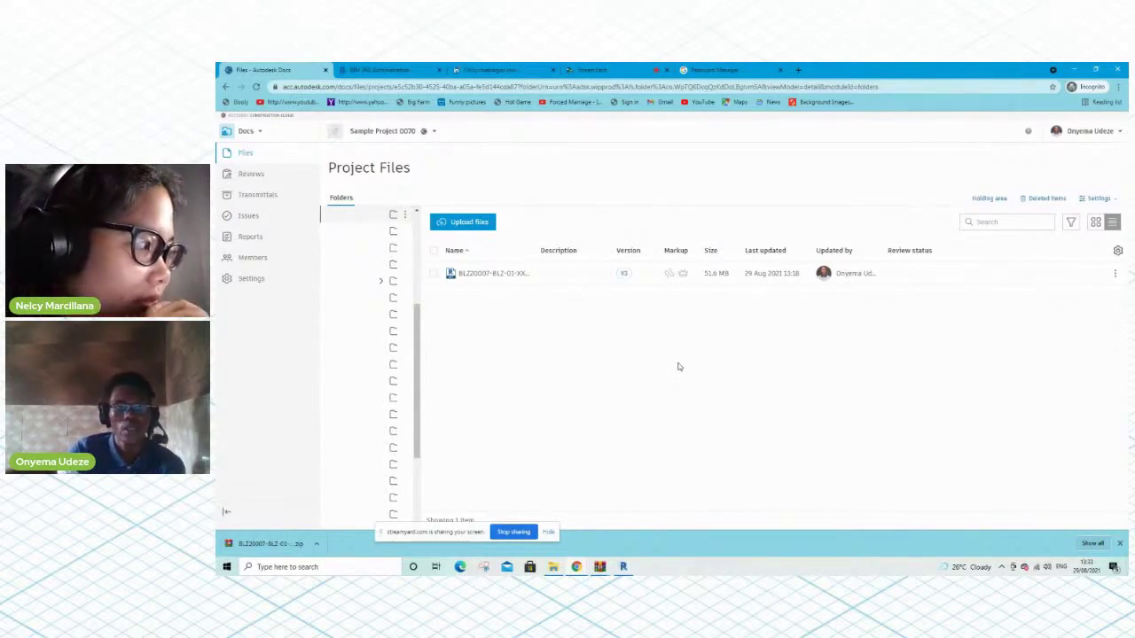
scroll(393, 364, up, 3)
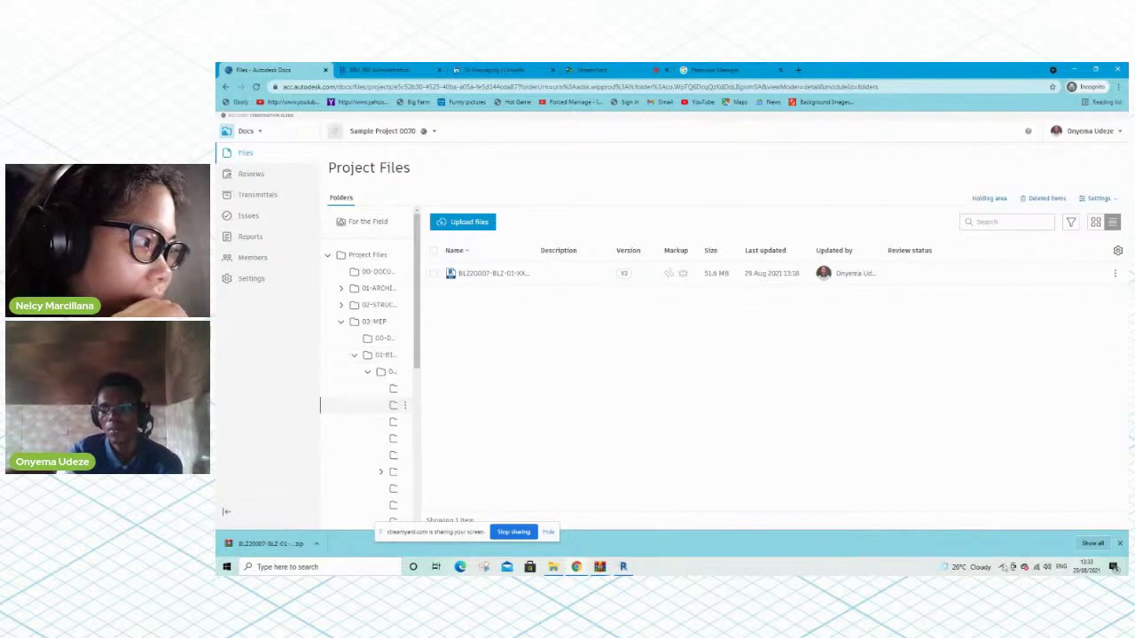
Check the hidden system tray icons, then switch to the StreamYard studio browser tab
click(1002, 568)
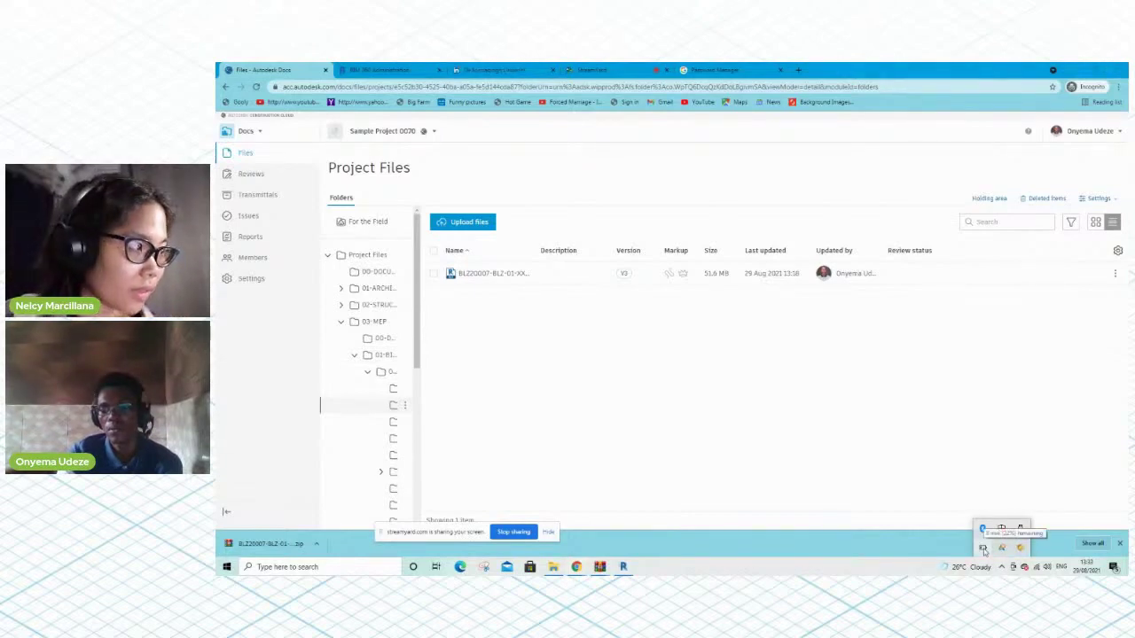
click(858, 489)
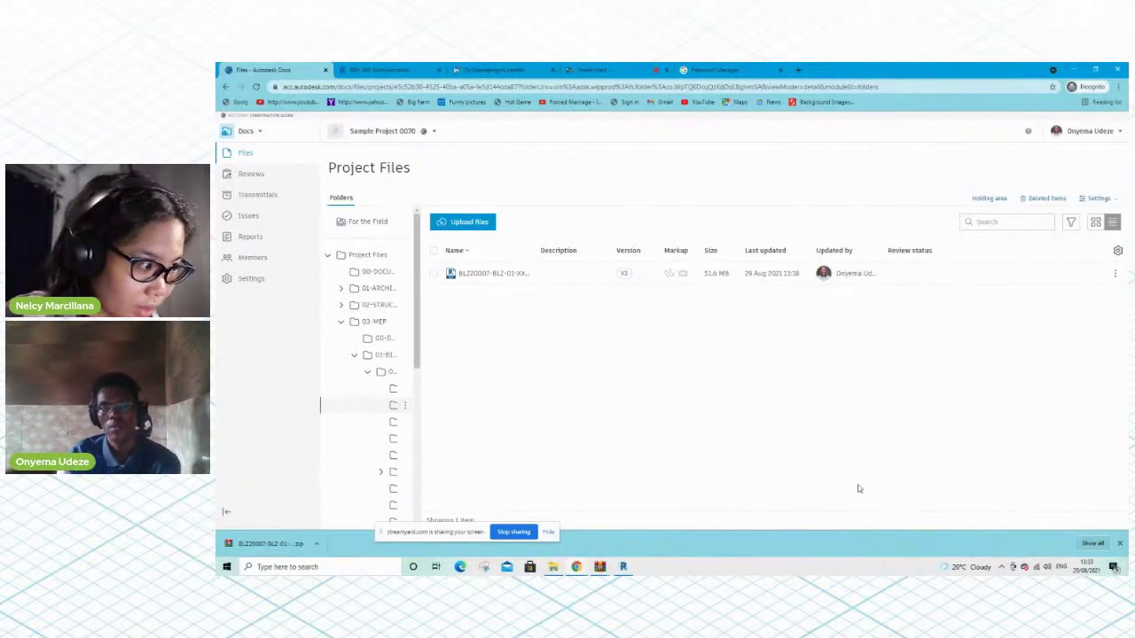
click(582, 67)
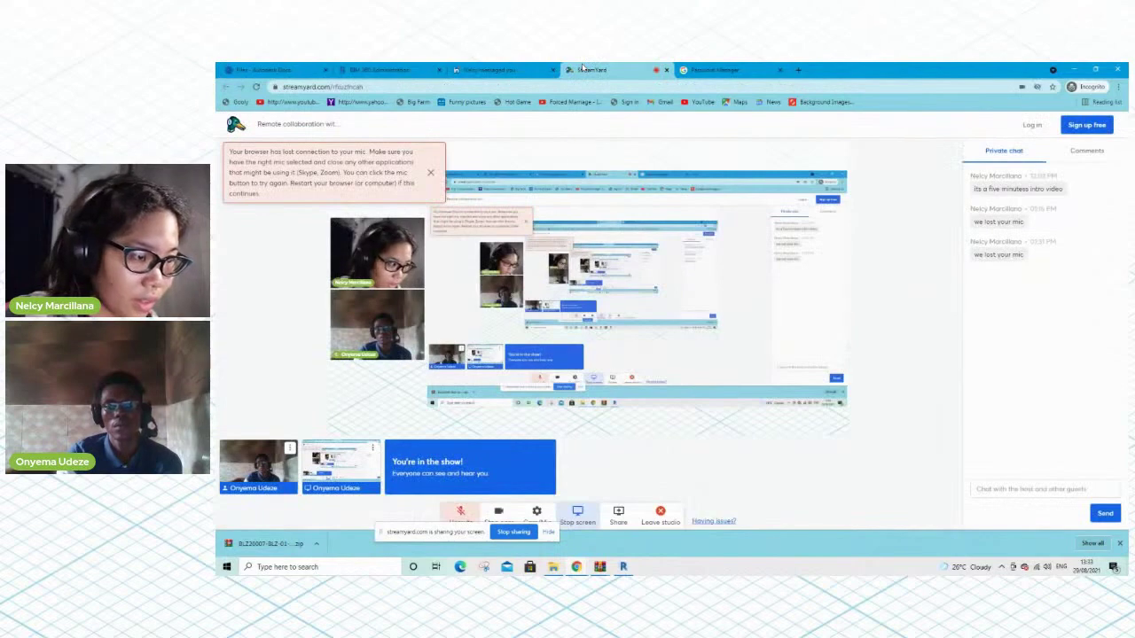
Dismiss the lost-mic warning, unmute the StreamYard microphone, and go back to the Autodesk Docs files tab
click(460, 512)
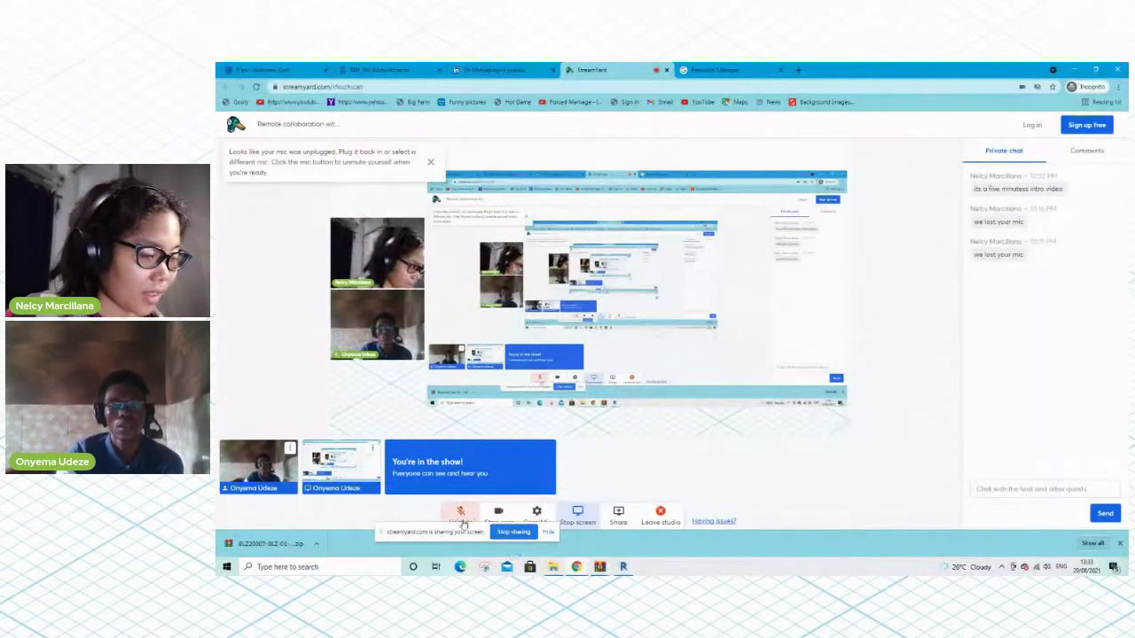
click(460, 514)
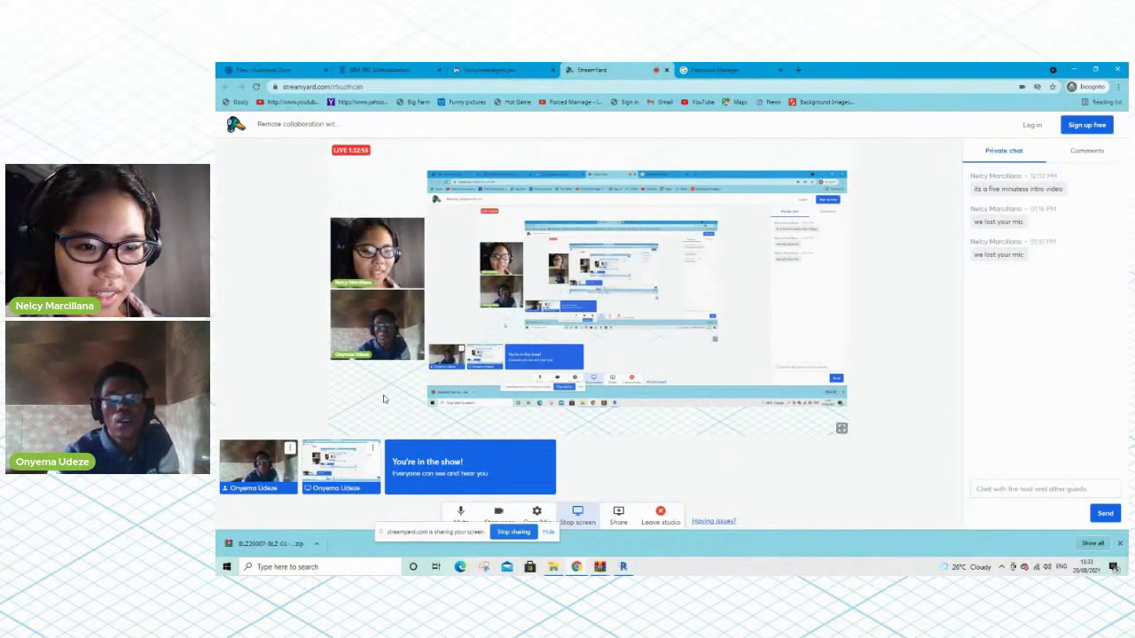
click(285, 69)
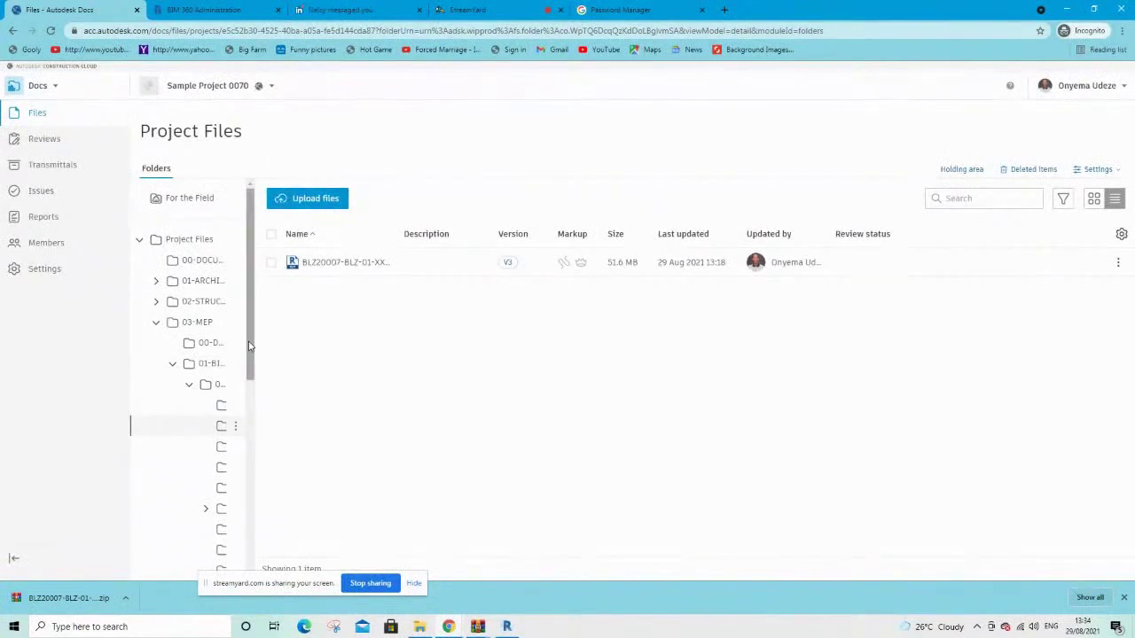
drag(249, 346, 233, 399)
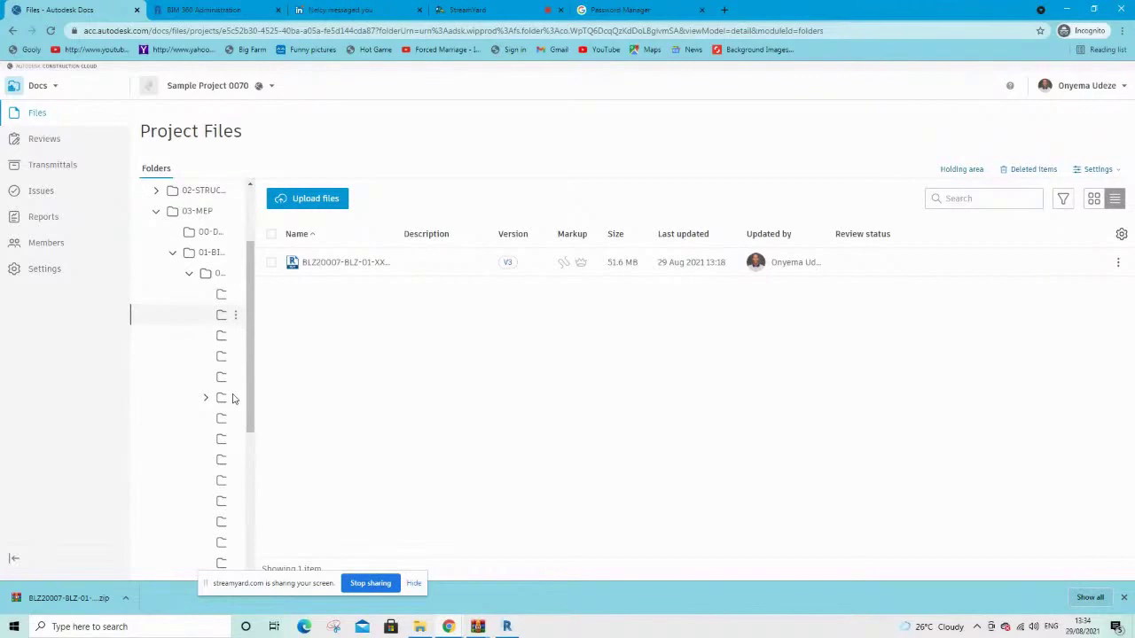